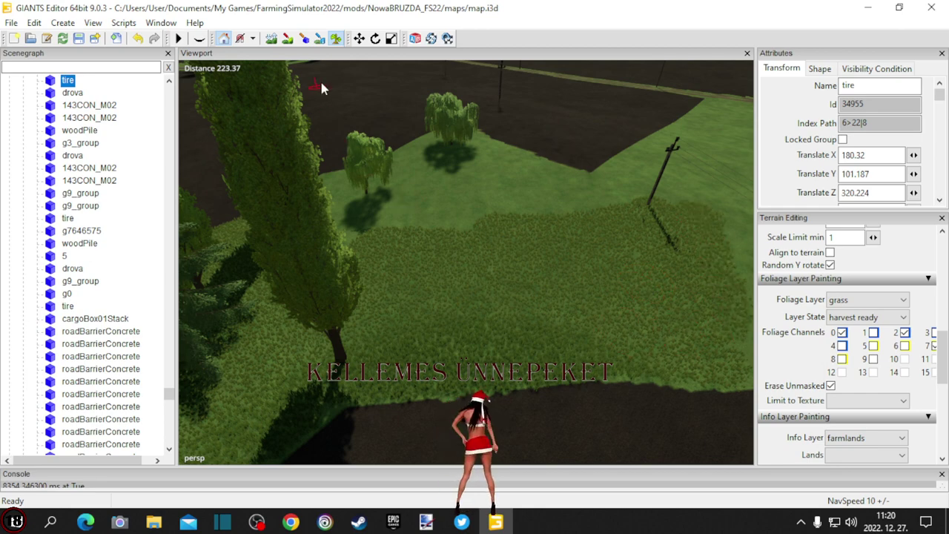
Paint a strip of harvest ready grass along the field edge in the bare meadow beside the power pole.
left_click(338, 38)
middle_click_drag(375, 233, 340, 238, "alt")
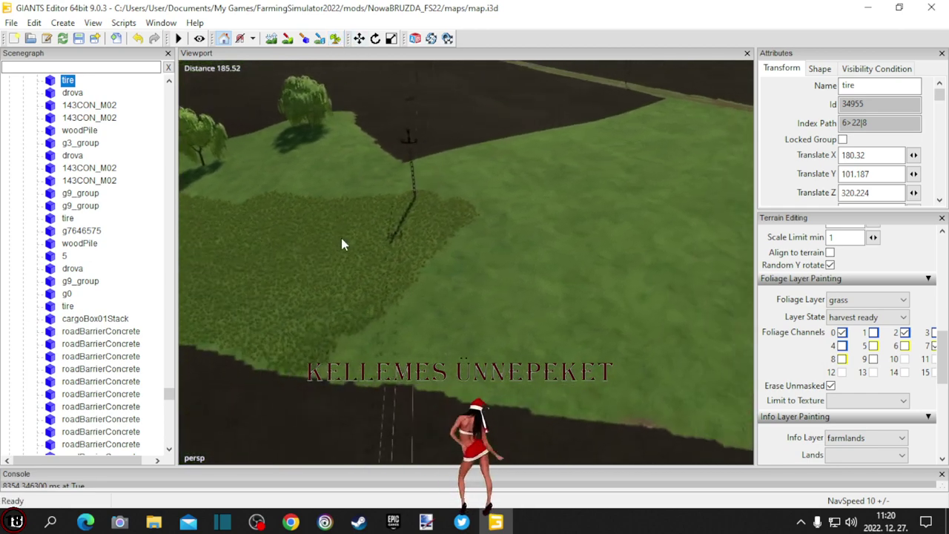
left_click_drag(341, 238, 374, 247, "alt")
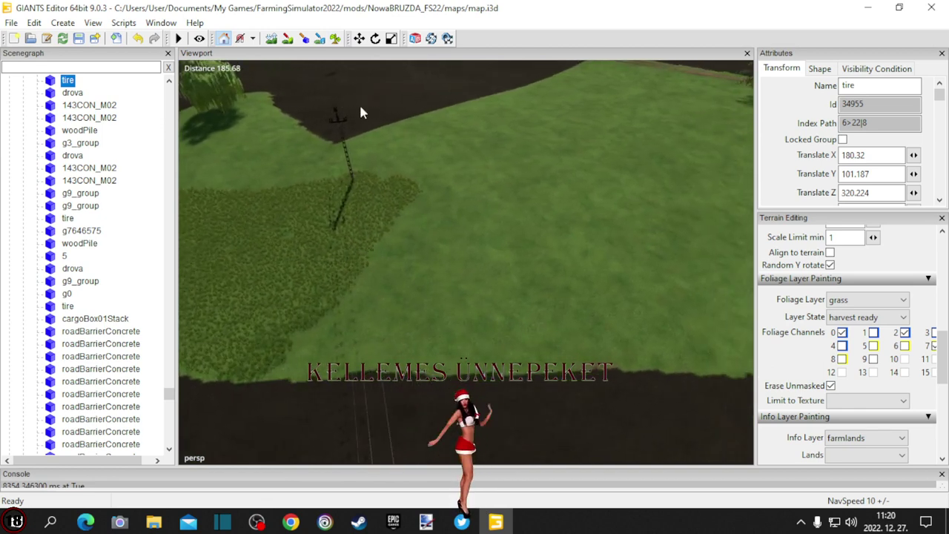
left_click(335, 38)
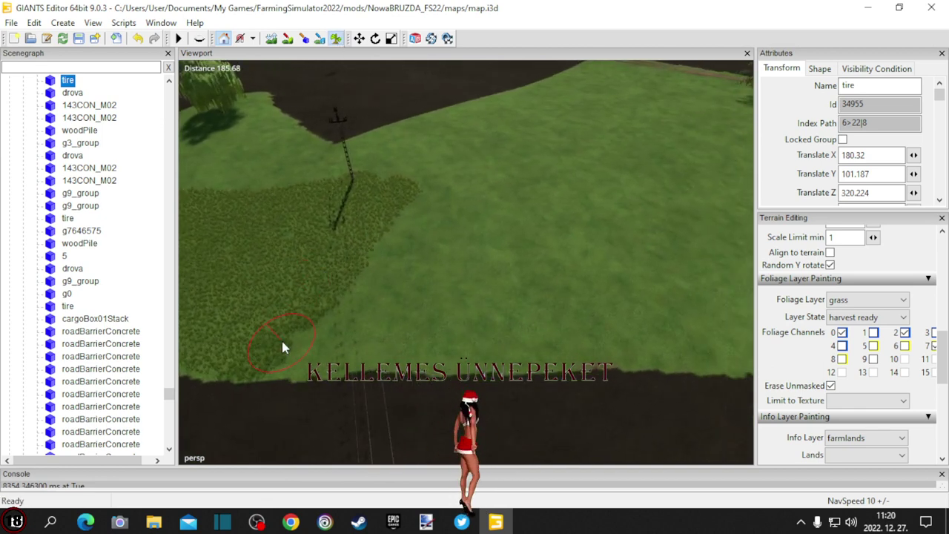
mouse_move(282, 339)
left_mouse_down()
mouse_move(692, 344)
mouse_move(675, 345)
left_mouse_up()
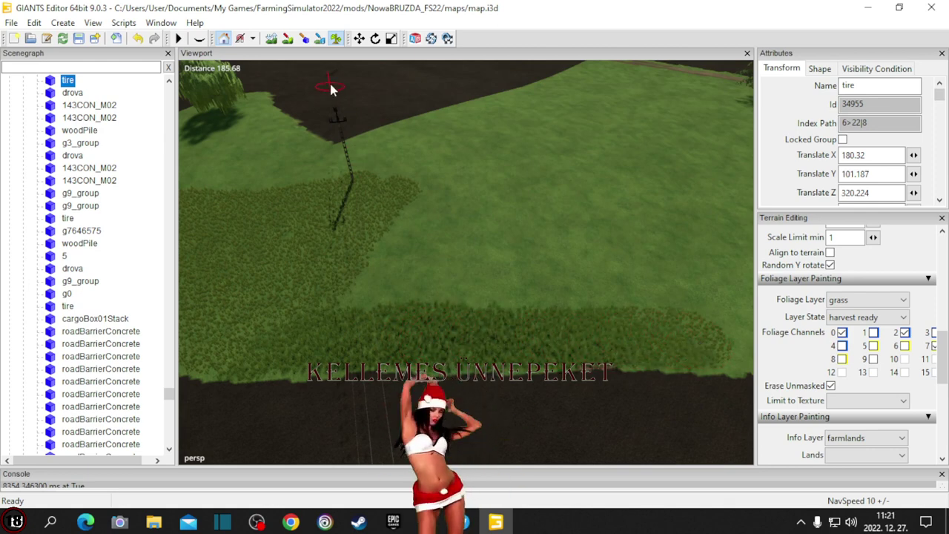
Continue the harvest ready grass strip along the field border, past the willow and up to the tree at the corner.
left_click(334, 40)
mouse_move(325, 152)
left_mouse_down("alt")
mouse_move(294, 193)
mouse_move(402, 196)
mouse_move(411, 201)
mouse_move(391, 203)
mouse_move(424, 215)
left_mouse_up("alt")
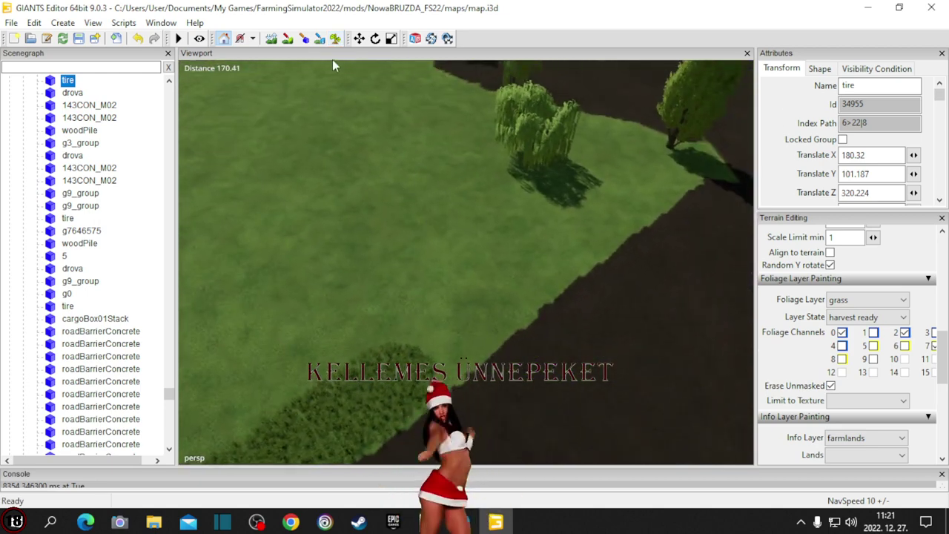
left_click(335, 38)
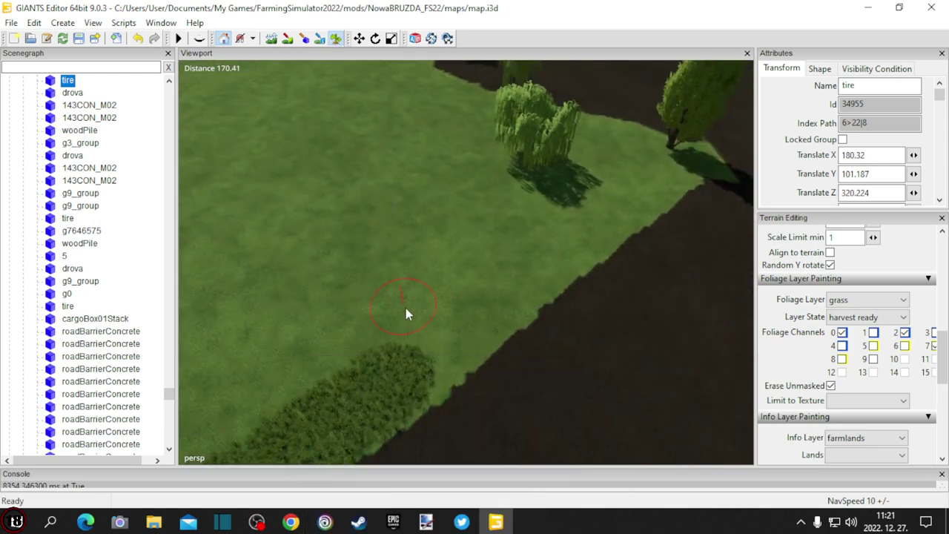
mouse_move(407, 345)
left_mouse_down()
mouse_move(415, 365)
mouse_move(464, 337)
mouse_move(567, 250)
mouse_move(679, 172)
mouse_move(699, 172)
mouse_move(643, 140)
mouse_move(664, 199)
left_mouse_up()
left_click(336, 40)
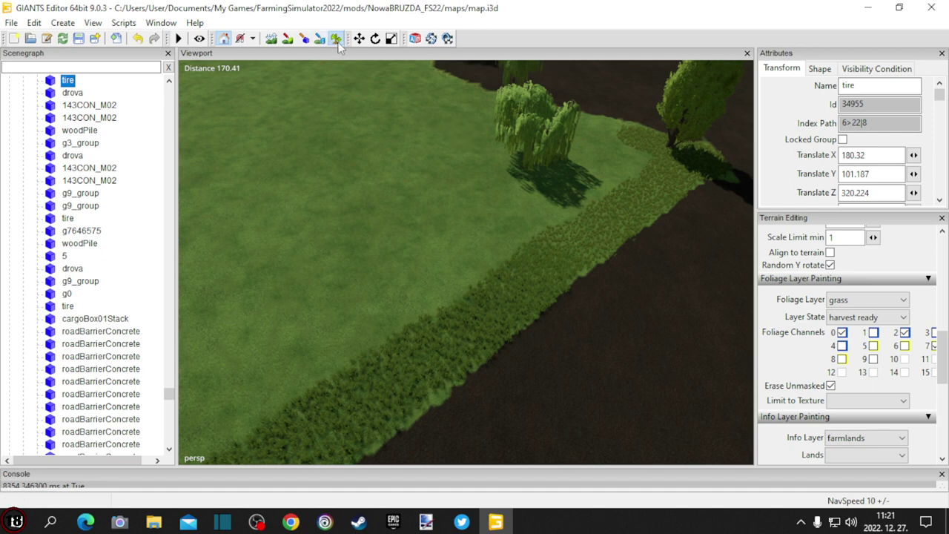
Fill the shaded ground around the corner tree with harvest ready grass, using a smaller brush for the narrow edges.
left_click_drag(382, 122, 322, 125, "alt")
right_click_drag(322, 132, 179, 151)
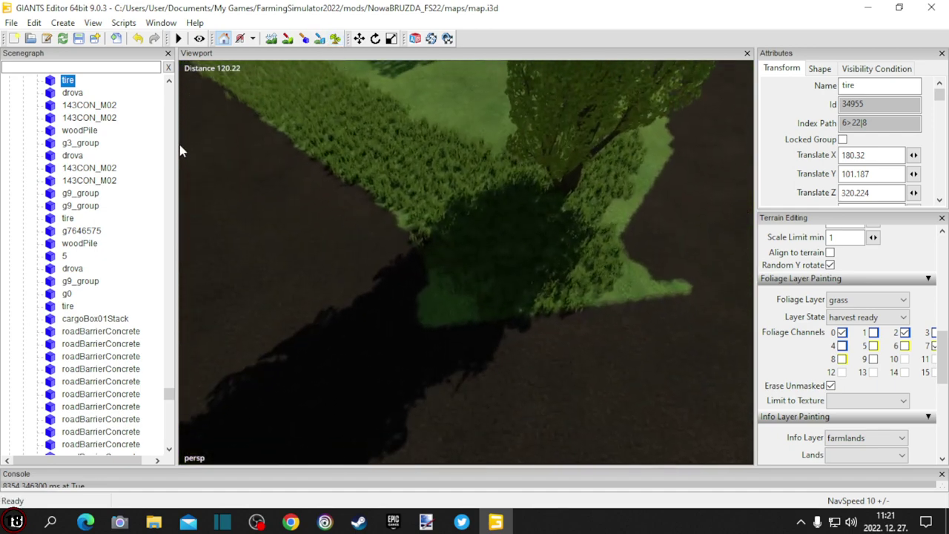
left_click(336, 38)
scroll(492, 258, "down", 3)
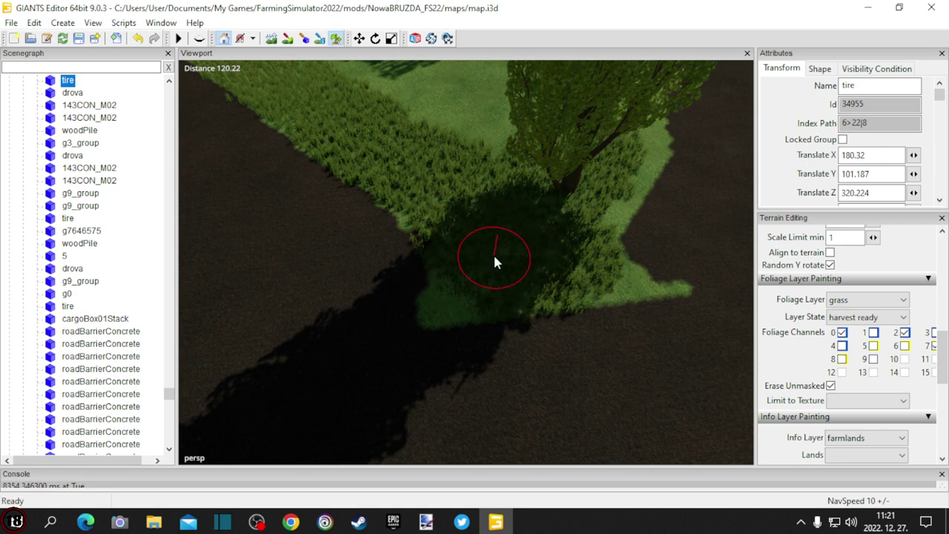
left_click(472, 280)
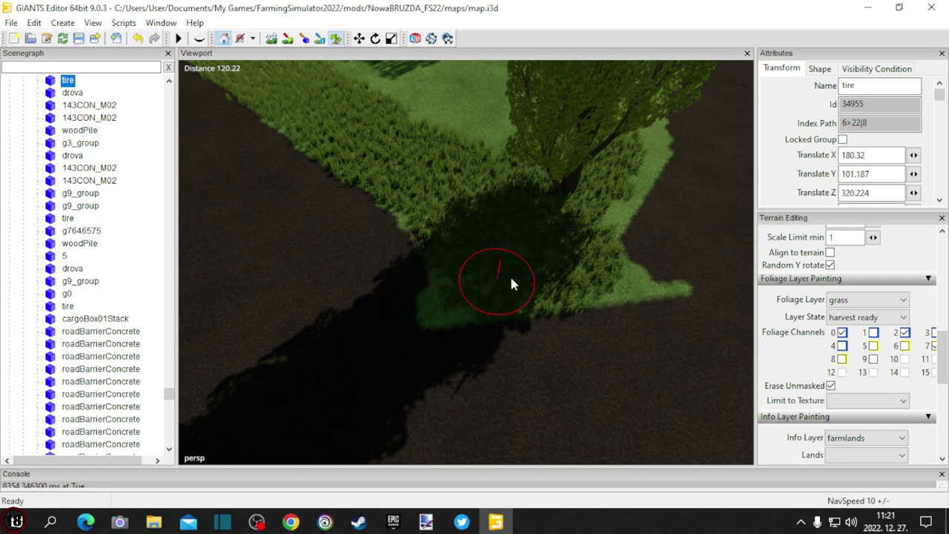
scroll(609, 283, "down", 5, "ctrl")
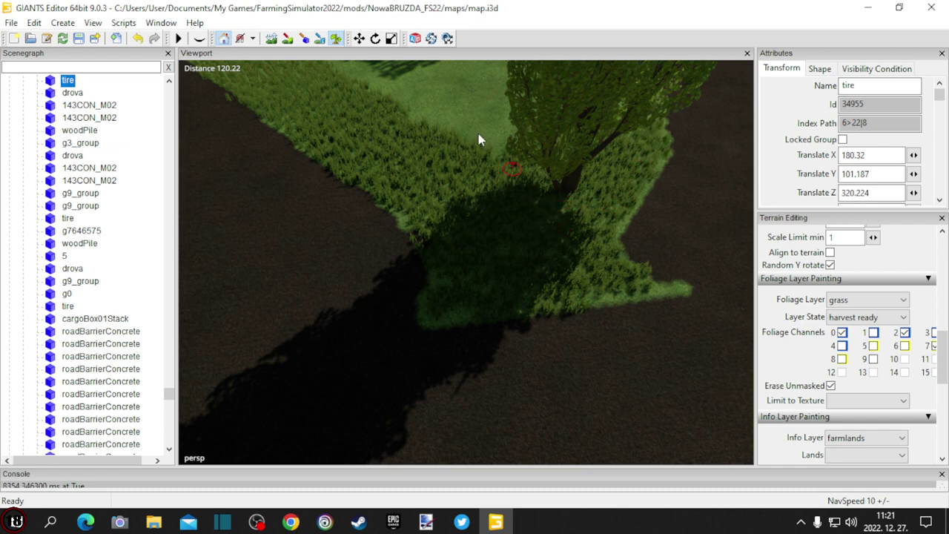
left_click(338, 39)
Paint harvest ready grass over the bare ground around and between the two willows next to the corner tree.
mouse_move(540, 177)
left_mouse_down("alt")
mouse_move(465, 166)
mouse_move(354, 173)
mouse_move(376, 186)
mouse_move(483, 141)
mouse_move(436, 37)
left_mouse_up("alt")
right_click_drag(437, 42, 329, 206)
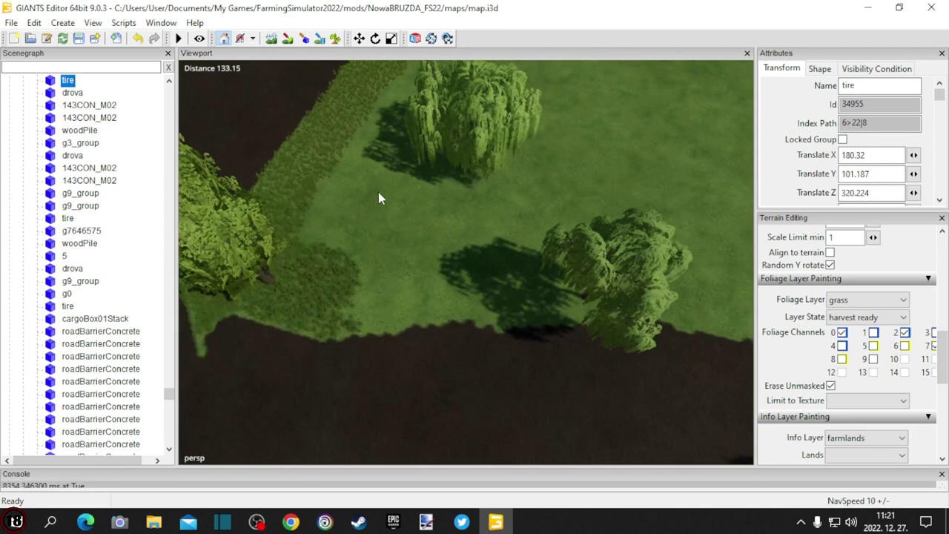
left_click(335, 38)
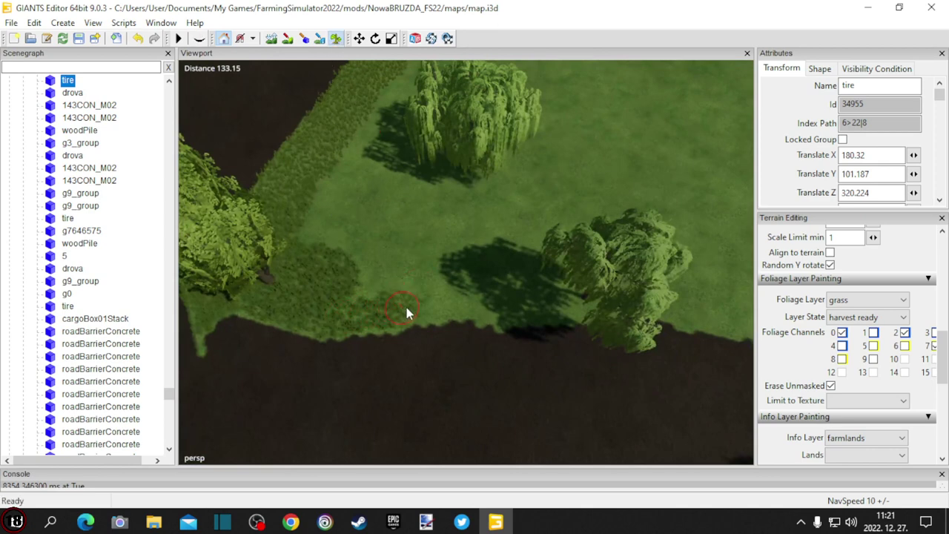
mouse_move(486, 303)
left_mouse_down()
mouse_move(619, 311)
mouse_move(474, 292)
mouse_move(345, 295)
mouse_move(518, 270)
mouse_move(389, 267)
mouse_move(468, 249)
mouse_move(423, 254)
left_mouse_up()
mouse_move(354, 243)
left_mouse_down()
mouse_move(309, 224)
mouse_move(377, 121)
mouse_move(377, 245)
mouse_move(518, 226)
mouse_move(394, 197)
mouse_move(433, 94)
left_mouse_up()
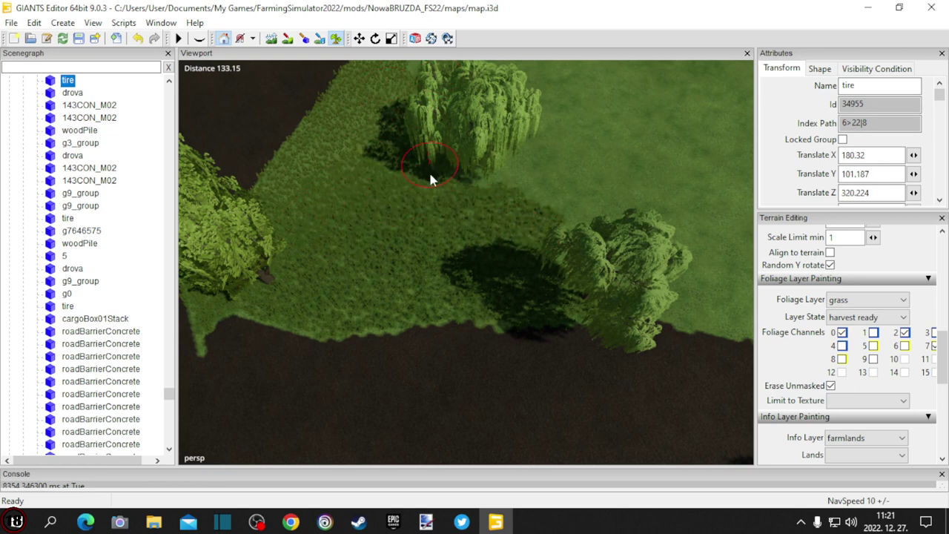
mouse_move(432, 176)
left_mouse_down()
mouse_move(463, 188)
mouse_move(482, 181)
mouse_move(513, 224)
mouse_move(579, 271)
mouse_move(561, 222)
mouse_move(603, 164)
mouse_move(467, 105)
left_mouse_up()
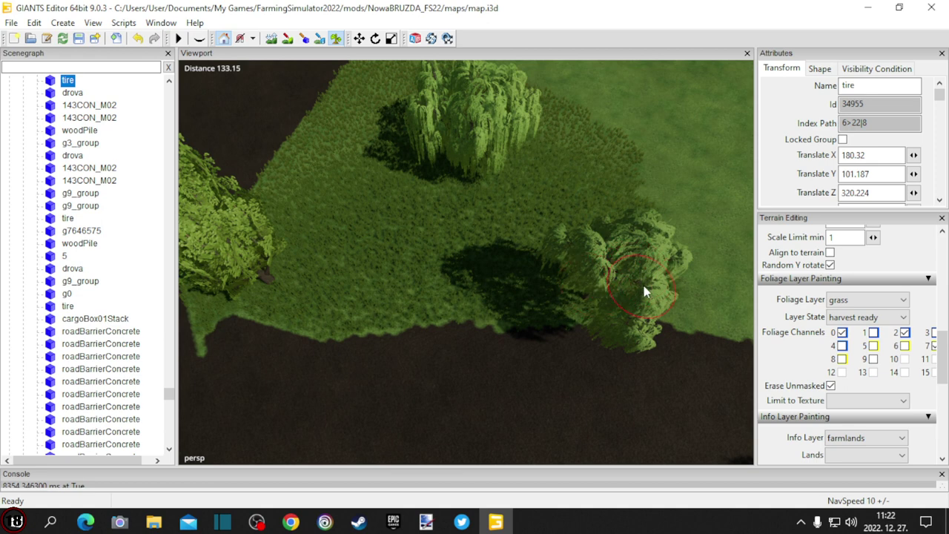
mouse_move(643, 285)
left_mouse_down()
mouse_move(718, 294)
mouse_move(666, 235)
mouse_move(665, 182)
mouse_move(725, 239)
left_mouse_up()
mouse_move(629, 154)
left_mouse_down()
mouse_move(558, 108)
mouse_move(689, 185)
left_mouse_up()
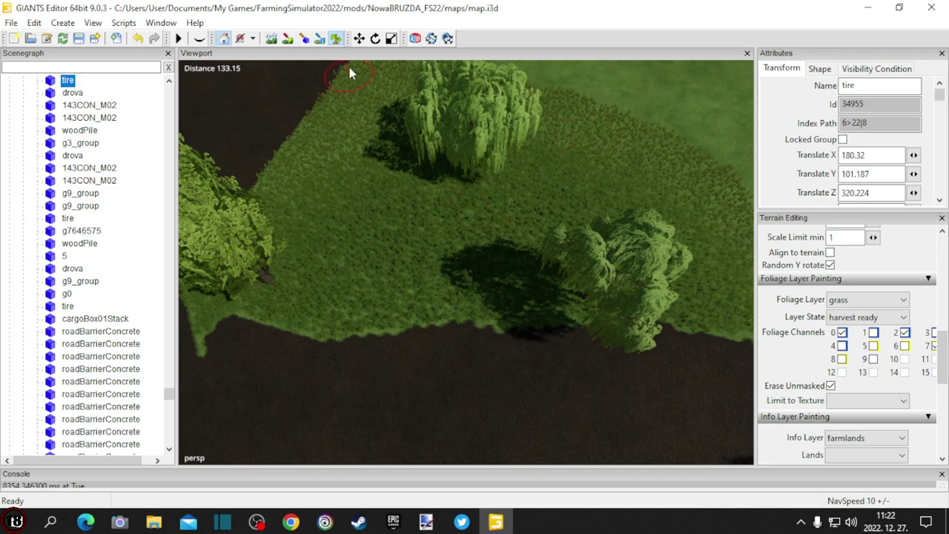
Extend the harvest ready grass from the willows along the field corner to the large spruce.
left_click_drag(364, 148, 431, 145, "alt")
middle_click_drag(430, 145, 415, 155, "alt")
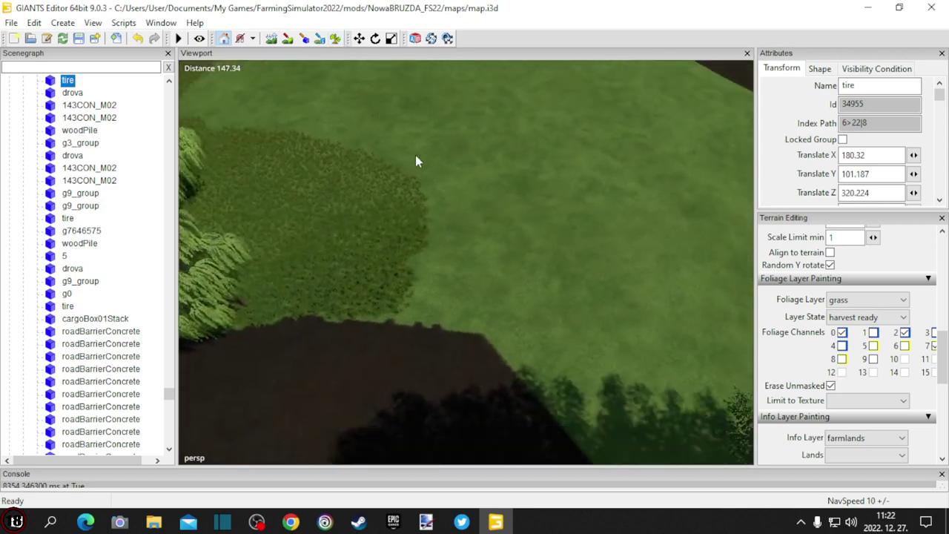
left_click_drag(415, 155, 559, 180, "alt")
middle_click_drag(559, 180, 560, 177, "alt")
left_click_drag(561, 177, 566, 145, "alt")
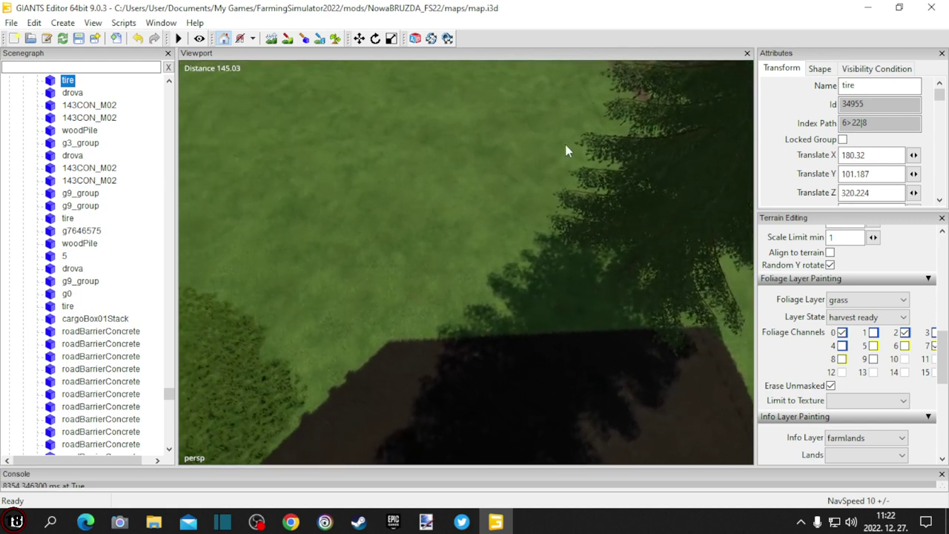
left_click(337, 37)
mouse_move(287, 371)
left_mouse_down()
mouse_move(395, 304)
mouse_move(653, 309)
mouse_move(625, 299)
mouse_move(445, 296)
mouse_move(625, 261)
mouse_move(579, 172)
mouse_move(449, 219)
mouse_move(538, 191)
mouse_move(516, 154)
mouse_move(515, 172)
mouse_move(328, 282)
mouse_move(385, 249)
mouse_move(310, 272)
mouse_move(423, 212)
mouse_move(307, 254)
mouse_move(227, 300)
mouse_move(430, 185)
mouse_move(217, 273)
left_mouse_up()
mouse_move(265, 238)
left_mouse_down()
mouse_move(440, 163)
mouse_move(223, 259)
left_mouse_up()
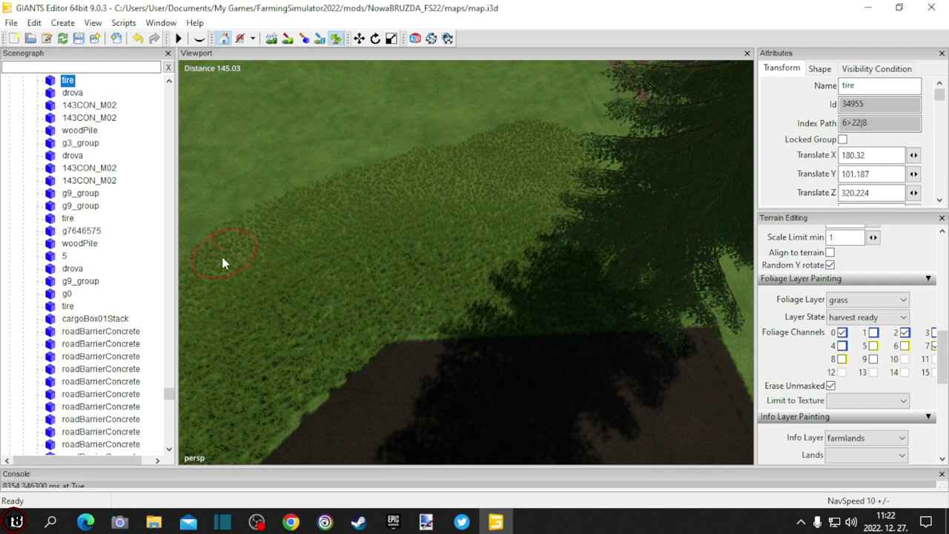
Cover the verge between the dark field and the dirt road with harvest ready grass, from the willow past the spruce.
left_click_drag(337, 63, 1, 155, "alt")
right_click_drag(3, 160, 18, 142)
left_click(335, 39)
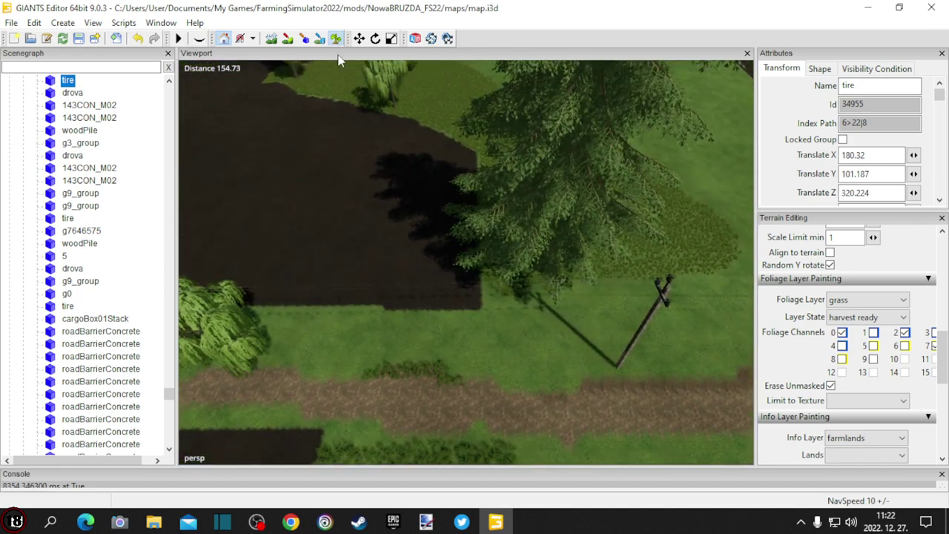
mouse_move(341, 335)
left_mouse_down()
mouse_move(487, 339)
mouse_move(519, 320)
mouse_move(516, 289)
left_mouse_up()
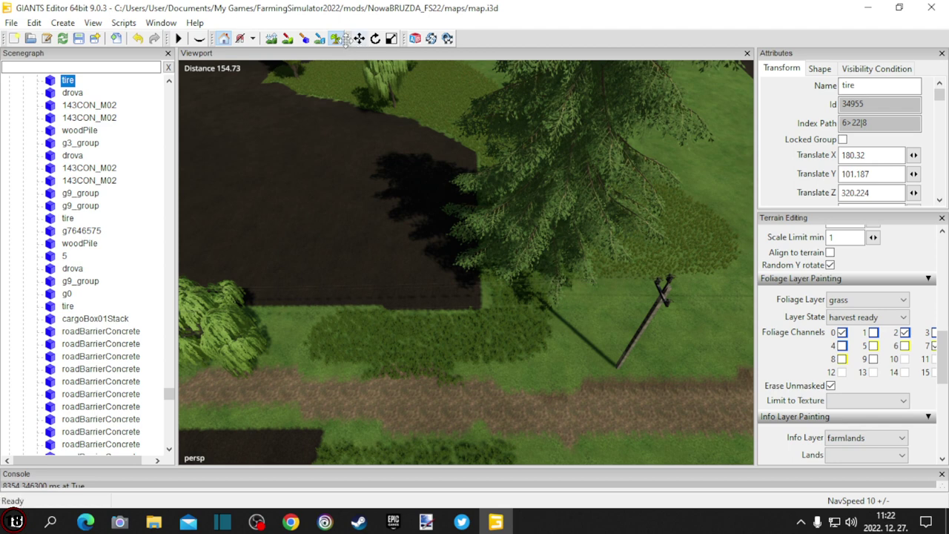
mouse_move(280, 344)
left_mouse_down()
mouse_move(511, 367)
mouse_move(697, 332)
mouse_move(580, 303)
left_mouse_up()
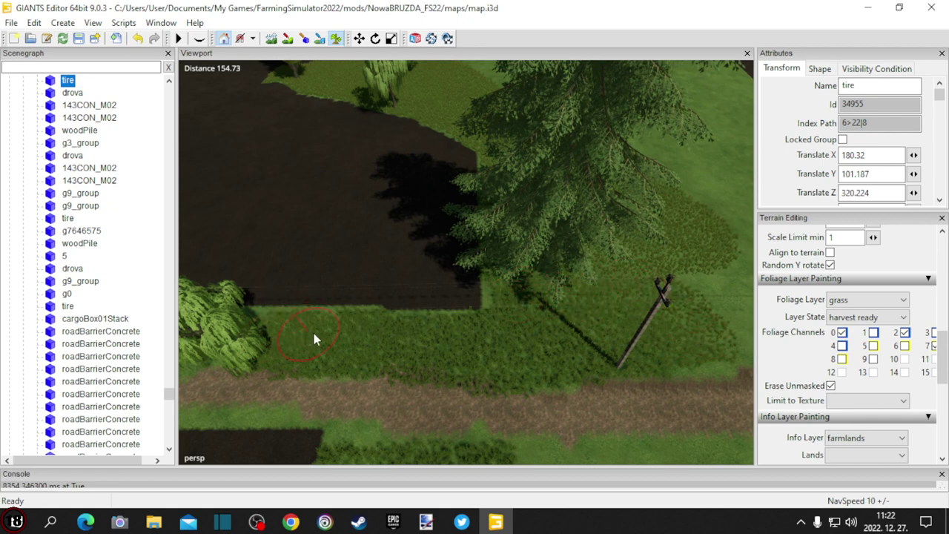
left_click(333, 39)
Fill the open meadow between the spruce and the neighbouring field with harvest ready grass, starting along the dirt road.
scroll(341, 202, "down", 3)
left_click_drag(341, 202, 123, 121, "alt")
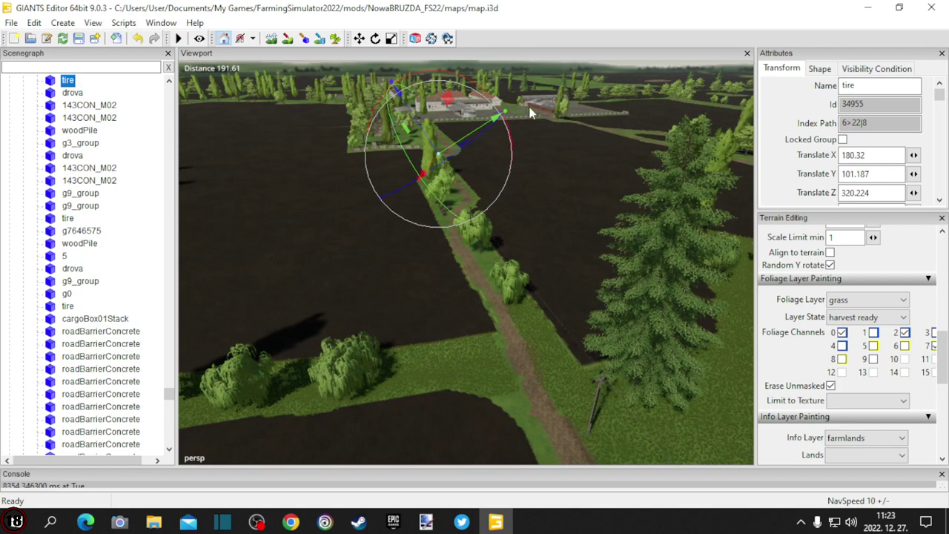
right_click_drag(276, 217, 372, 303)
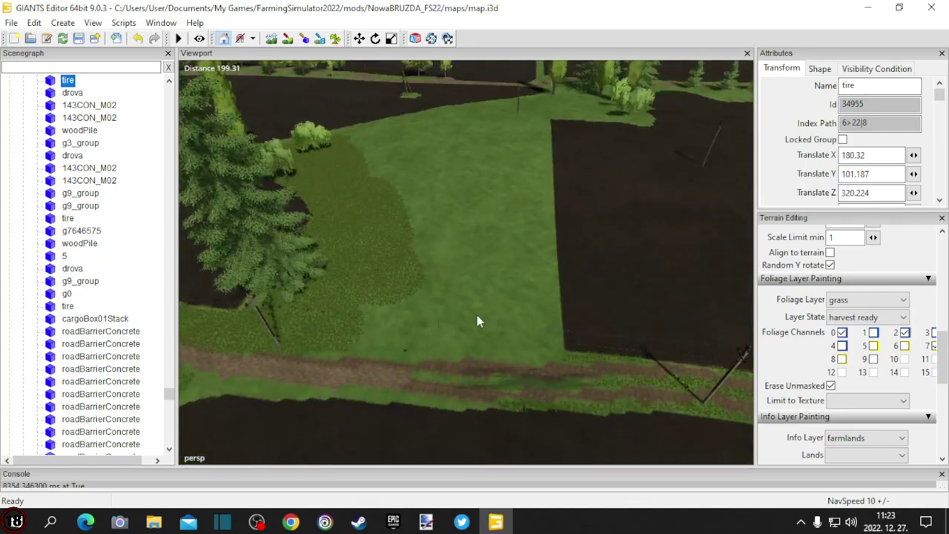
mouse_move(408, 348)
right_mouse_down()
mouse_move(287, 332)
mouse_move(271, 295)
mouse_move(276, 343)
mouse_move(377, 370)
mouse_move(216, 284)
mouse_move(210, 348)
mouse_move(324, 373)
mouse_move(511, 340)
mouse_move(381, 290)
mouse_move(394, 344)
mouse_move(406, 354)
right_mouse_up()
left_click(335, 37)
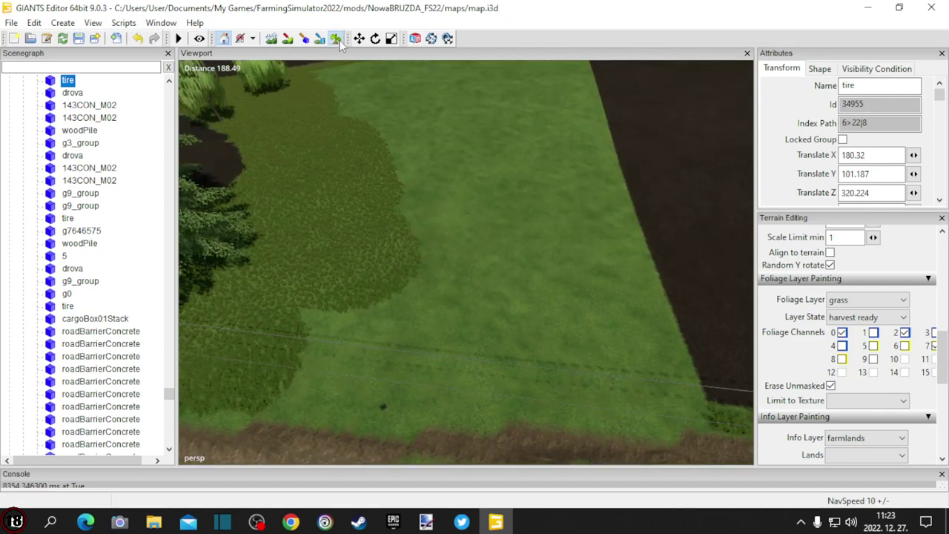
mouse_move(296, 385)
left_mouse_down()
mouse_move(251, 385)
mouse_move(654, 398)
mouse_move(646, 317)
mouse_move(612, 193)
left_mouse_up()
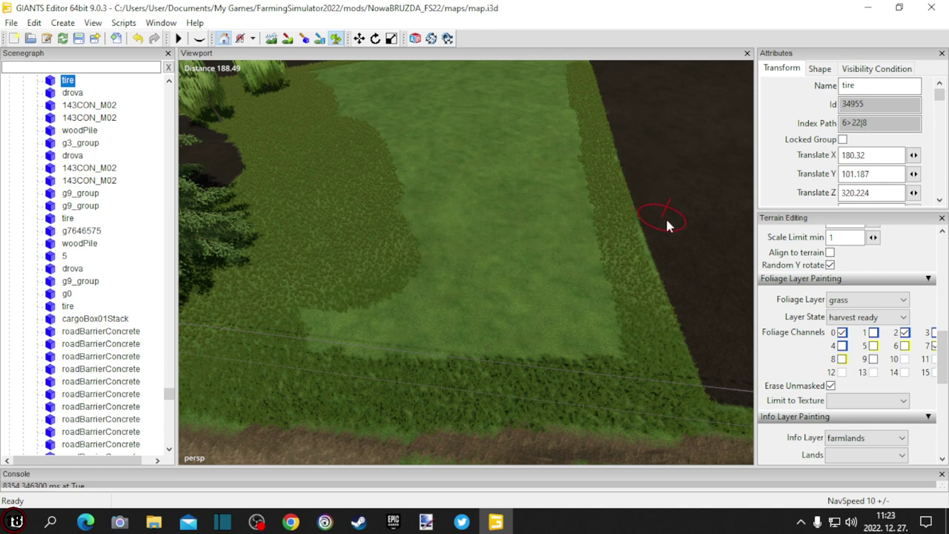
mouse_move(534, 322)
left_mouse_down()
mouse_move(347, 324)
mouse_move(478, 333)
mouse_move(573, 326)
mouse_move(572, 211)
left_mouse_up()
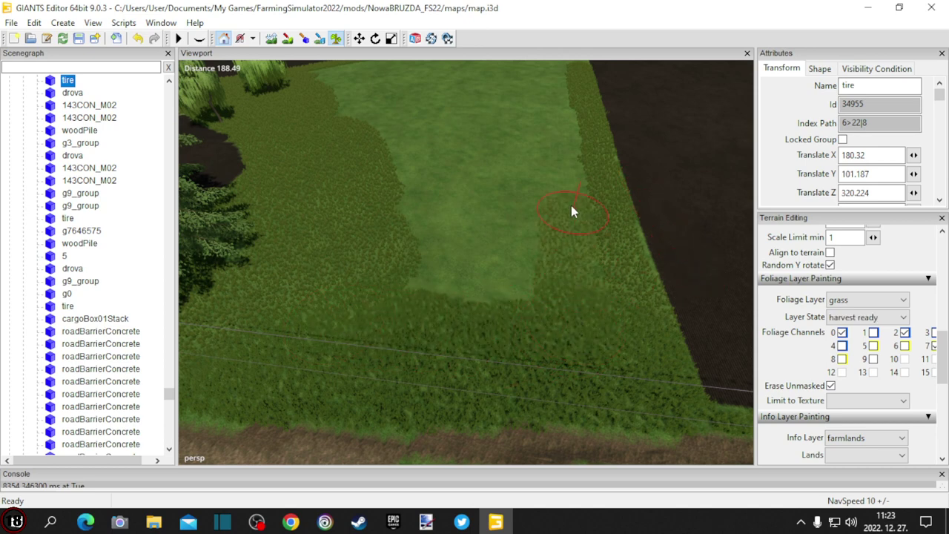
mouse_move(567, 120)
left_mouse_down()
mouse_move(558, 74)
mouse_move(510, 275)
mouse_move(498, 194)
mouse_move(518, 78)
left_mouse_up()
mouse_move(477, 191)
left_mouse_down()
mouse_move(440, 275)
mouse_move(460, 97)
left_mouse_up()
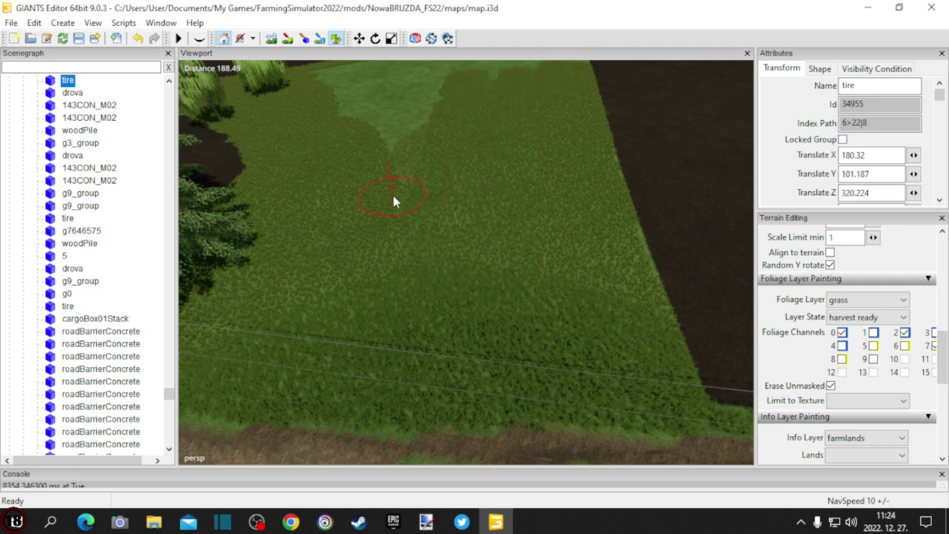
left_click_drag(393, 200, 443, 89)
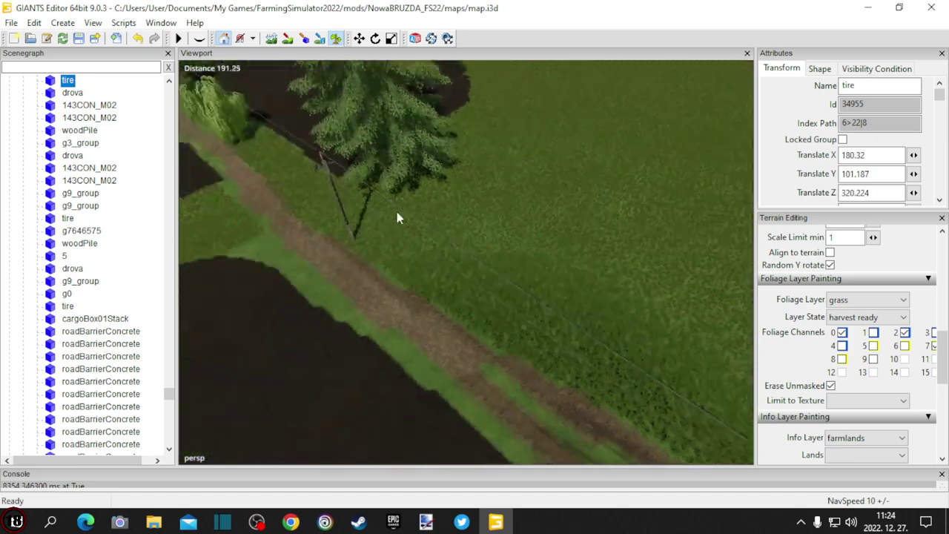
Paint harvest ready grass over the remaining bare patches around the power pole and the two small willows.
left_click_drag(396, 214, 289, 207, "alt")
right_click_drag(289, 212, 458, 161)
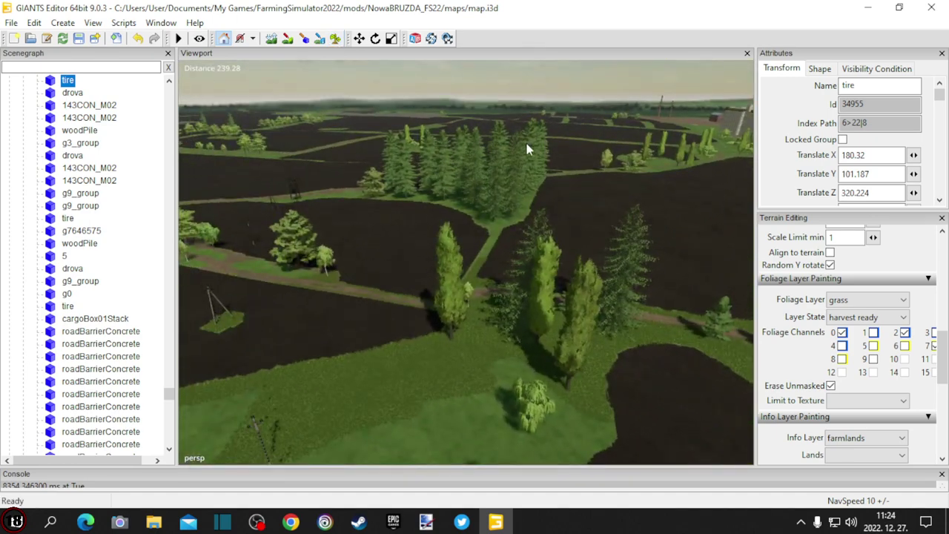
right_click_drag(542, 190, 424, 189)
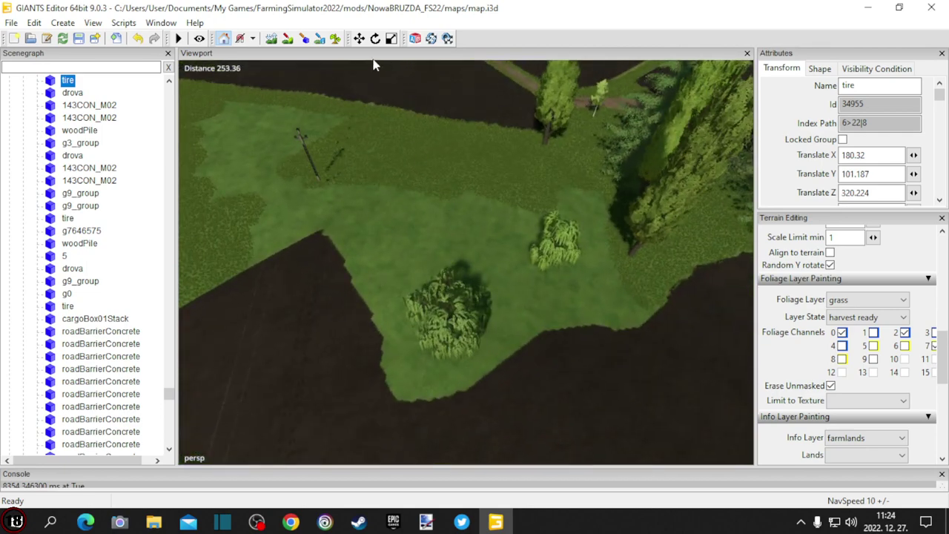
left_click(340, 40)
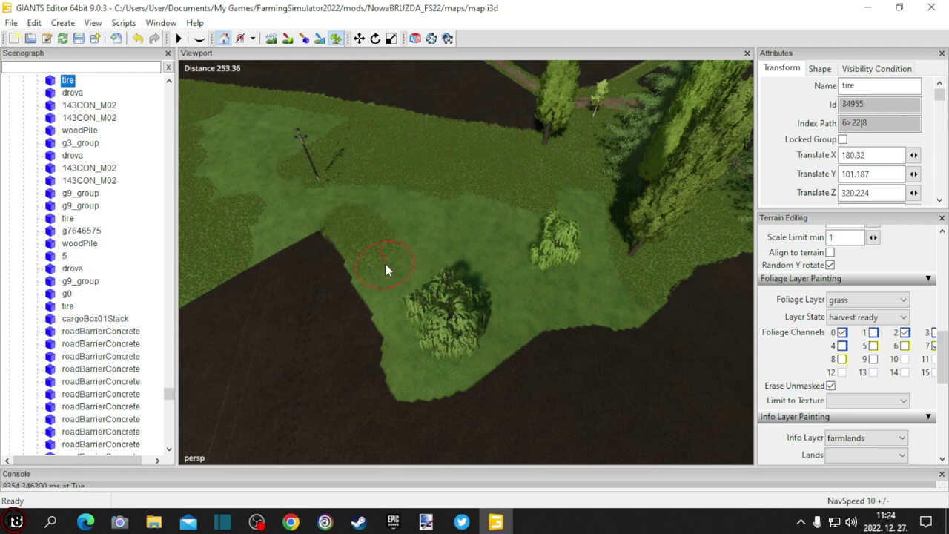
mouse_move(419, 323)
left_mouse_down()
mouse_move(429, 362)
mouse_move(467, 344)
left_mouse_up()
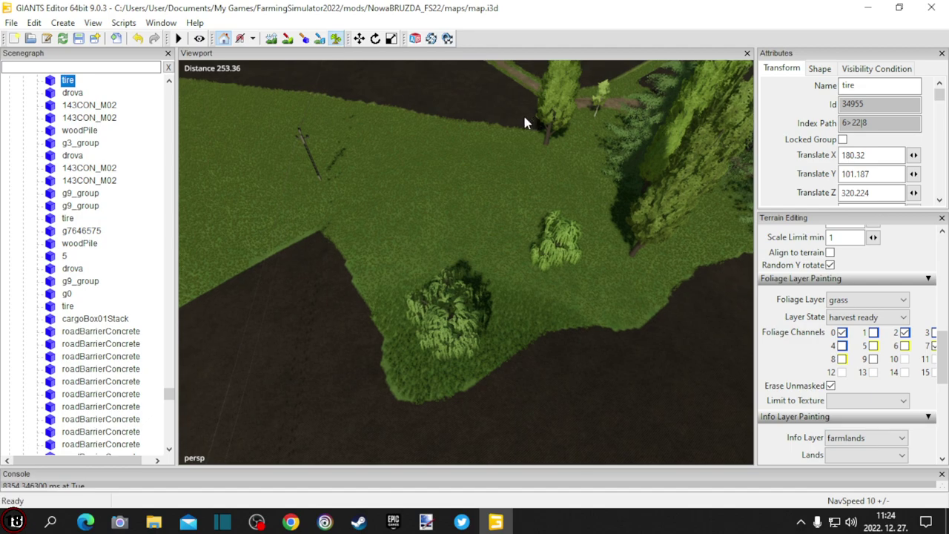
Straighten the tilted large spruce beside the dirt road by setting its X rotation to 0.
left_click_drag(522, 114, 349, 87, "alt")
left_click_drag(540, 146, 84, 183, "alt")
left_click_drag(545, 195, 371, 176, "alt")
right_click_drag(373, 182, 615, 273)
left_click(402, 218)
scroll(613, 275, "down", 5)
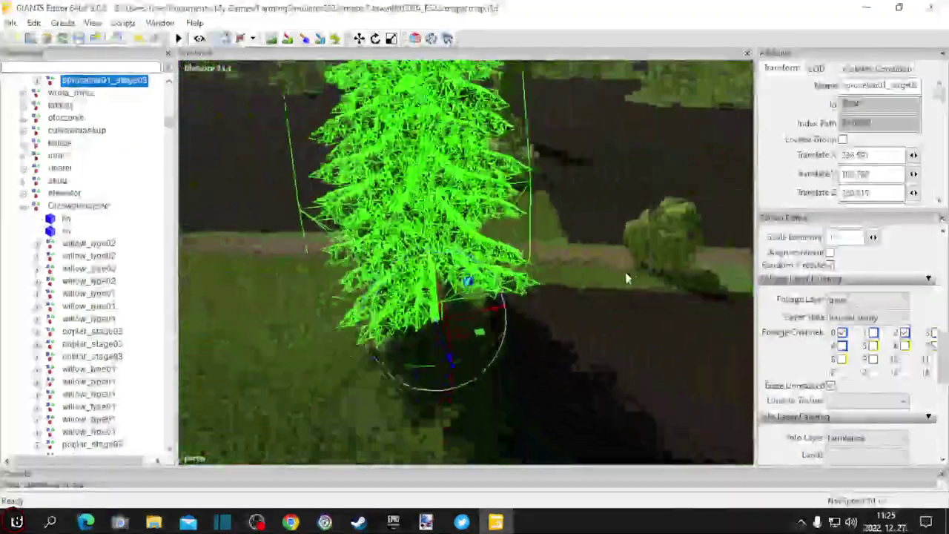
scroll(782, 194, "down", 2)
scroll(782, 194, "down", 2)
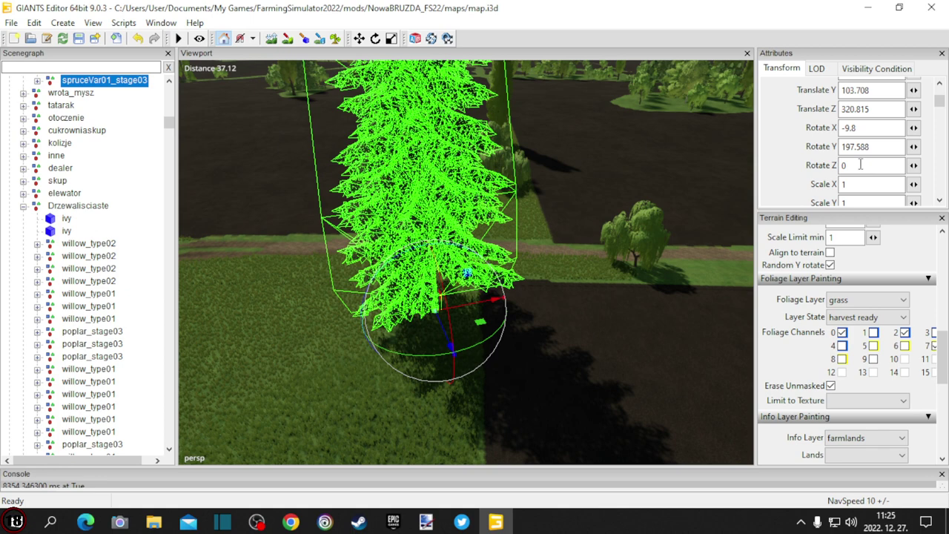
left_click(862, 127)
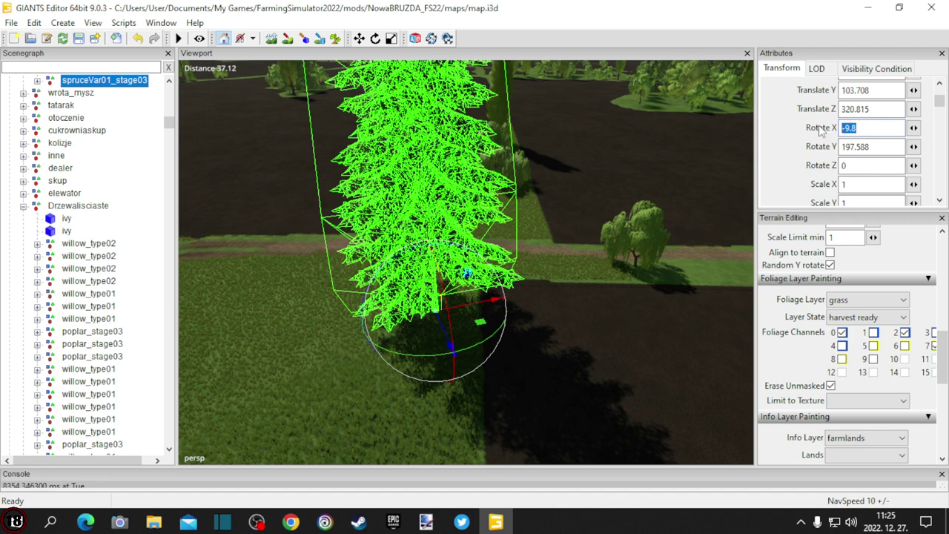
type("0")
key("Return")
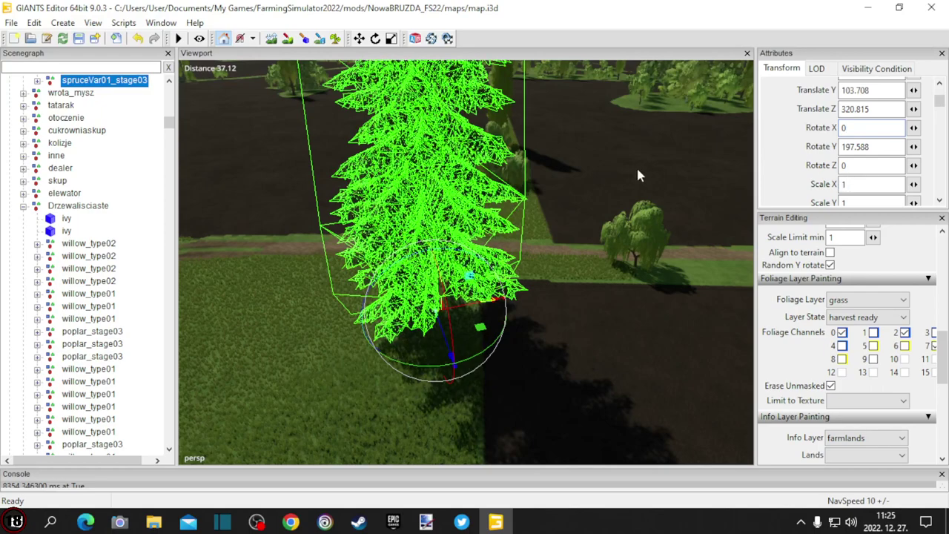
Start interactive placement of the straightened spruce and plant copies around the two small willows and the power pole in the meadow.
scroll(574, 177, "down", 3)
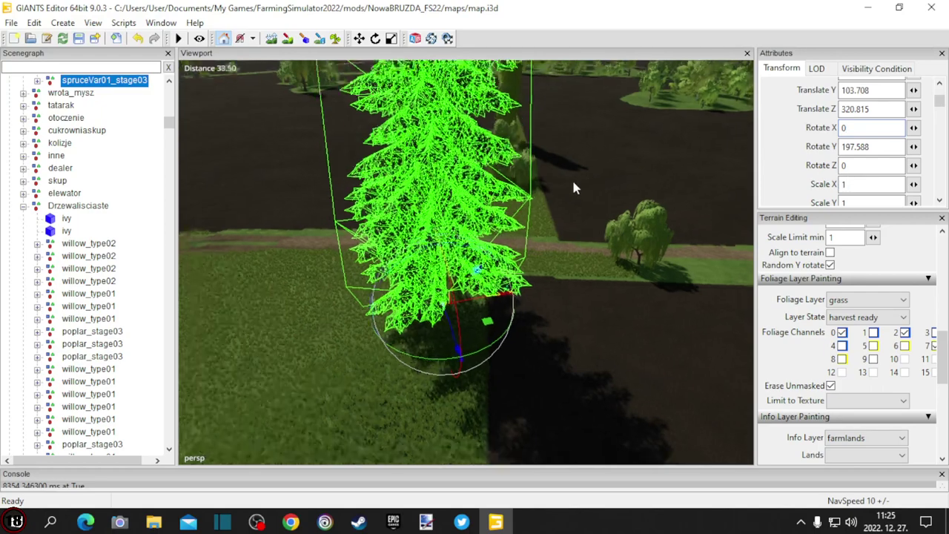
left_click_drag(571, 178, 546, 220, "alt")
scroll(389, 232, "down", 3)
right_click_drag(546, 222, 438, 231)
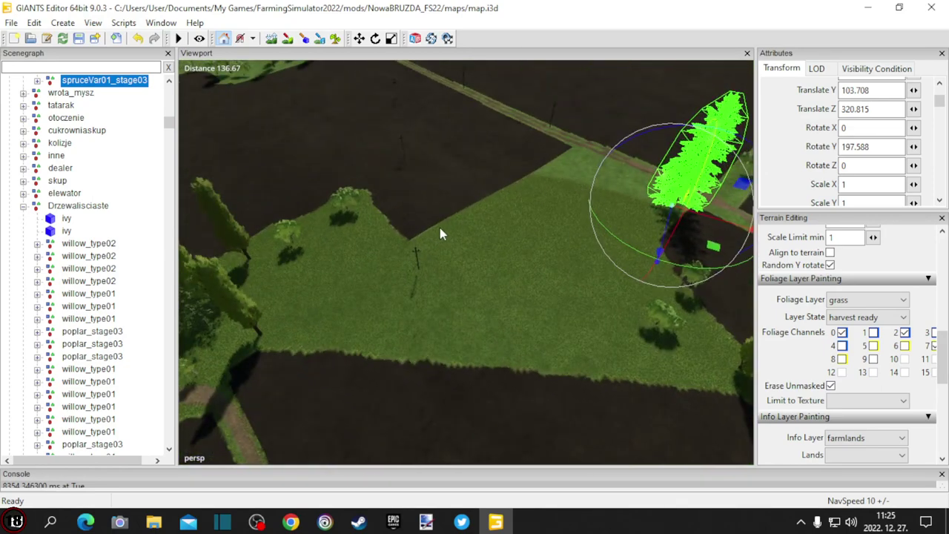
left_click(440, 229)
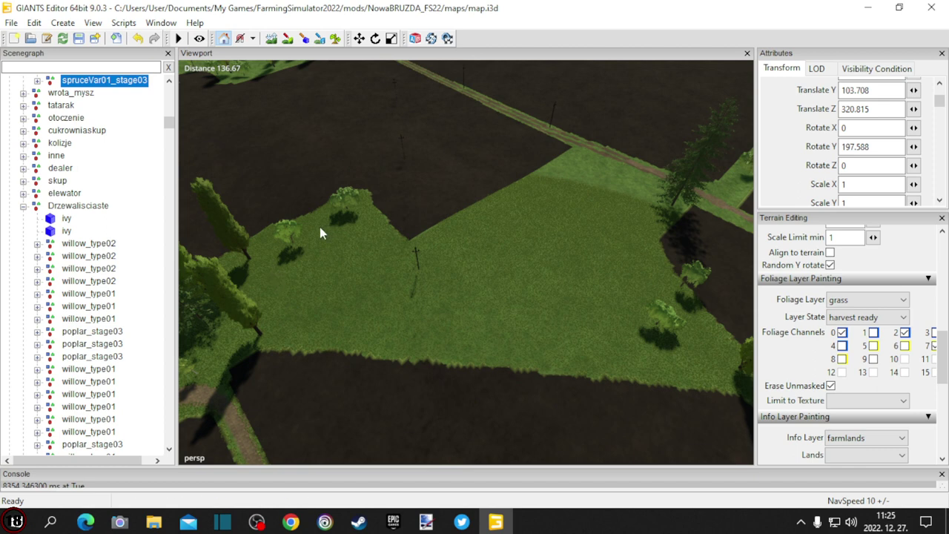
key("ctrl+b")
left_click(365, 235)
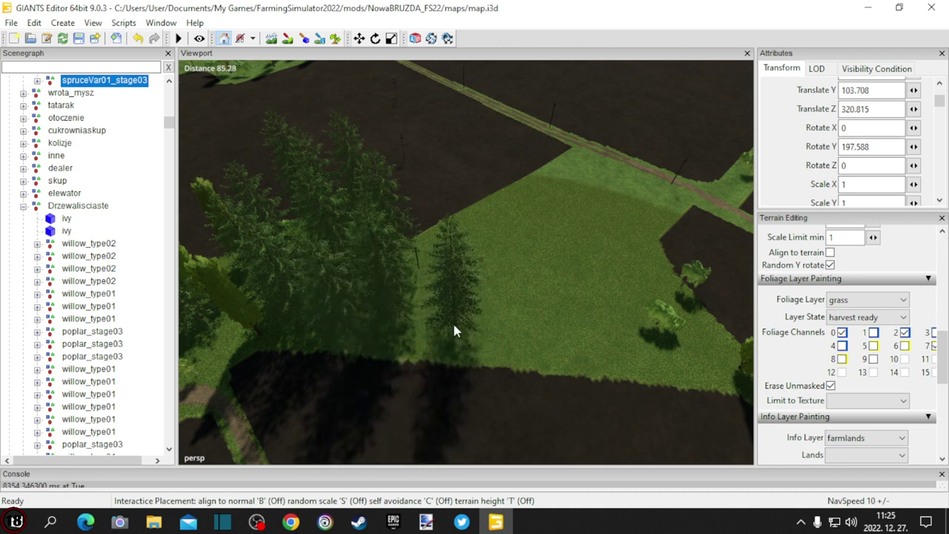
left_click(438, 235)
left_click(479, 224)
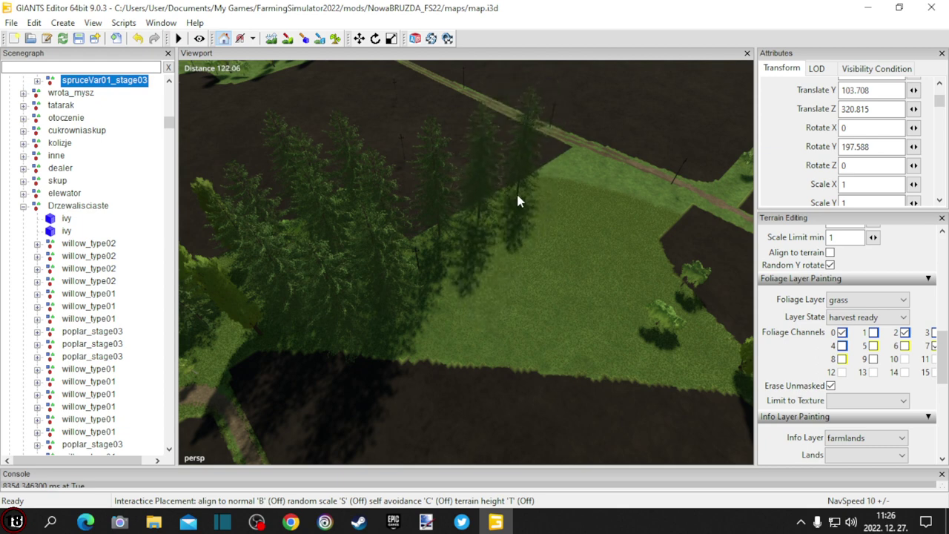
Plant more spruce copies along the meadow's edge towards the dirt road and fill the remaining open meadow with them.
left_click(516, 196)
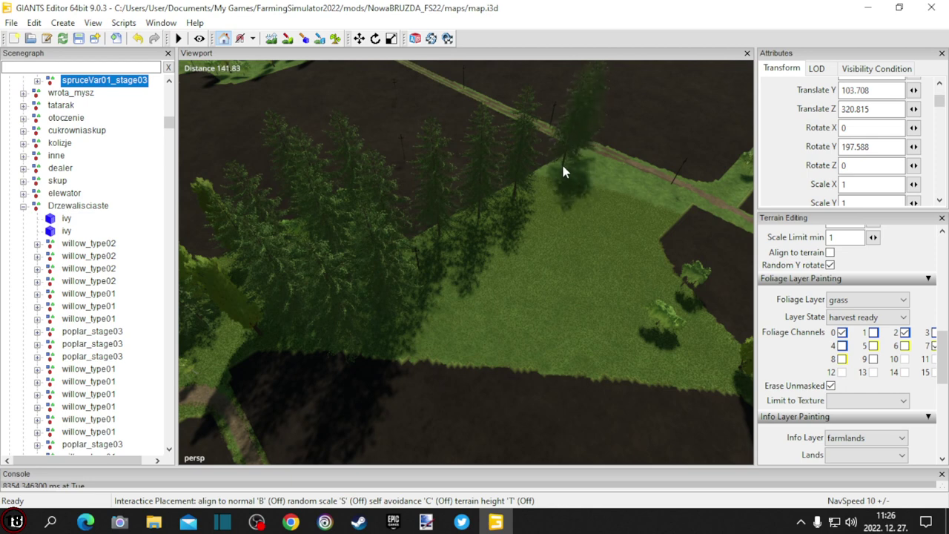
left_click(561, 162)
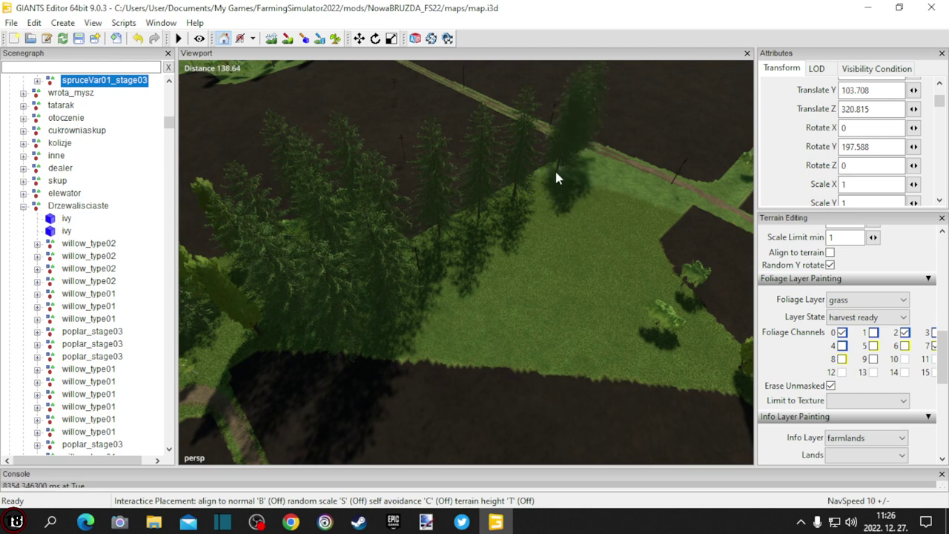
left_click(597, 163)
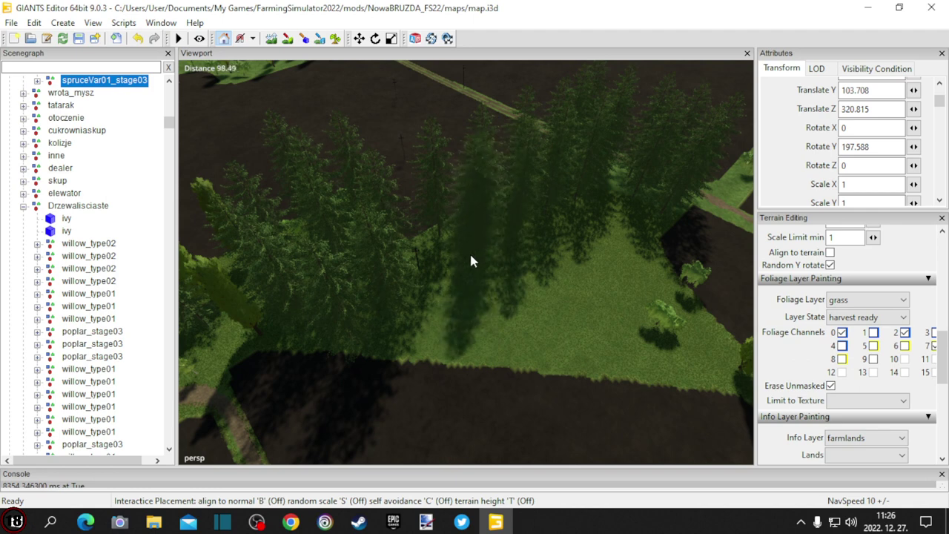
left_click(456, 331)
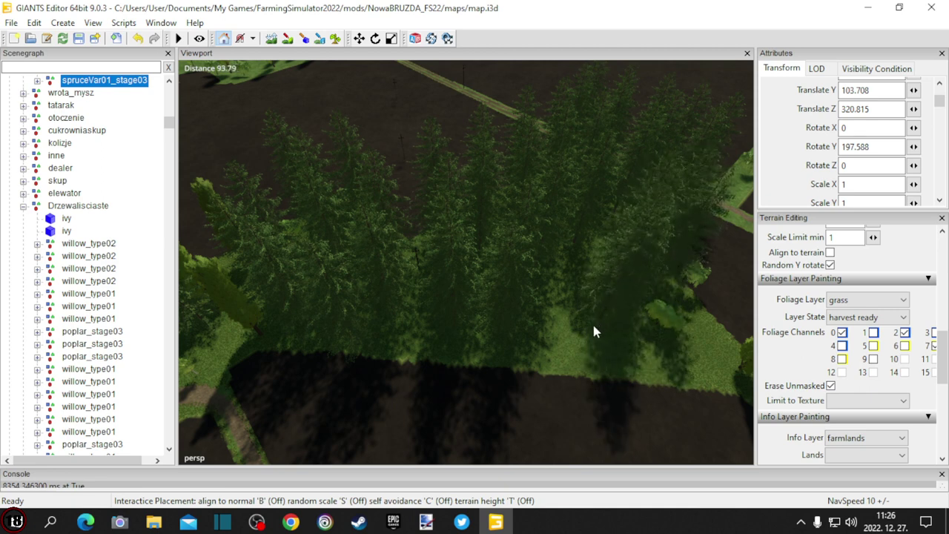
left_click(555, 348)
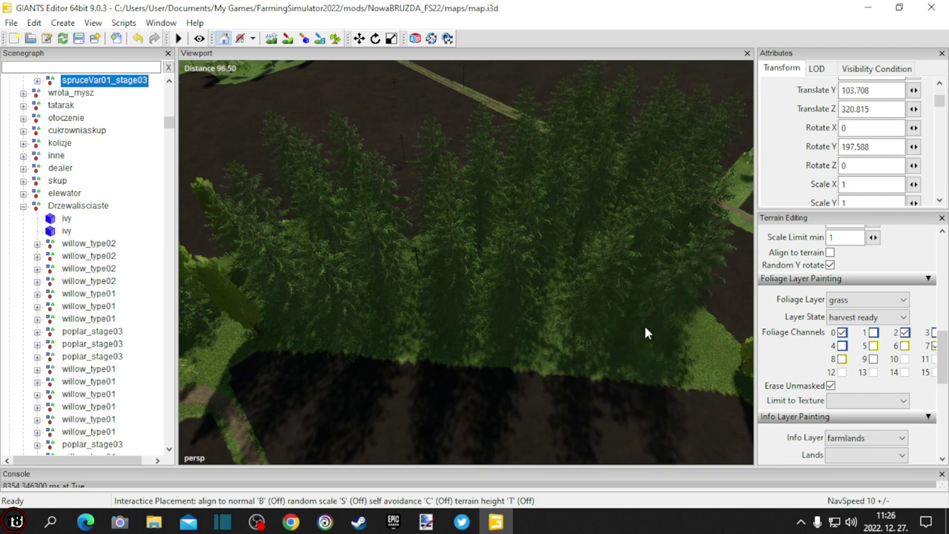
left_click(693, 344)
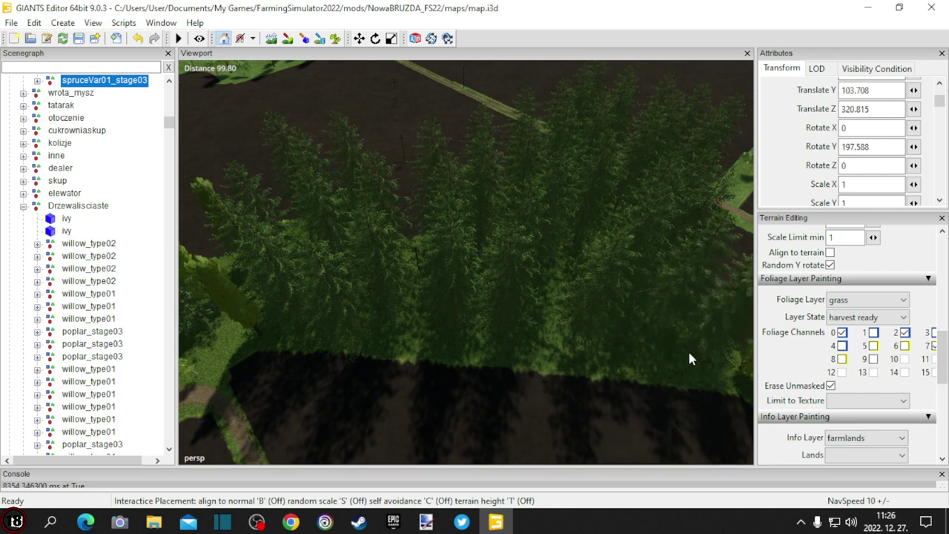
left_click(650, 368)
Paint harvest ready grass on the verges of the dirt road between the willows and the spruces.
left_click_drag(496, 327, 356, 334, "alt")
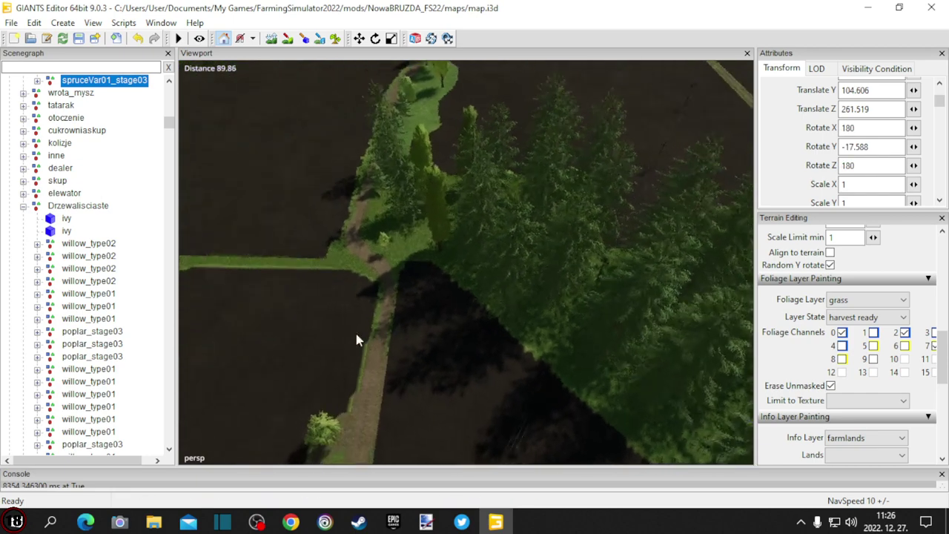
right_click_drag(356, 340, 288, 308)
key("d")
key("w")
right_click_drag(604, 269, 517, 308)
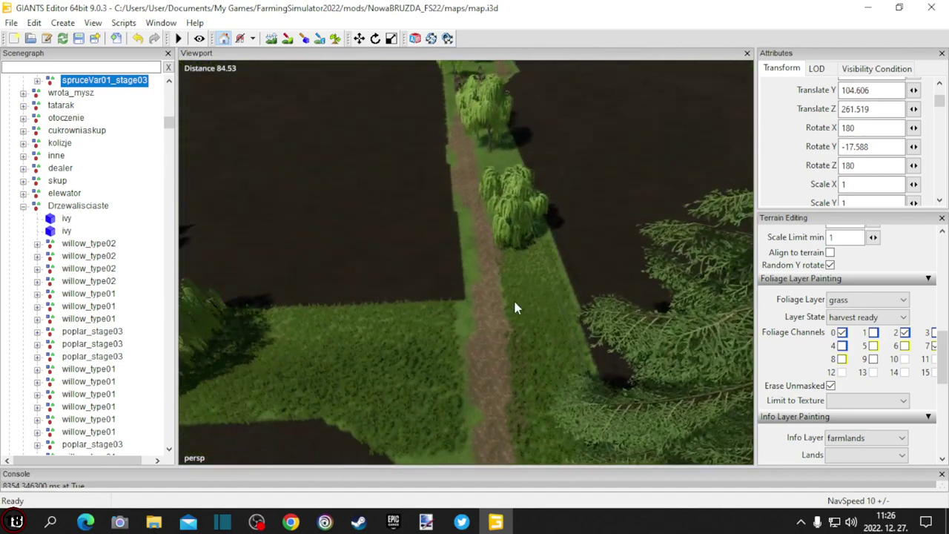
left_click(336, 39)
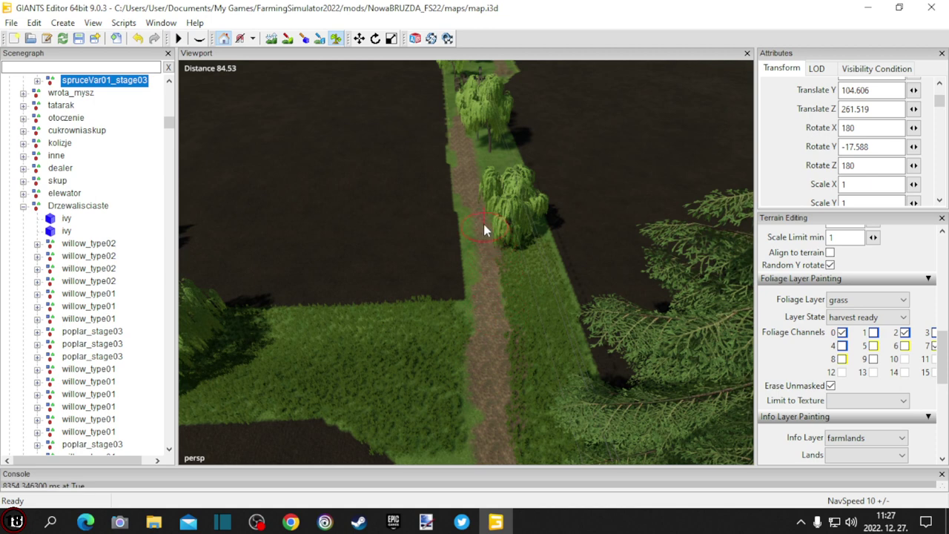
Paint harvest ready grass on the bare middle strip and field-side verge of the dirt track beside the power line.
left_click(288, 38)
left_click_drag(456, 179, 468, 286, "alt")
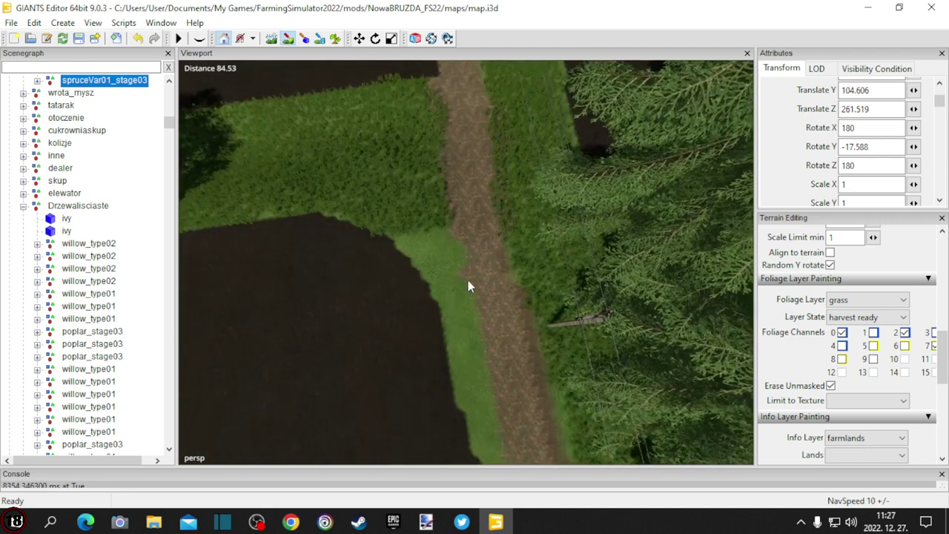
right_click_drag(469, 285, 361, 245)
left_click_drag(192, 230, 381, 216, "alt")
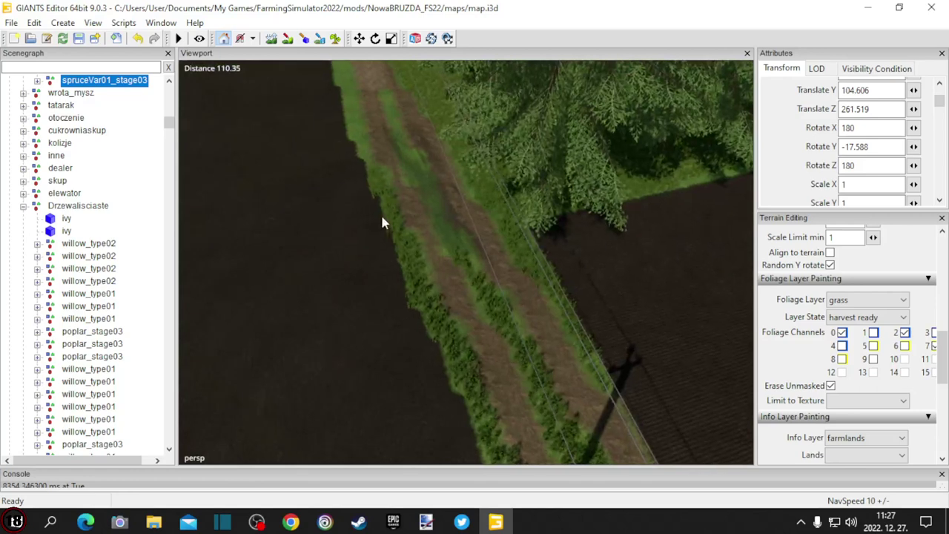
left_click(339, 39)
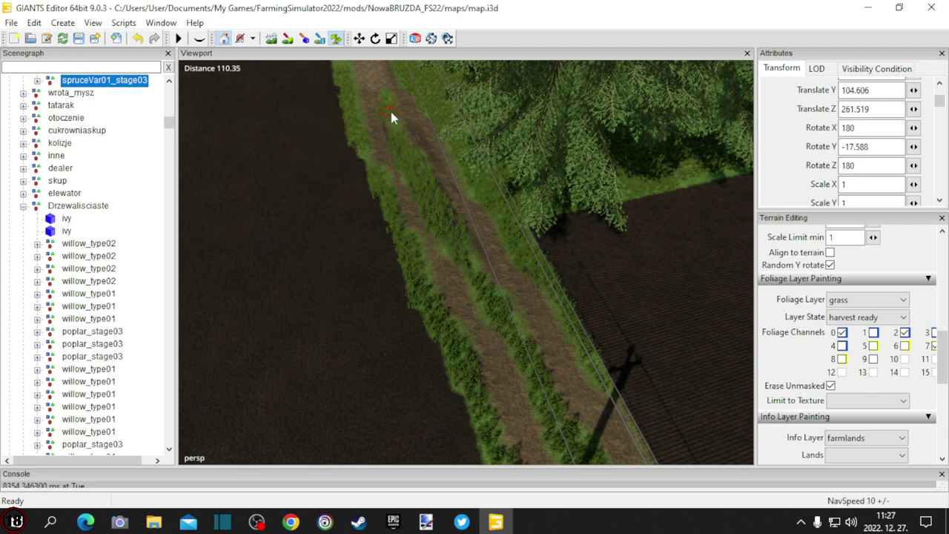
Cover the bare verge around the rounded field corner and along the dirt road with harvest ready grass.
mouse_move(389, 103)
left_mouse_down("alt")
mouse_move(368, 119)
mouse_move(442, 171)
mouse_move(443, 215)
left_mouse_up("alt")
scroll(425, 115, "up", 2)
right_click_drag(439, 144, 448, 220)
left_click(336, 38)
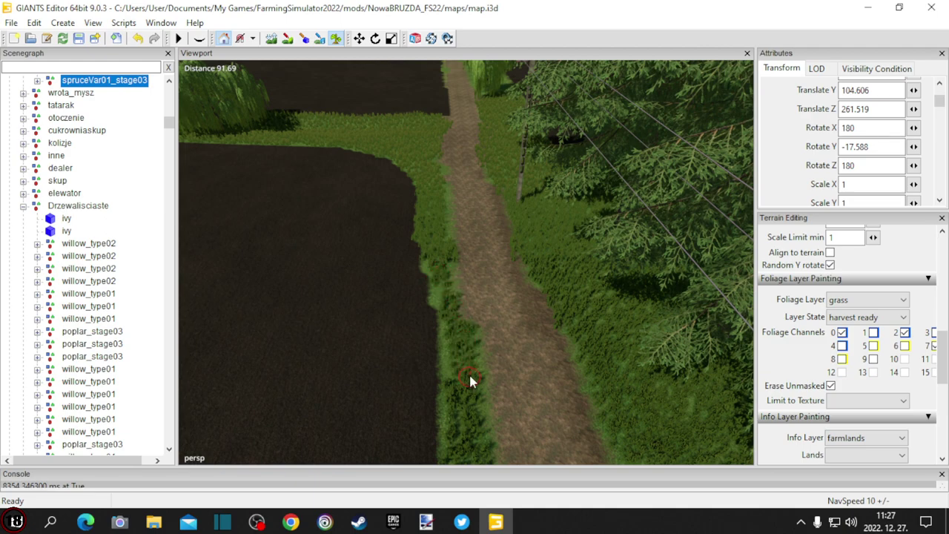
Erase the grass foliage from both verges of the narrow dirt track that runs between the dark fields.
left_click_drag(369, 194, 509, 185, "alt")
scroll(566, 163, "down", 10)
right_click_drag(509, 191, 516, 269)
left_click_drag(516, 264, 300, 252, "alt")
left_click_drag(555, 280, 342, 232, "alt")
right_click_drag(342, 232, 398, 364)
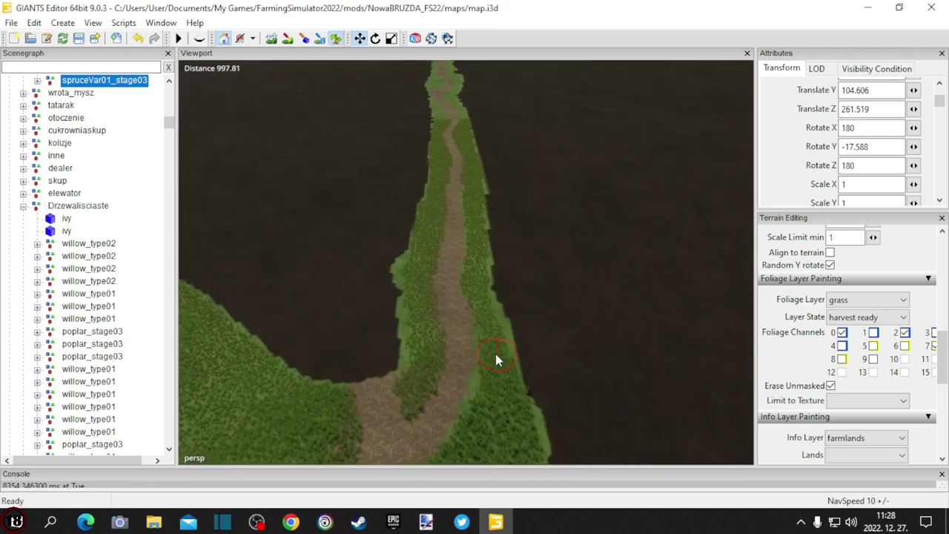
scroll(495, 353, "up", 3)
left_click_drag(503, 422, 464, 226)
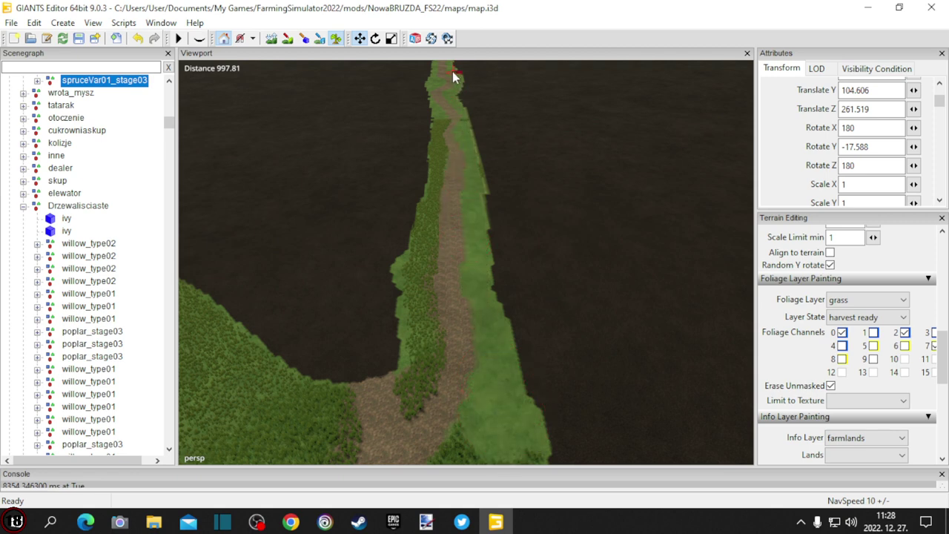
mouse_move(436, 117)
left_mouse_down()
mouse_move(427, 338)
mouse_move(439, 360)
mouse_move(438, 332)
left_mouse_up()
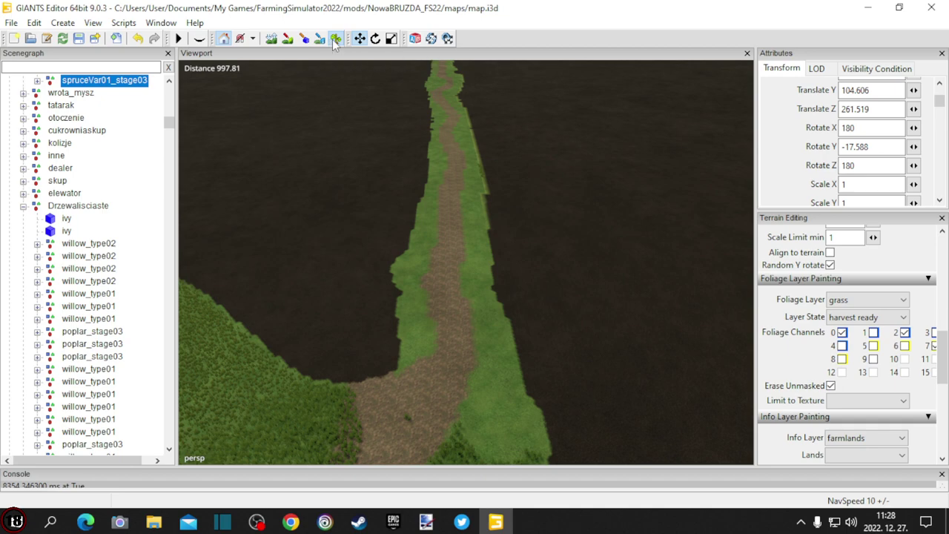
left_click_drag(475, 221, 674, 303, "alt")
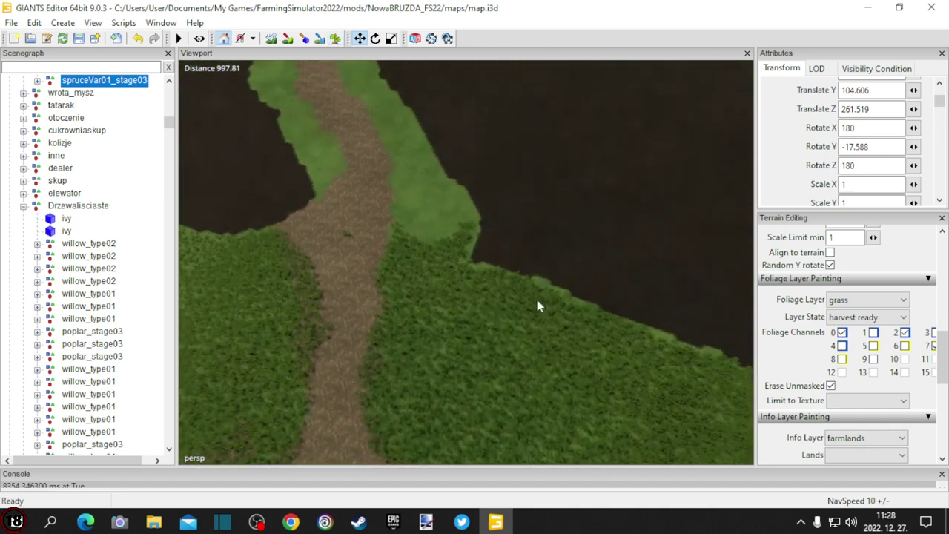
left_click_drag(537, 299, 491, 277, "alt")
right_click_drag(492, 286, 489, 283)
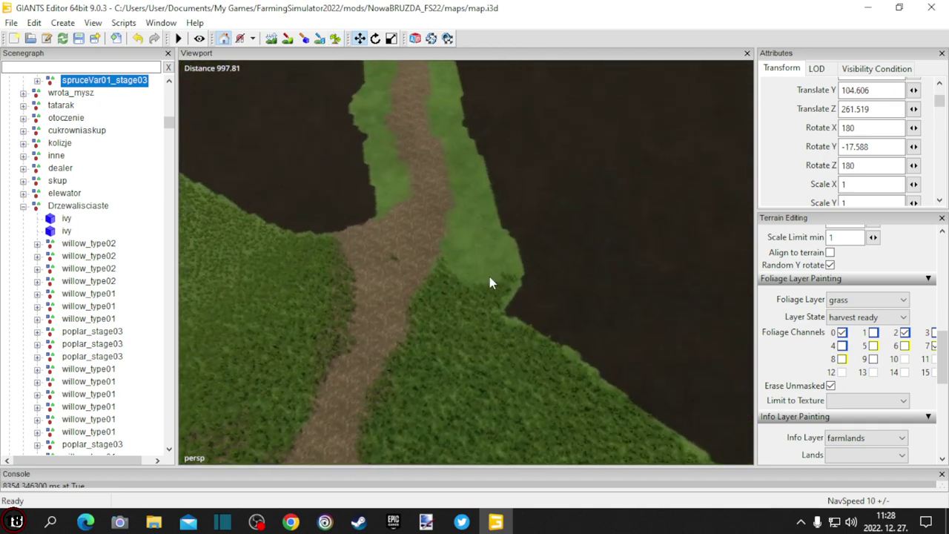
left_click(340, 39)
left_click(341, 38)
Start importing an i3D file beside the Service building and browse to Programfájlok (x86)/Steam on drive C.
mouse_move(496, 222)
right_mouse_down()
mouse_move(314, 204)
mouse_move(452, 164)
mouse_move(578, 280)
mouse_move(571, 174)
mouse_move(595, 155)
mouse_move(591, 164)
mouse_move(491, 171)
mouse_move(420, 235)
mouse_move(359, 267)
mouse_move(317, 286)
mouse_move(271, 282)
mouse_move(375, 290)
mouse_move(521, 265)
mouse_move(415, 259)
mouse_move(462, 209)
mouse_move(418, 206)
mouse_move(623, 234)
mouse_move(617, 200)
mouse_move(366, 198)
mouse_move(217, 183)
mouse_move(223, 165)
mouse_move(170, 159)
mouse_move(329, 180)
mouse_move(502, 178)
mouse_move(417, 186)
mouse_move(459, 193)
mouse_move(460, 184)
mouse_move(462, 222)
mouse_move(543, 264)
mouse_move(524, 184)
mouse_move(474, 205)
mouse_move(387, 200)
mouse_move(509, 212)
mouse_move(511, 275)
mouse_move(633, 256)
mouse_move(546, 272)
mouse_move(417, 248)
mouse_move(415, 213)
mouse_move(418, 269)
right_mouse_up()
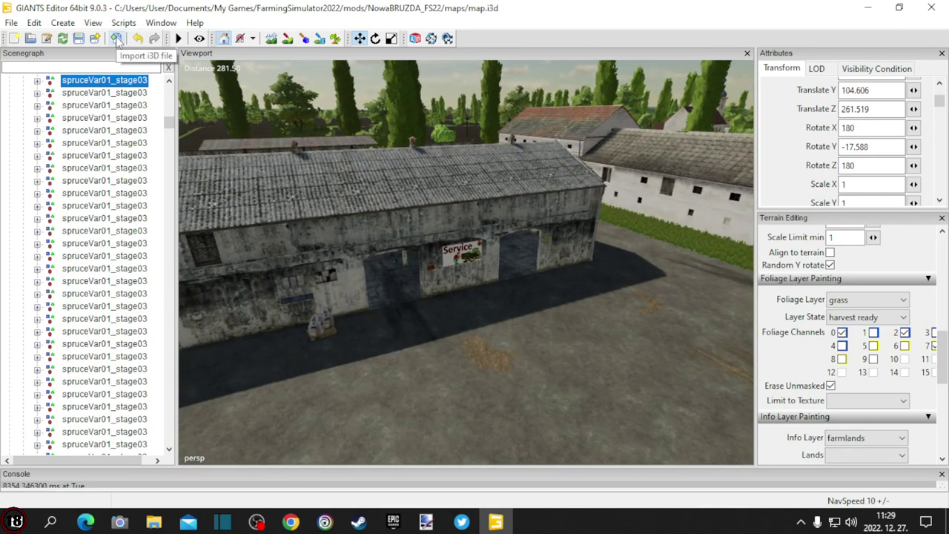
left_click(116, 39)
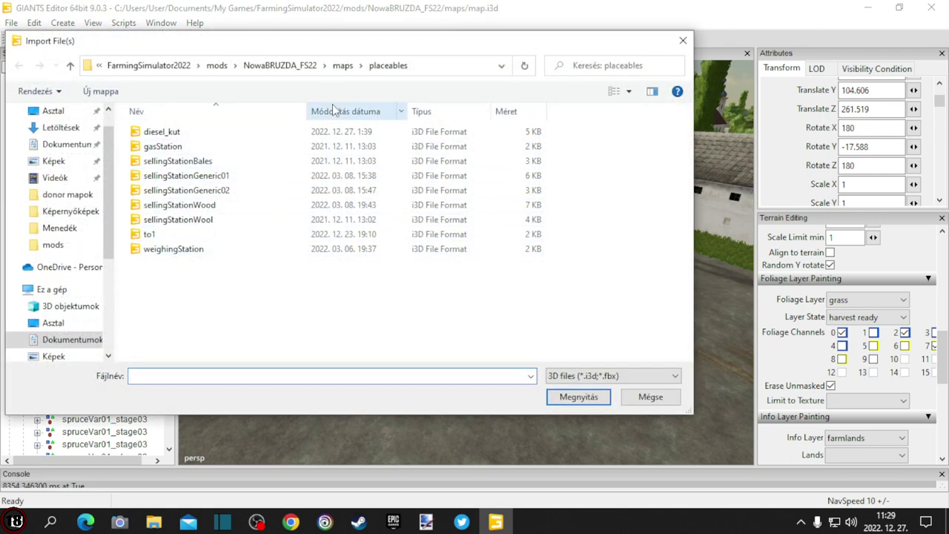
left_click(70, 66)
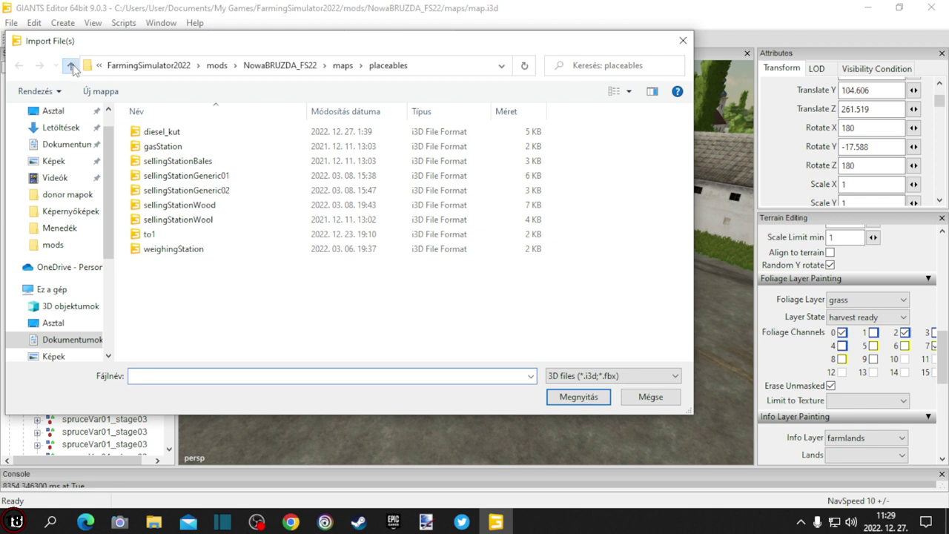
left_click(60, 293)
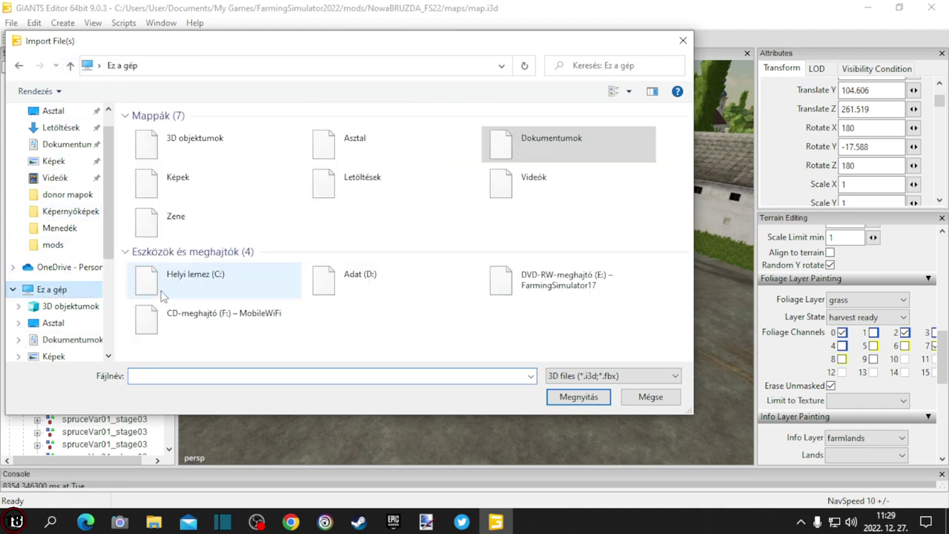
double_click(215, 285)
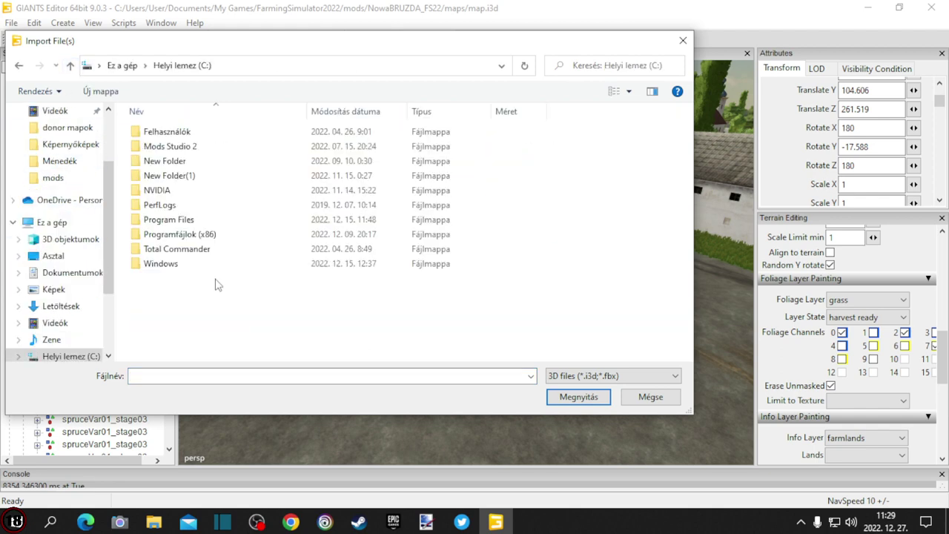
double_click(206, 236)
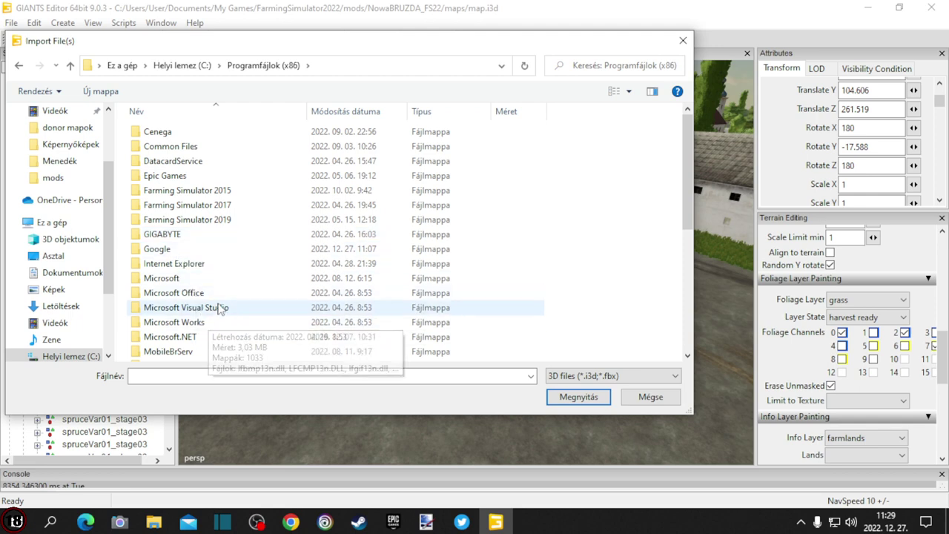
scroll(210, 297, "down", 5)
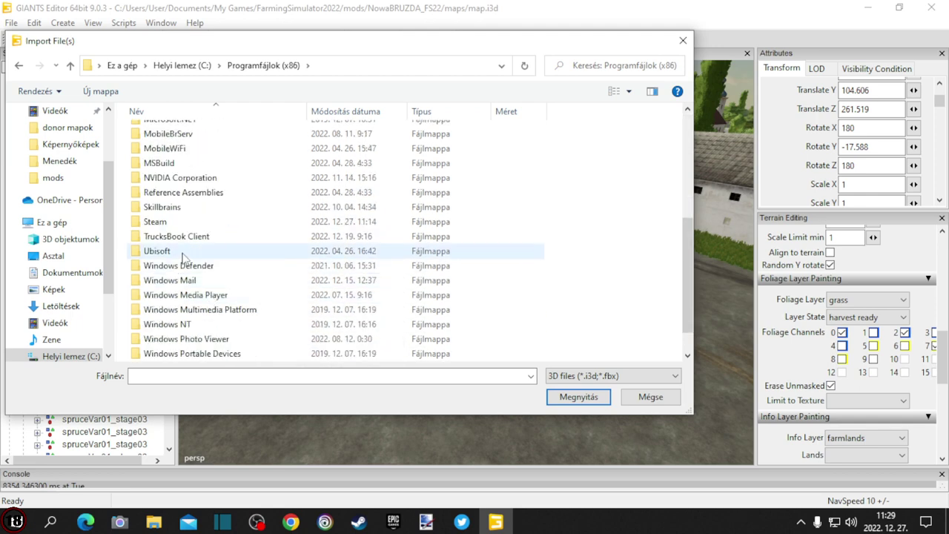
double_click(184, 222)
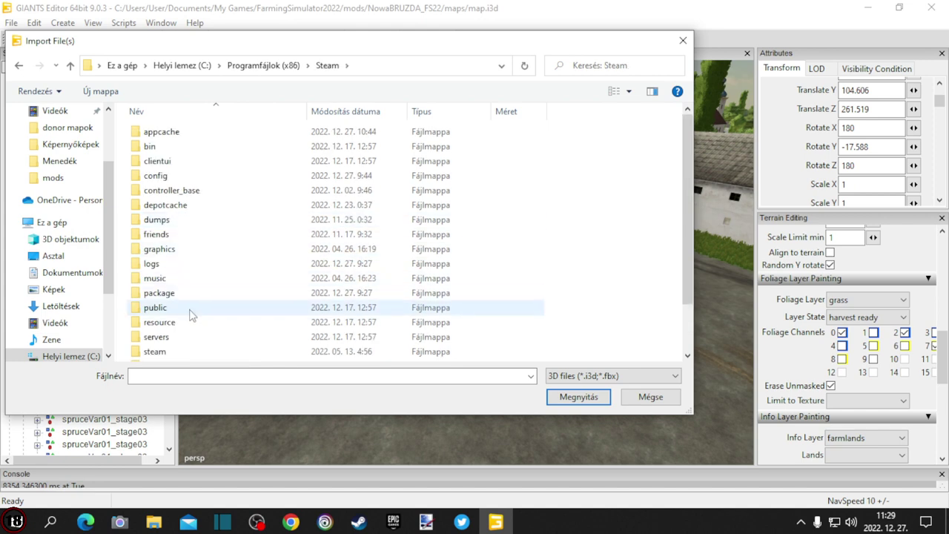
Browse on through steamapps/common/Farming Simulator 22/data to the placeables folder.
scroll(190, 314, "down", 1)
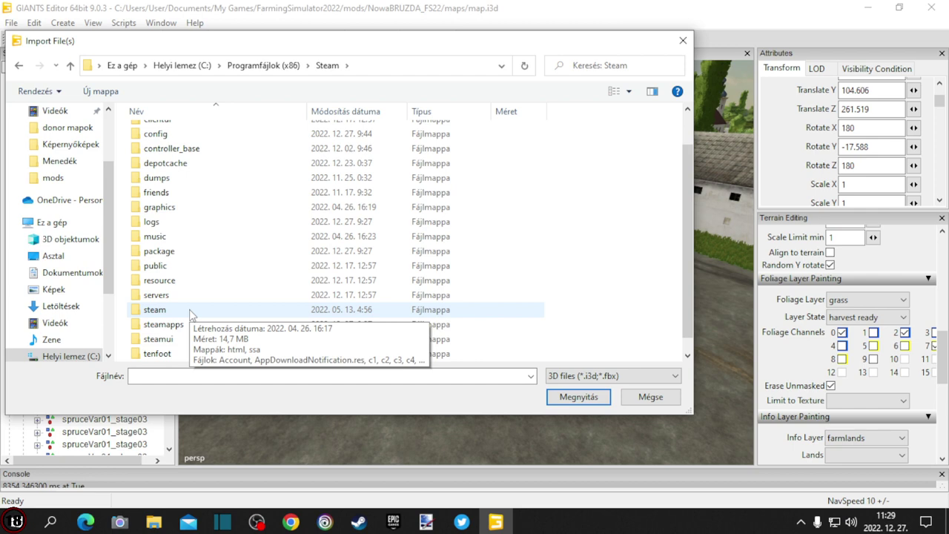
double_click(185, 325)
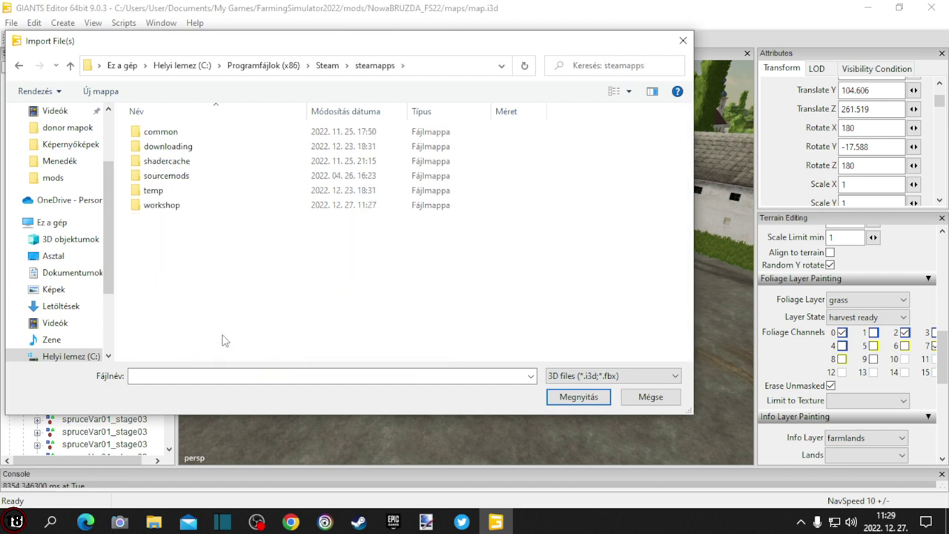
double_click(190, 134)
left_click(210, 152)
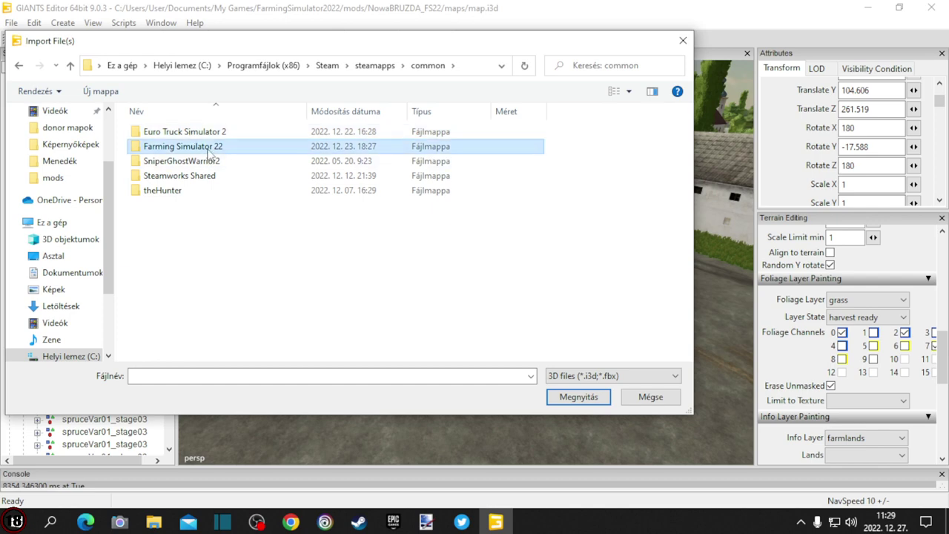
double_click(210, 152)
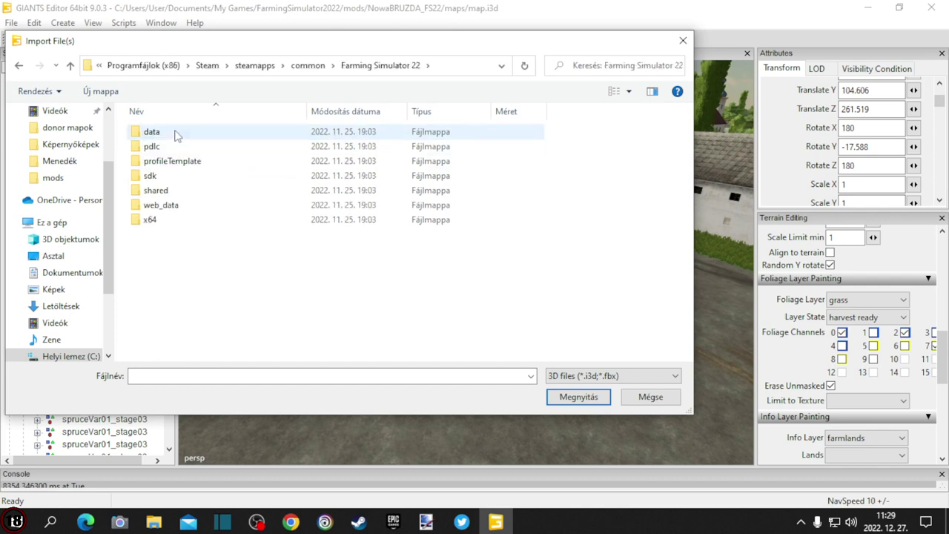
double_click(178, 133)
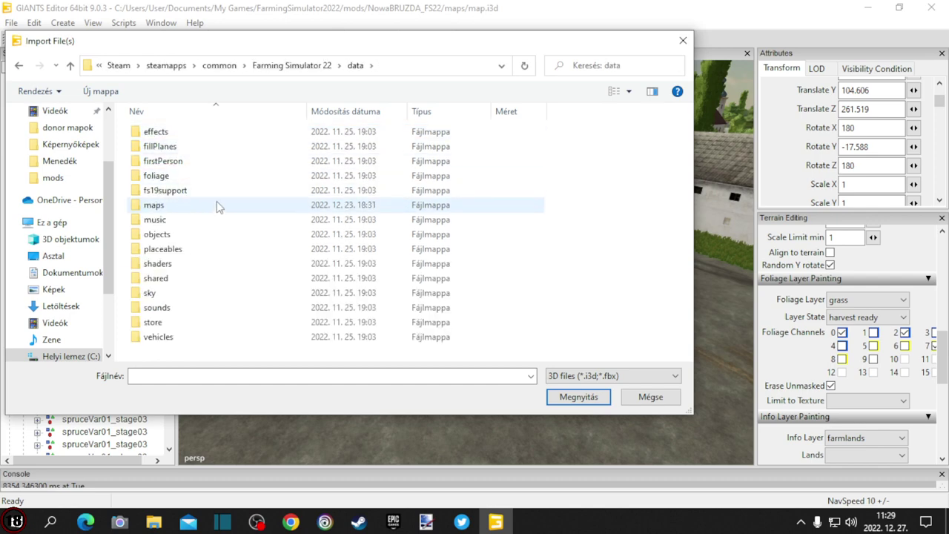
double_click(186, 250)
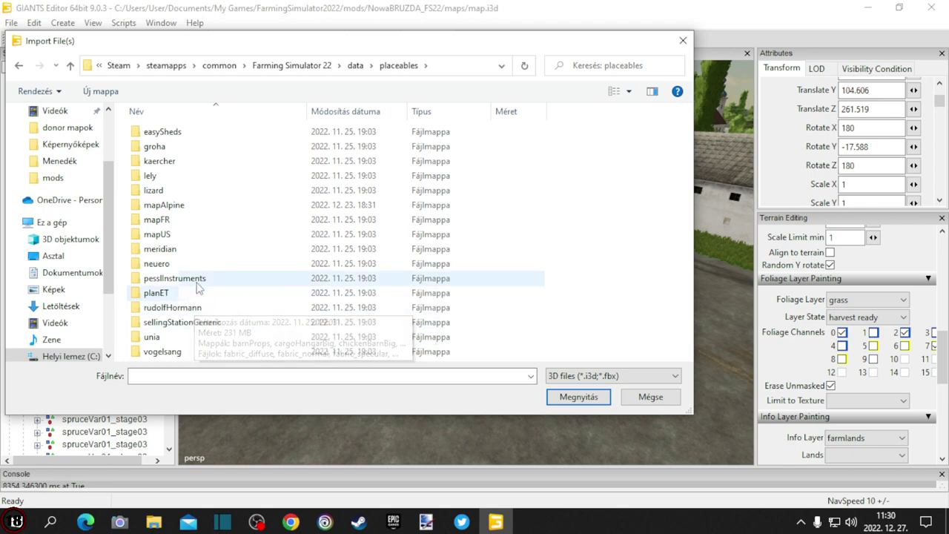
Import the sellingStationVehicles i3D file from the lizard/sellingStationVehicles folder.
double_click(170, 191)
scroll(270, 293, "down", 3)
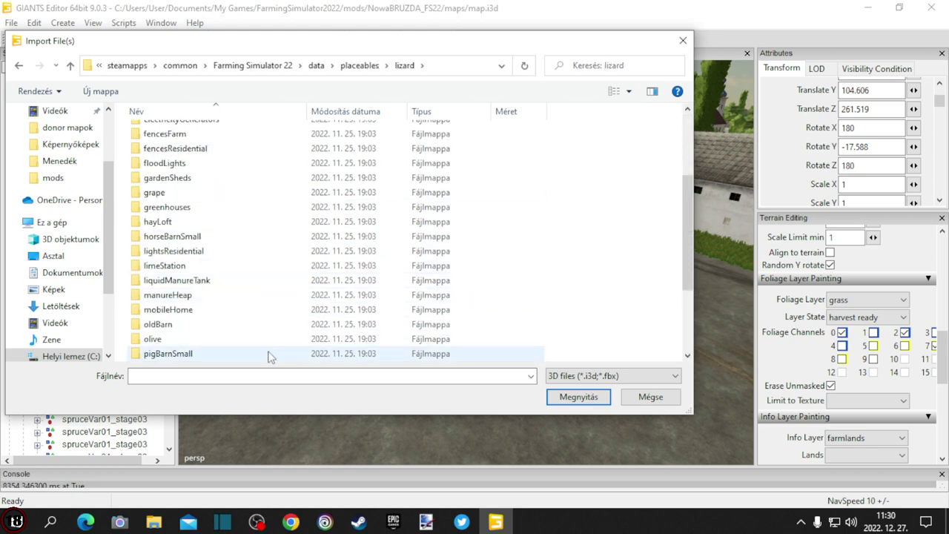
scroll(212, 345, "down", 2)
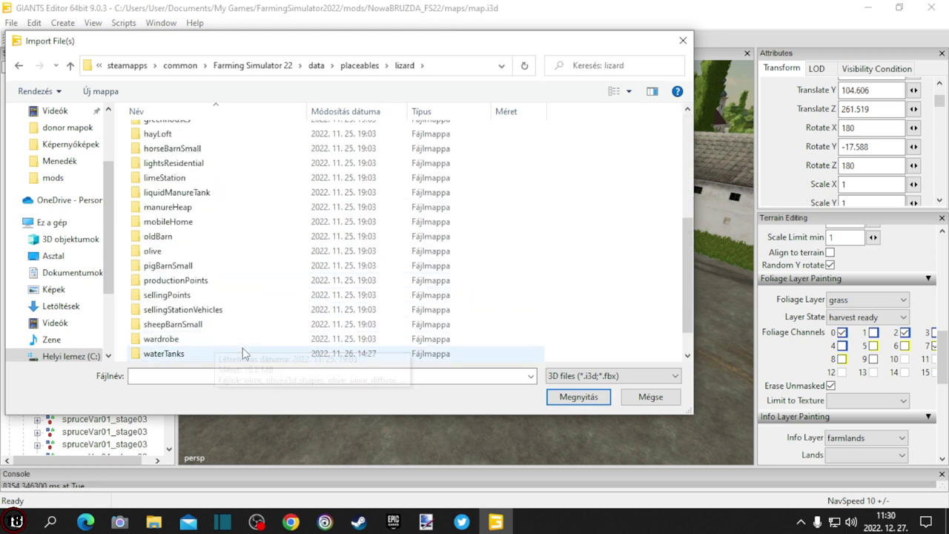
double_click(213, 309)
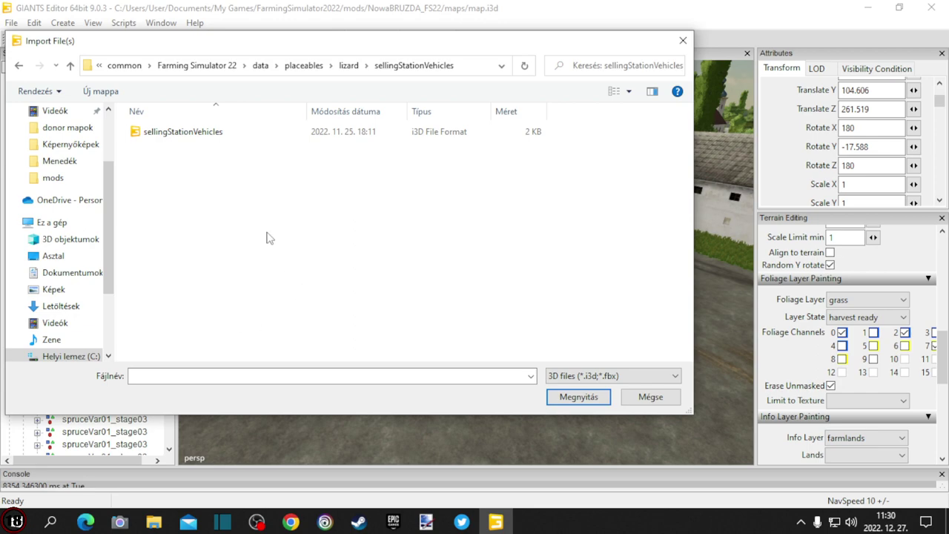
double_click(195, 132)
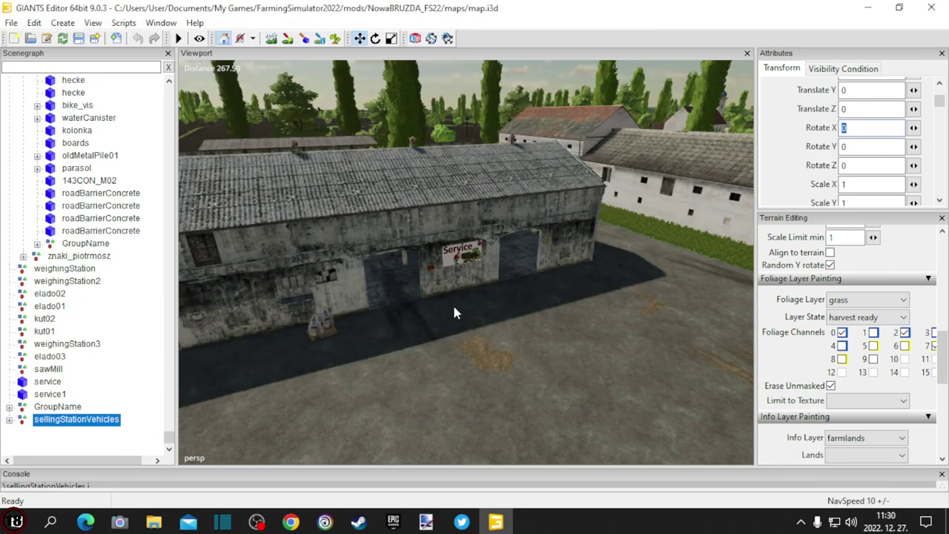
Place the imported sellingStationVehicles object on the yard in front of the Service building.
left_click_drag(454, 307, 507, 327, "alt")
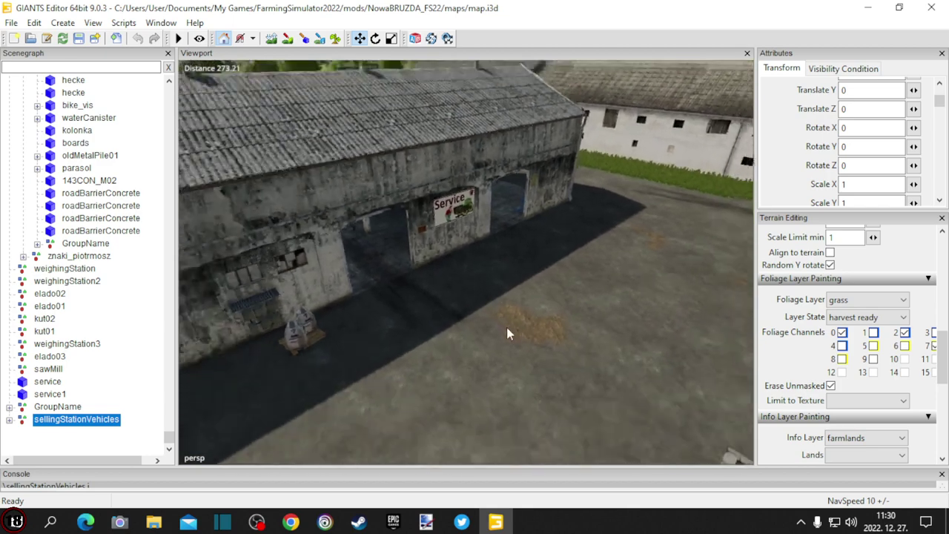
scroll(507, 328, "down", 1)
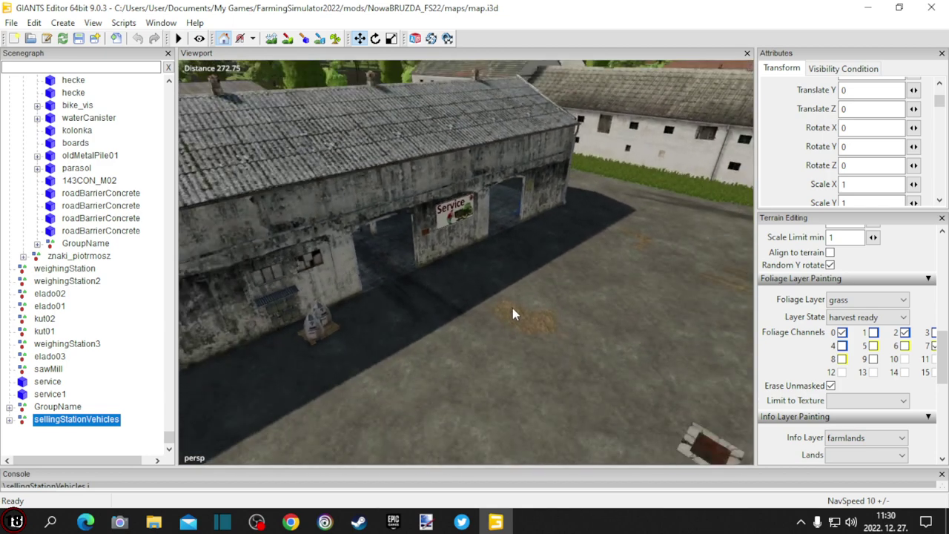
key("ctrl+b")
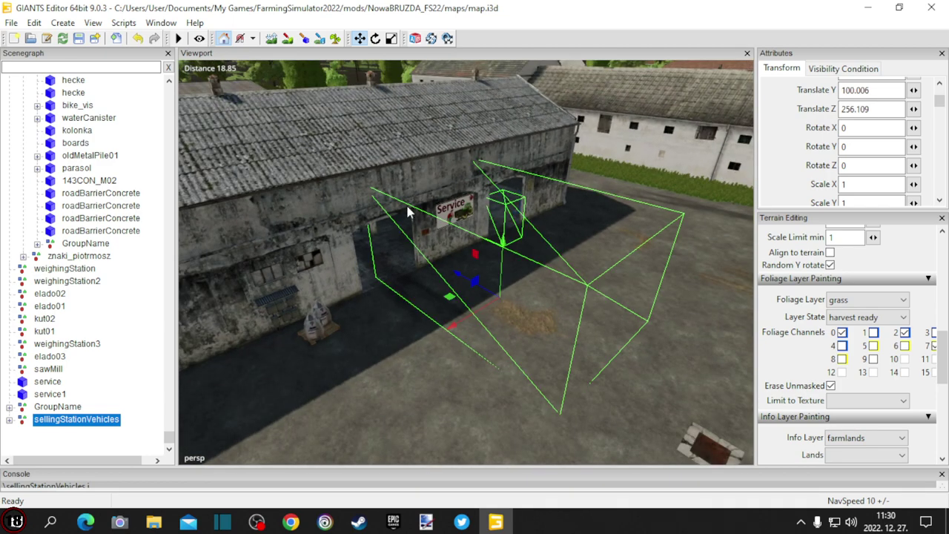
Rotate the vehicle selling station about its Y axis to about 85.7 degrees so it lines up with the Service building's facade.
left_click(360, 40)
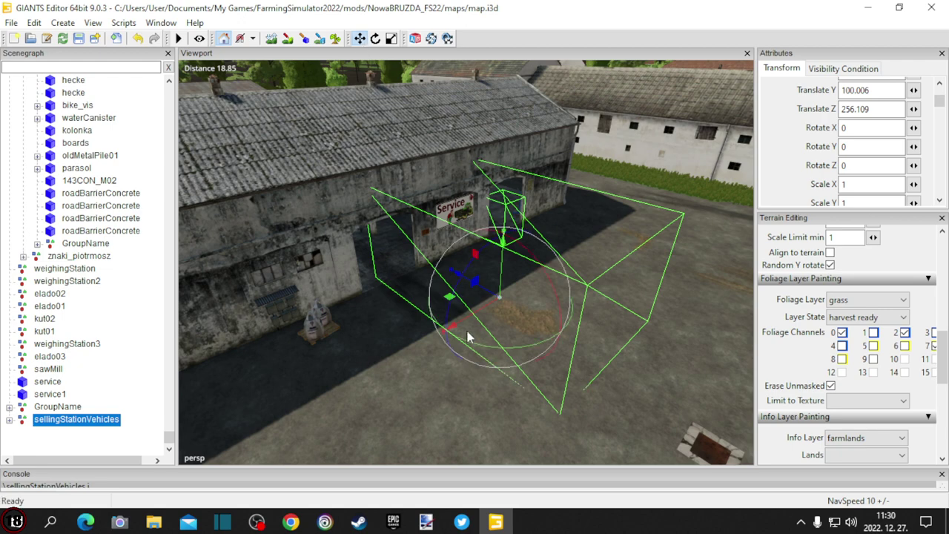
left_click_drag(468, 345, 546, 331)
scroll(529, 285, "up", 3)
right_click_drag(545, 336, 617, 381)
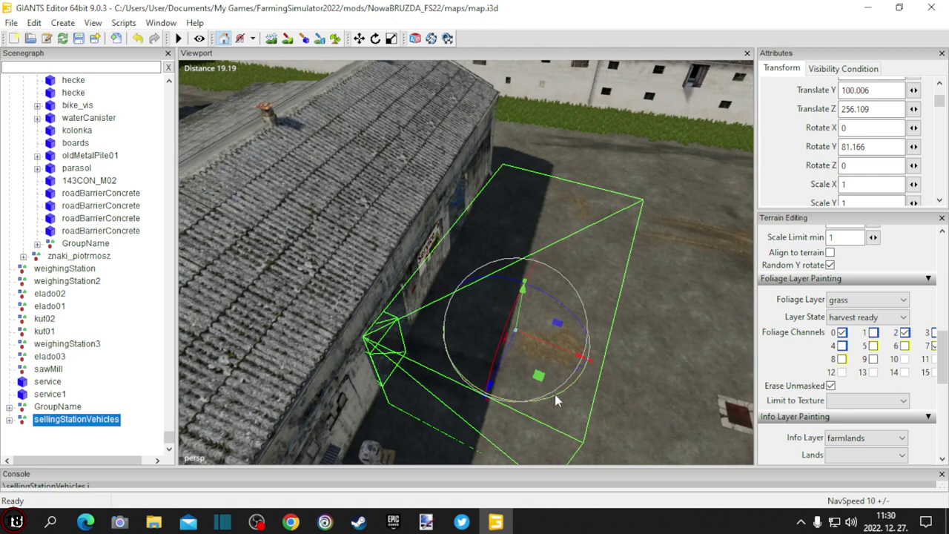
left_click_drag(556, 395, 562, 390)
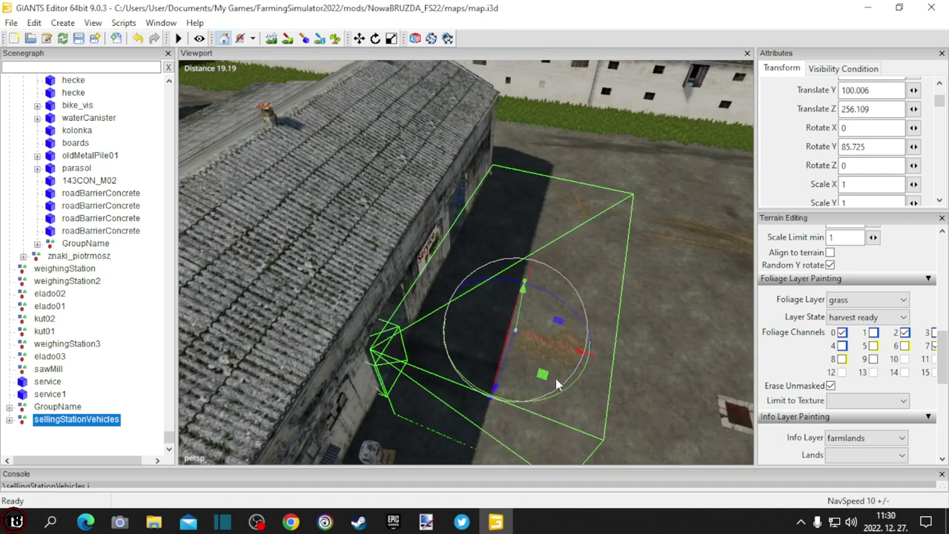
Shift the selling station to Translate Z 255.802 and fine-tune its rotation to Rotate Y 88.549, parallel to the facade.
left_click_drag(503, 378, 544, 268)
left_click_drag(639, 304, 431, 271, "alt")
middle_click_drag(432, 275, 718, 301)
scroll(718, 300, "down", 5)
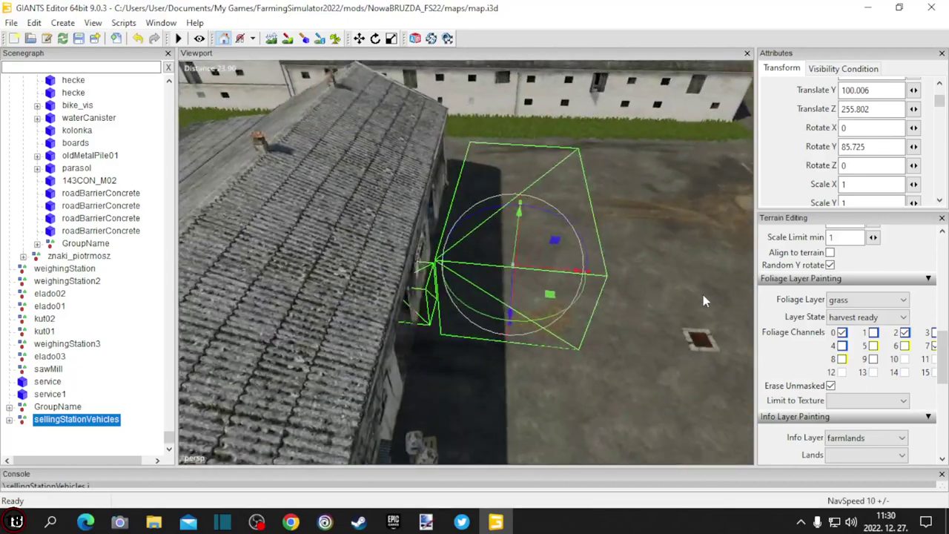
left_click_drag(538, 318, 546, 317)
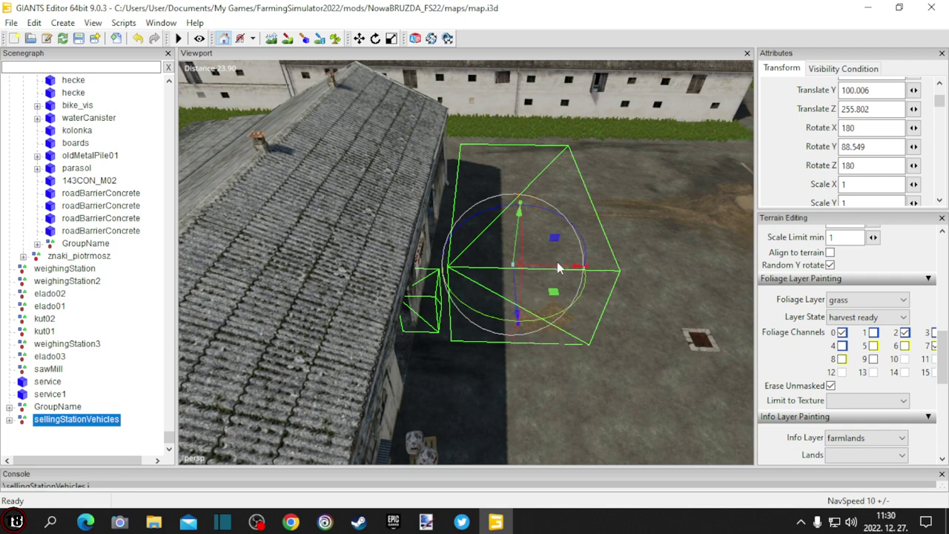
Move the selling station along the facade and across it, bringing its small trigger box to the workbench inside the building.
left_click_drag(559, 265, 745, 245)
scroll(515, 318, "up", 5)
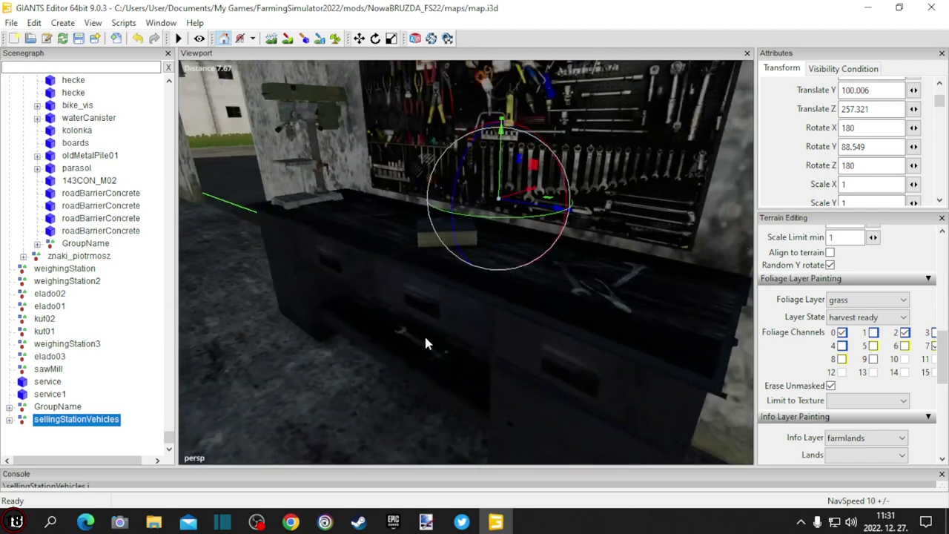
scroll(425, 338, "down", 2)
left_click_drag(426, 338, 446, 330, "alt")
scroll(502, 303, "up", 1)
scroll(446, 329, "down", 1)
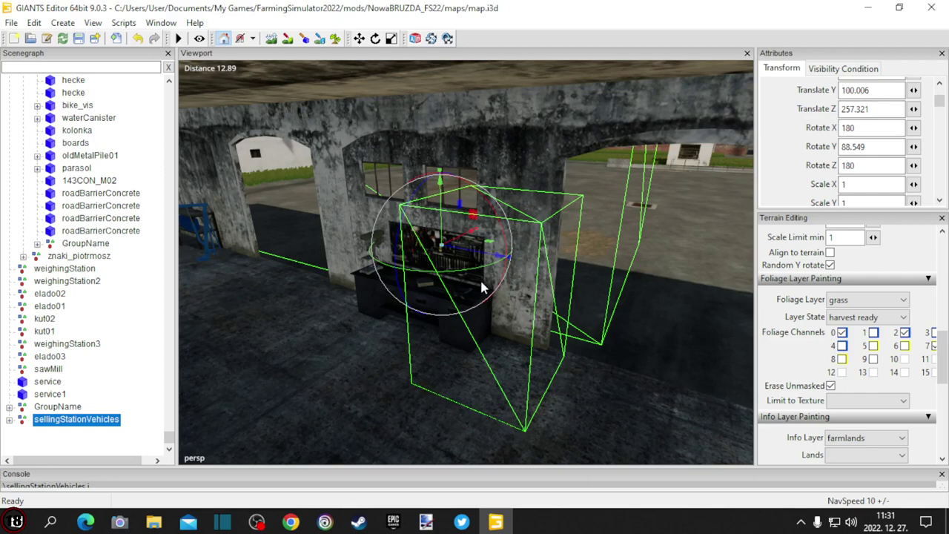
left_click_drag(497, 260, 417, 246)
Fine-tune the selling station's position to Translate Z 258.228 so the small trigger box frames the workbench and tool wall.
left_click_drag(558, 268, 391, 273, "alt")
scroll(391, 274, "down", 3)
right_click_drag(399, 283, 528, 211)
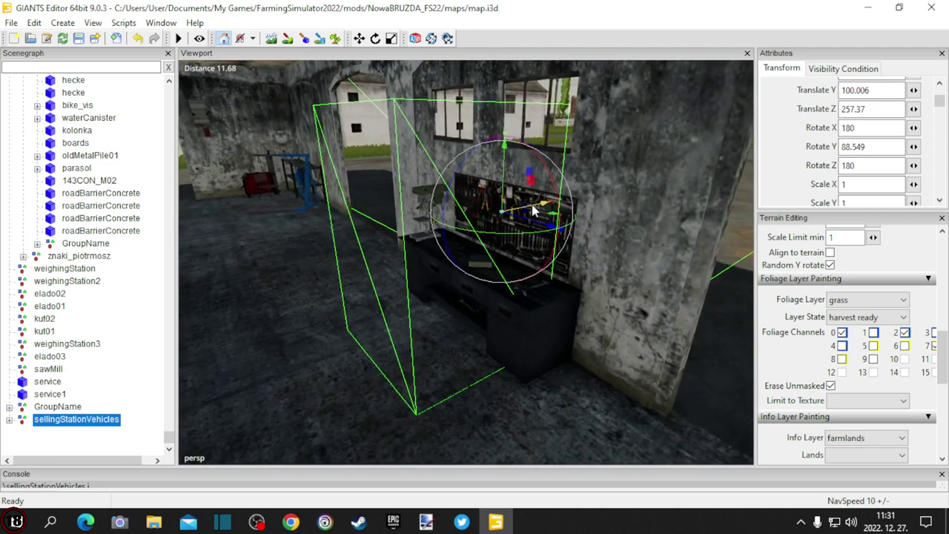
left_click_drag(531, 209, 493, 229)
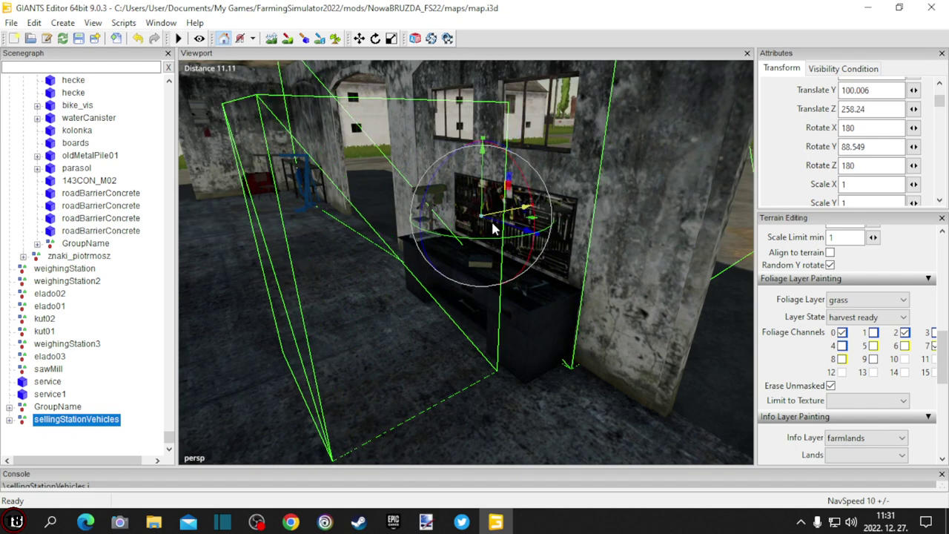
left_click_drag(415, 284, 552, 283, "alt")
right_click_drag(550, 288, 558, 286)
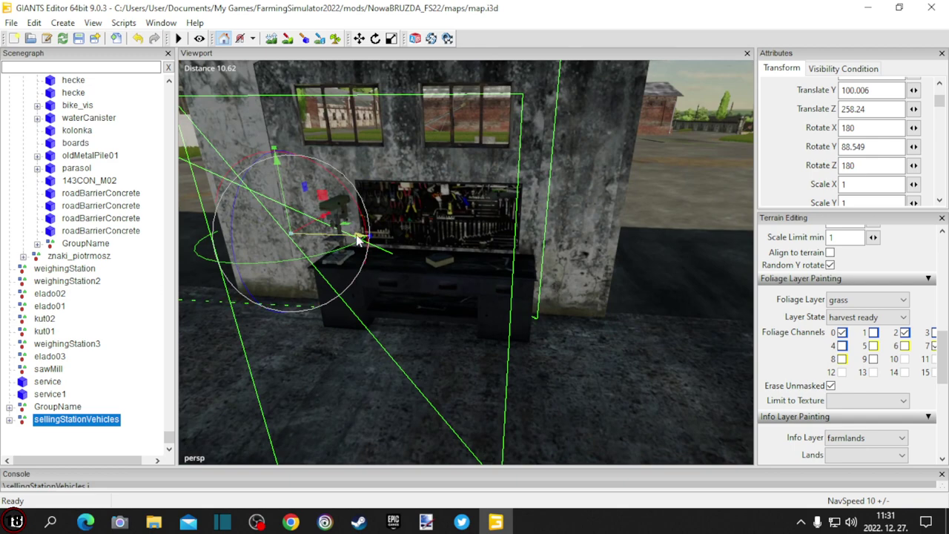
left_click_drag(357, 239, 379, 239)
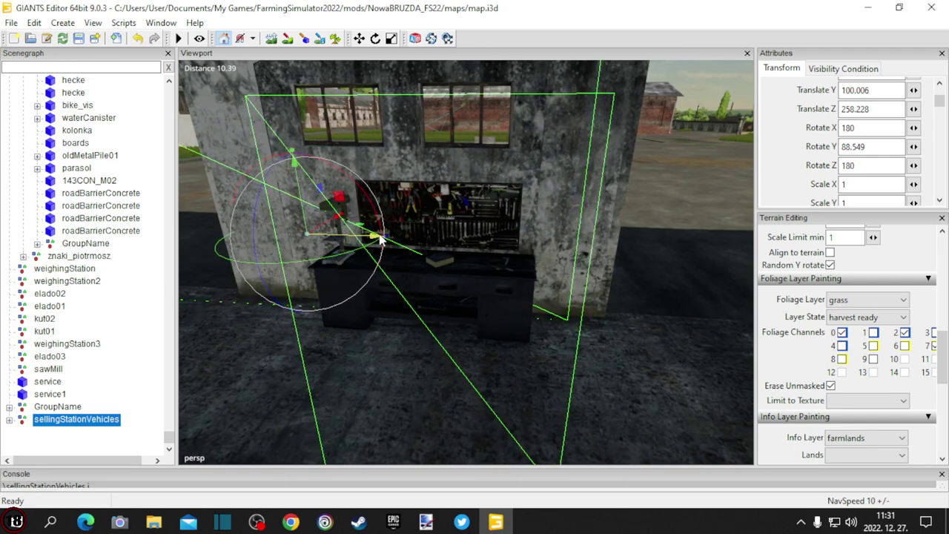
Inspect the placement of the selling station's large trigger box against the front of the Service building.
right_click_drag(495, 266, 216, 250)
left_click_drag(420, 320, 301, 287, "alt")
scroll(286, 274, "up", 3)
right_click_drag(301, 292, 401, 405)
left_click_drag(402, 399, 381, 414, "alt")
scroll(378, 417, "up", 2)
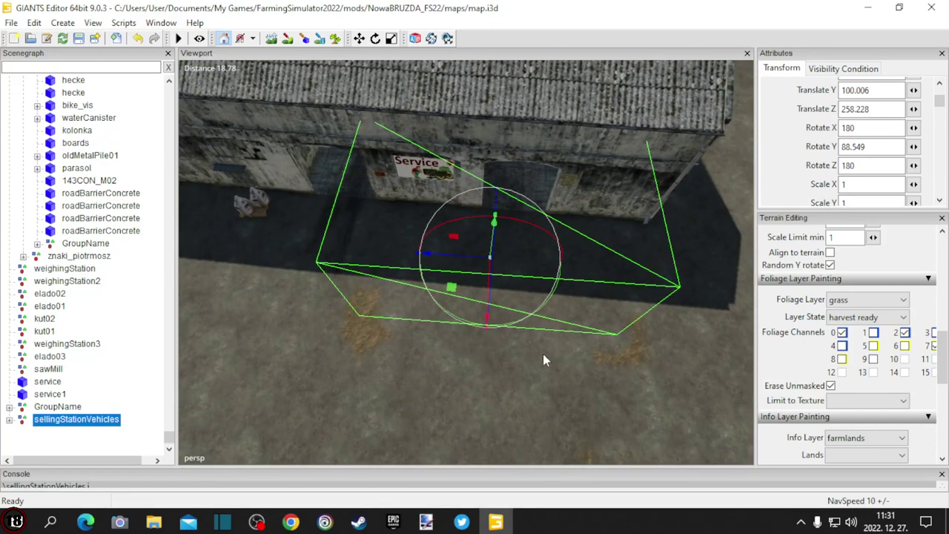
right_click_drag(537, 351, 445, 320)
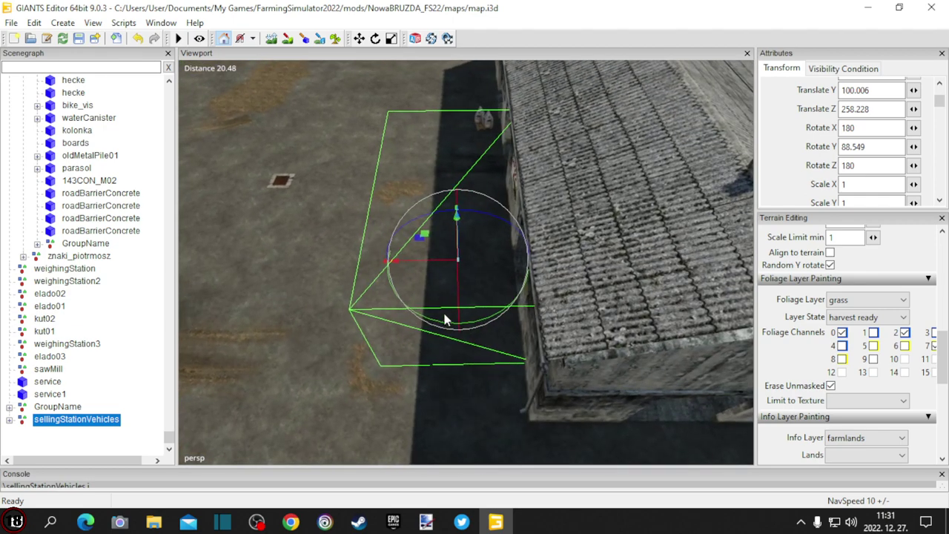
Paint the ground inside the large trigger box in front of the Service building with the ASPHALT_ROUGH texture.
left_click(288, 38)
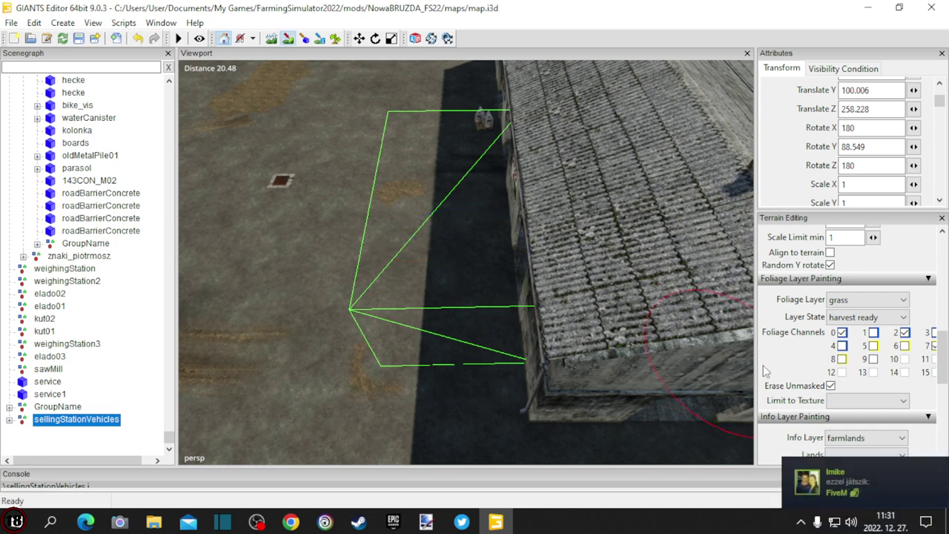
scroll(778, 363, "down", 3)
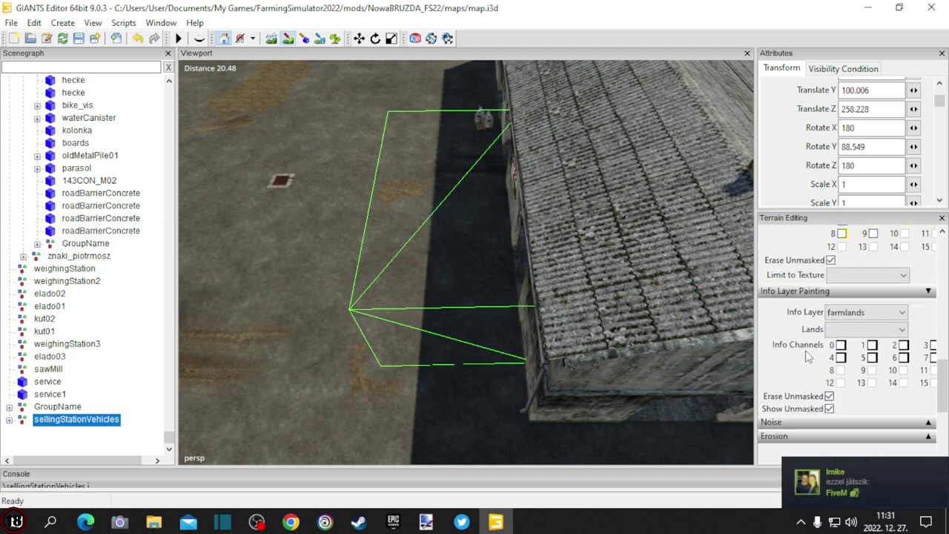
scroll(802, 323, "up", 4)
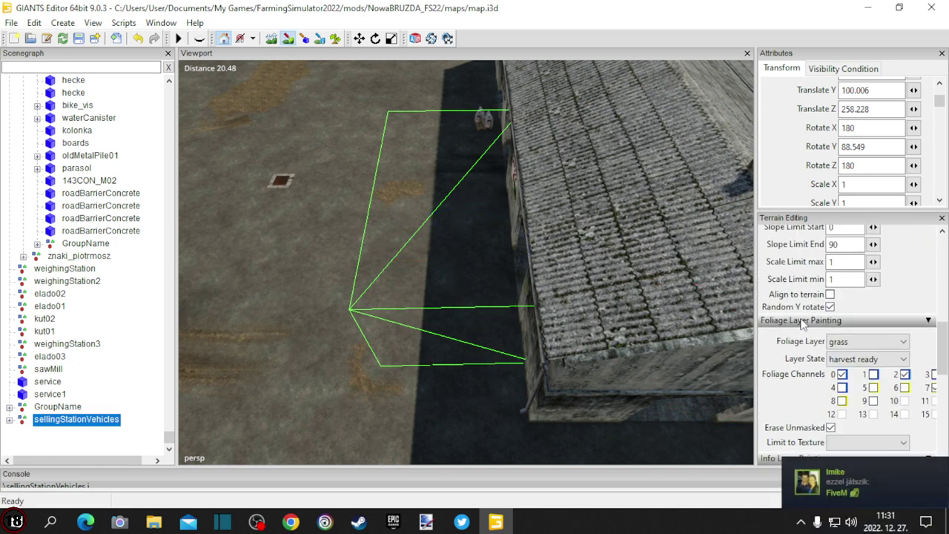
scroll(793, 292, "up", 4)
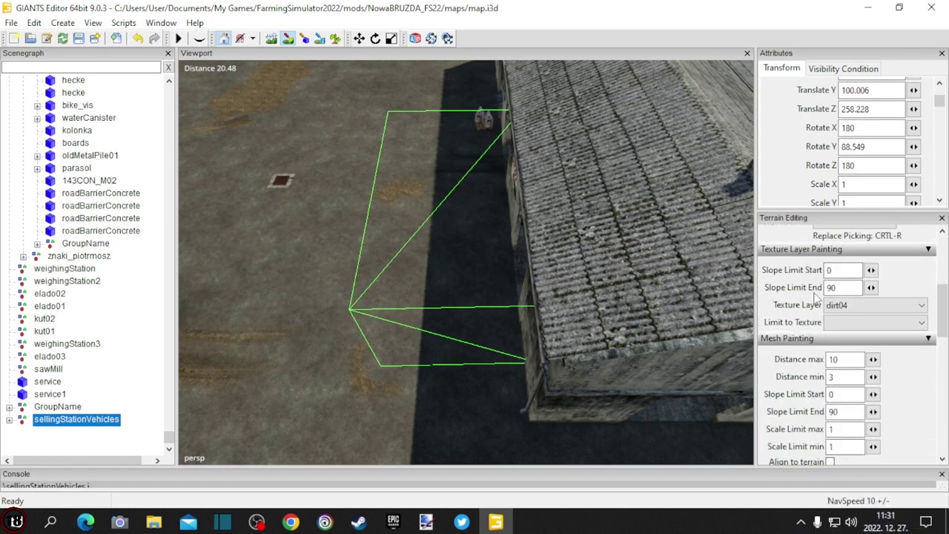
left_click(882, 305)
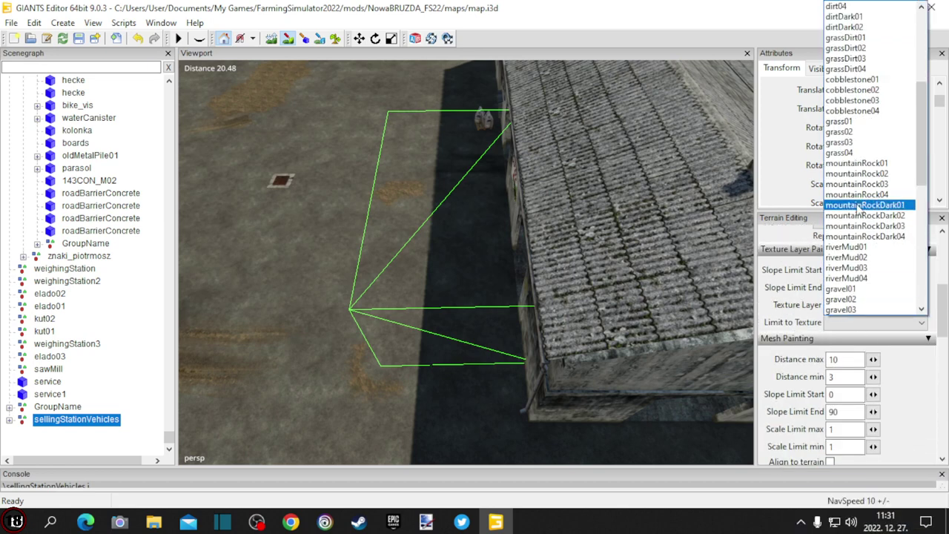
scroll(859, 202, "up", 4)
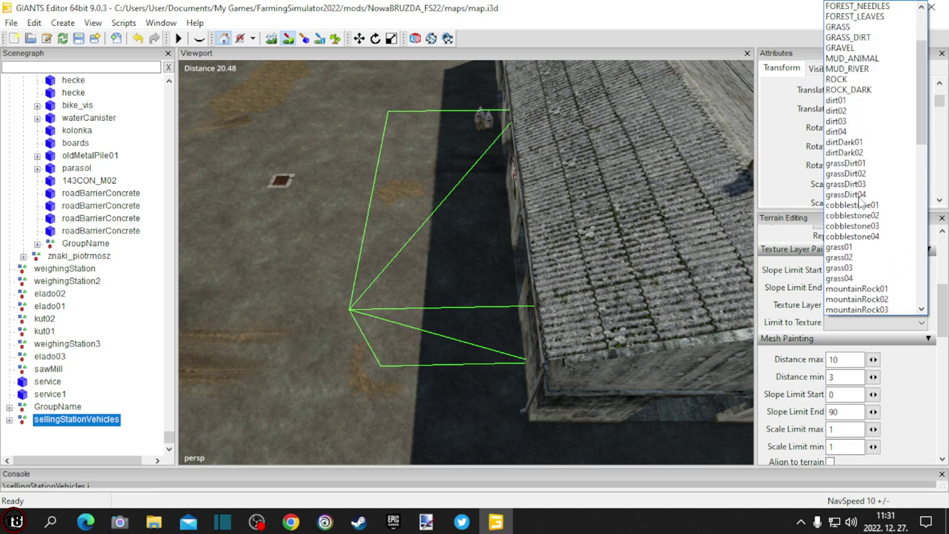
scroll(860, 202, "up", 3)
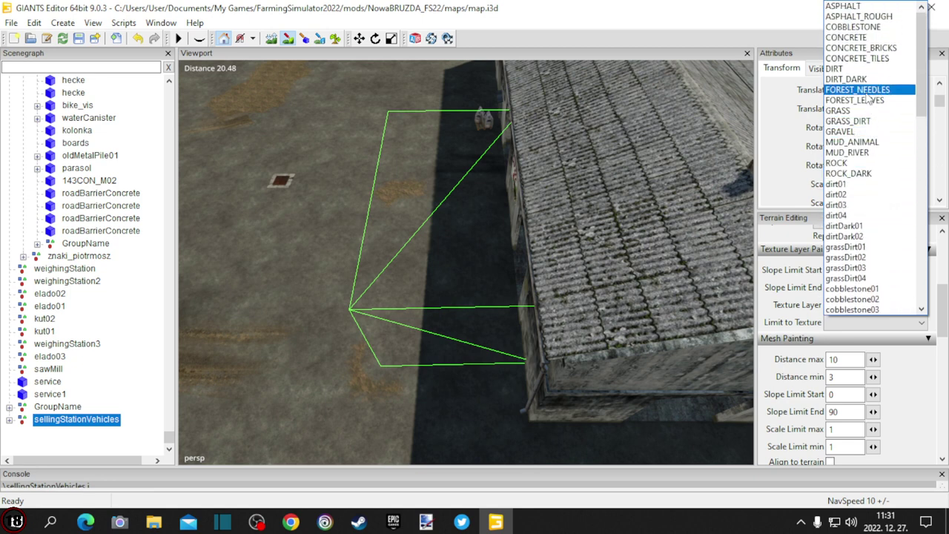
left_click(860, 17)
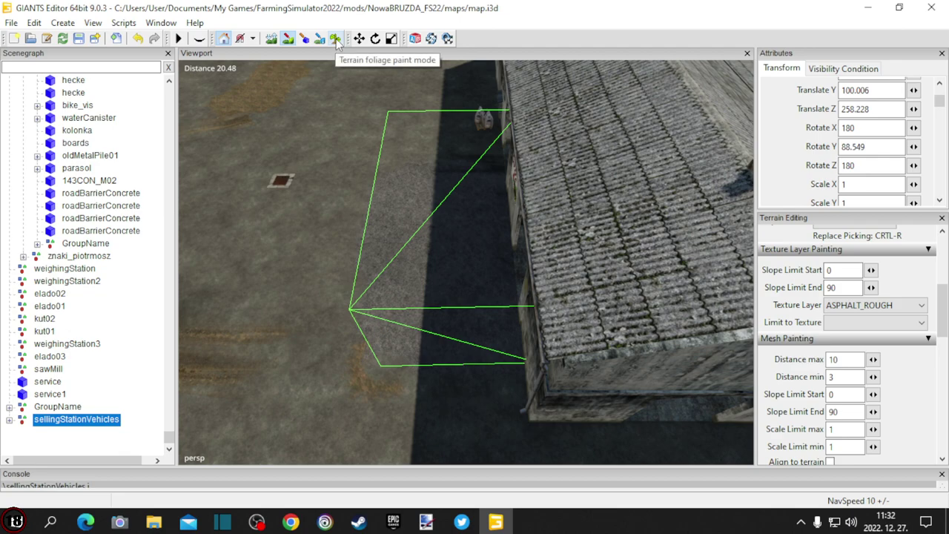
left_click(290, 39)
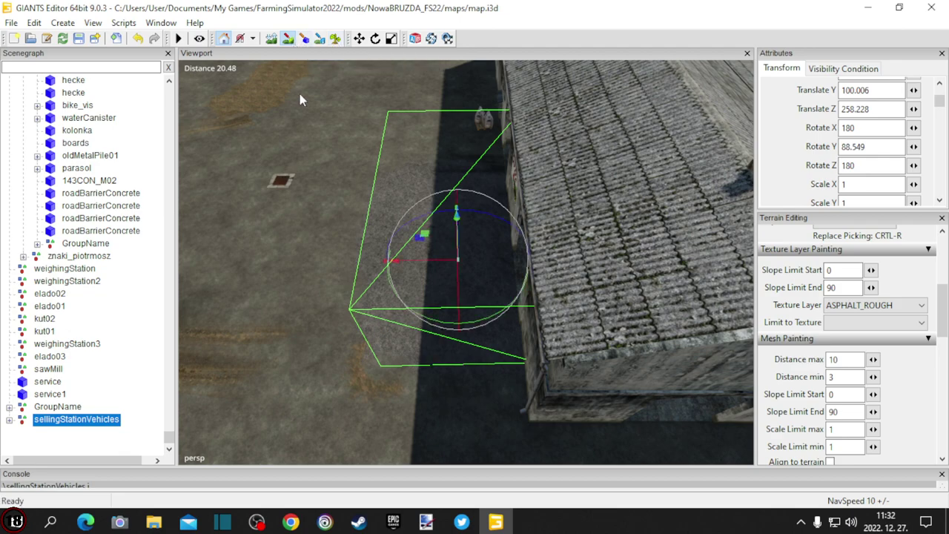
Shift the selling station along the facade to Translate Z 257.879 and check the small trigger box at the workbench.
left_click_drag(300, 94, 365, 138, "alt")
right_click_drag(365, 137, 516, 174)
left_click_drag(554, 210, 564, 215)
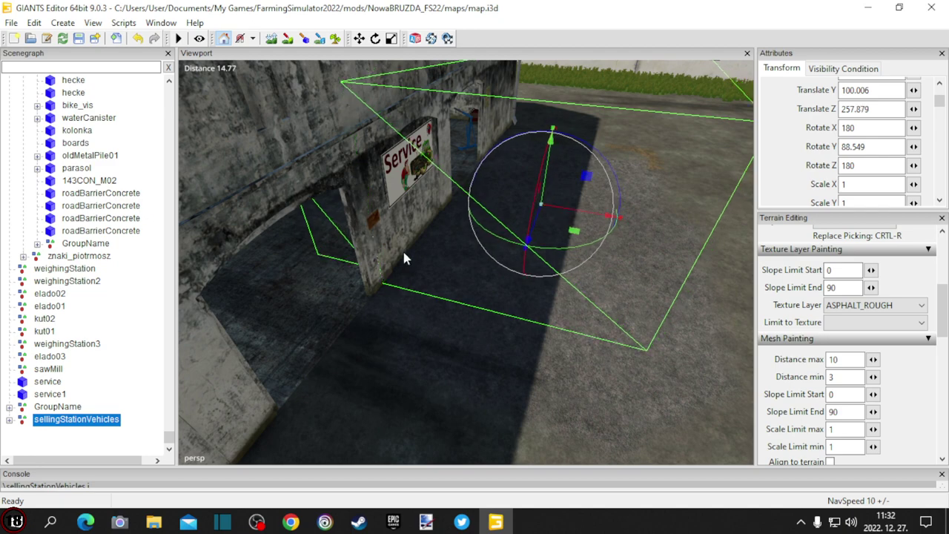
left_click_drag(403, 252, 569, 227, "alt")
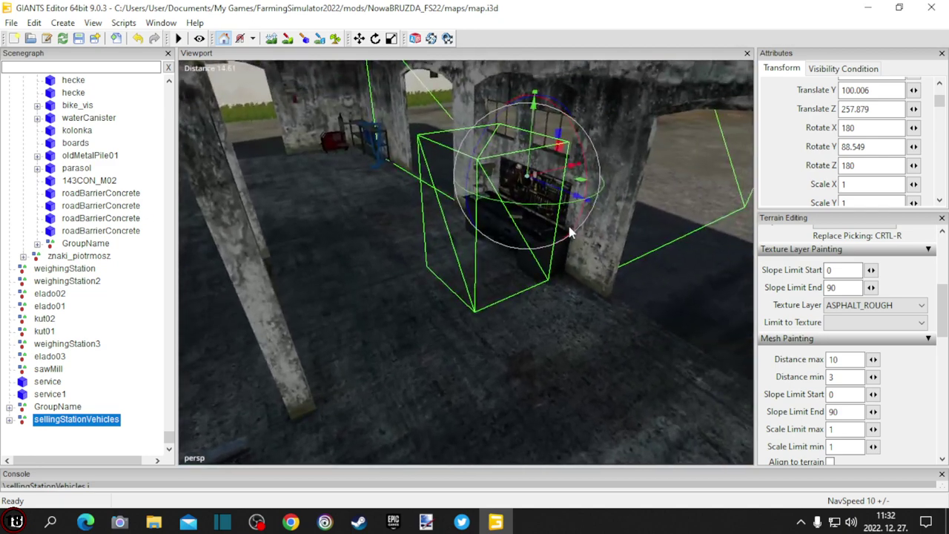
middle_click_drag(568, 226, 466, 211)
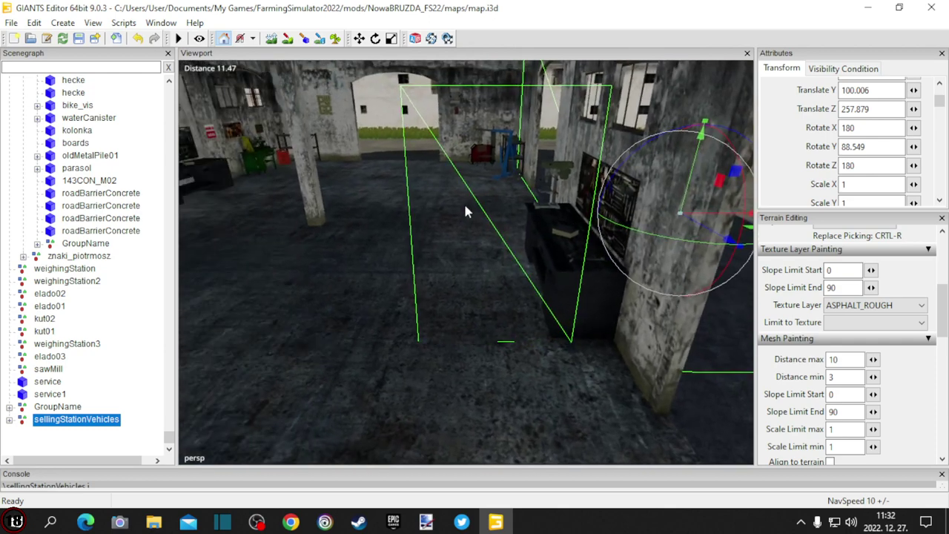
middle_click_drag(564, 278, 634, 283)
Enable Rigid Body on sellingStationVehicles and expand the group to show its triggers and nodes.
scroll(801, 156, "down", 5)
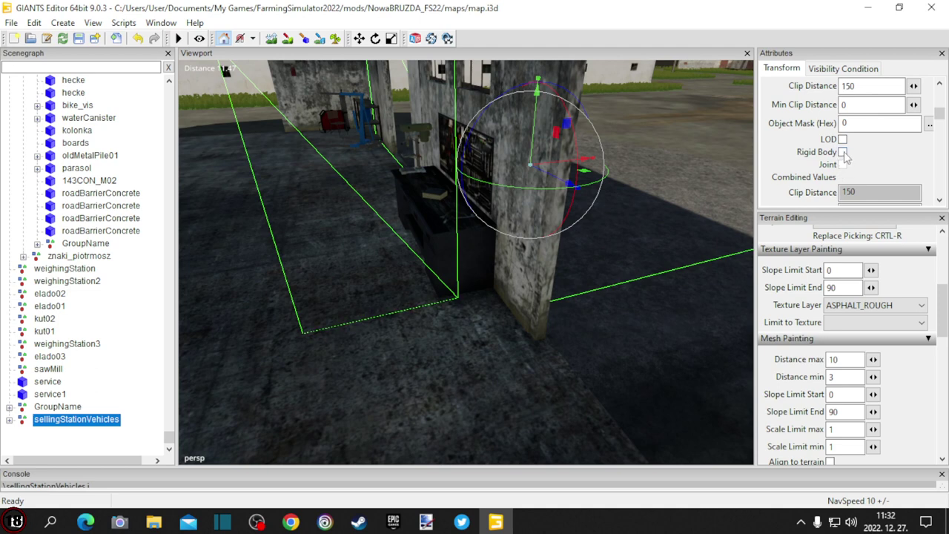
left_click(842, 152)
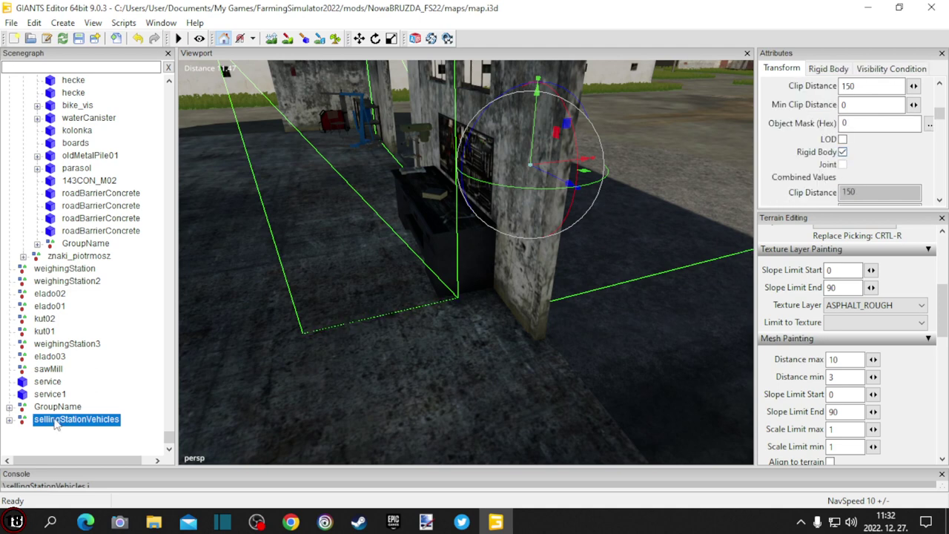
left_click(10, 420)
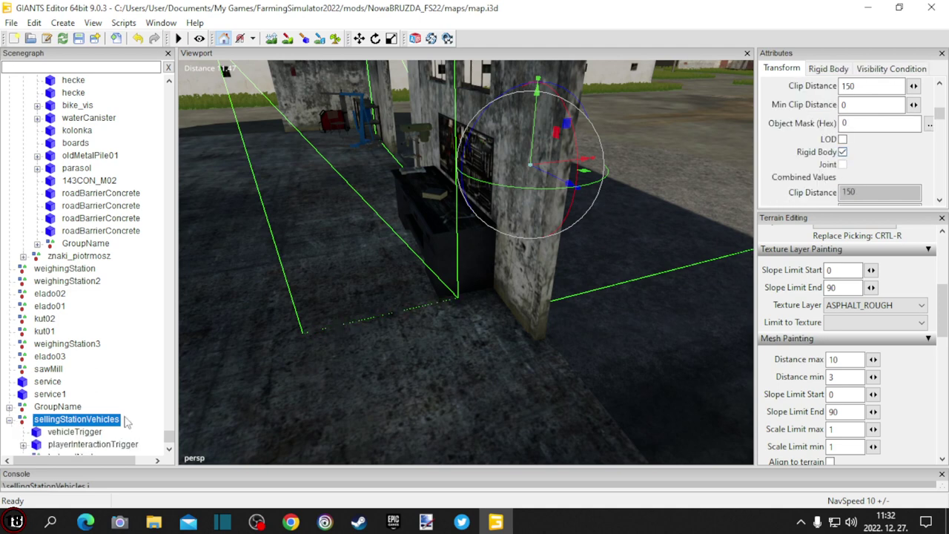
scroll(124, 421, "down", 1)
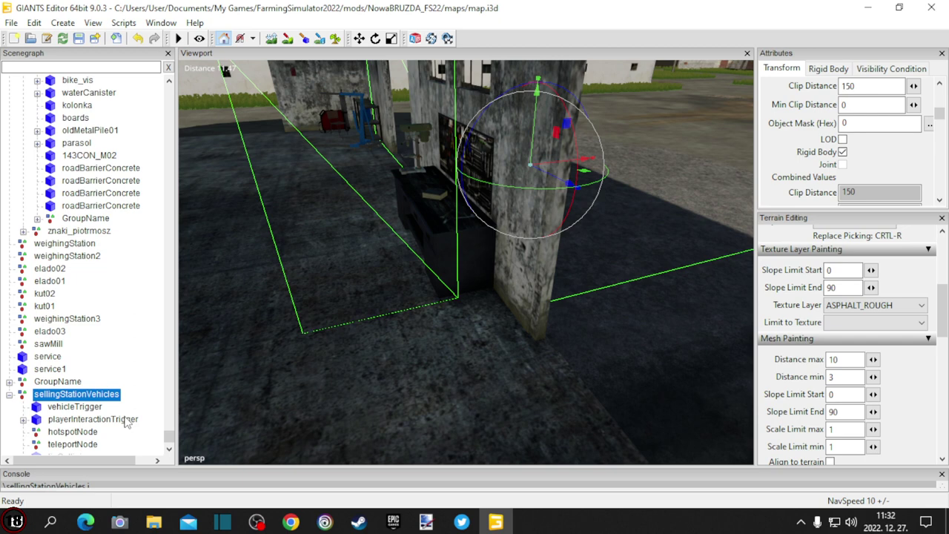
Reposition the vehicleTrigger box in front of the Service facade over the rough asphalt patch.
left_click(71, 421)
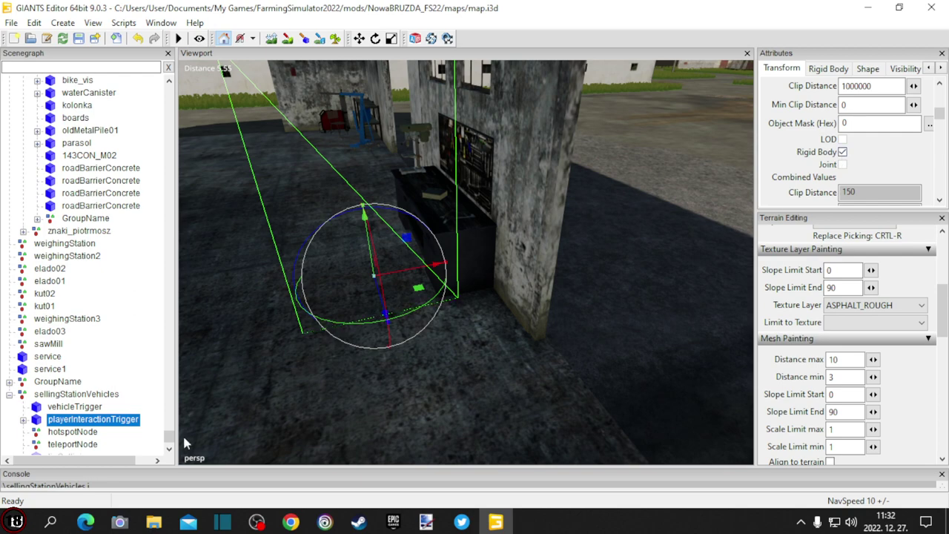
left_click(78, 405)
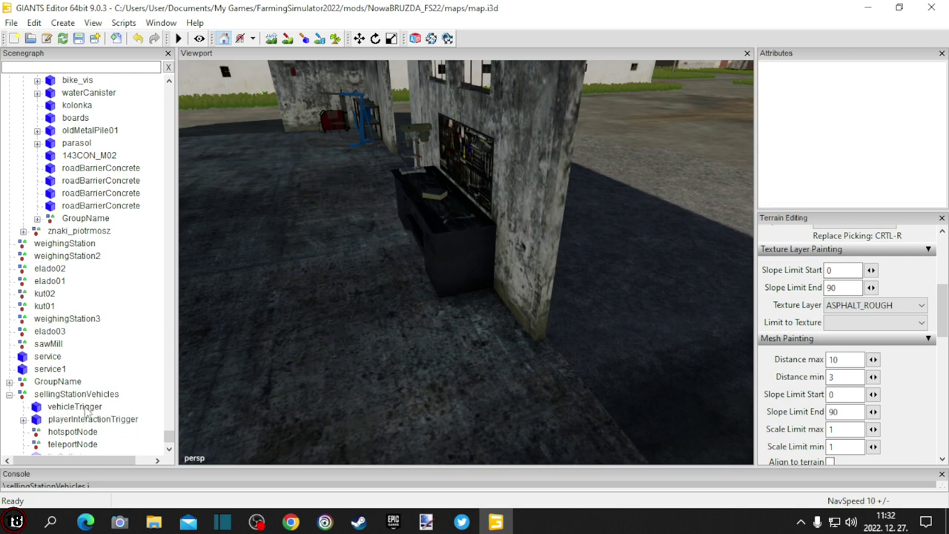
left_click(82, 407)
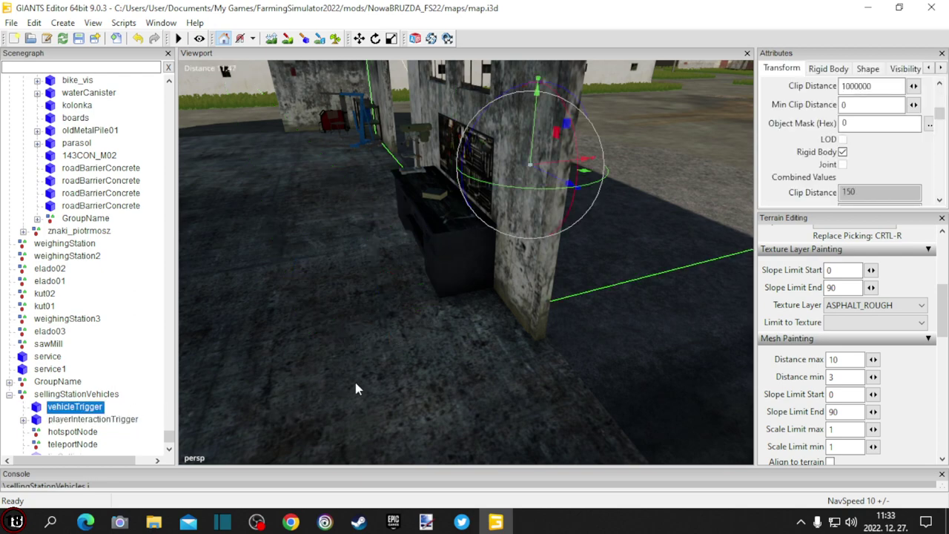
left_click_drag(356, 383, 239, 382, "alt")
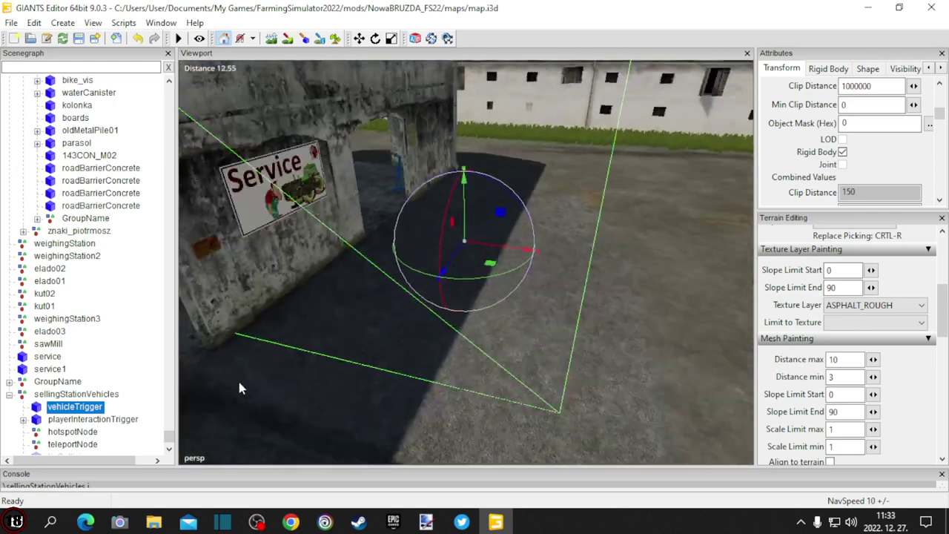
scroll(238, 382, "down", 5)
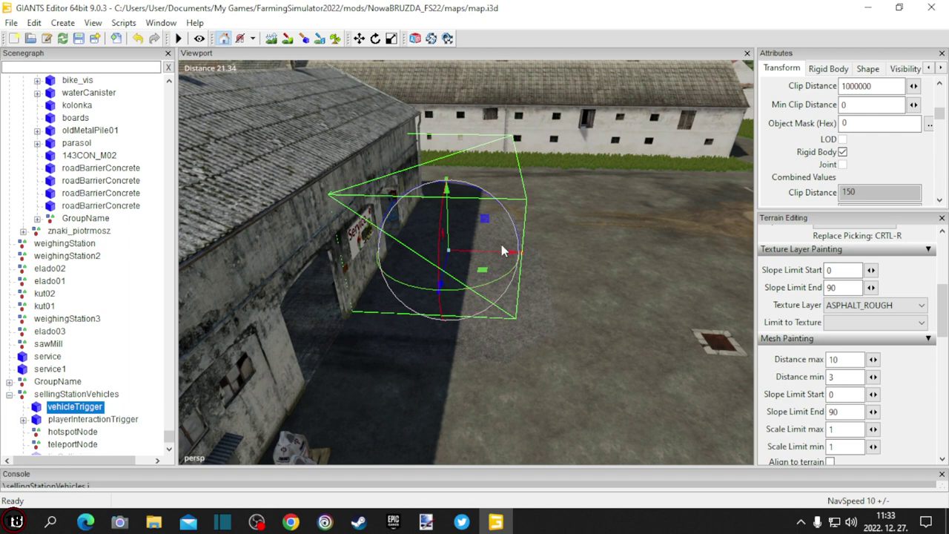
left_click_drag(502, 249, 345, 209)
middle_click_drag(345, 208, 369, 286)
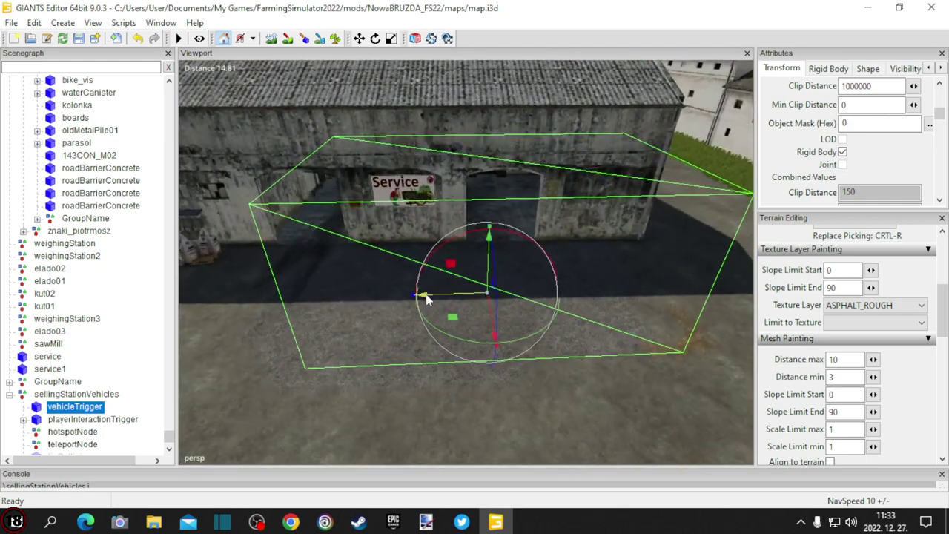
left_click_drag(427, 296, 574, 258)
scroll(418, 255, "up", 3)
middle_click_drag(577, 263, 406, 337)
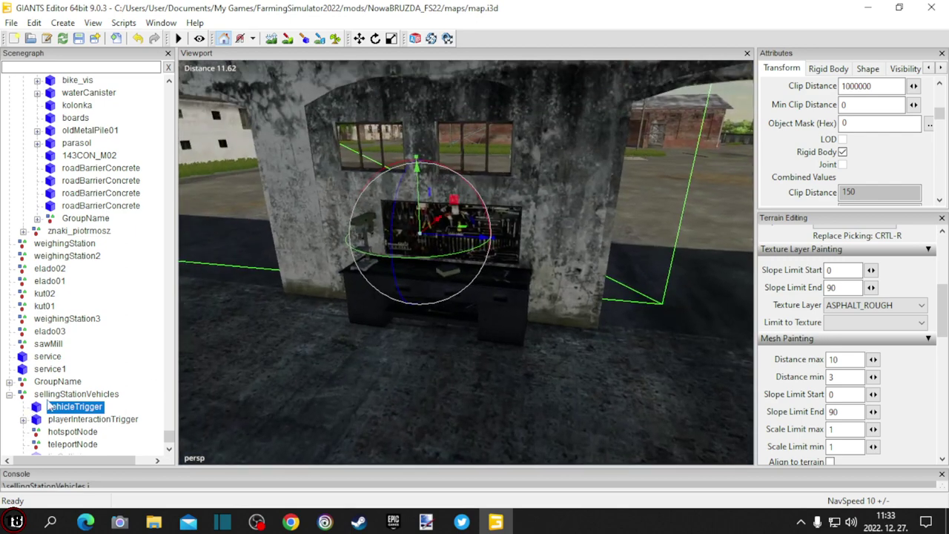
Move the playerInteractionTrigger slightly away from the workbench wall, further into the building.
key("Up")
left_click_drag(264, 387, 295, 395, "alt")
middle_click_drag(294, 395, 274, 393)
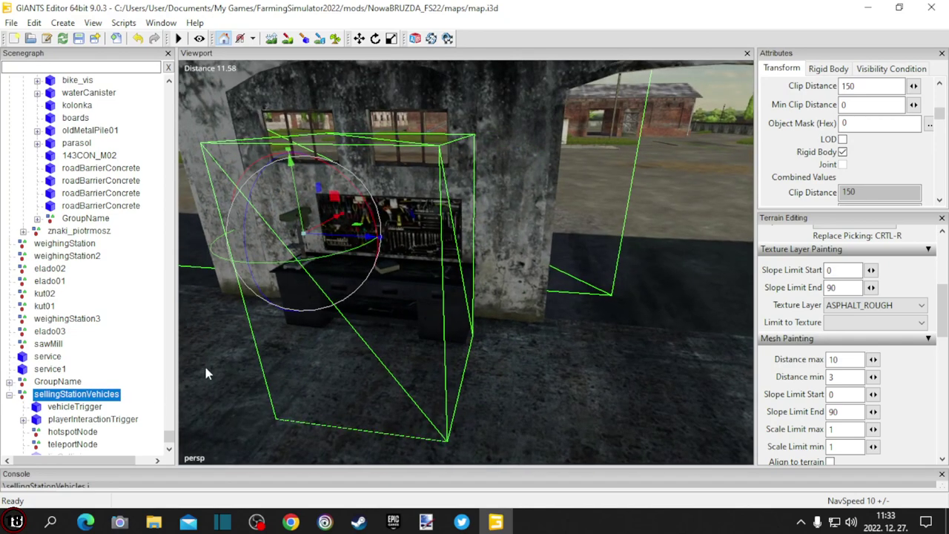
left_click(85, 414)
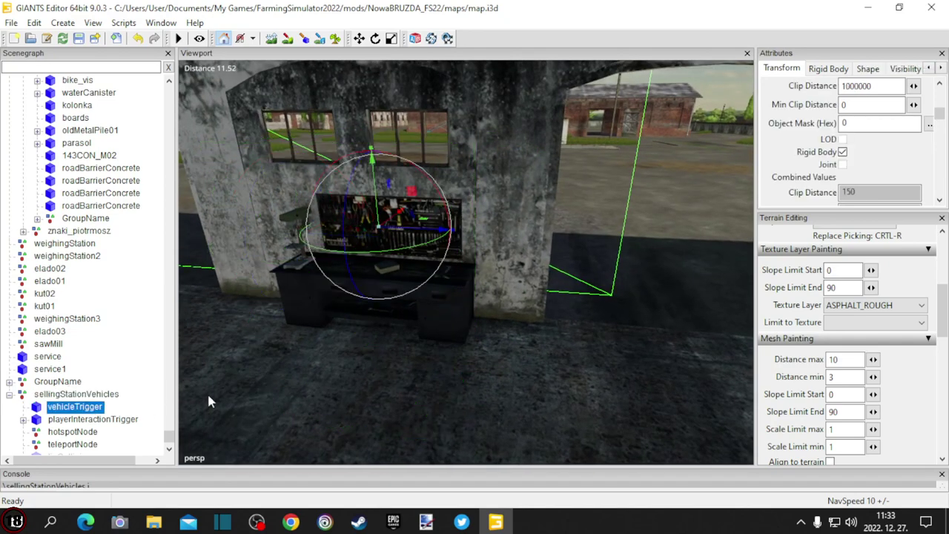
double_click(89, 420)
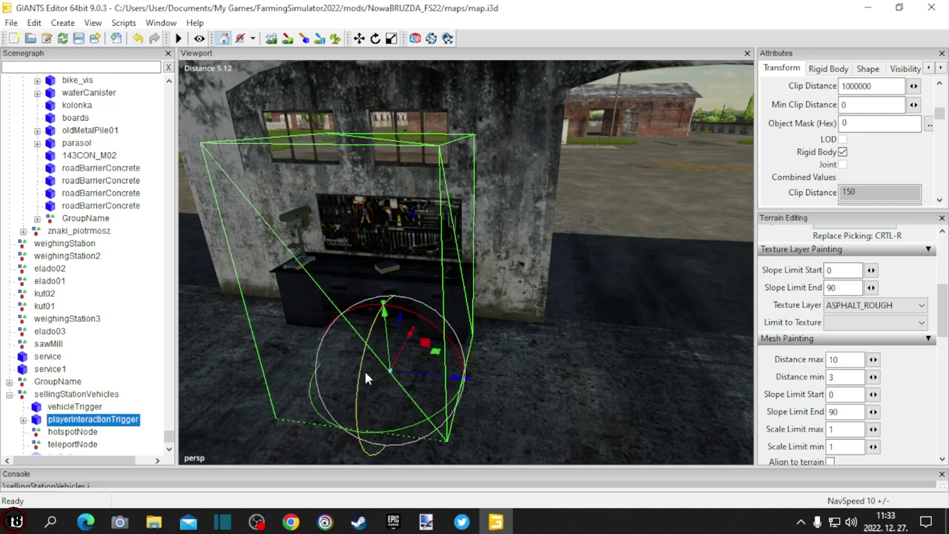
middle_click_drag(412, 378, 358, 331)
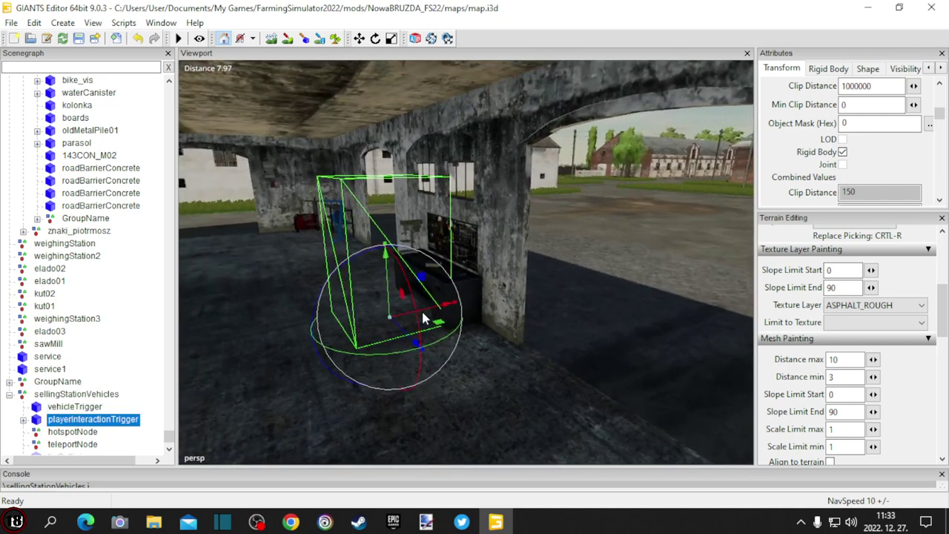
left_click_drag(425, 317, 404, 321)
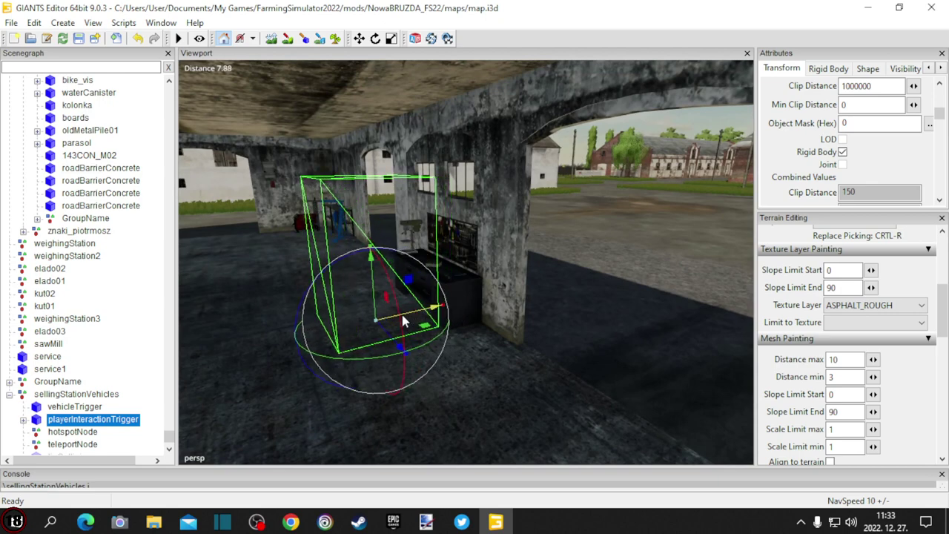
middle_click_drag(403, 321, 464, 343)
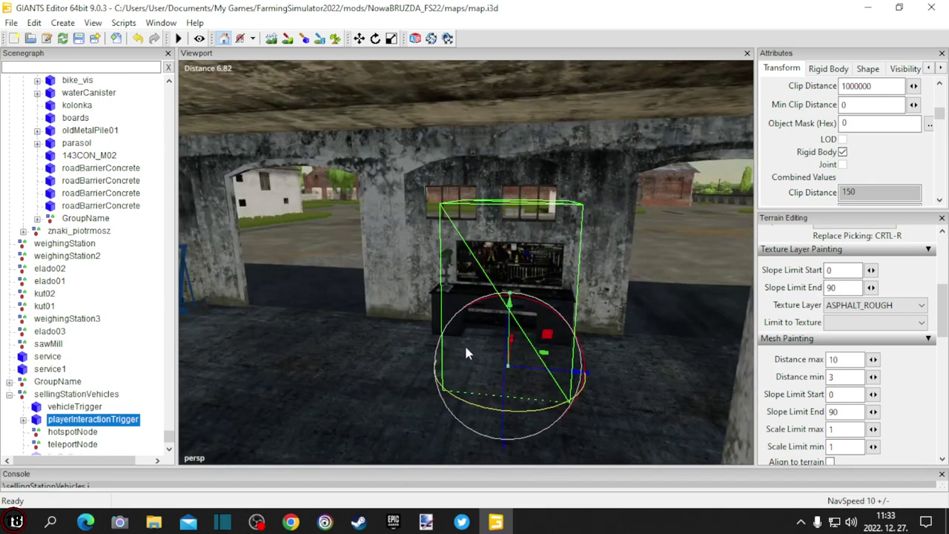
Move the teleportNode out of the building onto the ground in front of the Service facade.
left_click(81, 445)
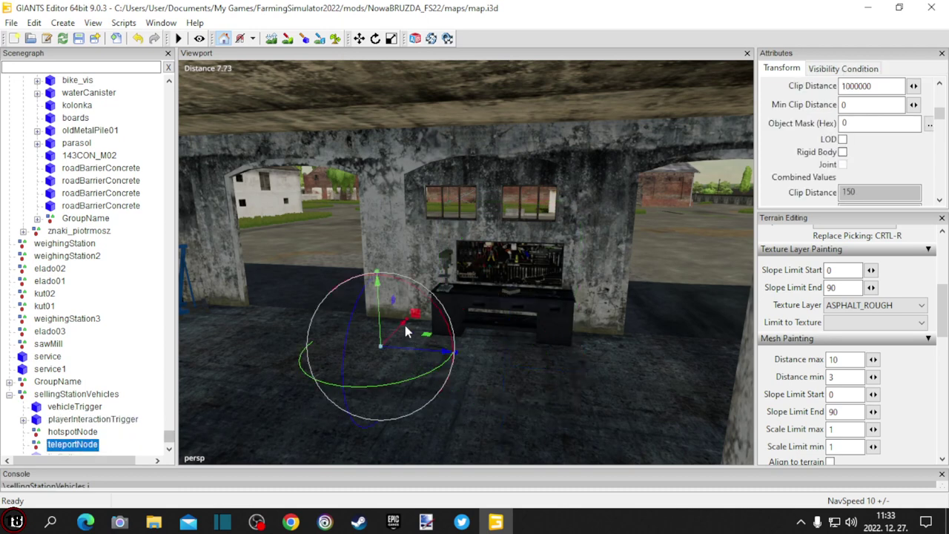
left_click_drag(405, 329, 367, 364)
left_click_drag(504, 363, 264, 356, "alt")
middle_click_drag(265, 362, 252, 364)
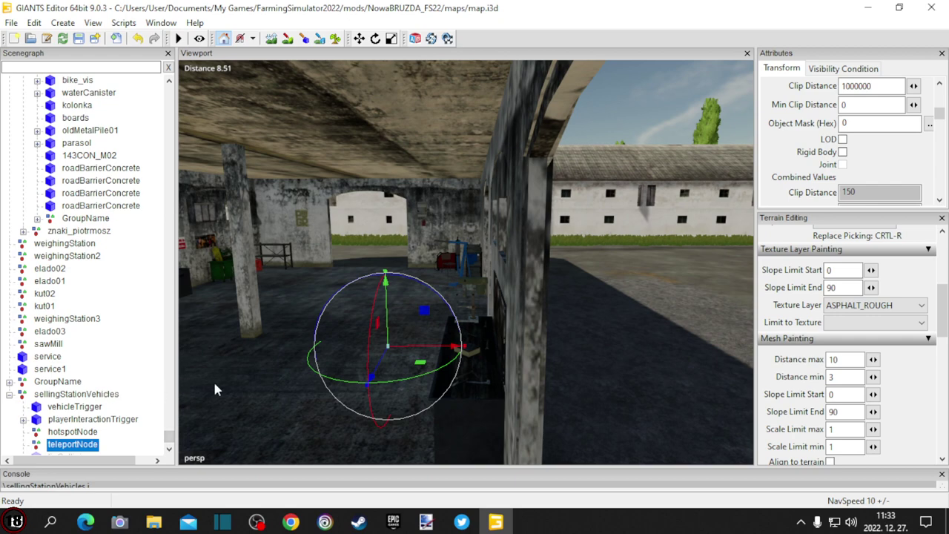
left_click_drag(437, 352, 655, 363)
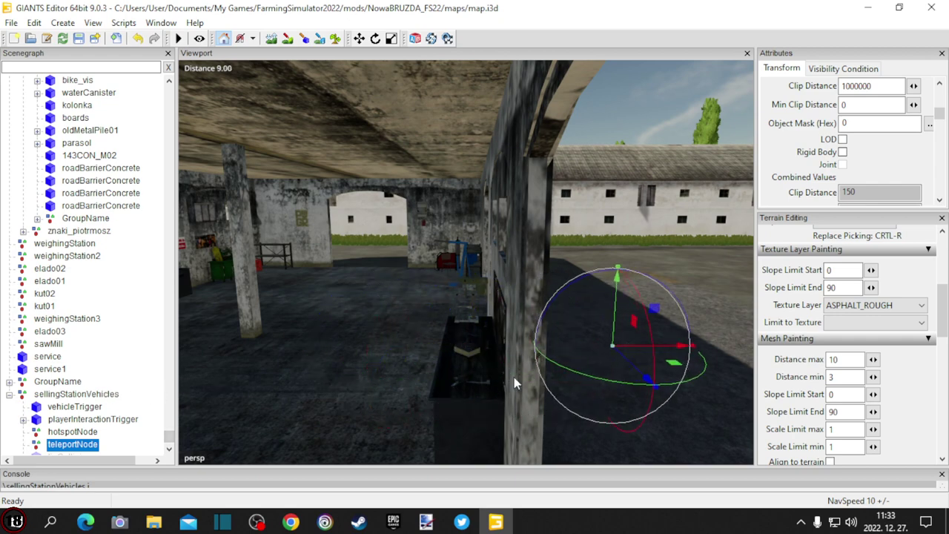
middle_click_drag(513, 377, 413, 376)
scroll(413, 407, "down", 3)
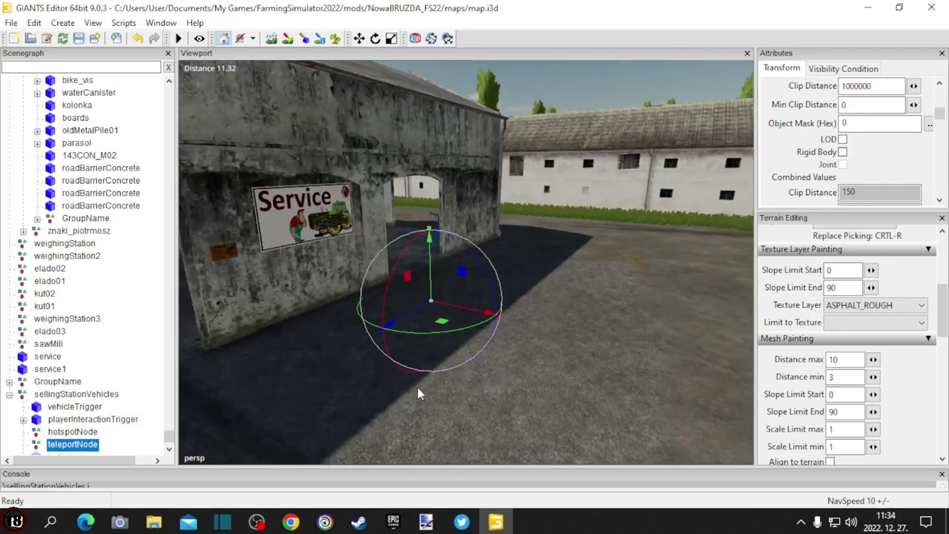
Collapse and select the sellingStationVehicles group, and examine its trigger boxes inside and in front of the Service building.
left_click_drag(485, 314, 440, 352)
key("a")
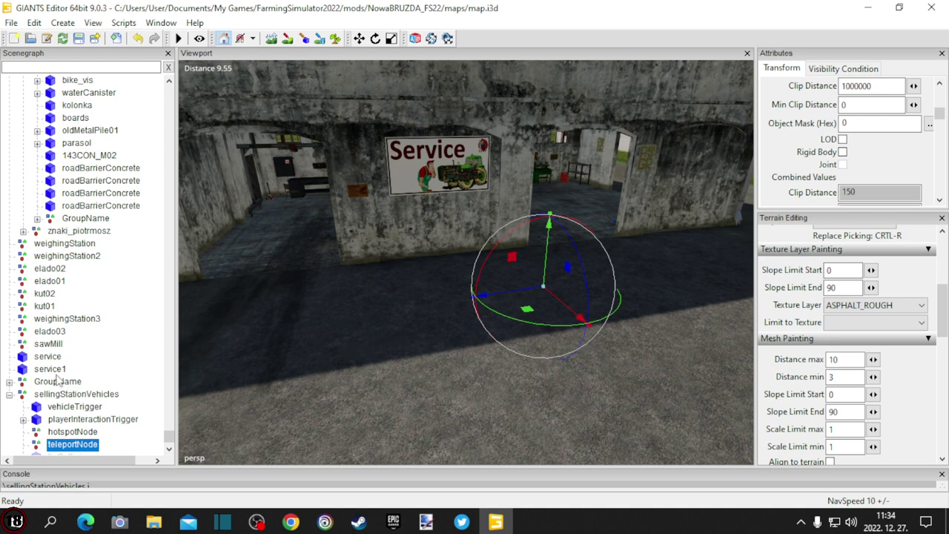
left_click(10, 395)
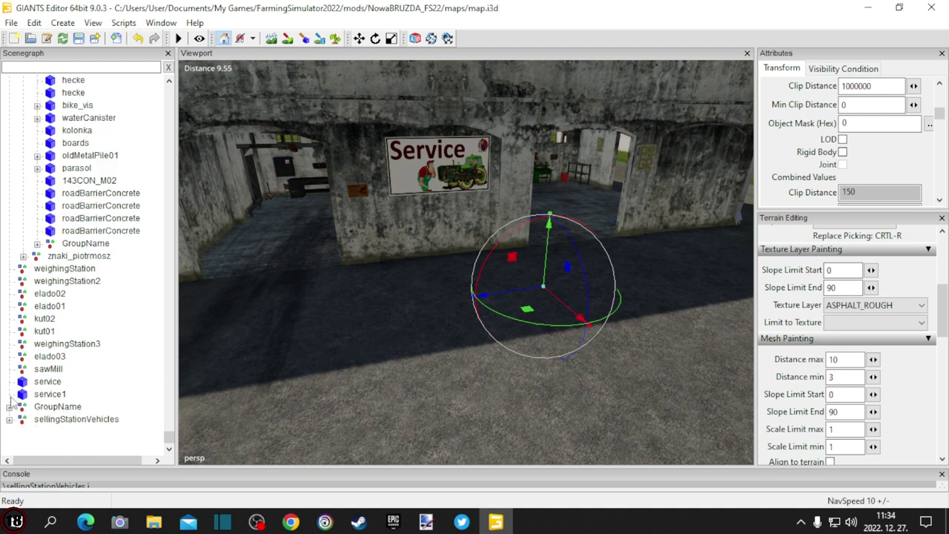
left_click(61, 420)
scroll(381, 354, "down", 4)
left_click_drag(262, 385, 431, 350, "alt")
scroll(341, 363, "up", 4)
scroll(340, 364, "up", 5)
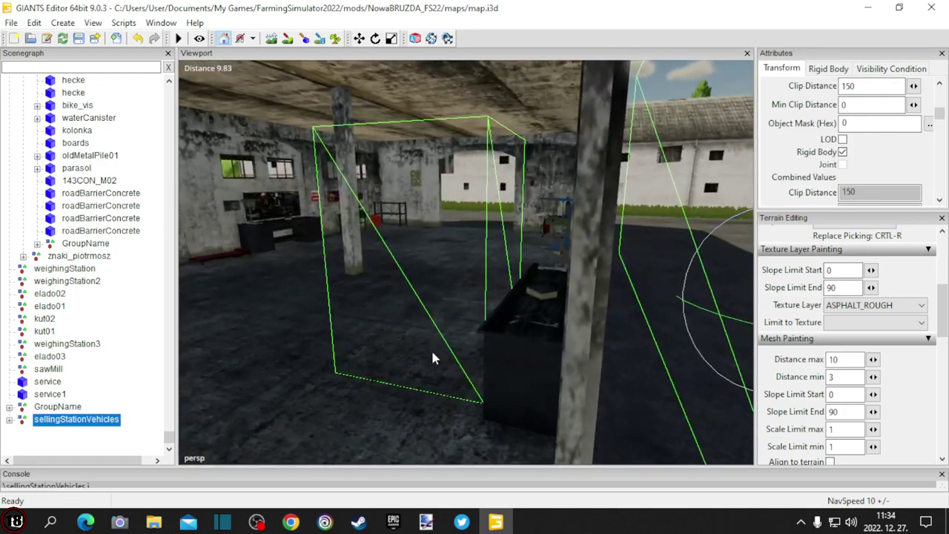
scroll(431, 351, "down", 5)
right_click_drag(421, 361, 333, 343)
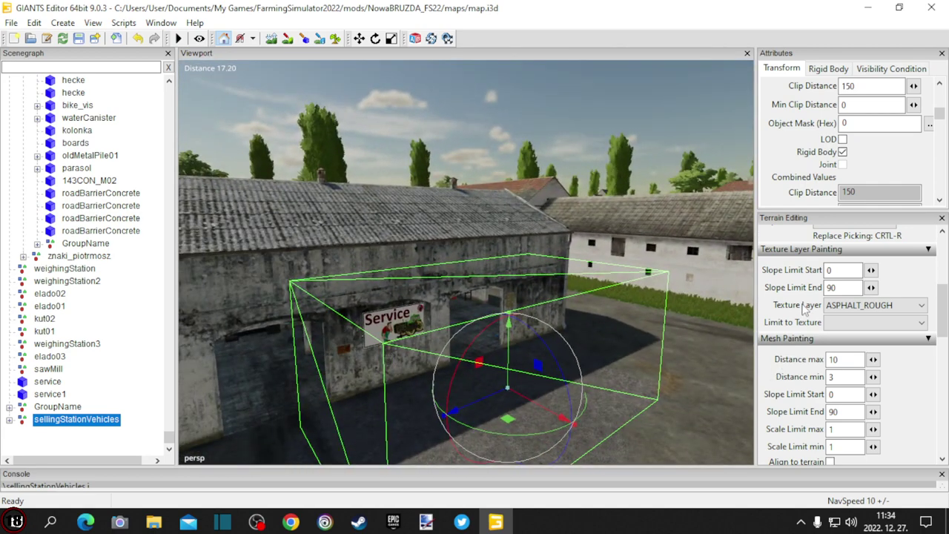
Bring the group's translation, rotation and scale values into view and enlarge the Attributes area to show them together.
scroll(790, 169, "up", 6)
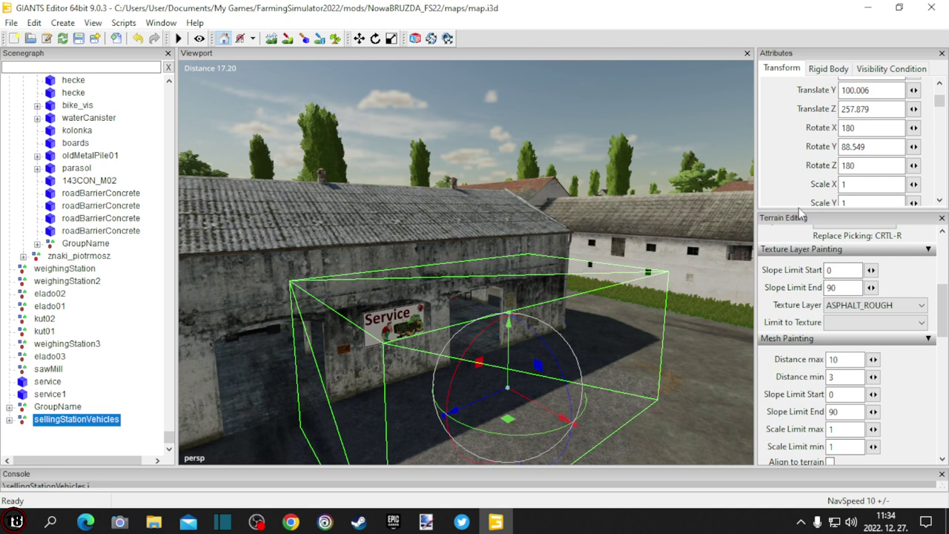
left_click_drag(799, 219, 795, 292)
left_click_drag(799, 215, 795, 248)
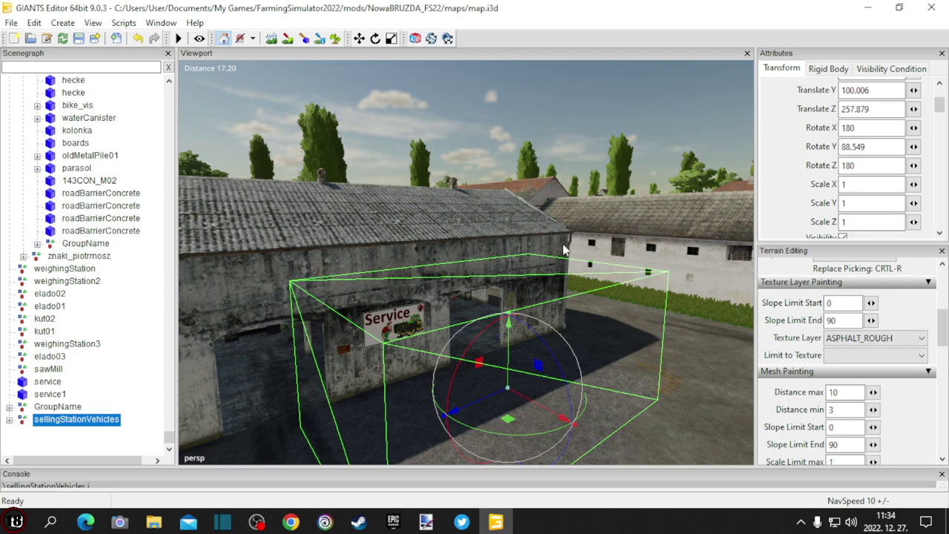
Rotate the sellingStationVehicles group slightly about its vertical axis to a Y rotation of 89.09, in line with the Service facade.
left_click_drag(421, 247, 529, 286, "alt")
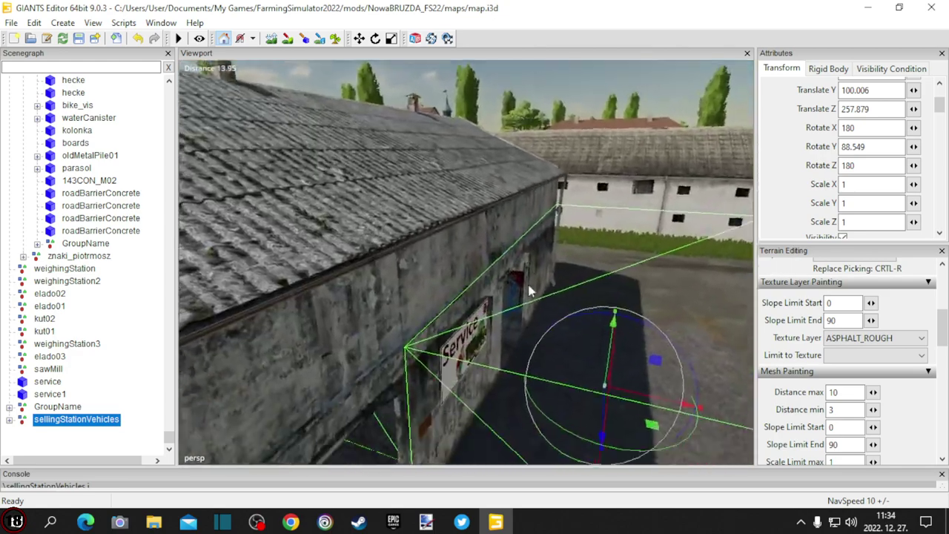
middle_click_drag(529, 291, 366, 357)
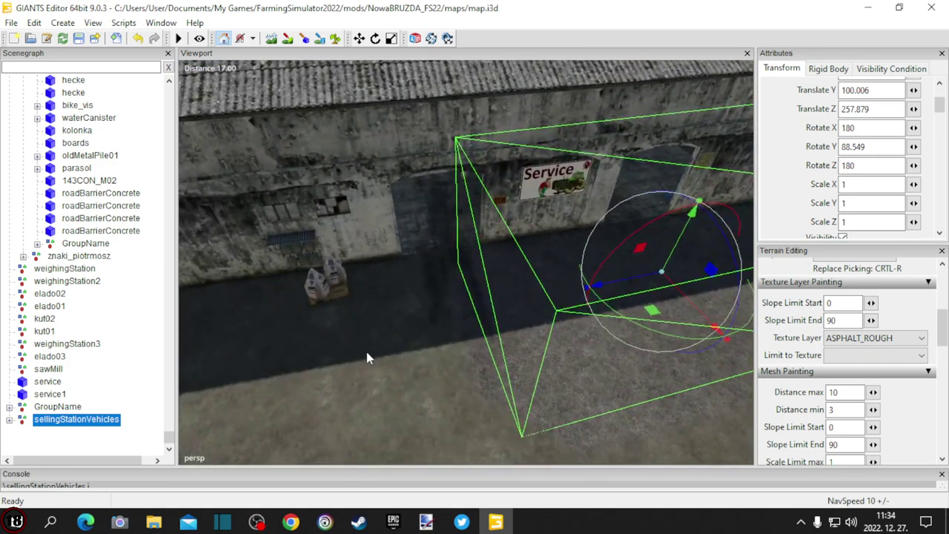
scroll(366, 353, "down", 4)
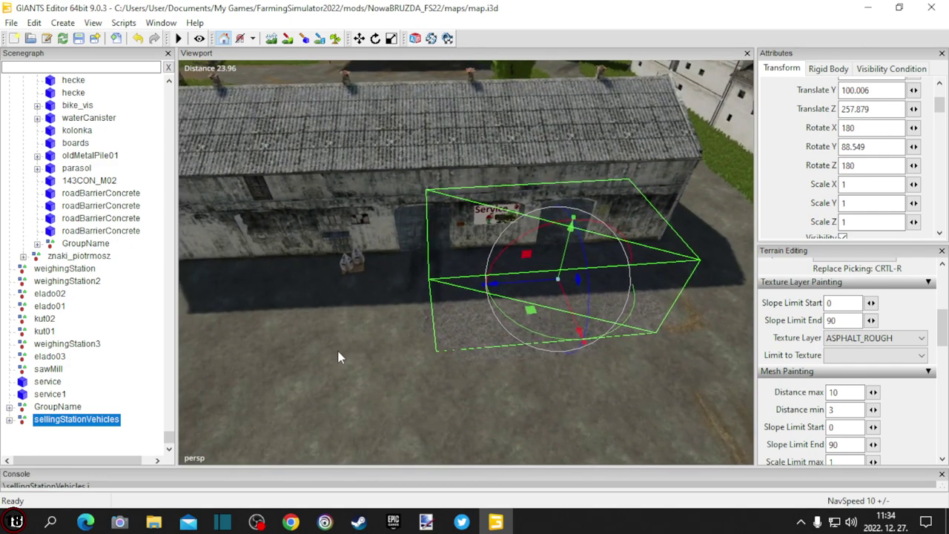
middle_click_drag(338, 356, 590, 357)
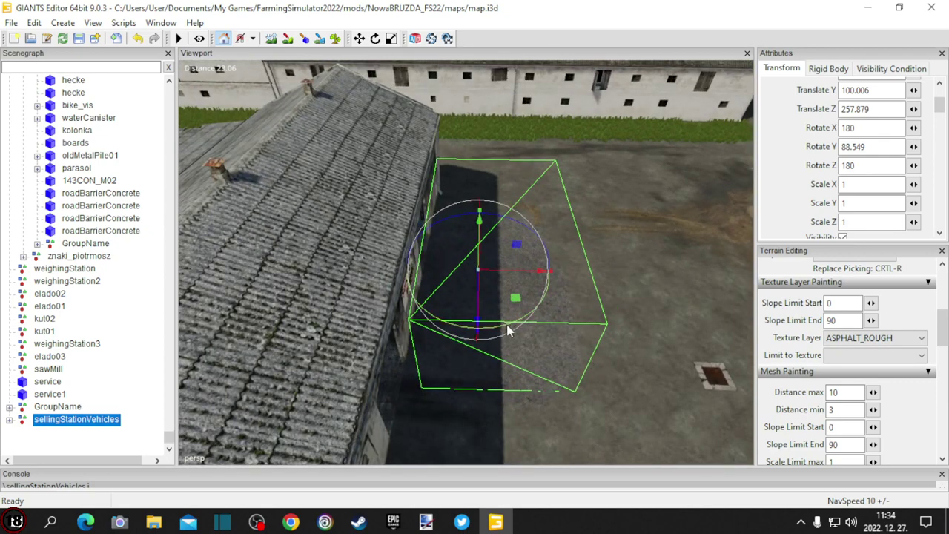
left_click_drag(507, 325, 503, 326)
left_click_drag(595, 328, 512, 333, "alt")
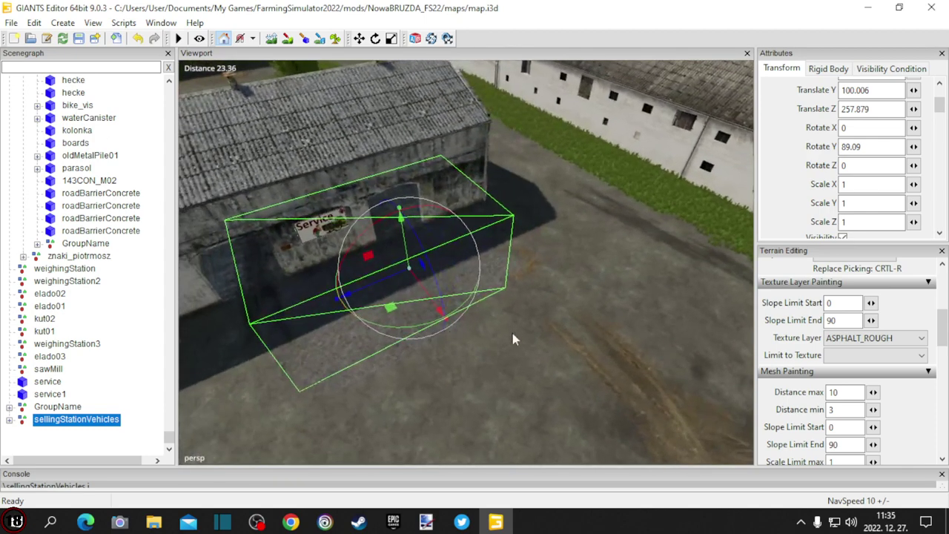
left_click_drag(636, 335, 602, 334, "alt")
scroll(549, 332, "up", 2)
right_click_drag(602, 339, 615, 334)
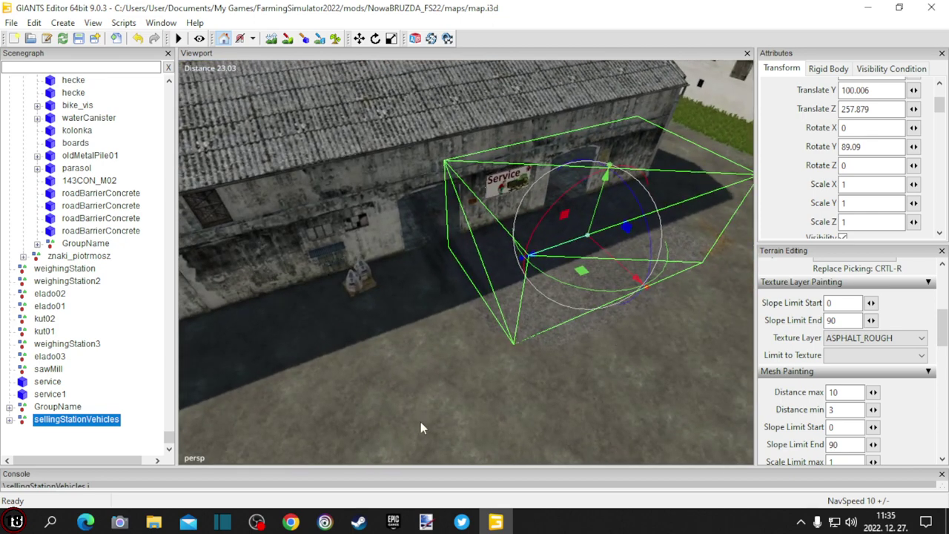
Switch to the NowaBRUZDA_FS22 maps folder in File Explorer and open the placeables XML file in Notepad++.
mouse_move(168, 527)
left_click(201, 498)
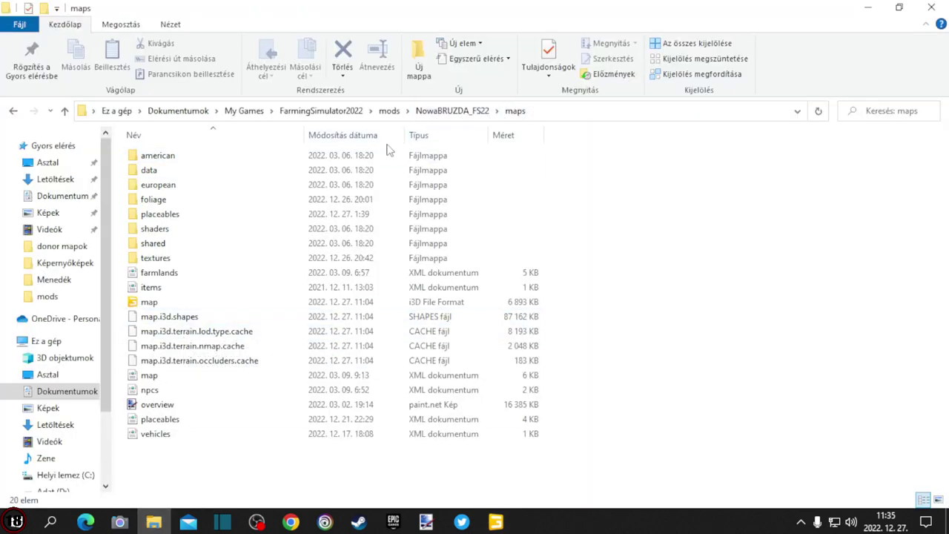
left_click(184, 421)
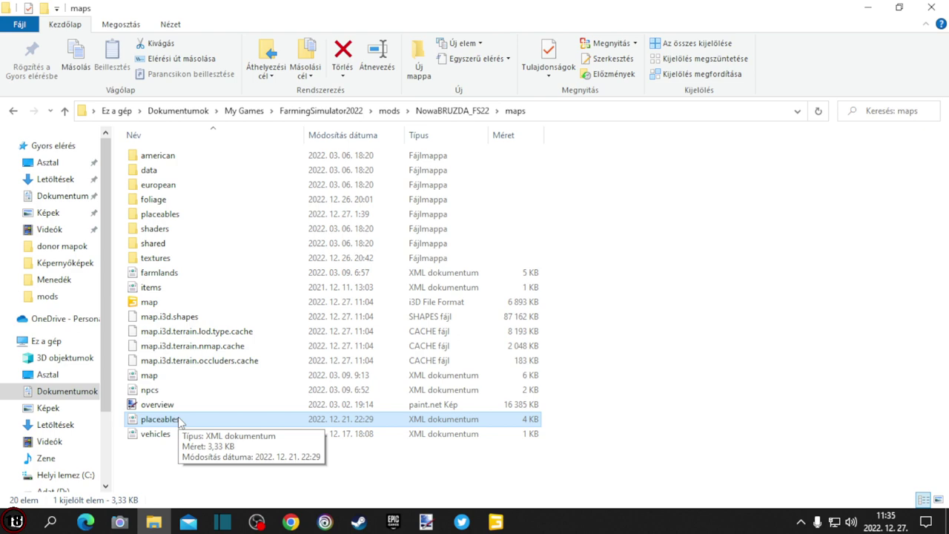
right_click(178, 423)
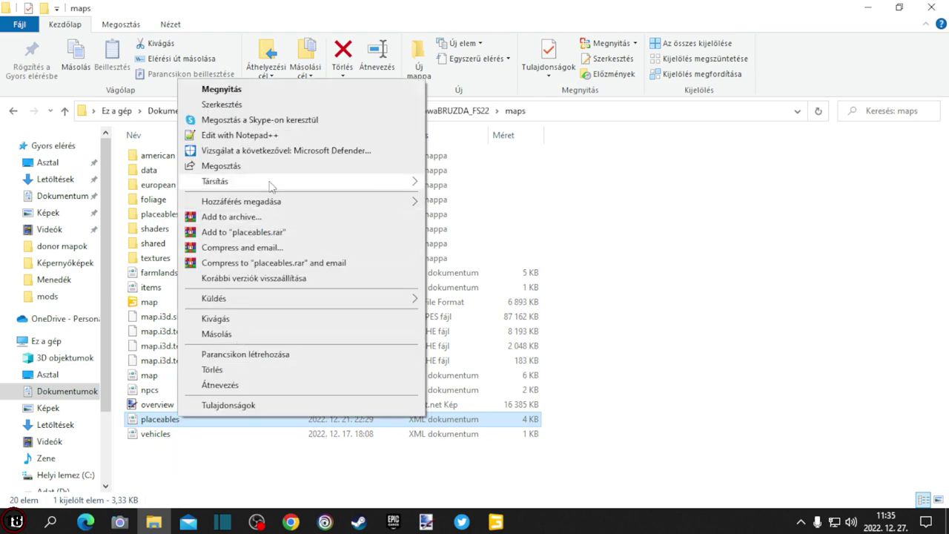
left_click(224, 136)
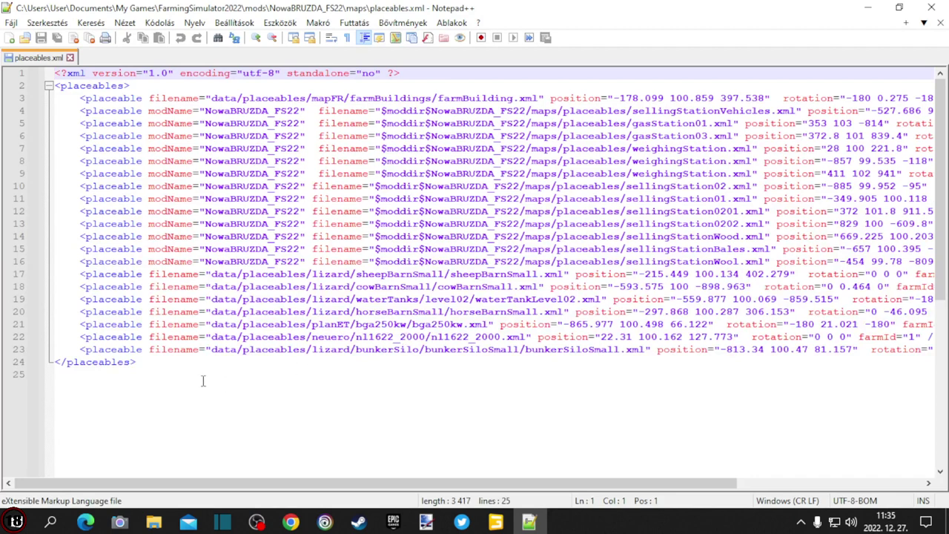
Duplicate the bunkerSiloSmall placeable entry onto a new line below it and align its indentation with the other entries.
left_click(16, 350)
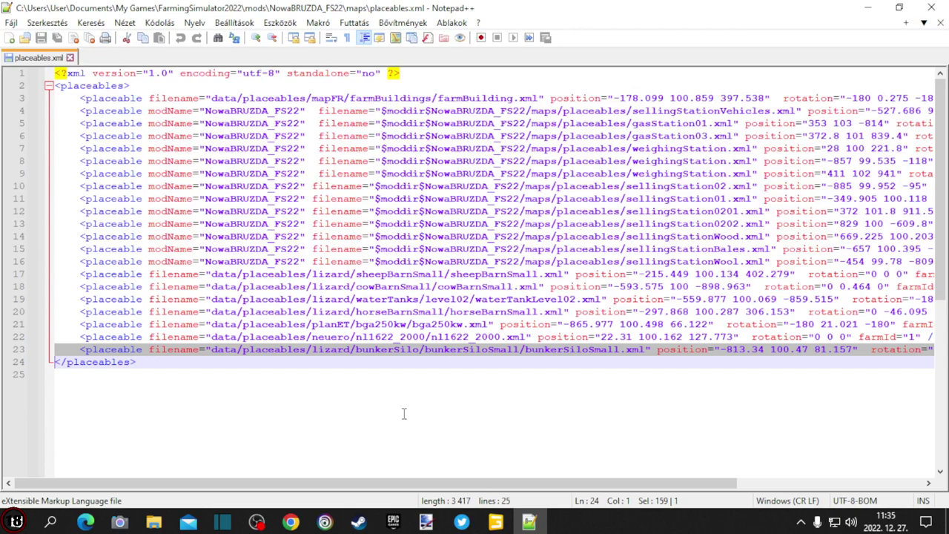
left_click_drag(436, 482, 621, 482)
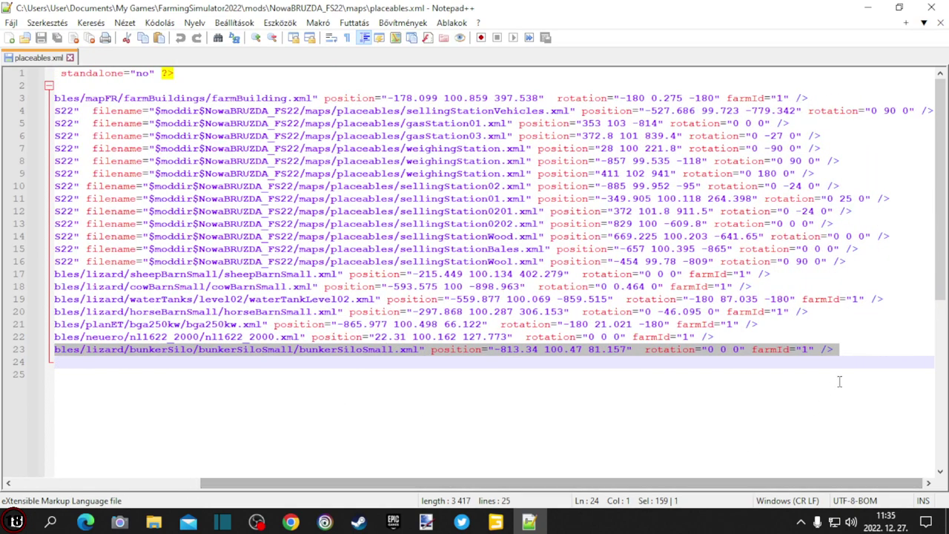
left_click(842, 349)
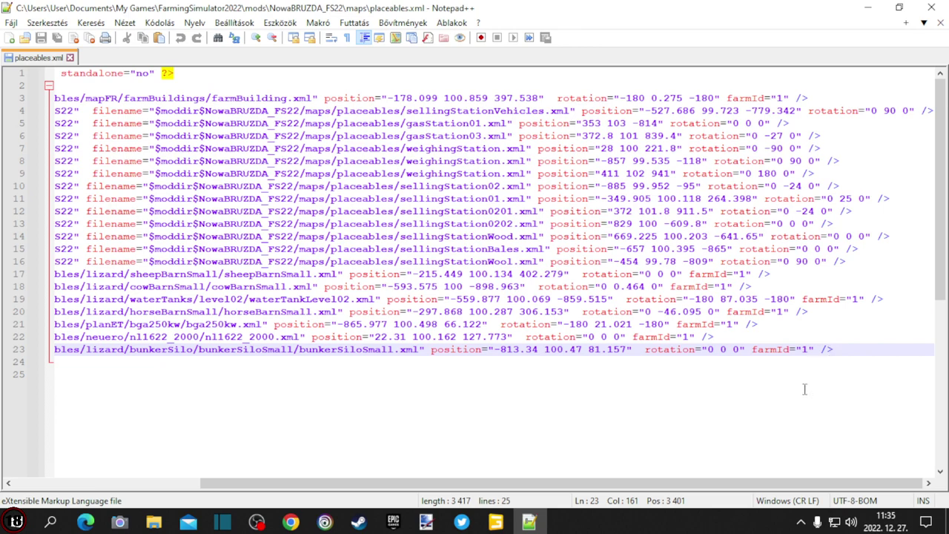
key("Return")
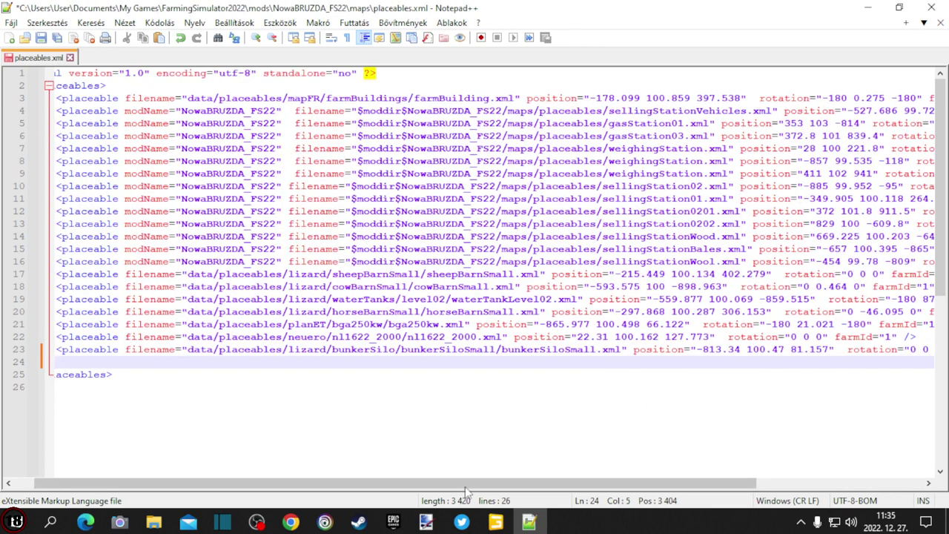
left_click_drag(468, 483, 316, 480)
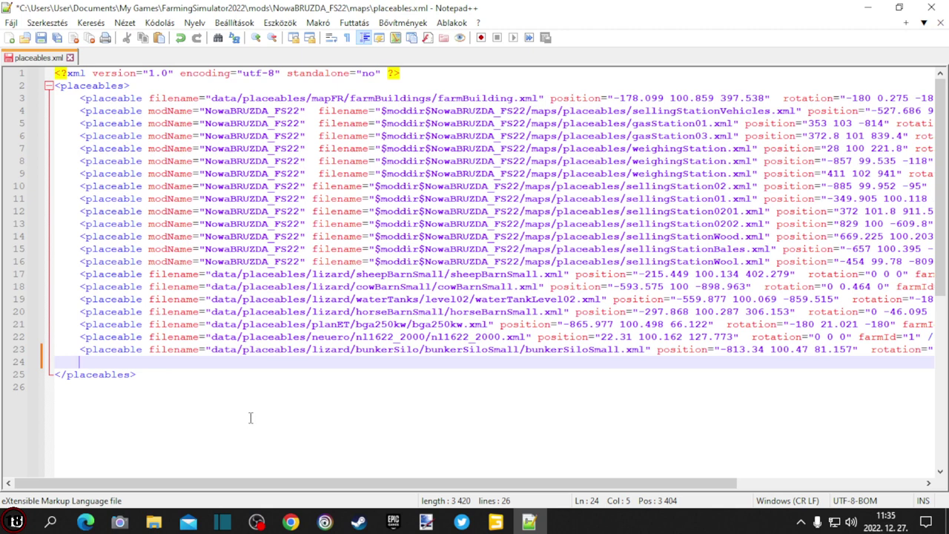
key("ctrl+v")
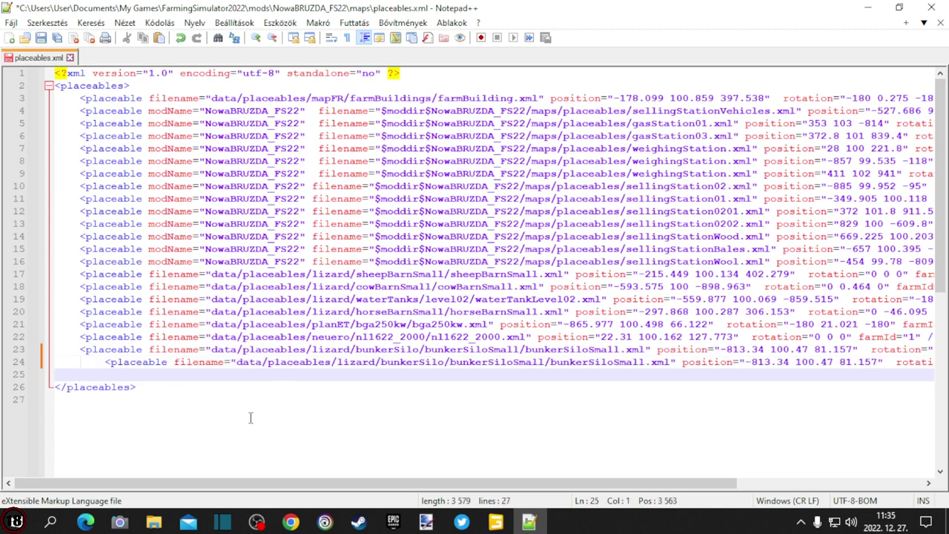
left_click(106, 362)
key("BackSpace")
key("BackSpace")
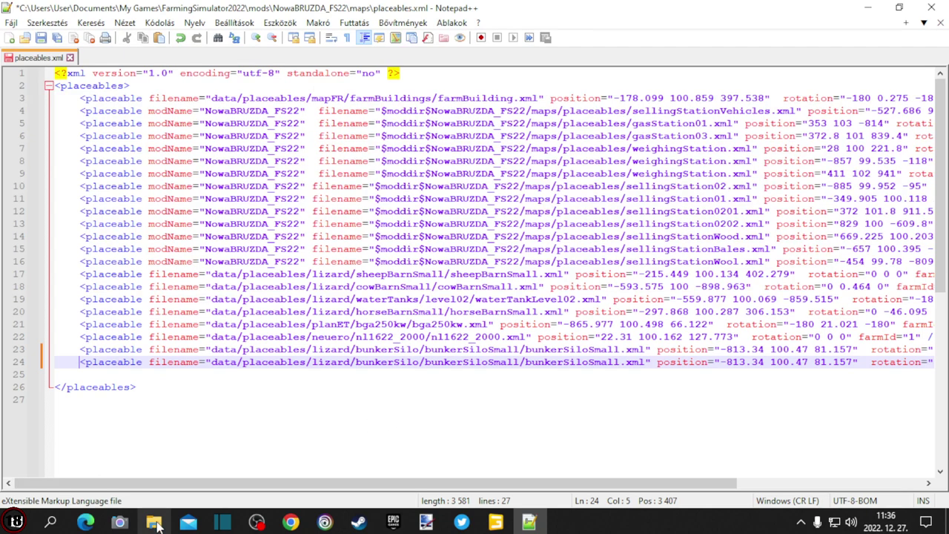
Open a new File Explorer window and browse on drive C: to Programfájlok (x86)\Steam\steamapps\common\Farming Simulator 22.
mouse_move(154, 522)
left_click(122, 407)
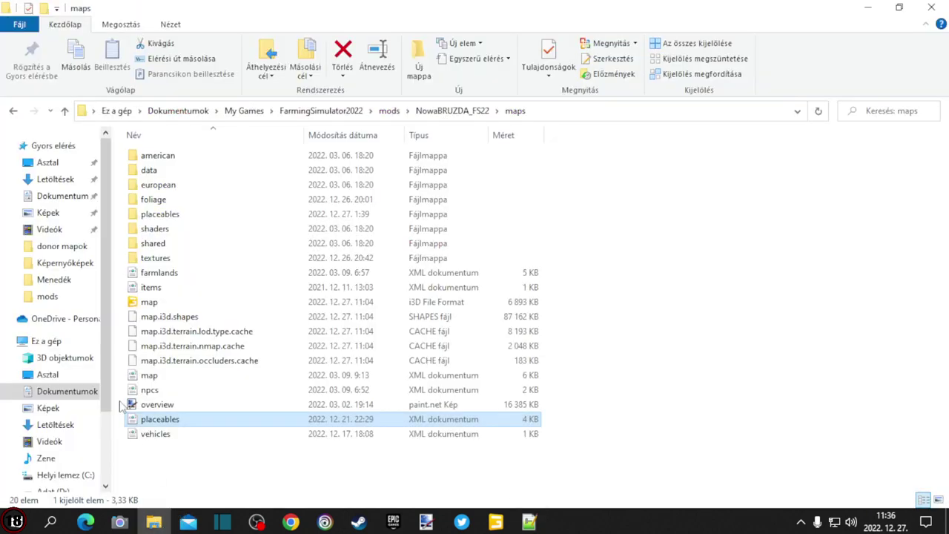
right_click(153, 521)
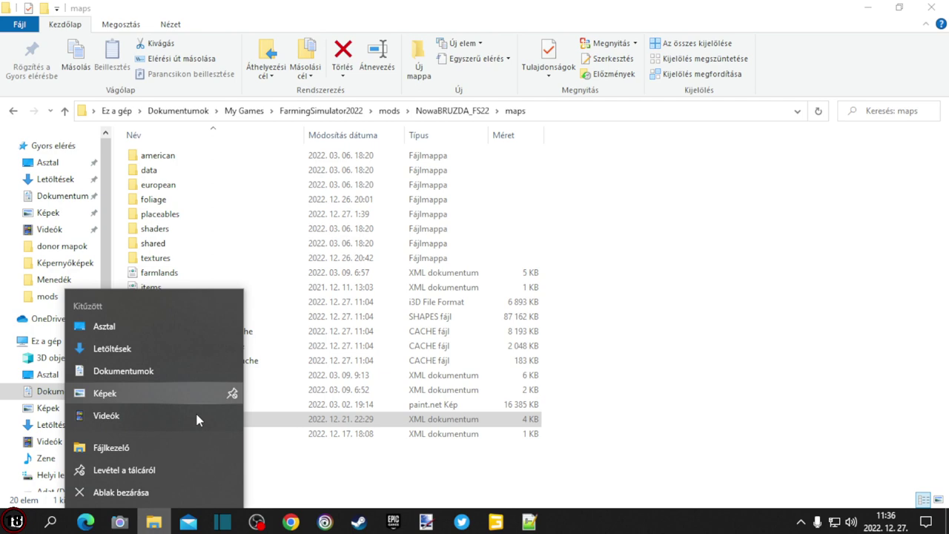
left_click(142, 447)
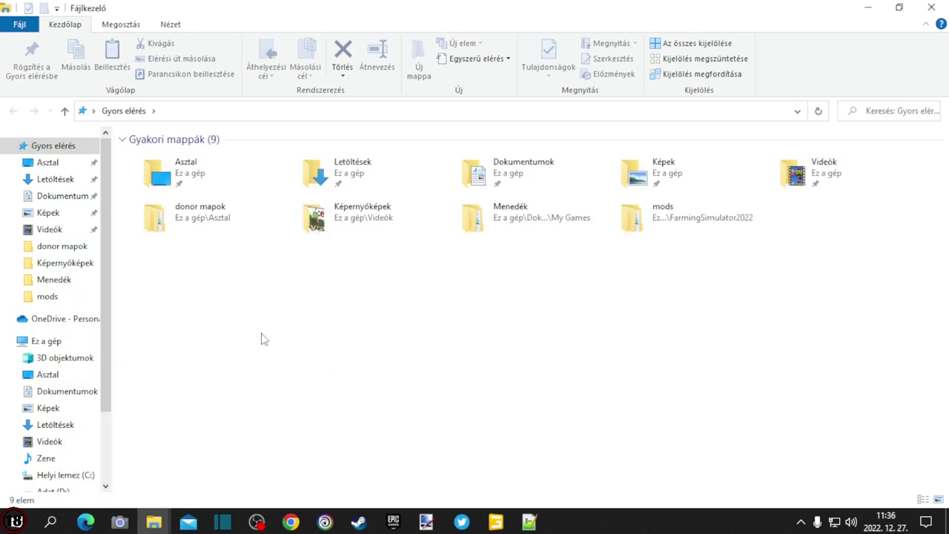
left_click(54, 342)
double_click(229, 273)
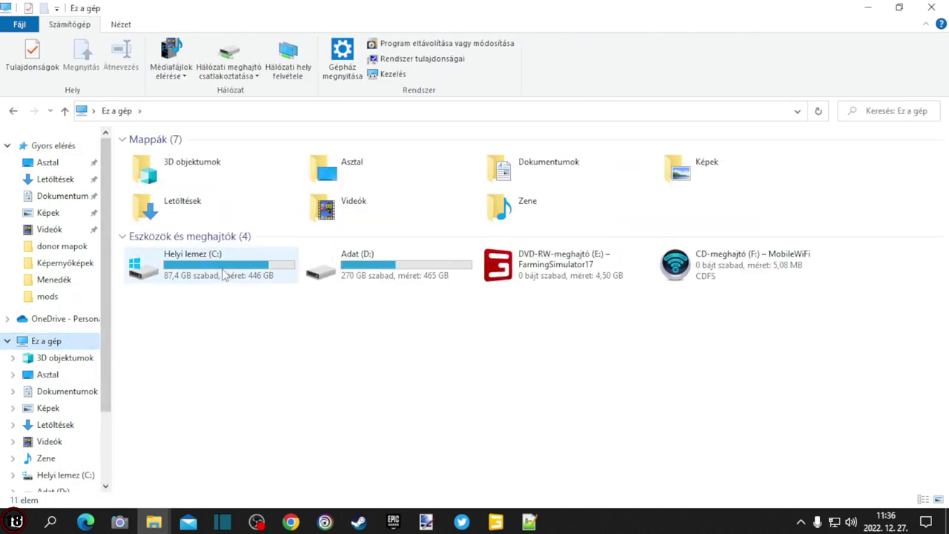
double_click(186, 260)
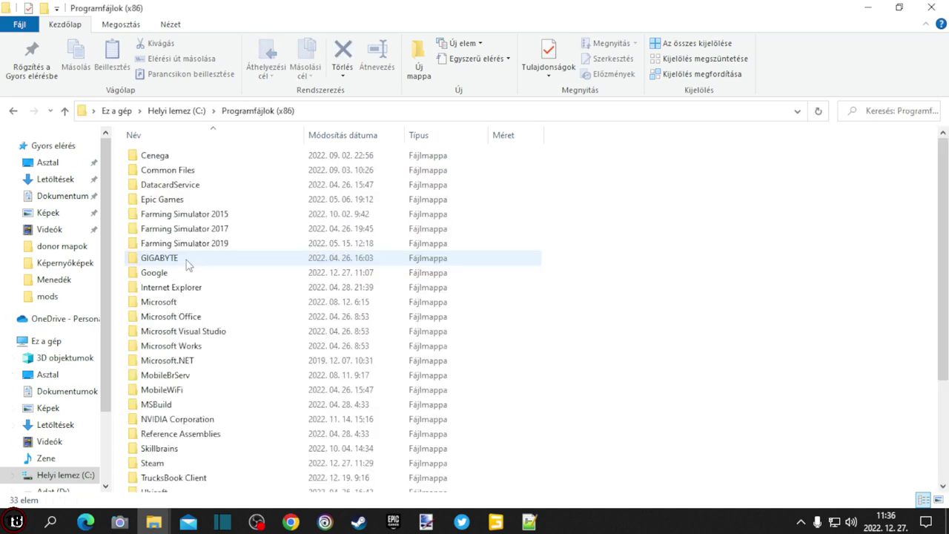
double_click(155, 463)
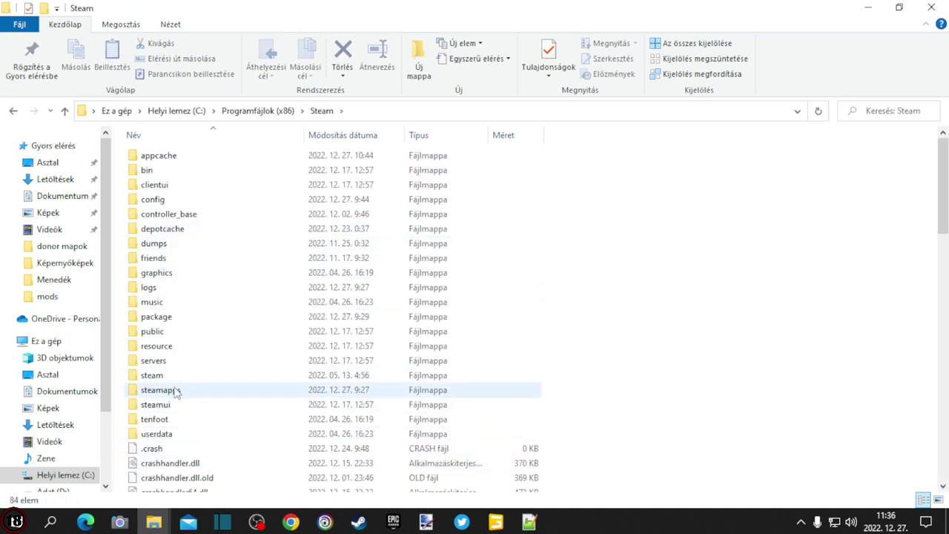
double_click(182, 394)
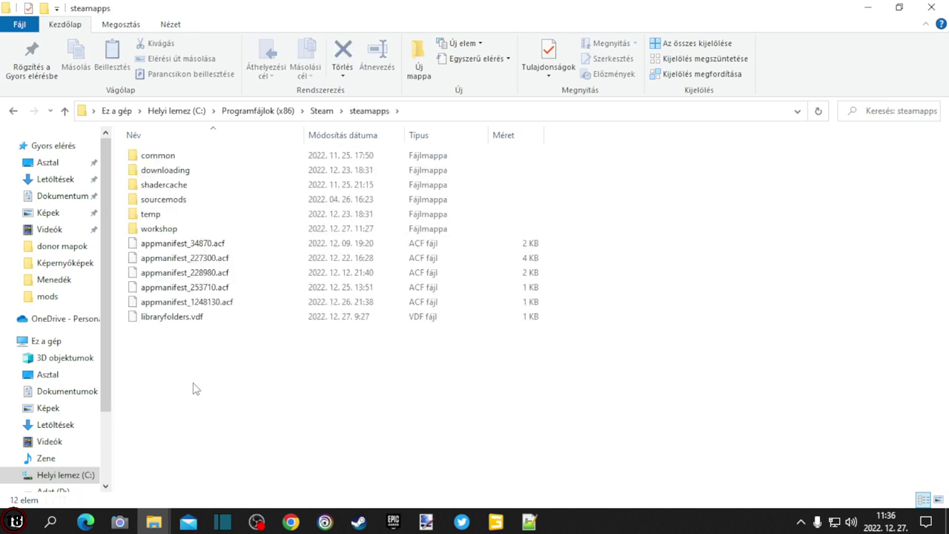
double_click(186, 158)
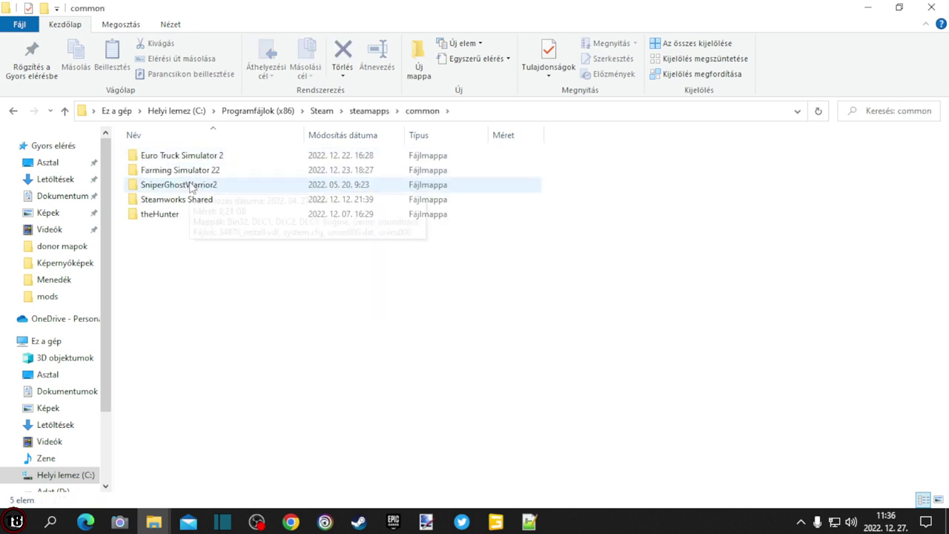
double_click(190, 170)
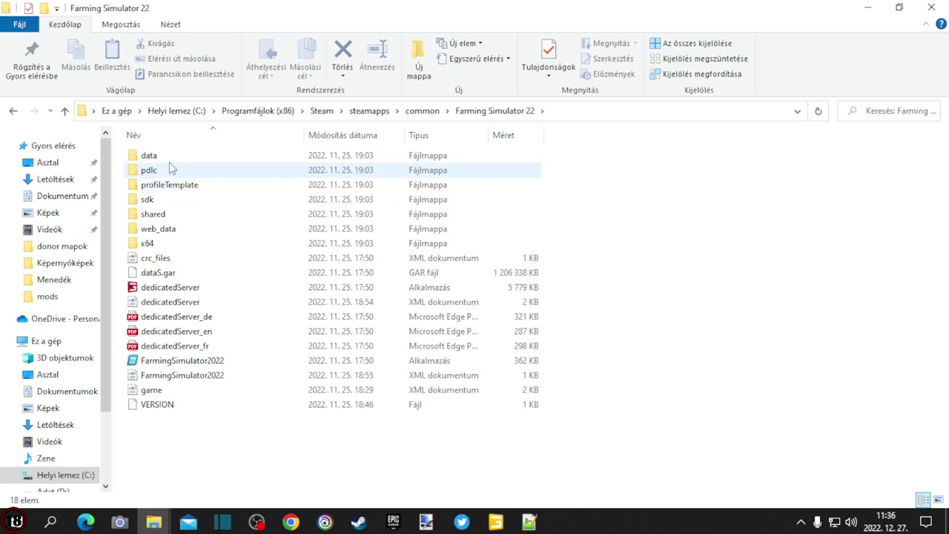
Browse to data\placeables\lizard in the Farming Simulator 22 folder and select the sellingStationVehicles folder.
left_click(166, 157)
double_click(166, 159)
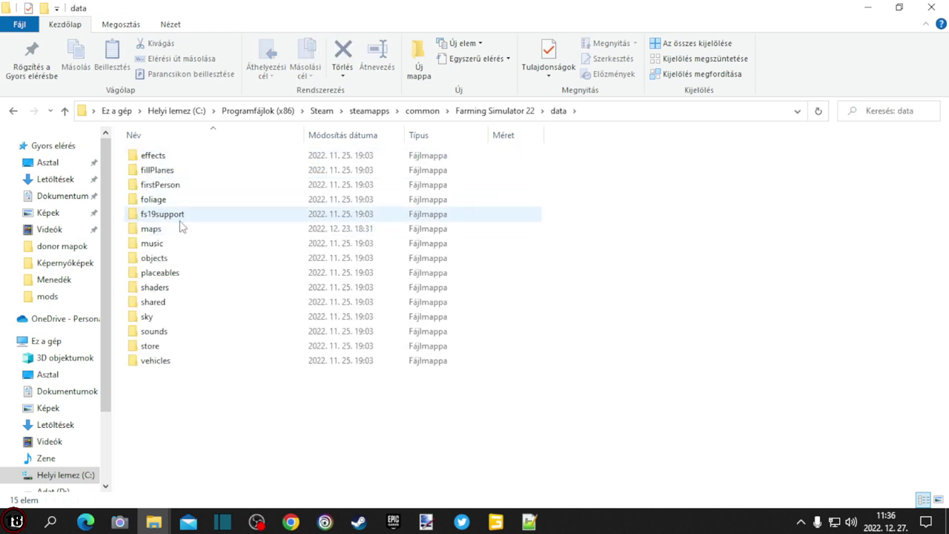
double_click(180, 276)
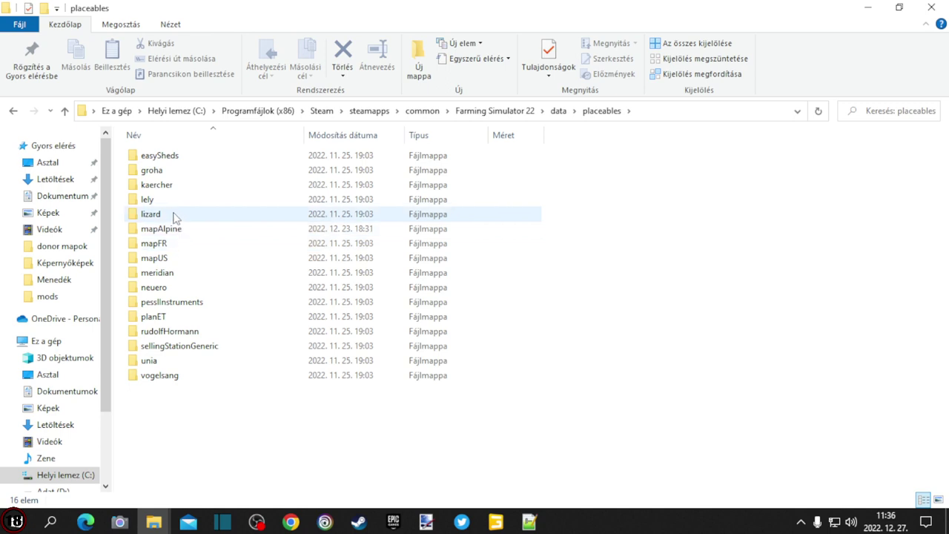
double_click(171, 218)
scroll(277, 339, "down", 3)
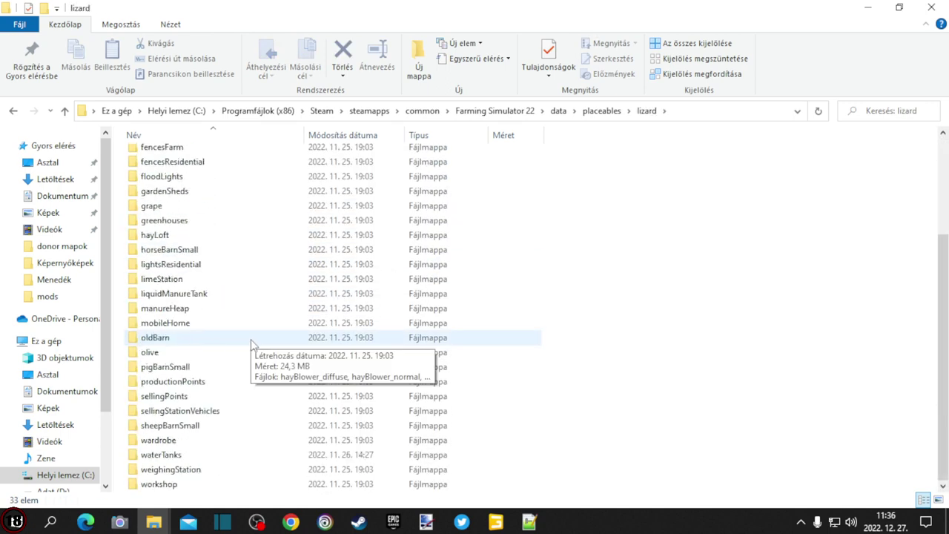
left_click(207, 416)
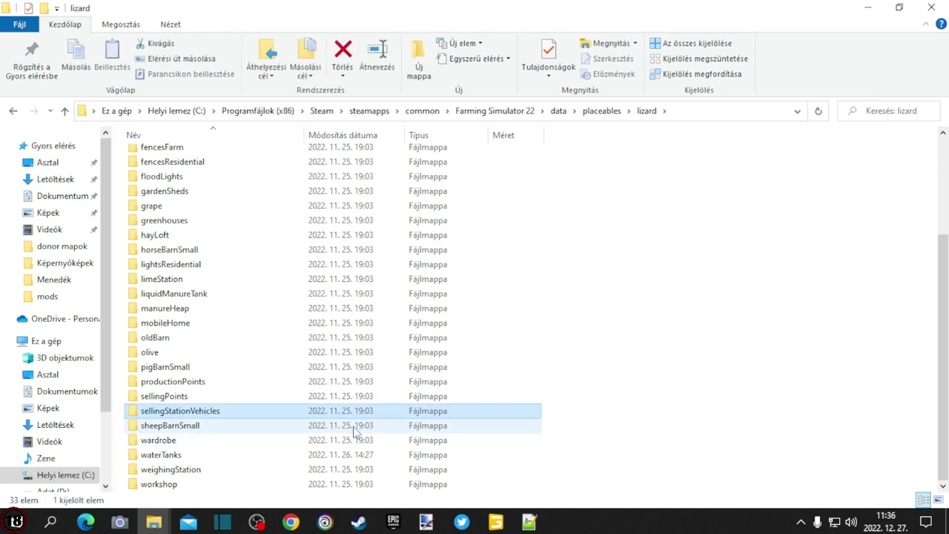
Check the duplicated entry in placeables.xml, return to the lizard folder and copy the sellingStationVehicles folder's name.
left_click(530, 523)
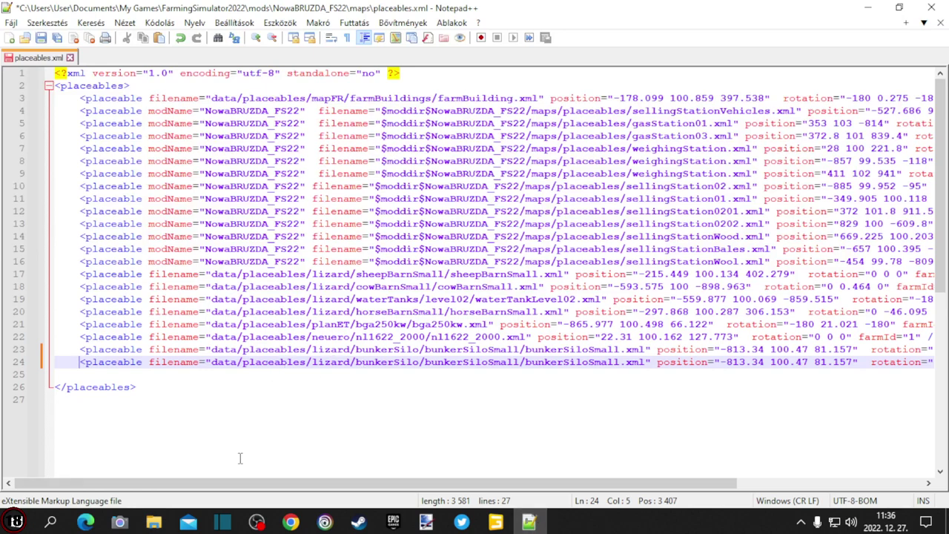
left_click(154, 523)
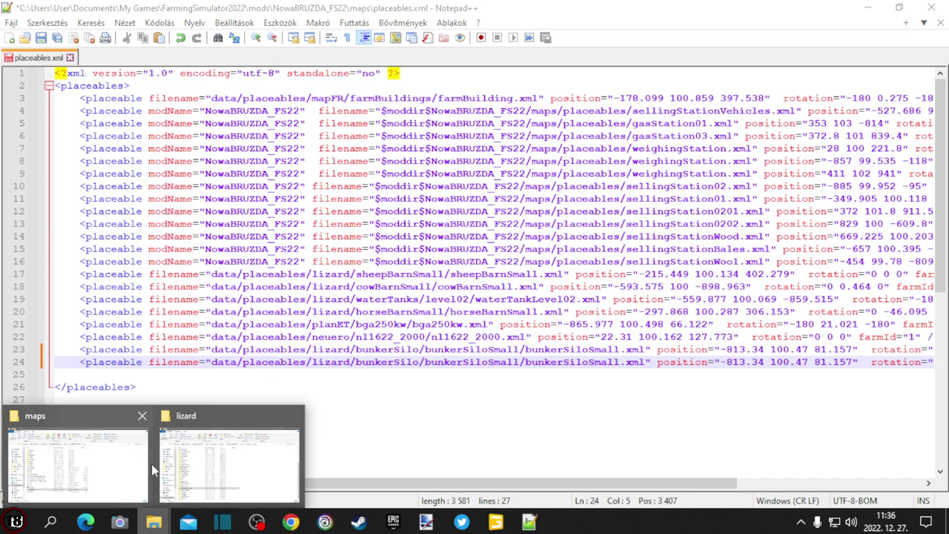
mouse_move(125, 469)
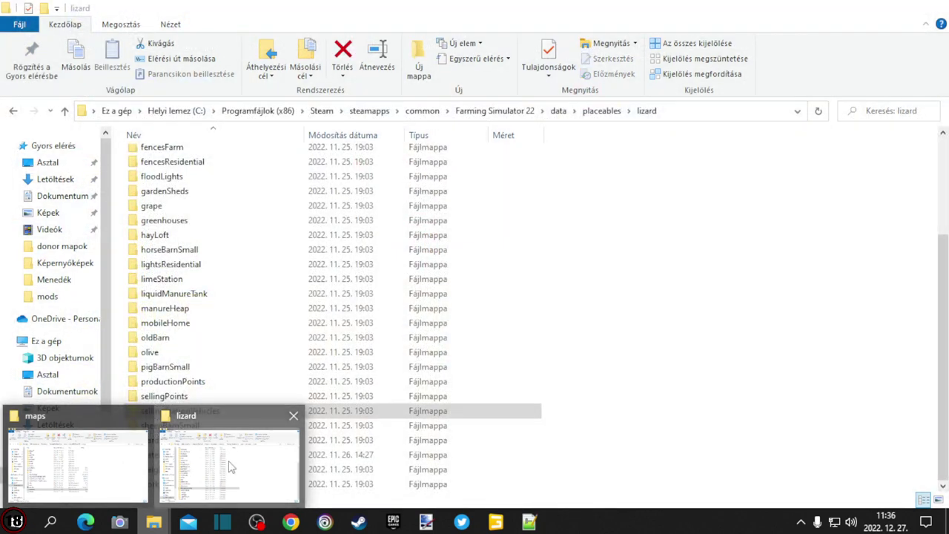
left_click(228, 466)
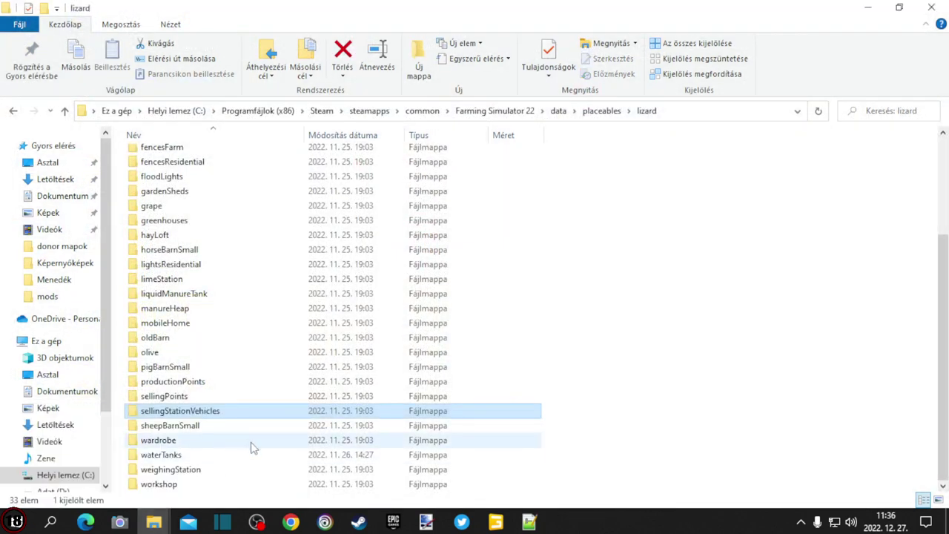
left_click(229, 412)
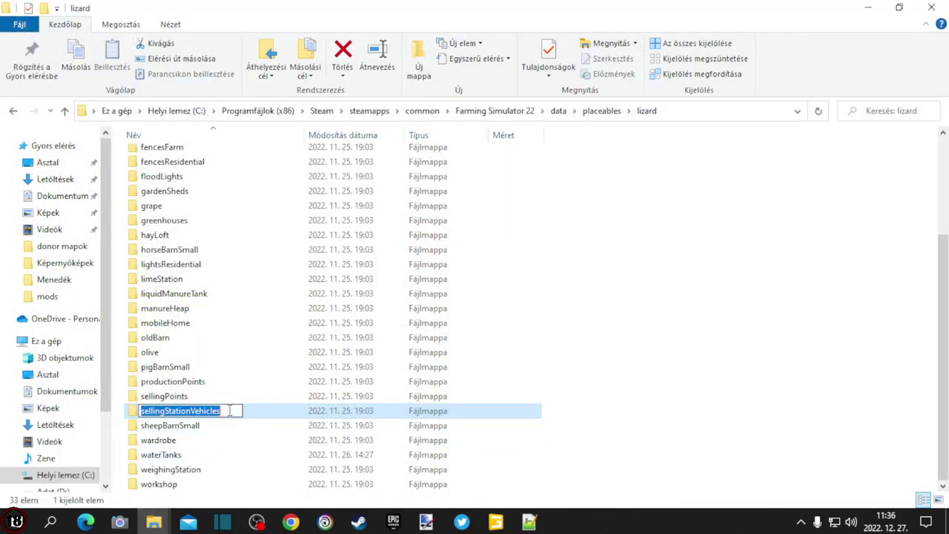
left_click_drag(230, 411, 138, 411)
key("ctrl+c")
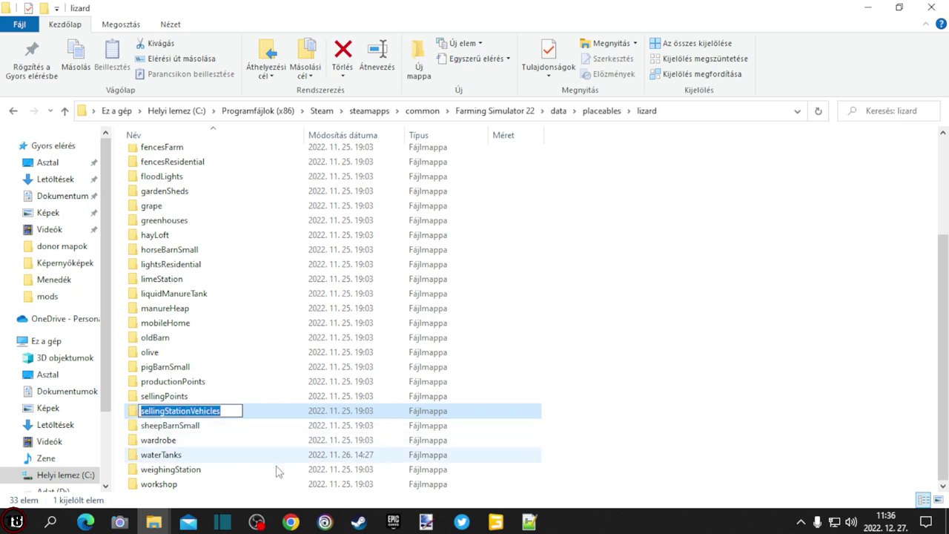
left_click(542, 458)
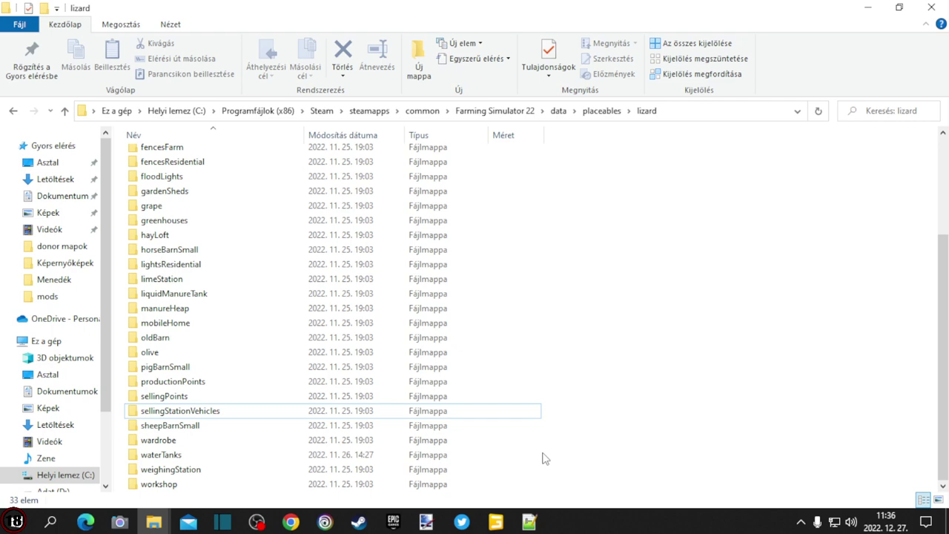
Open the sellingStationVehicles folder, and in Notepad++ replace bunkerSilo in the line 24 path with sellingStationVehicles.
double_click(235, 412)
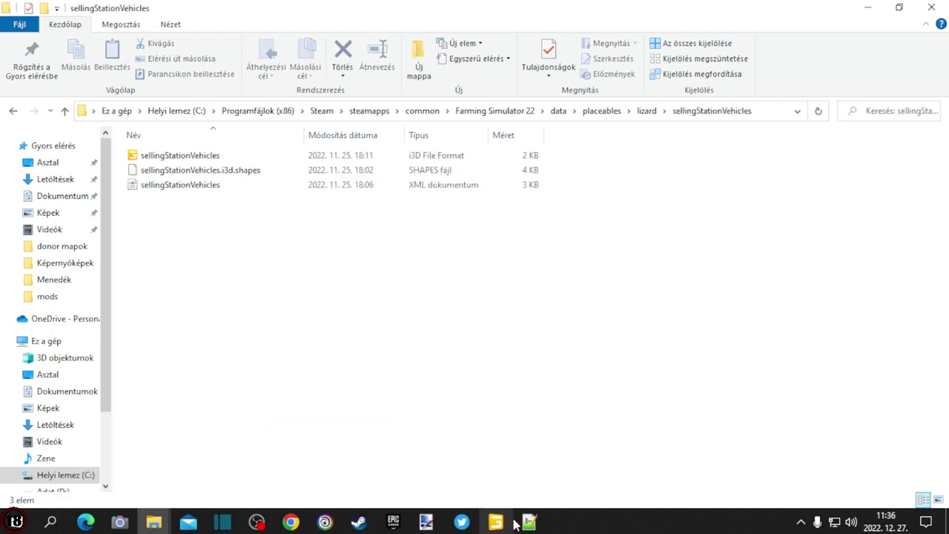
left_click(526, 521)
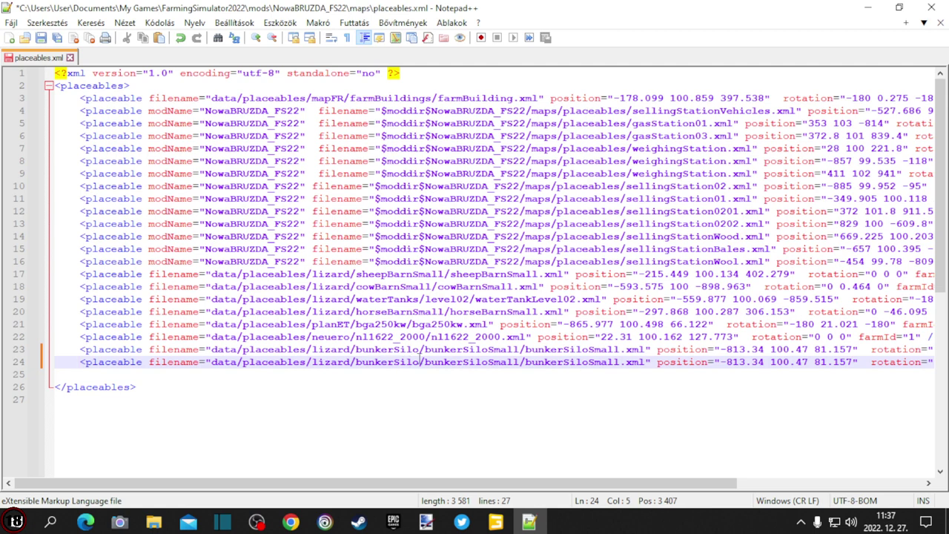
left_click_drag(420, 361, 357, 361)
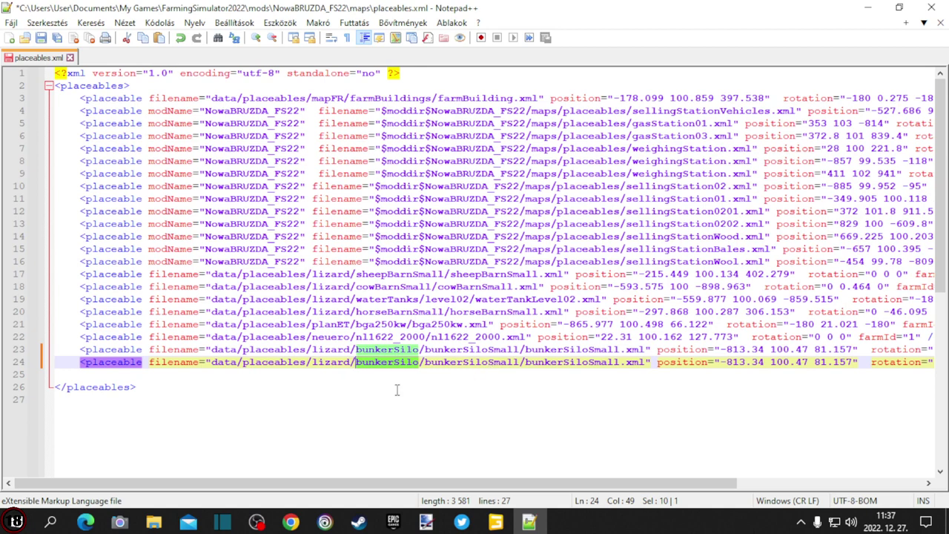
key("ctrl+v")
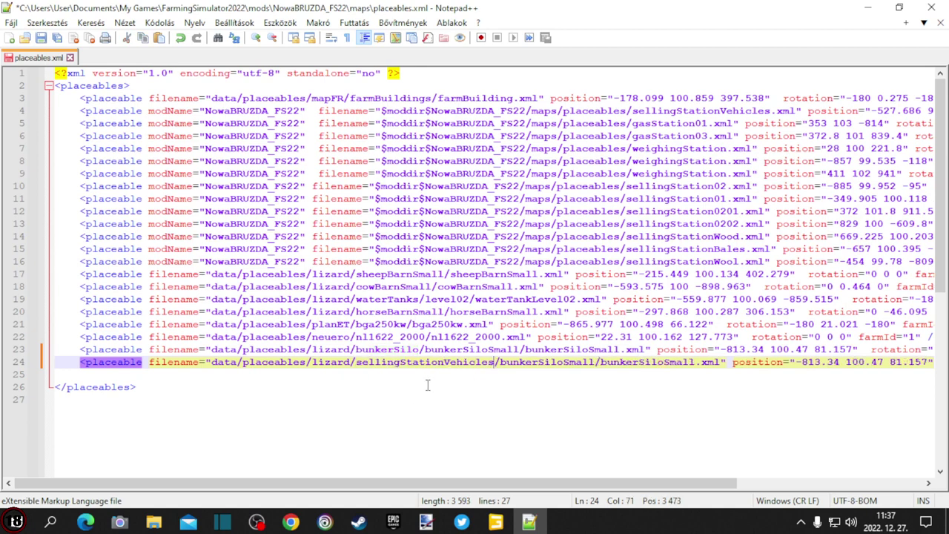
Switch to the sellingStationVehicles folder in File Explorer and copy the name of its XML document.
left_click(154, 522)
mouse_move(201, 477)
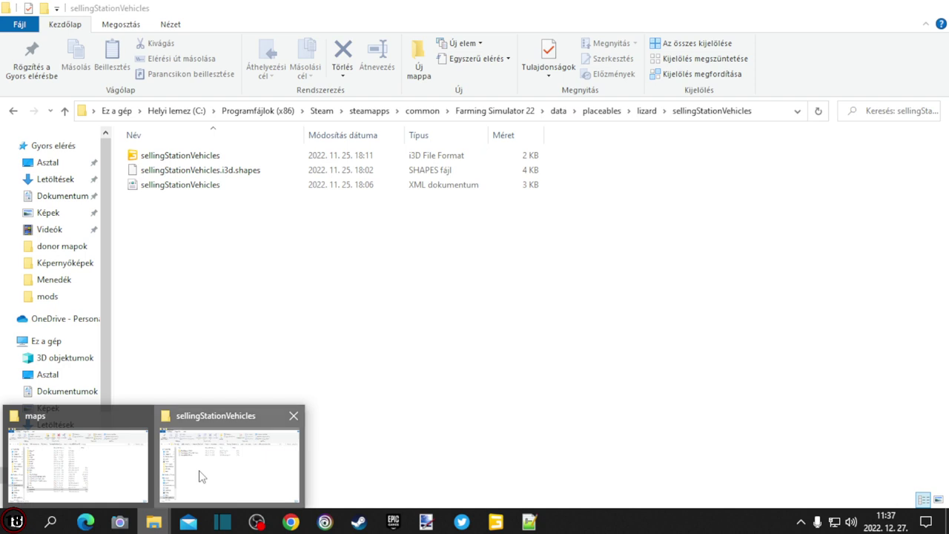
left_click(200, 474)
left_click(211, 189)
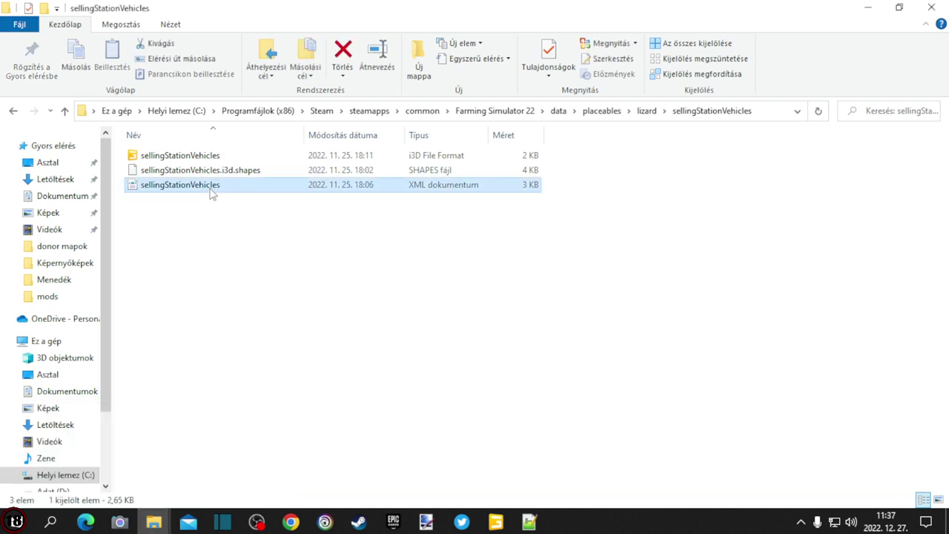
left_click(211, 190)
key("ctrl+c")
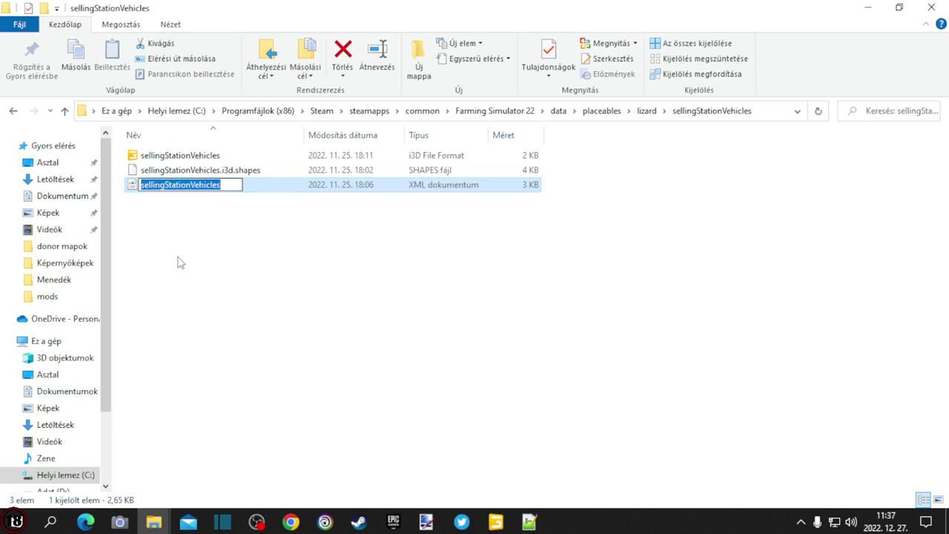
left_click(212, 266)
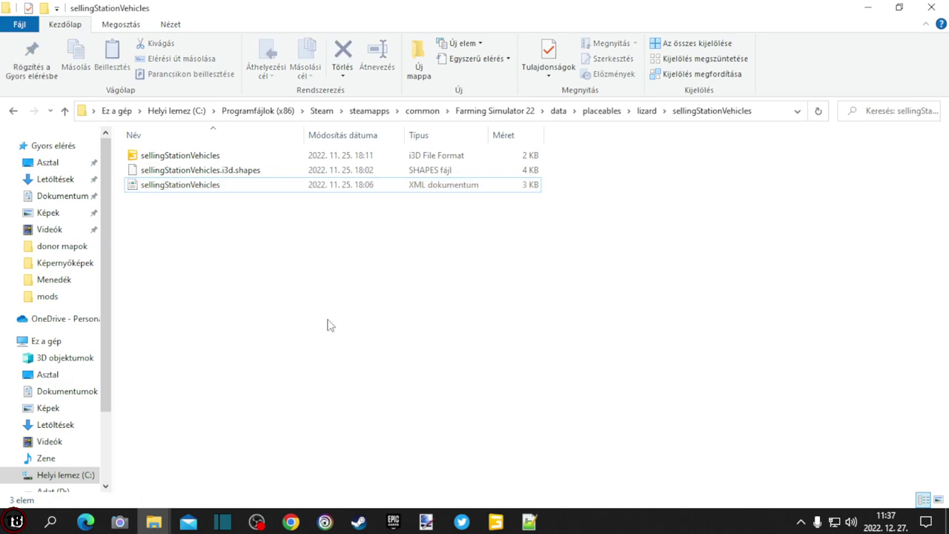
In Notepad++, change the end of the line 24 path to sellingStationVehicles/sellingStationVehicles.xml, removing both bunkerSiloSmall parts.
left_click(532, 522)
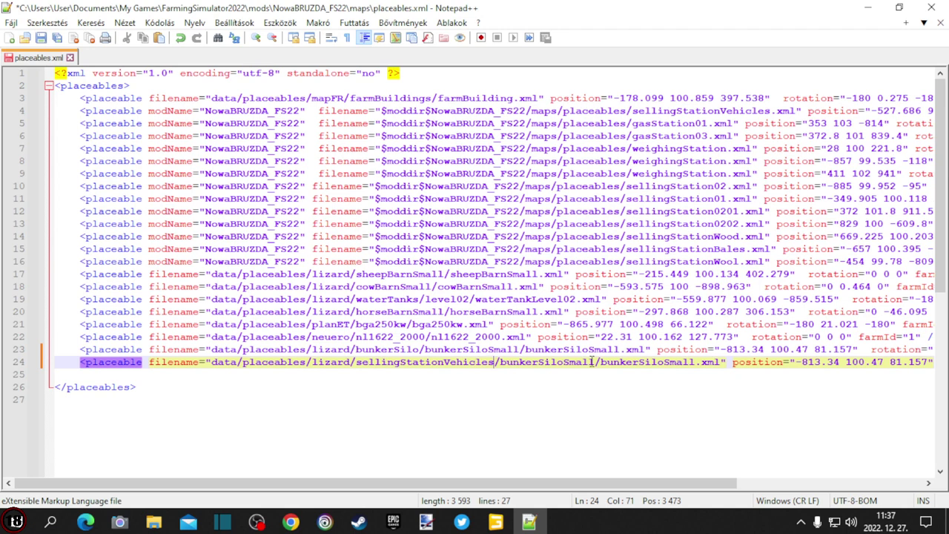
left_click_drag(593, 362, 501, 363)
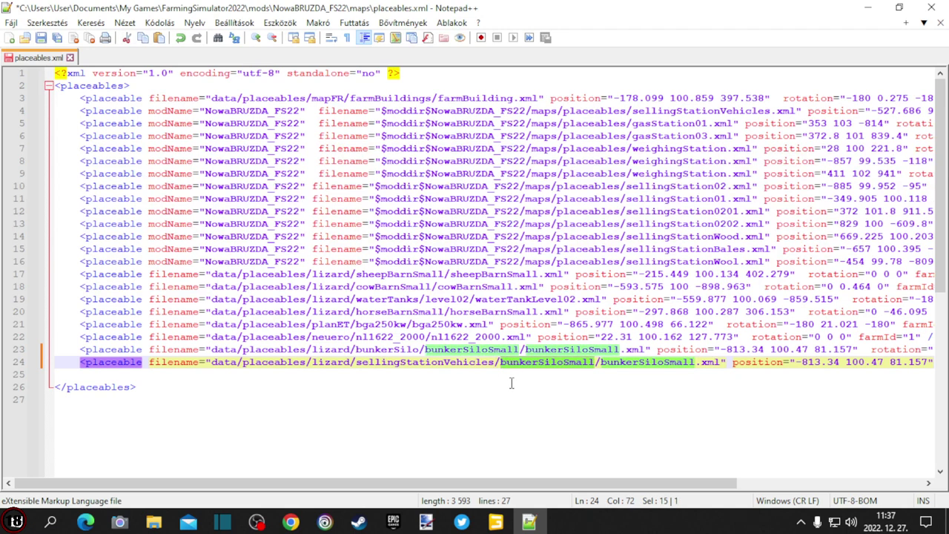
key("ctrl+v")
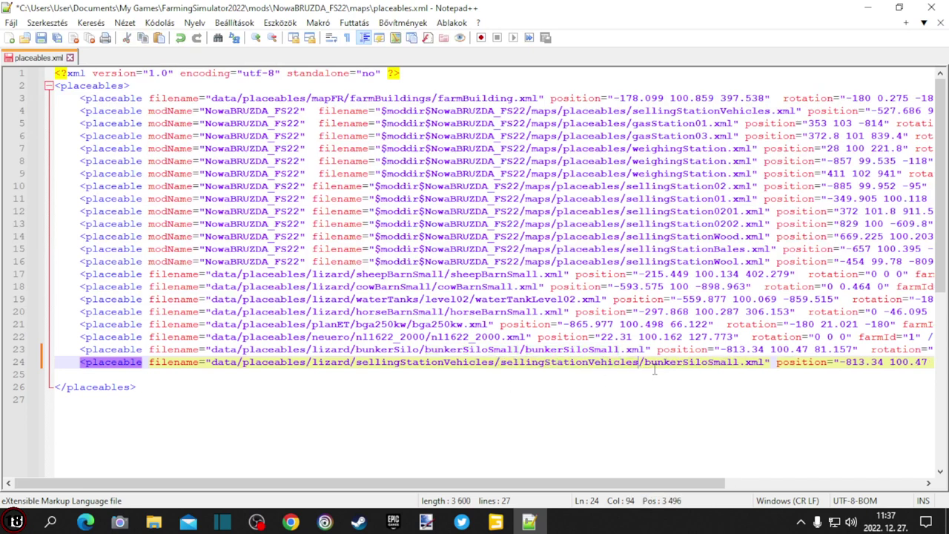
left_click_drag(738, 362, 641, 364)
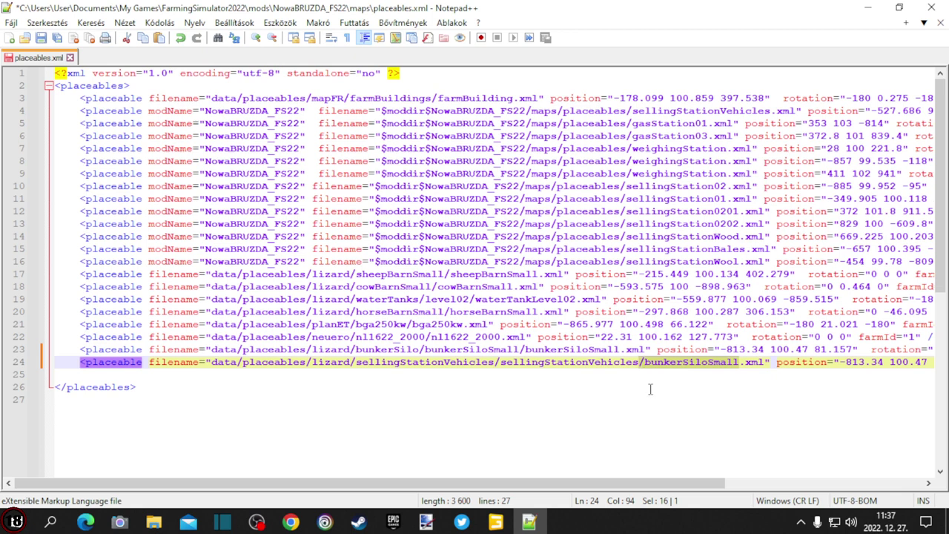
key("Delete")
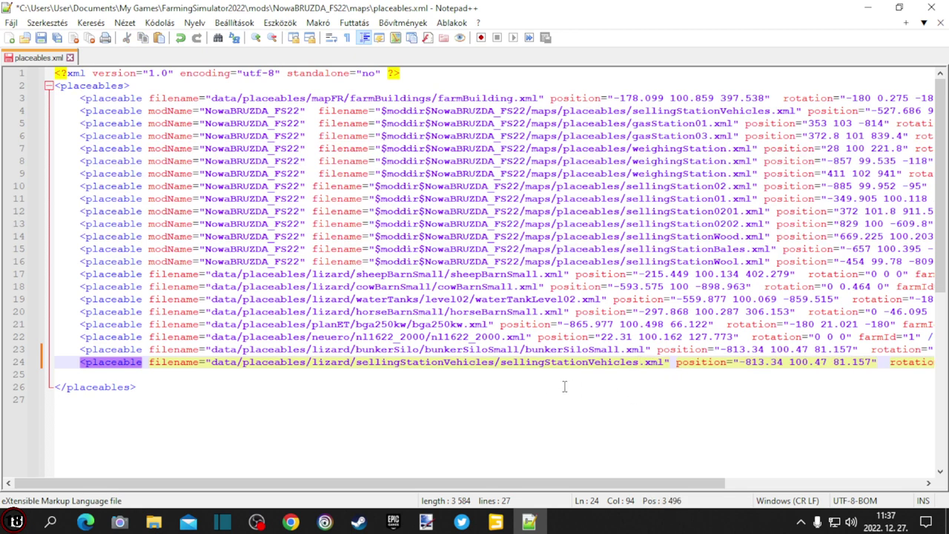
Check the XML document's name in the sellingStationVehicles folder against the line 24 path in placeables.xml.
mouse_move(161, 525)
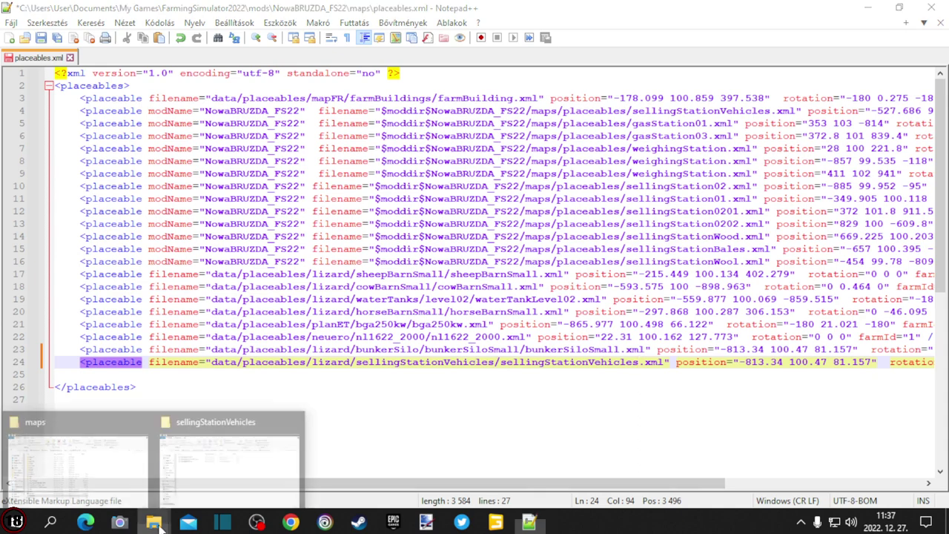
left_click(183, 493)
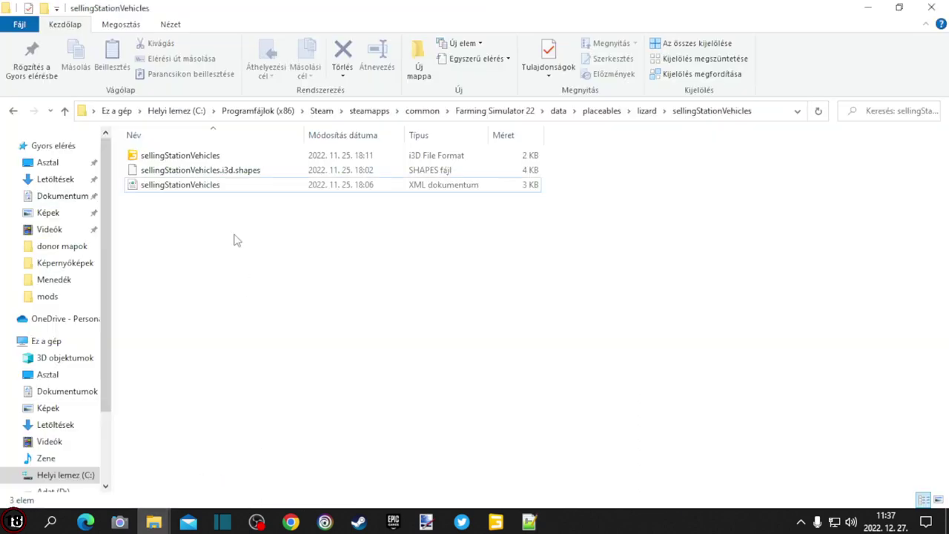
left_click(227, 190)
left_click(248, 206)
left_click(191, 187)
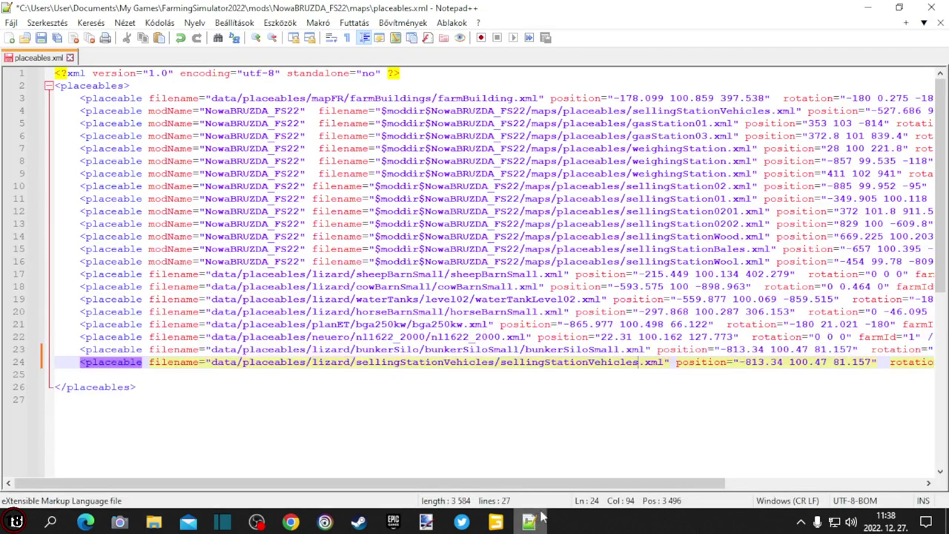
left_click(528, 522)
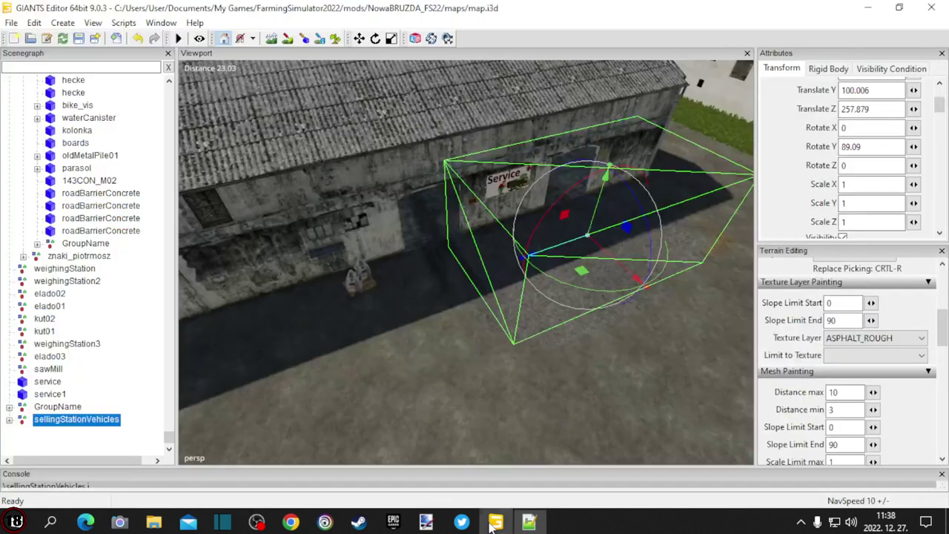
Copy the sellingStationVehicles group's Translate X value 19.866 from GIANTS Editor into the line 24 entry as its first position value.
left_click(495, 521)
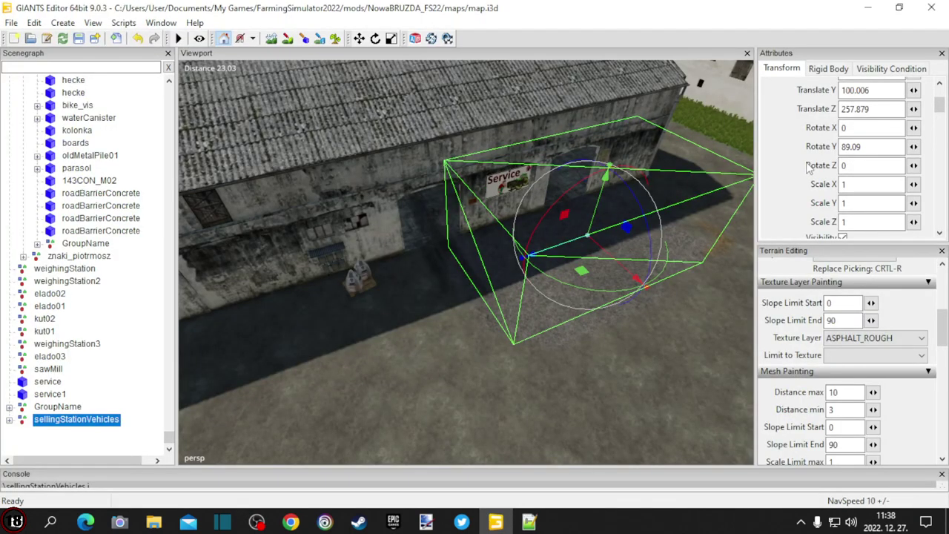
scroll(806, 168, "up", 2)
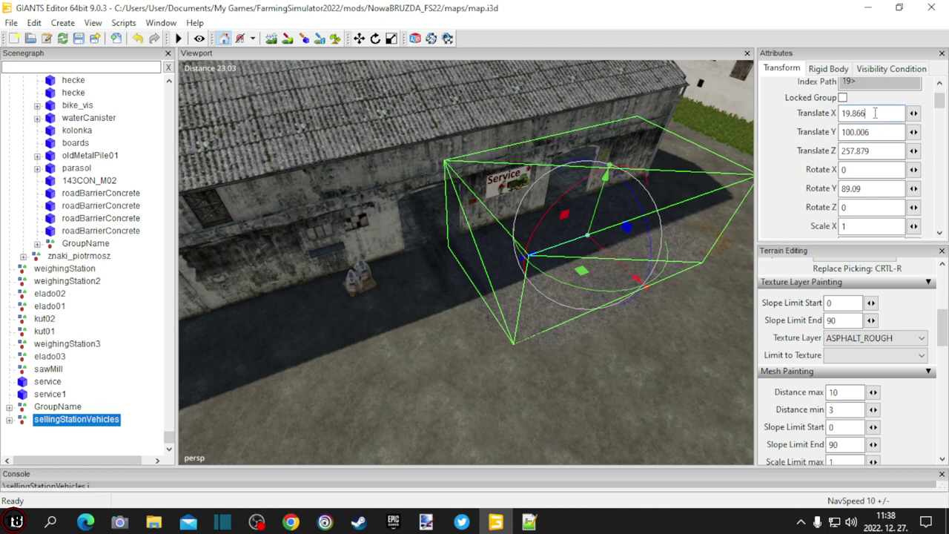
left_click_drag(875, 113, 762, 113)
key("ctrl+c")
left_click(529, 521)
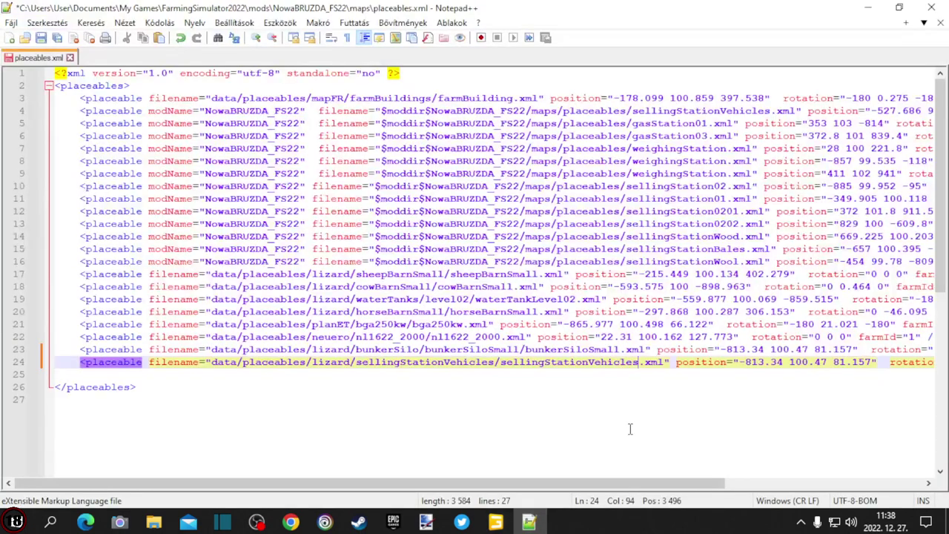
left_click_drag(621, 482, 781, 482)
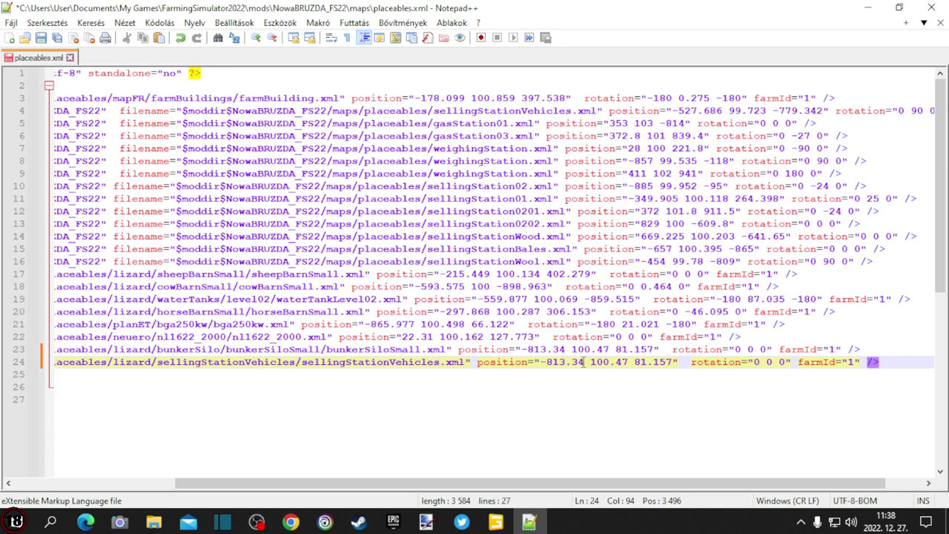
left_click_drag(585, 361, 539, 361)
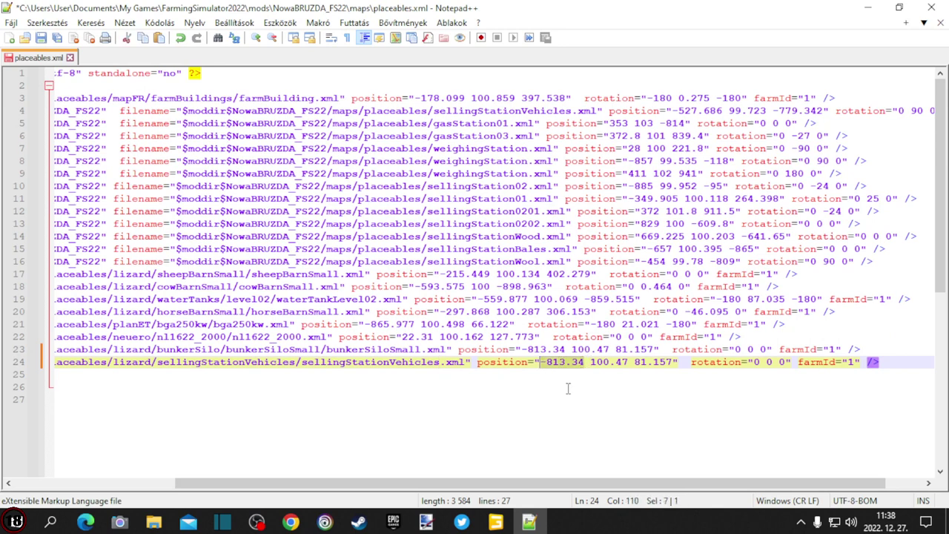
key("ctrl+v")
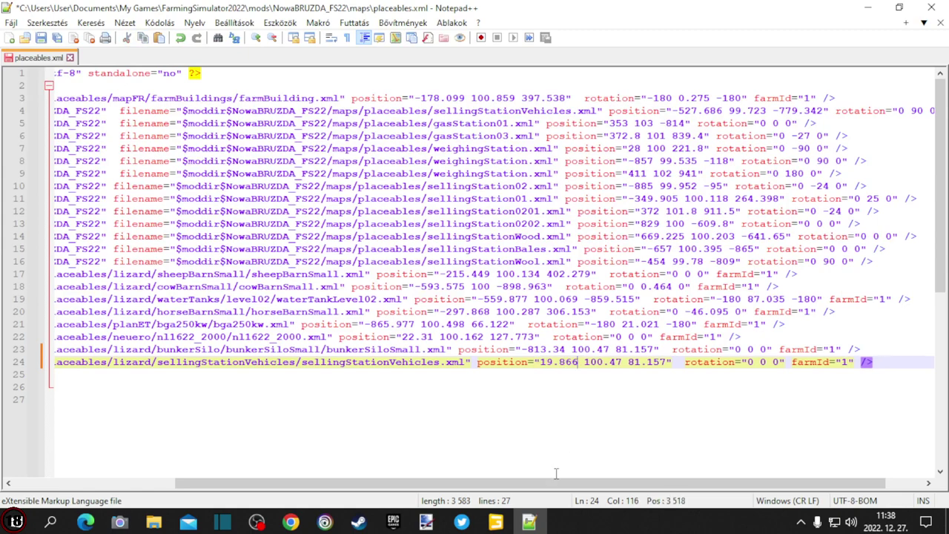
Copy the sellingStationVehicles group's Translate Y value 100.006 from GIANTS Editor into the line 24 entry as its second position value.
left_click(495, 521)
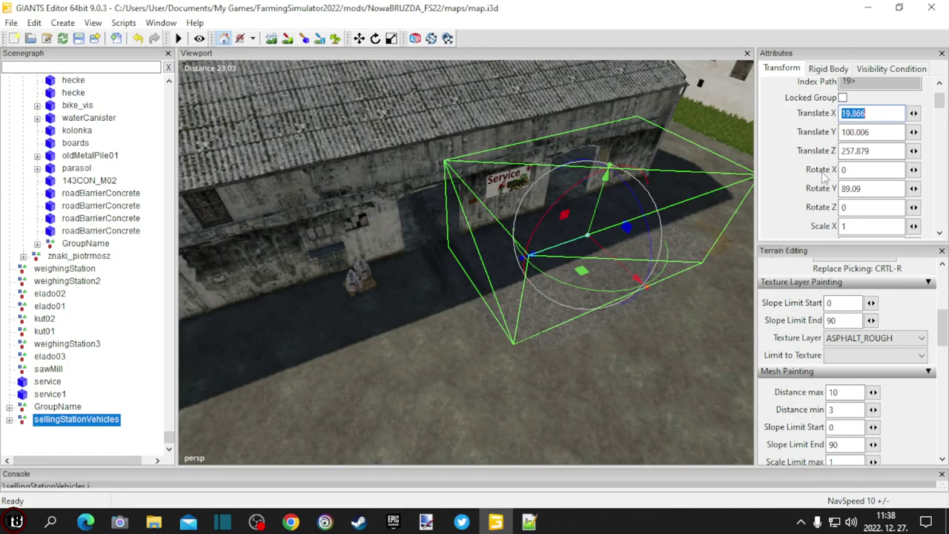
key("Tab")
key("ctrl+c")
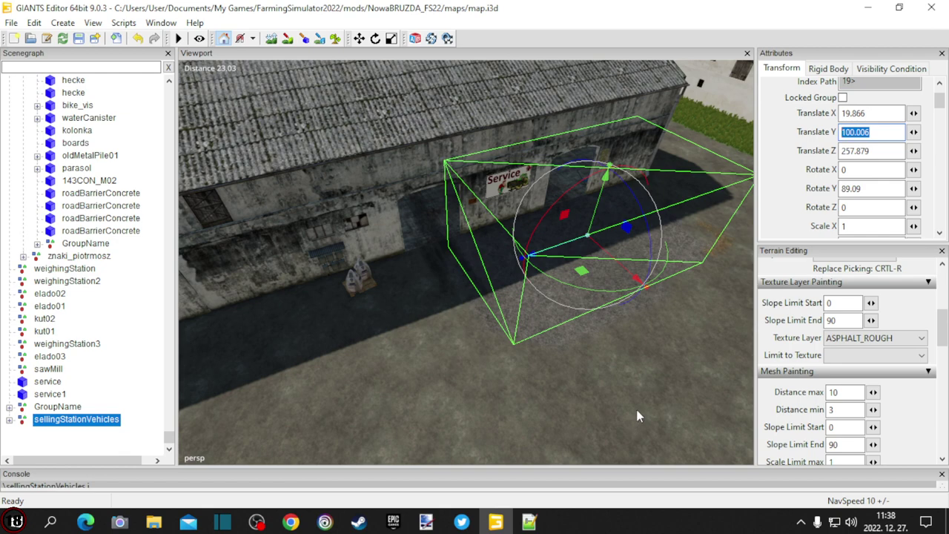
left_click(530, 522)
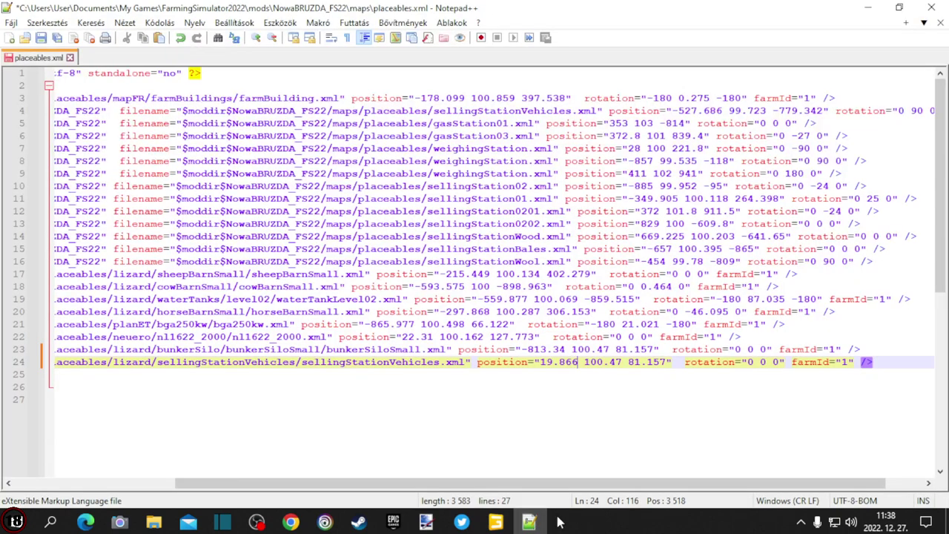
left_click_drag(625, 361, 585, 361)
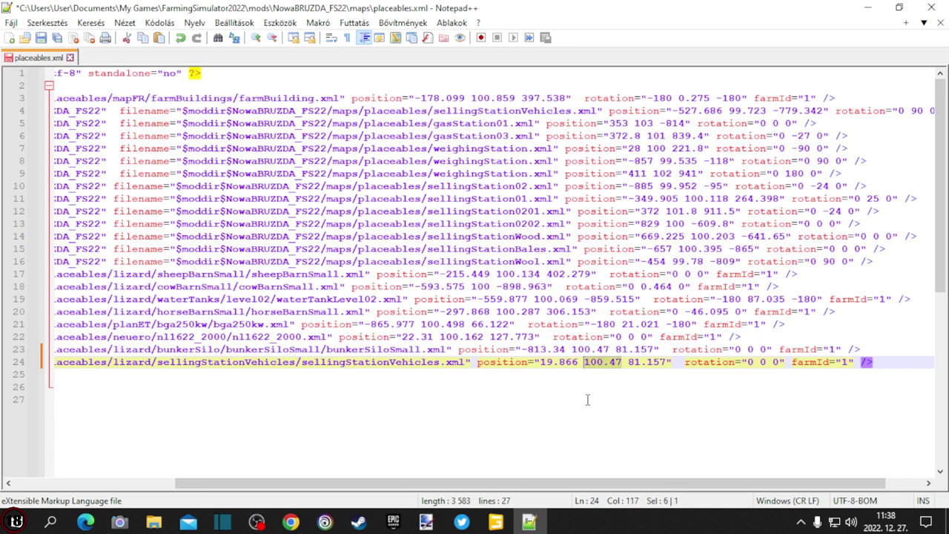
key("ctrl+v")
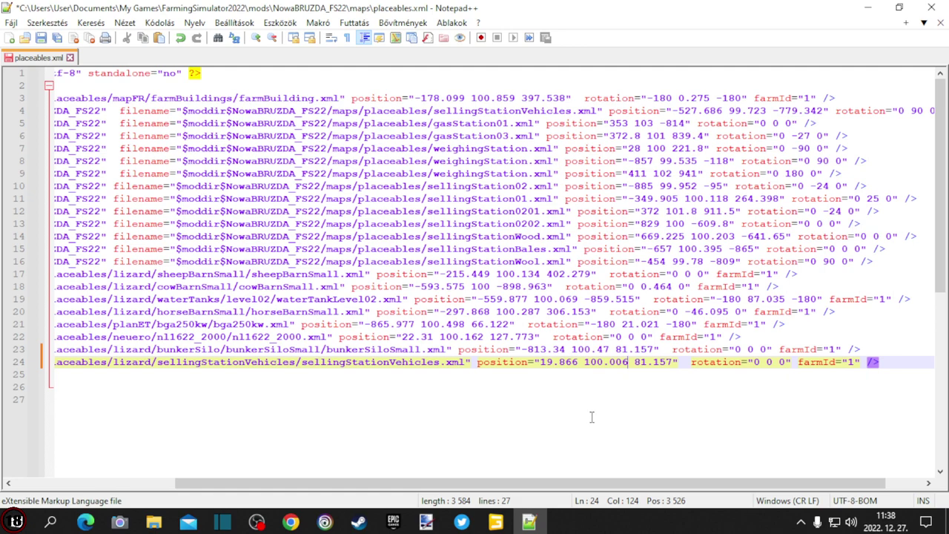
Copy the group's Translate Z value 257.879 from GIANTS Editor into the line 24 entry as its third position value.
left_click(495, 522)
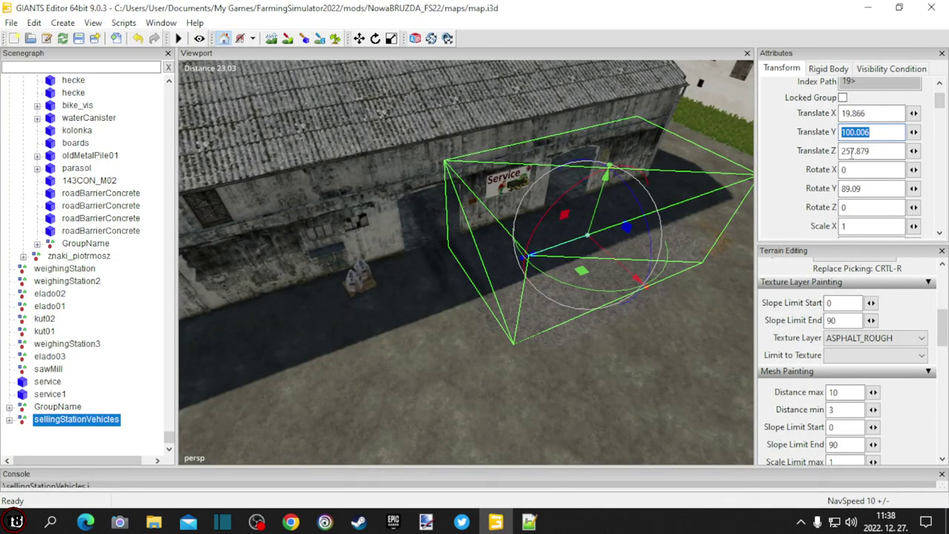
left_click_drag(870, 151, 773, 177)
key("ctrl+c")
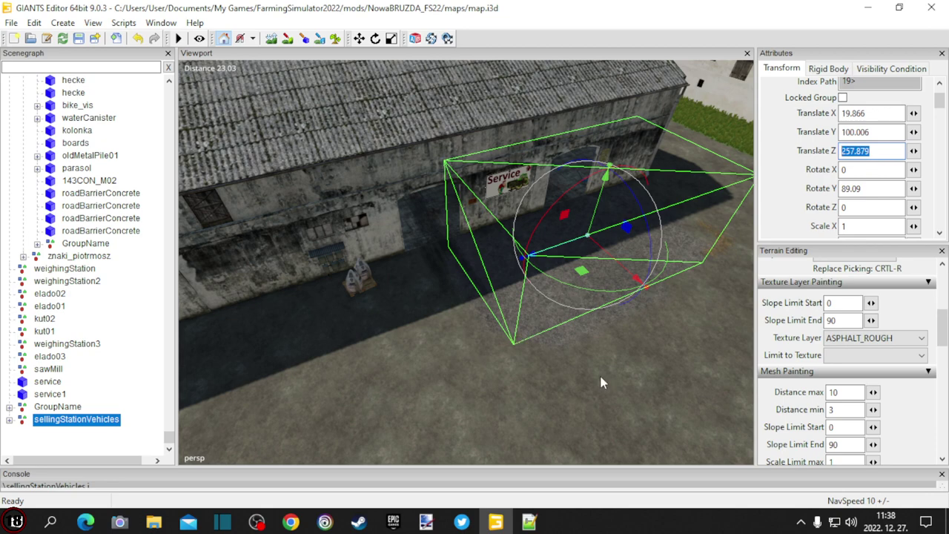
left_click(528, 521)
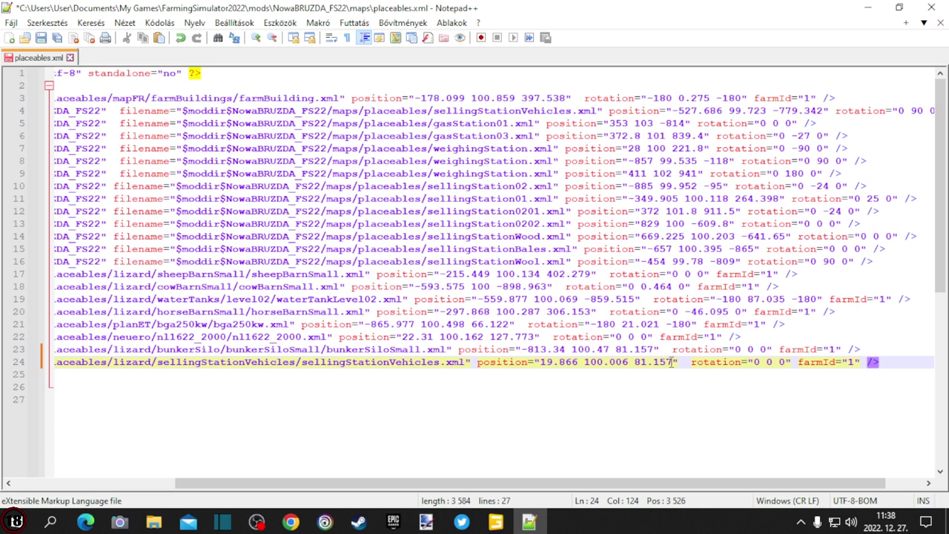
left_click_drag(672, 362, 635, 372)
key("ctrl+v")
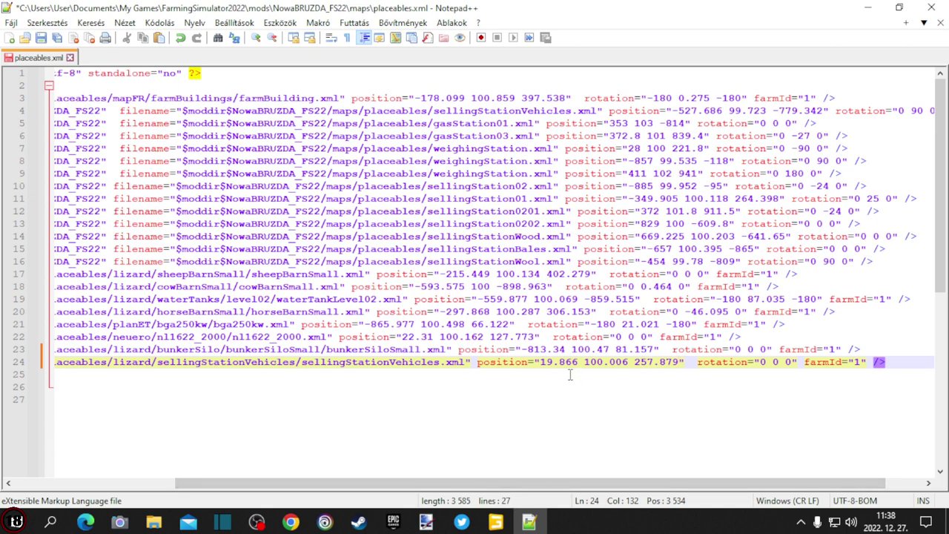
Look up the group's Rotate Y value in GIANTS Editor and set the middle rotation value of the line 24 entry to 89.09.
left_click(495, 521)
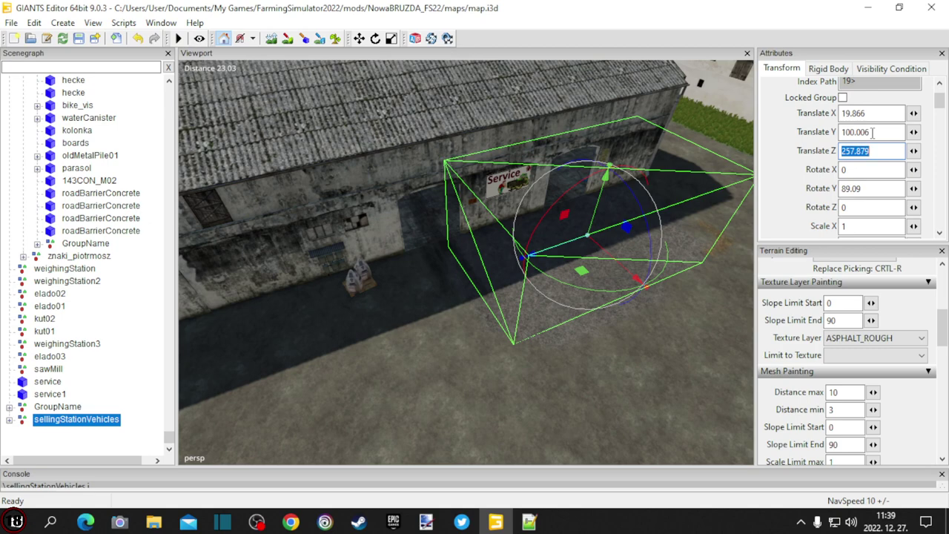
left_click(540, 525)
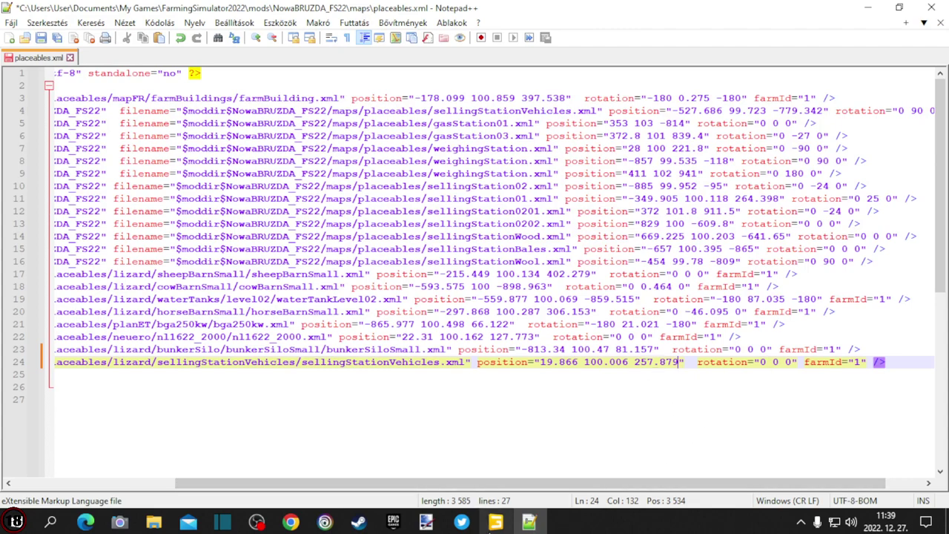
mouse_move(495, 521)
left_click(554, 483)
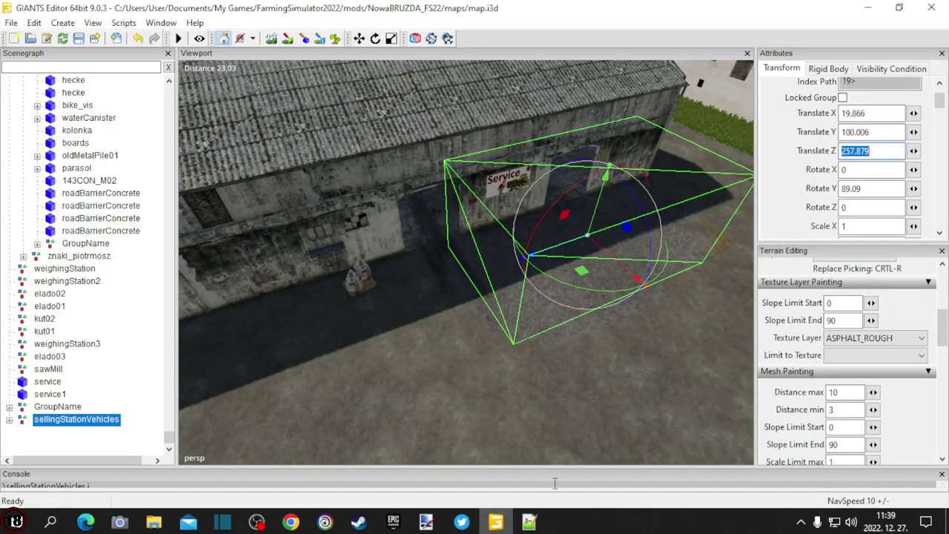
left_click(859, 188)
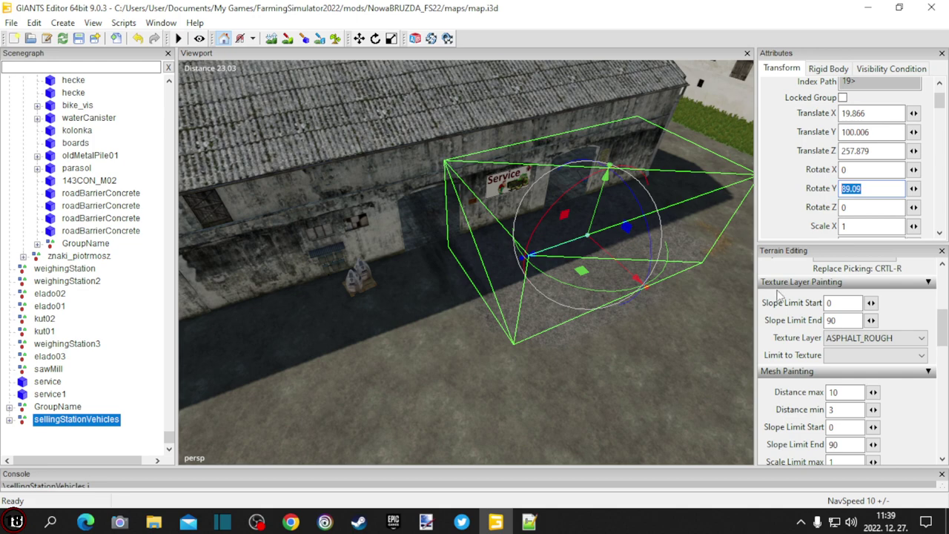
left_click(528, 521)
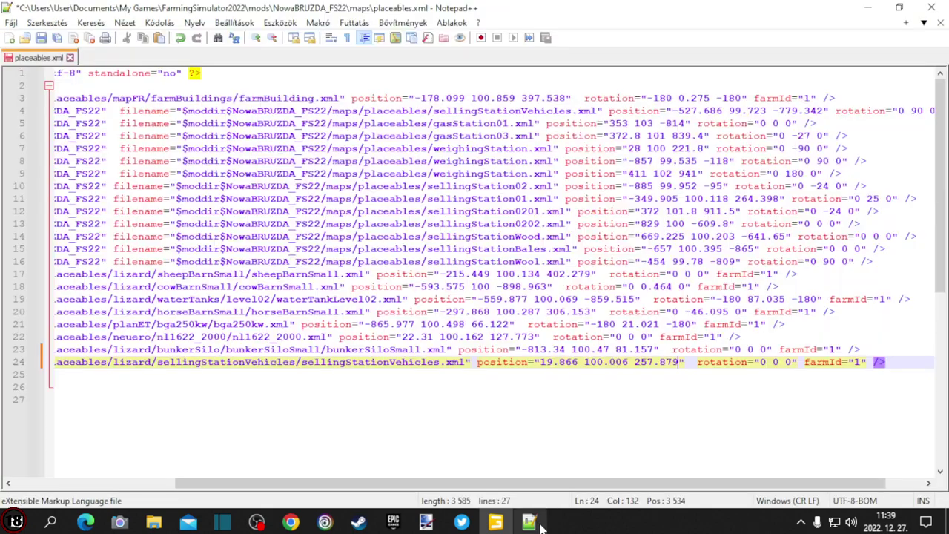
double_click(775, 361)
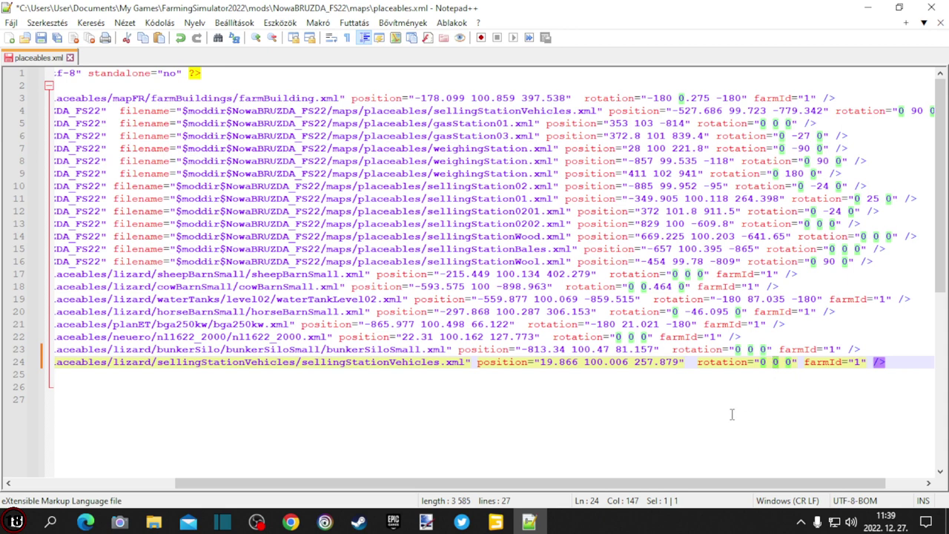
type("89.09")
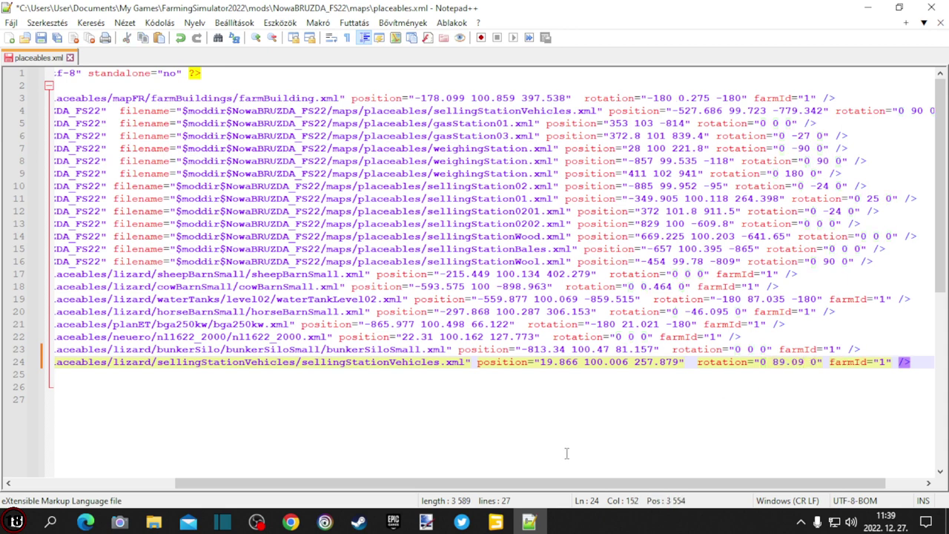
Check the complete line 24 entry from start to end and save placeables.xml.
left_click_drag(559, 483, 323, 490)
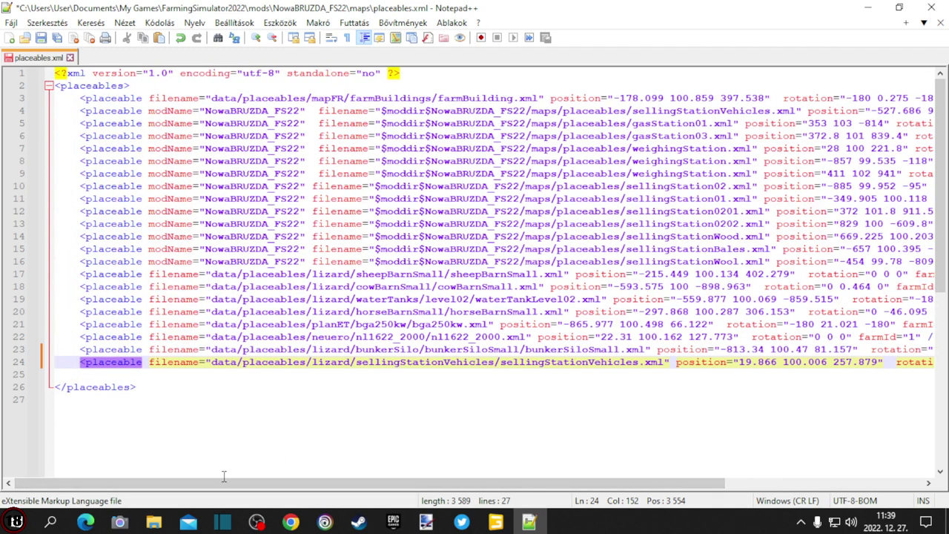
left_click_drag(244, 483, 578, 483)
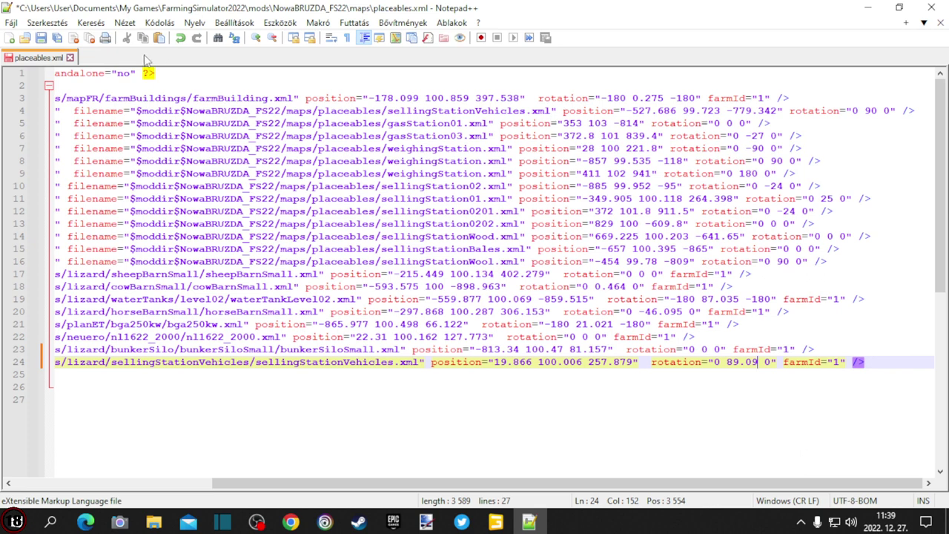
left_click(42, 38)
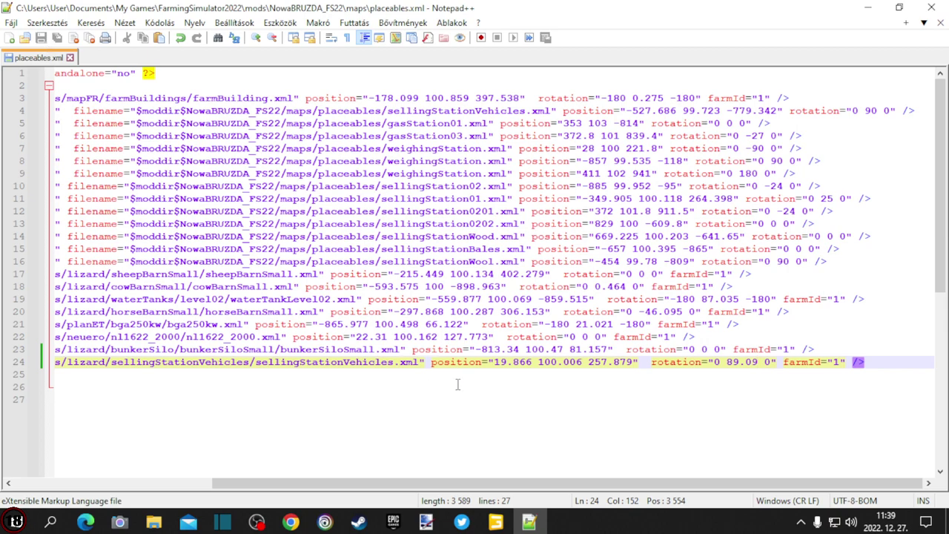
In GIANTS Editor, expand the sellingStationVehicles group and examine its vehicleTrigger, playerInteractionTrigger and tipCollision nodes.
left_click(505, 524)
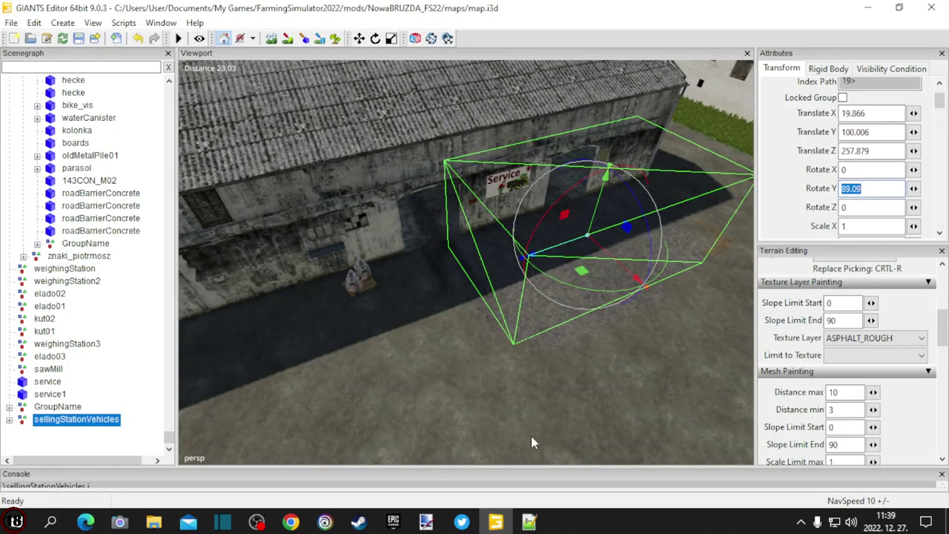
left_click(10, 419)
left_click(64, 433)
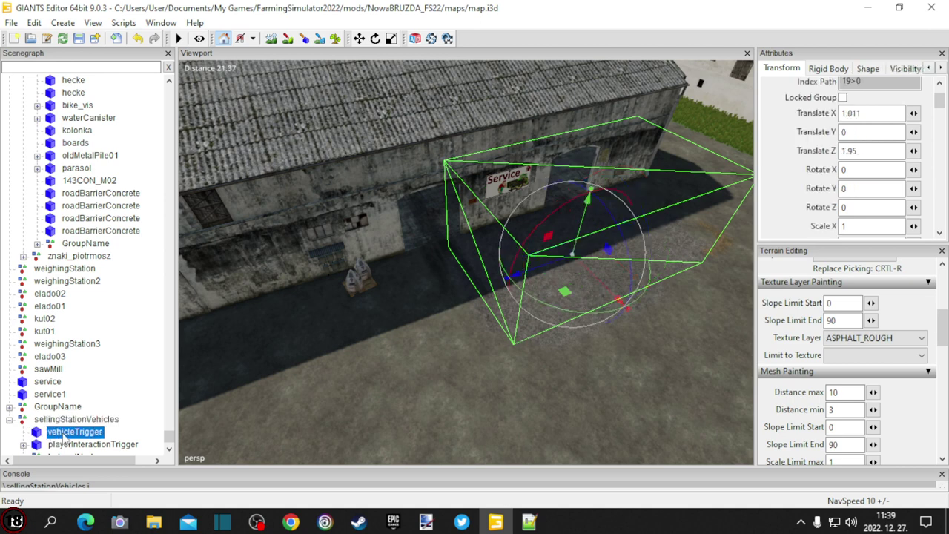
scroll(801, 187, "down", 6)
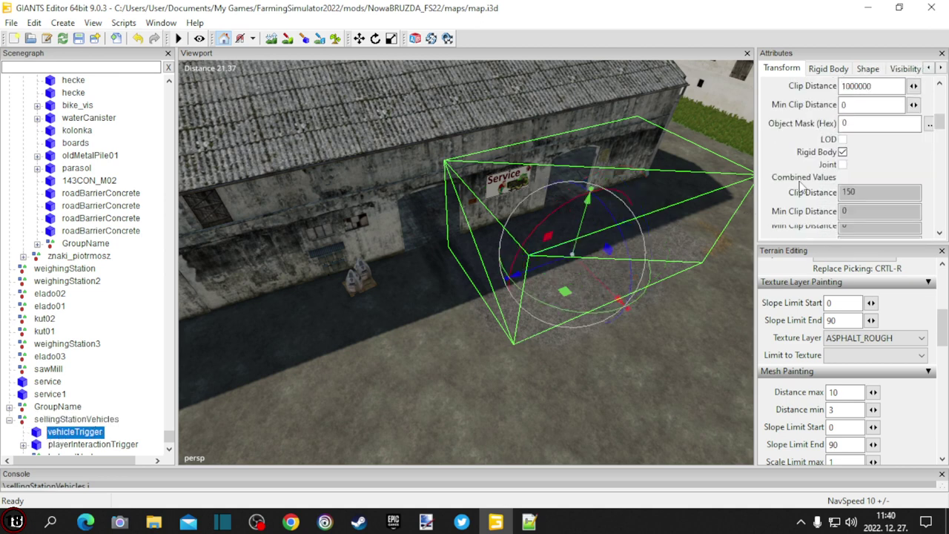
scroll(801, 187, "up", 3)
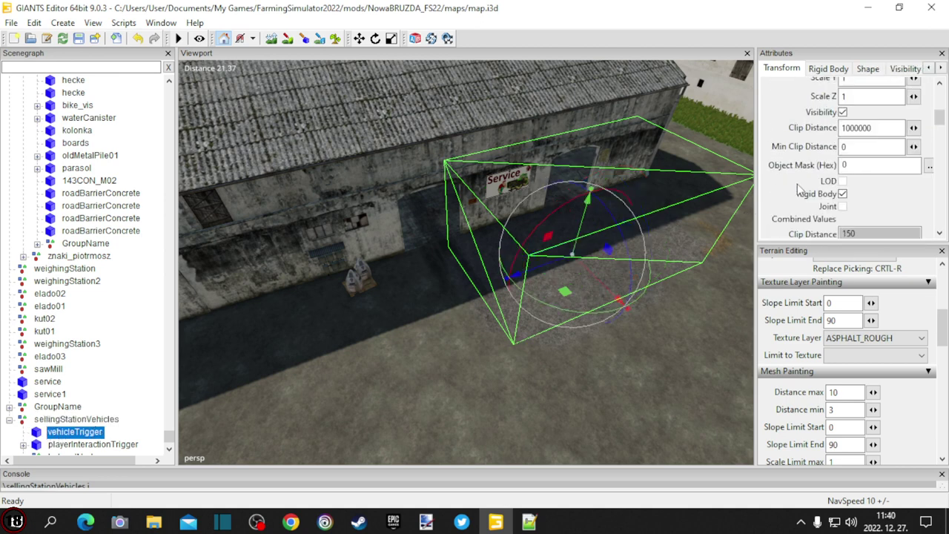
left_click(89, 444)
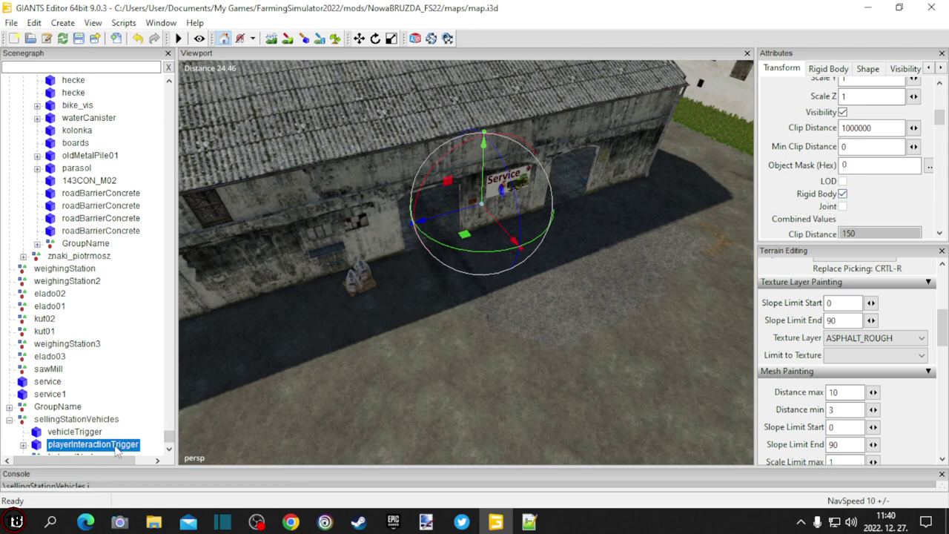
scroll(110, 430, "down", 2)
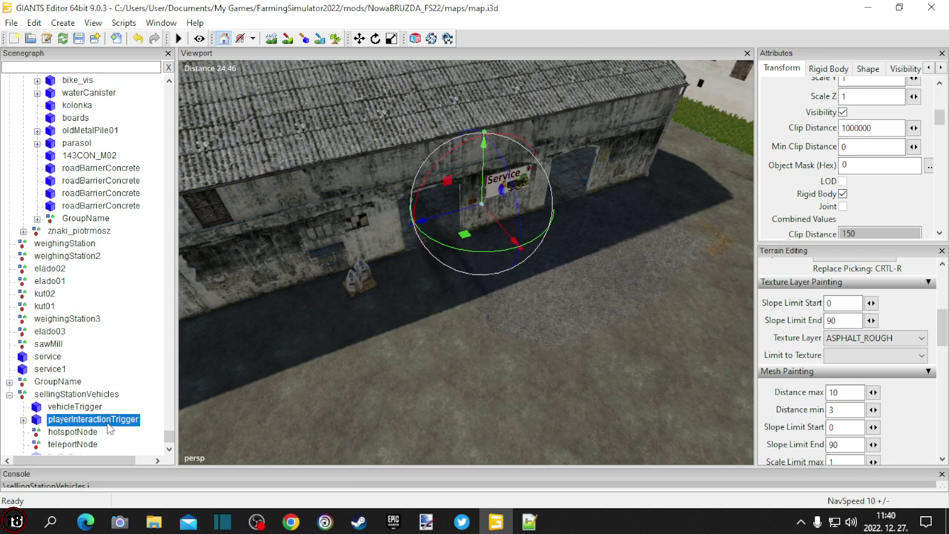
scroll(110, 427, "down", 2)
scroll(109, 430, "down", 1)
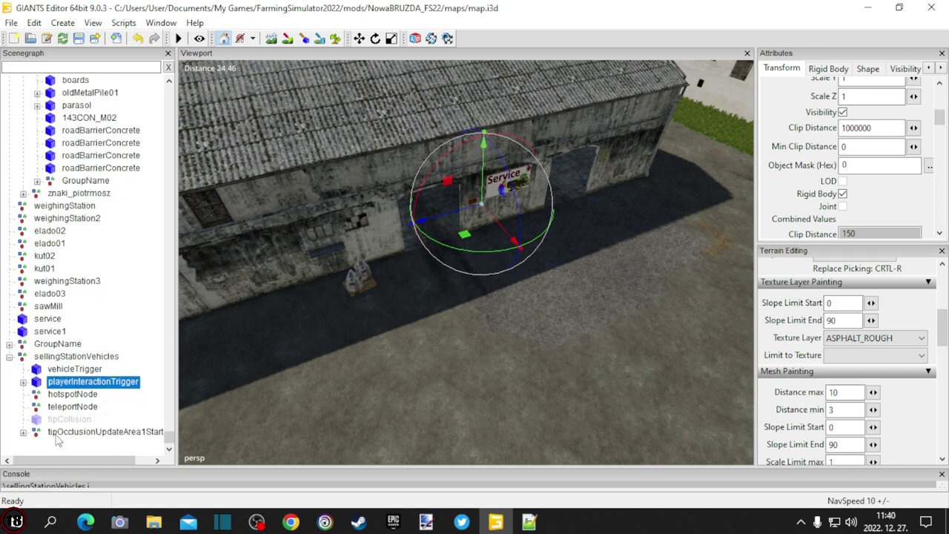
left_click(67, 420)
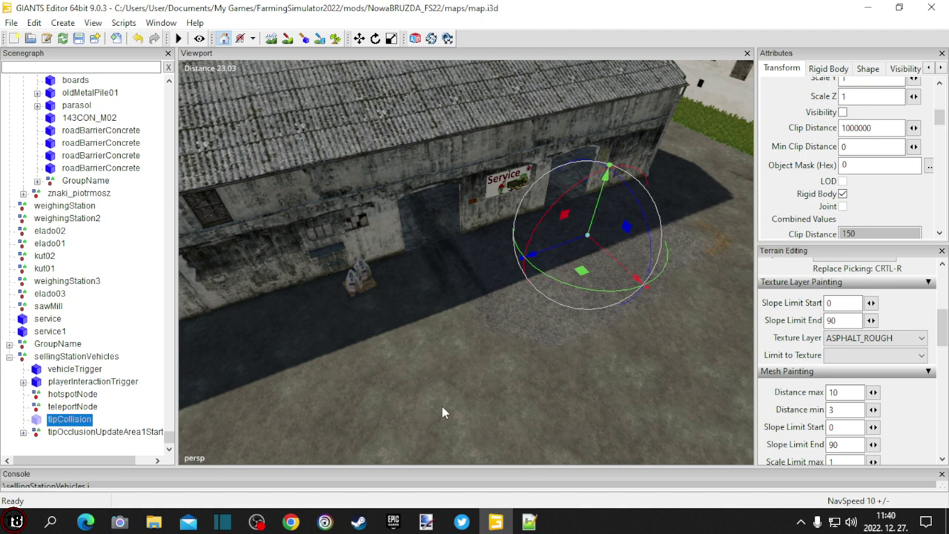
Save the map in GIANTS Editor.
mouse_move(502, 522)
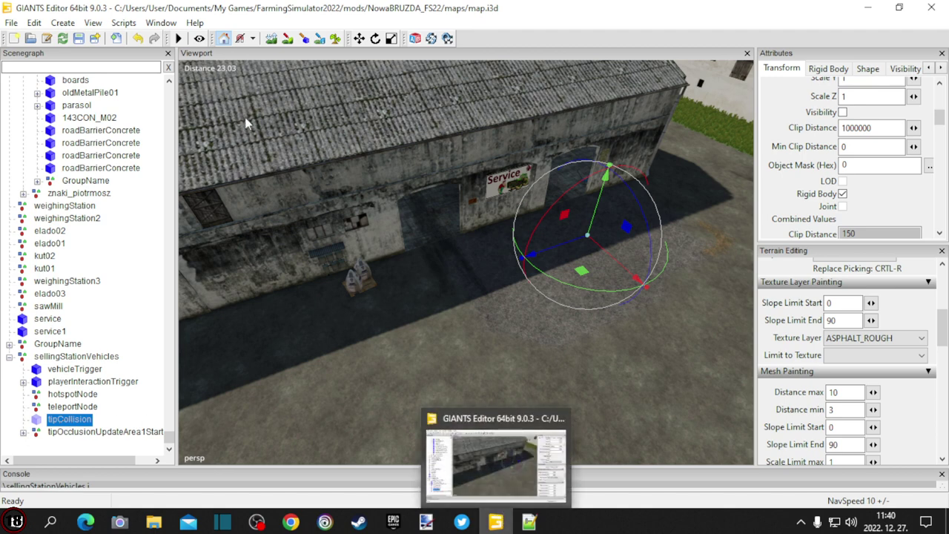
left_click(79, 39)
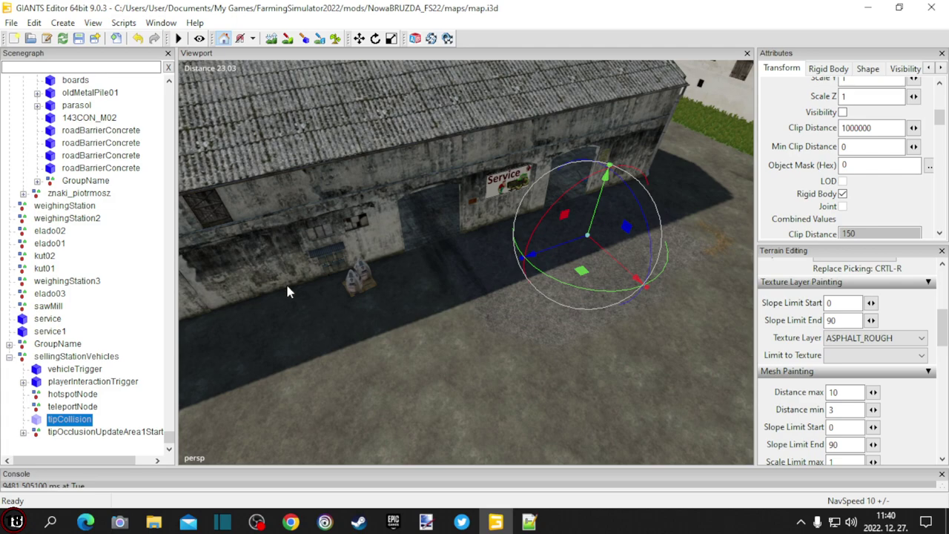
Open the file import for the fuel pump yard and look through the placeable folders in data/placeables/lizard.
left_click_drag(288, 292, 463, 151, "alt")
scroll(474, 145, "up", 5)
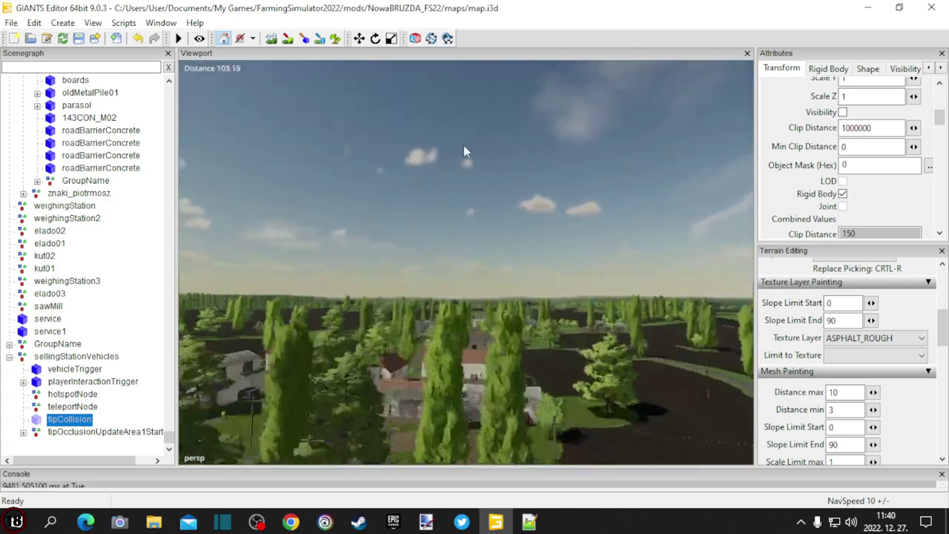
right_click_drag(463, 151, 386, 278)
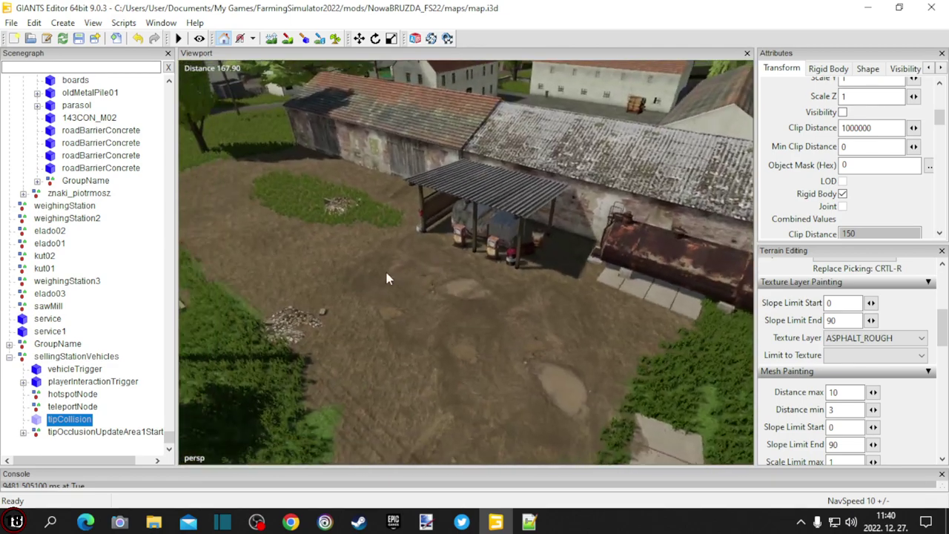
left_click(116, 38)
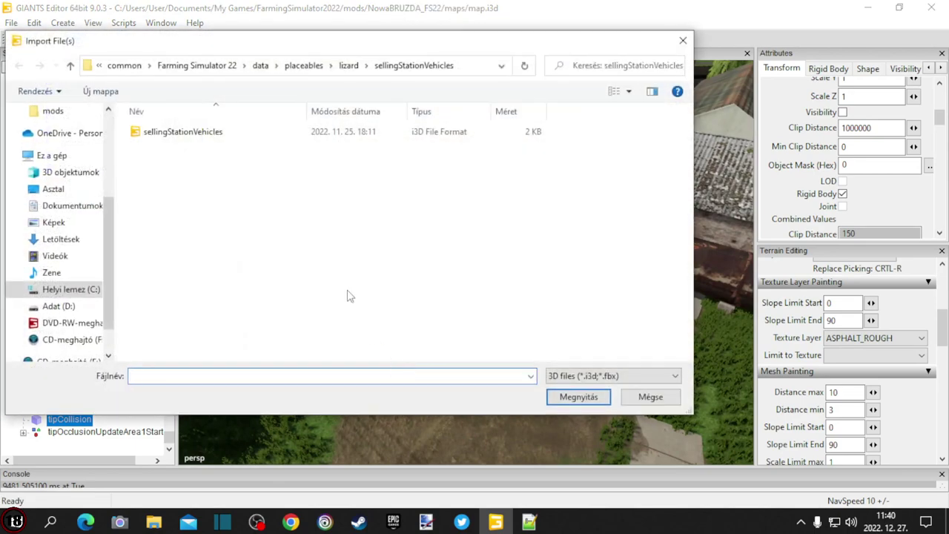
left_click(70, 65)
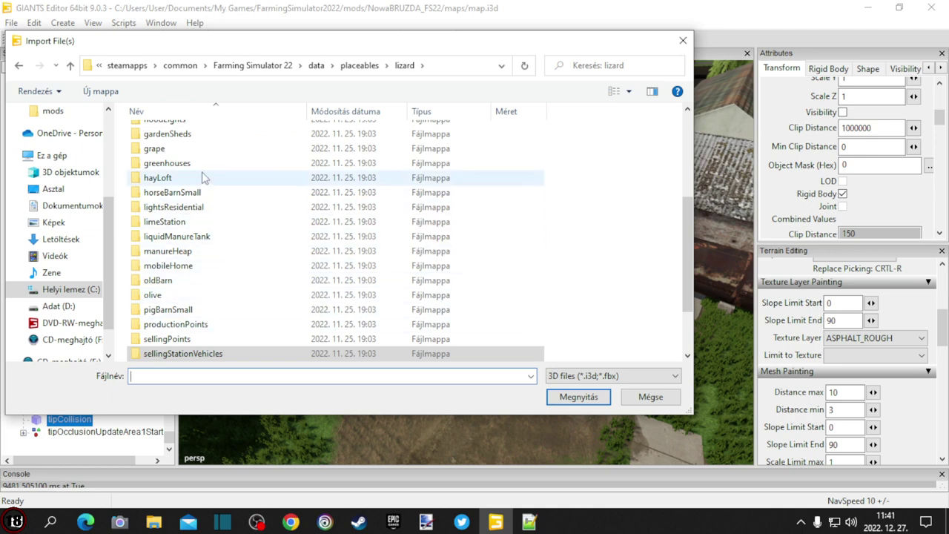
scroll(189, 149, "up", 1)
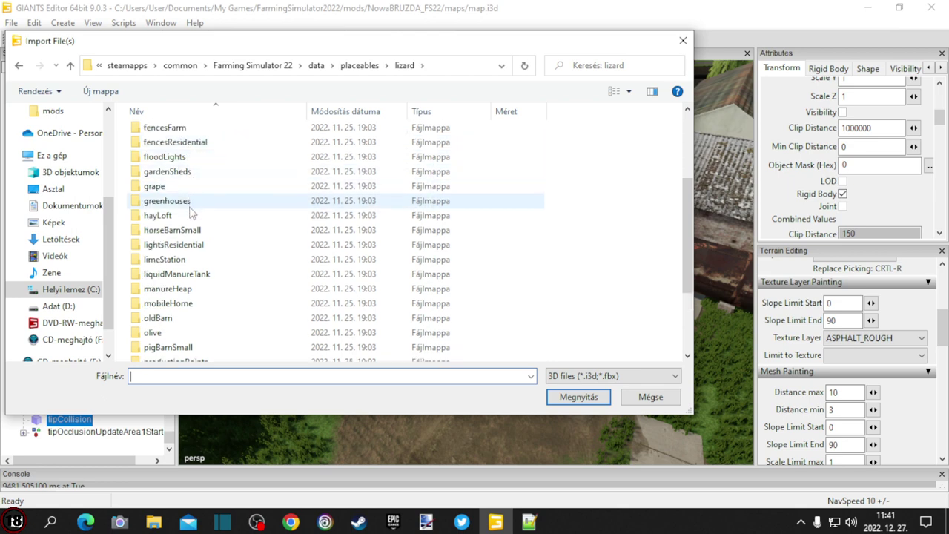
scroll(190, 213, "up", 2)
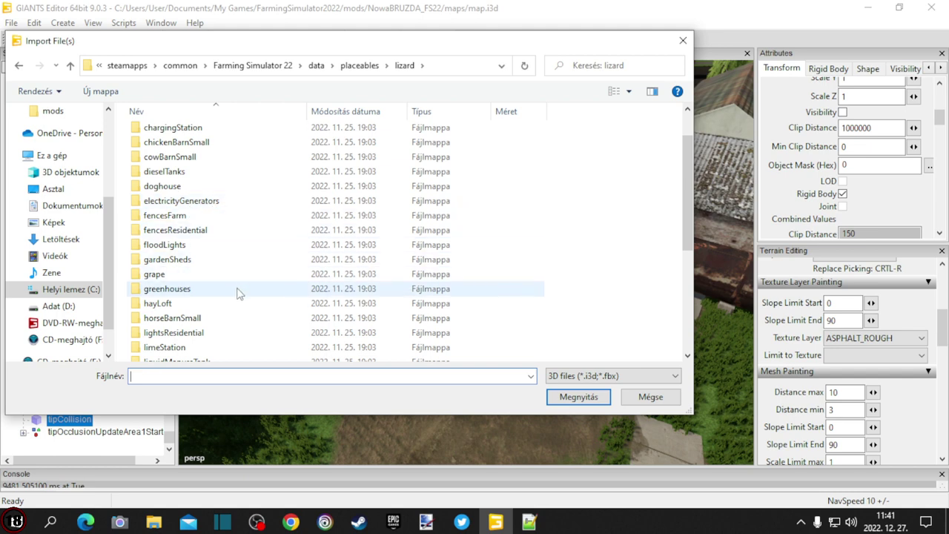
scroll(236, 293, "up", 1)
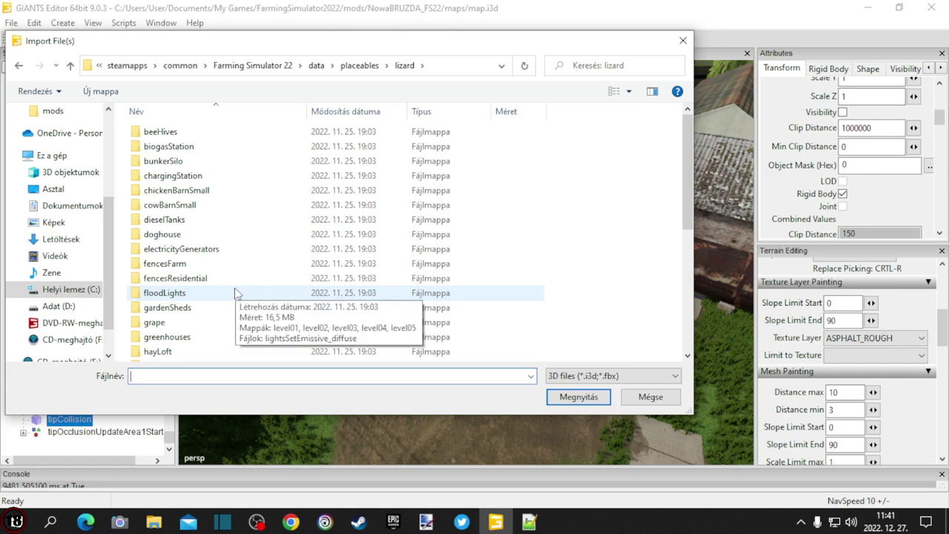
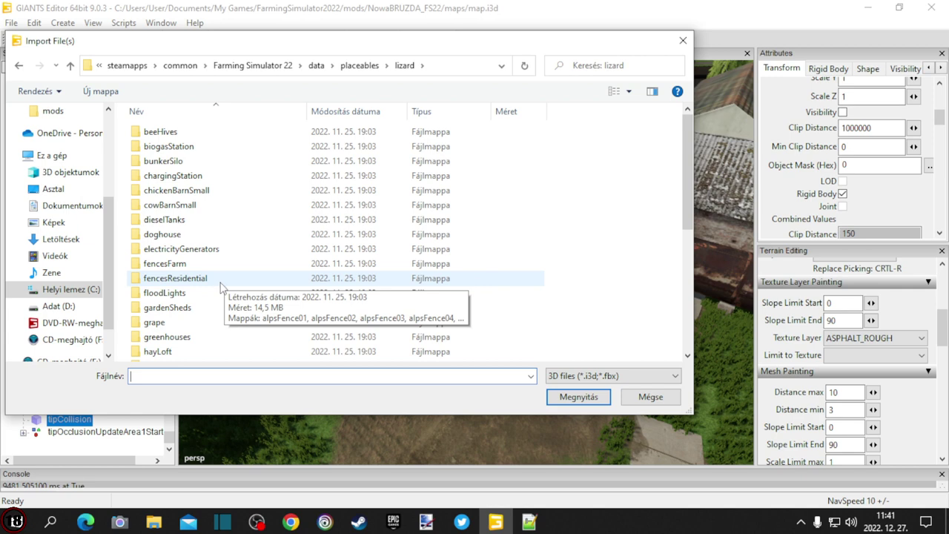
scroll(221, 286, "down", 1)
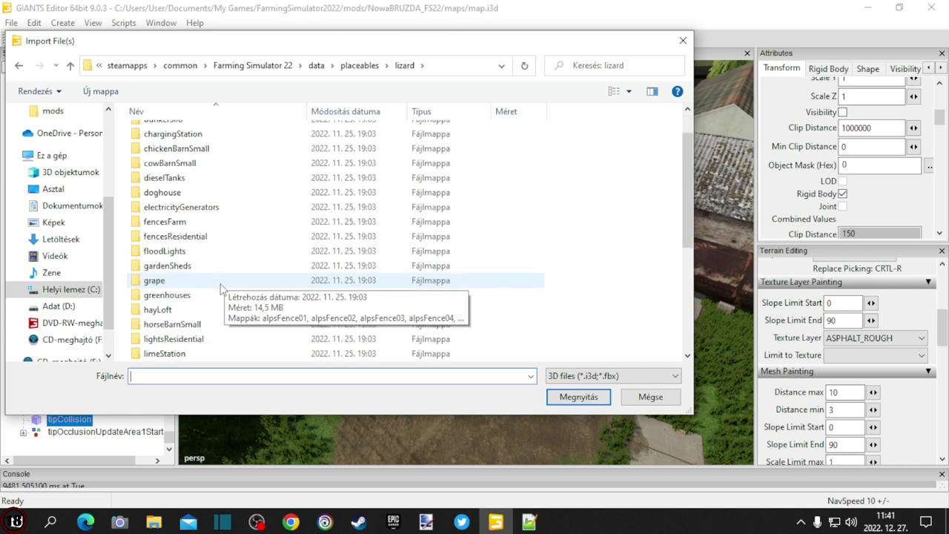
scroll(220, 286, "down", 1)
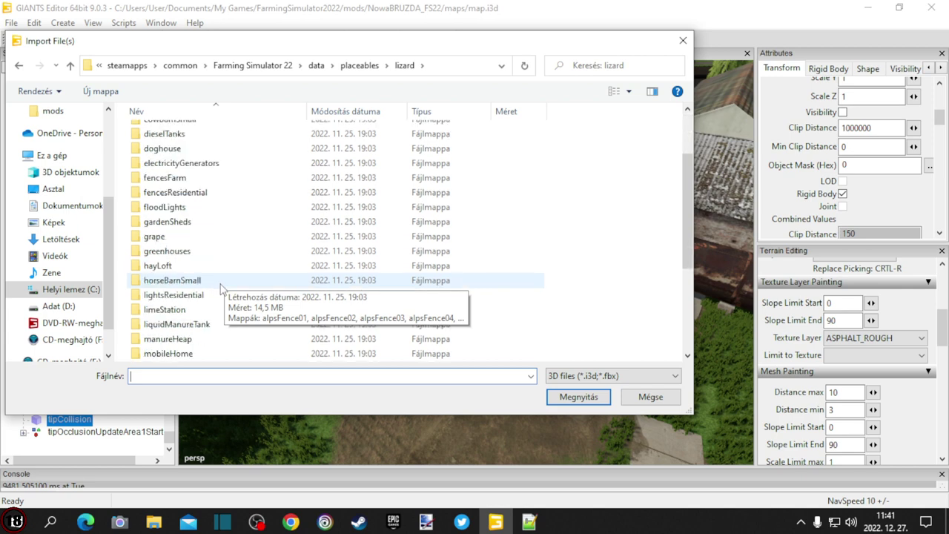
scroll(220, 286, "down", 1)
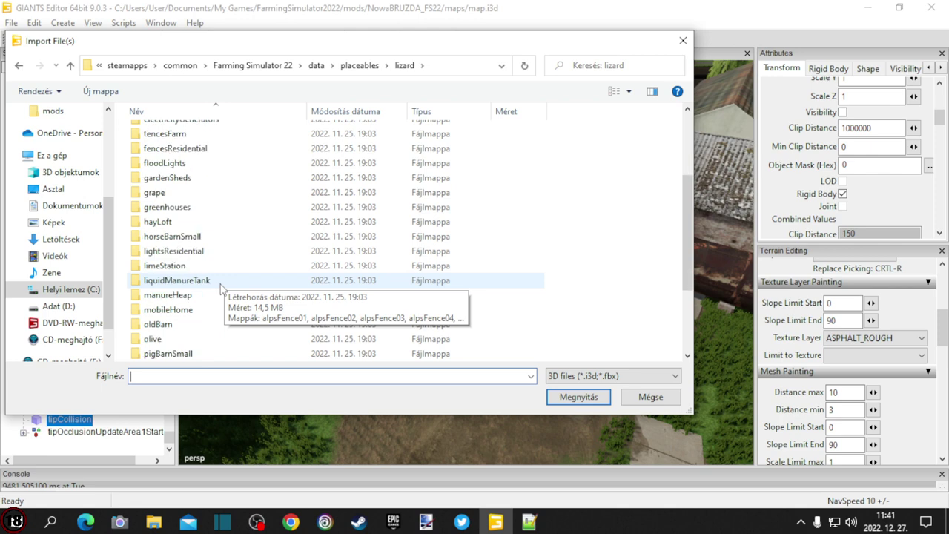
scroll(220, 286, "down", 1)
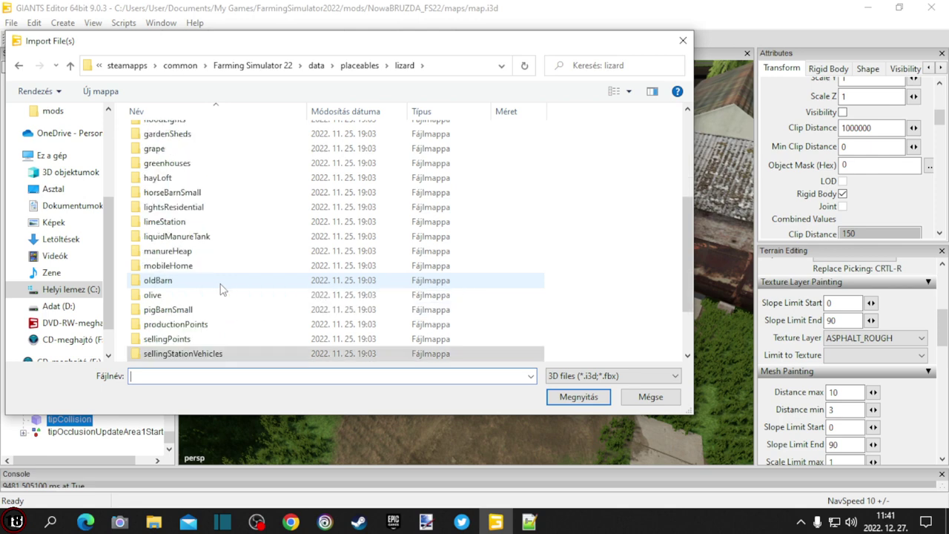
scroll(220, 287, "down", 2)
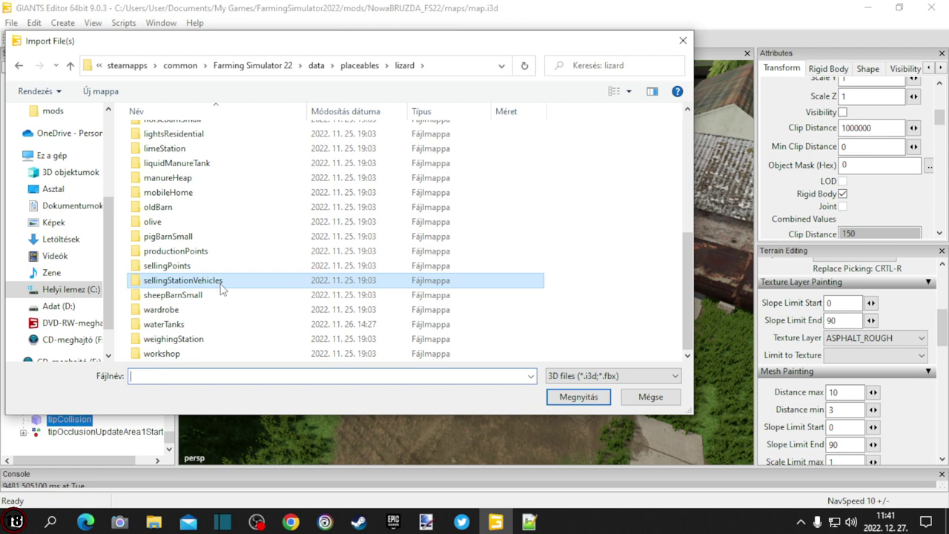
scroll(220, 288, "up", 1)
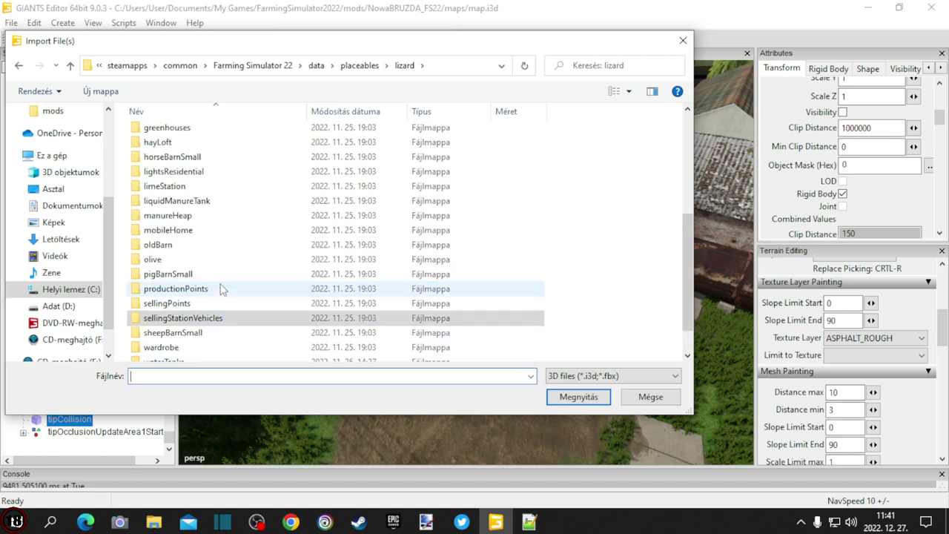
scroll(220, 288, "up", 2)
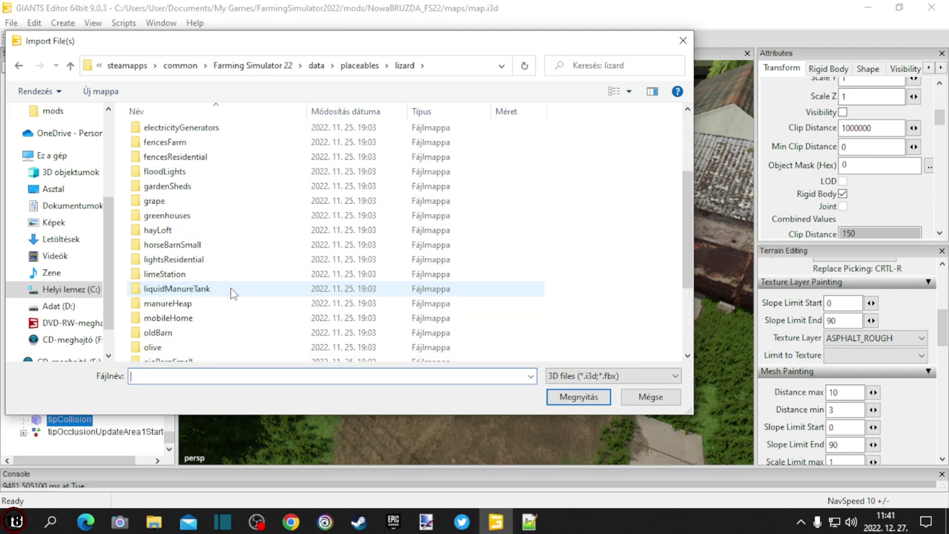
scroll(232, 282, "up", 2)
scroll(232, 282, "up", 1)
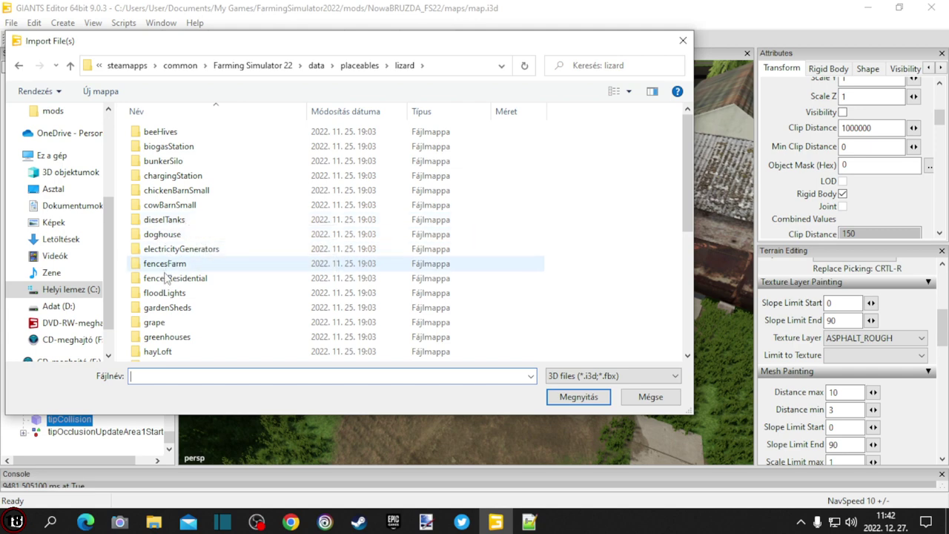
Import the gasStation i3D file from data/placeables/mapFR/gasStation into the map.
left_click(19, 65)
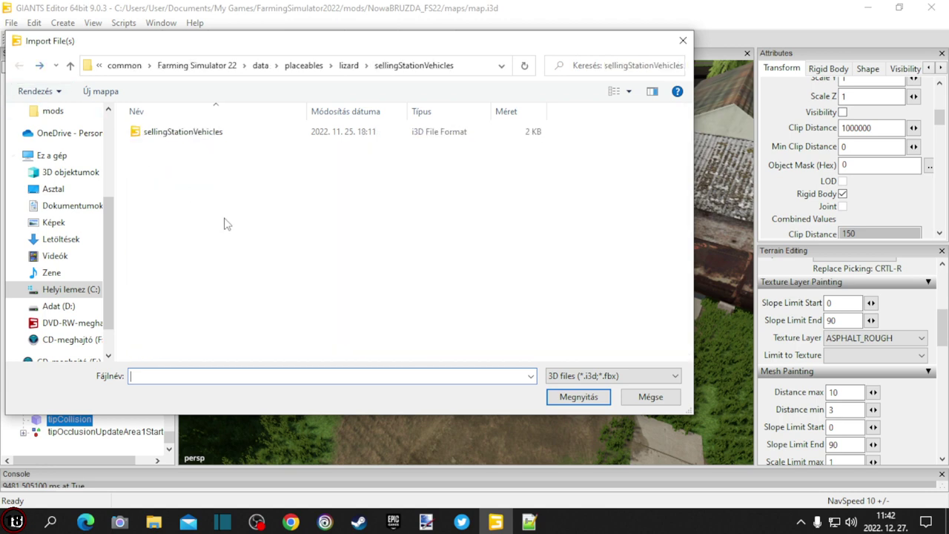
left_click(69, 66)
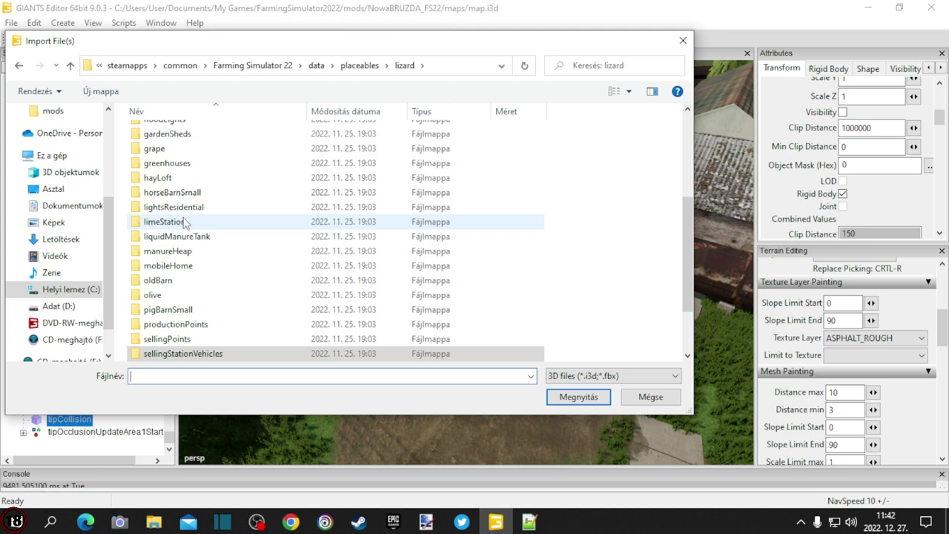
left_click(70, 66)
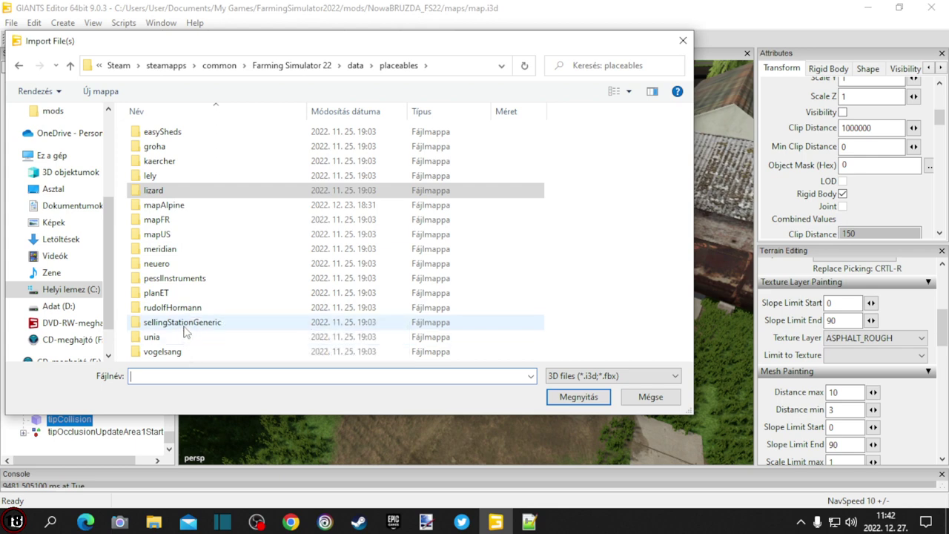
left_click(178, 224)
double_click(179, 224)
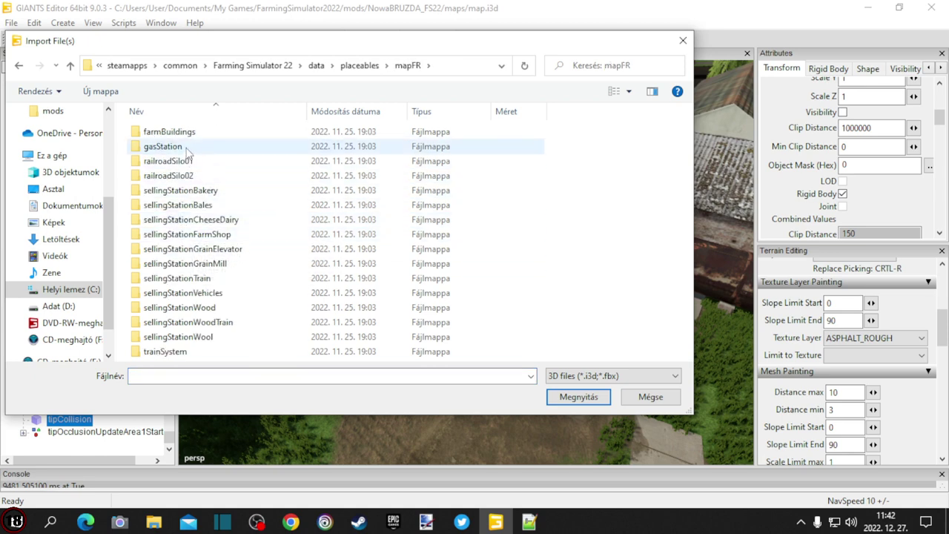
double_click(165, 146)
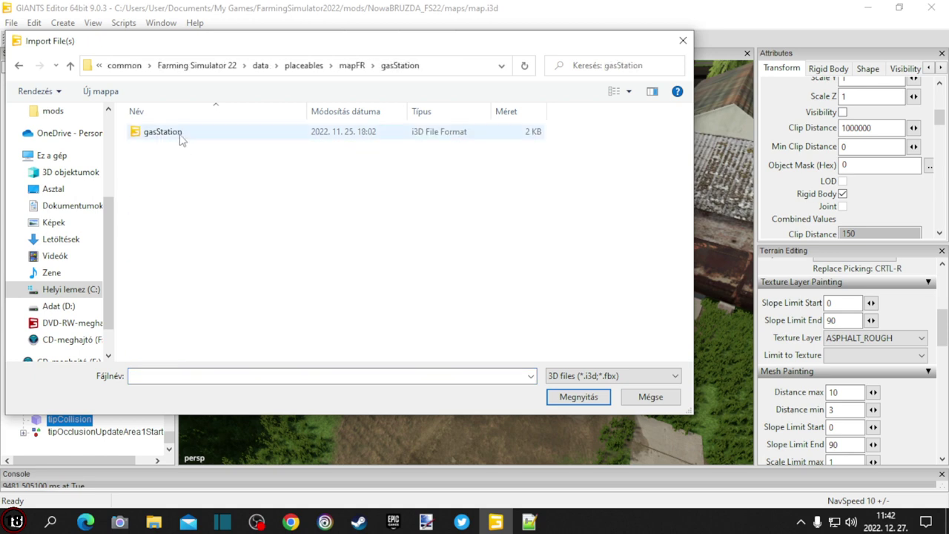
left_click(180, 140)
double_click(181, 140)
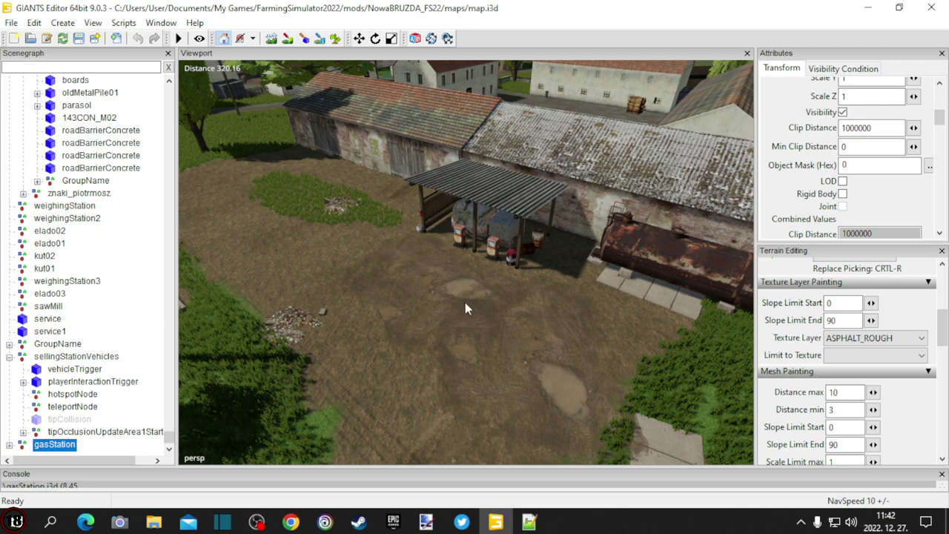
Place the gasStation group on the ground before the fuel pump shelter and rotate it so its trigger box runs along the building.
key("ctrl+b")
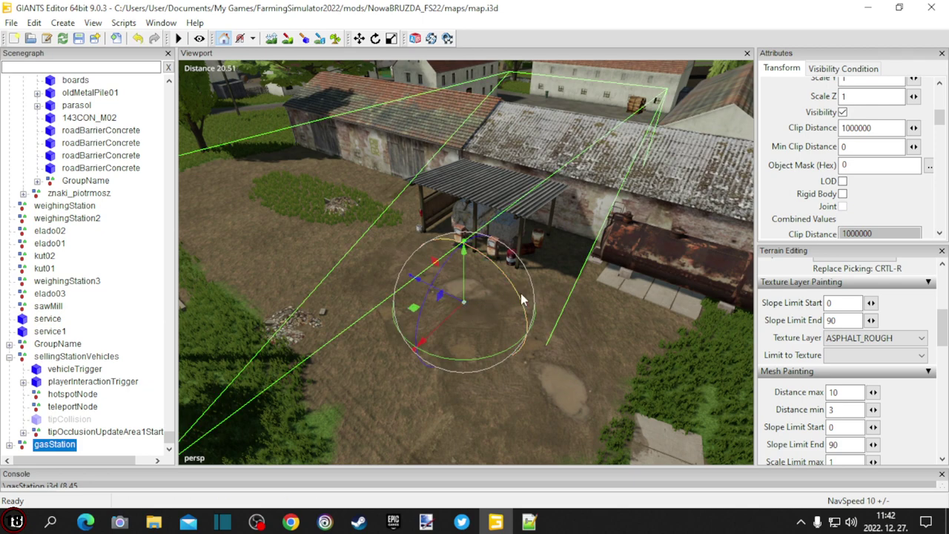
left_click_drag(567, 291, 499, 312, "alt")
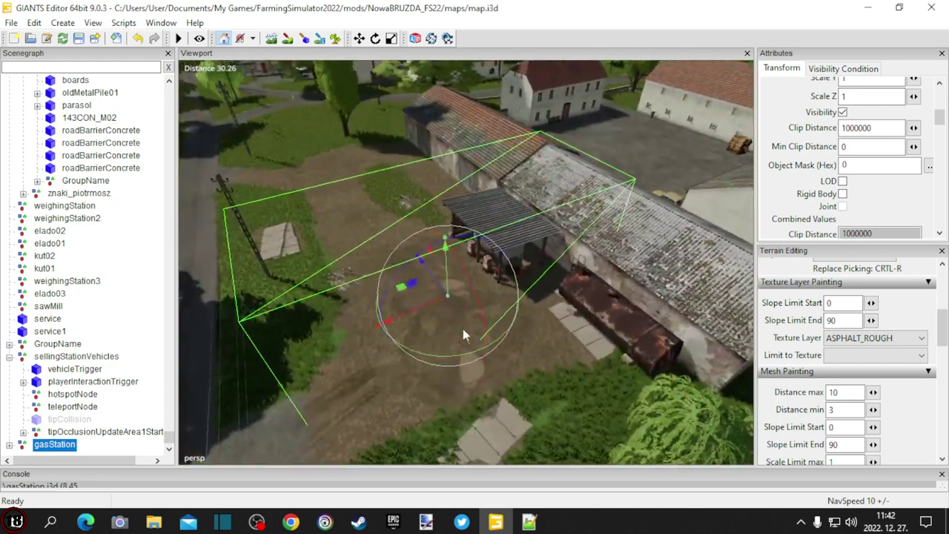
left_click_drag(458, 351, 568, 282, "alt")
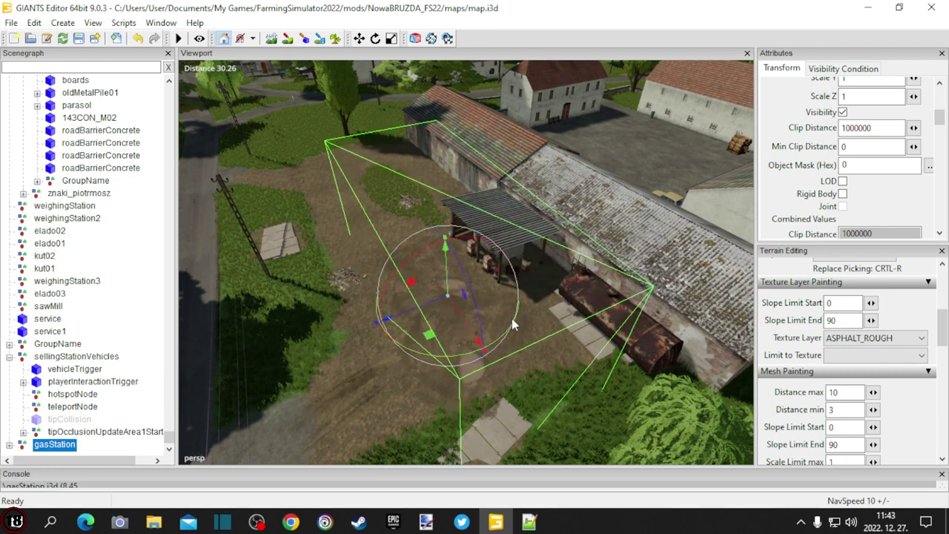
left_click_drag(457, 317, 443, 263)
Move the gasStation group closer to the pump shelter and check the trigger box's coverage from several sides.
left_click_drag(547, 315, 567, 317, "alt")
middle_click_drag(568, 318, 494, 317)
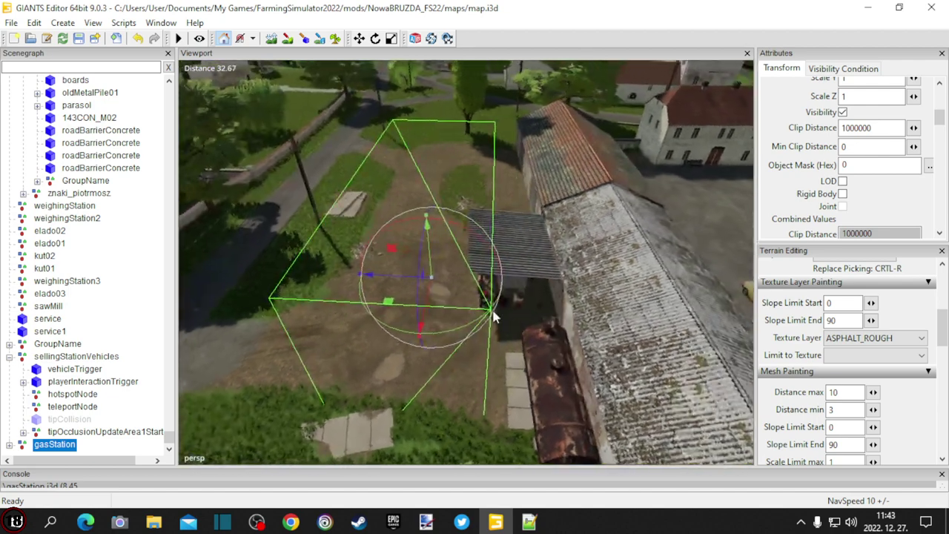
left_click_drag(378, 277, 412, 275)
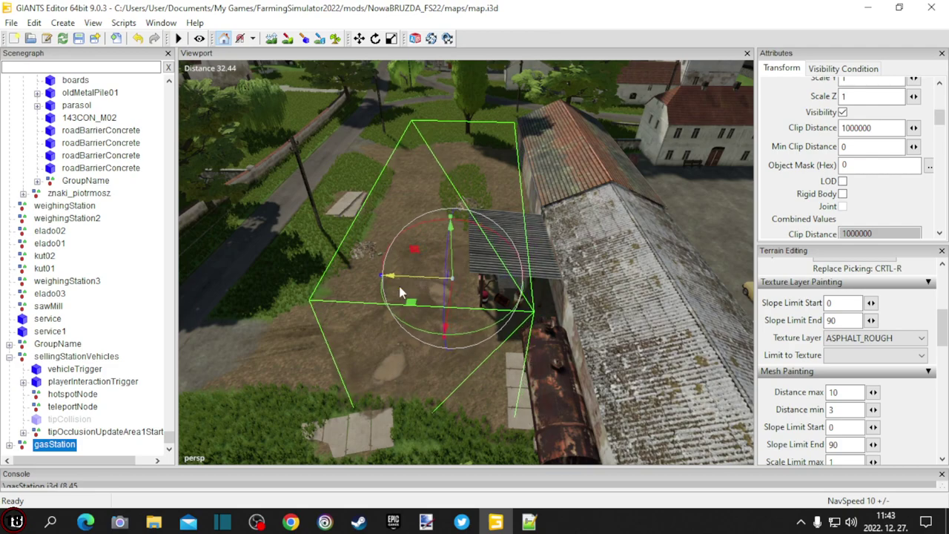
left_click_drag(321, 323, 407, 337, "alt")
middle_click_drag(407, 338, 596, 339)
key("d")
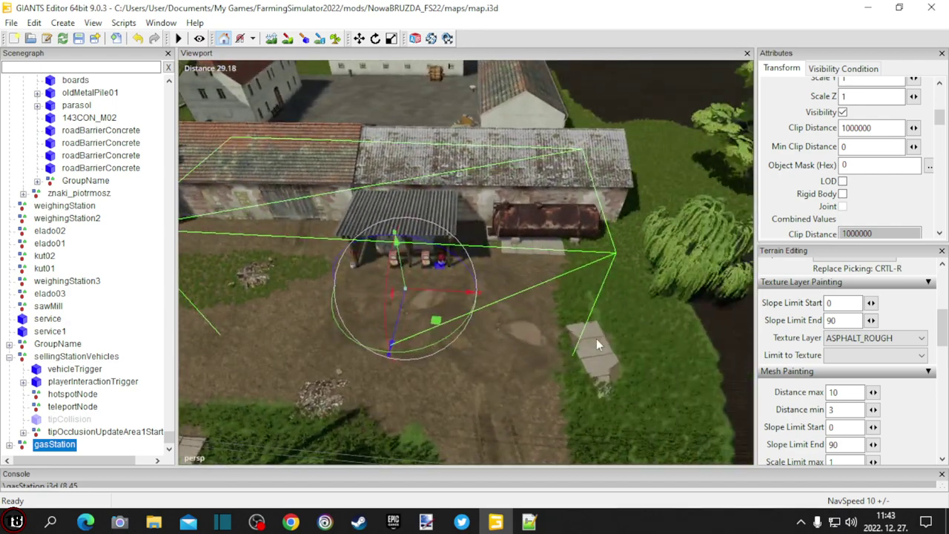
middle_click_drag(508, 361, 313, 361)
scroll(92, 379, "down", 1)
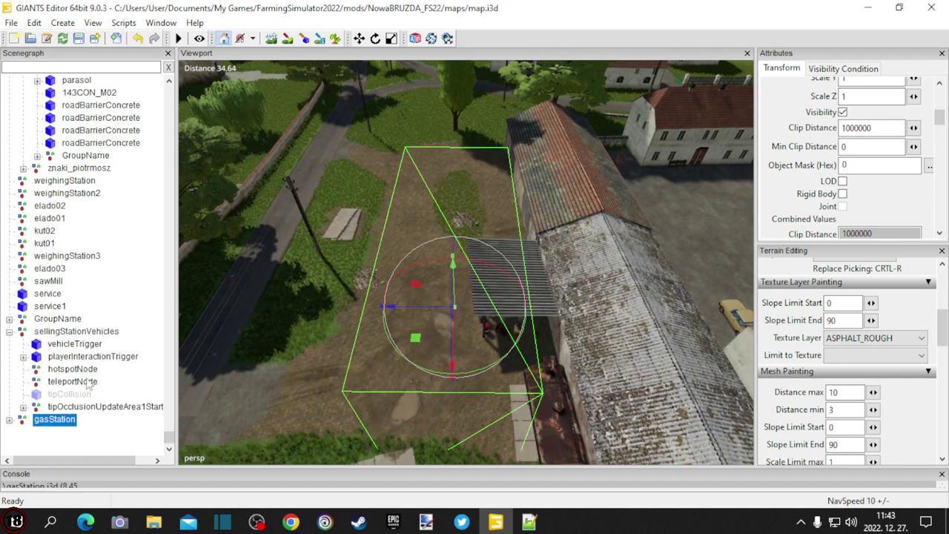
Select the gasStationTrigger node inside the gasStation group and rotate it slightly to align its box with the building.
left_click(9, 419)
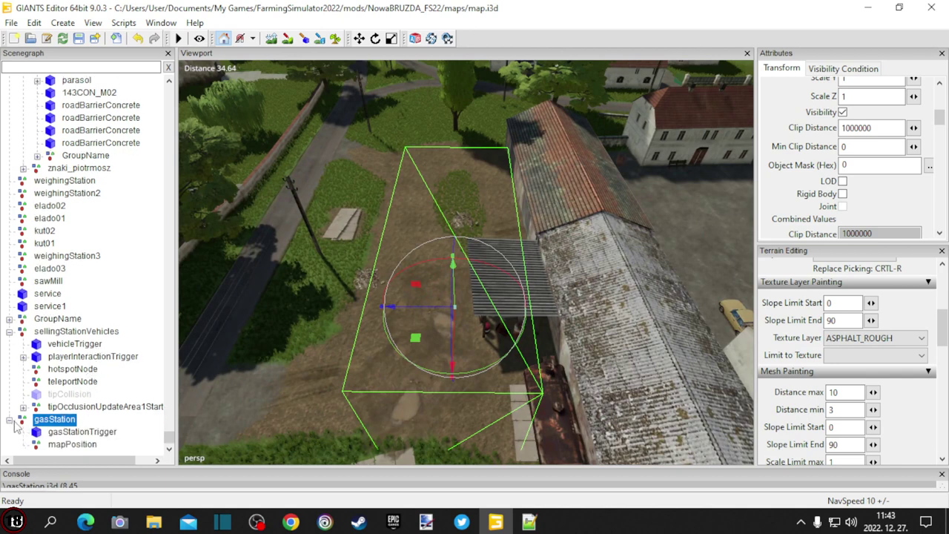
left_click(94, 432)
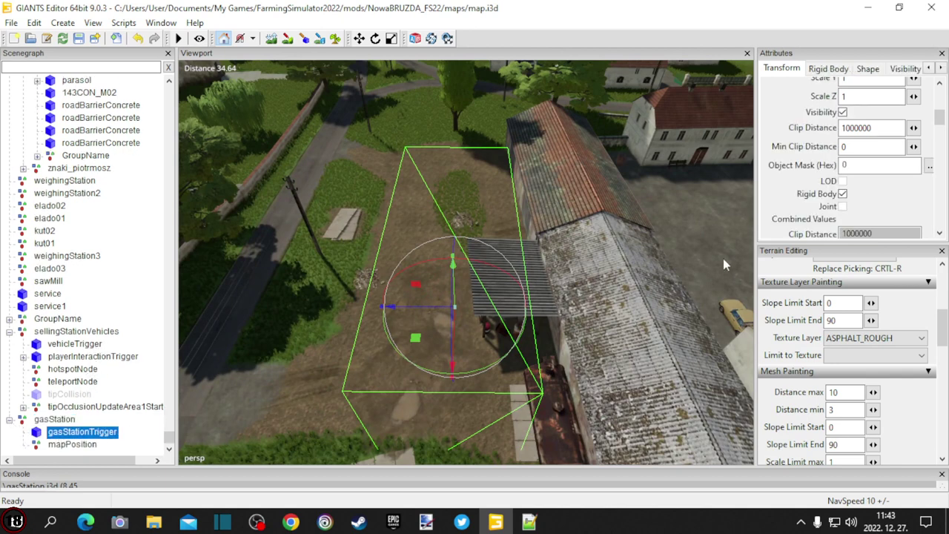
scroll(95, 421, "down", 1)
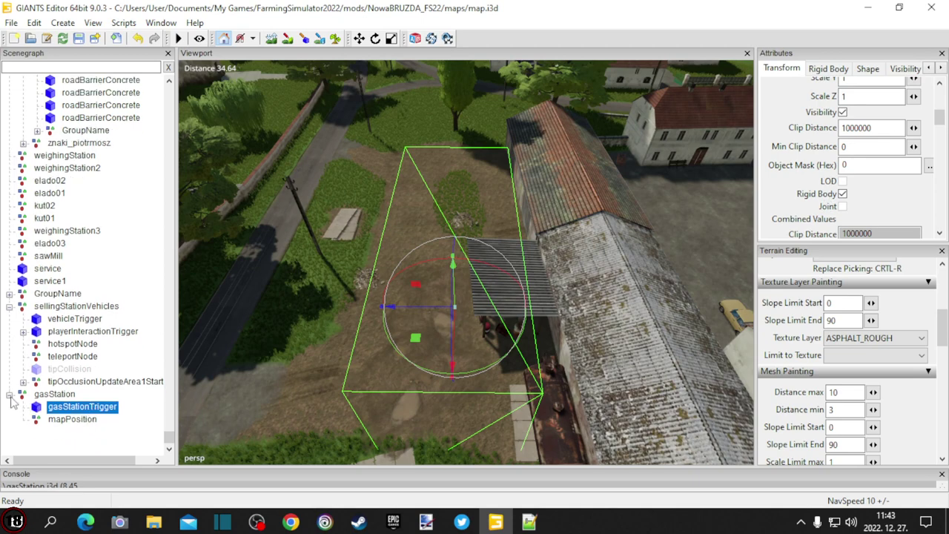
left_click(9, 395)
middle_click_drag(321, 375, 336, 385, "alt")
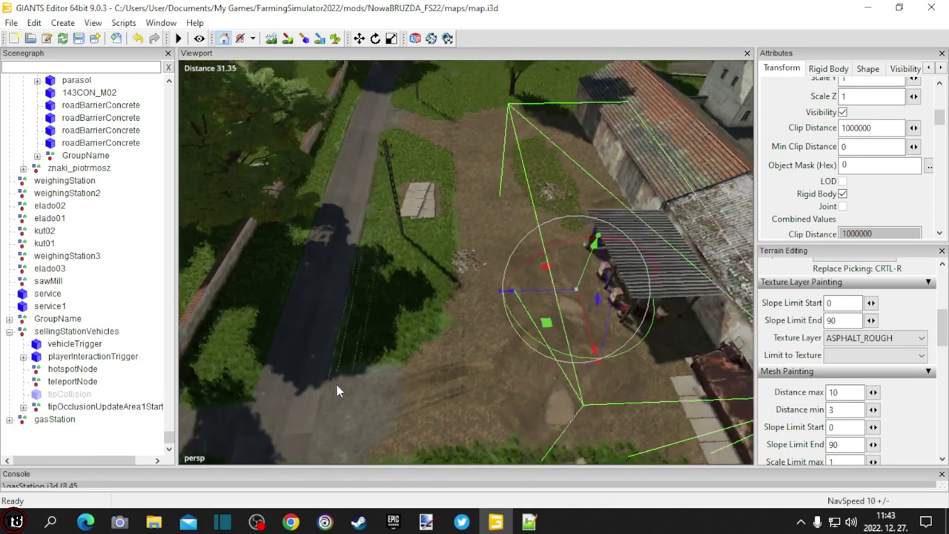
left_click_drag(337, 384, 520, 381, "alt")
right_click_drag(519, 385, 336, 343)
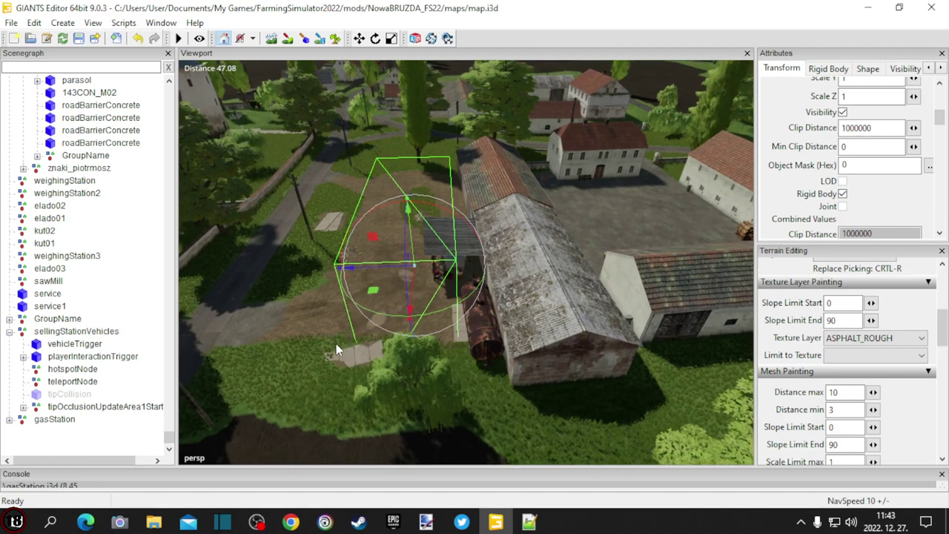
left_click_drag(399, 316, 402, 316)
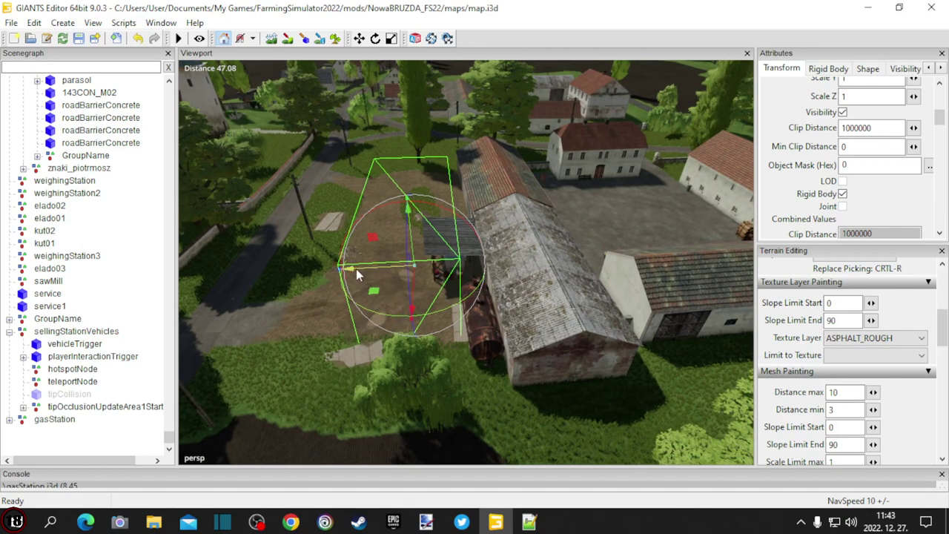
Shift the gasStationTrigger box slightly away from the building and check its coverage around the pump shelter.
left_click_drag(356, 269, 486, 310)
scroll(486, 310, "up", 3)
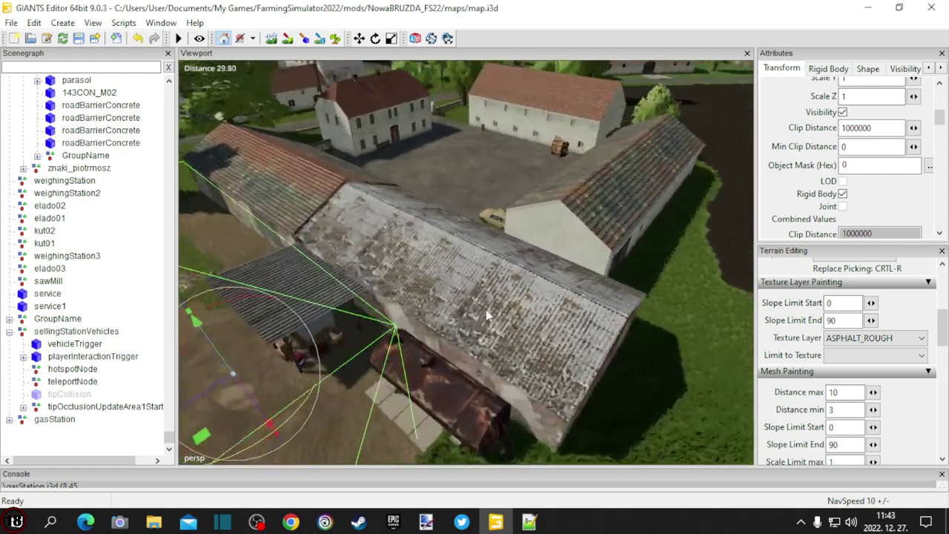
right_click_drag(487, 315, 351, 286)
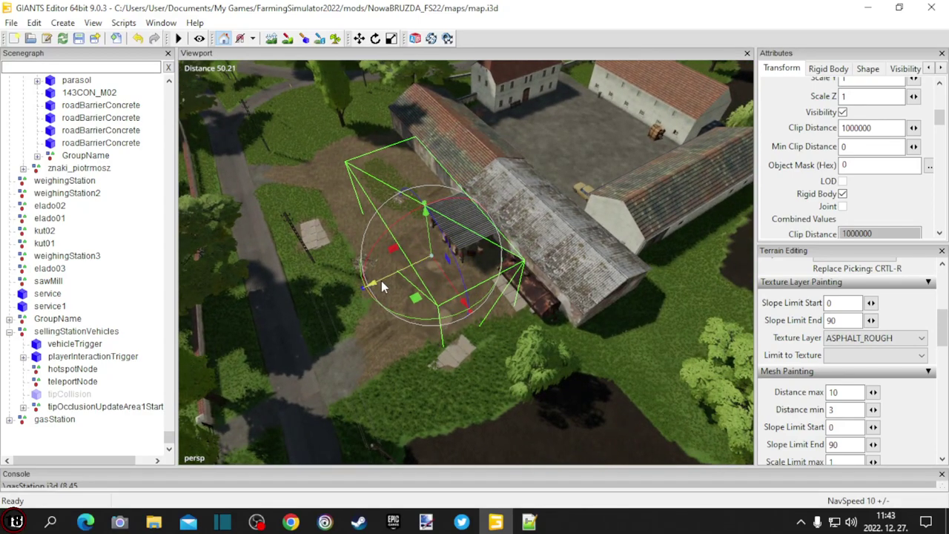
left_click_drag(381, 280, 366, 289)
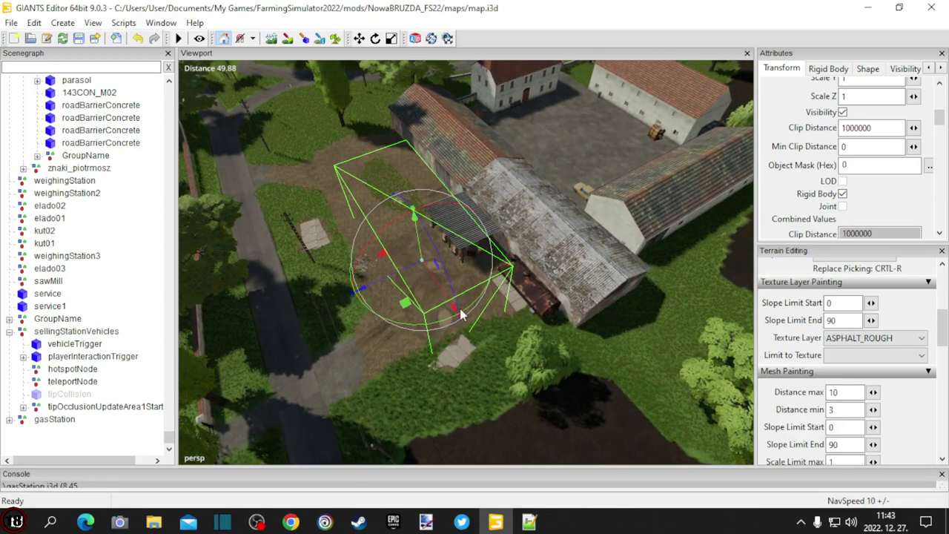
left_click_drag(460, 309, 415, 321, "alt")
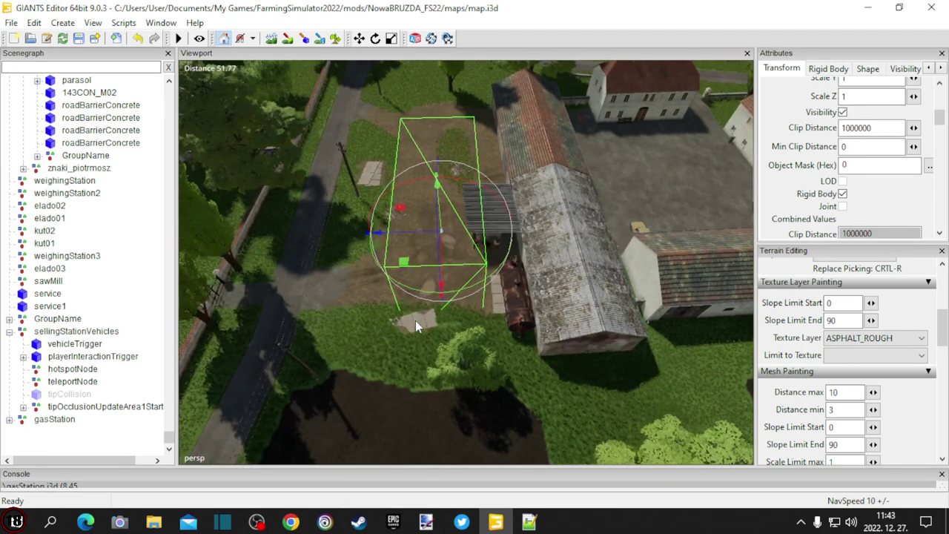
left_click_drag(390, 355, 426, 353, "alt")
scroll(350, 355, "up", 3)
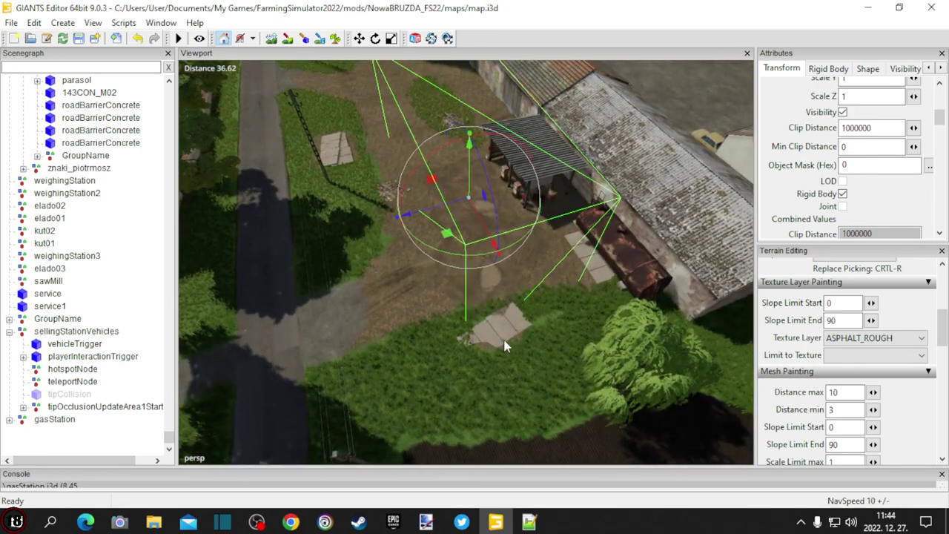
scroll(793, 208, "up", 3)
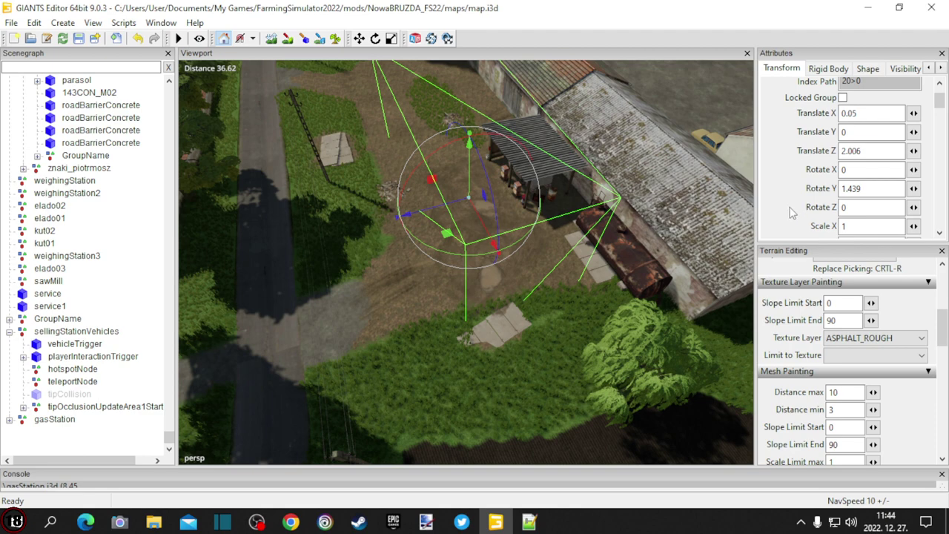
Switch to placeables.xml in Notepad++ and duplicate the lizard sellingStationVehicles entry onto a new line directly below it.
left_click(528, 523)
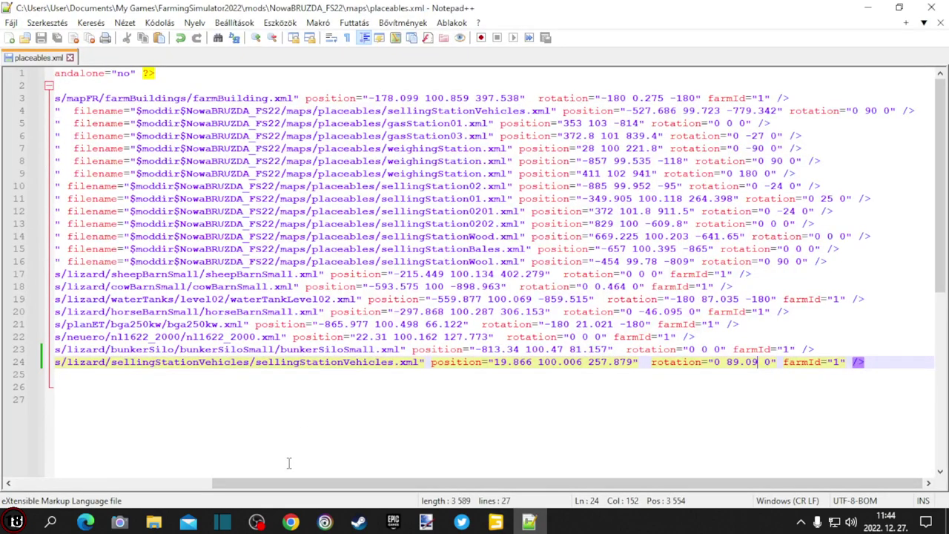
left_click_drag(303, 487, 102, 487)
left_click(16, 364)
key("ctrl+c")
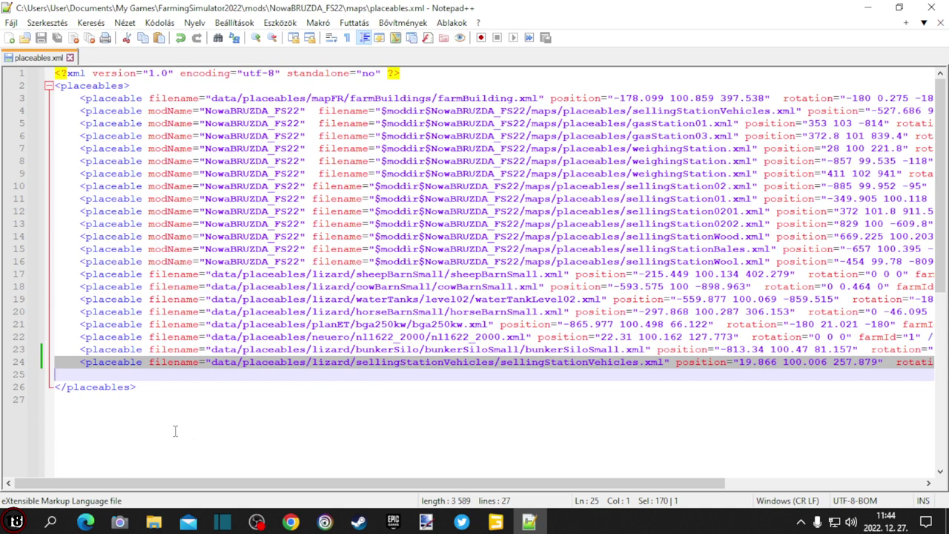
left_click_drag(259, 480, 632, 449)
left_click(730, 424)
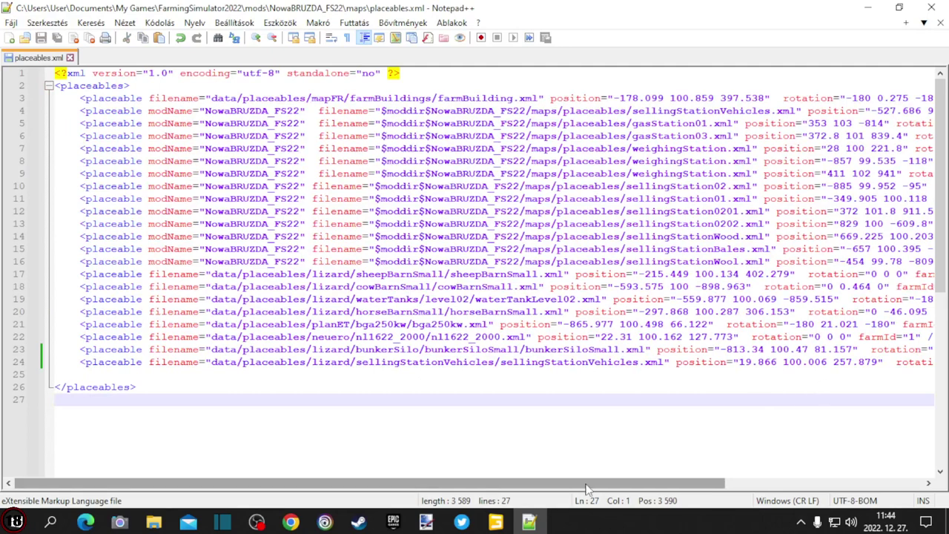
left_click_drag(603, 482, 829, 460)
left_click(869, 361)
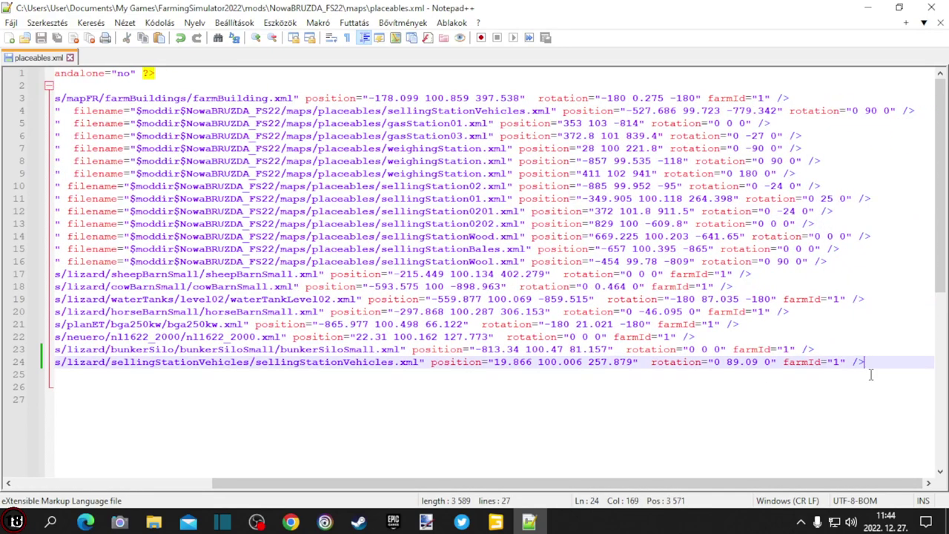
key("Return")
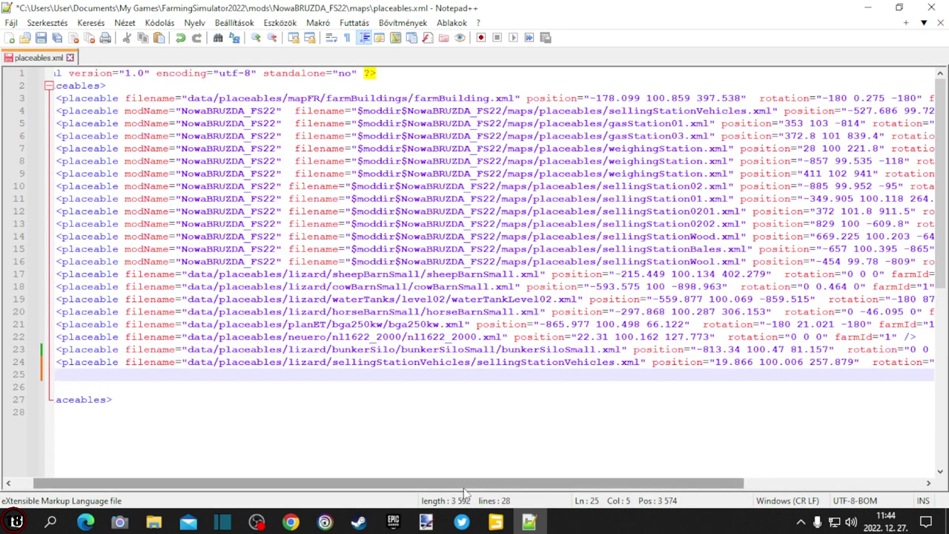
left_click_drag(468, 484, 450, 484)
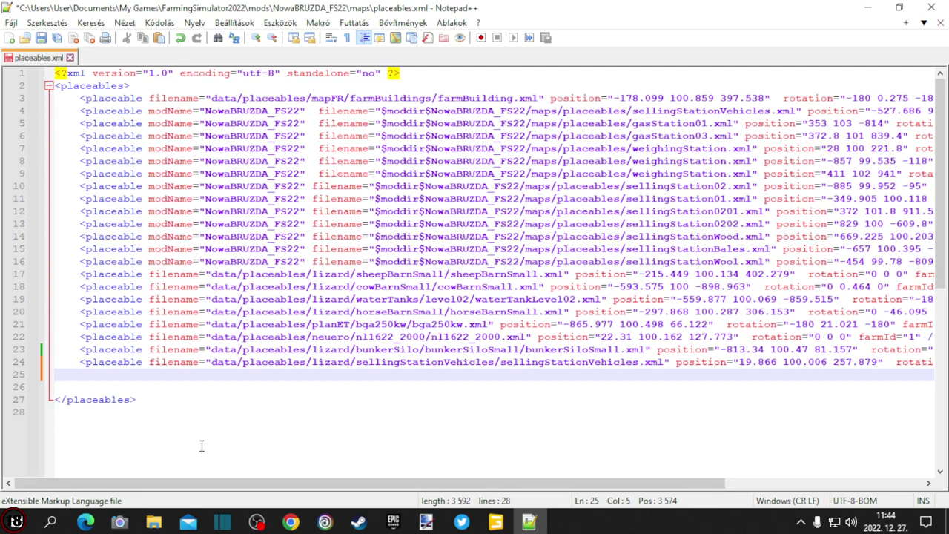
key("ctrl+v")
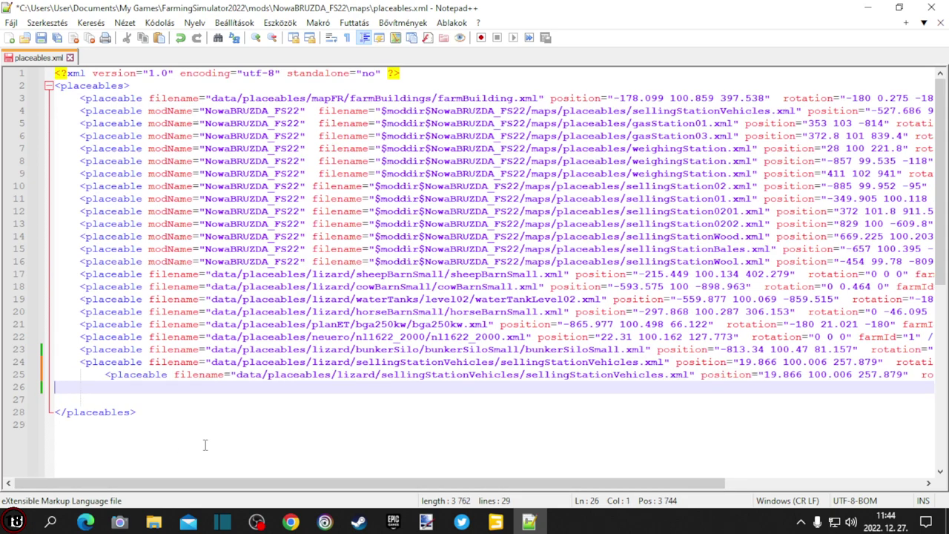
Remove the extra indentation from the duplicated sellingStationVehicles entry so it lines up with the other placeable lines.
left_click(100, 374)
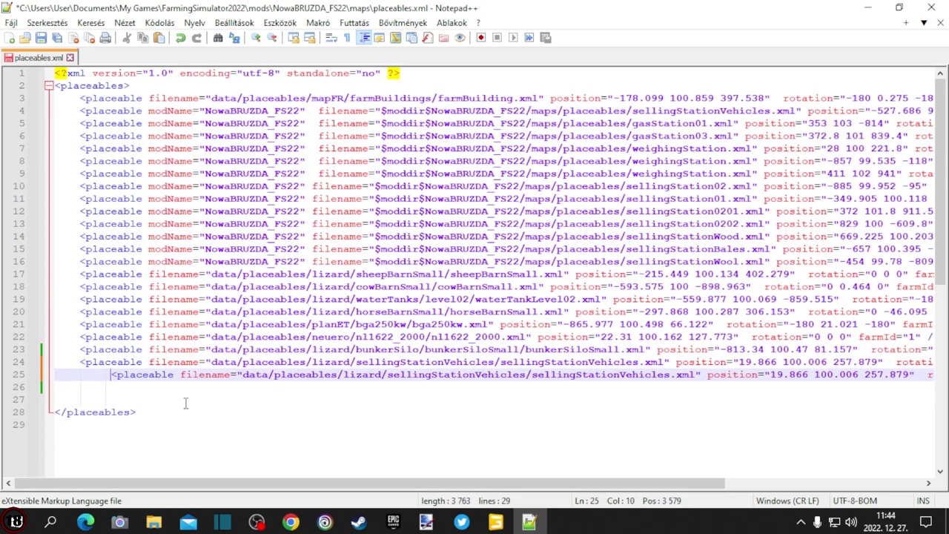
key("BackSpace")
key("BackSpace")
key("BackSpace")
key("BackSpace")
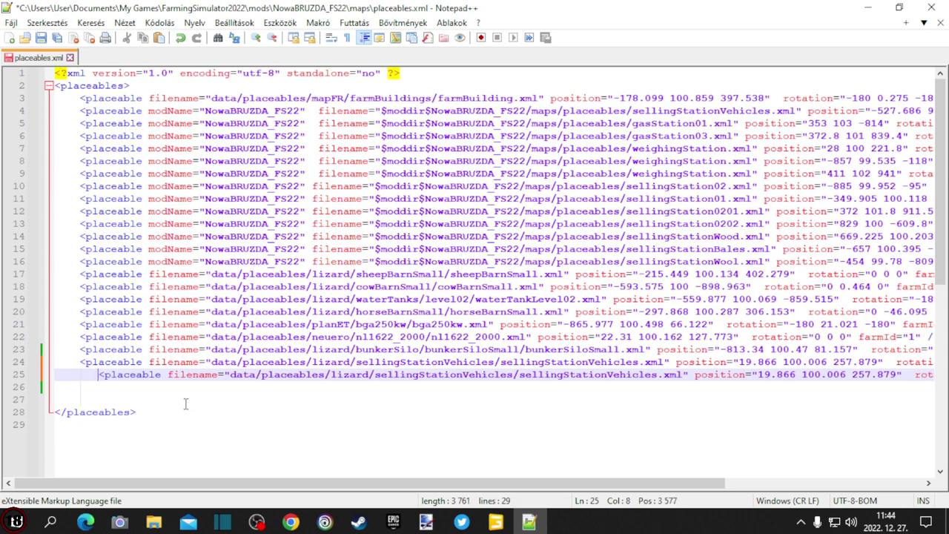
key("BackSpace")
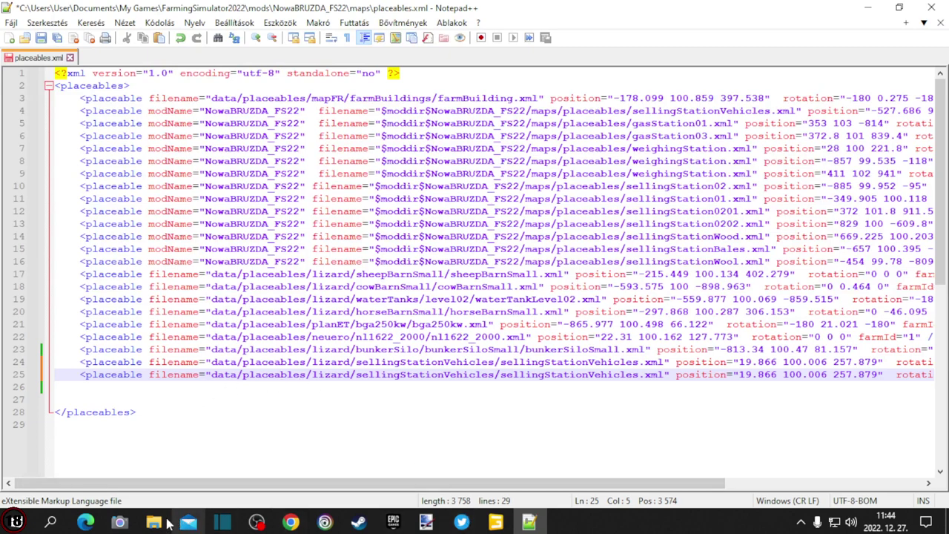
Switch to File Explorer and locate the gasStation folder under data/placeables/mapFR in the game's installation directory.
mouse_move(174, 502)
left_click(194, 474)
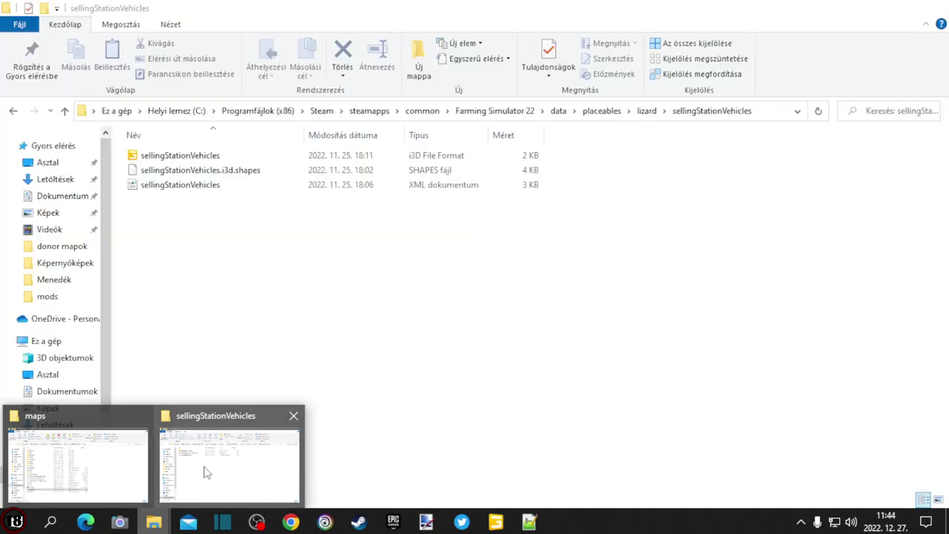
left_click(177, 188)
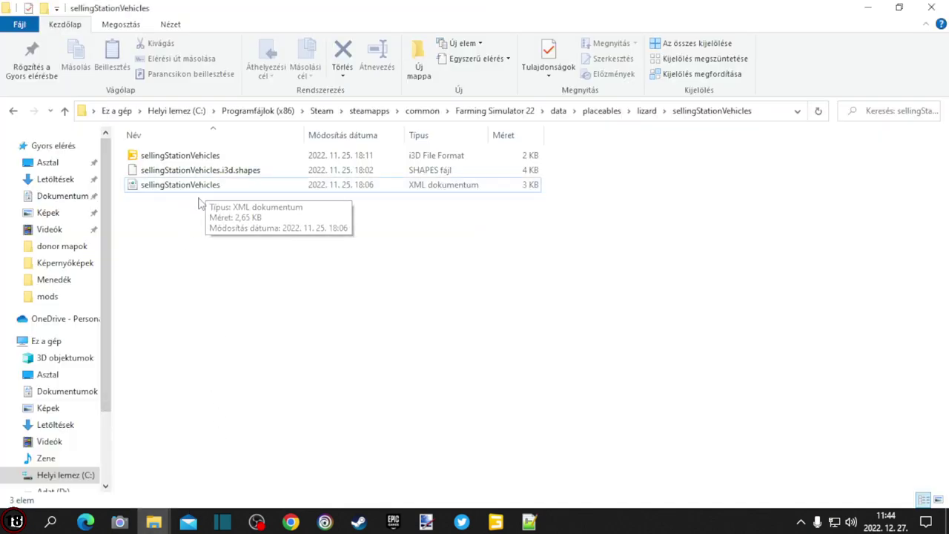
left_click(65, 111)
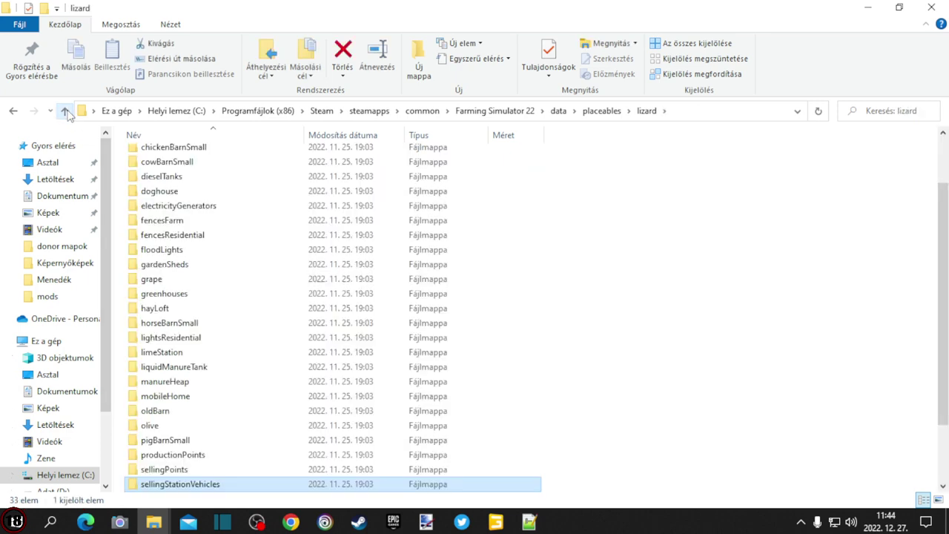
left_click(66, 111)
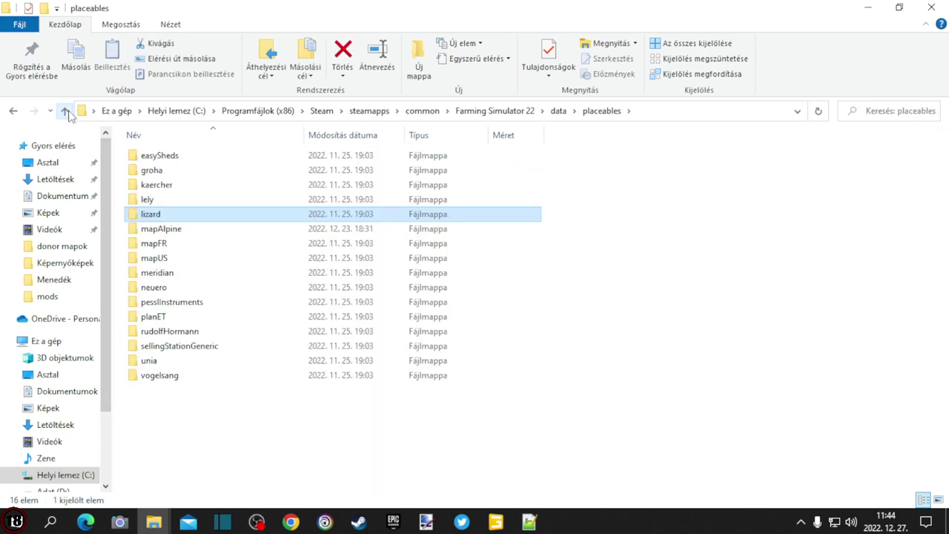
left_click(65, 111)
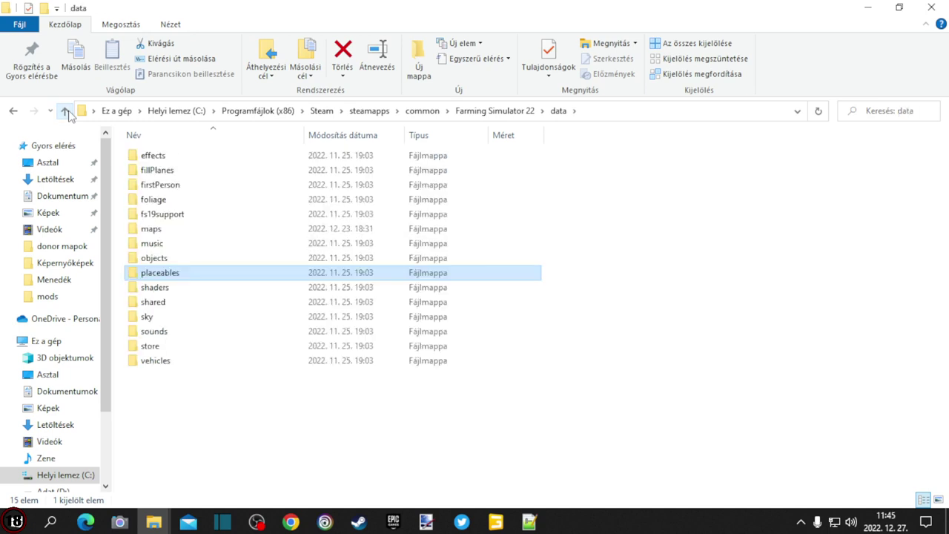
double_click(184, 274)
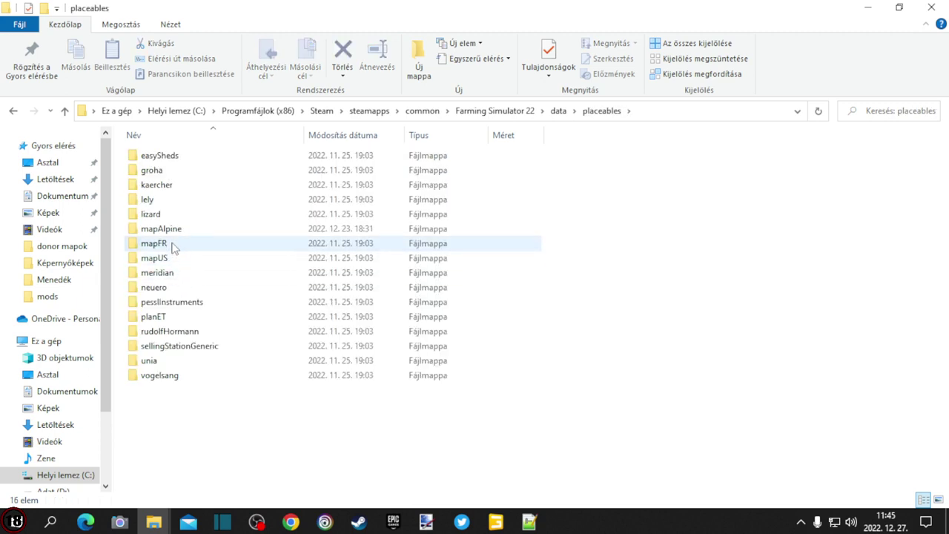
double_click(174, 247)
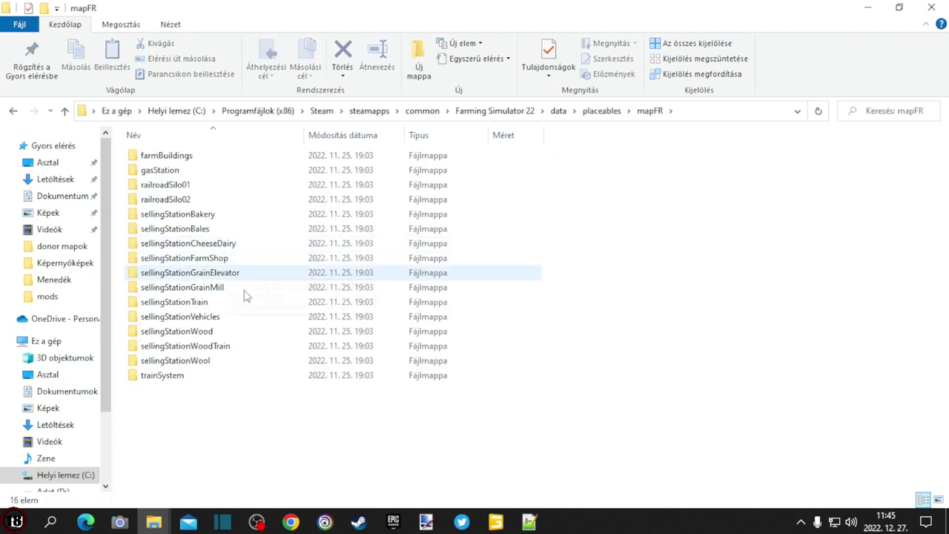
left_click(189, 175)
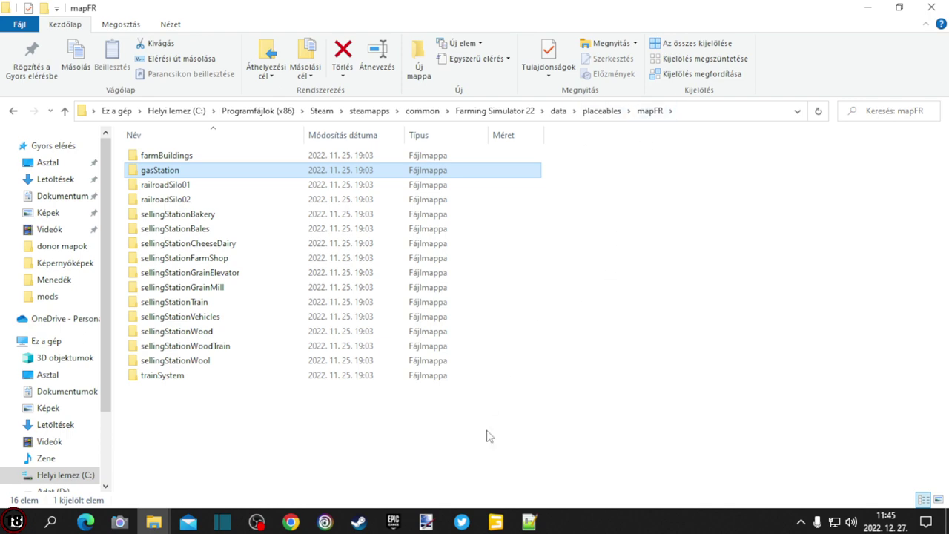
Select the lizard folder name in the duplicated placeables.xml entry, and show the full path of the mapFR folder in File Explorer.
left_click(529, 523)
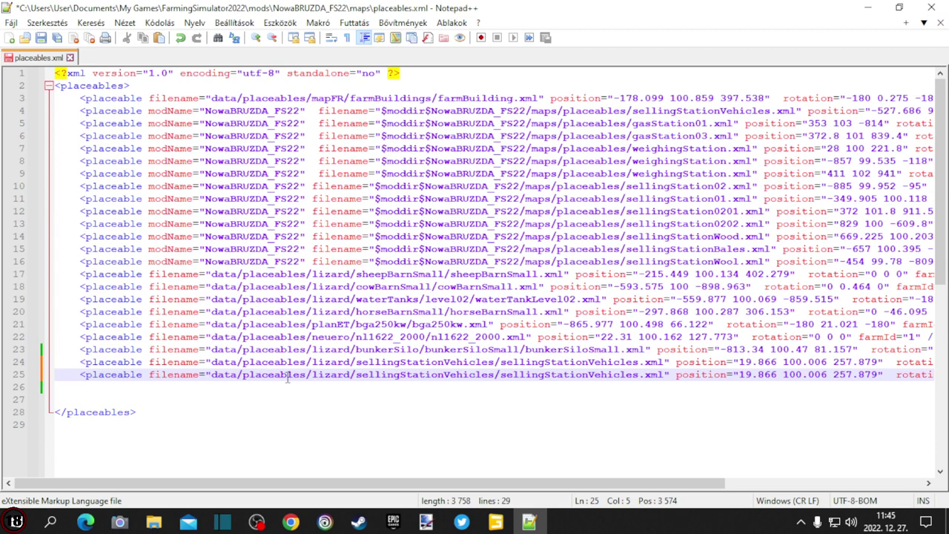
left_click_drag(350, 374, 312, 375)
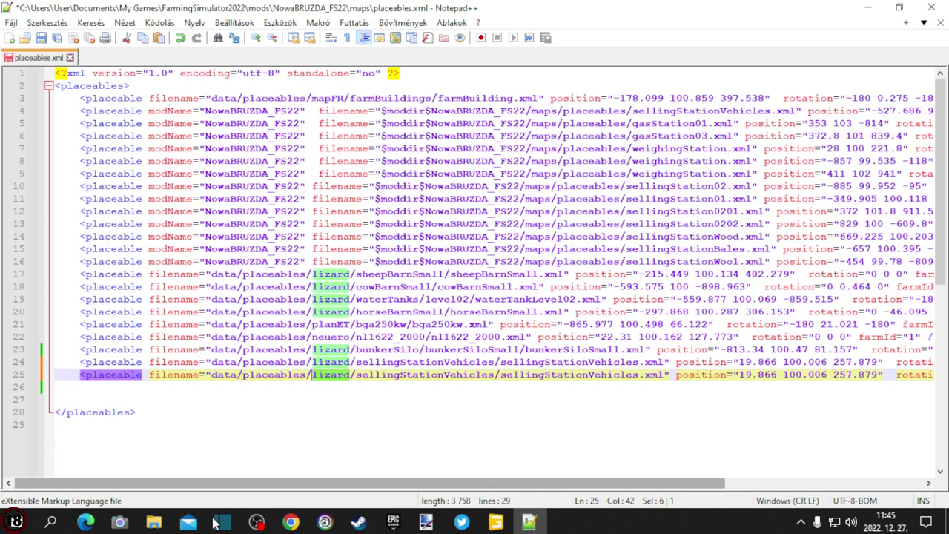
mouse_move(160, 524)
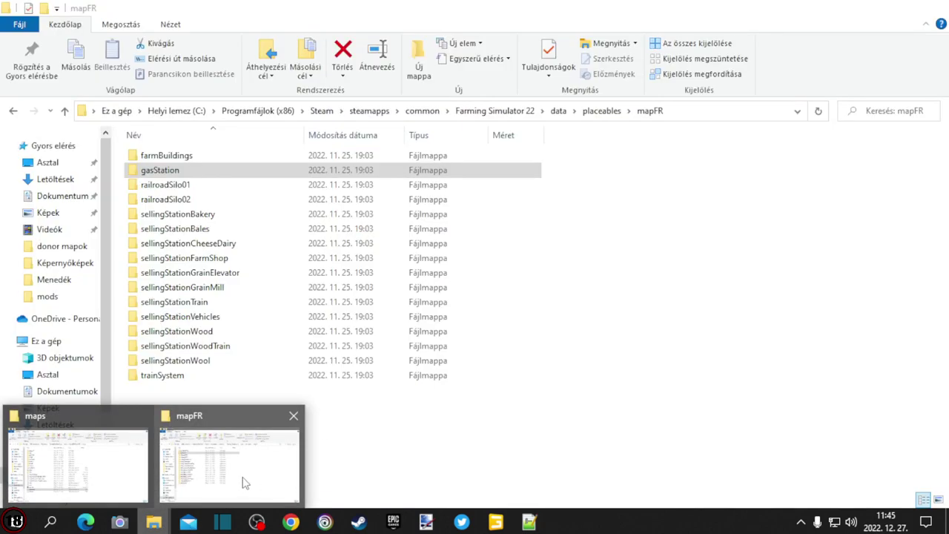
left_click(246, 482)
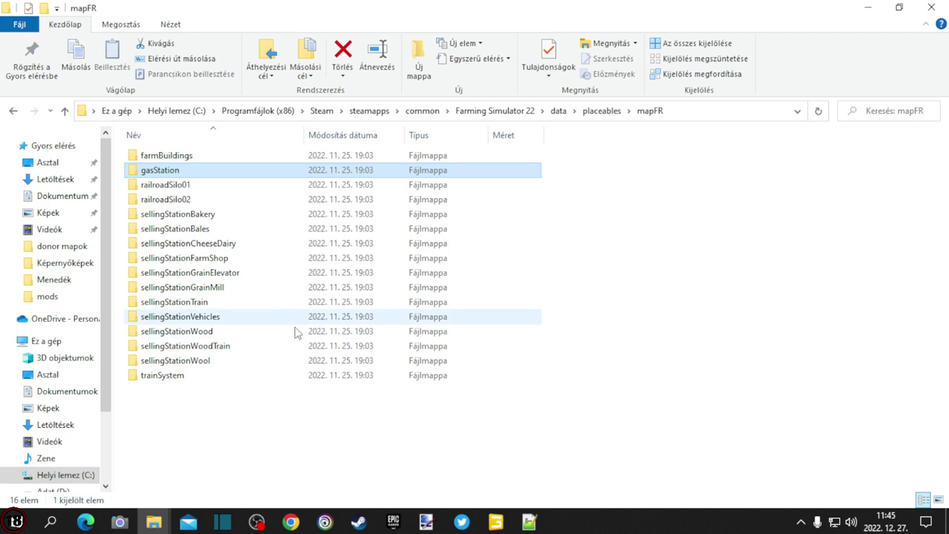
left_click(676, 110)
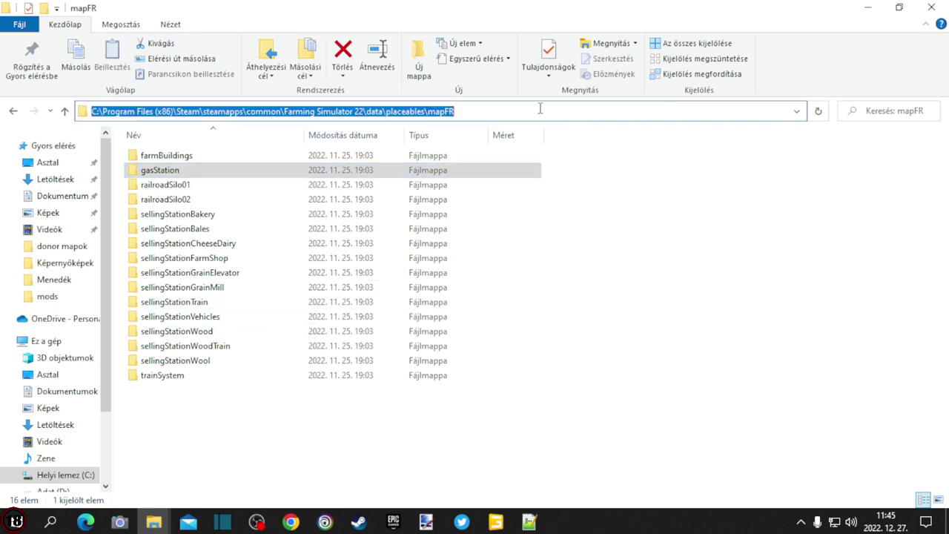
left_click(487, 112)
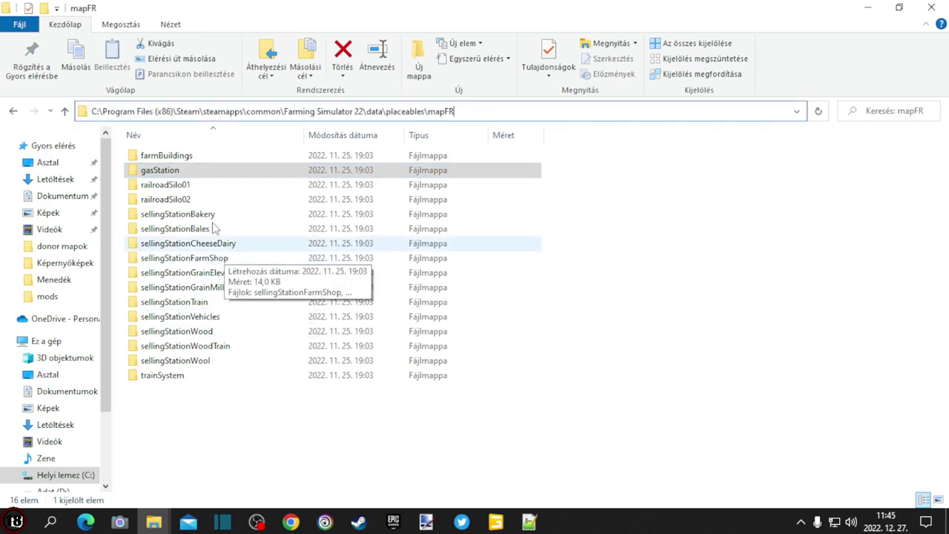
Open the gasStation folder and select the gasStation01 XML file, dismissing the choice of program to open it.
left_click(175, 170)
double_click(175, 170)
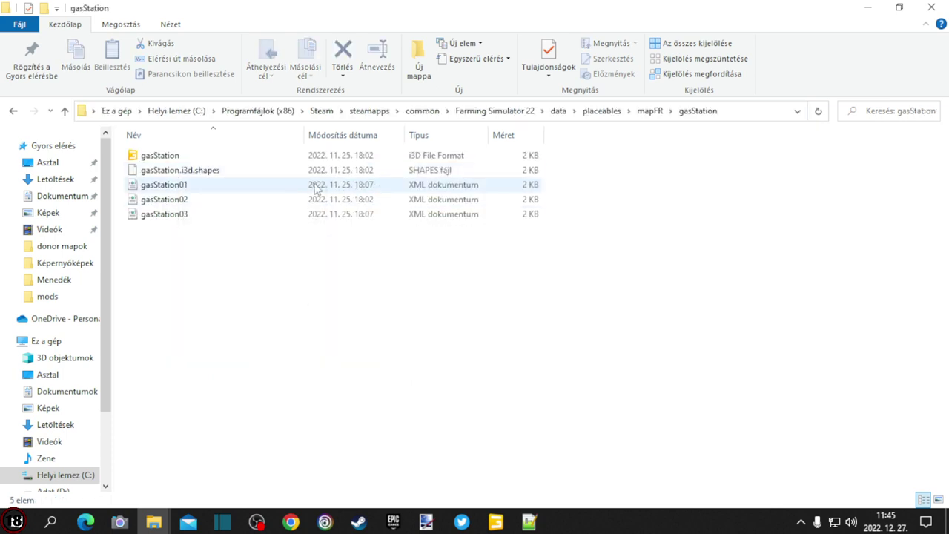
left_click(191, 185)
double_click(192, 185)
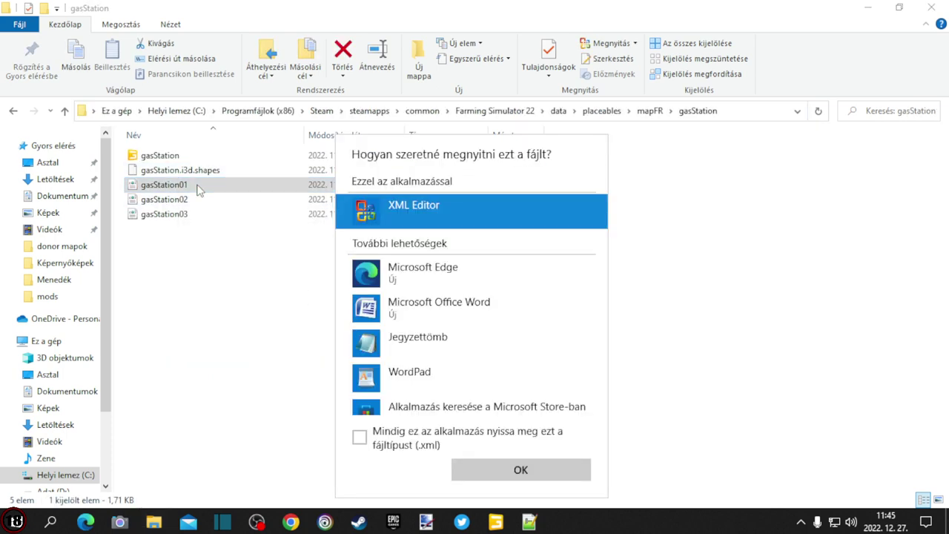
left_click(176, 231)
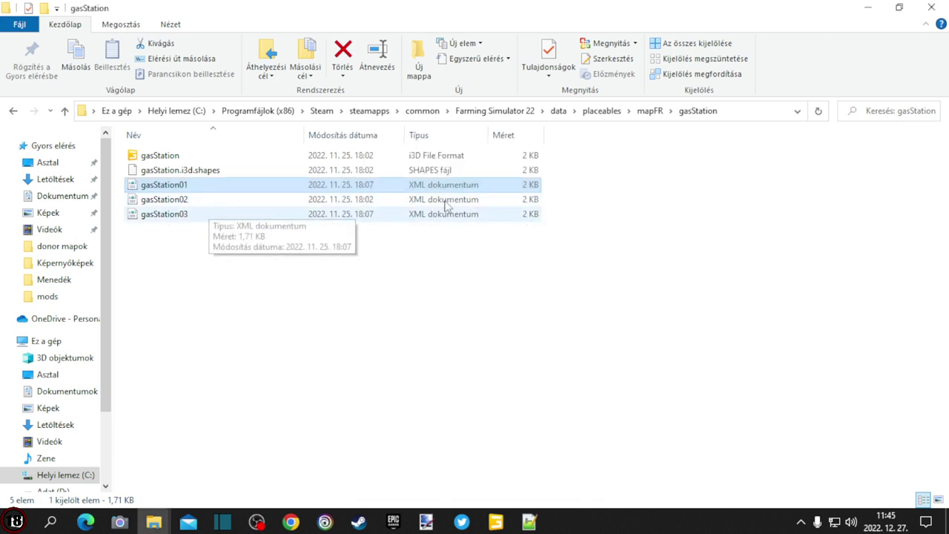
Copy the mapFR\gasStation part of the gasStation folder's path.
left_click(752, 111)
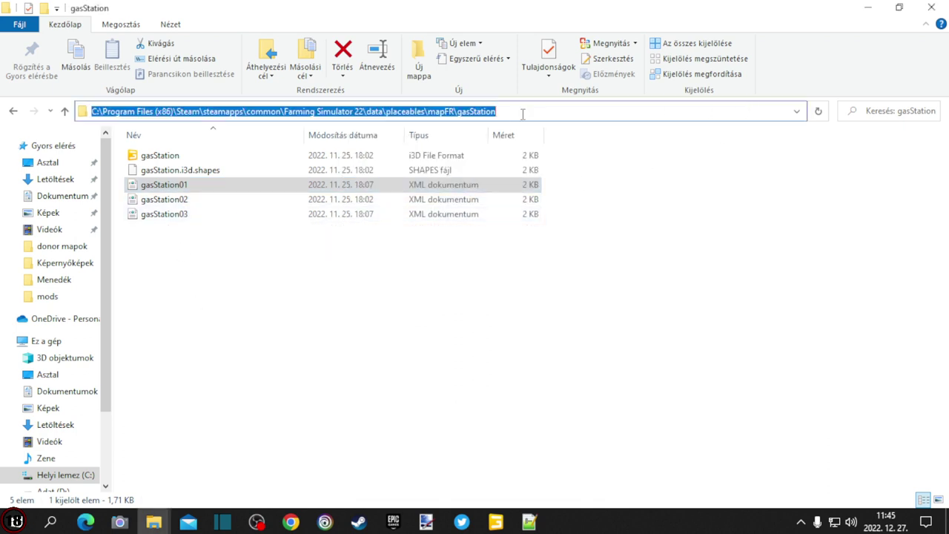
left_click(522, 113)
left_click_drag(503, 111, 428, 111)
key("ctrl+c")
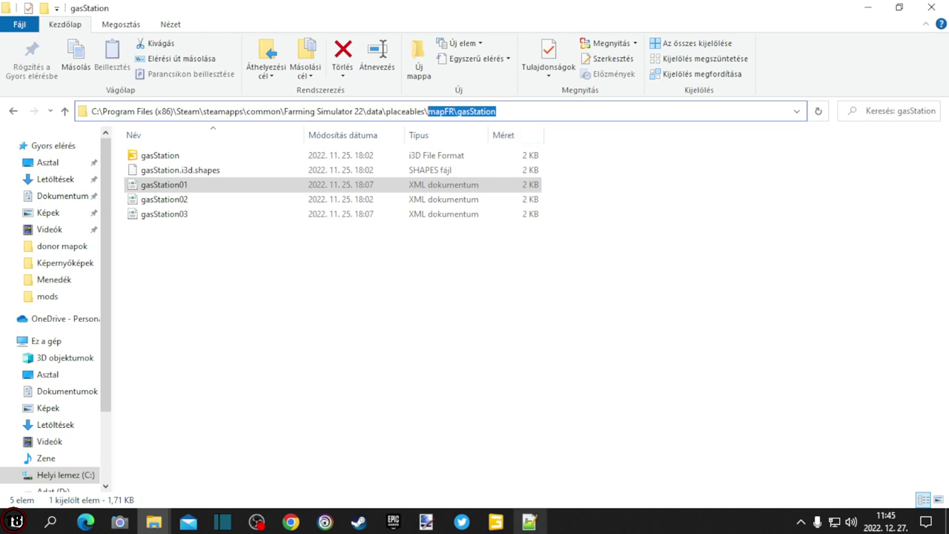
In Notepad++, replace the lizard/sellingStationVehicles/sellingStationVehicles part of the last placeable entry's filename with mapFR/gasStation, using a forward slash.
key("Escape")
left_click(533, 524)
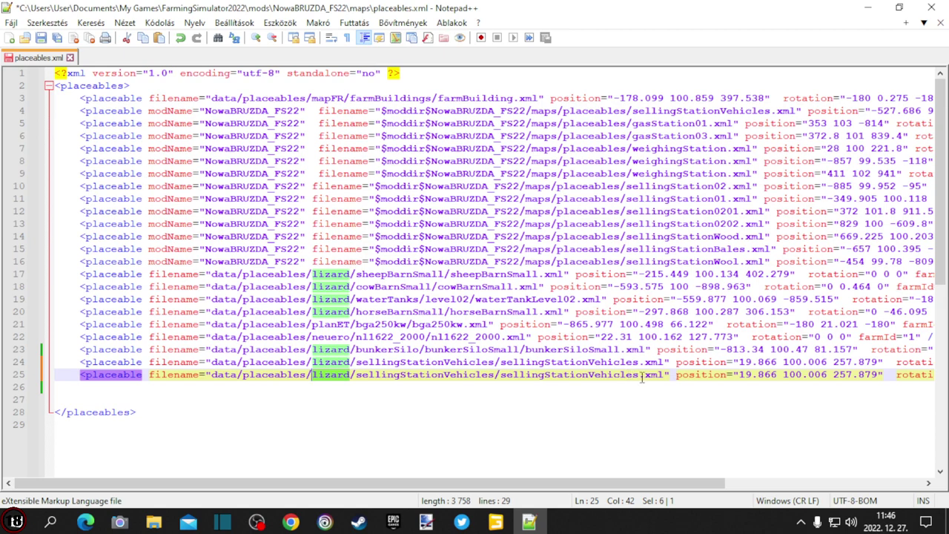
left_click_drag(639, 376, 312, 378)
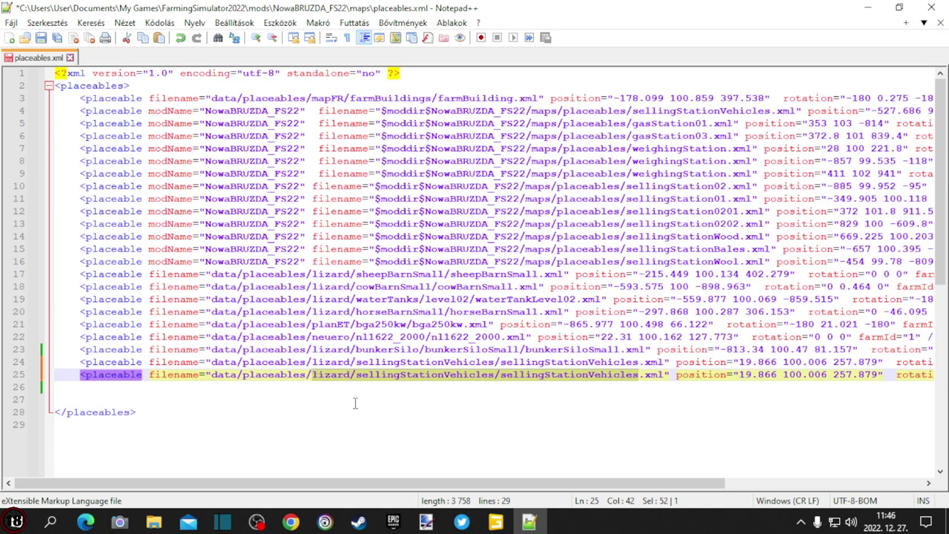
key("ctrl+v")
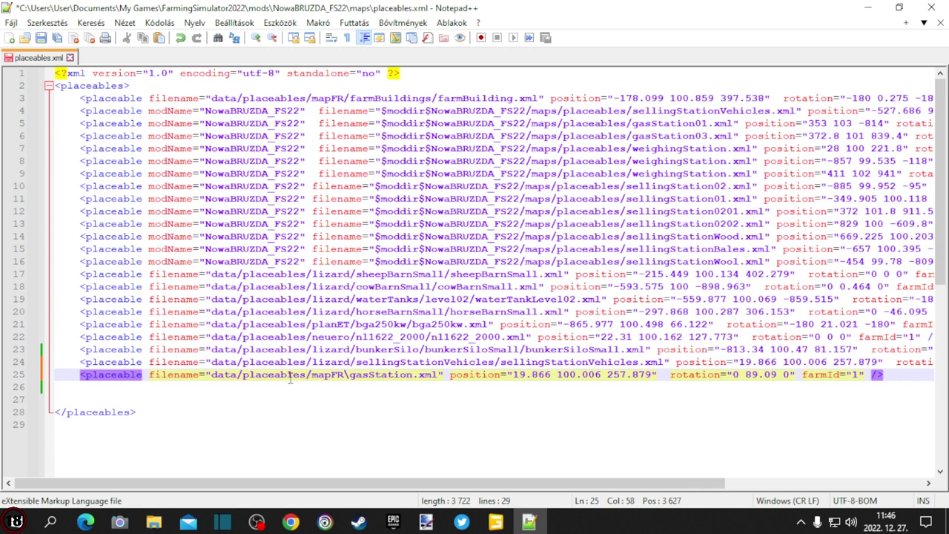
double_click(346, 374)
type("/")
Switch to the gasStation folder in File Explorer and copy the name of the gasStation01 XML file.
left_click(154, 521)
left_click(233, 465)
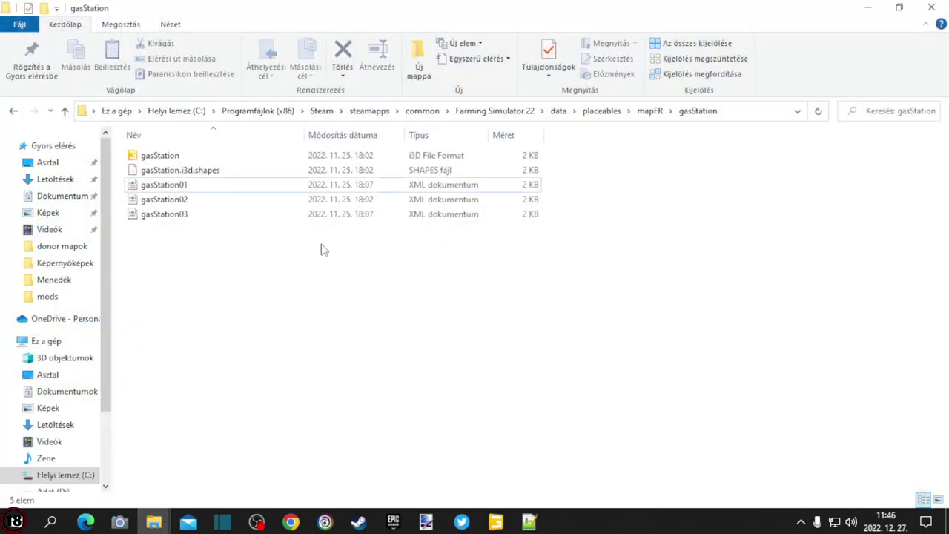
left_click(199, 189)
left_click(198, 189)
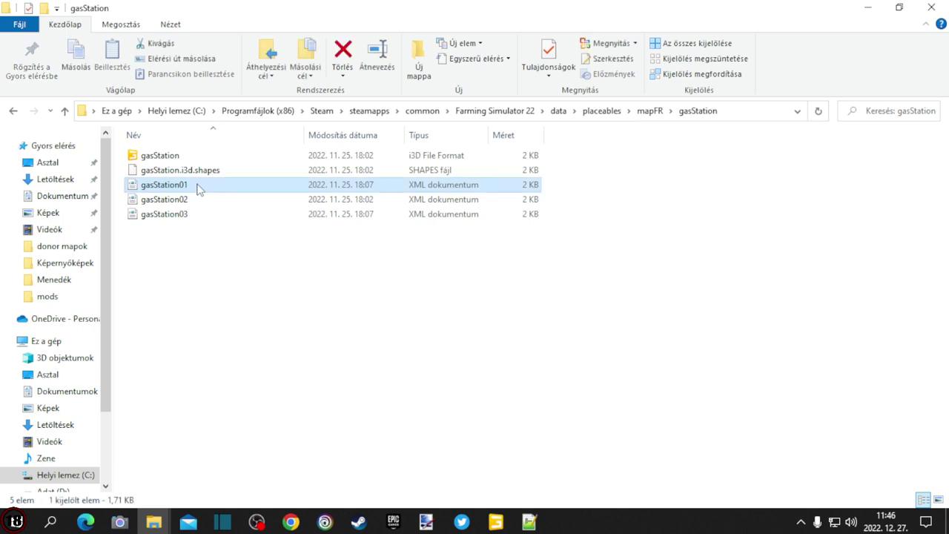
left_click_drag(194, 185, 138, 185)
key("ctrl+c")
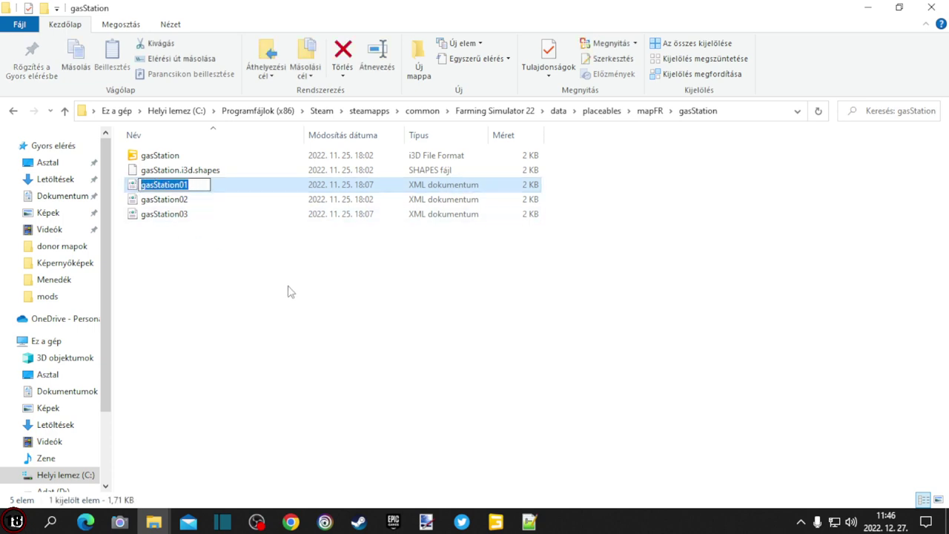
Append /gasStation01 to the last entry's path in Notepad++, and check the file name against the gasStation folder.
left_click(530, 521)
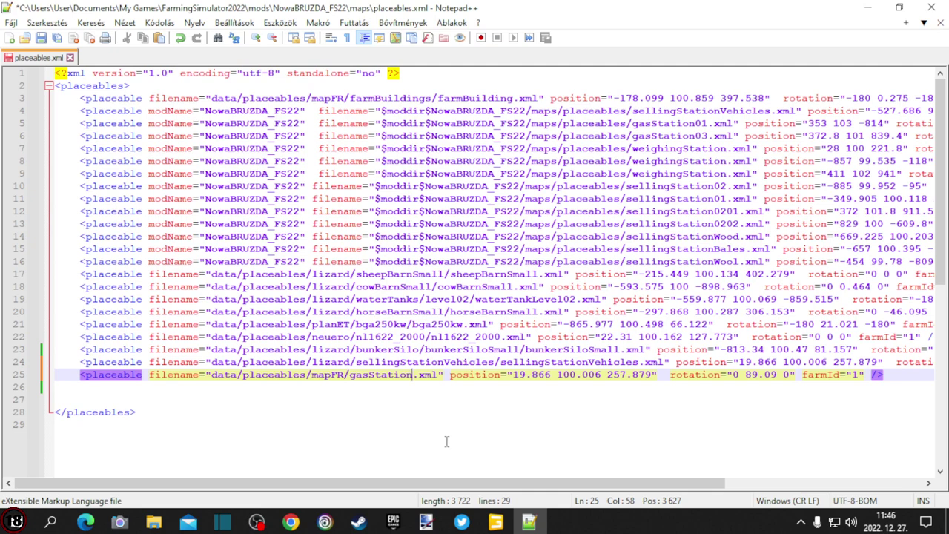
type("/")
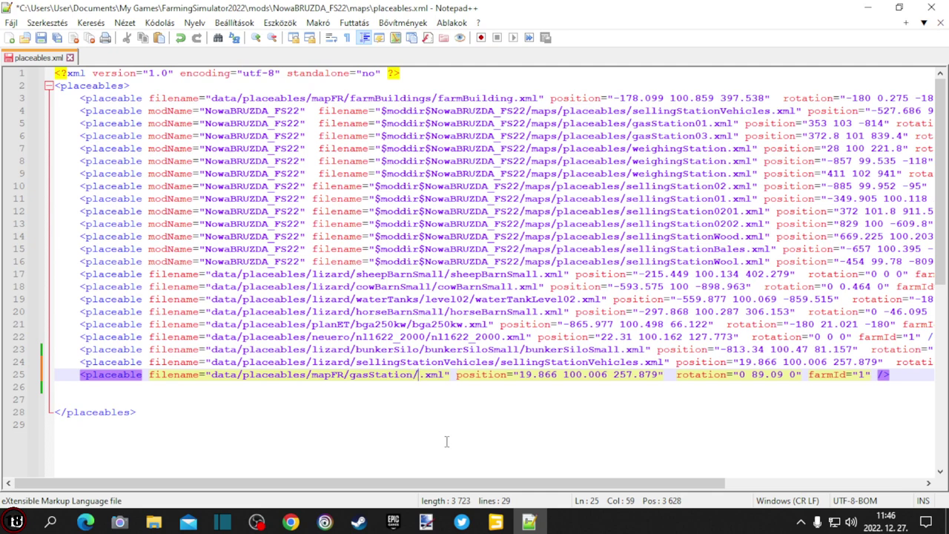
key("ctrl+v")
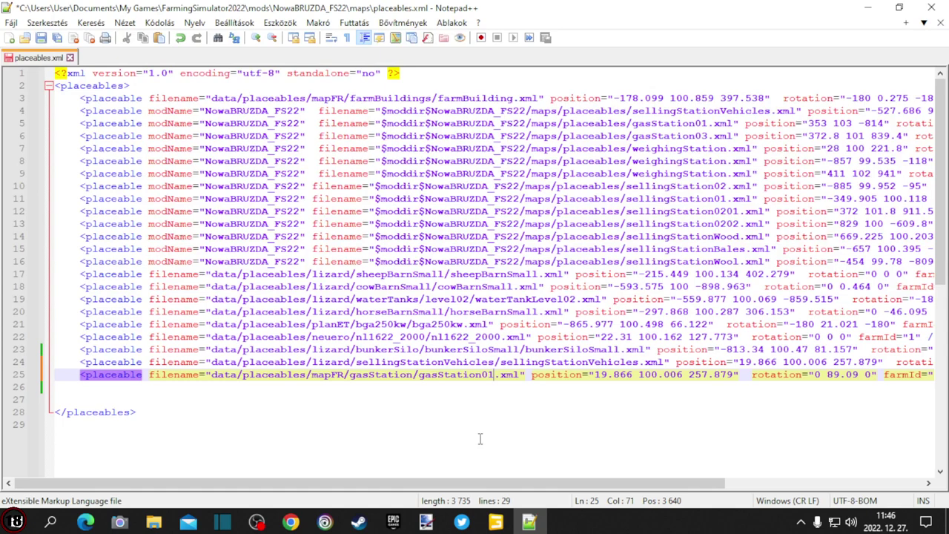
mouse_move(154, 521)
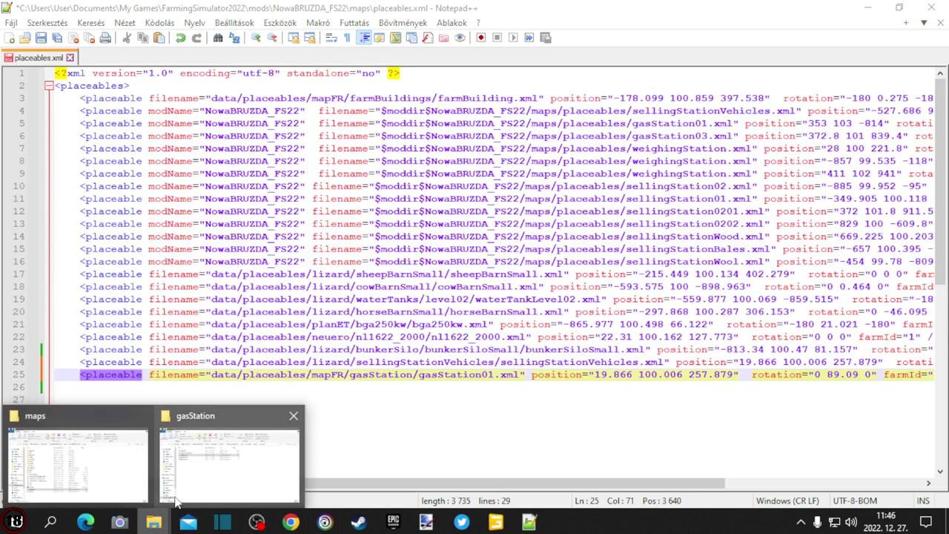
left_click(191, 487)
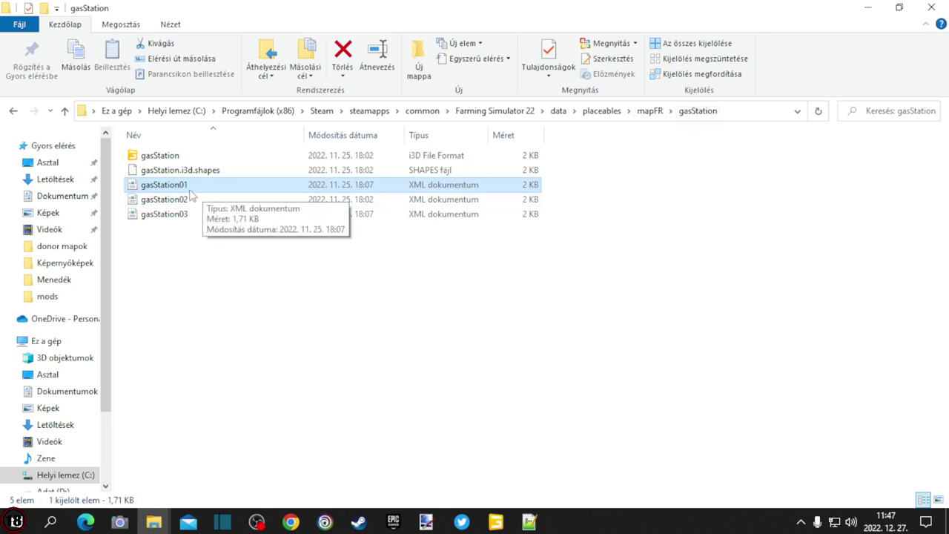
Set the gasStation01 entry's X position in placeables.xml to 0.05, taken from Translate X in GIANTS Editor.
left_click(529, 522)
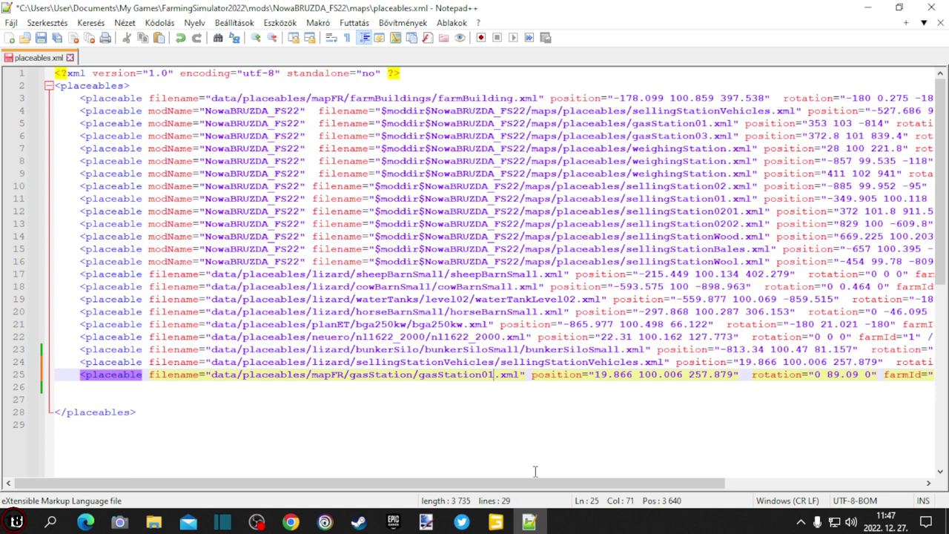
left_click_drag(534, 482, 656, 481)
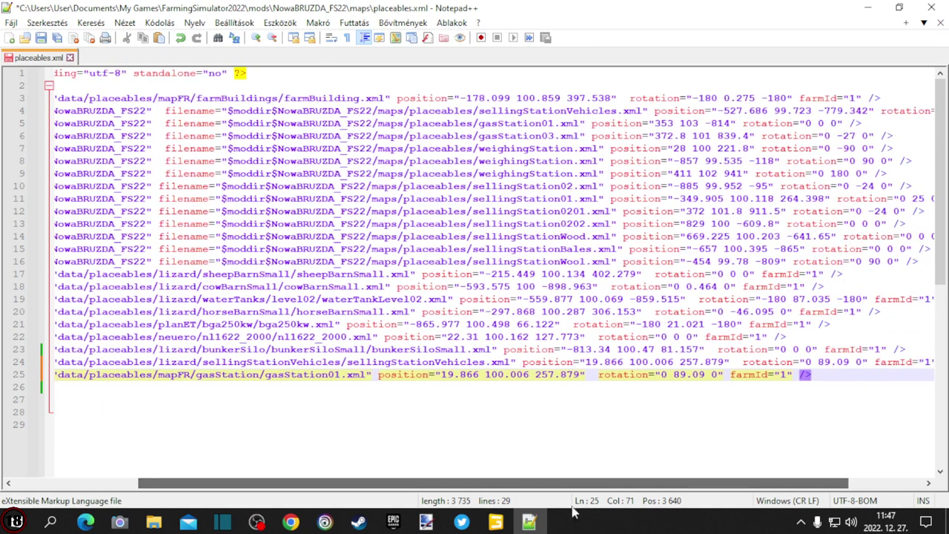
left_click(495, 521)
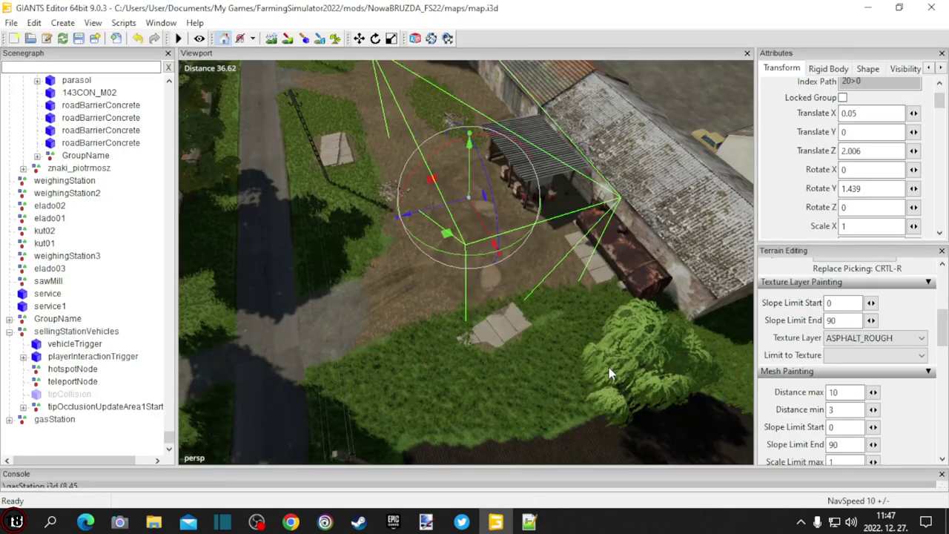
double_click(873, 113)
left_click(529, 522)
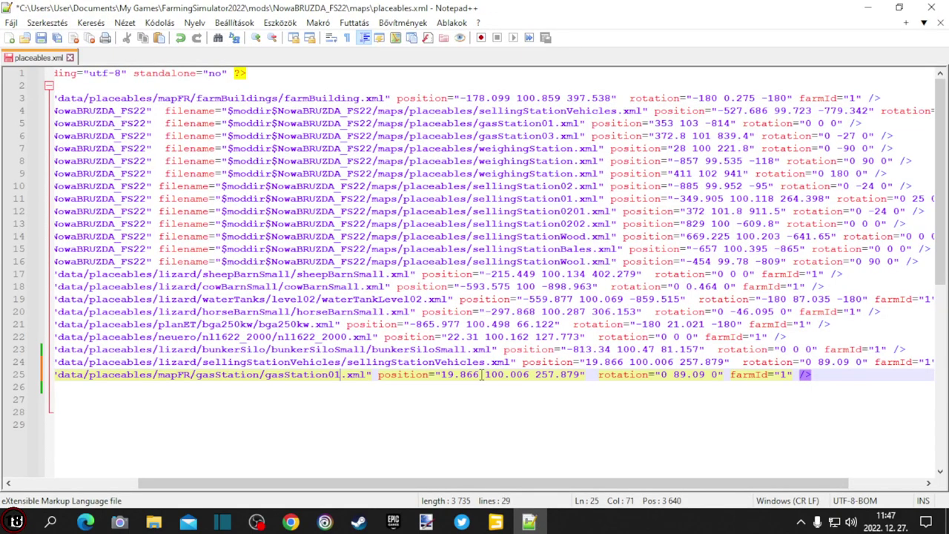
left_click_drag(479, 375, 441, 375)
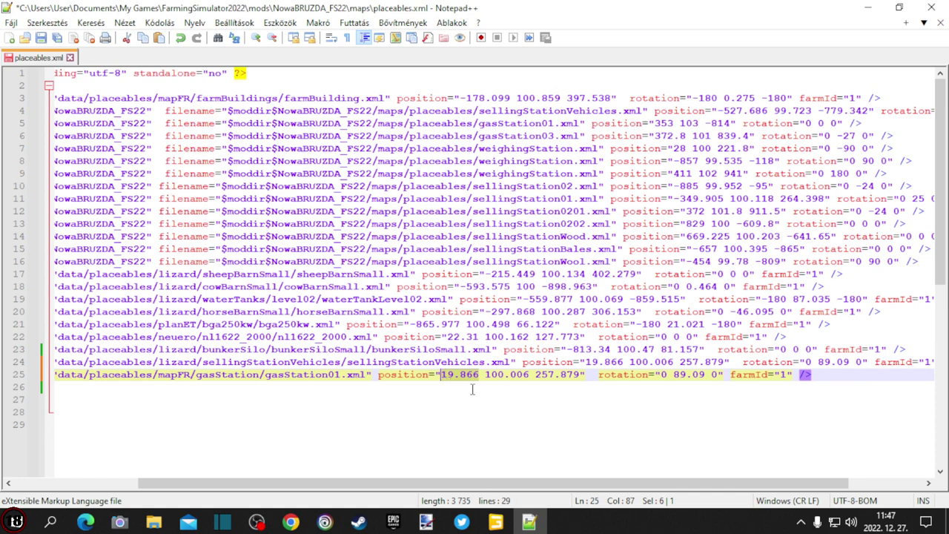
type("0.05")
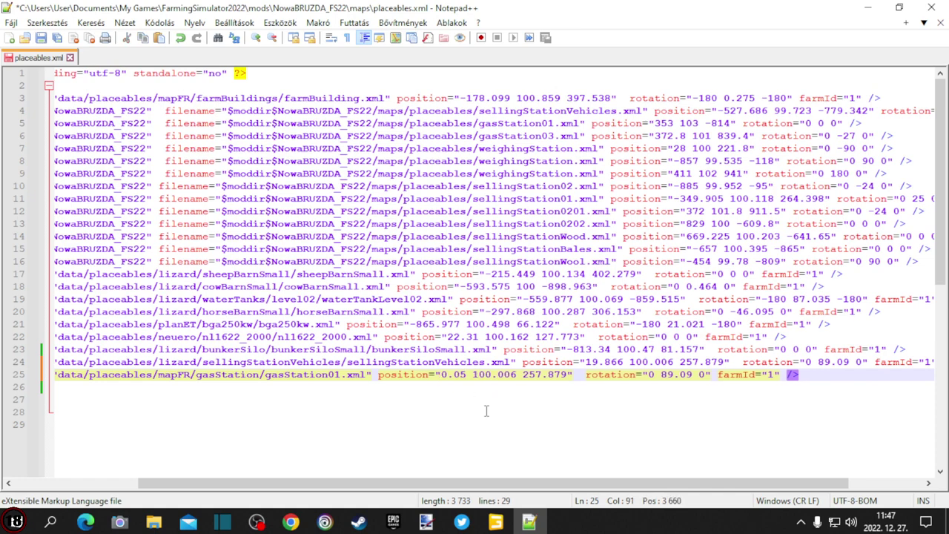
Copy the Translate Z value from GIANTS Editor and set the gasStation01 entry's Z position to 2.006.
left_click(498, 528)
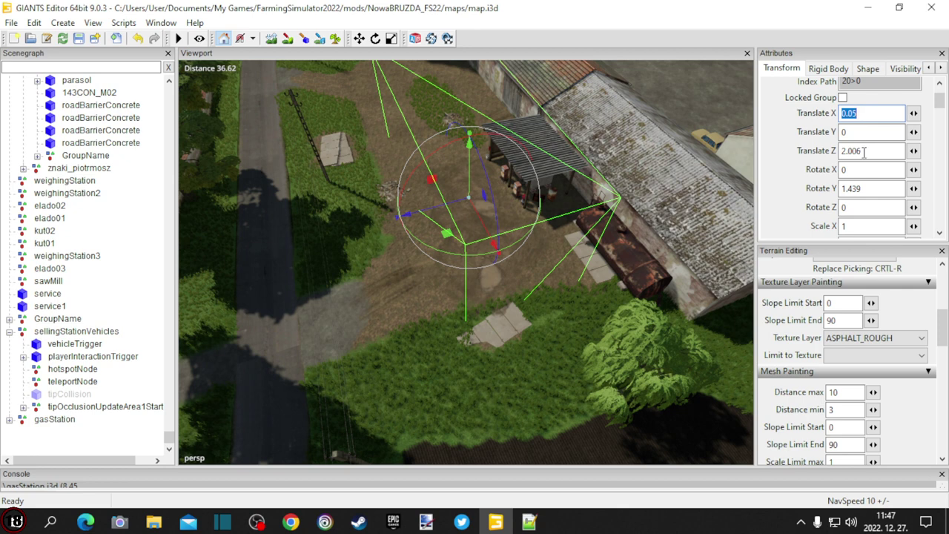
left_click_drag(864, 151, 838, 151)
key("ctrl+c")
left_click(529, 523)
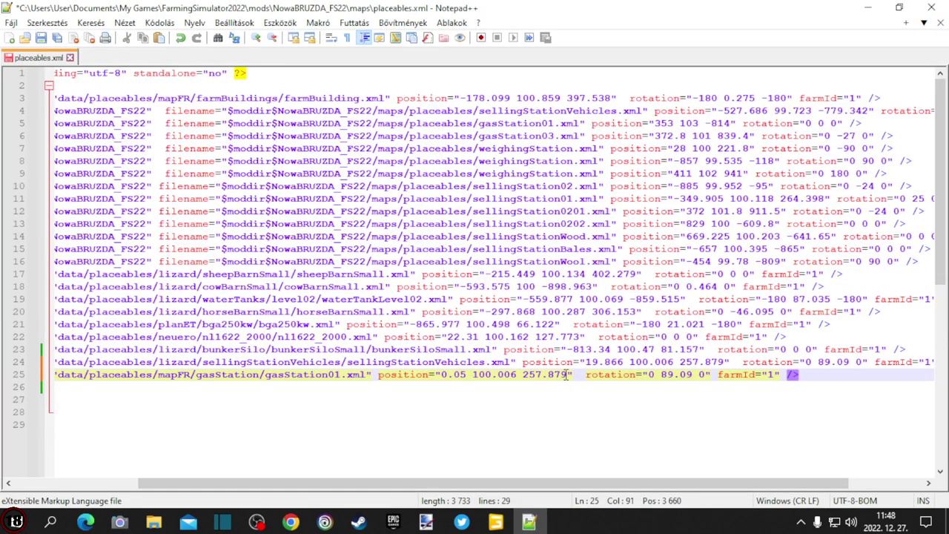
left_click_drag(568, 375, 523, 376)
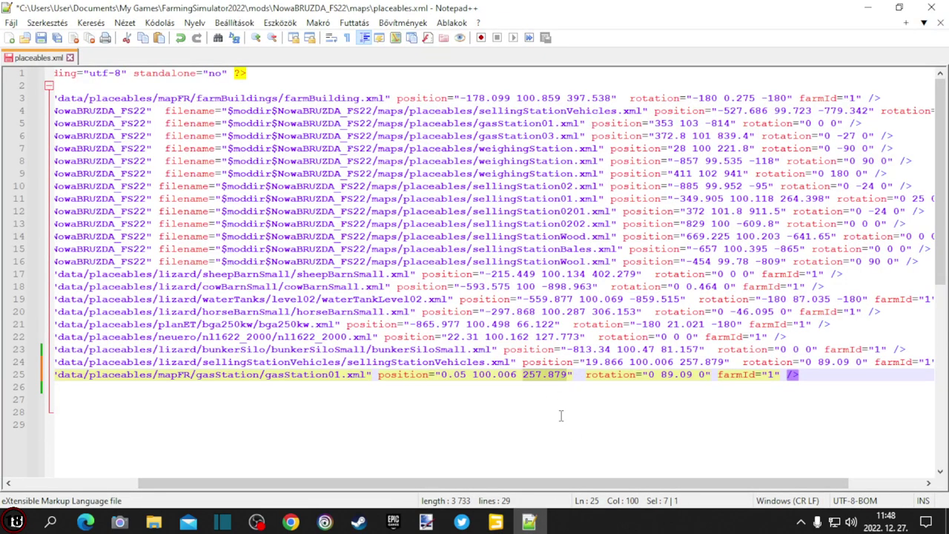
key("ctrl+v")
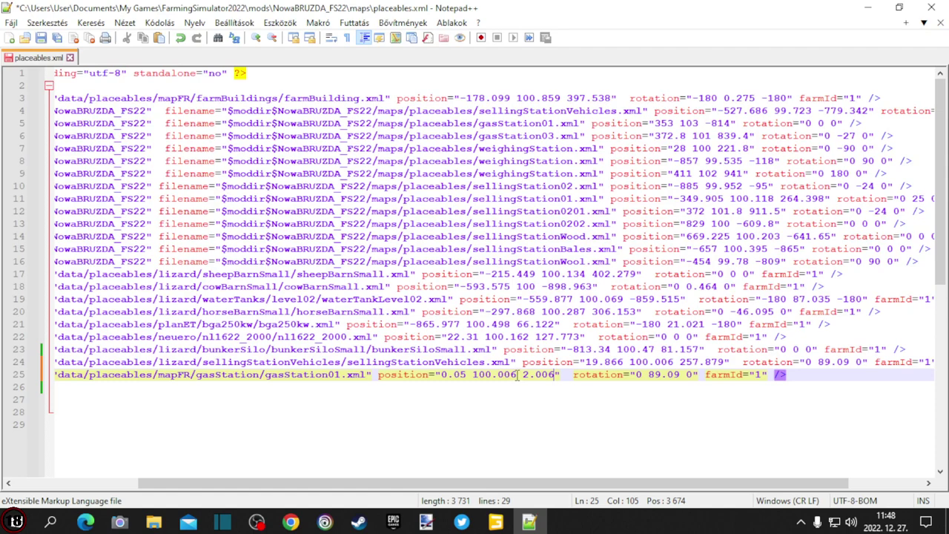
Check Translate Y in GIANTS Editor and set the gasStation01 entry's Y position to 0.
left_click(497, 523)
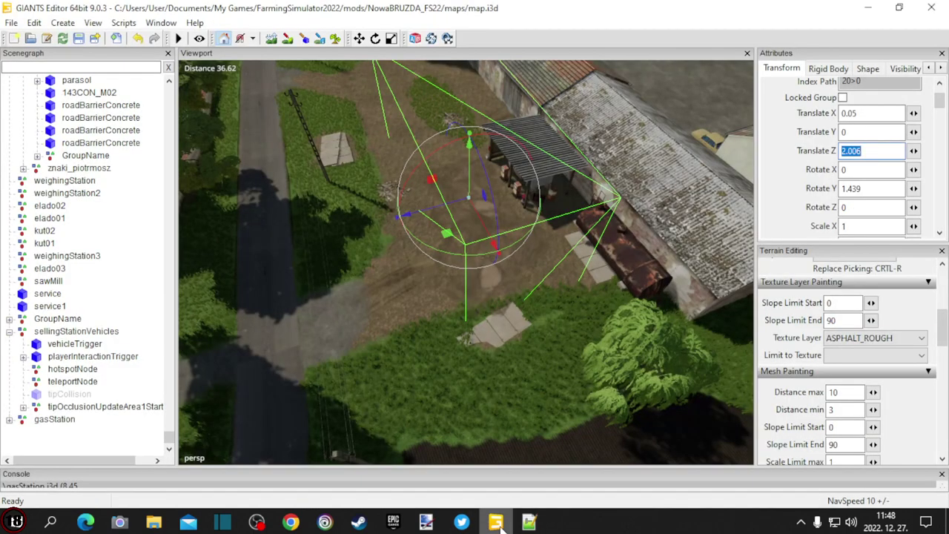
left_click(499, 525)
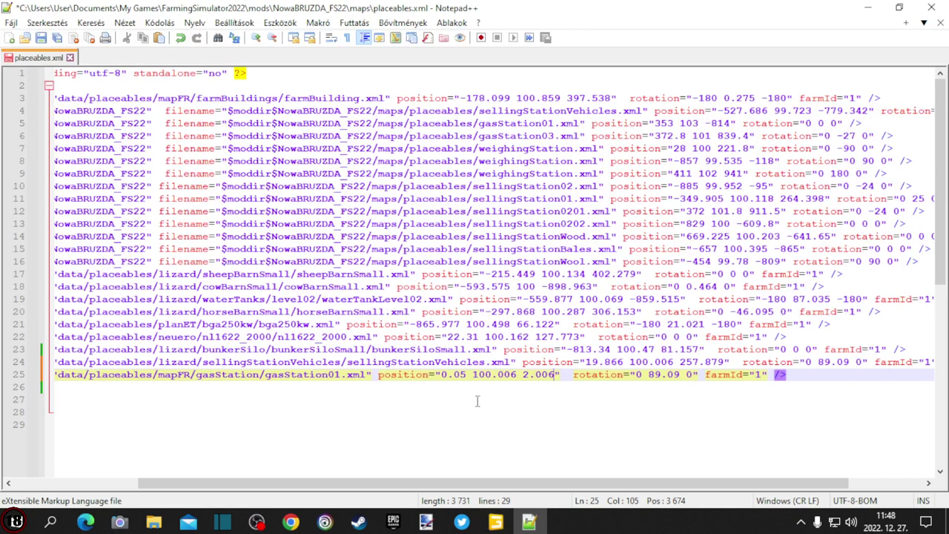
left_click_drag(516, 375, 472, 374)
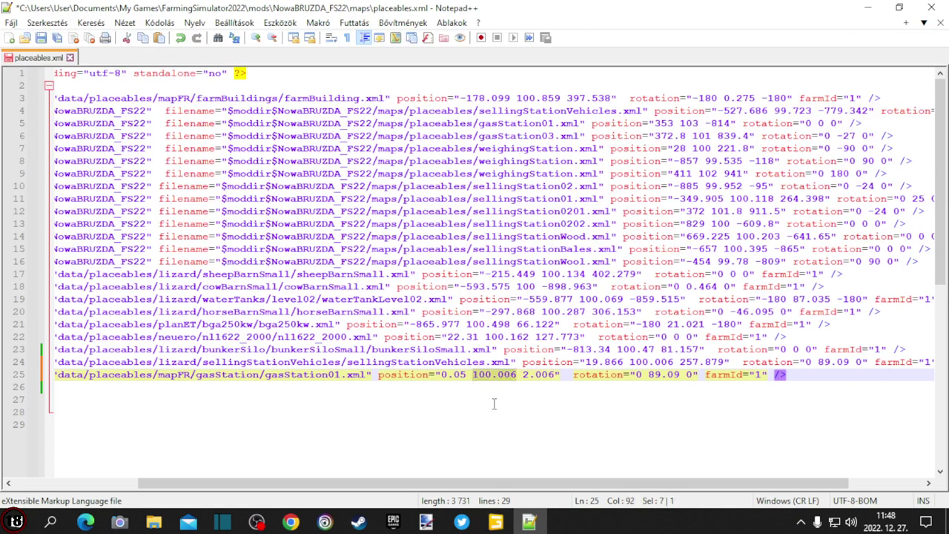
type("0")
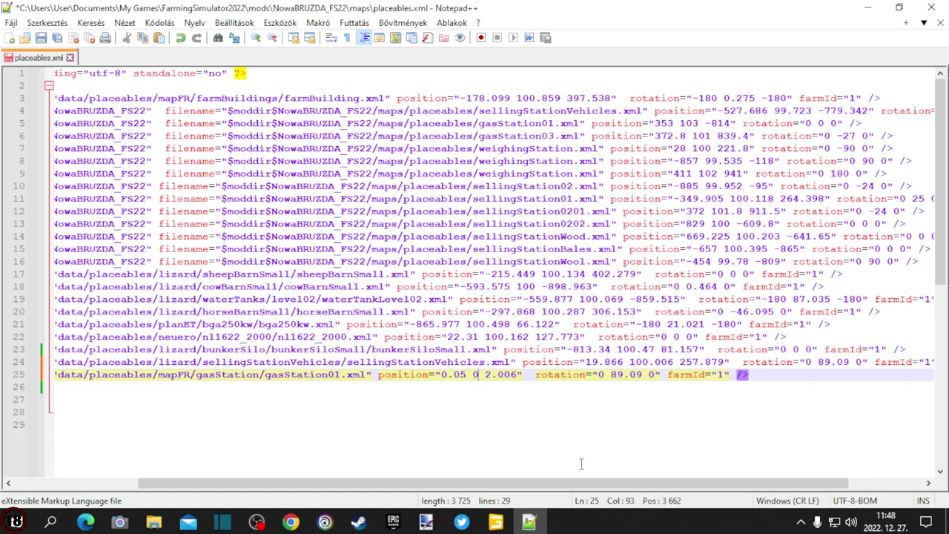
Set the gasStation01 entry's Y rotation to 1.439, taken from Rotate Y in GIANTS Editor, and save placeables.xml.
left_click(495, 522)
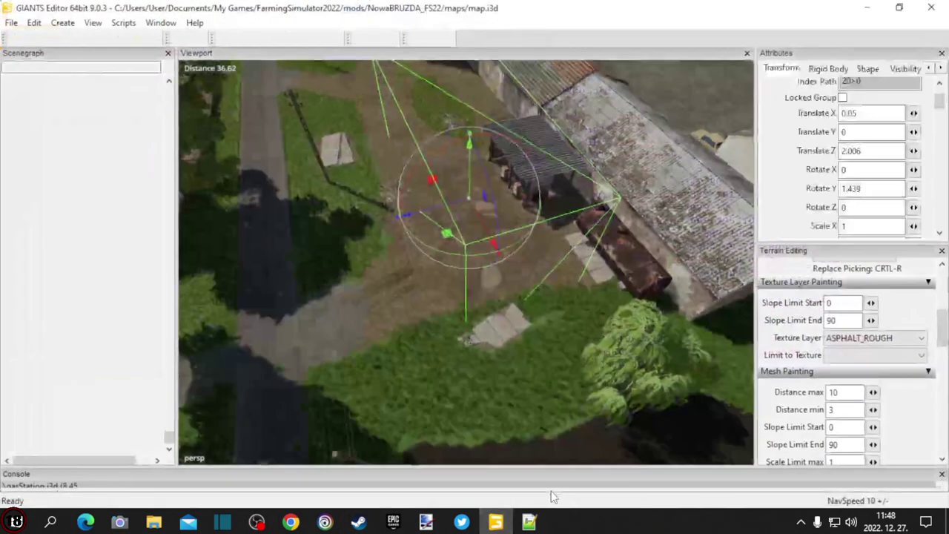
double_click(858, 188)
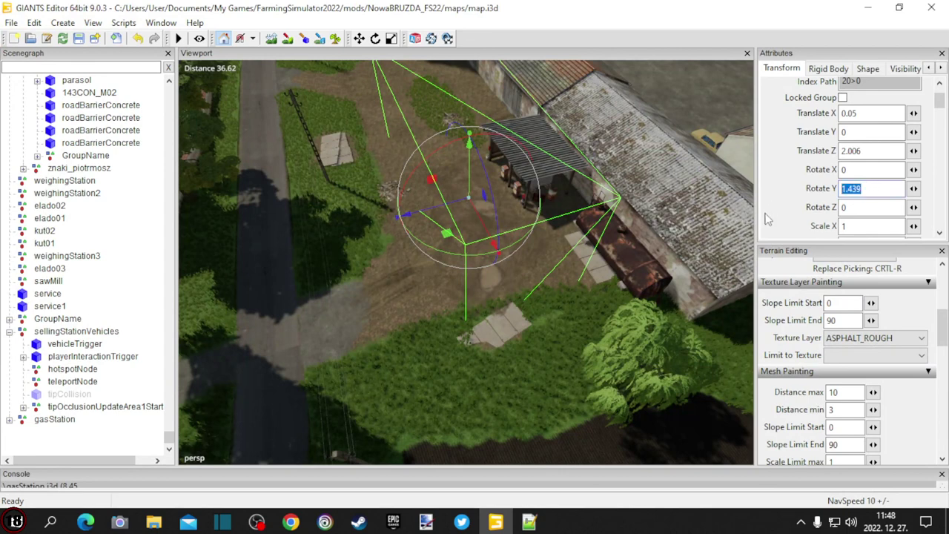
left_click(528, 522)
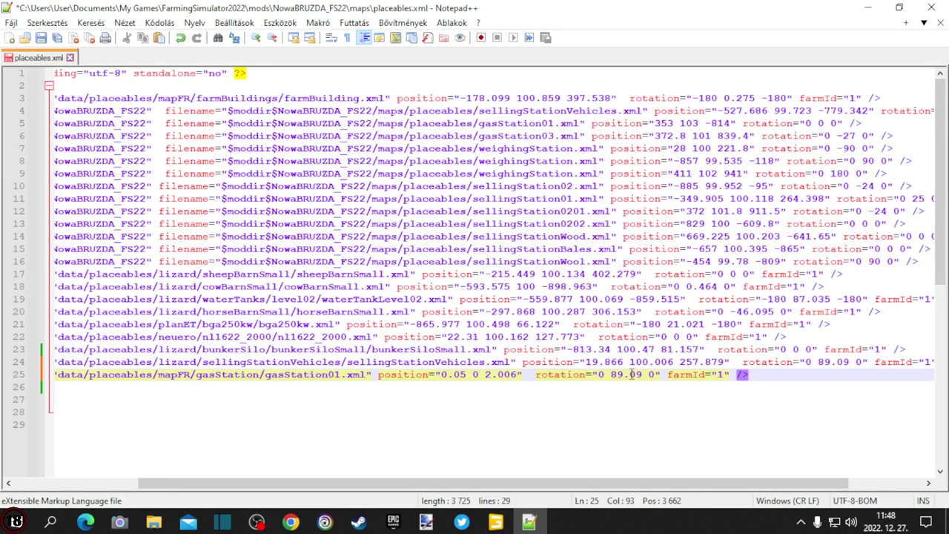
left_click_drag(642, 374, 612, 378)
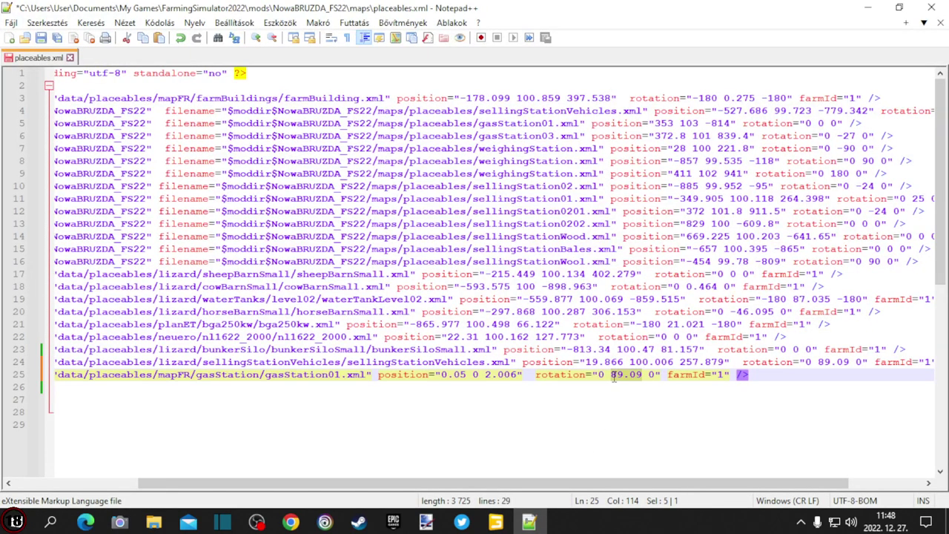
type("1.439")
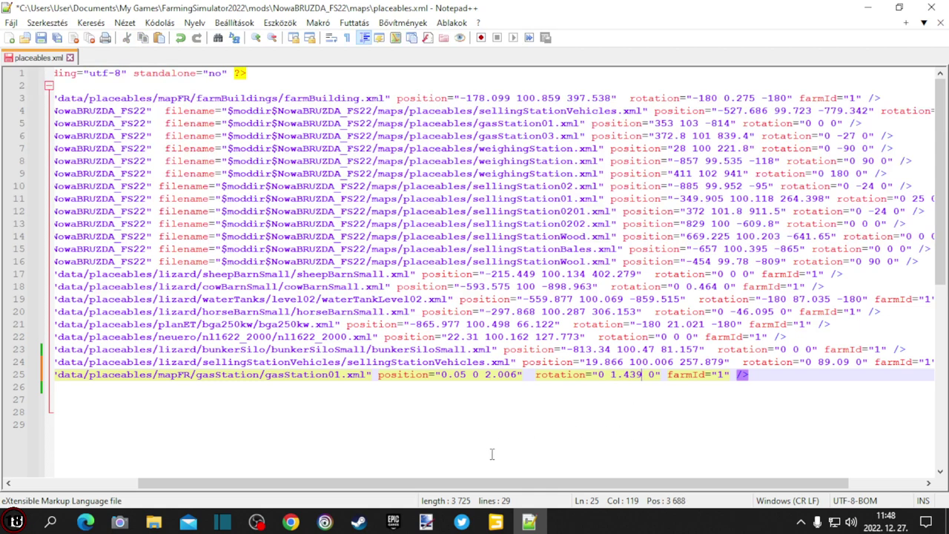
left_click_drag(490, 483, 345, 483)
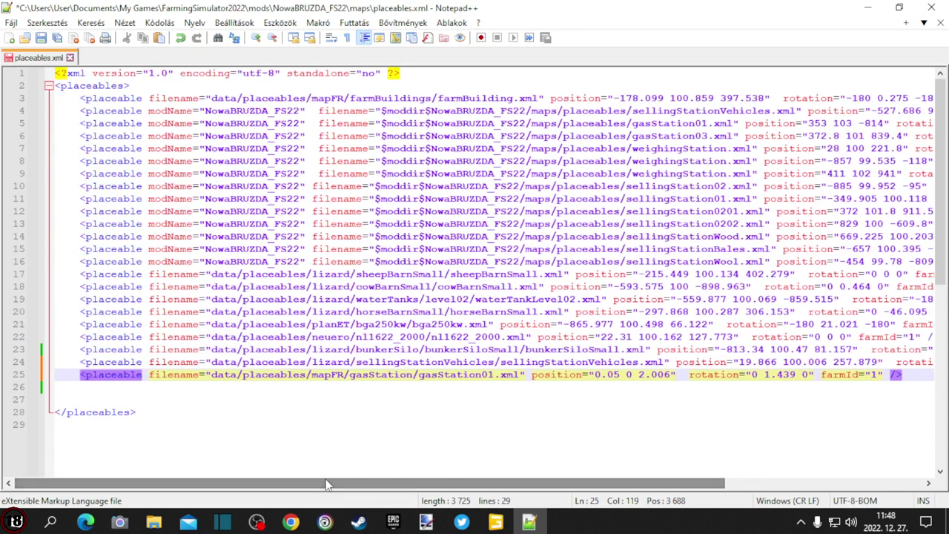
left_click(41, 38)
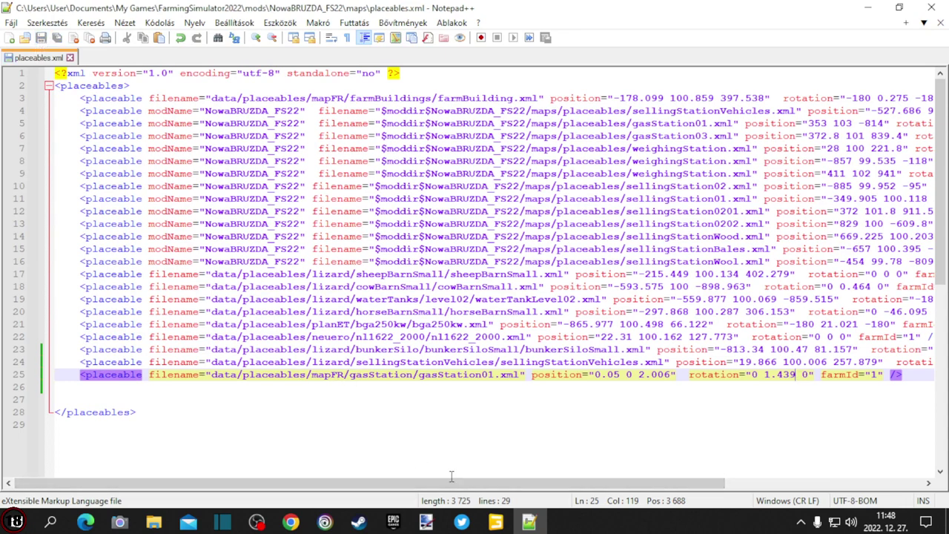
Switch to GIANTS Editor and delete the sellingStationVehicles group from the map scene.
left_click(496, 523)
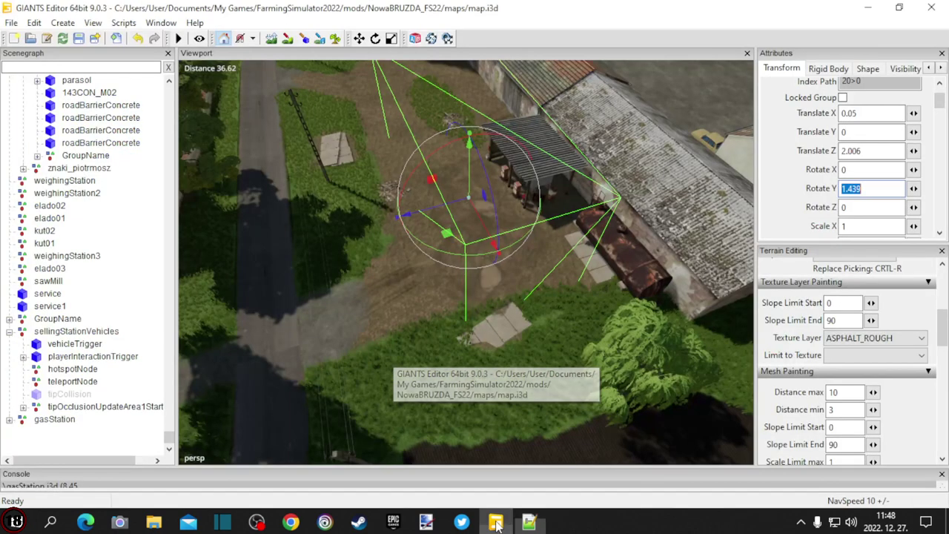
left_click_drag(381, 406, 523, 353, "alt")
mouse_move(386, 414)
middle_mouse_down()
mouse_move(484, 405)
mouse_move(402, 413)
middle_mouse_up()
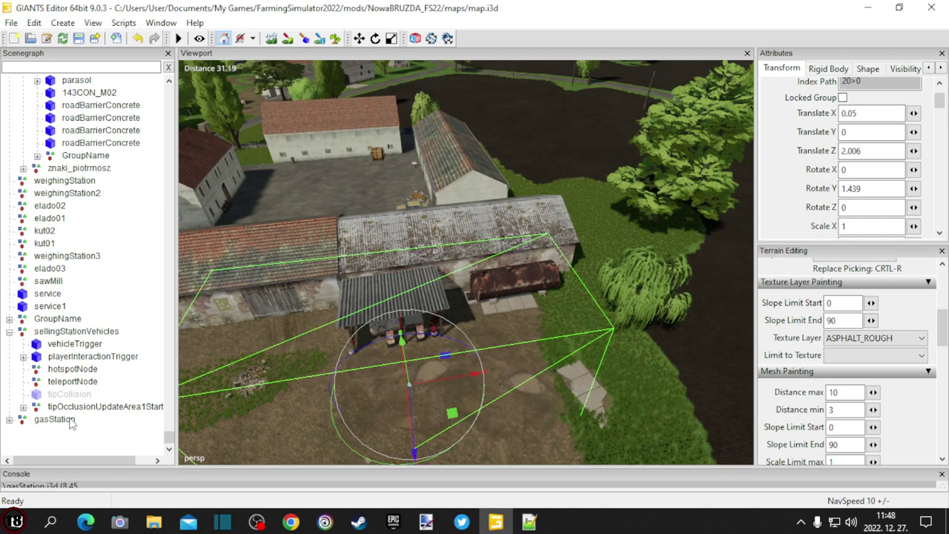
left_click(108, 331)
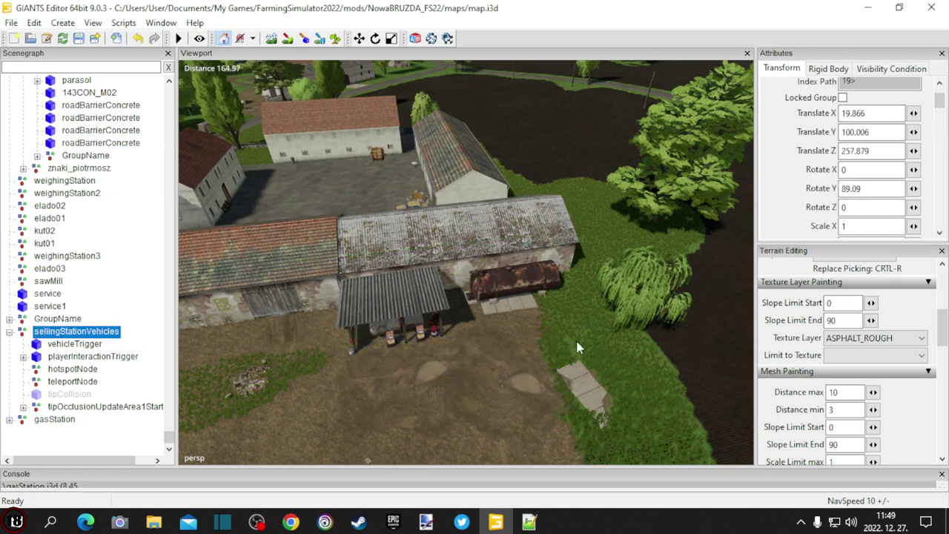
left_click_drag(575, 342, 146, 338, "alt")
left_click_drag(549, 349, 475, 253, "alt")
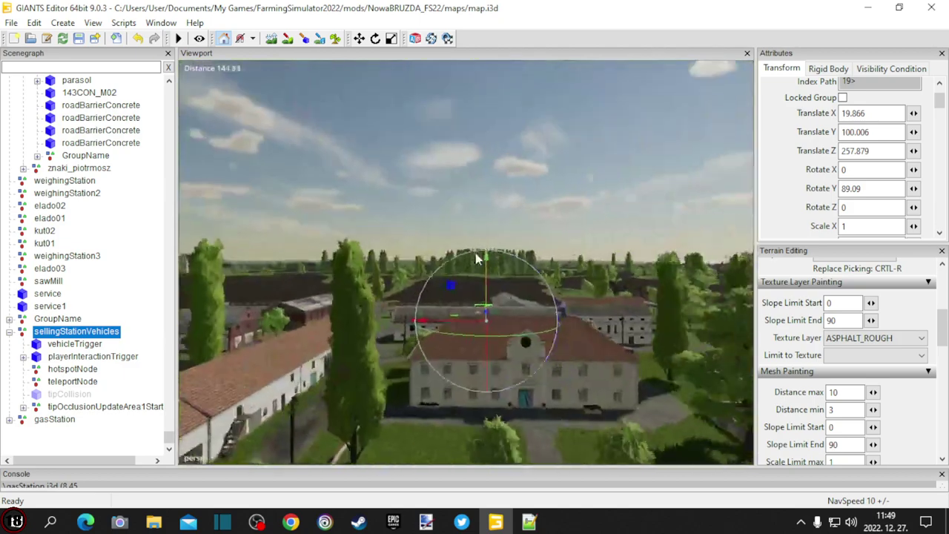
scroll(478, 252, "up", 8)
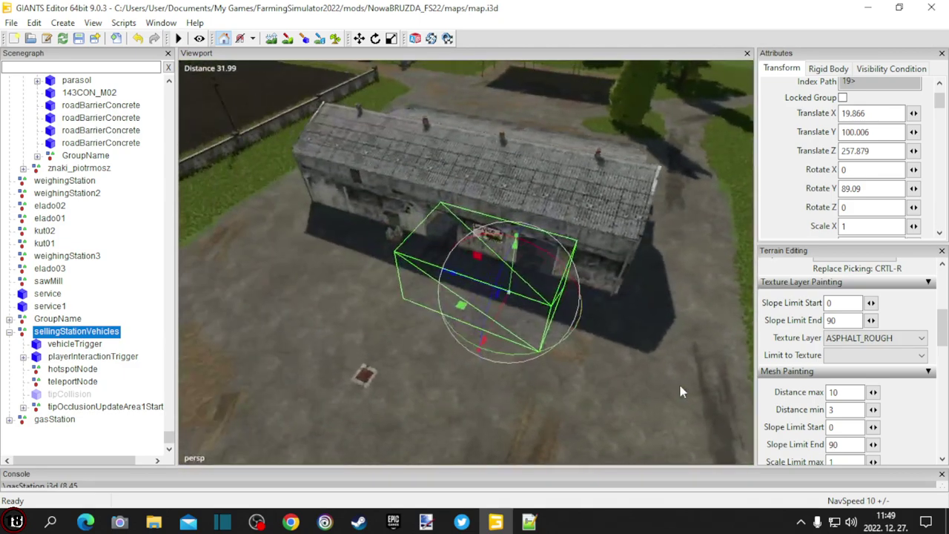
left_click(9, 332)
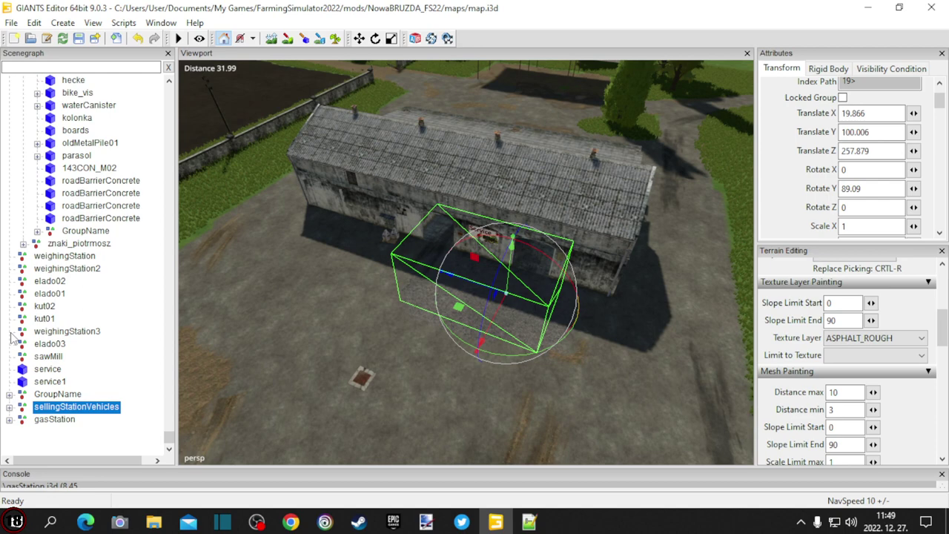
key("Delete")
Select the top-level gasStation group, try a slight move along the ground, and undo that move.
left_click_drag(252, 438, 337, 445, "alt")
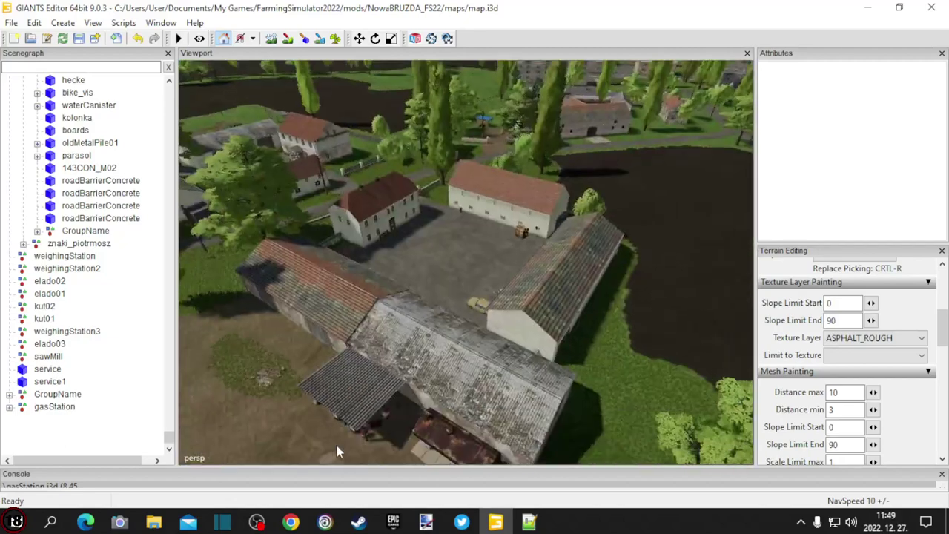
right_click_drag(337, 450, 207, 423)
key("ctrl+z")
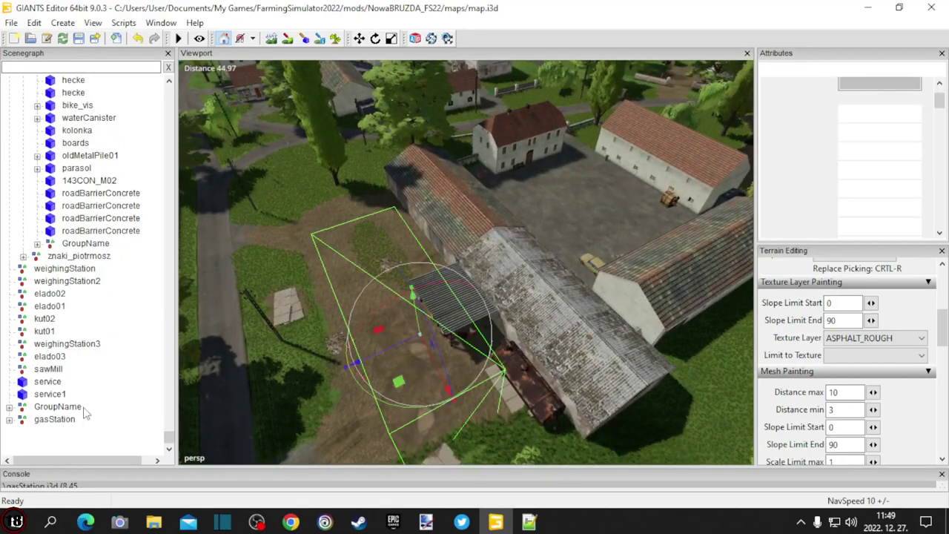
left_click(81, 419)
right_click_drag(357, 406, 535, 393)
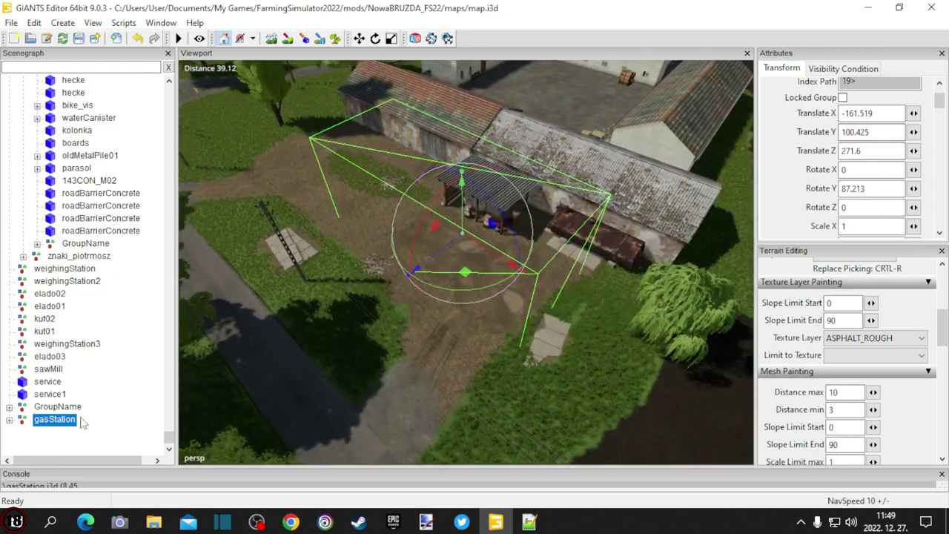
right_click_drag(440, 396, 421, 387)
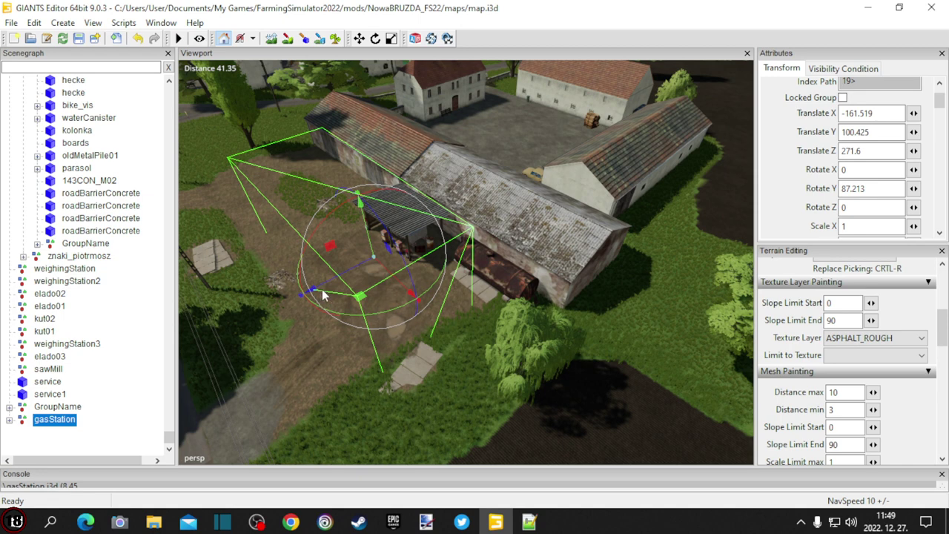
left_click_drag(320, 286, 329, 291)
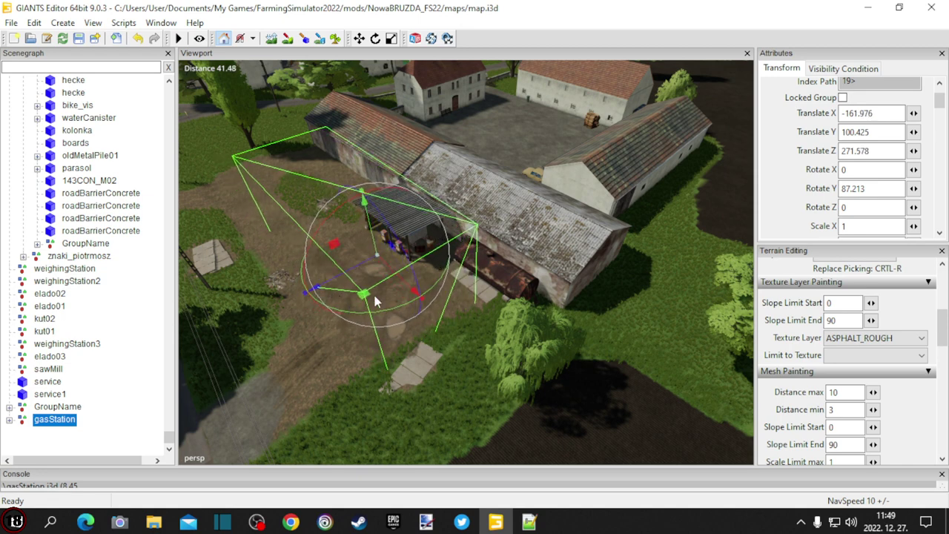
left_click(139, 40)
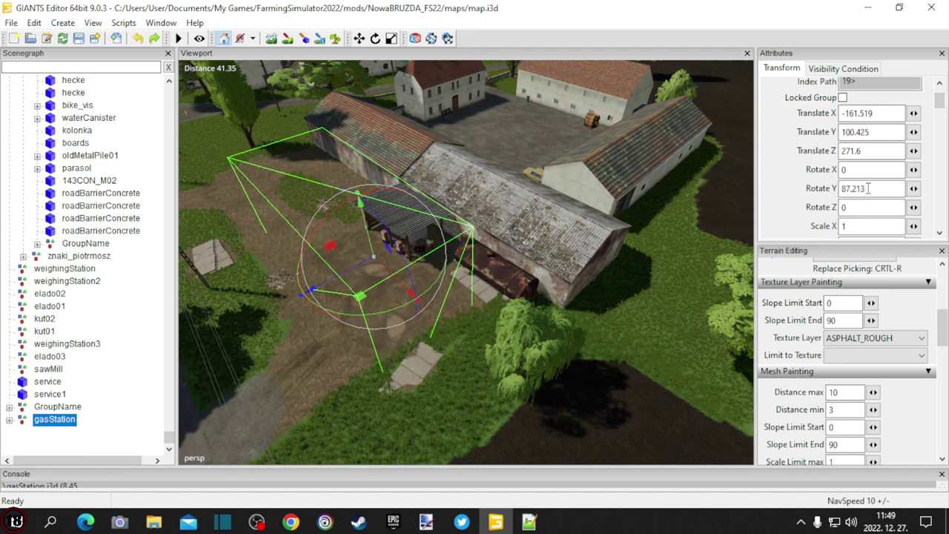
Copy the gasStation group's Translate X and set the gasStation01 entry's X position in placeables.xml to -161.519.
double_click(880, 113)
key("ctrl+c")
left_click(528, 521)
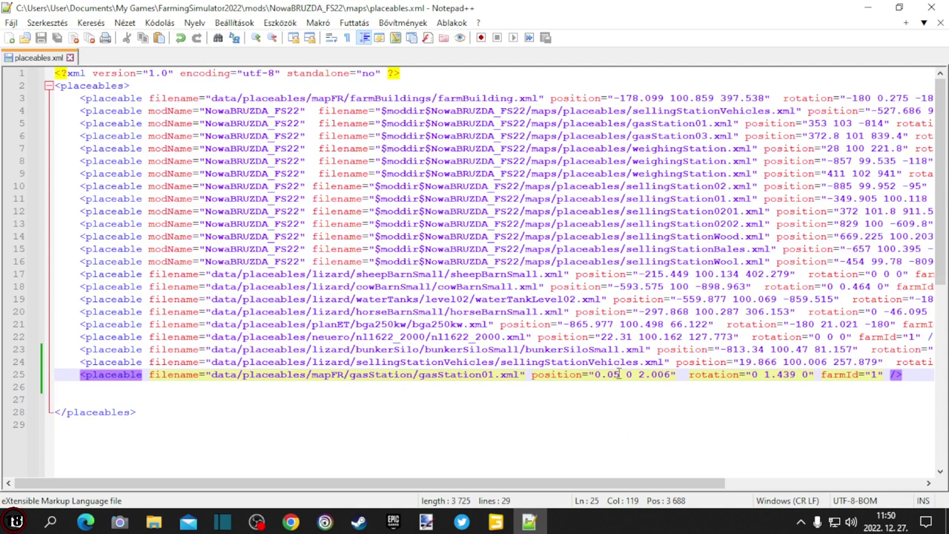
left_click_drag(619, 374, 597, 374)
key("ctrl+v")
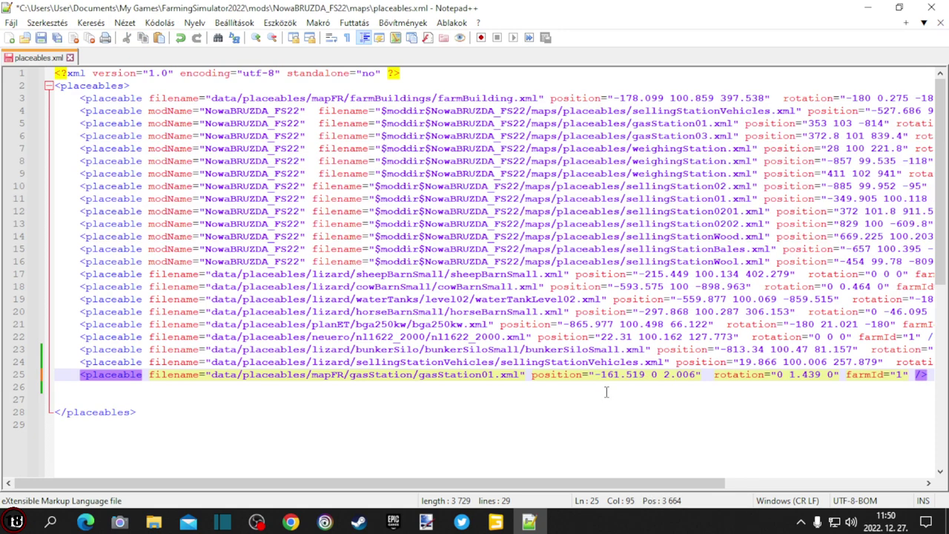
Copy Translate Y from GIANTS Editor and set the gasStation01 entry's Y position in placeables.xml to 100.425.
mouse_move(498, 523)
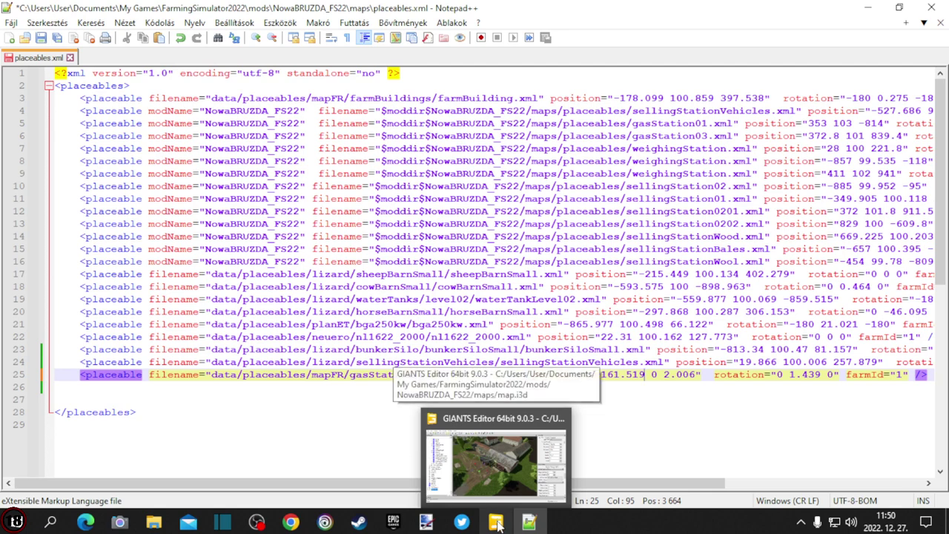
left_click(495, 459)
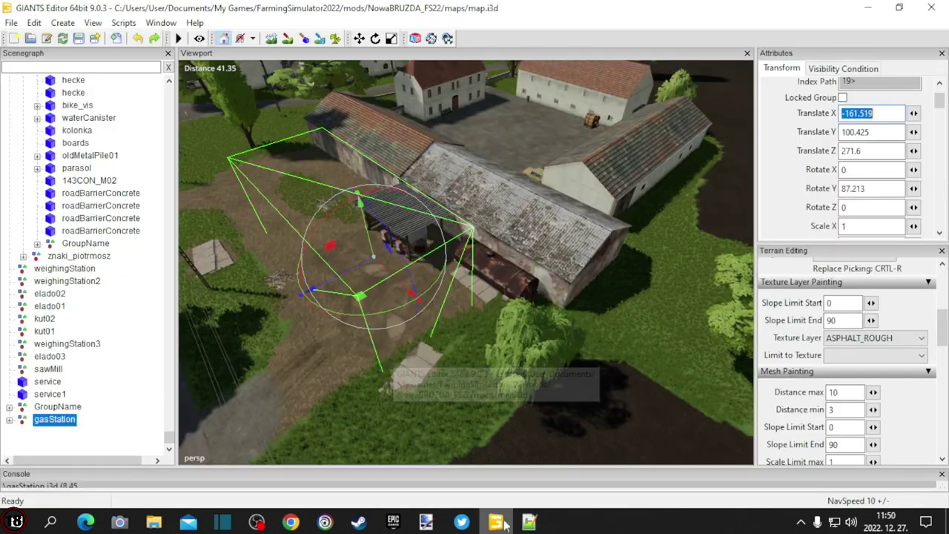
double_click(870, 132)
key("ctrl+c")
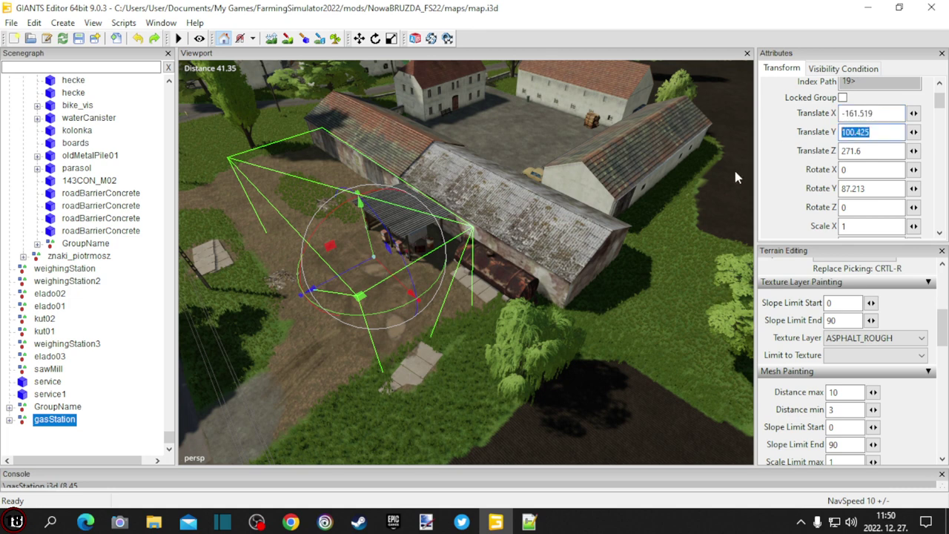
left_click(529, 522)
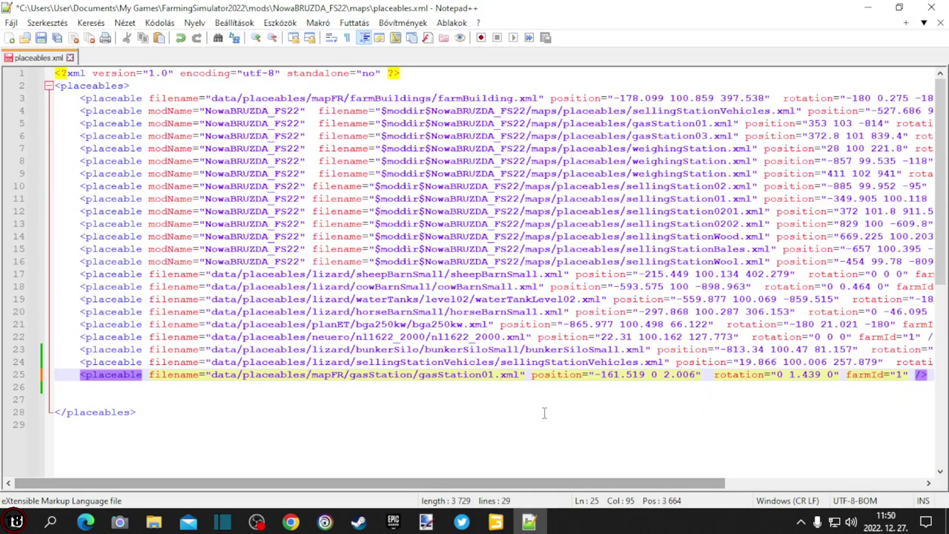
double_click(655, 374)
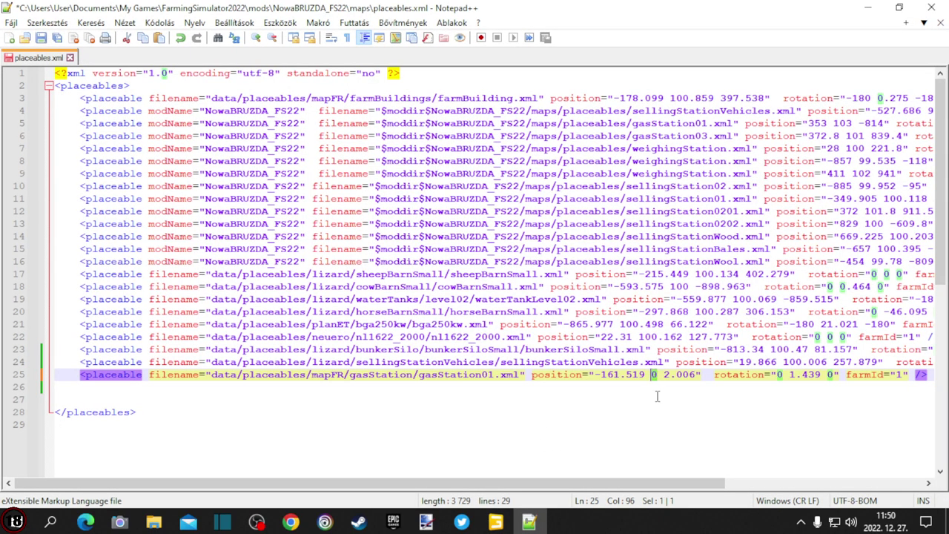
key("ctrl+v")
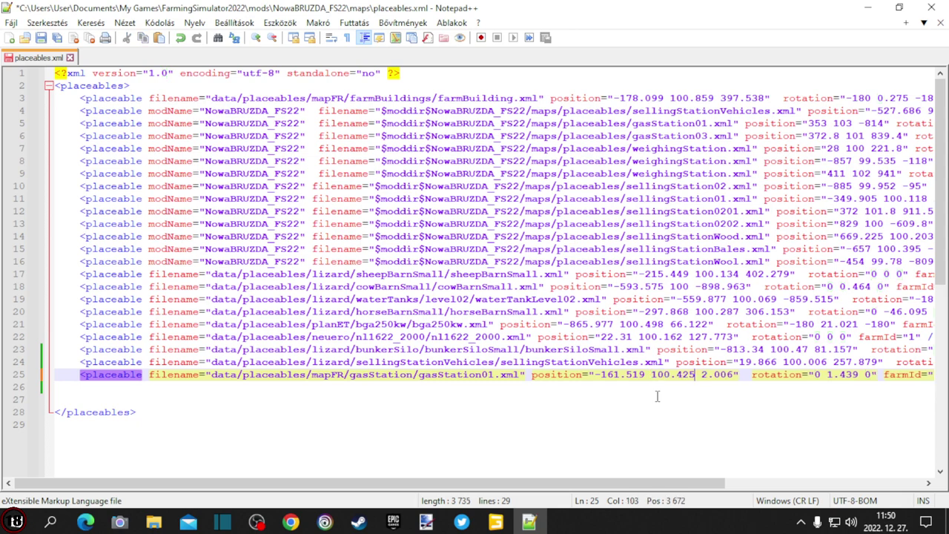
Take Translate Z from GIANTS Editor and set the gasStation01 entry's Z position in placeables.xml to 271.6.
left_click(507, 523)
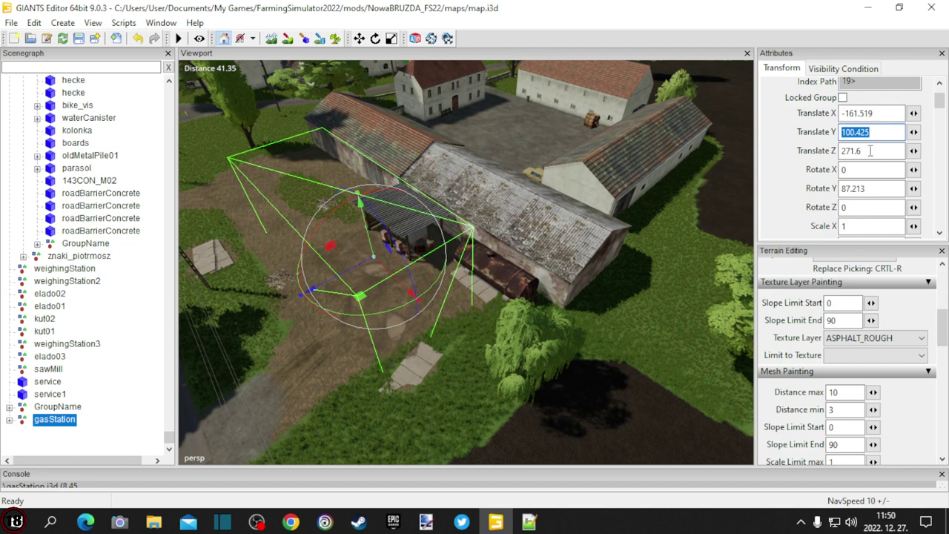
left_click(868, 152)
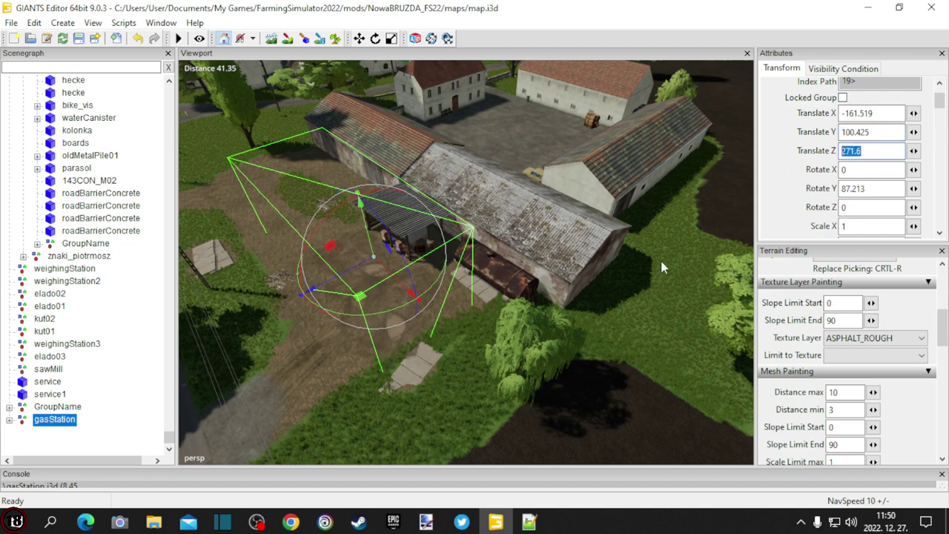
left_click(528, 522)
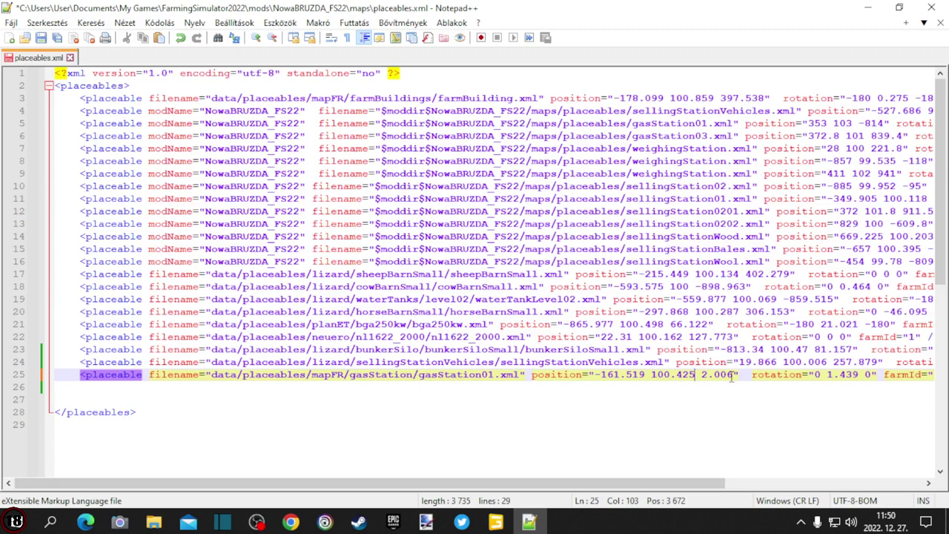
left_click_drag(733, 376, 712, 375)
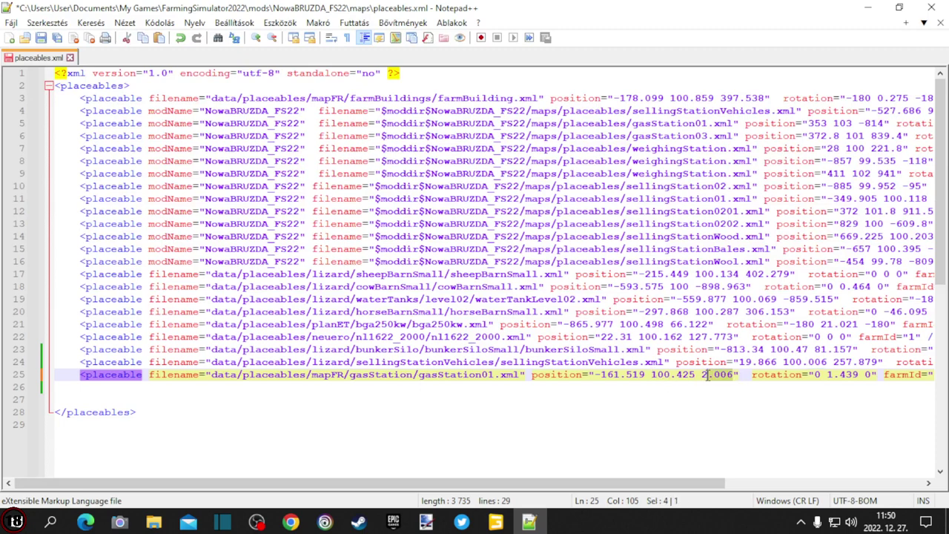
left_click_drag(706, 374, 703, 374)
type("271.6")
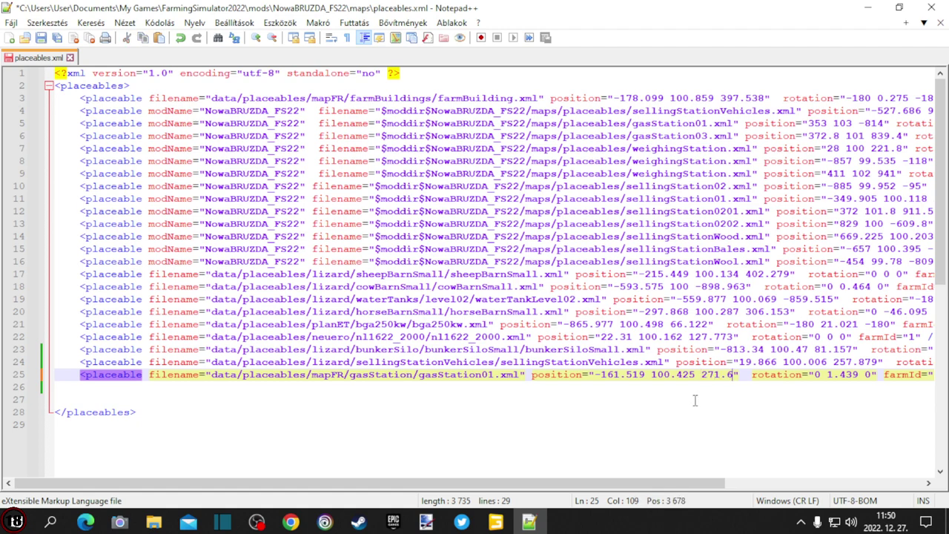
Set the gasStation01 entry's Y rotation to 87.213, taken from Rotate Y in GIANTS Editor, and save placeables.xml.
left_click(496, 522)
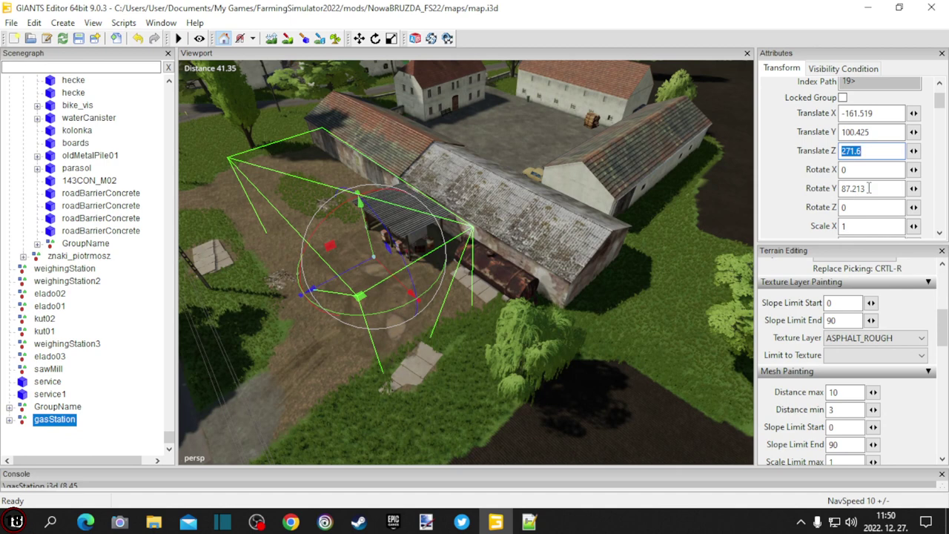
key("Tab")
key("Tab")
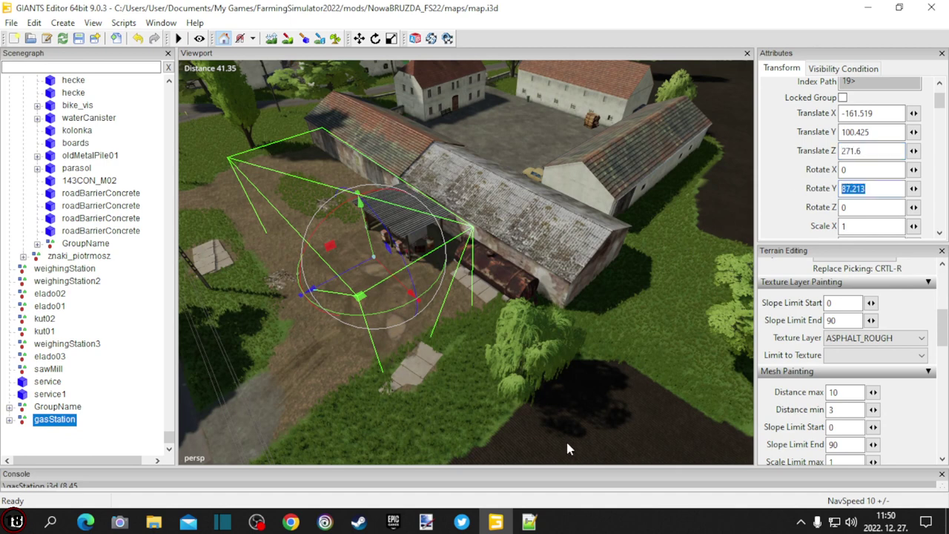
left_click(529, 521)
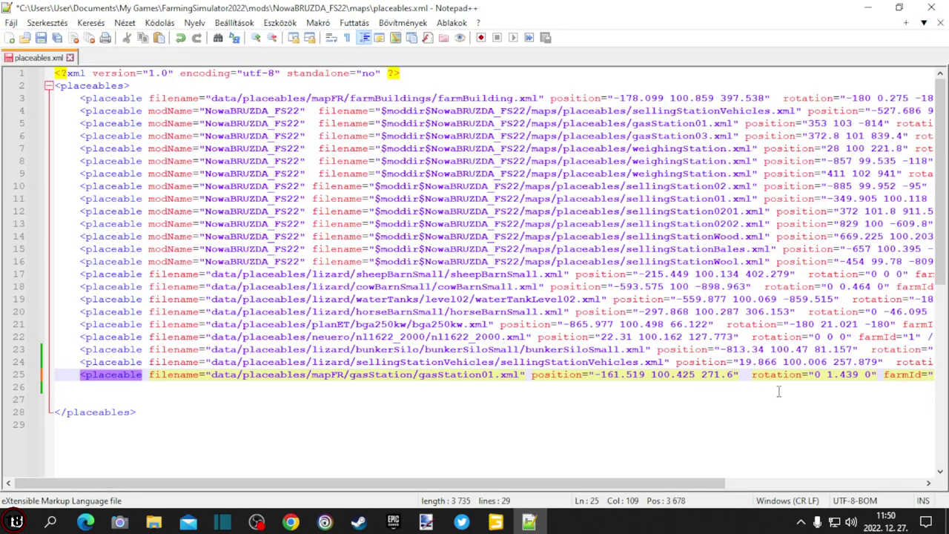
left_click_drag(850, 374, 827, 375)
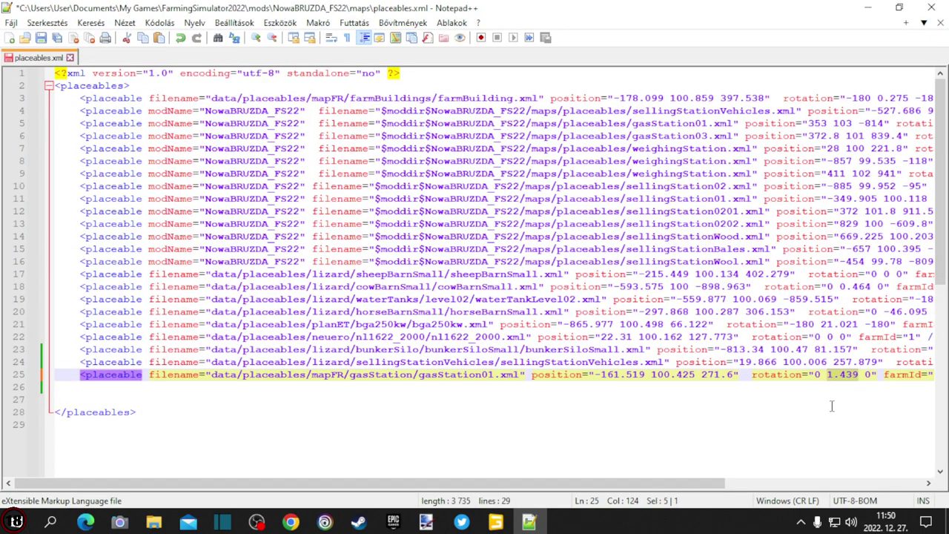
type("87.213")
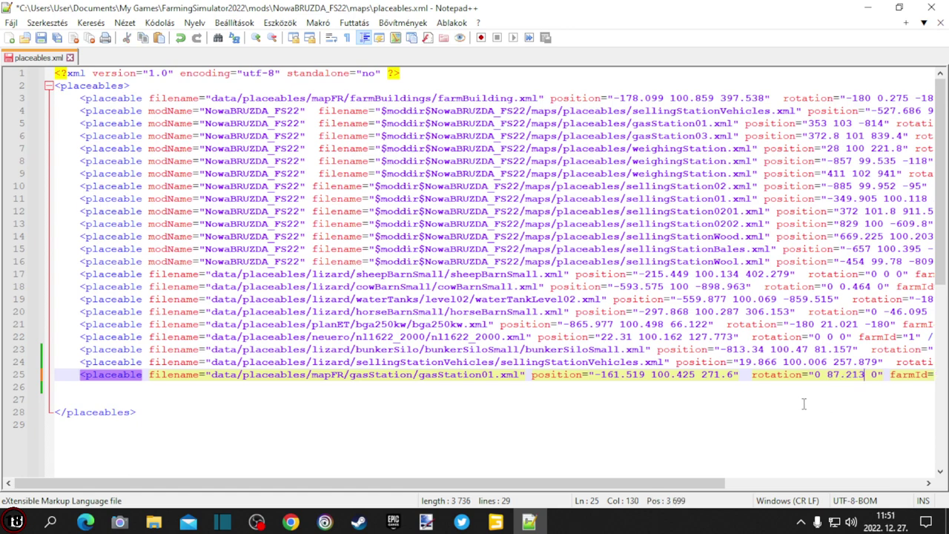
left_click_drag(687, 489, 694, 486)
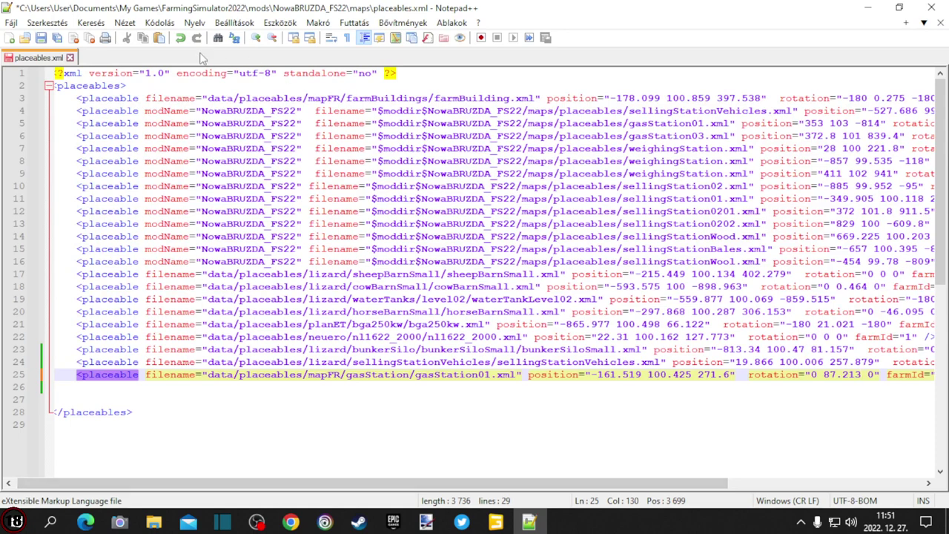
left_click(57, 39)
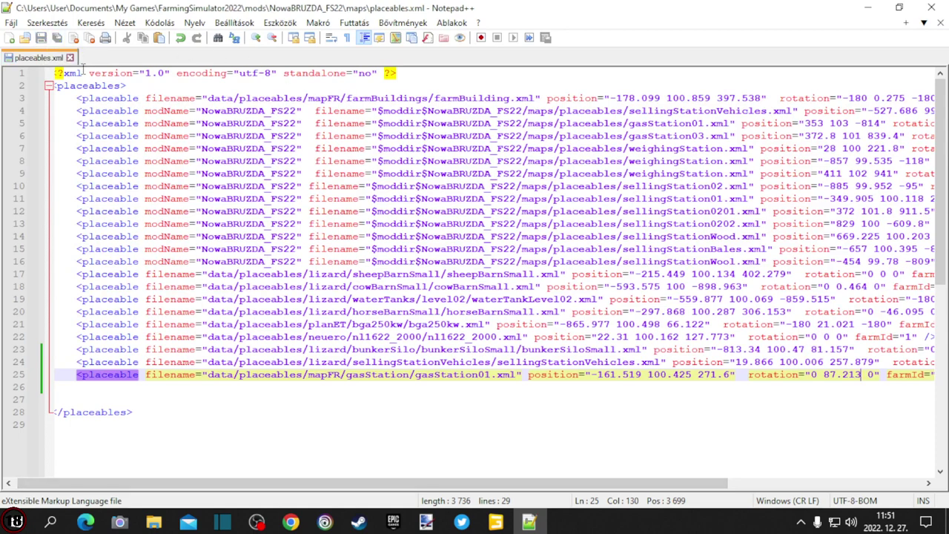
Switch to GIANTS Editor and delete the gasStation reference group from the scene.
left_click(496, 522)
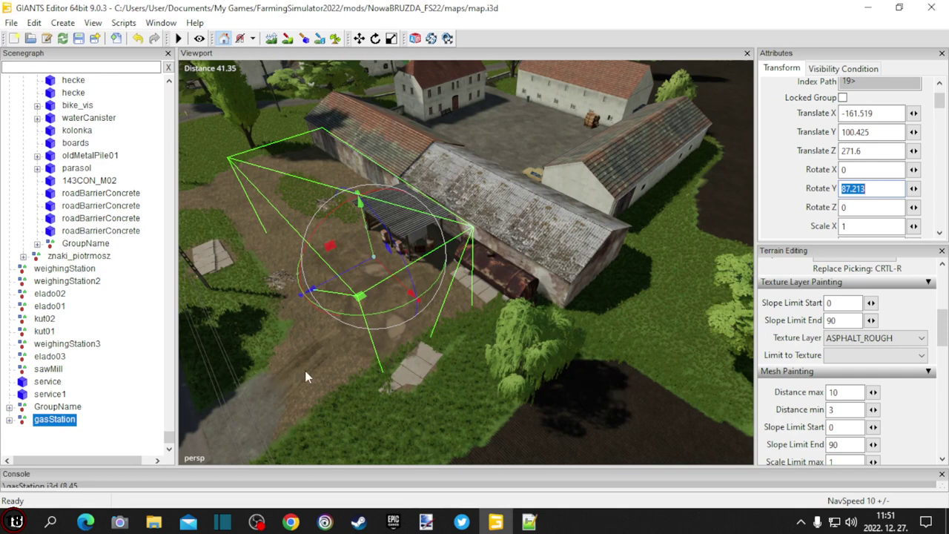
key("BackSpace")
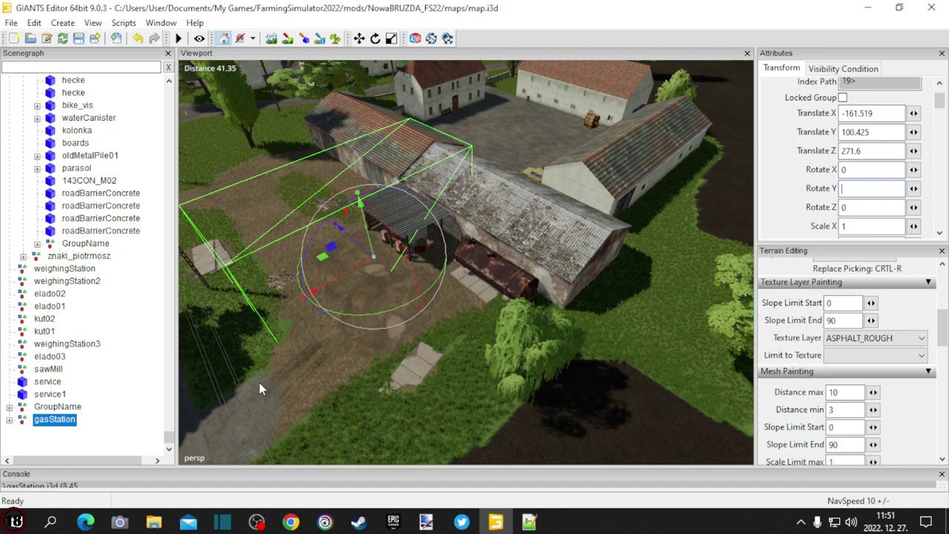
left_click(70, 439)
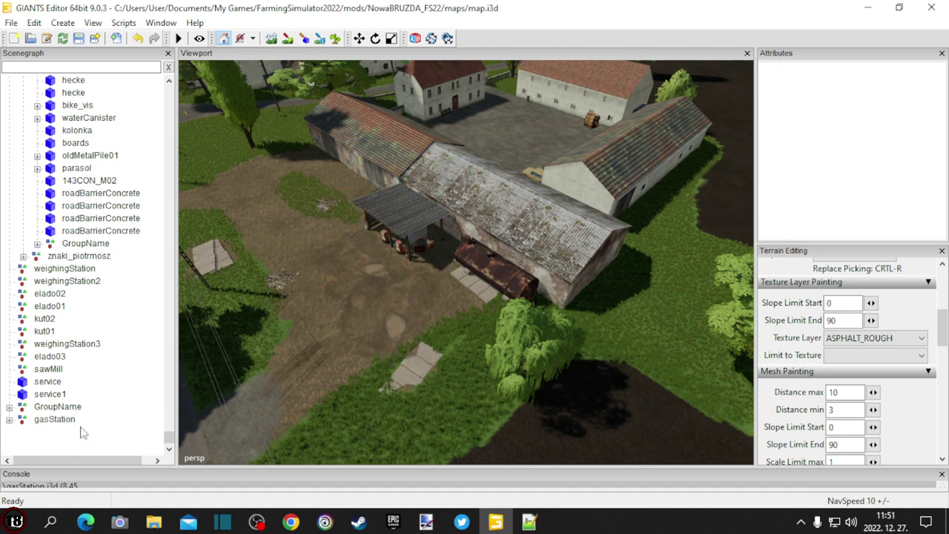
left_click(63, 419)
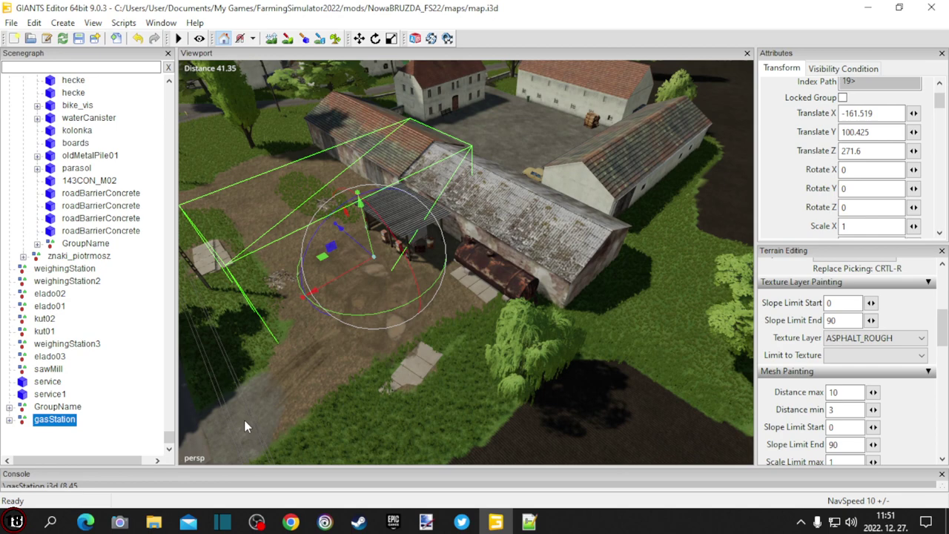
key("Delete")
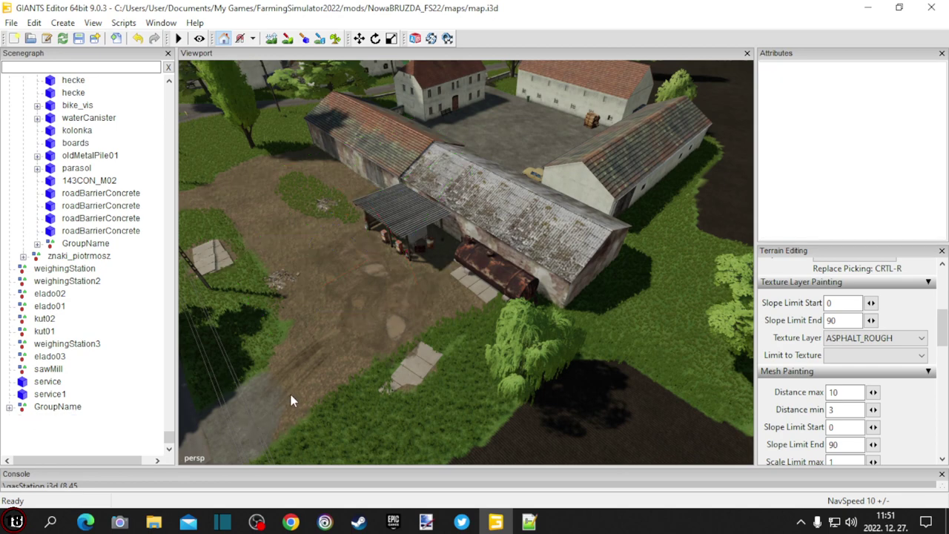
Save the map scene and close GIANTS Editor.
left_click_drag(290, 371, 531, 314, "alt")
left_click_drag(420, 341, 621, 287, "alt")
right_click_drag(623, 292, 596, 354)
left_click(79, 39)
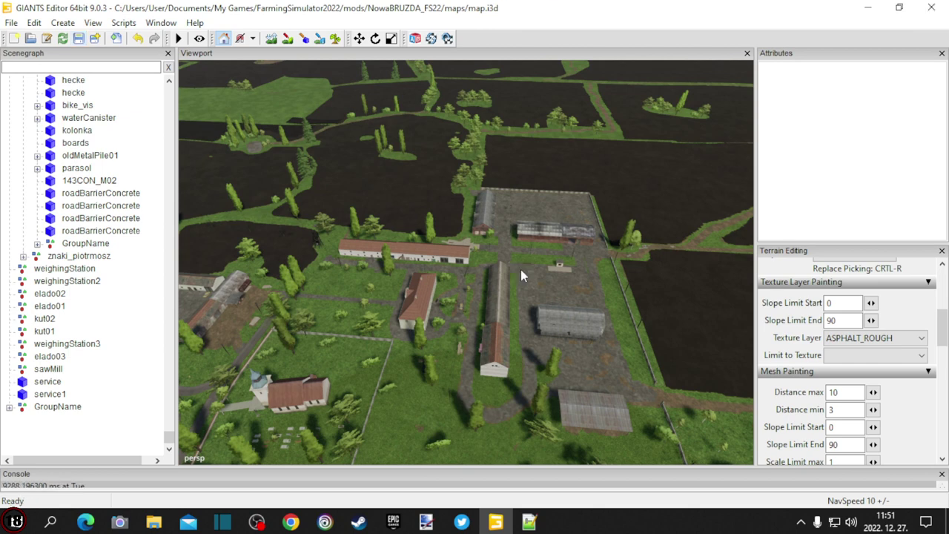
left_click(930, 7)
Remove the two blank lines above the closing placeables tag in placeables.xml and save the file.
key("alt+Tab")
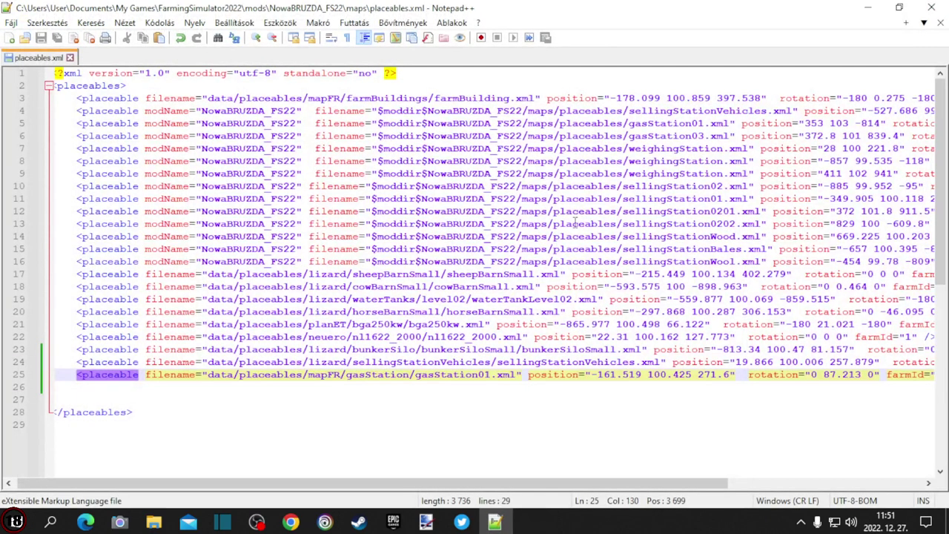
left_click(57, 412)
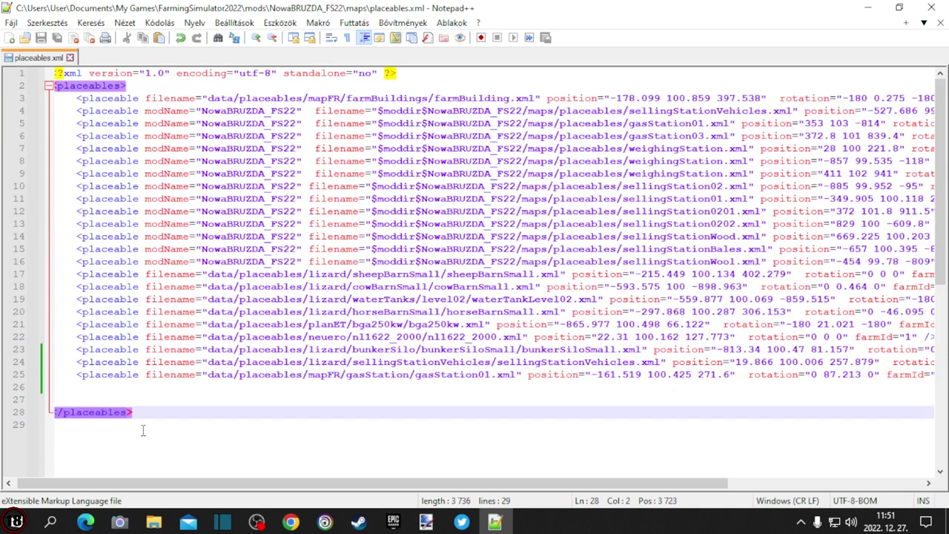
key("Left")
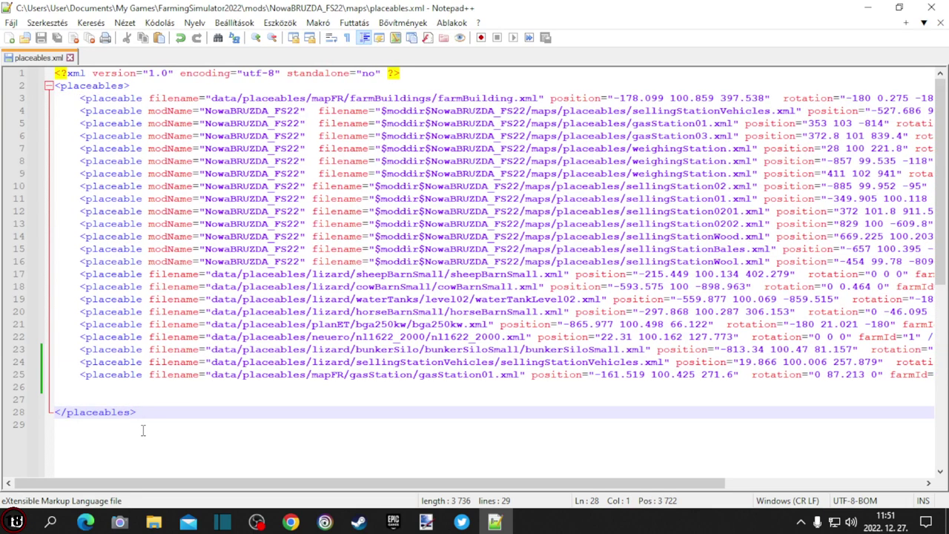
key("BackSpace")
key("BackSpace")
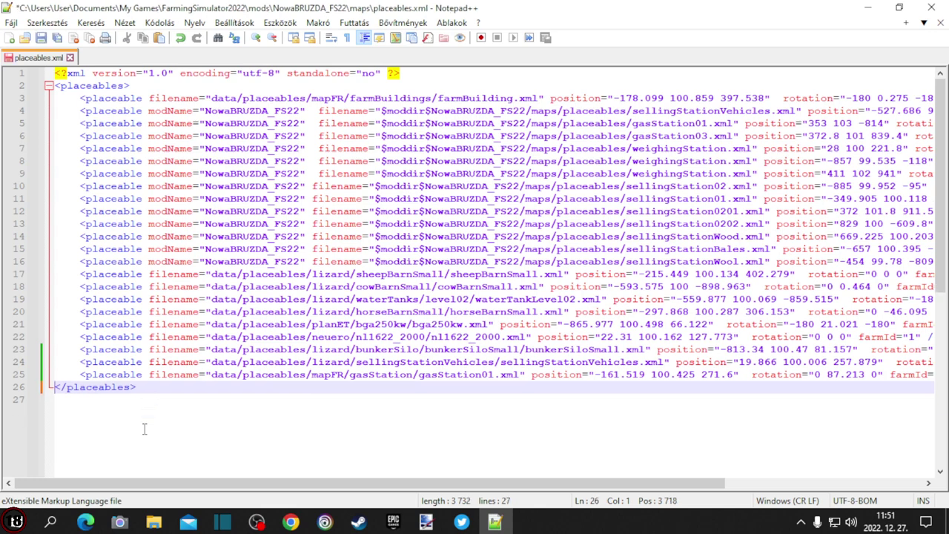
left_click(41, 38)
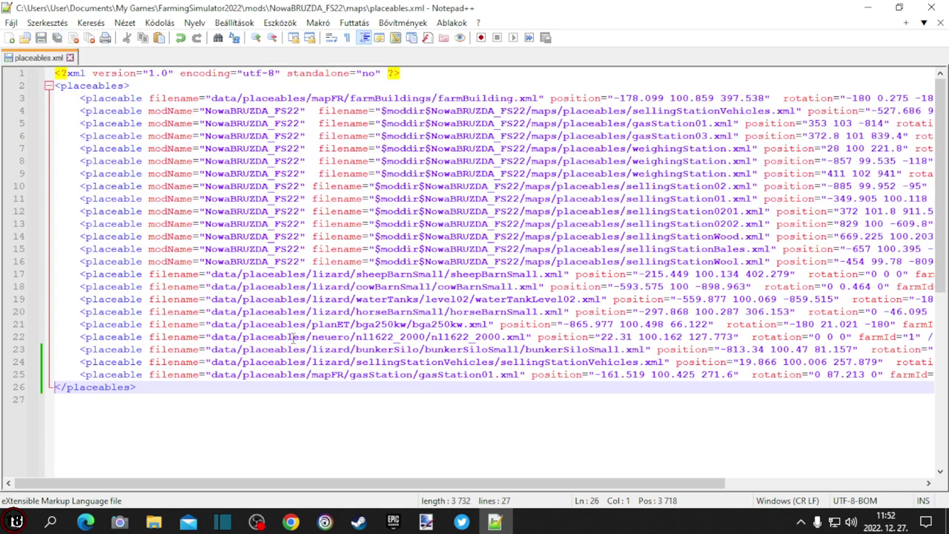
Close Notepad++, clear the gasStation folder window off the desktop and launch Farming Simulator 22.
left_click(932, 10)
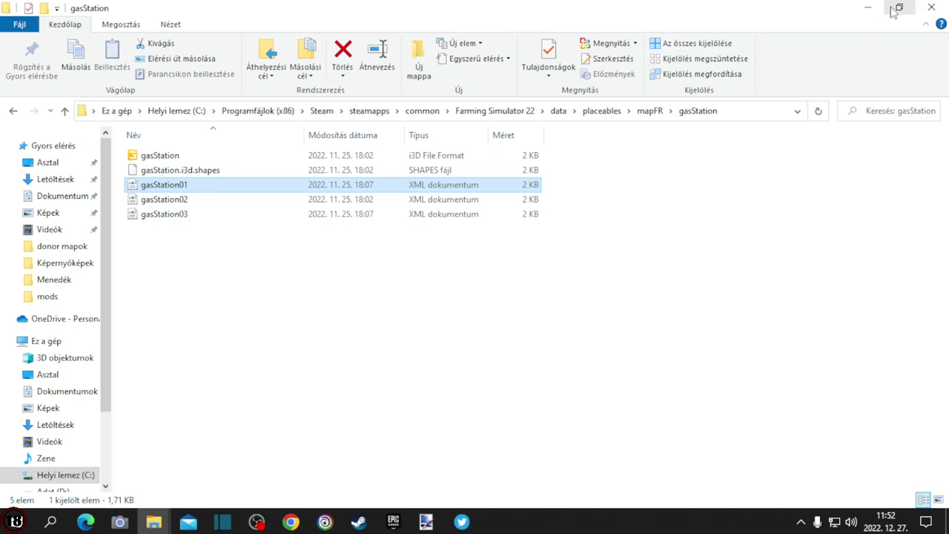
left_click(866, 13)
left_click(865, 10)
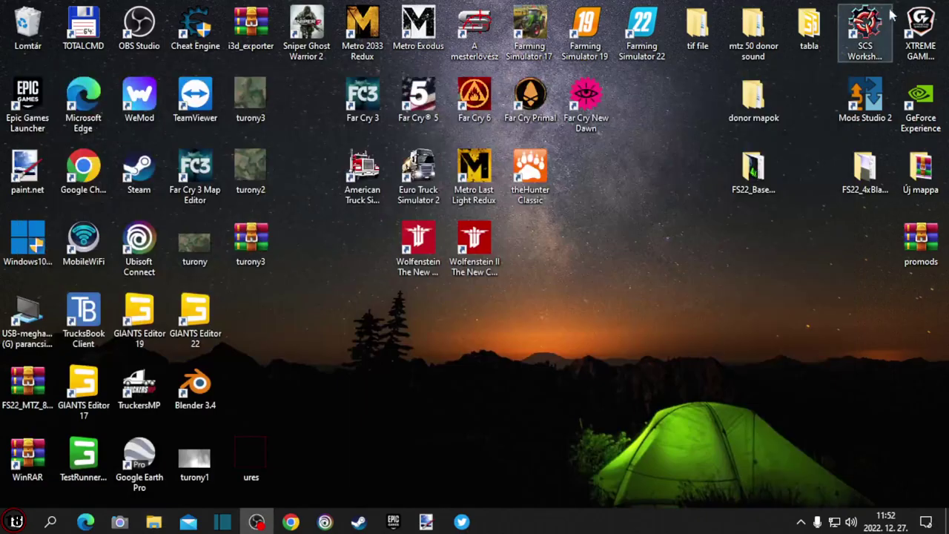
double_click(639, 36)
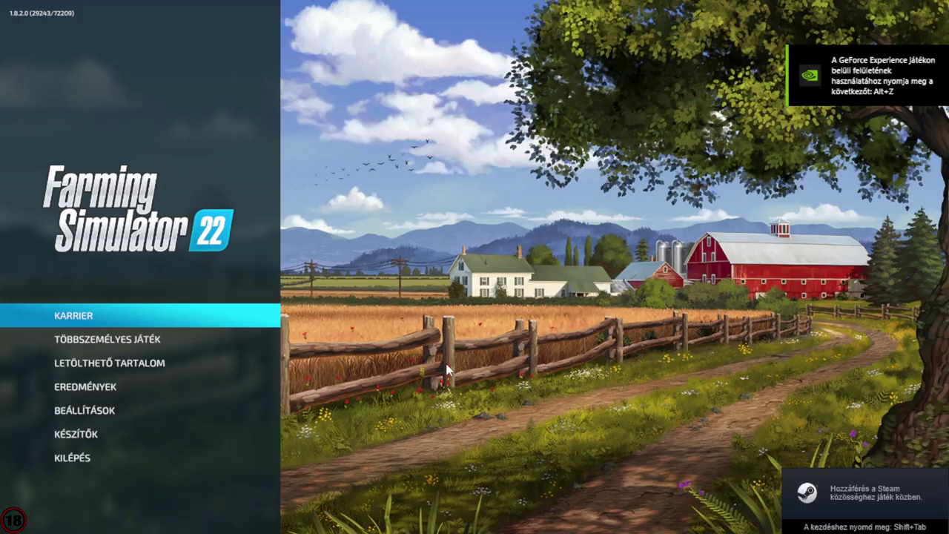
Set up a new career in the first empty save slot on the NowaBRUZDA_FS22 map.
left_click(104, 315)
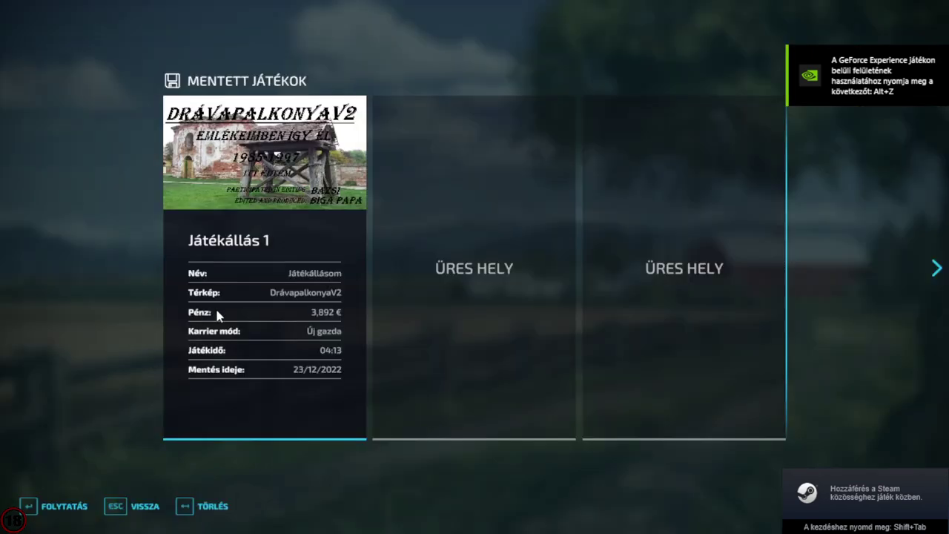
left_click(452, 286)
left_click(281, 358)
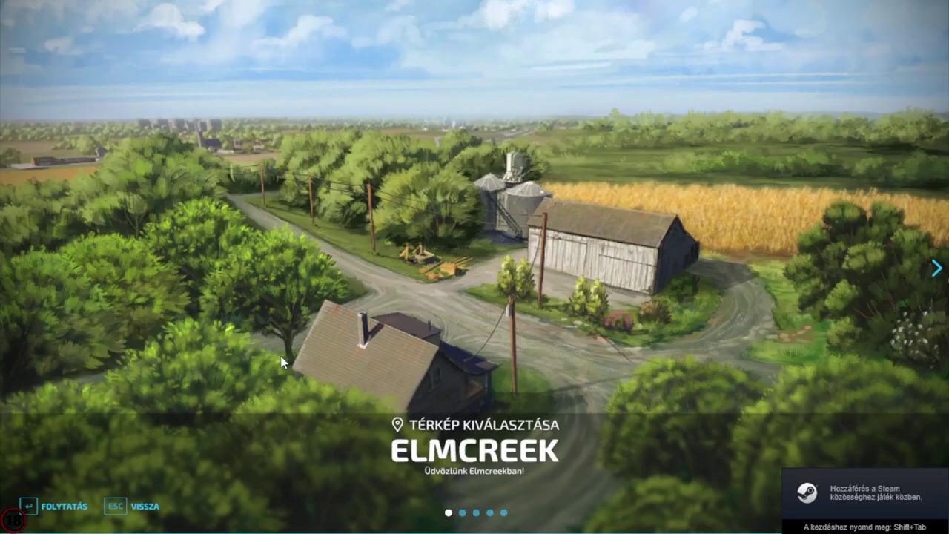
key("Left")
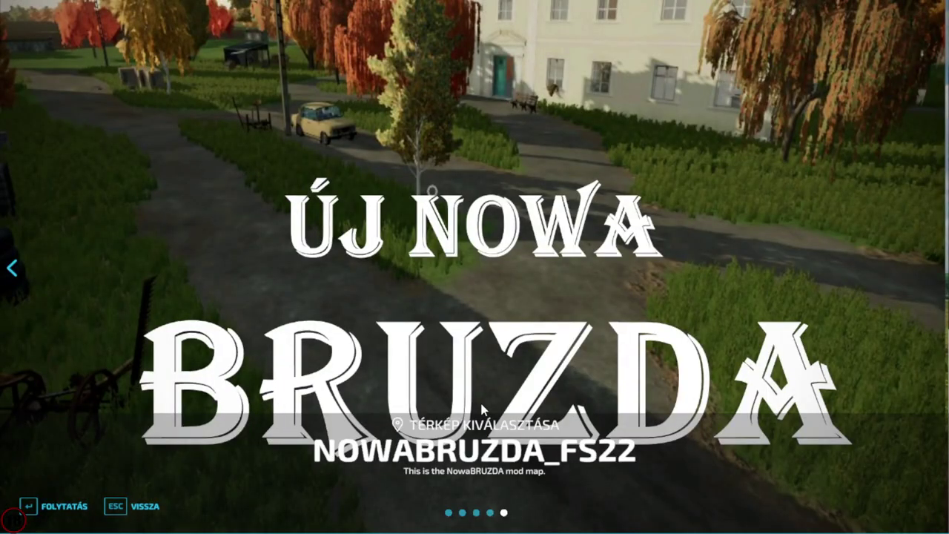
left_click(46, 508)
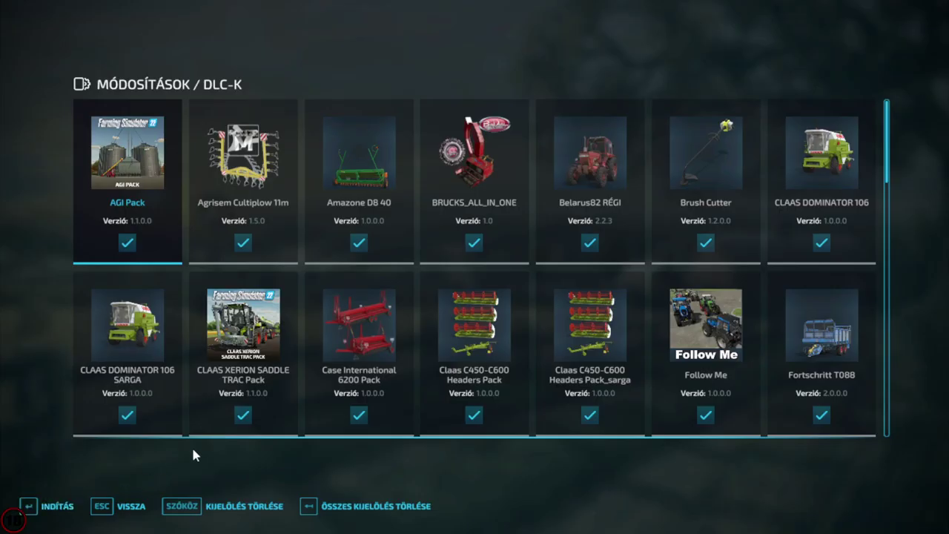
Deselect all mods, start the game with the preset character and hide the console log.
left_click(360, 508)
left_click(62, 507)
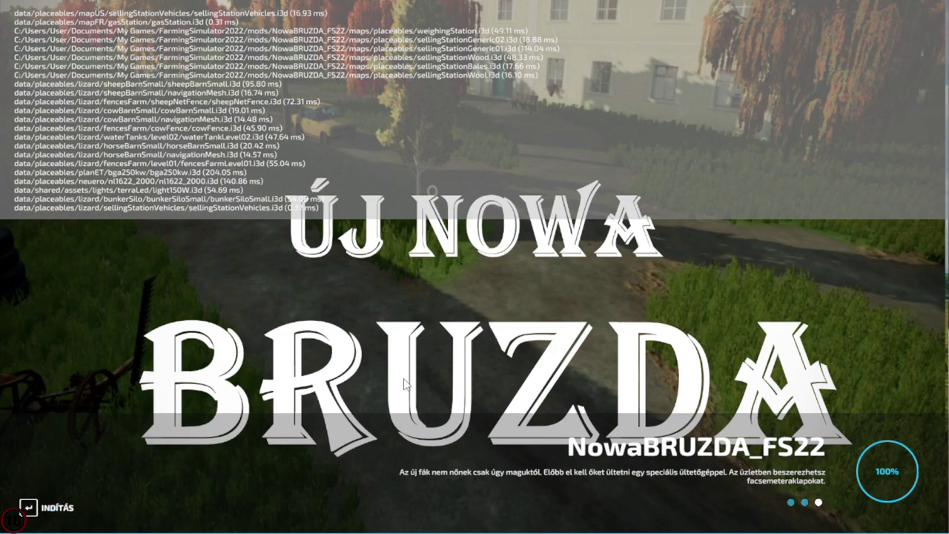
key("Return")
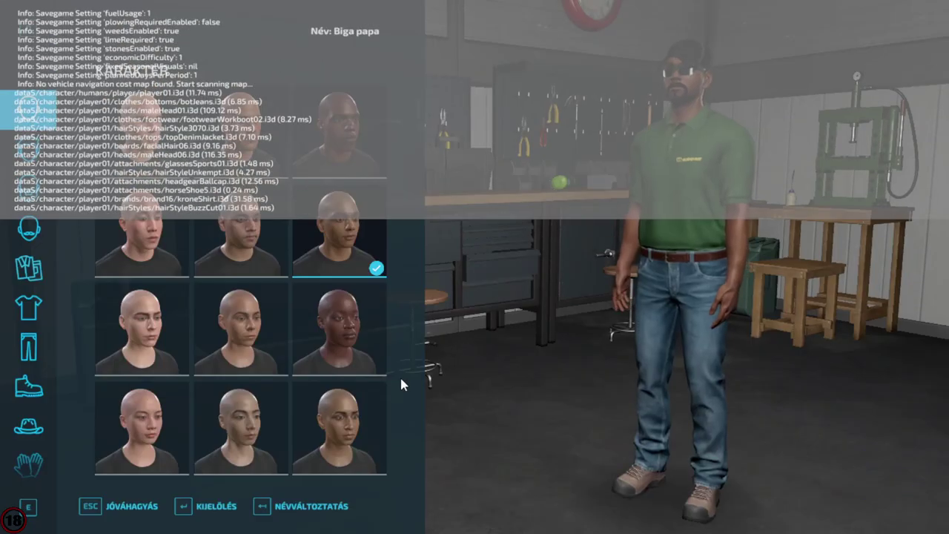
key("Escape")
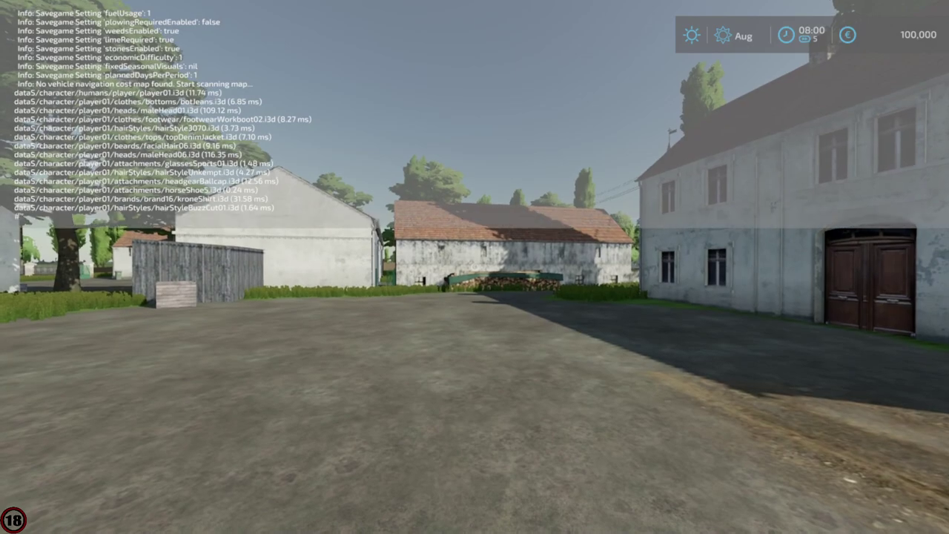
key("grave")
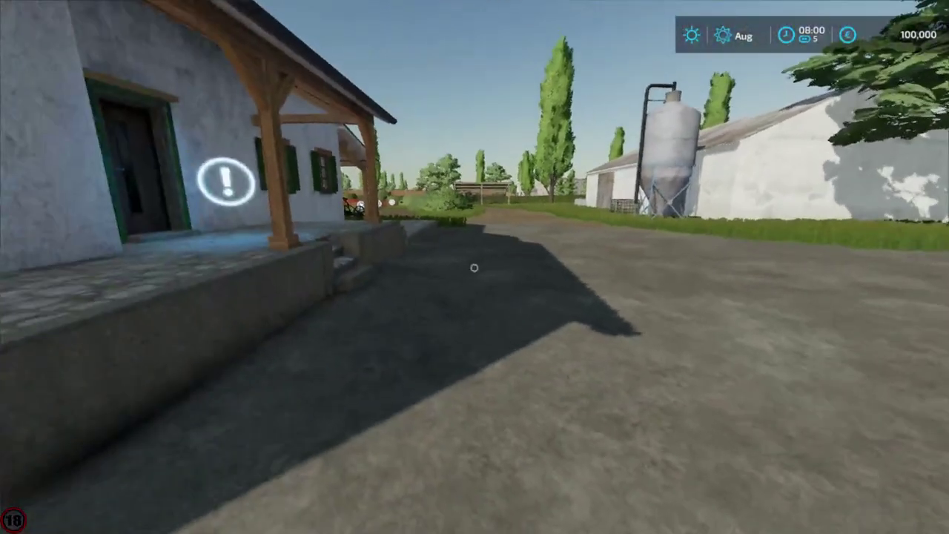
Open the farmhouse garage and inspect the shelves, workbenches and door inside.
key("d")
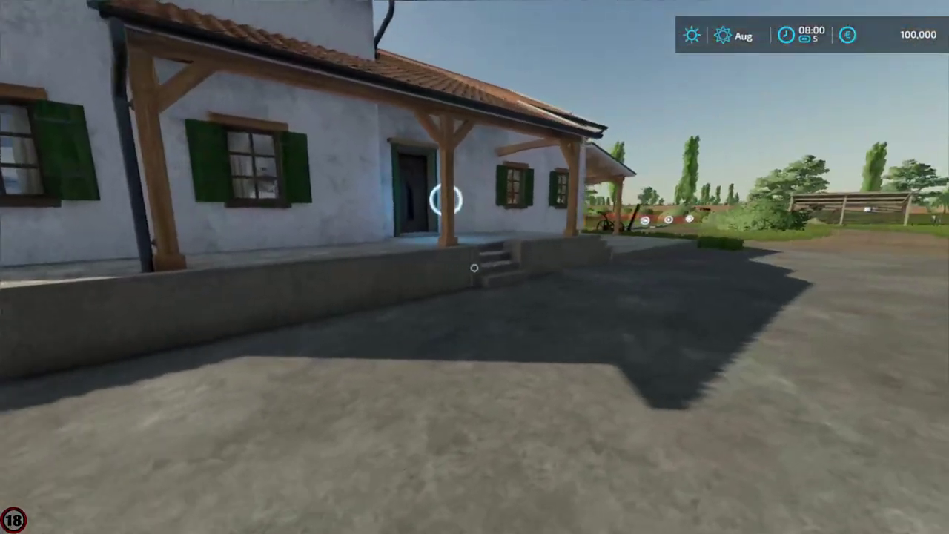
key("w")
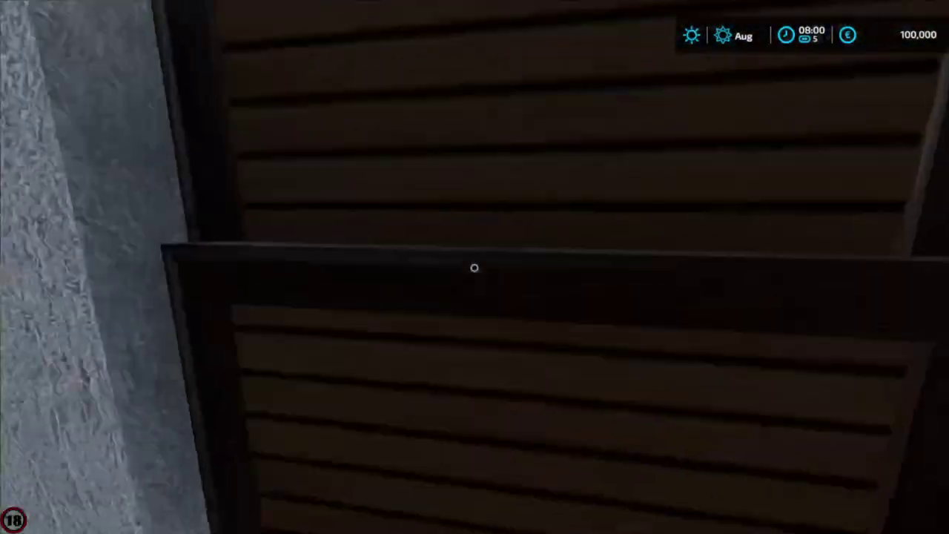
left_click(474, 268)
key("s")
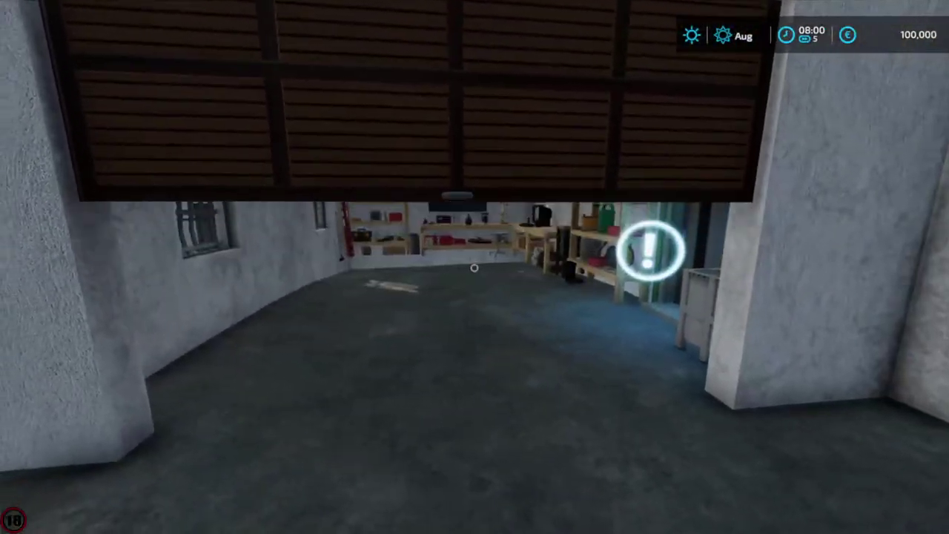
key("w")
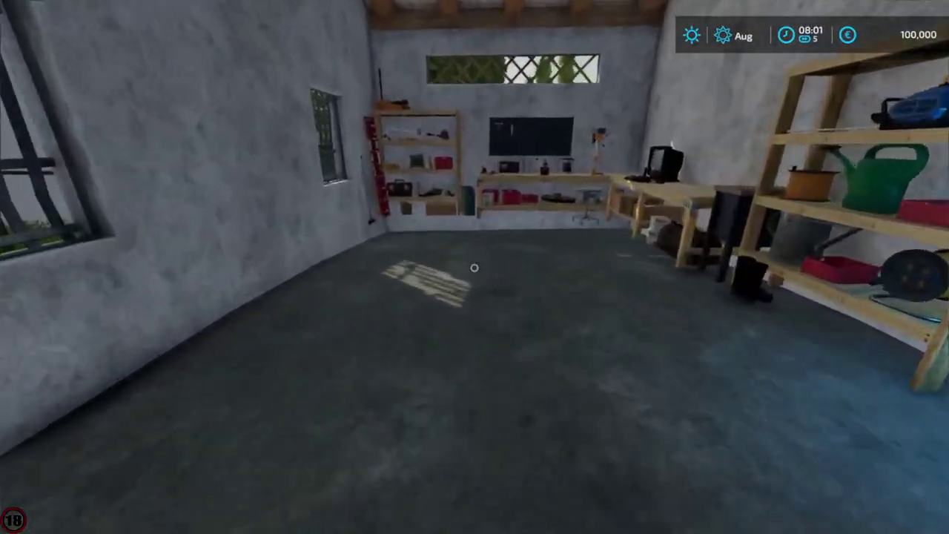
key("w")
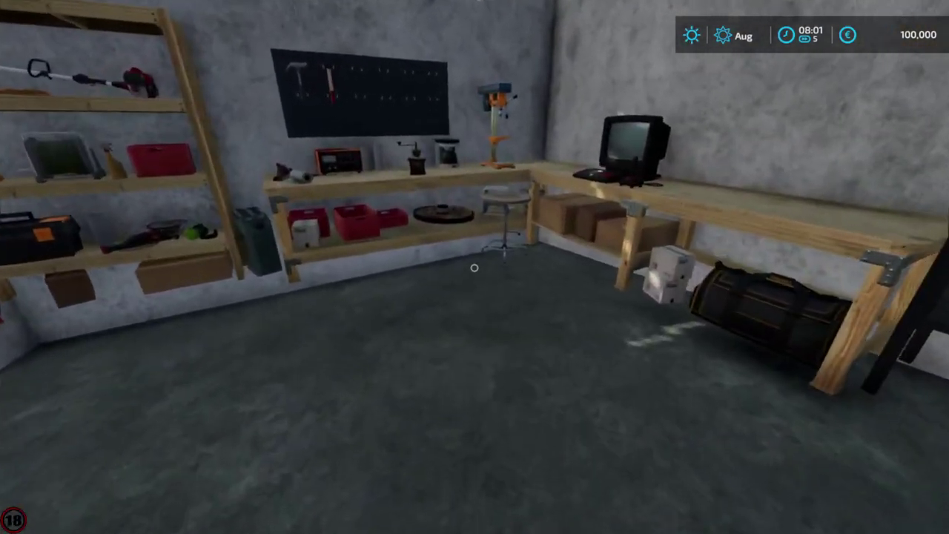
key("w")
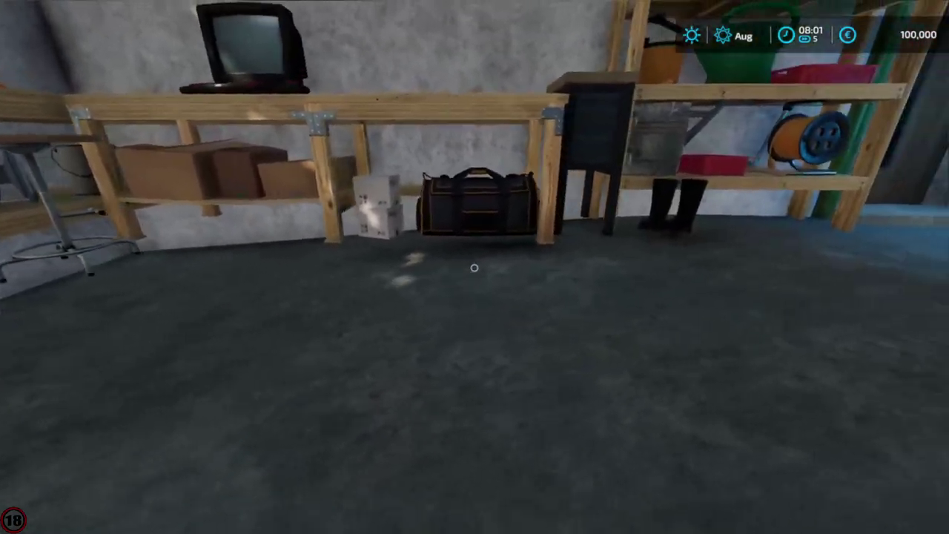
key("s")
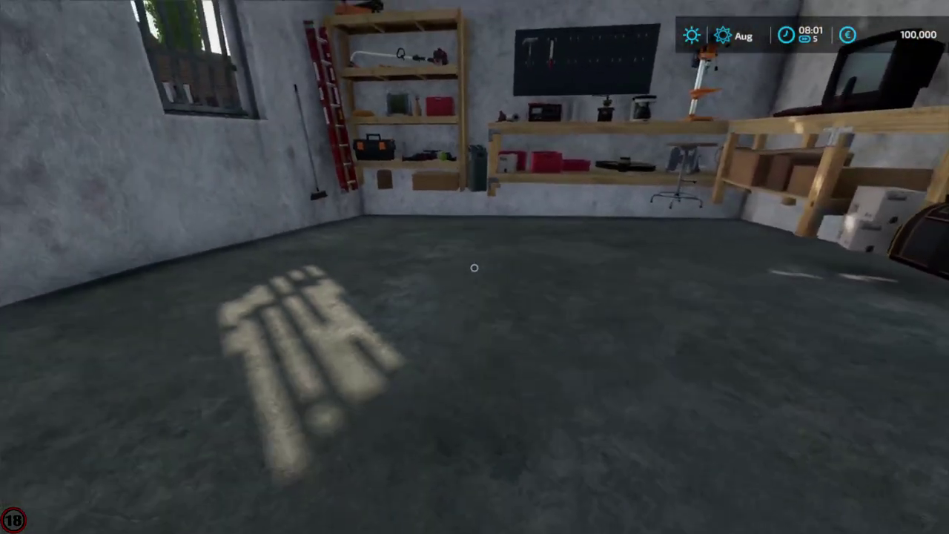
key("w")
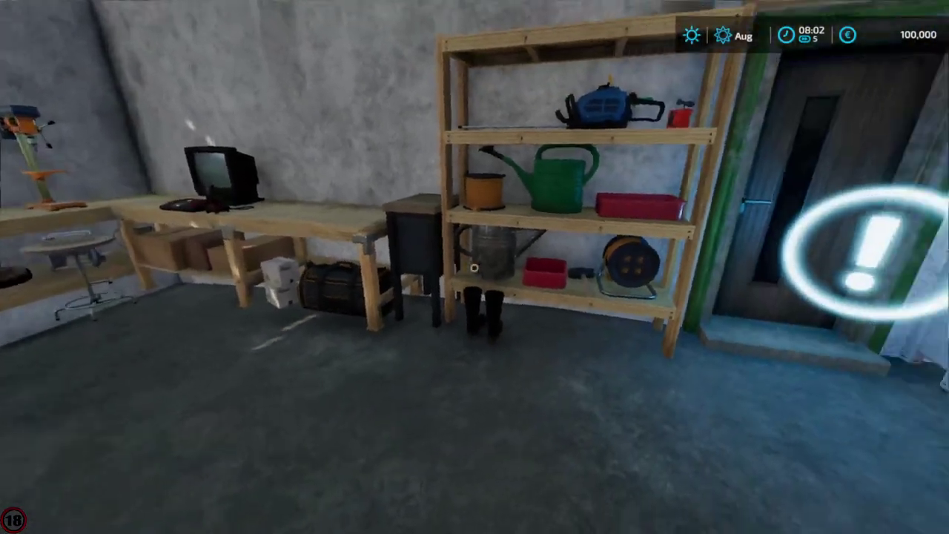
Walk out of the farmyard along the road to the gas station and check its fuel pumps in the game.
key("w")
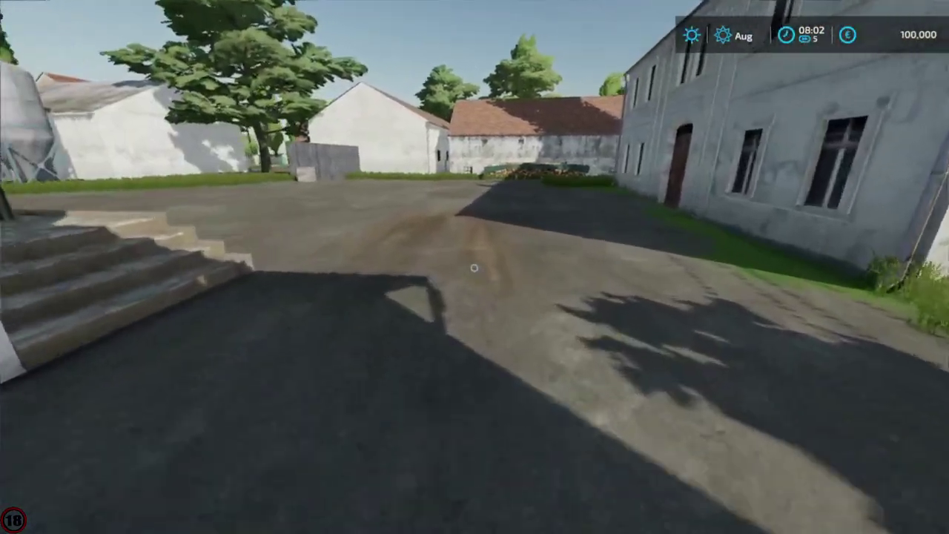
key("w")
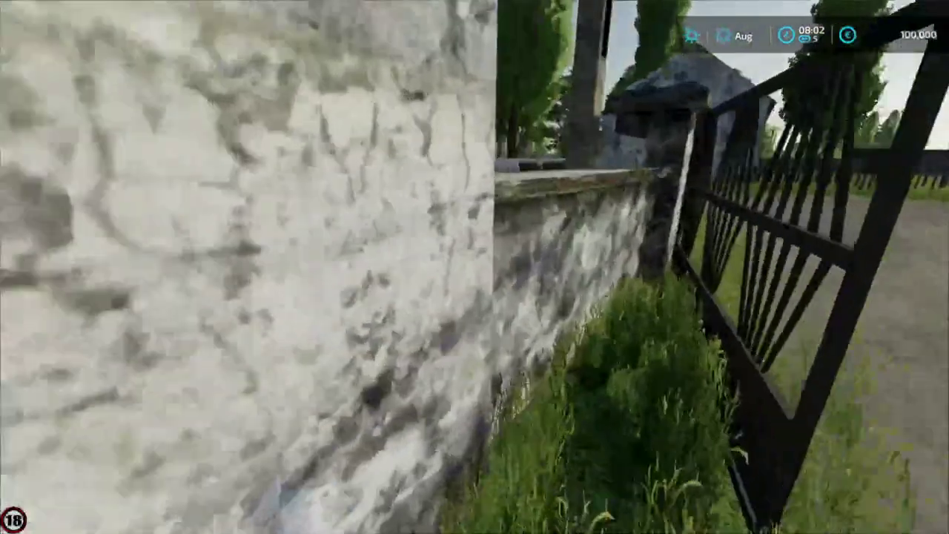
key("w")
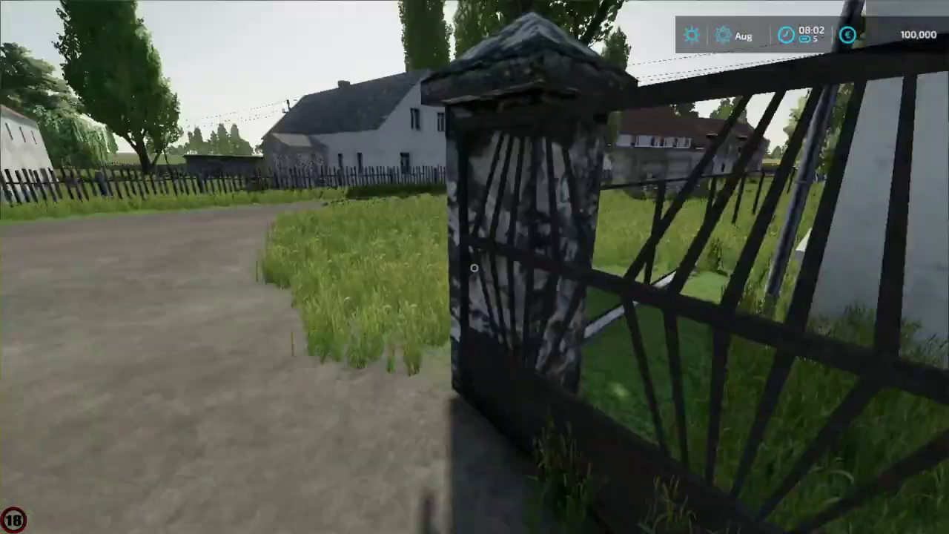
key("w")
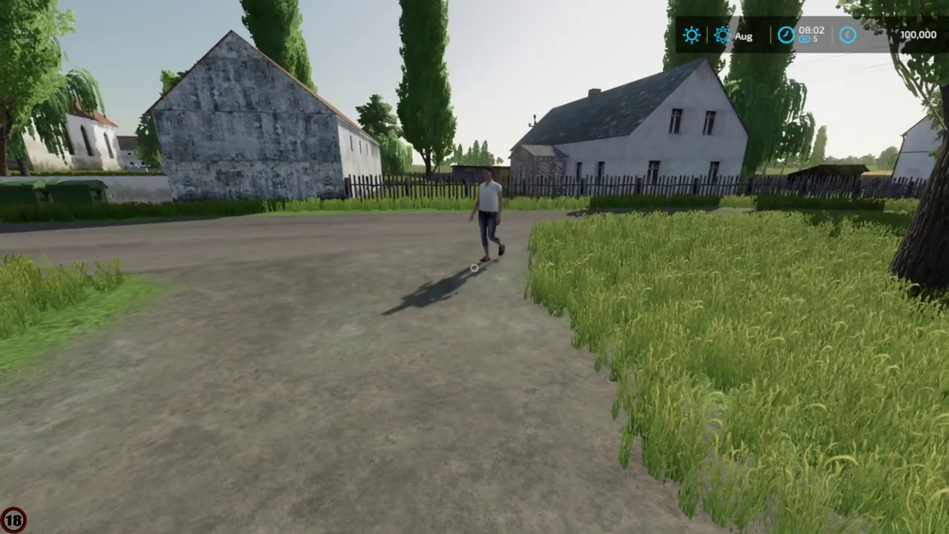
key("d")
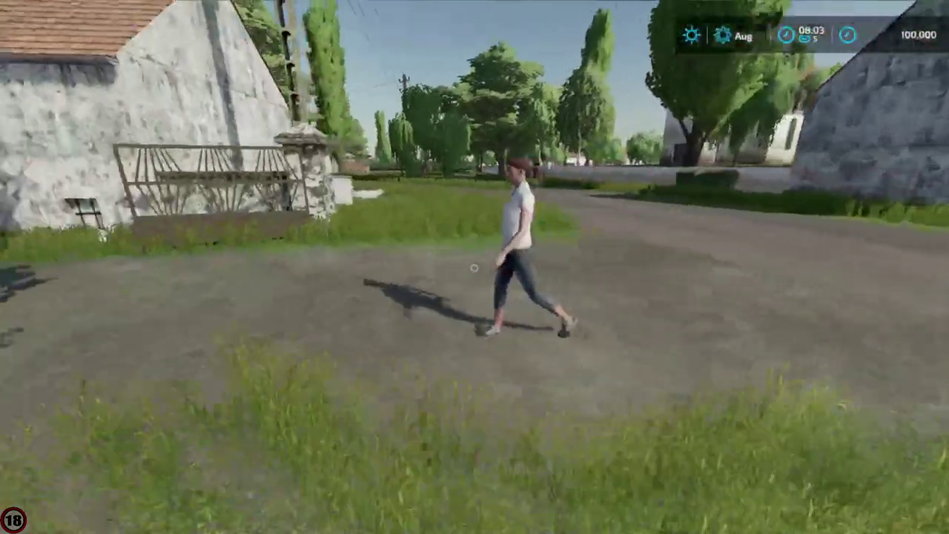
key("v")
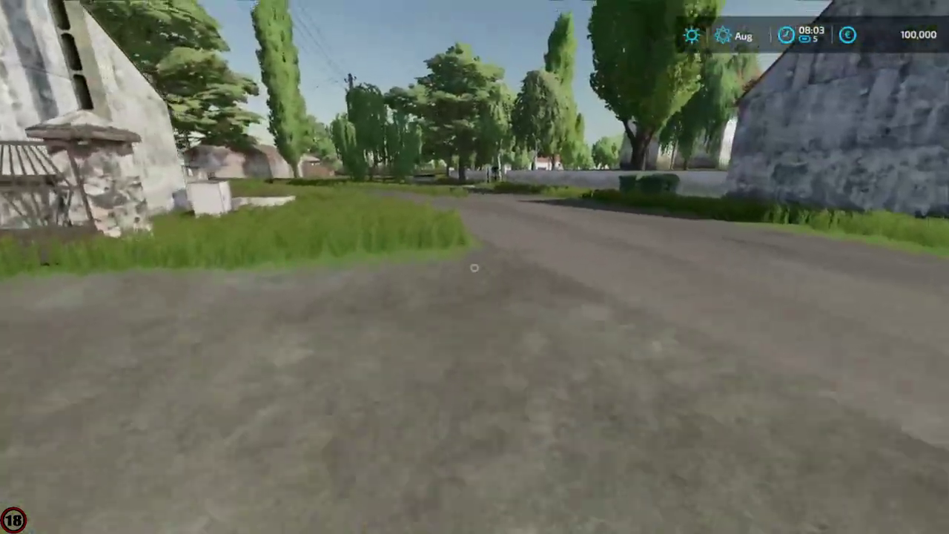
key("w")
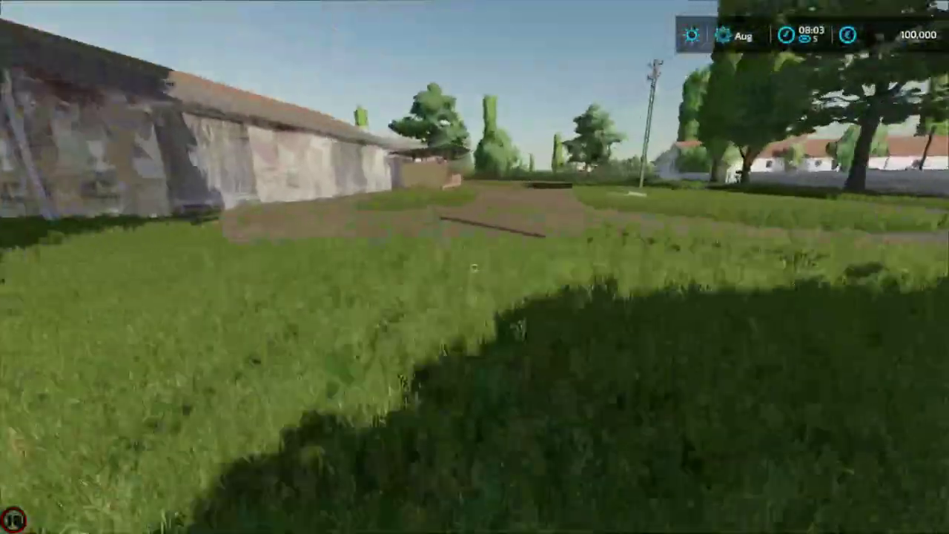
key("w")
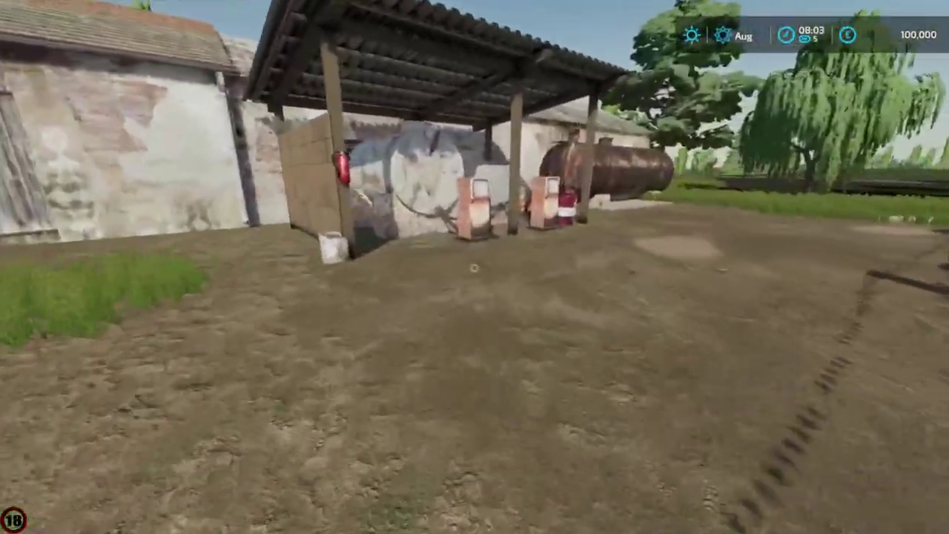
key("w")
Open the vehicle categories of the in-game shop.
key("Escape")
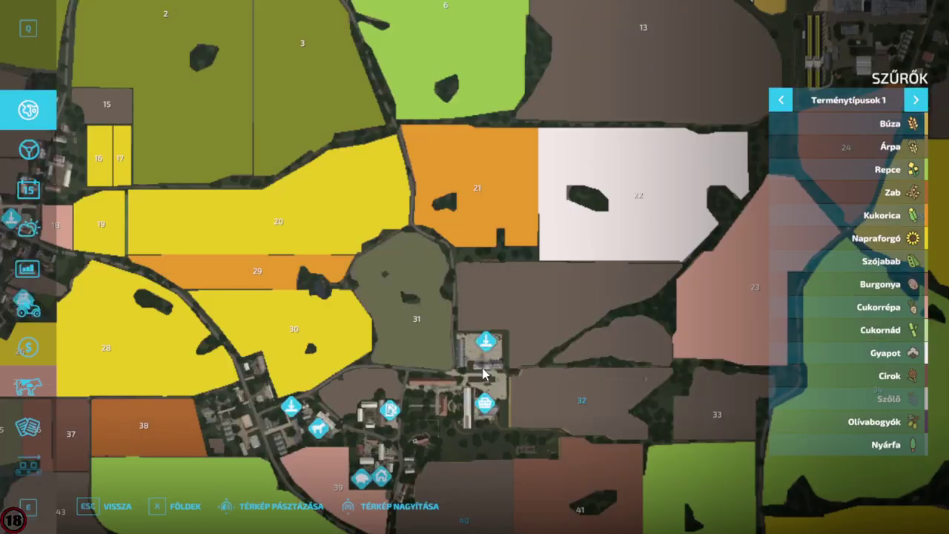
key("Escape")
key("p")
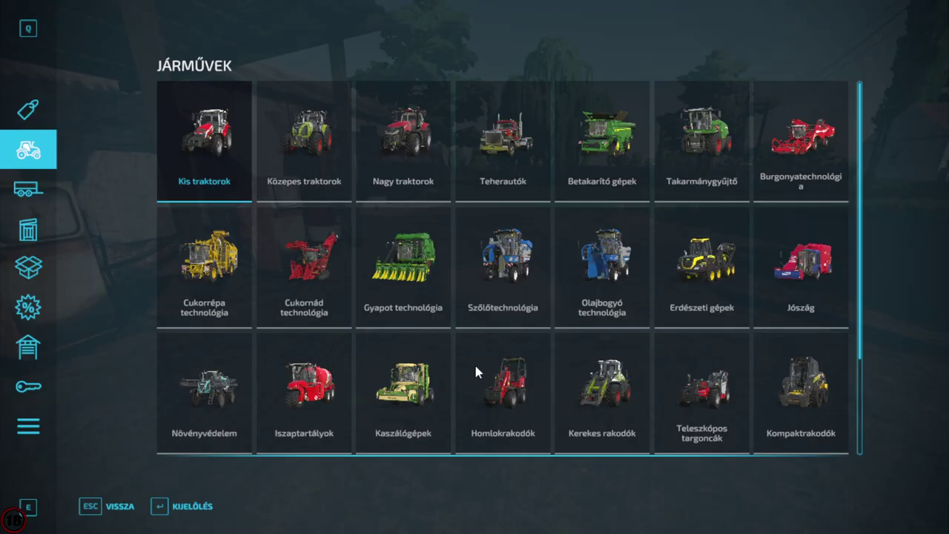
Buy the John Deere XUV865M from the Autók vehicle category with its default configuration and leave the shop.
scroll(444, 334, "down", 1)
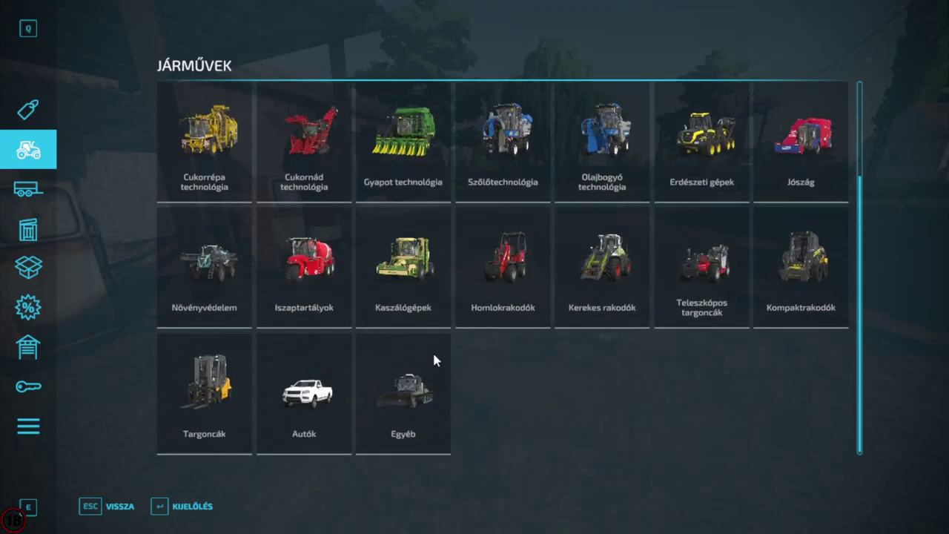
left_click(330, 387)
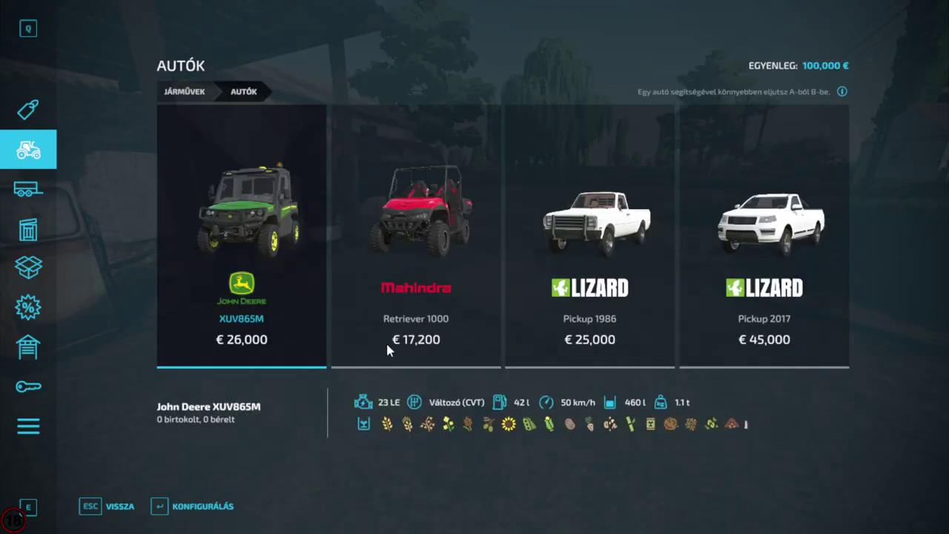
left_click(272, 226)
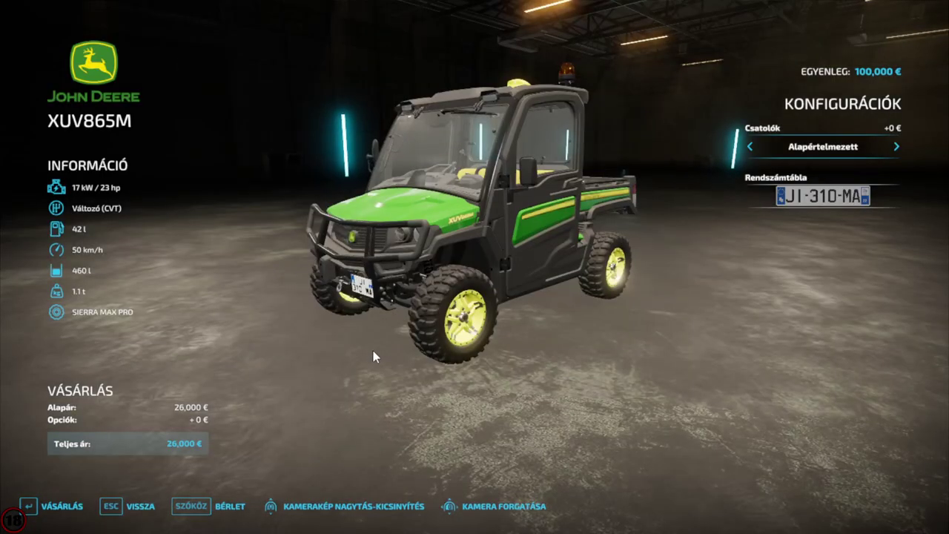
key("Return")
key("Return")
key("Return")
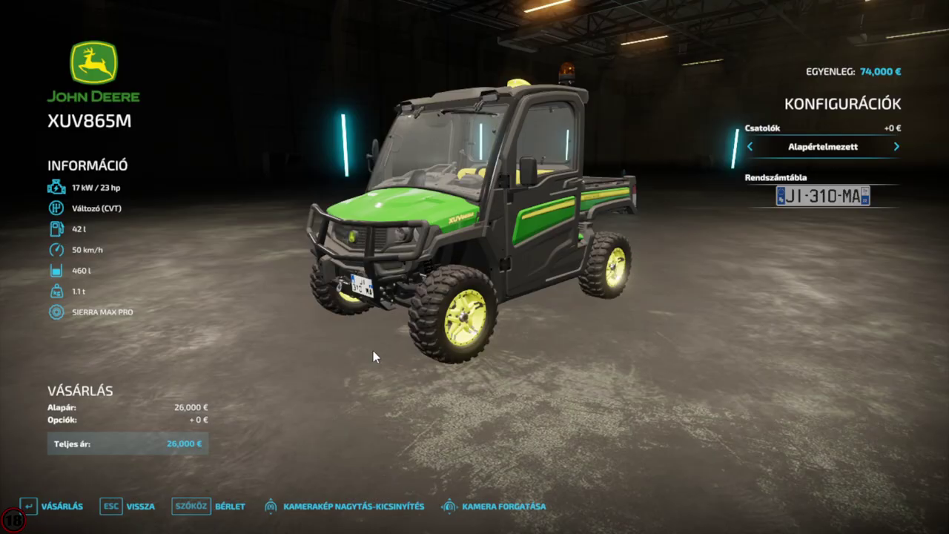
key("Escape")
key("Escape")
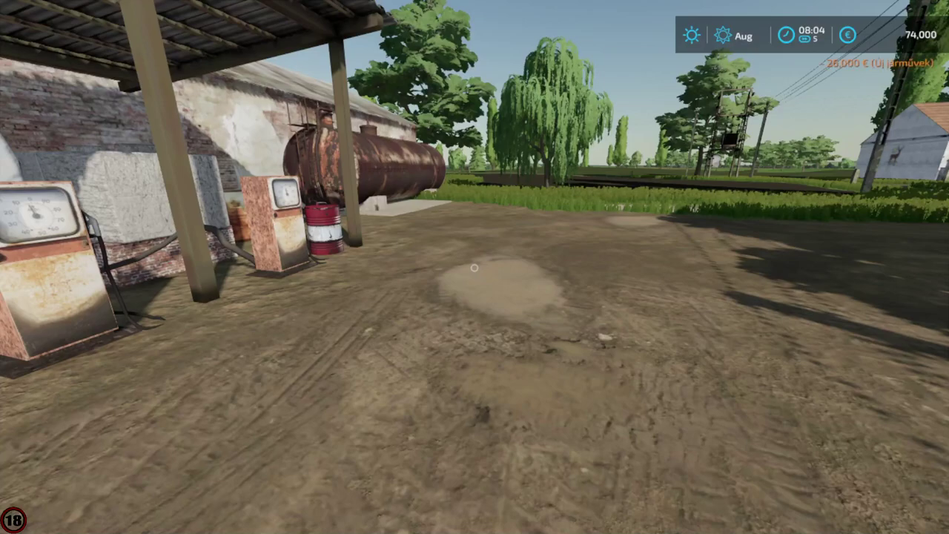
Enter the John Deere XUV865M and drive it across the dealer's yard along the workshop building.
key("Tab")
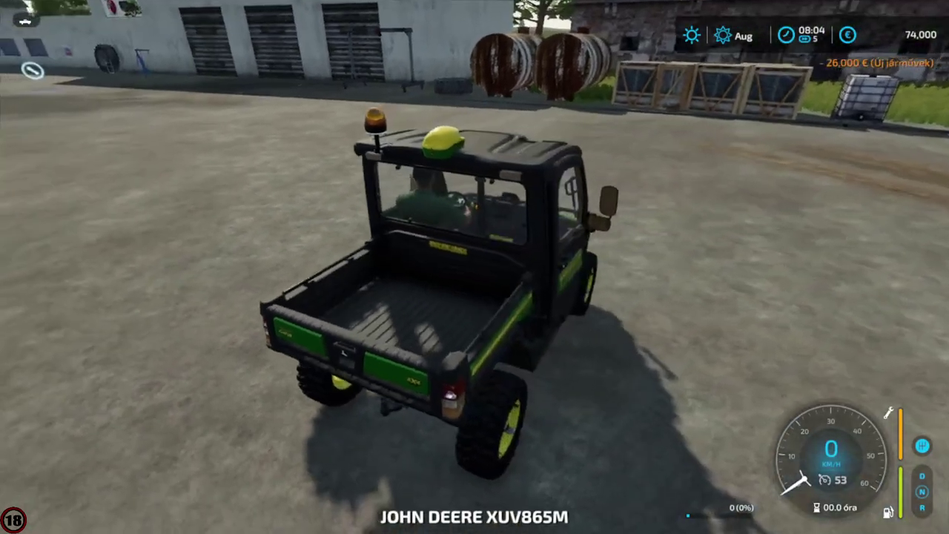
scroll(474, 267, "down", 3)
key("w")
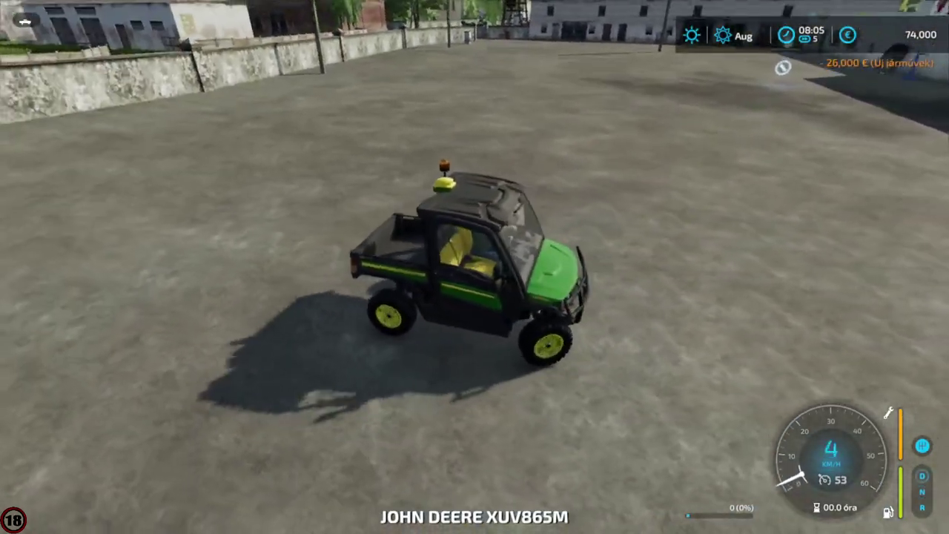
key("w")
key("a")
key("w")
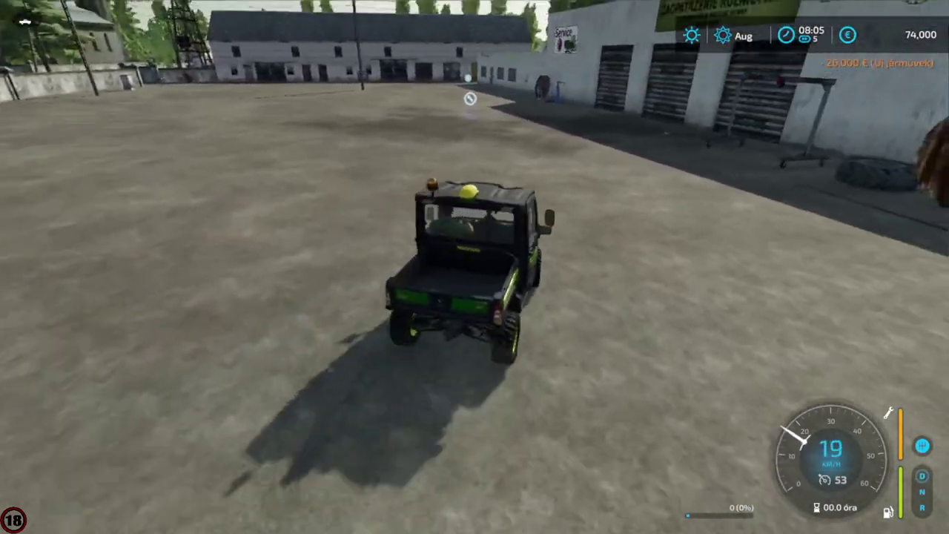
key("a")
key("w")
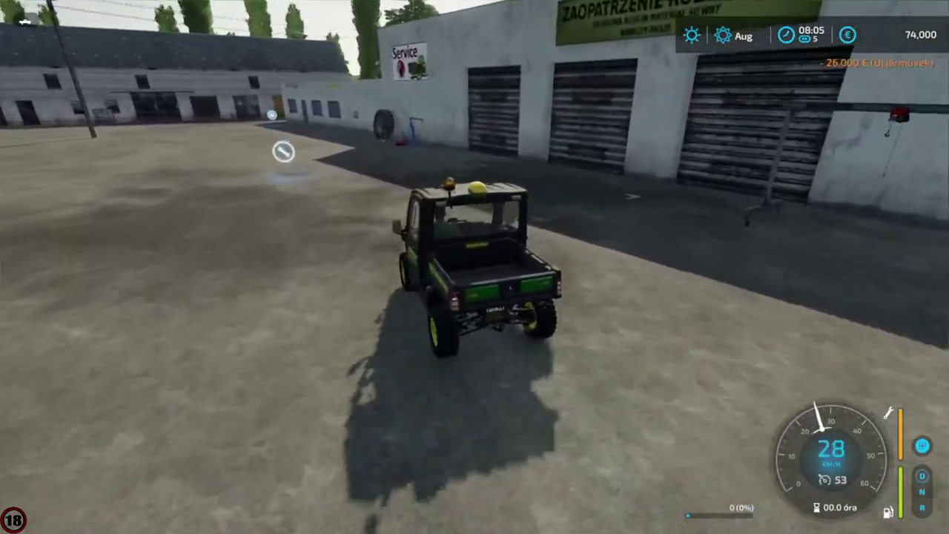
Drive past the Service sign to the shop marker beside the white building and stop there.
key("a")
key("a")
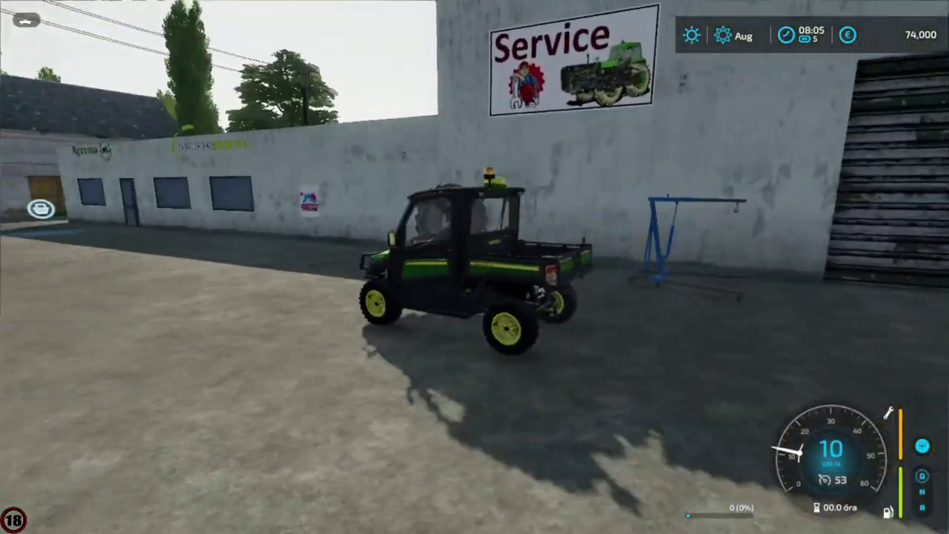
key("w")
key("w")
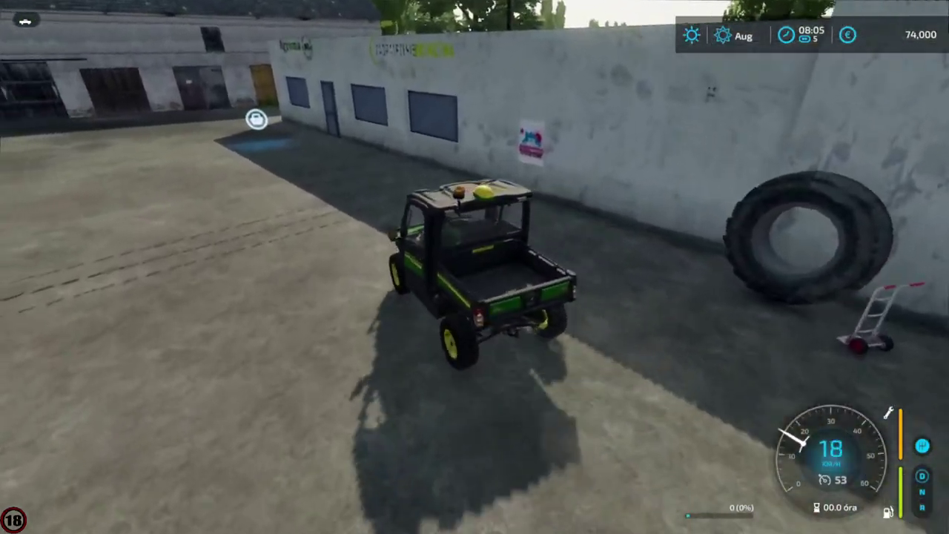
key("s")
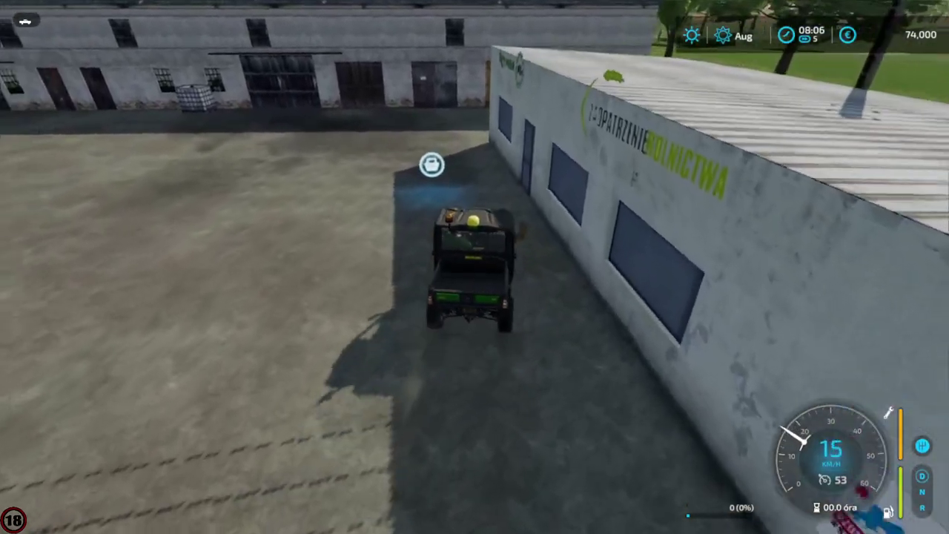
key("s")
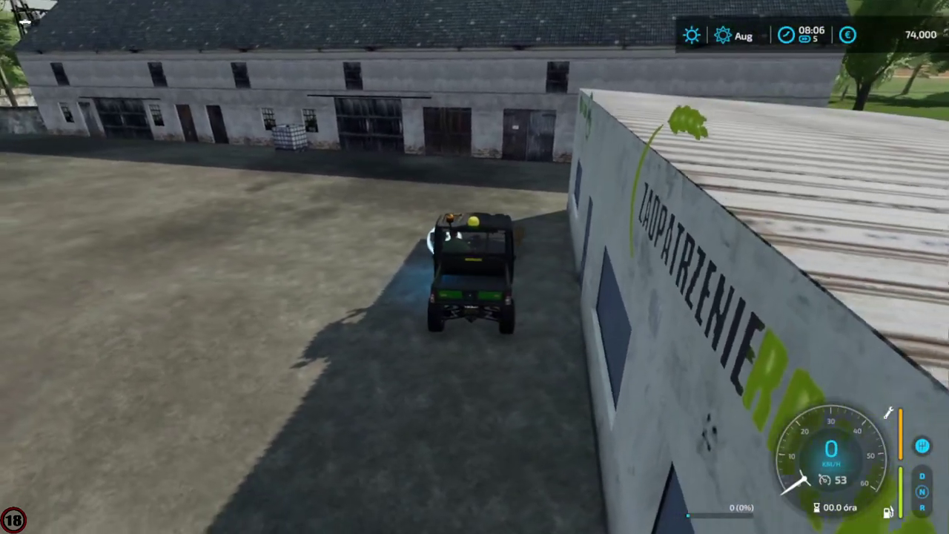
Turn away from the shop building and drive out of the yard through the barrier gate onto the village road.
key("s")
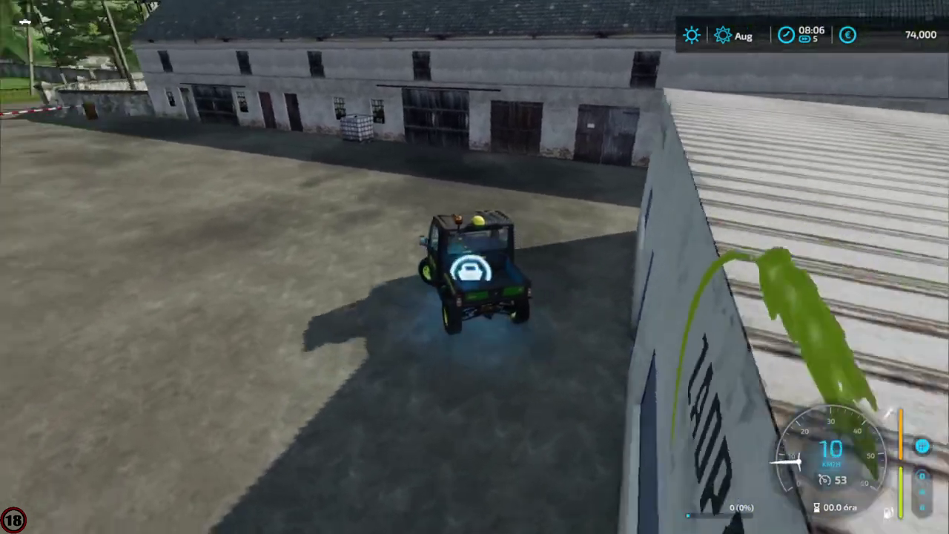
key("s")
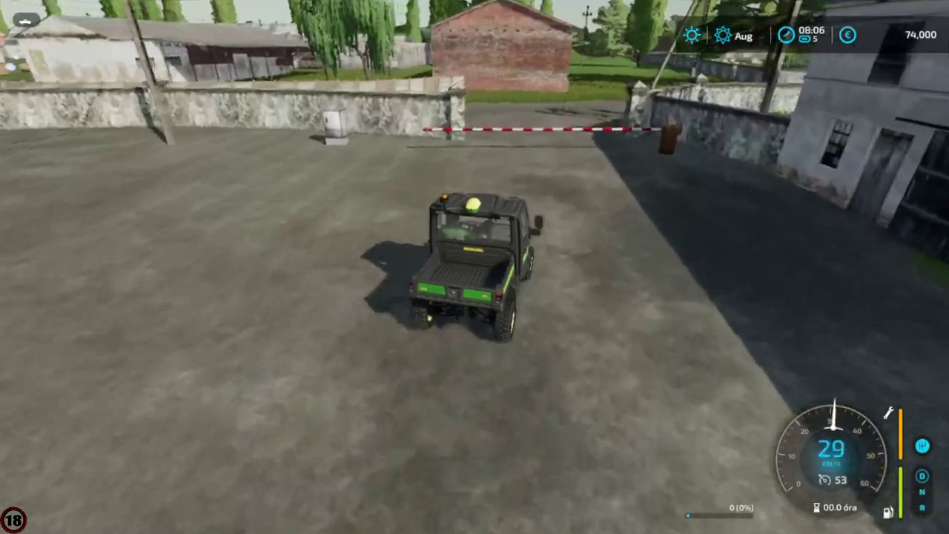
key("w")
key("d")
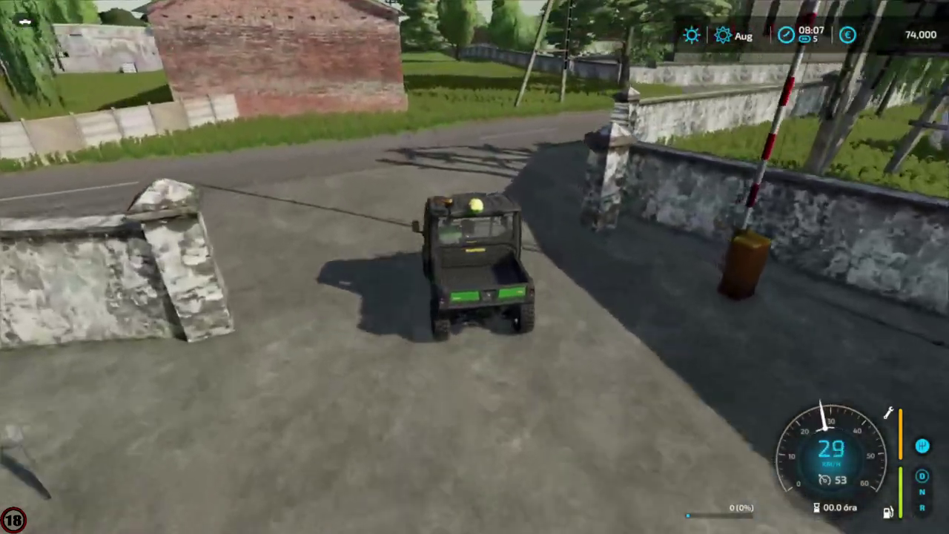
key("w")
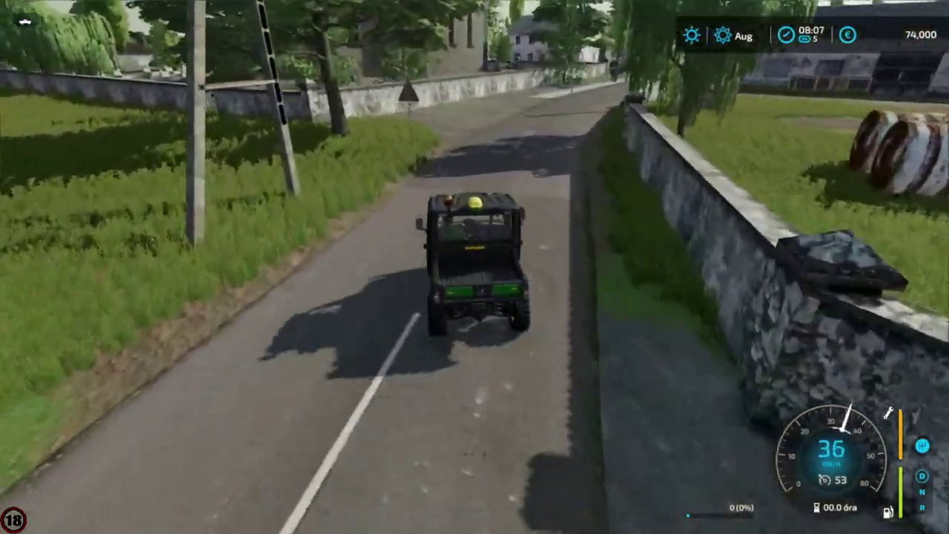
Follow the village street, slow down and turn right onto the side road beside the red brick barn.
key("w")
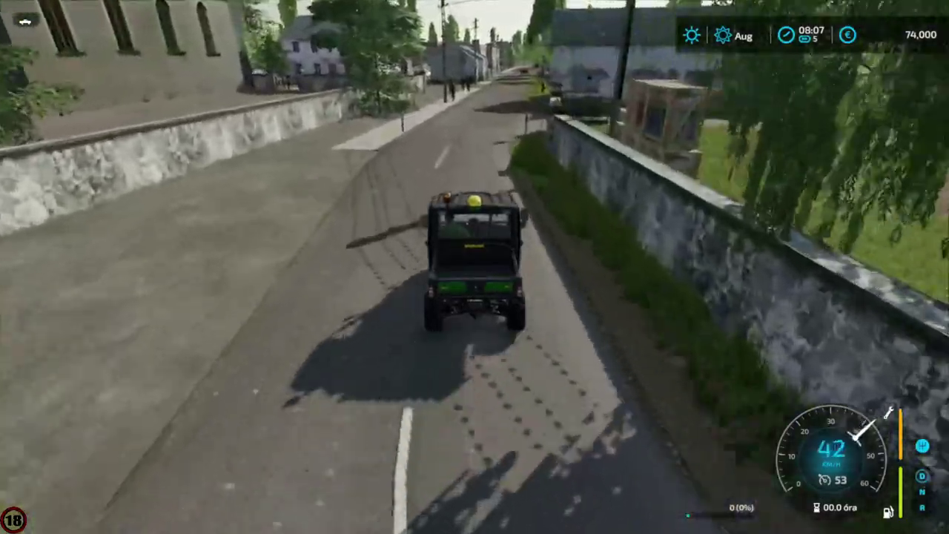
key("w")
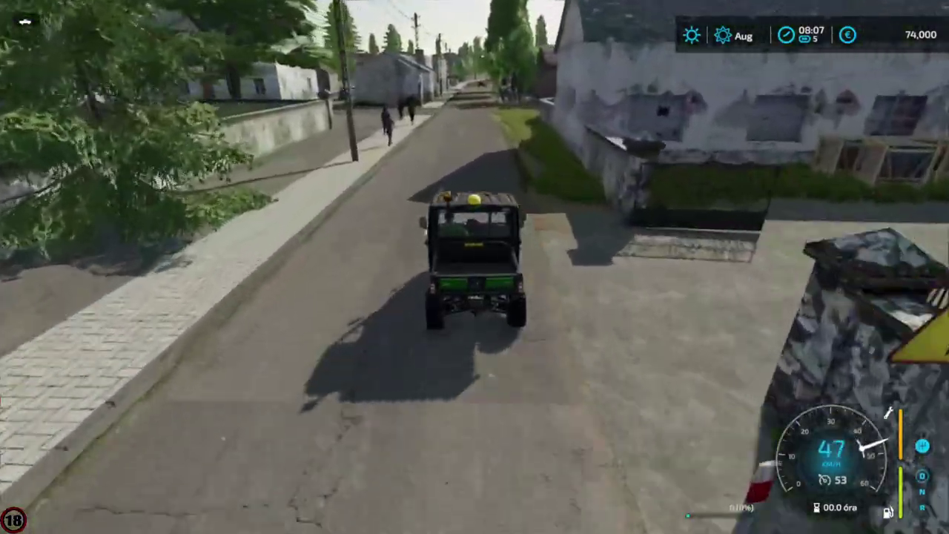
key("s")
key("d")
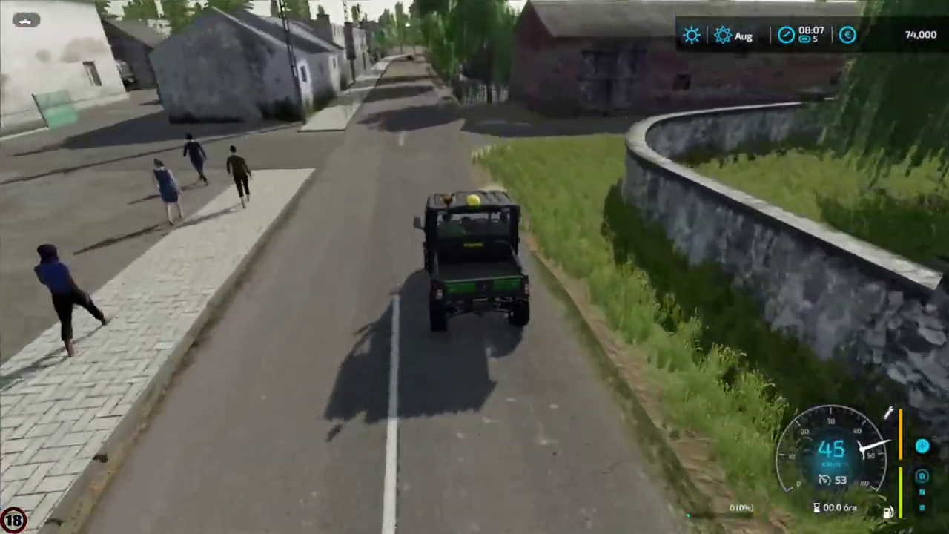
key("d")
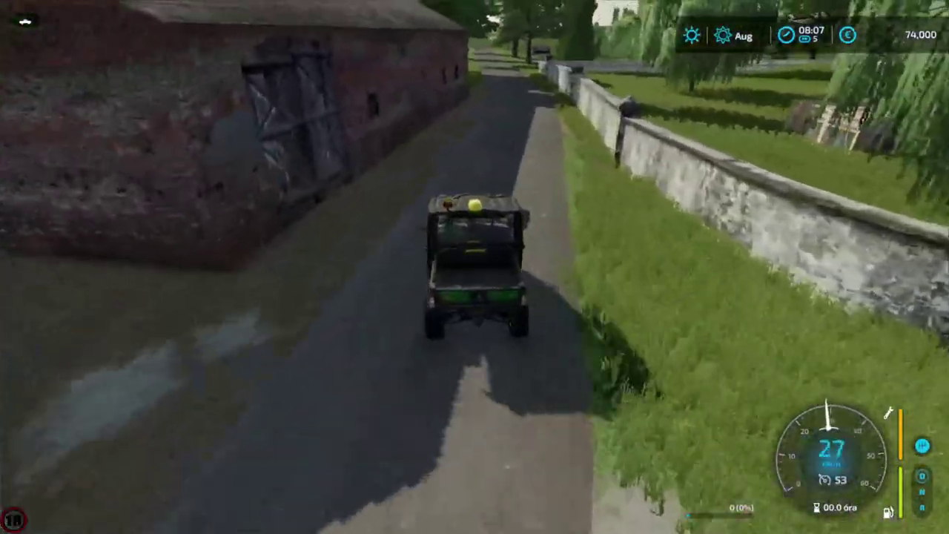
key("w")
key("w")
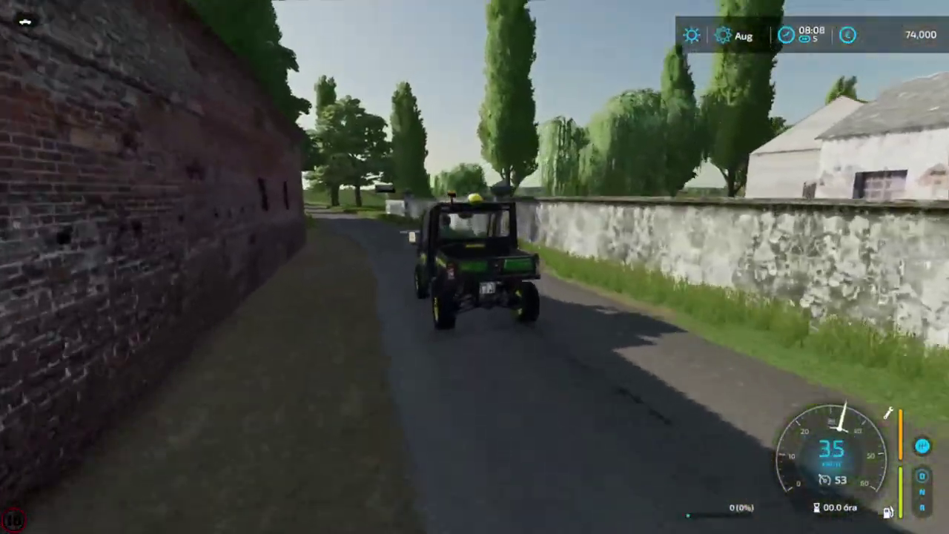
Drive out of the village past the stone wall and accelerate along the country road to about 53 km/h.
key("w")
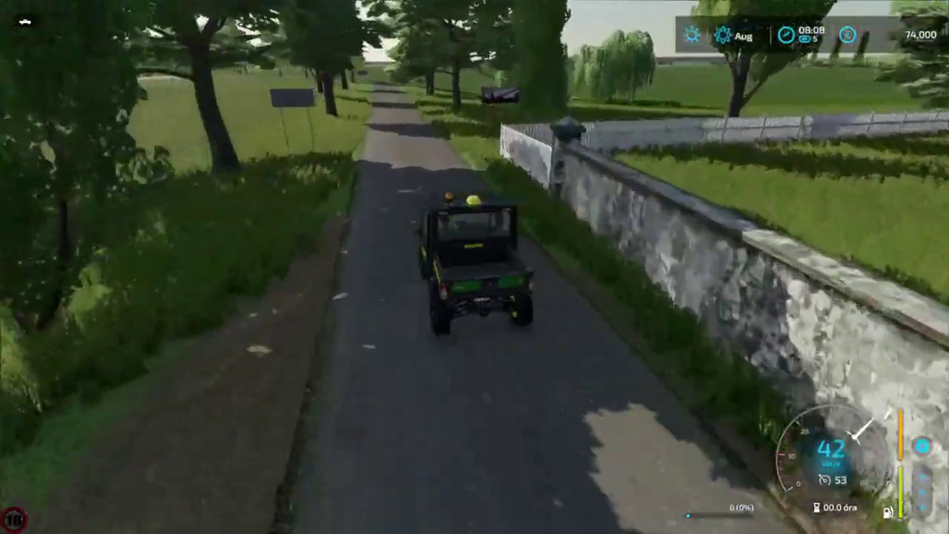
key("w")
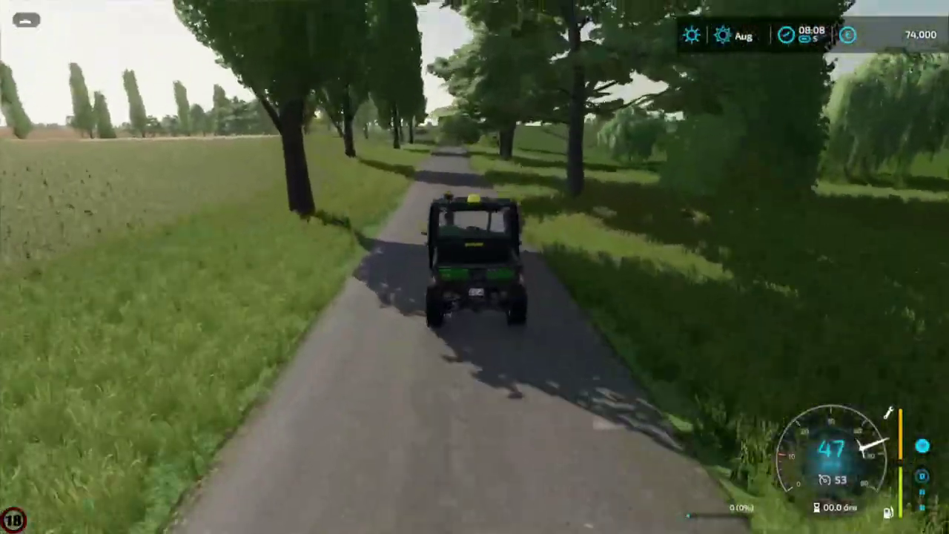
key("w")
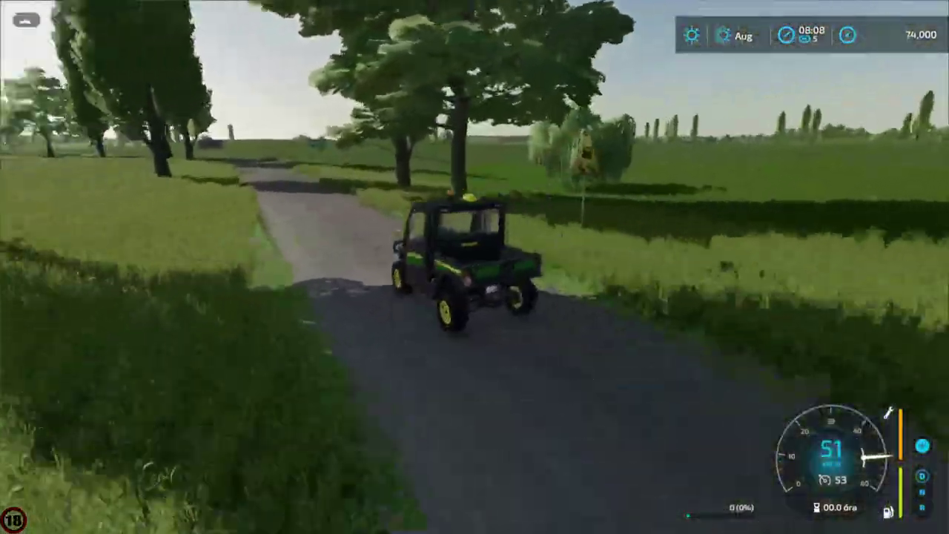
key("w")
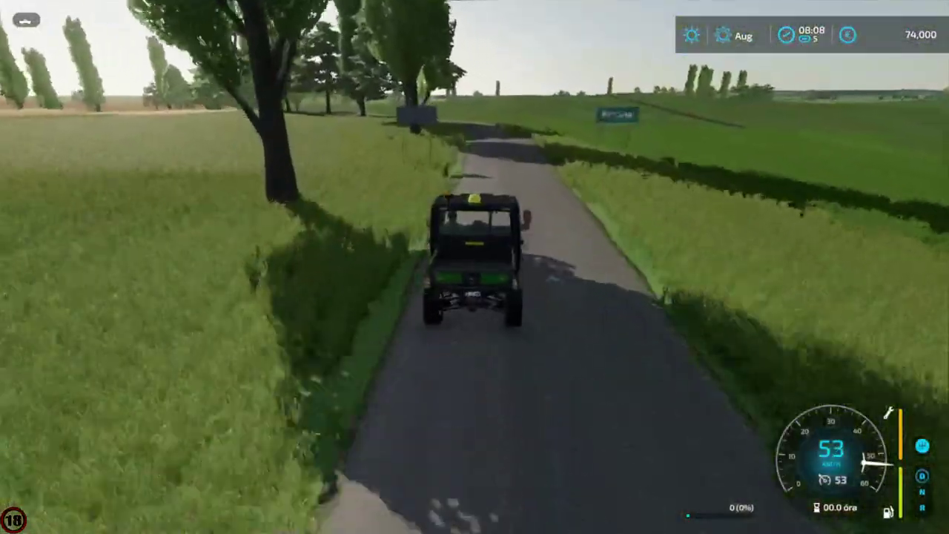
key("w")
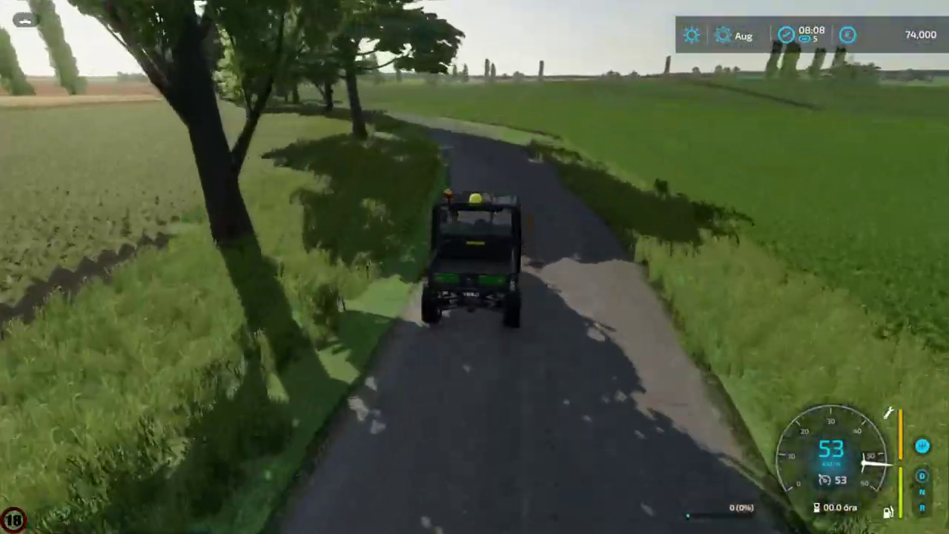
Follow the winding country road between the crop fields, keeping the utility vehicle on the asphalt at about 53 km/h.
key("w")
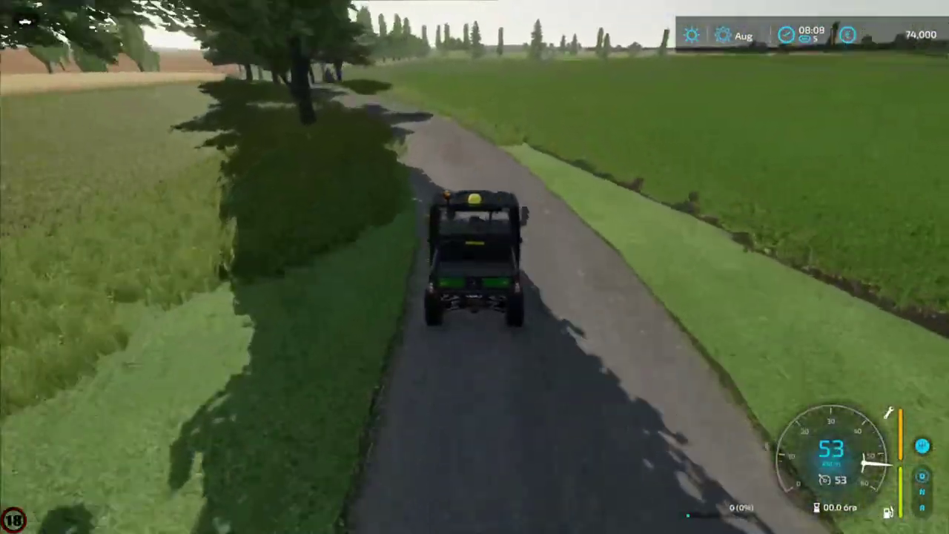
key("w")
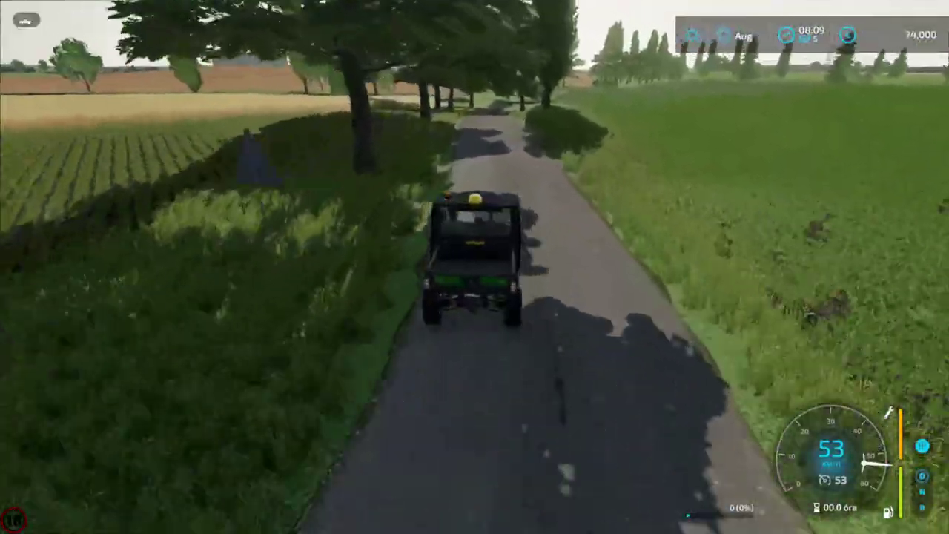
key("w")
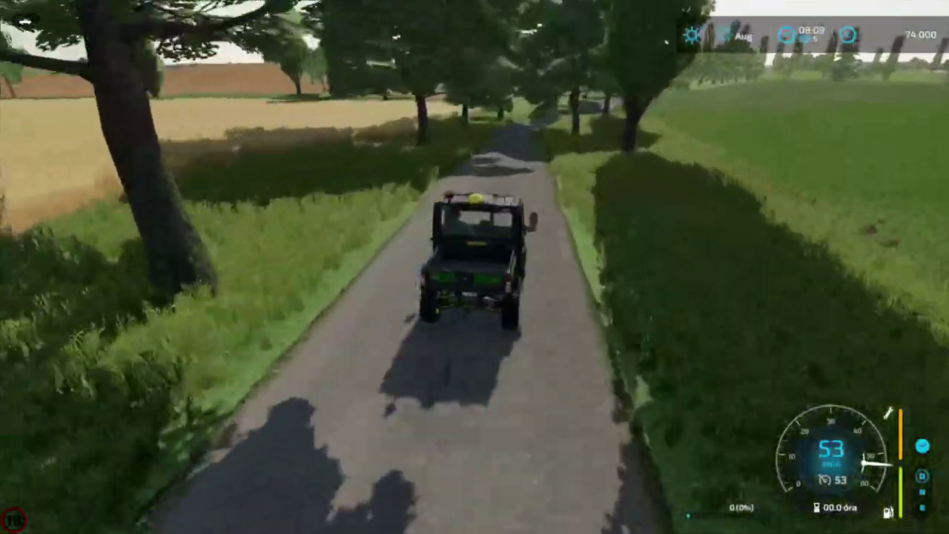
key("w")
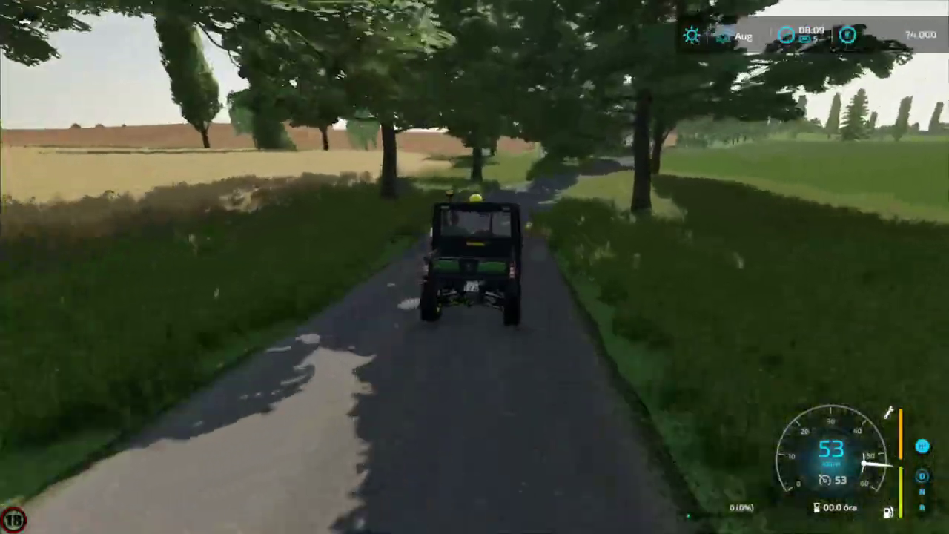
key("w")
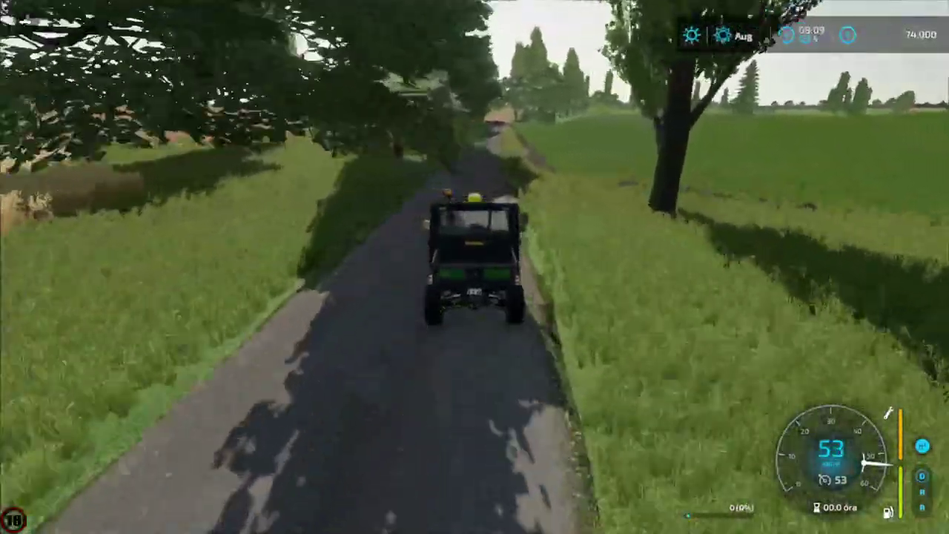
key("w")
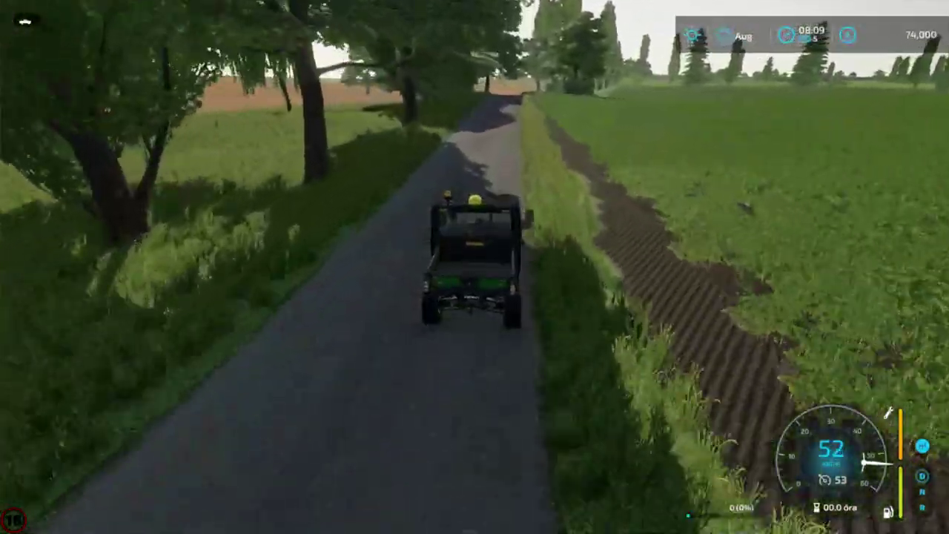
key("w")
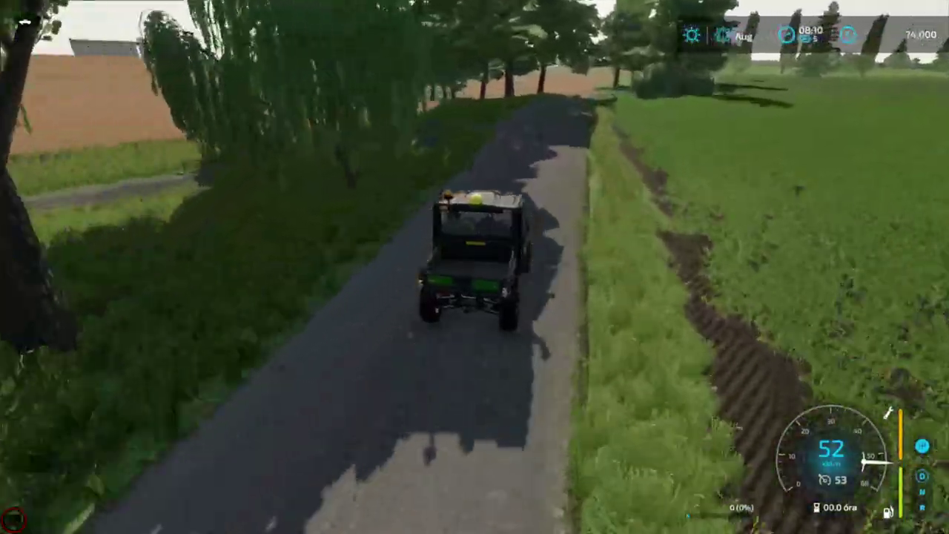
Continue past the harvested brown field and along the shaded avenue of trees at about 53 km/h.
key("w")
key("w")
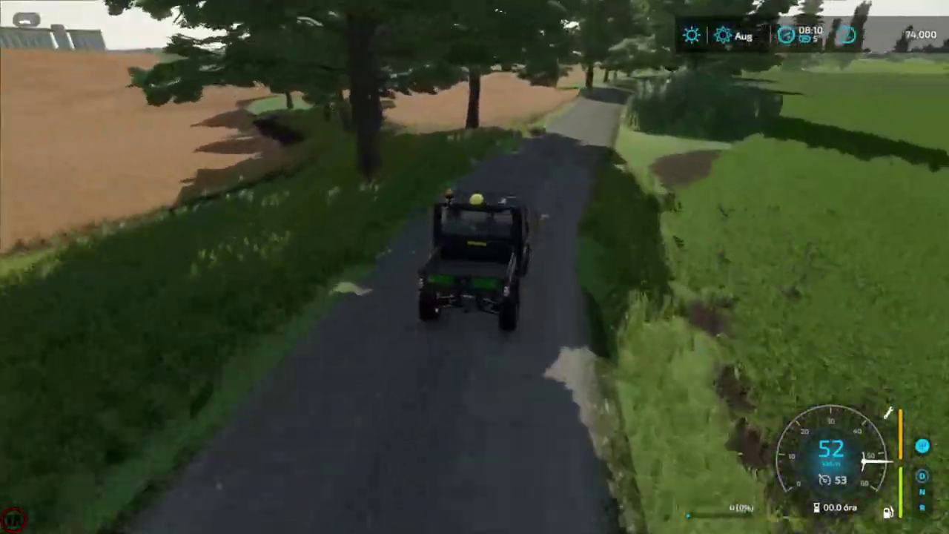
key("w")
key("w")
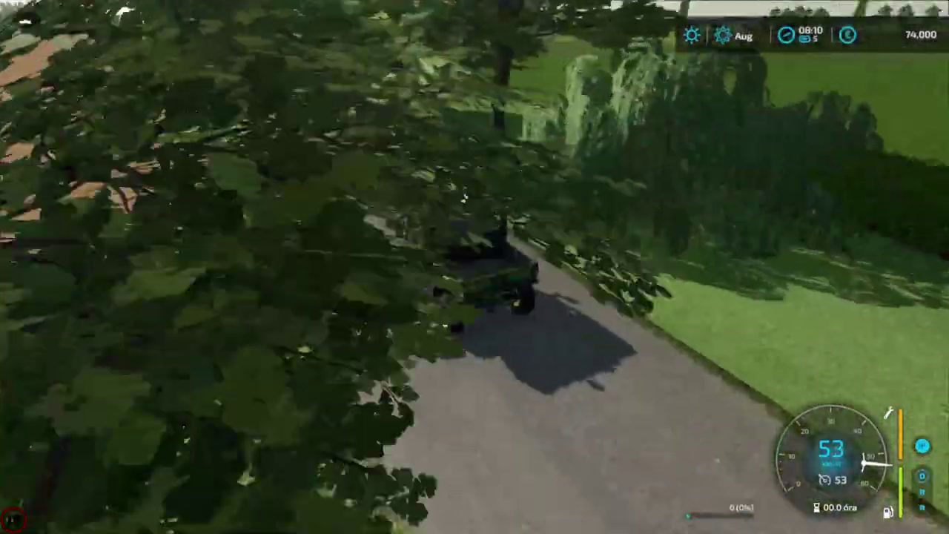
key("w")
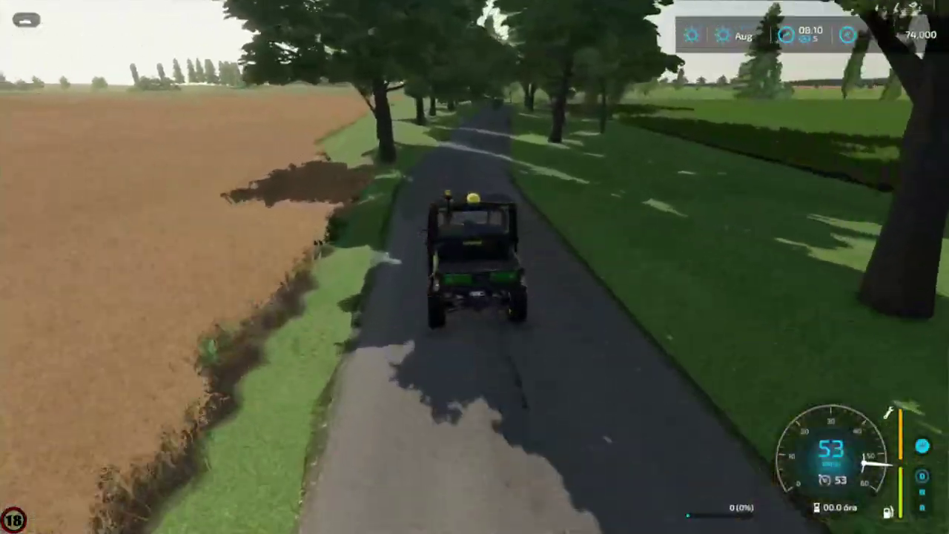
key("w")
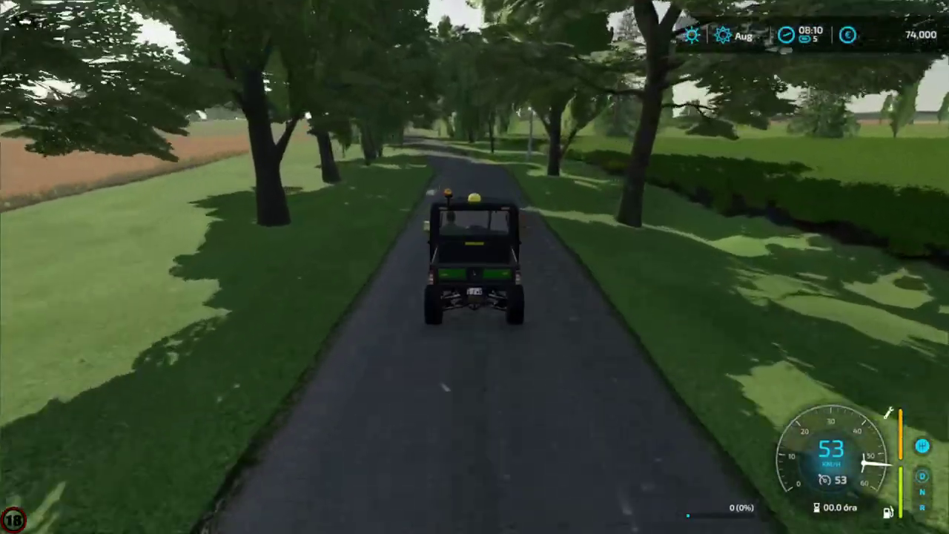
key("w")
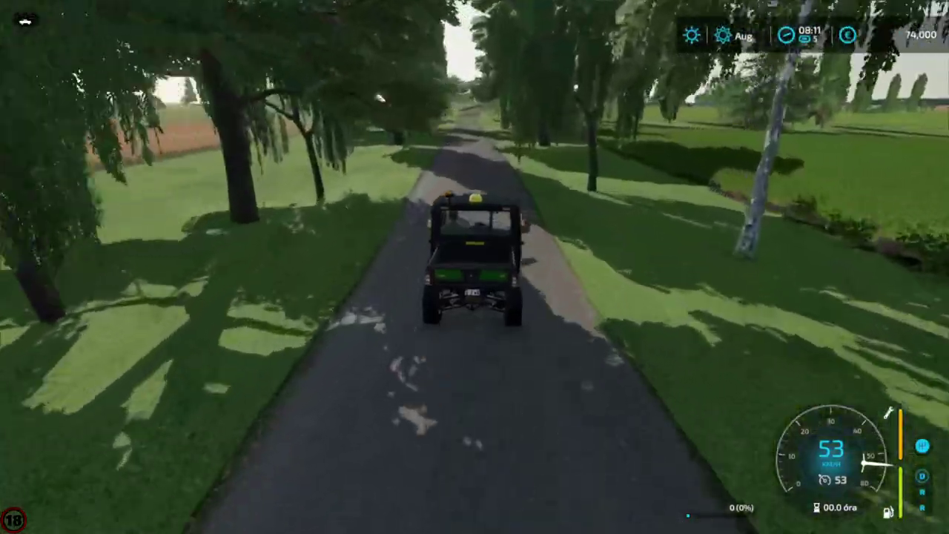
key("w")
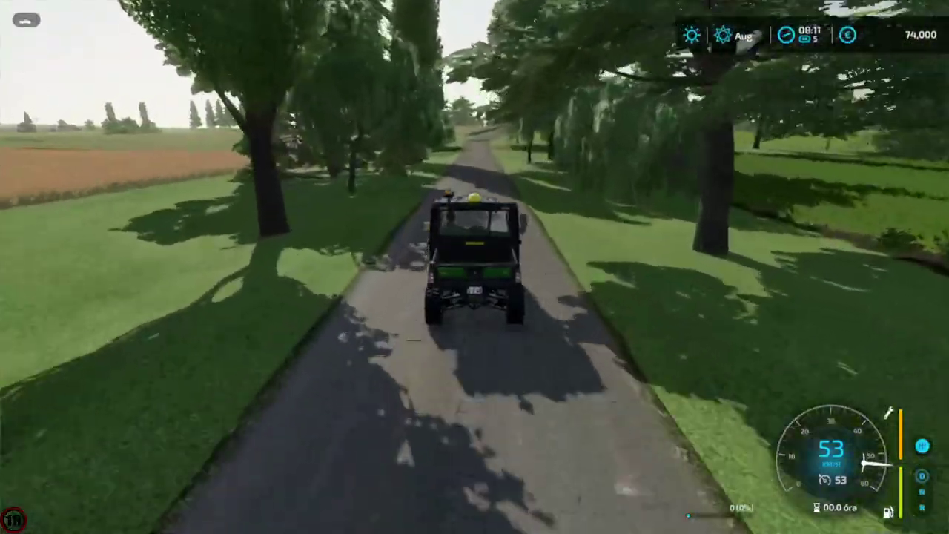
Pass the ruined brick buildings, follow the bend right at the long white barn and drive alongside it.
key("w")
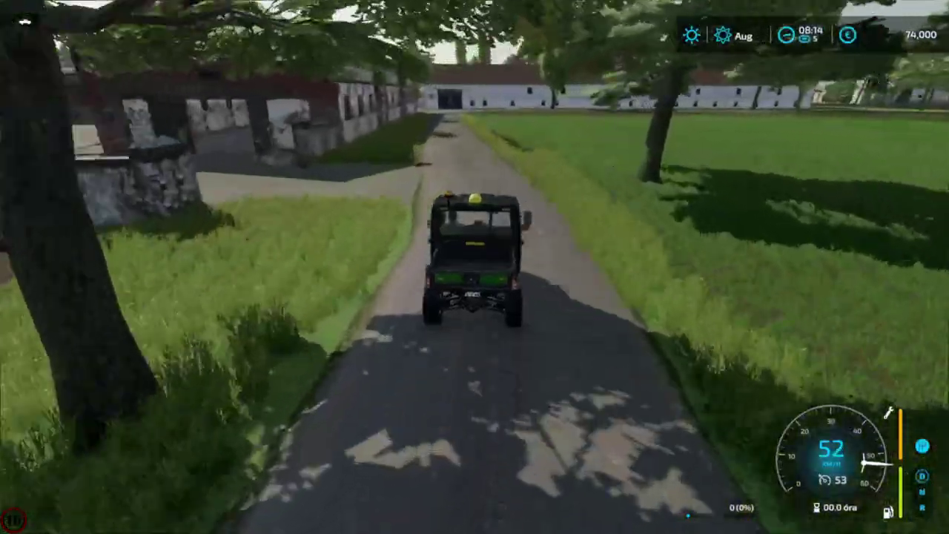
key("a")
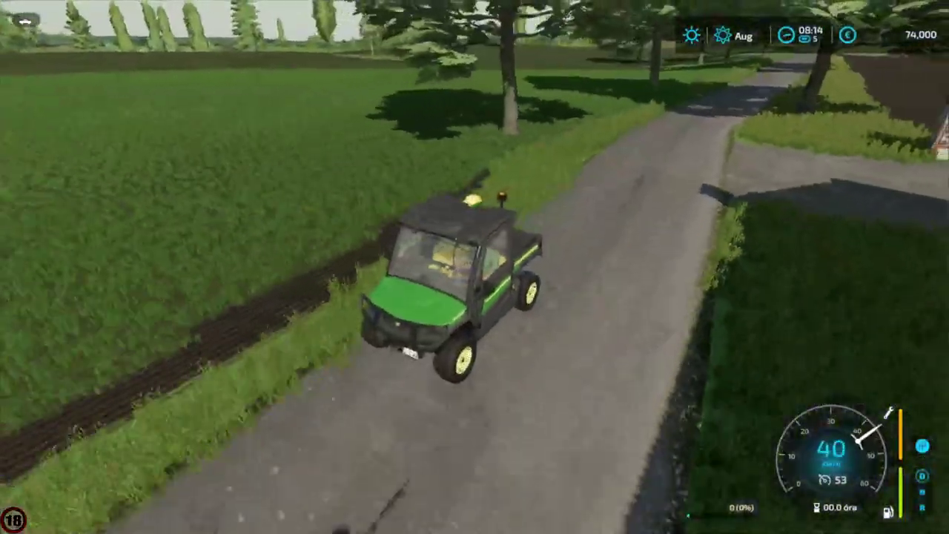
key("w")
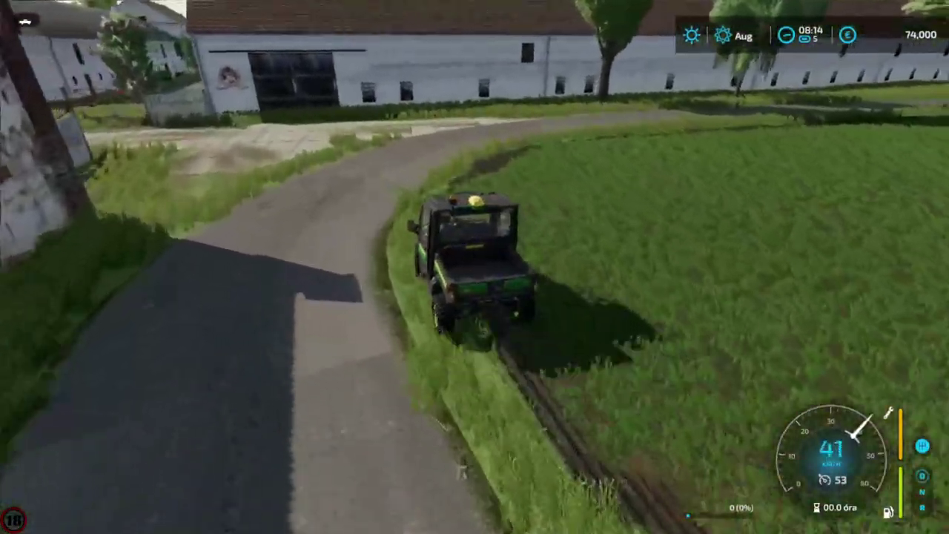
key("d")
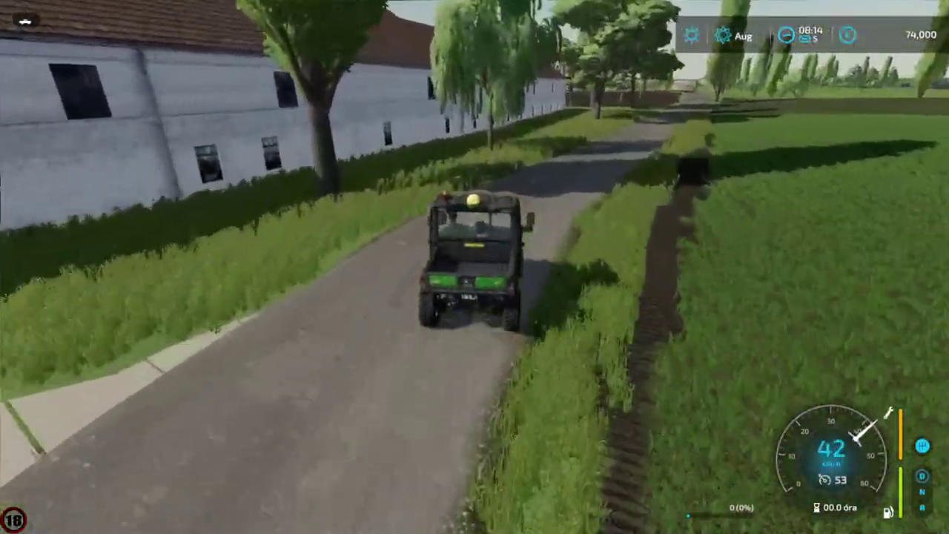
key("d")
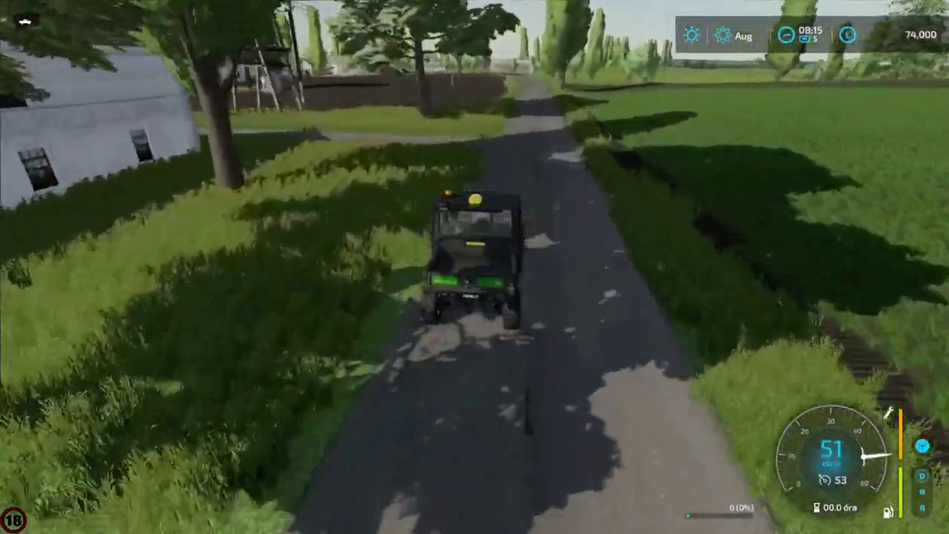
Slow down, turn left at the end of the white barn past the oncoming car and follow the village street.
key("s")
key("a")
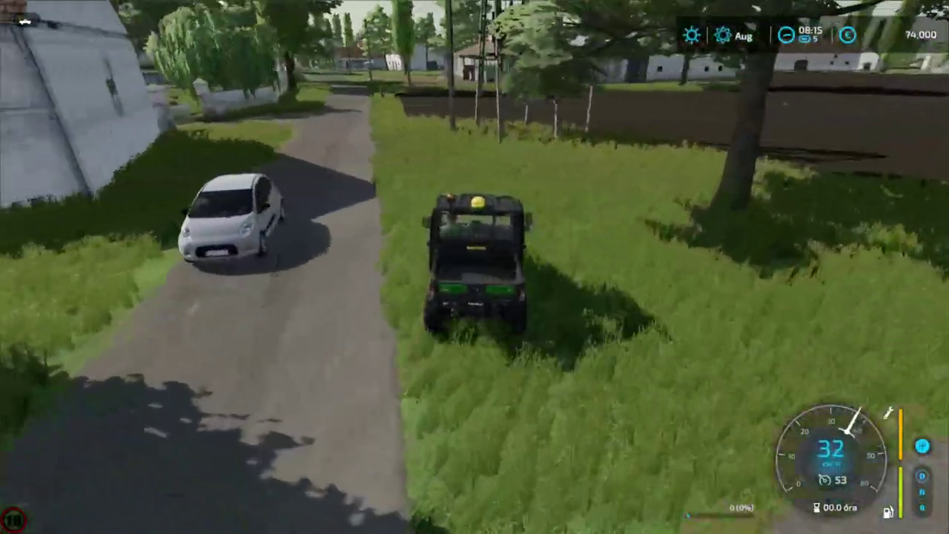
key("w")
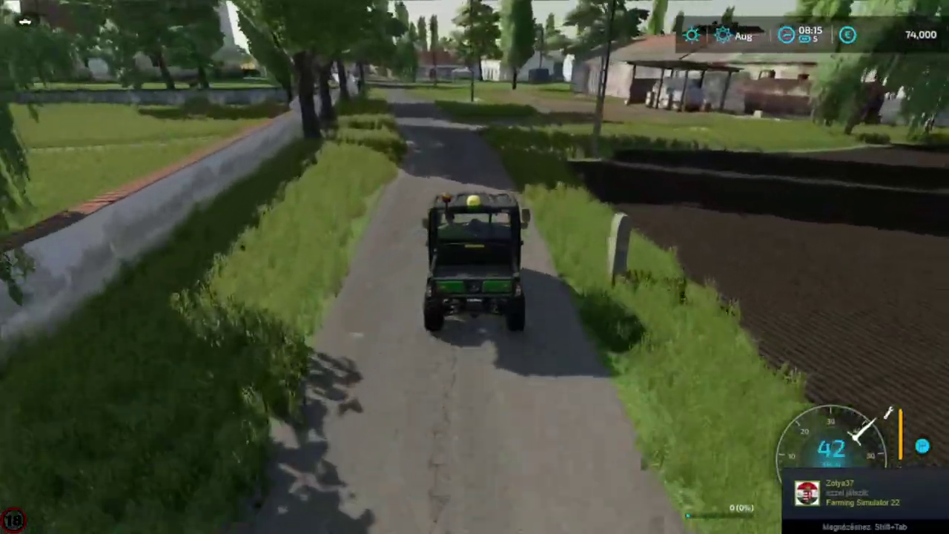
Turn right off the street into the dirt yard and steer alongside the old fuel pumps under the shelter.
key("d")
key("d")
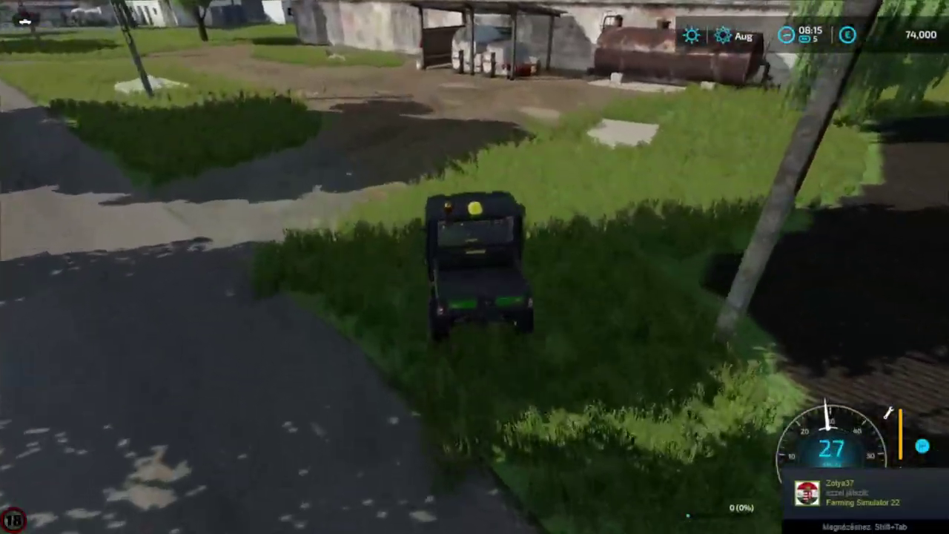
key("a")
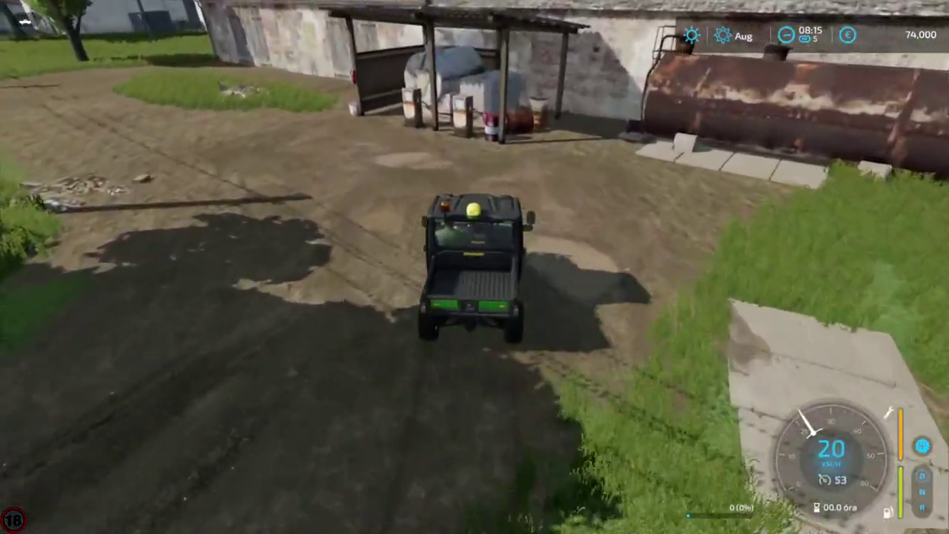
key("a")
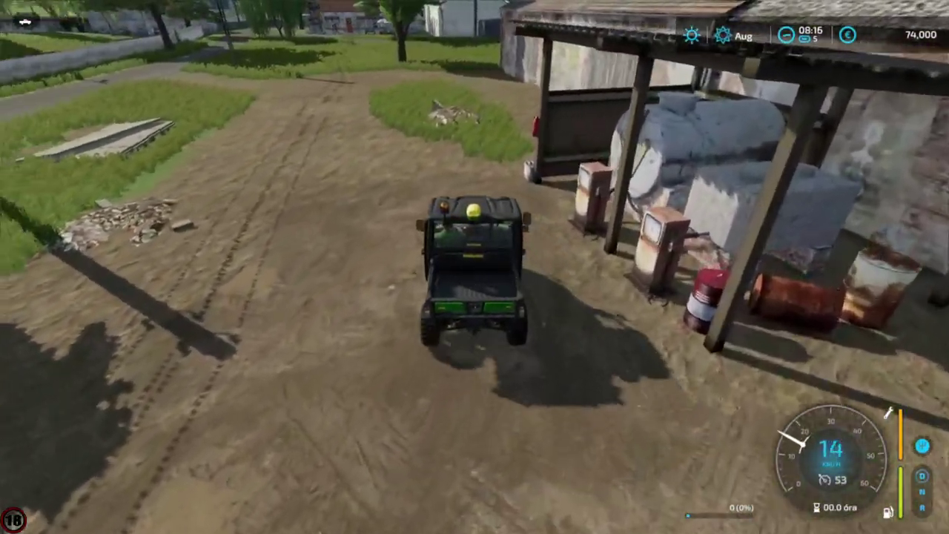
Brake in the dirt yard, reverse a short distance and stop the utility vehicle beside the fuel pumps.
key("s")
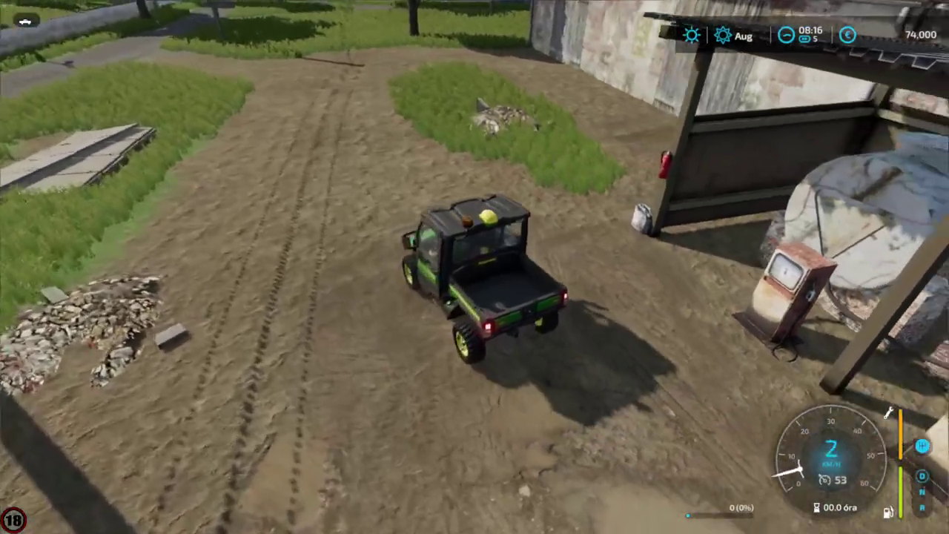
key("s")
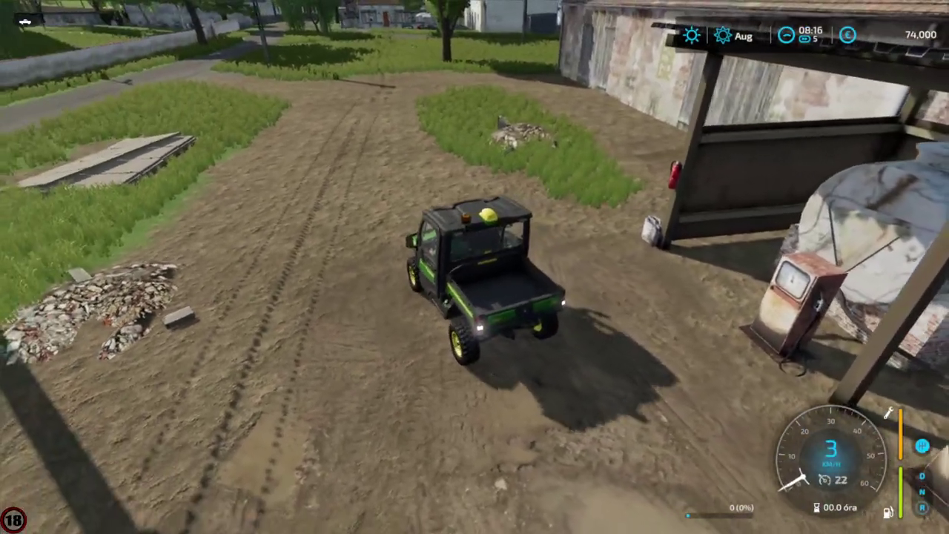
key("s")
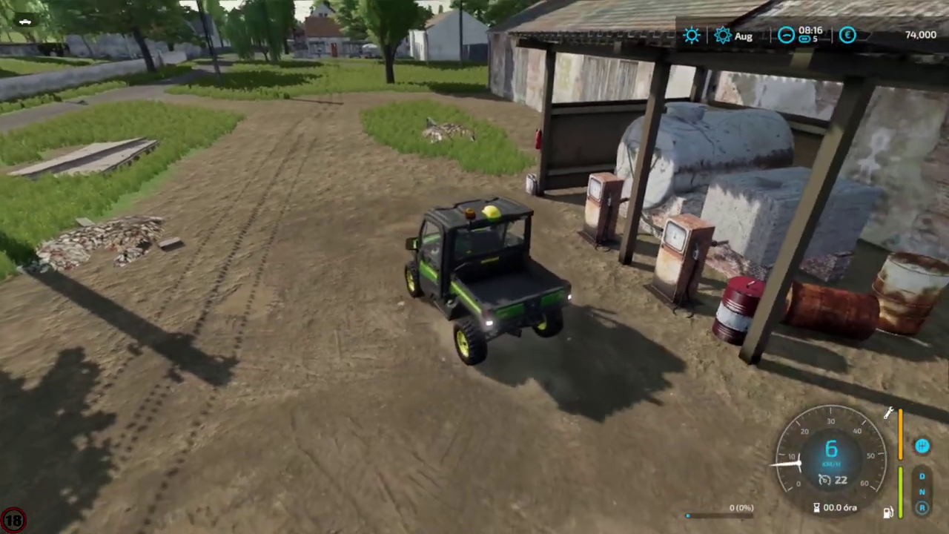
key("w")
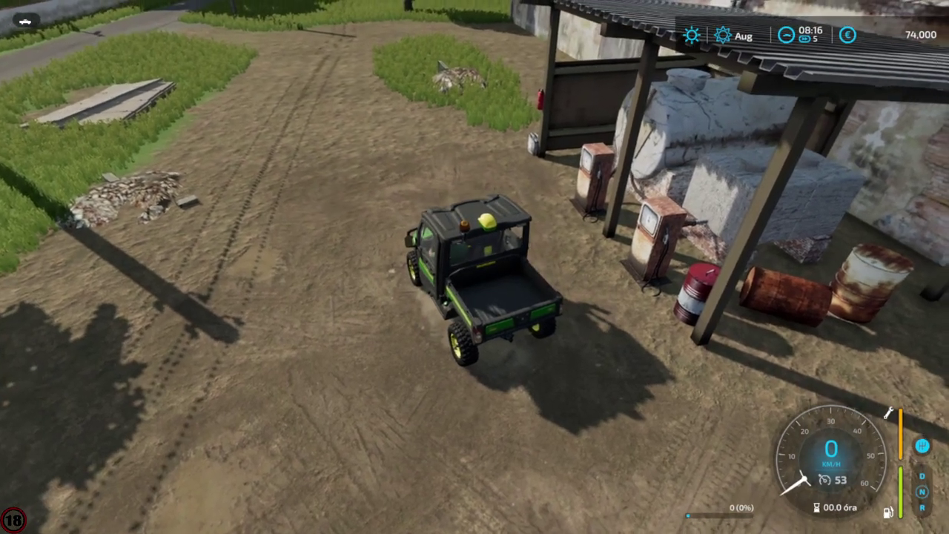
Pause driving and bring up the game settings page (Beállítások) of the in-game menu.
key("Escape")
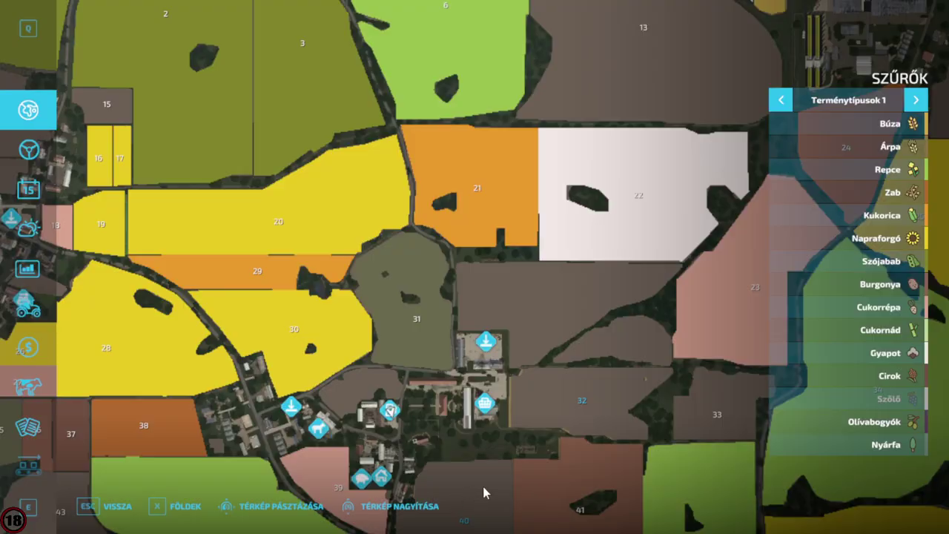
left_click(33, 428)
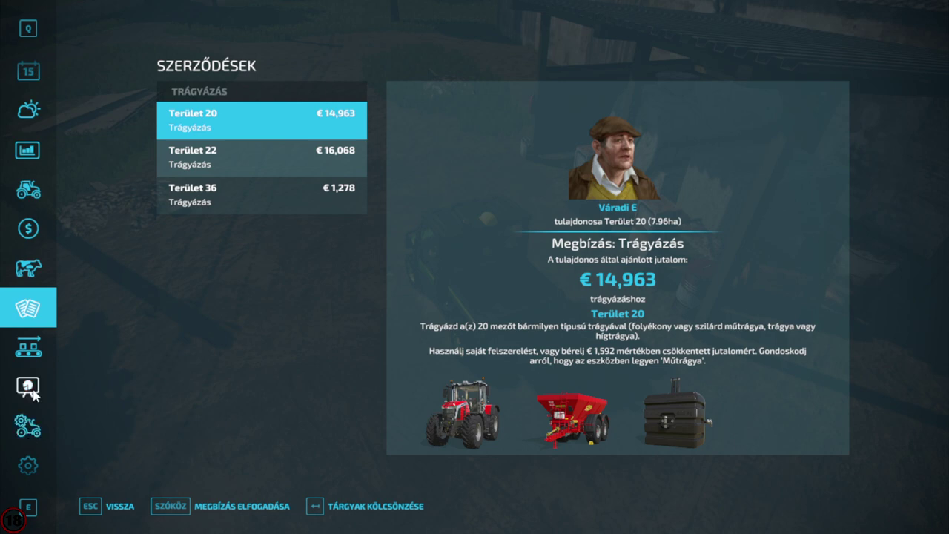
left_click(33, 439)
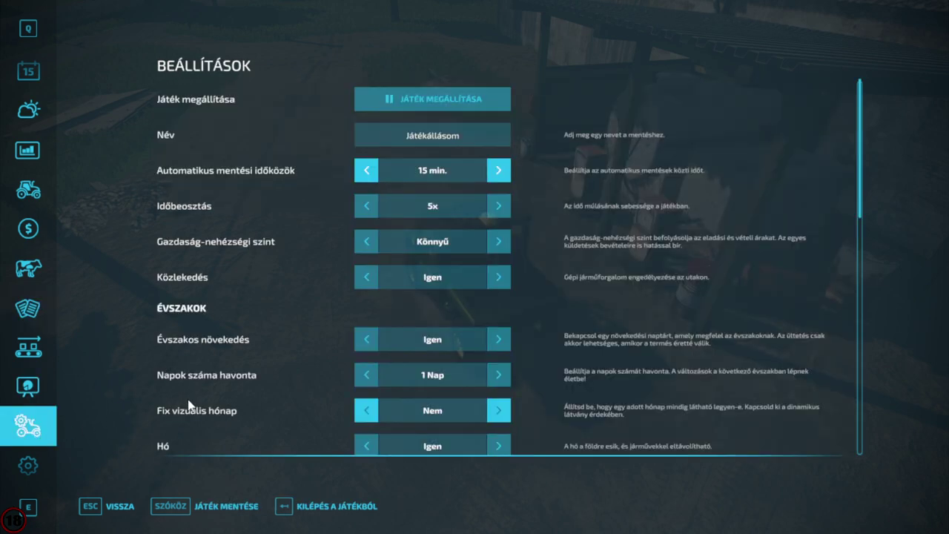
Look through the crop growth and vehicle control settings down to Üzemanyag-felhasználás, and return to driving.
scroll(222, 385, "down", 10)
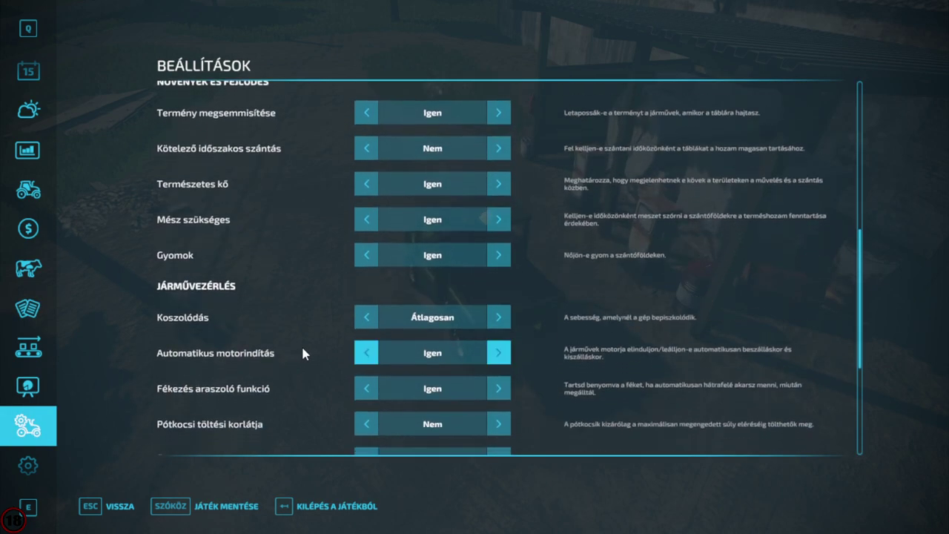
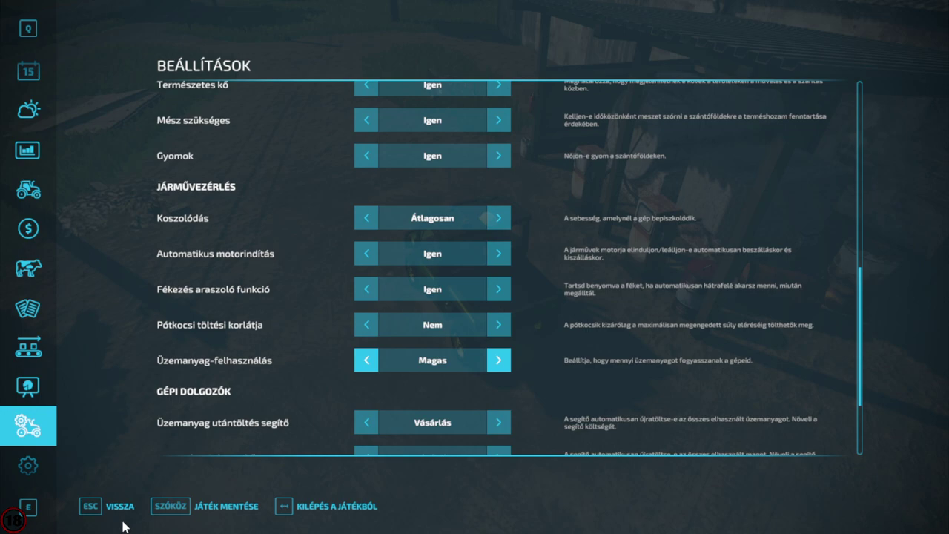
key("Escape")
Drive out of the dirt yard with the fuel pumps and turn left onto the paved road along the white stone wall.
key("w")
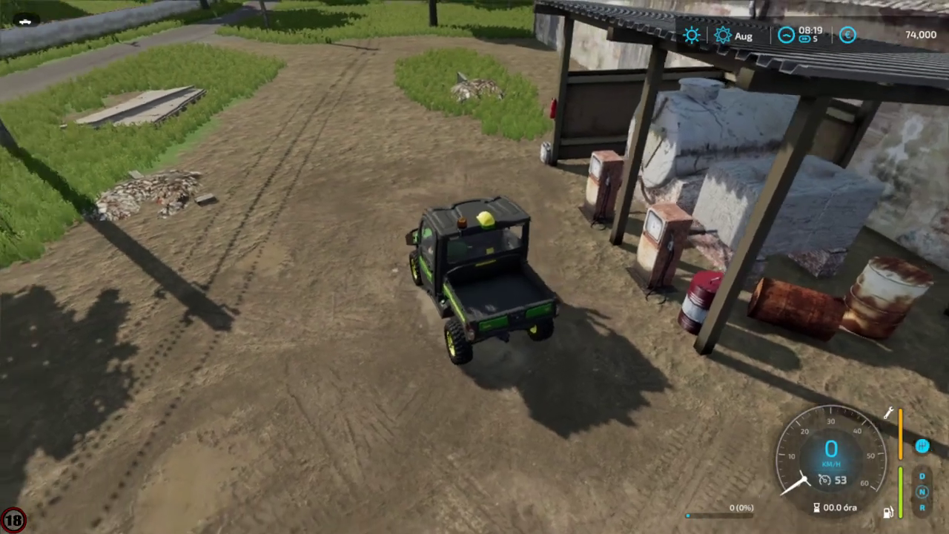
key("w")
key("a")
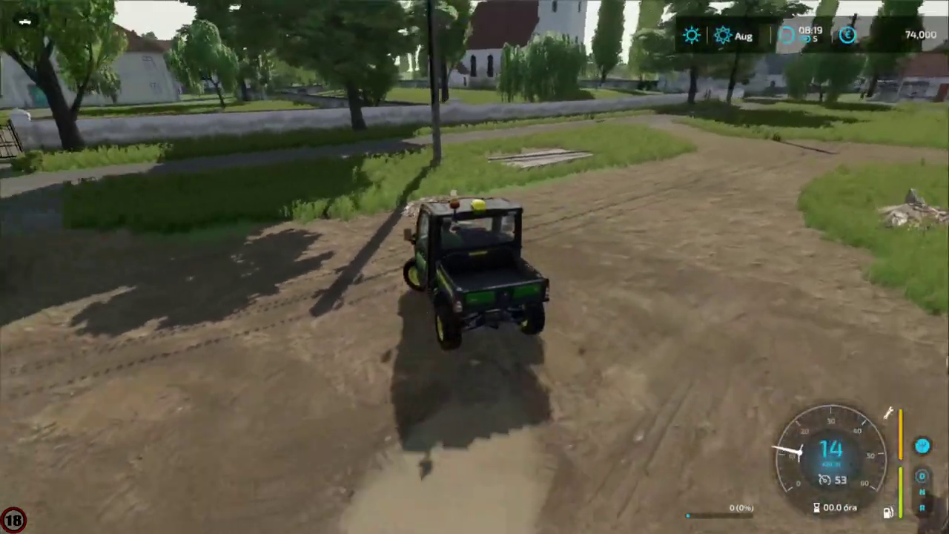
key("a")
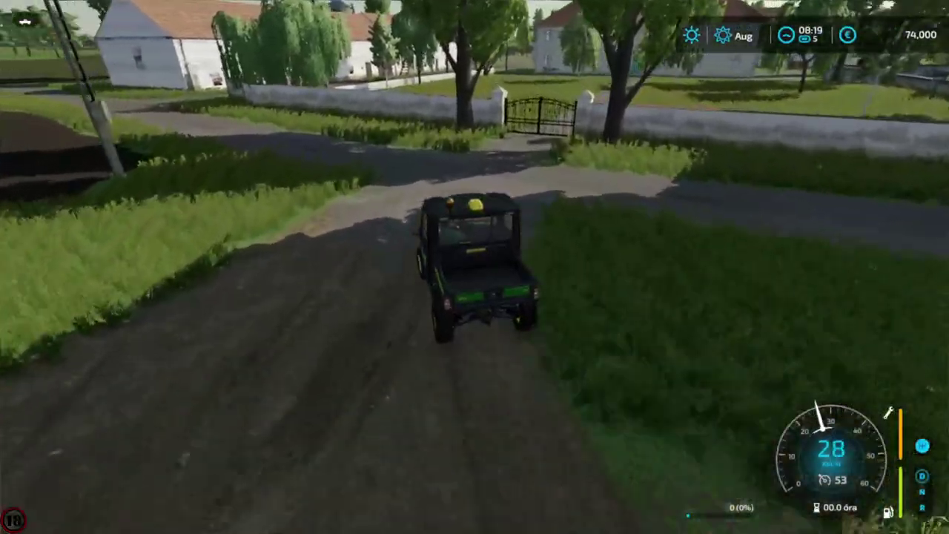
key("w")
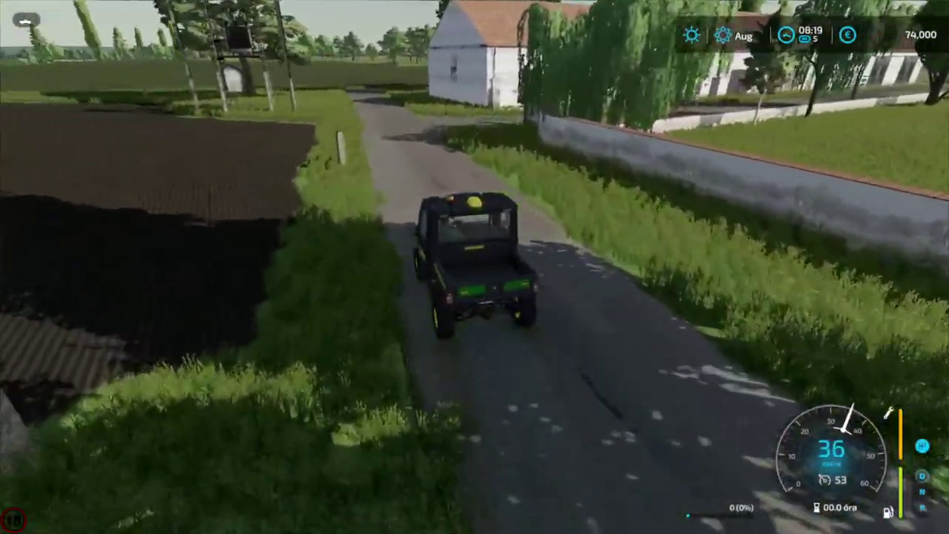
Keep right past the white building with the deer painting and follow the lane between the long barn and the wall.
key("w")
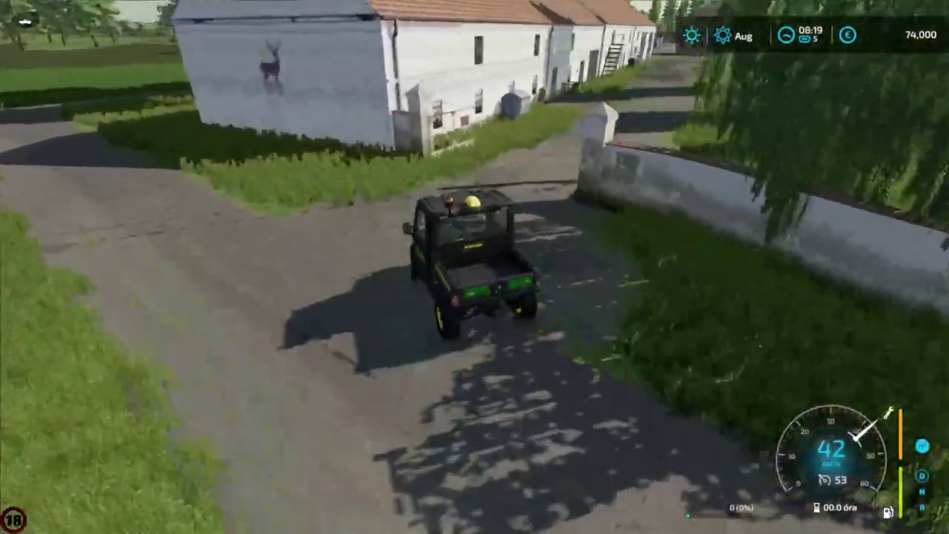
key("w")
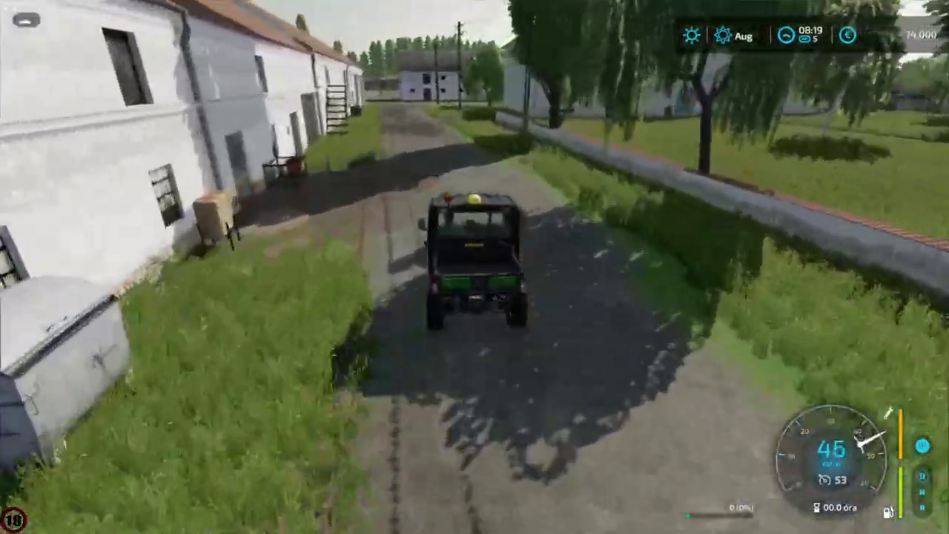
key("w")
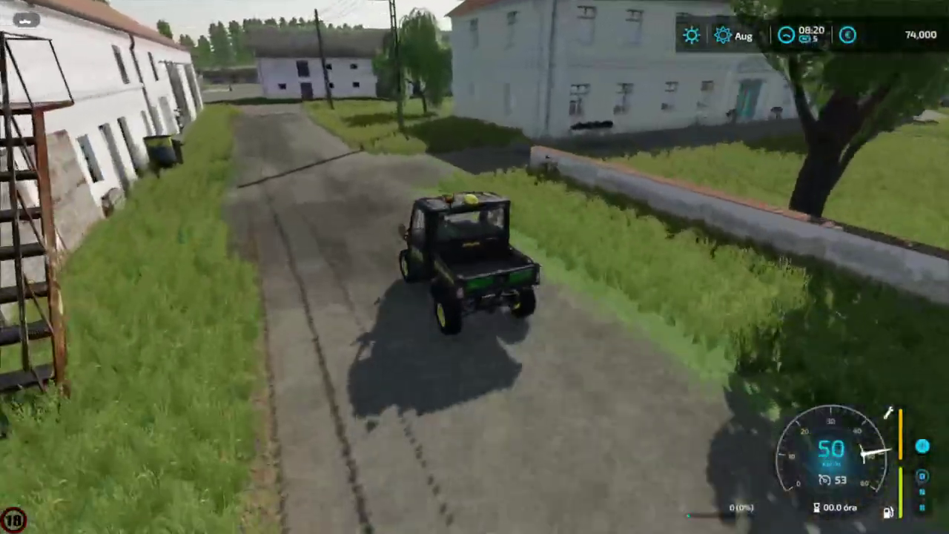
key("w")
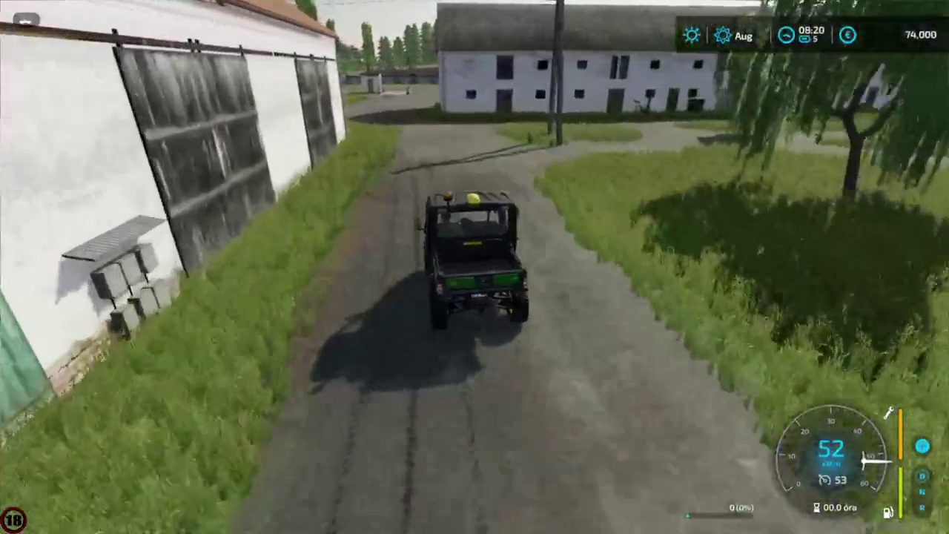
Round the end of the white barn into the large paved yard and pull up outside the Service workshop entrance.
key("d")
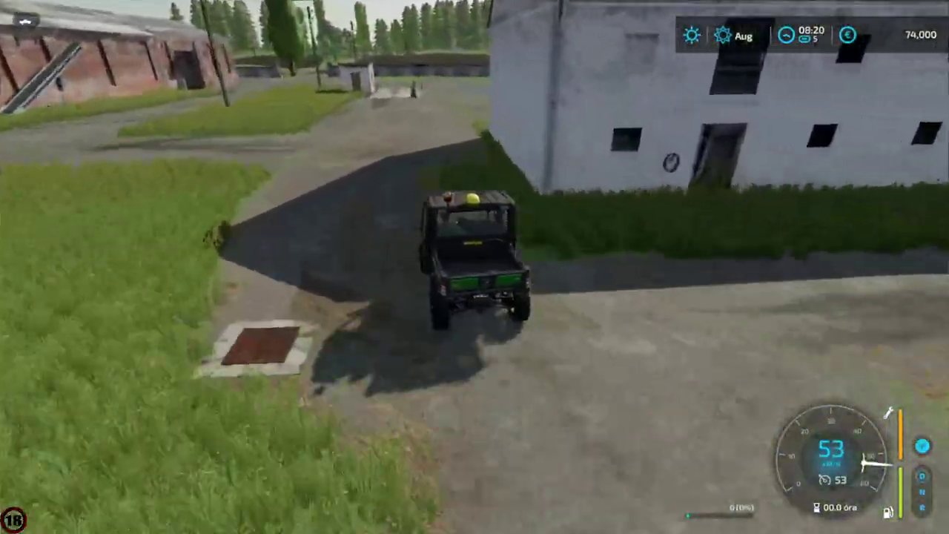
key("d")
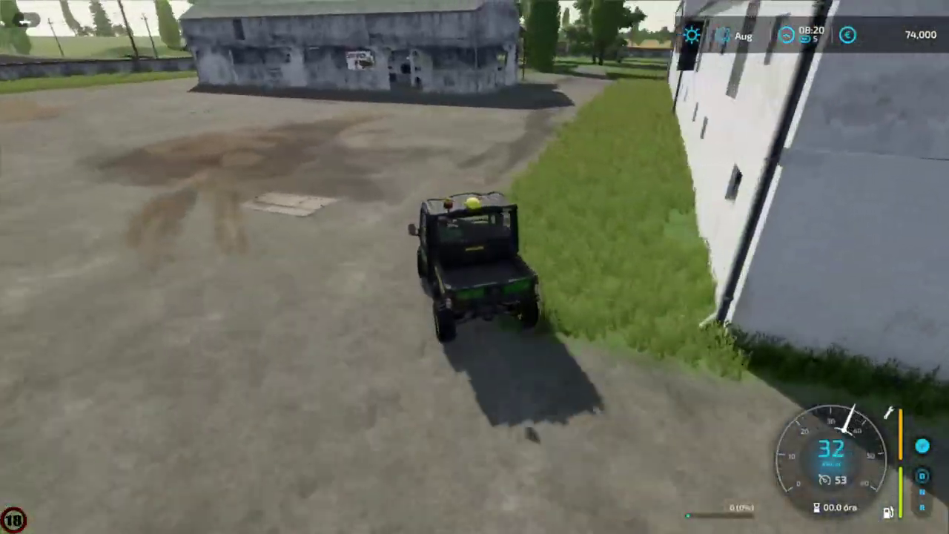
key("a")
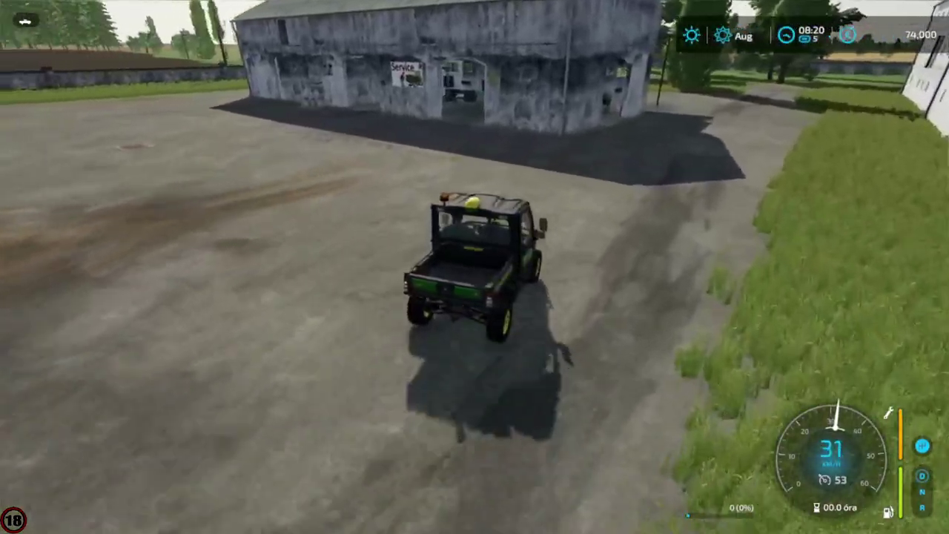
key("a")
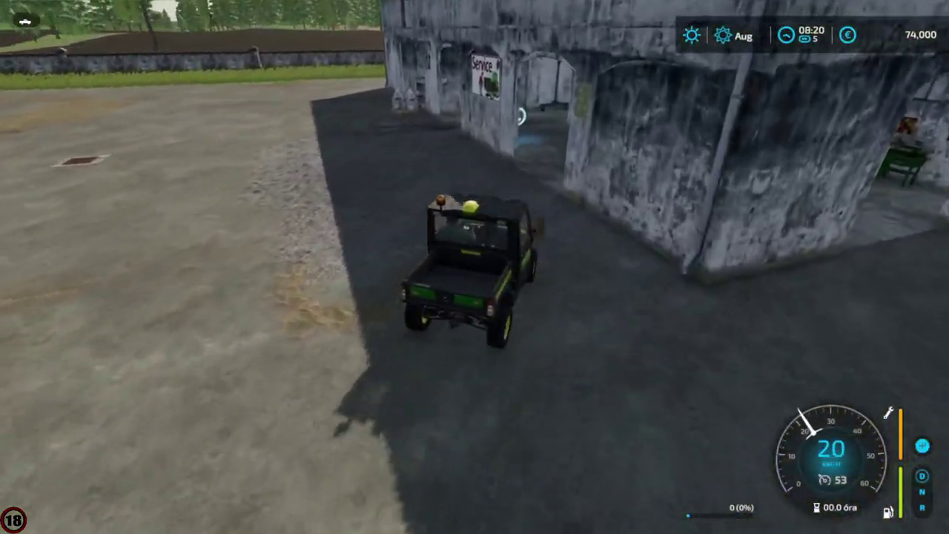
Get out, walk to the wrench marker inside the workshop, check the John Deere XUV865M in its service menu and close it.
key("e")
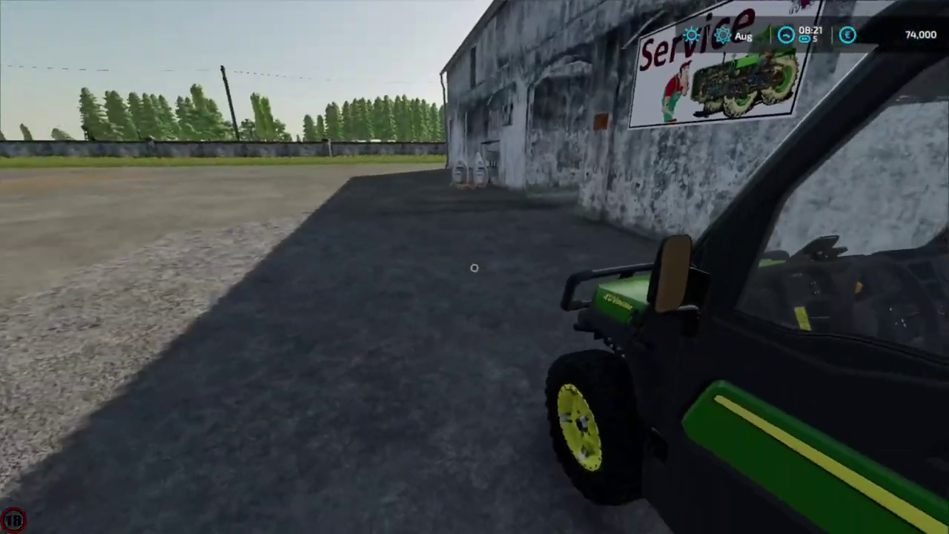
key("w")
key("w")
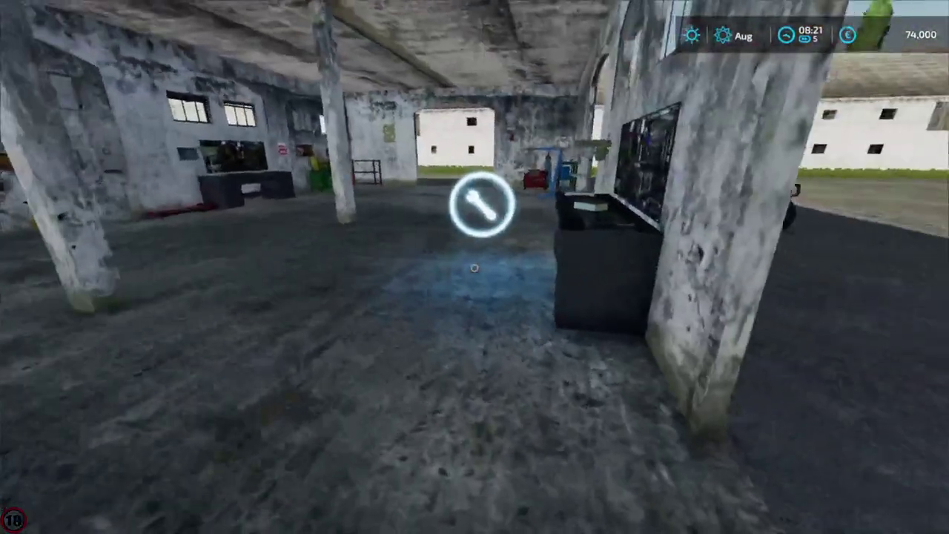
key("r")
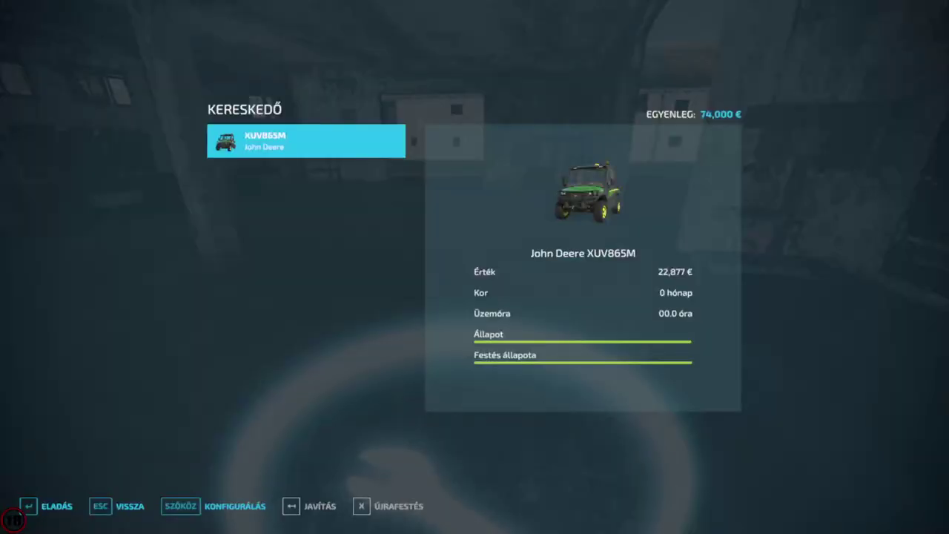
left_click(126, 508)
Walk out into the paved yard, return to the parked John Deere XUV865M, get in and widen the camera view.
key("w")
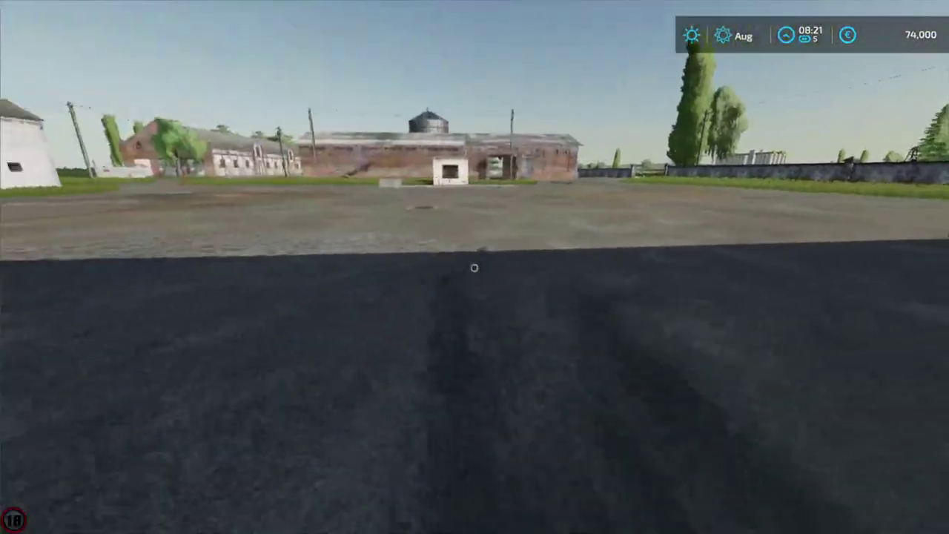
key("w")
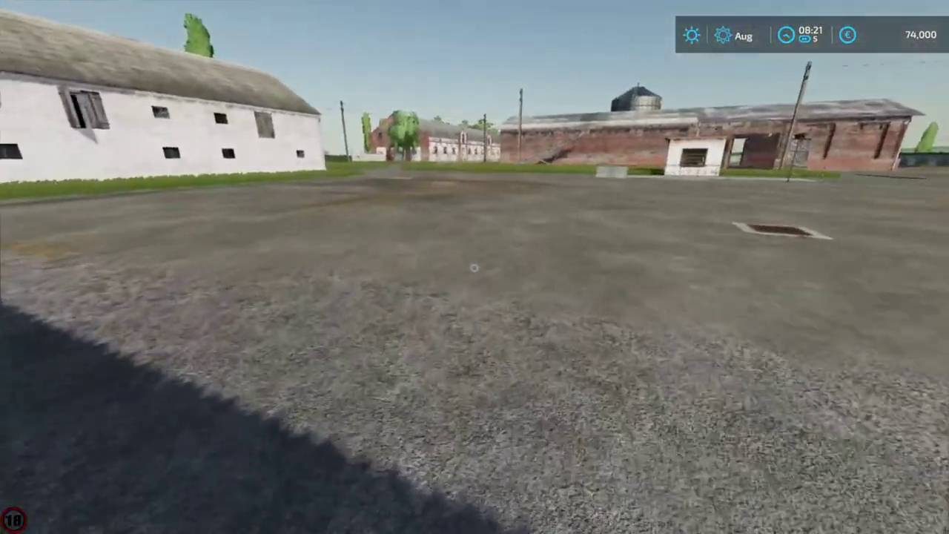
key("w")
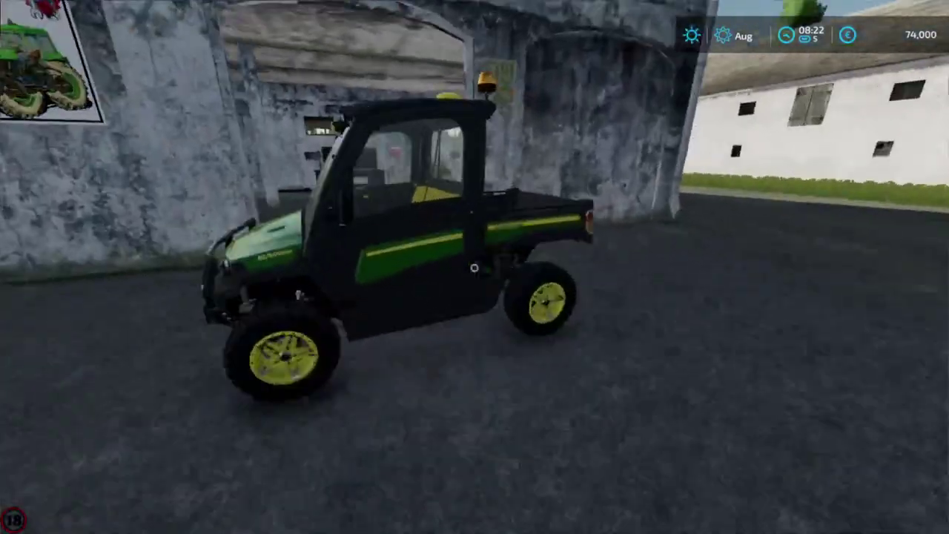
key("e")
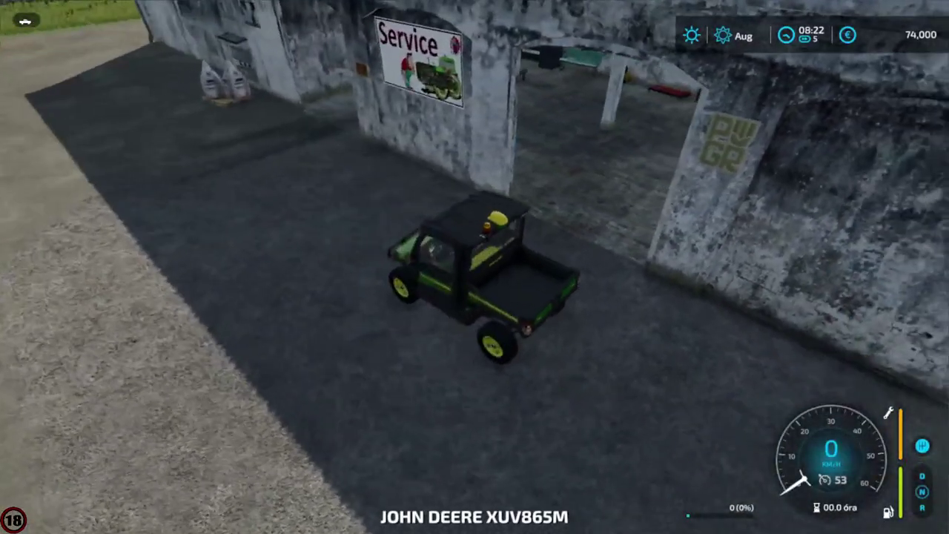
scroll(474, 267, "down", 3)
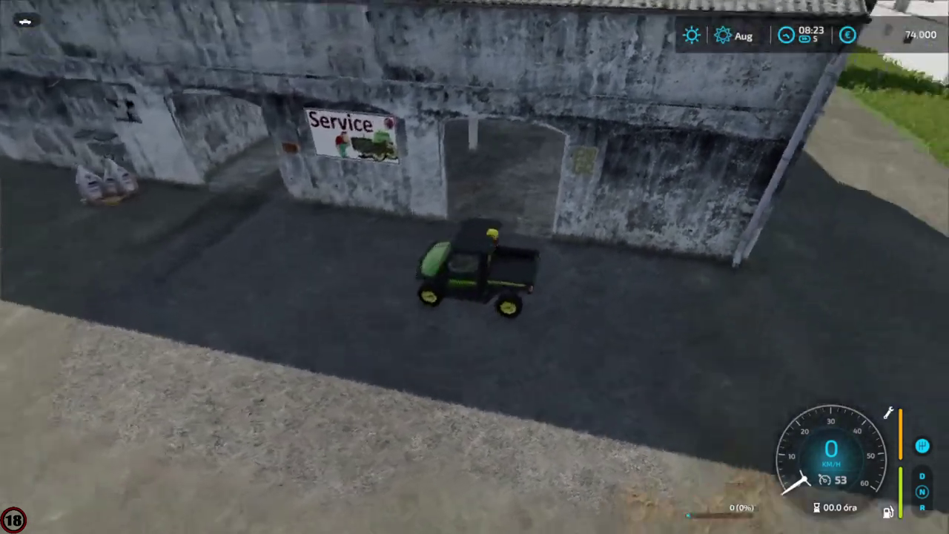
Drive away from the Service workshop across the paved yard towards the open gate in the stone wall near the brick building.
key("w")
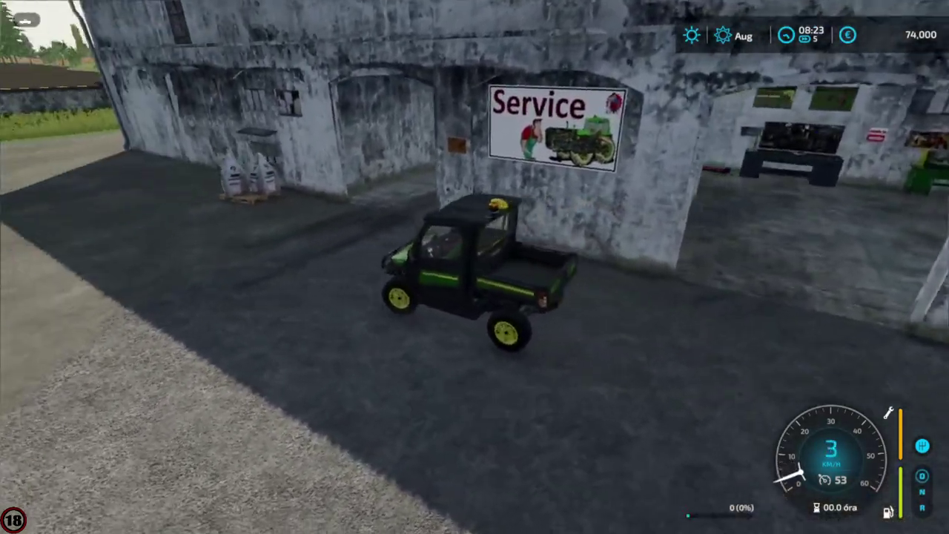
key("w")
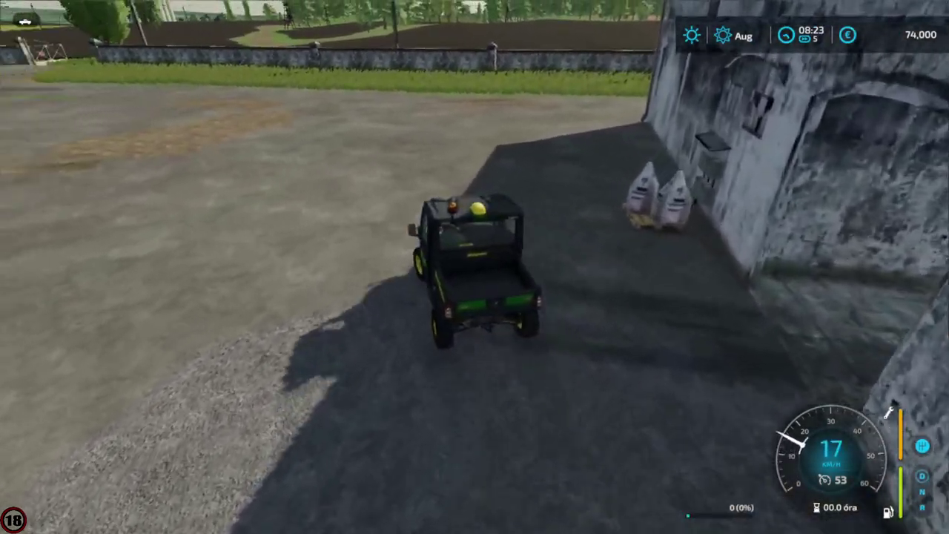
key("w")
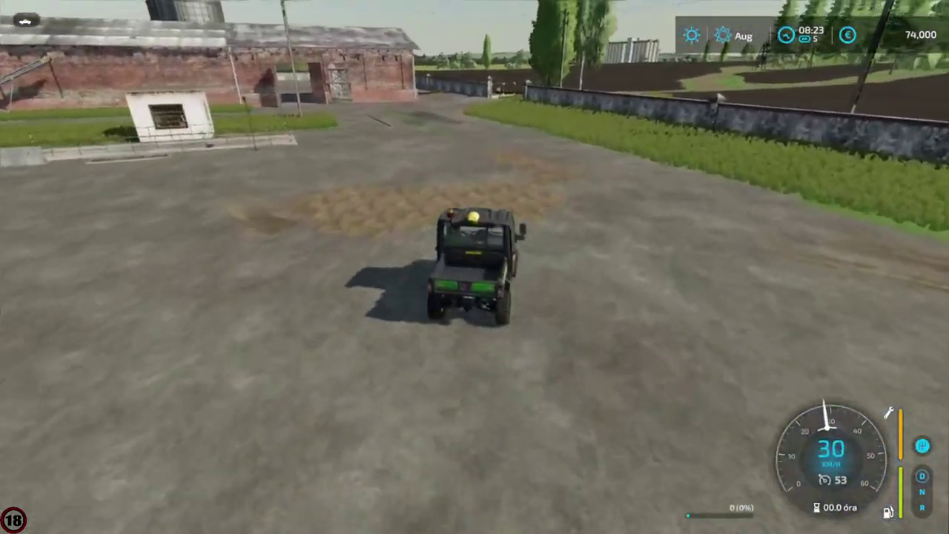
key("w")
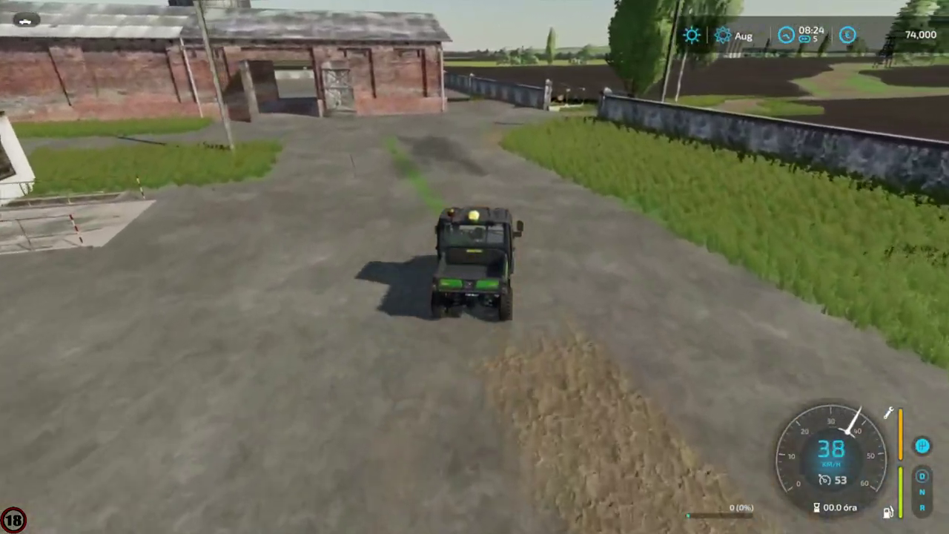
key("d")
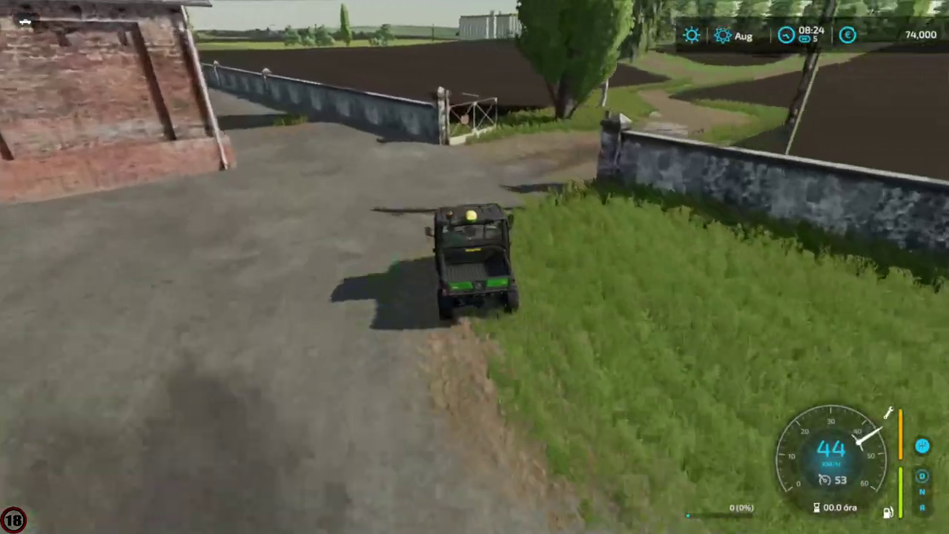
Leave the yard through the gate, follow the dirt track between the ploughed fields and take the left branch at the fork.
key("w")
key("d")
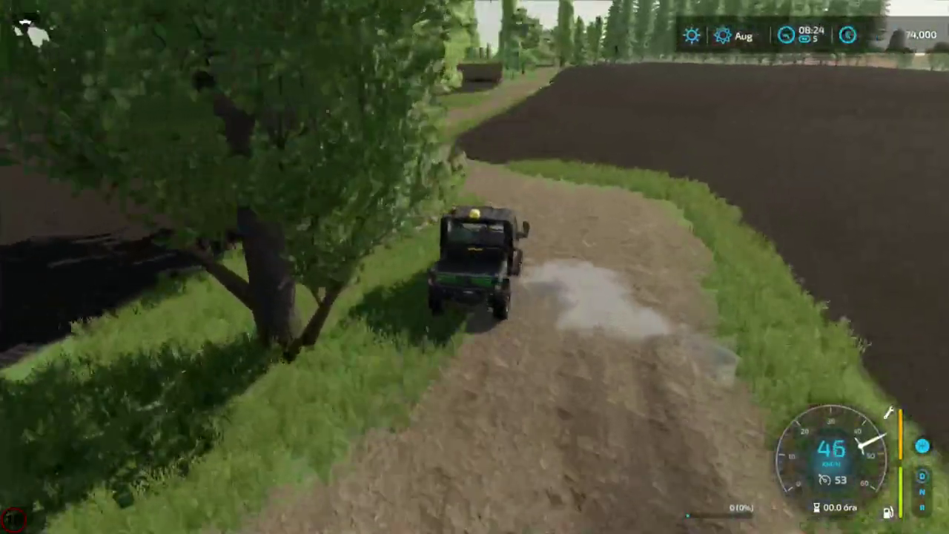
key("w")
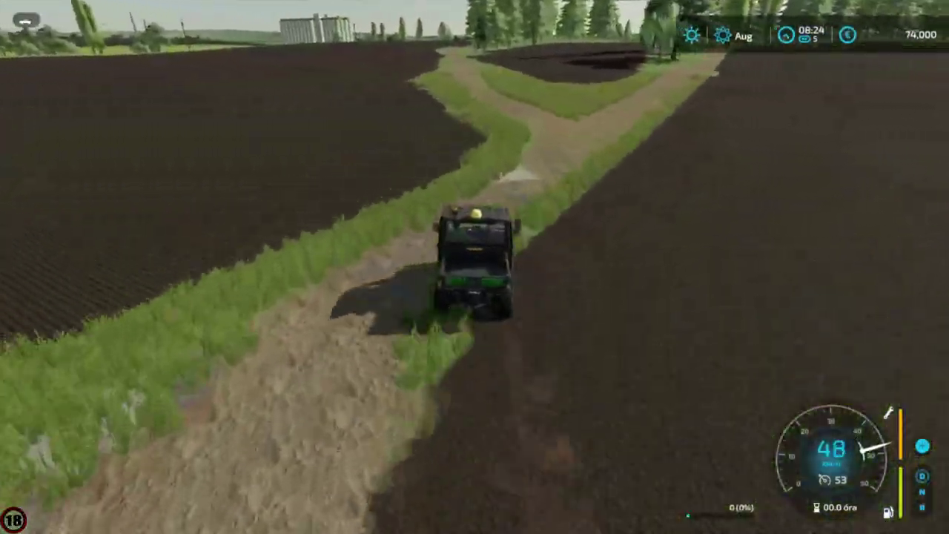
key("w")
key("w")
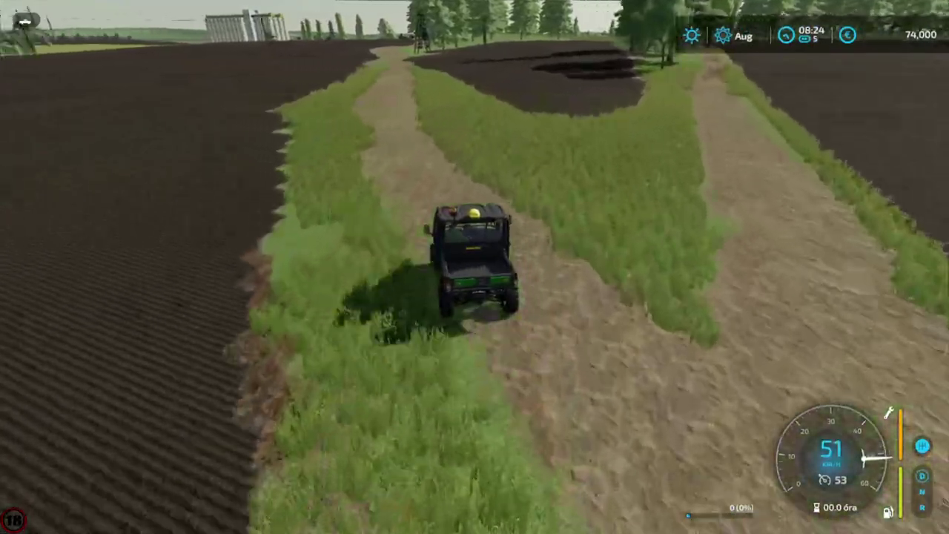
Follow the dirt track past the wooden transformer tower and through the shaded stretch of trees beside the ploughed fields.
key("w")
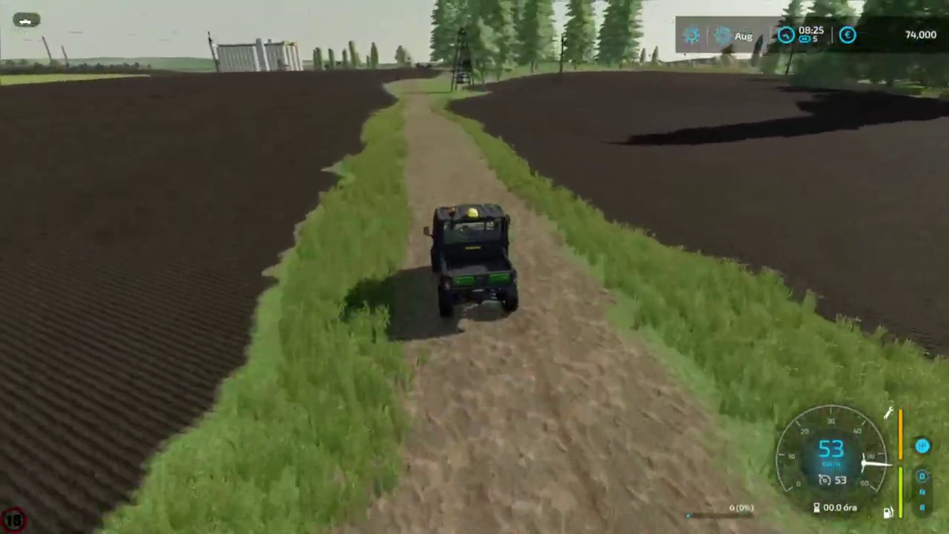
key("w")
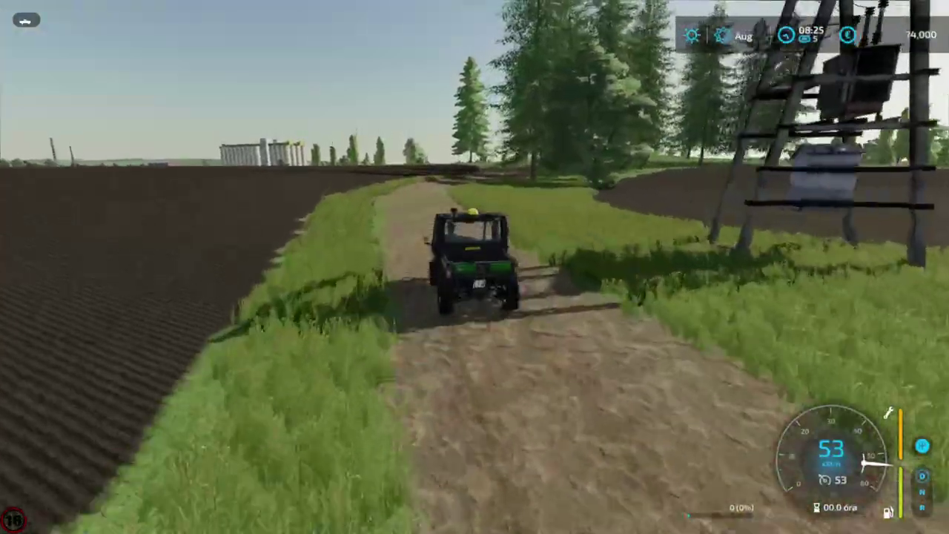
key("w")
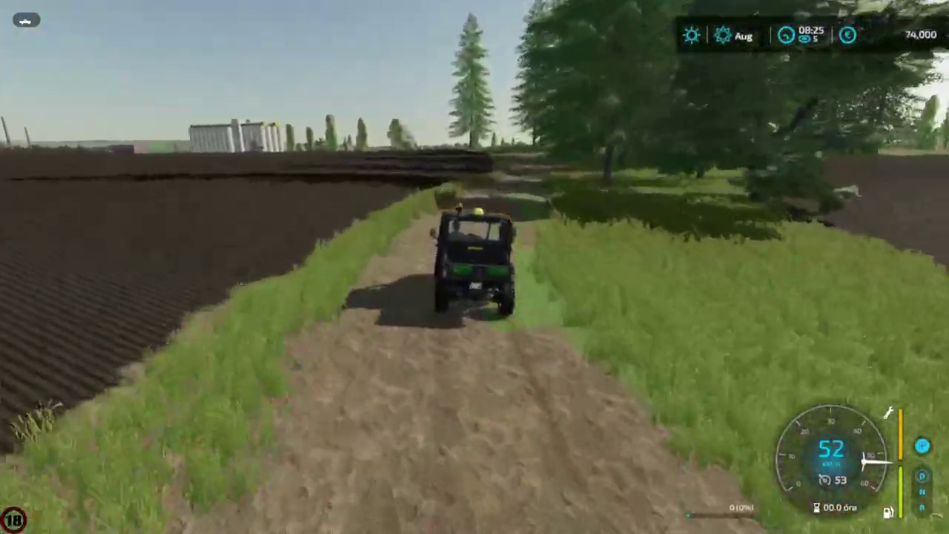
key("d")
key("w")
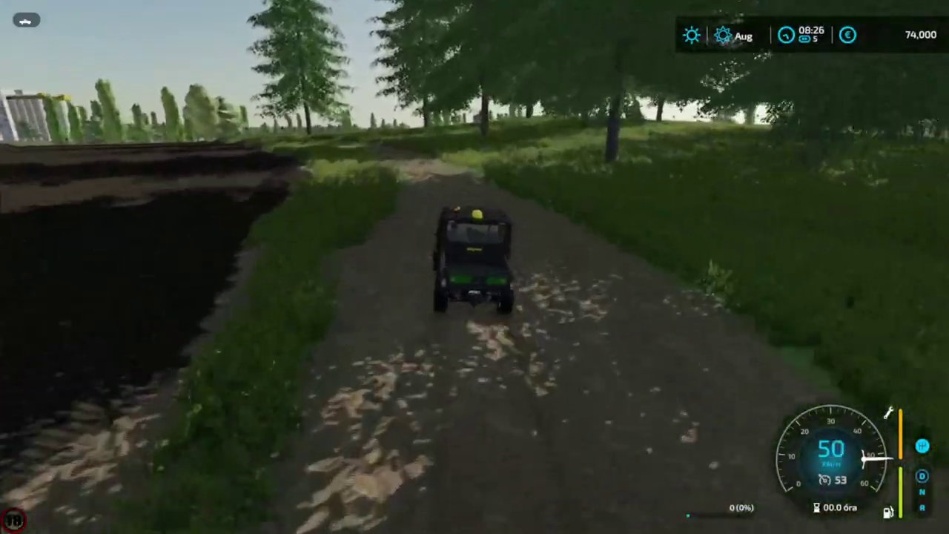
key("w")
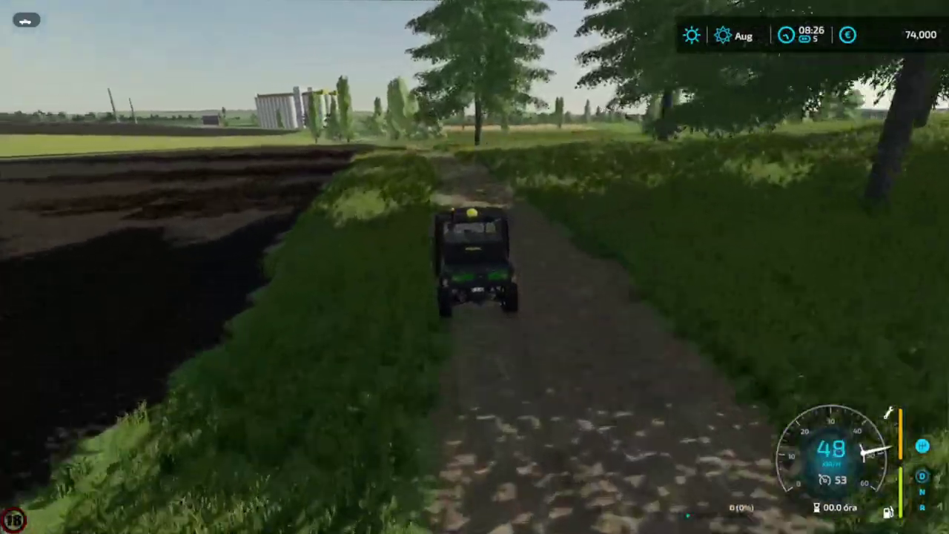
key("w")
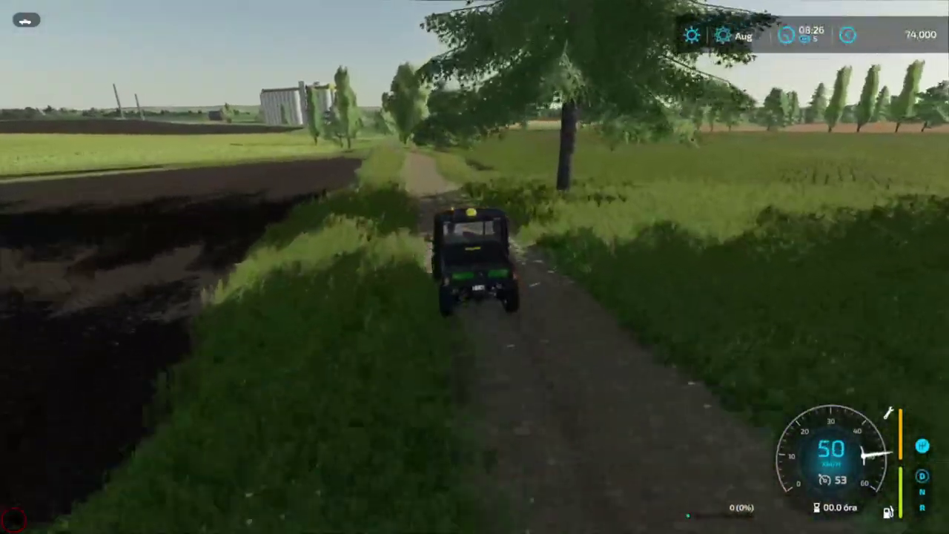
Continue along the dirt track between the green crop fields, past the birch and willows, to the bend by the large conifer.
key("w")
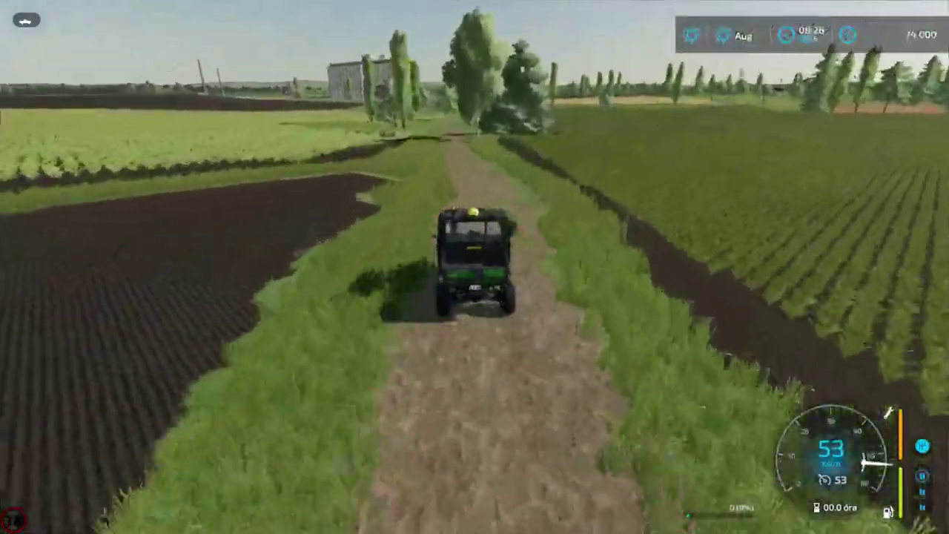
key("w")
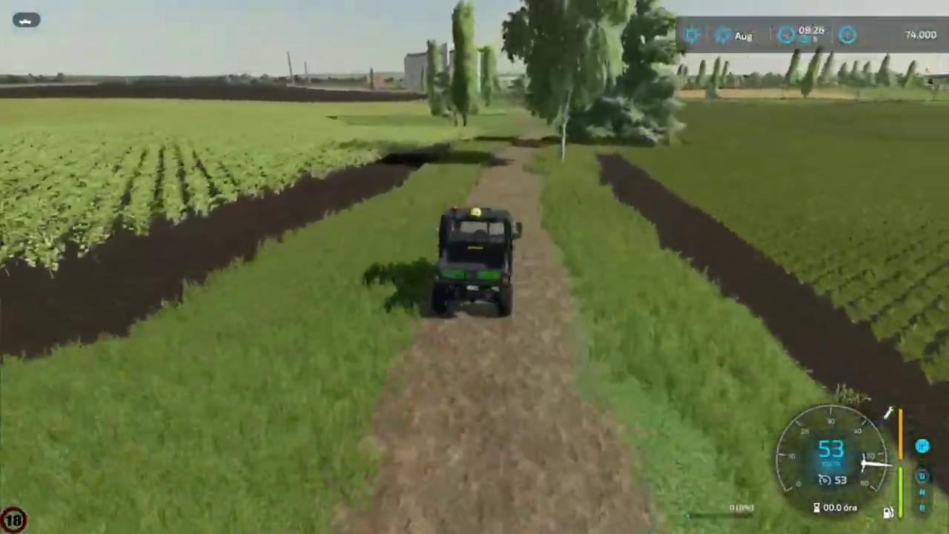
key("w")
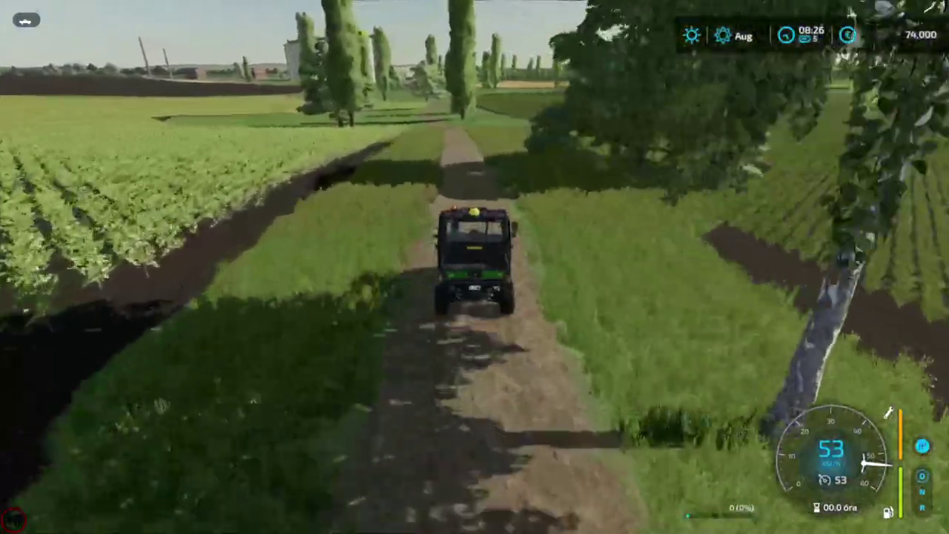
key("w")
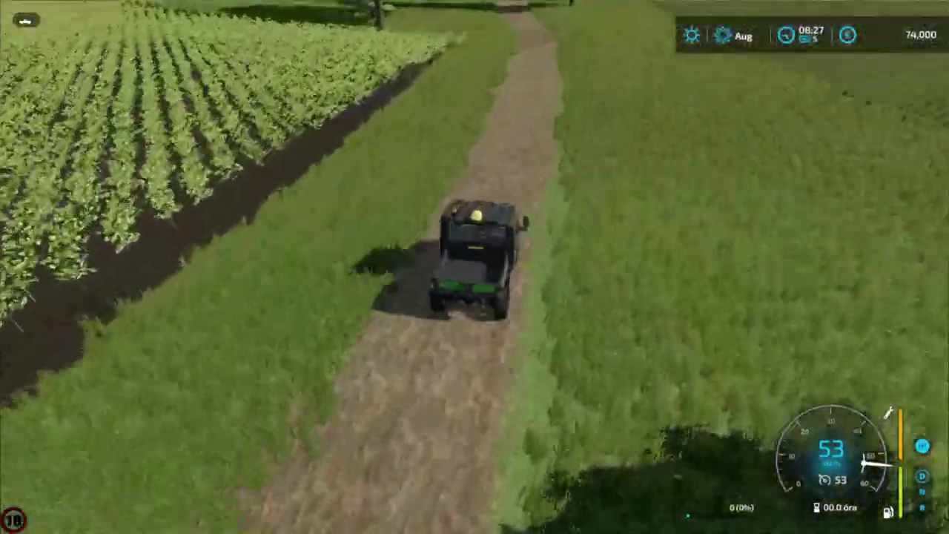
key("w")
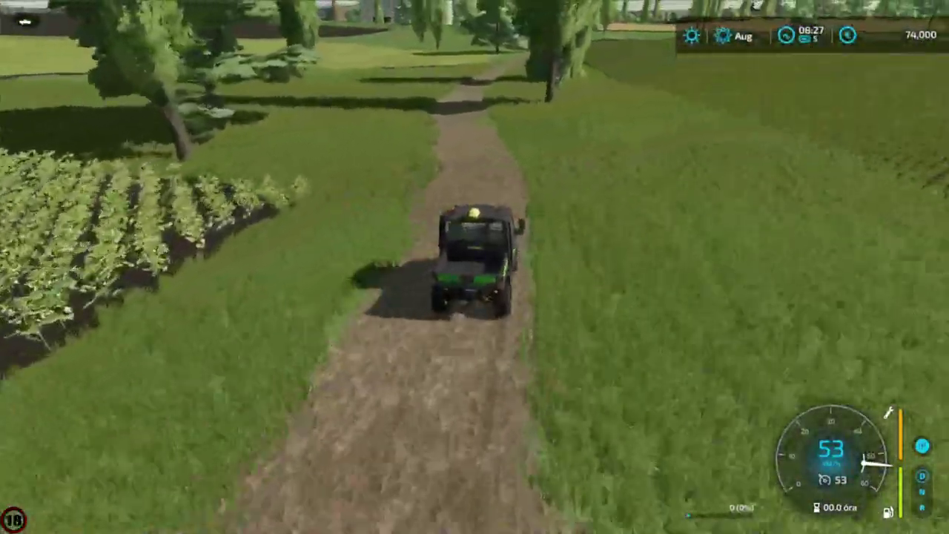
key("w")
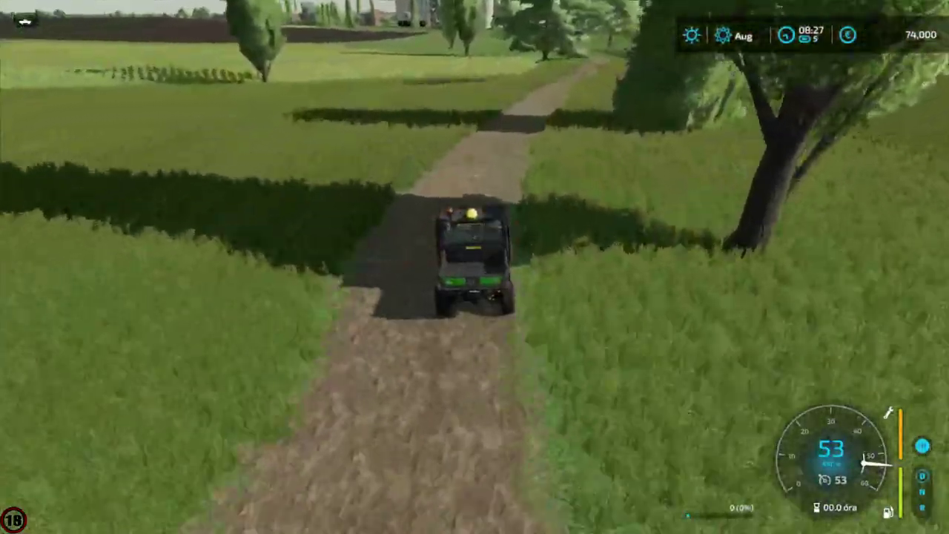
key("w")
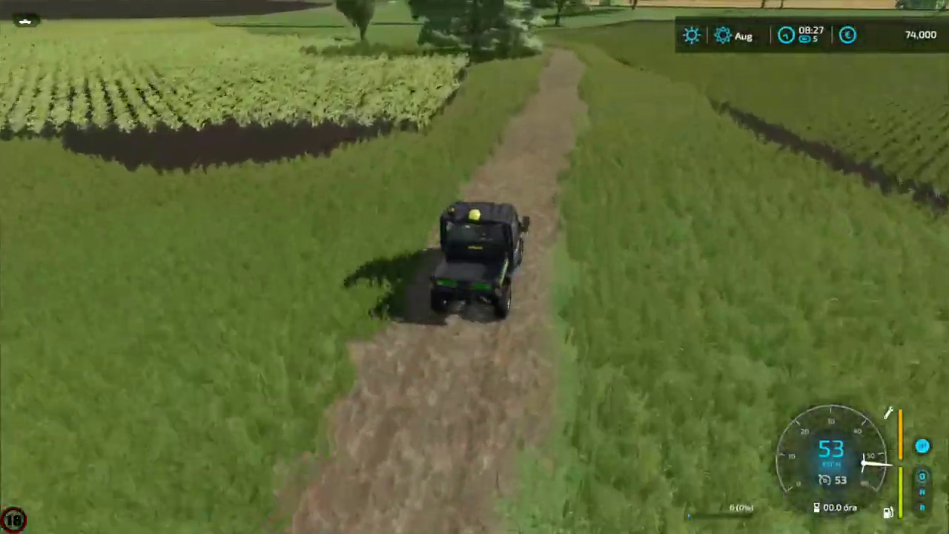
key("w")
key("w")
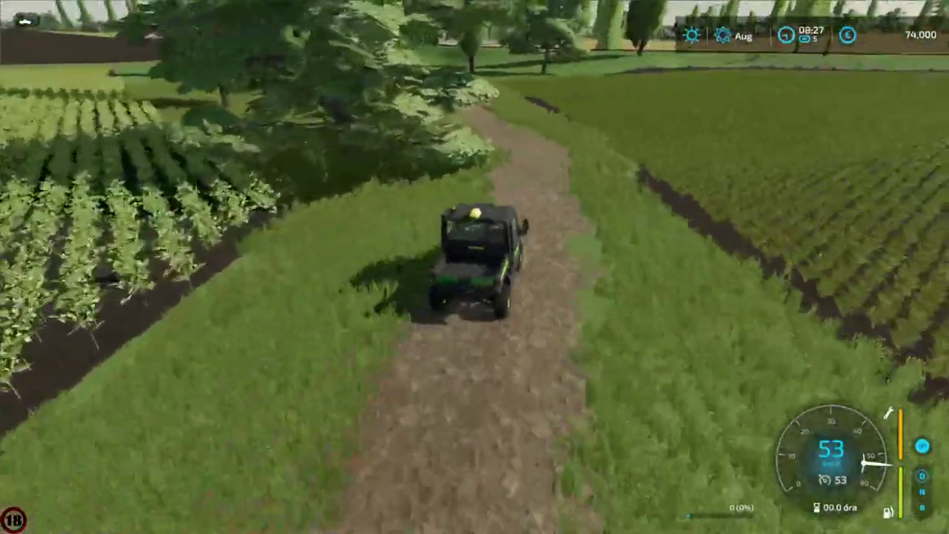
Drive on towards the grain silos, cross the railway at the level crossing and follow the paved road along the white fence.
key("w")
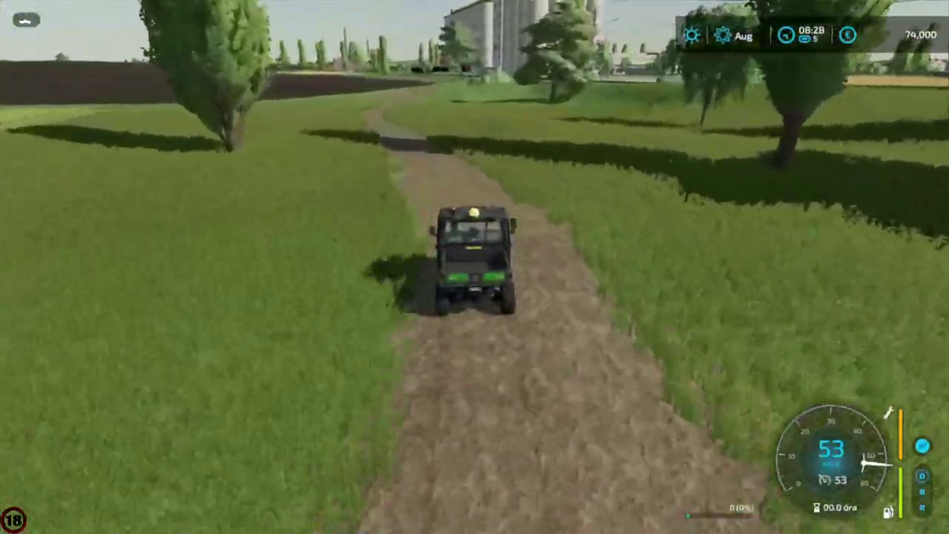
key("w")
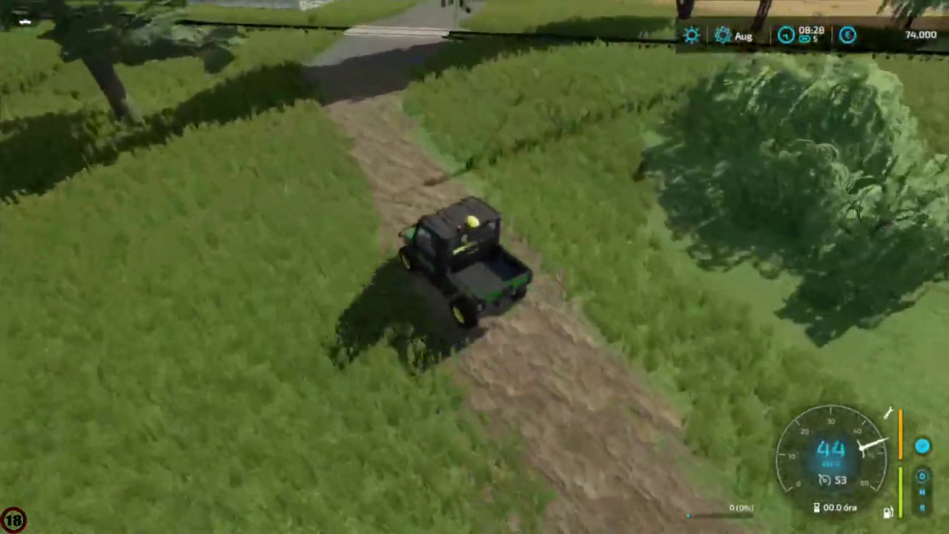
key("d")
key("w")
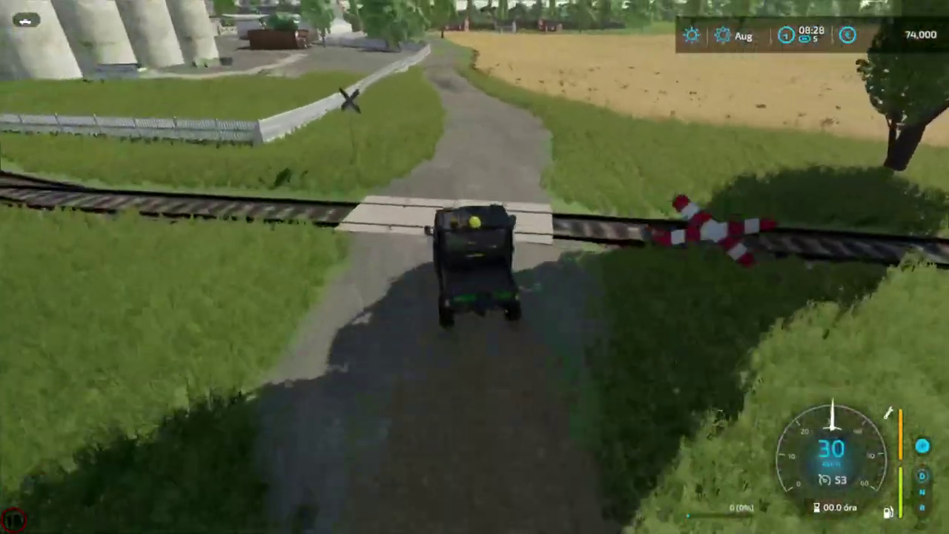
key("w")
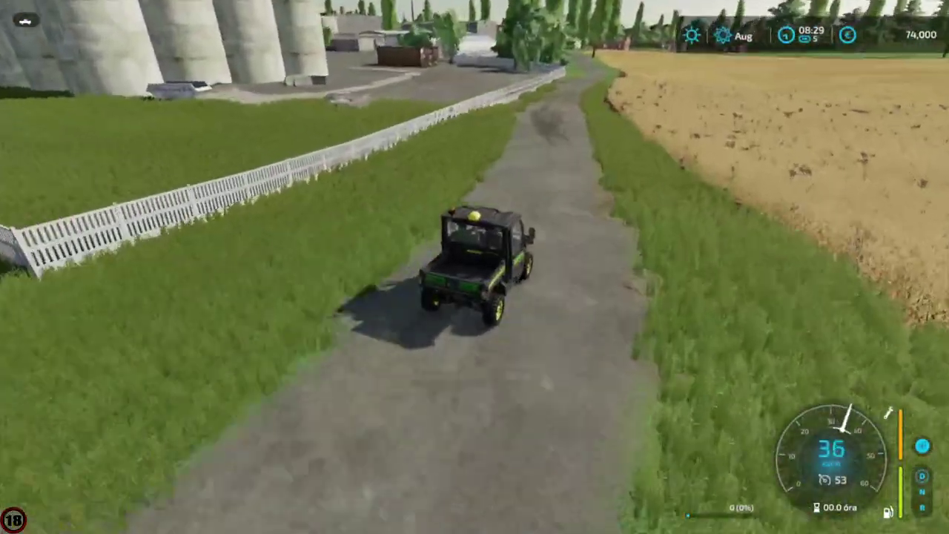
key("w")
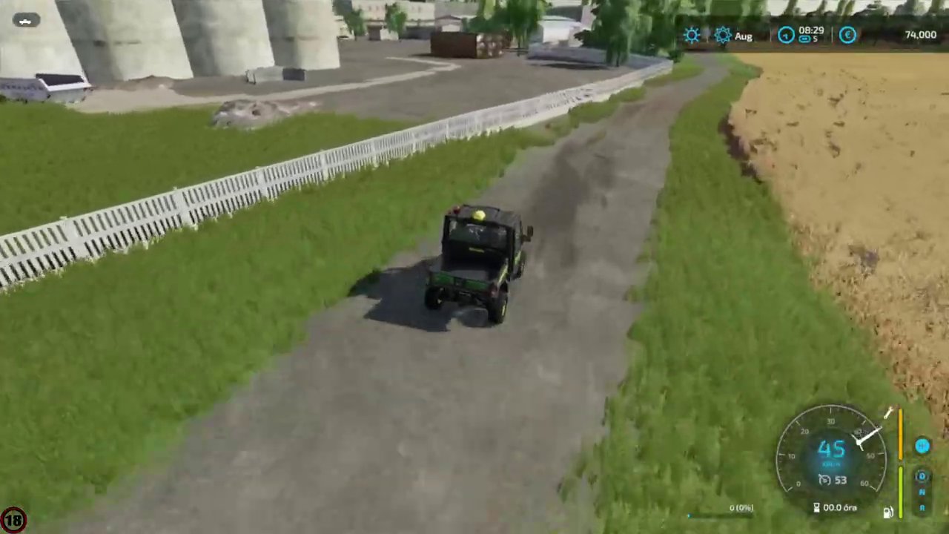
Turn the vehicle around beside the white fence and drive back over the railway crossing towards the dirt tracks.
key("d")
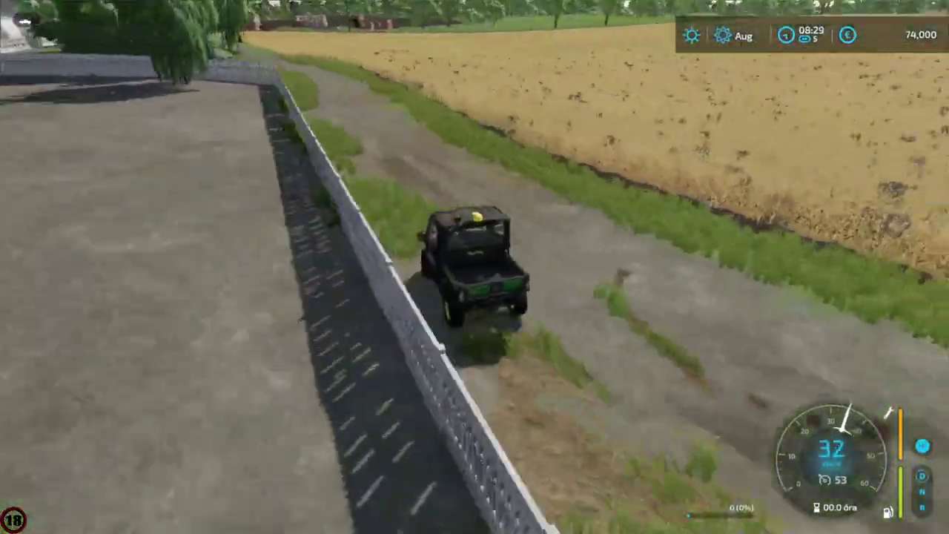
key("s")
key("d")
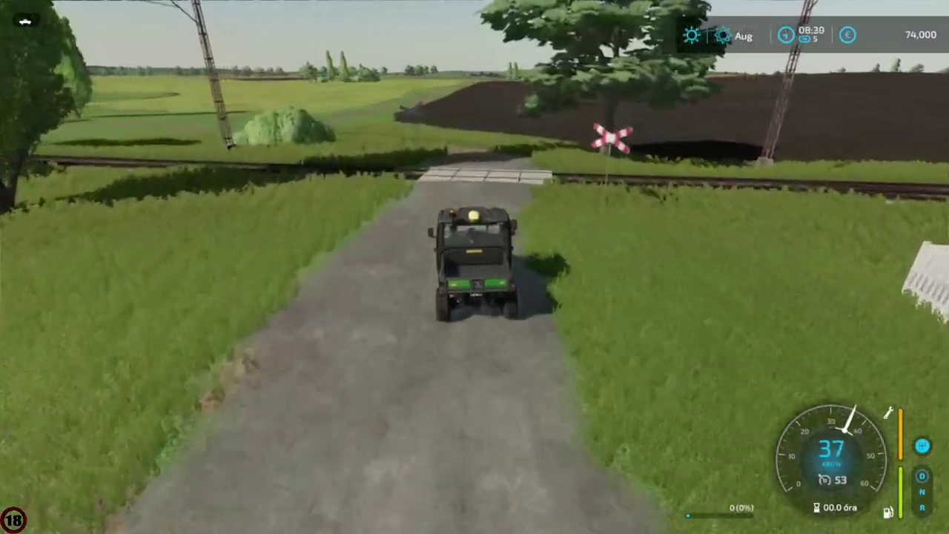
key("w")
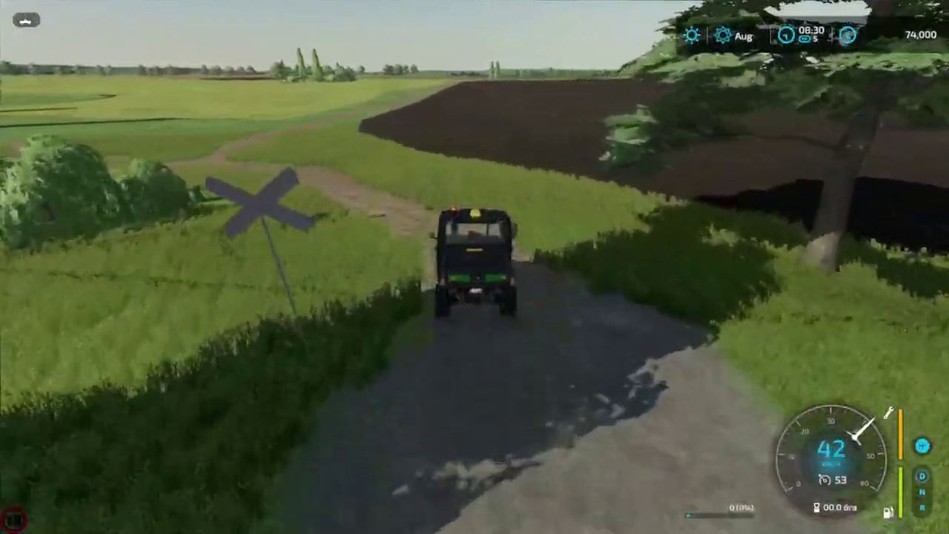
Cut across the grass at the fork to the left-hand dirt track and follow it beside the crop field past the conifer.
key("w")
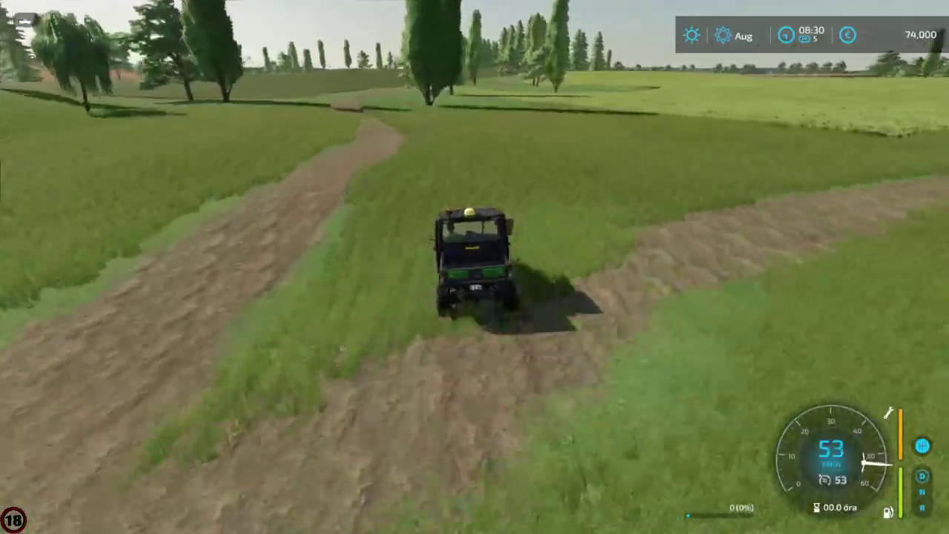
key("w")
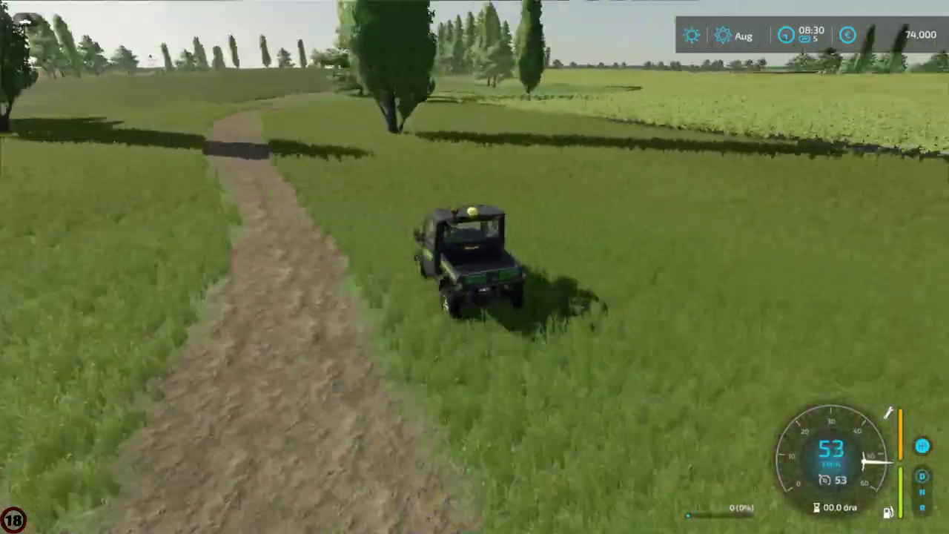
key("w")
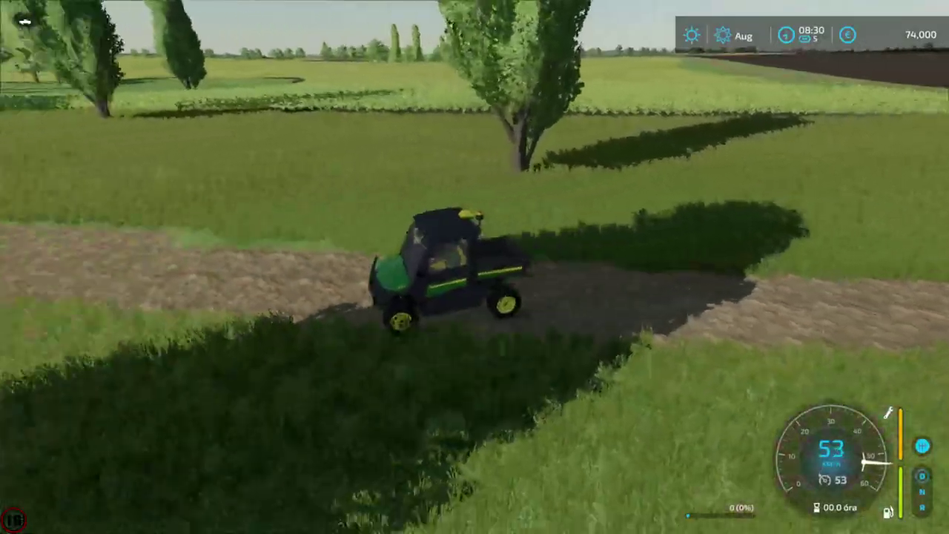
key("w")
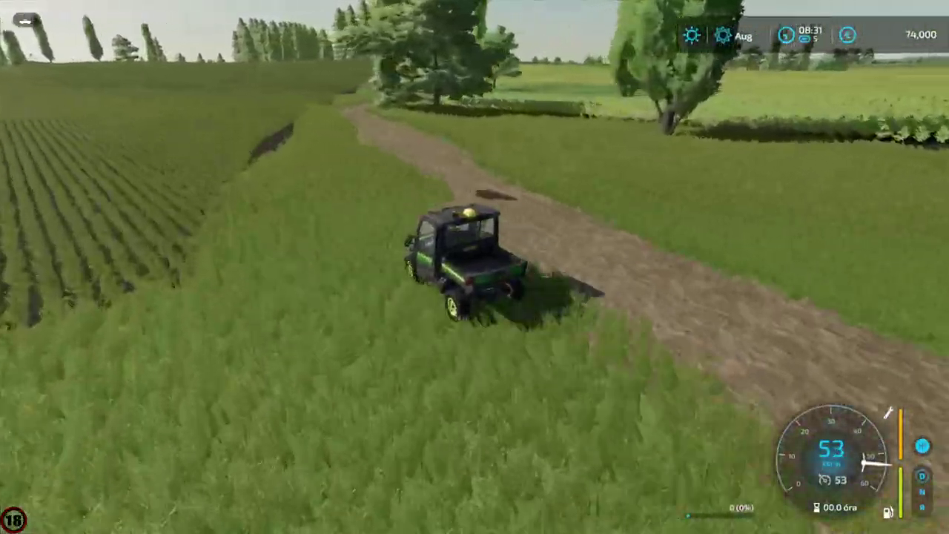
key("w")
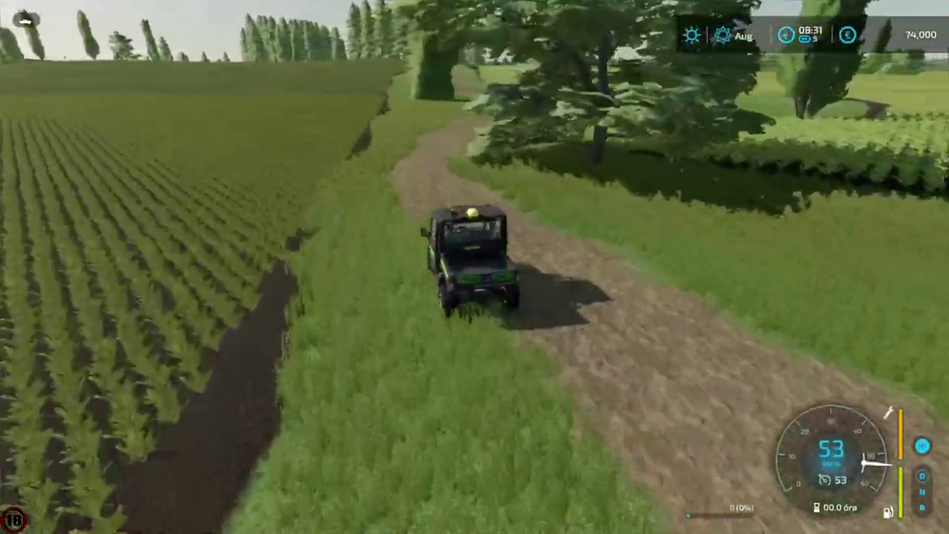
key("w")
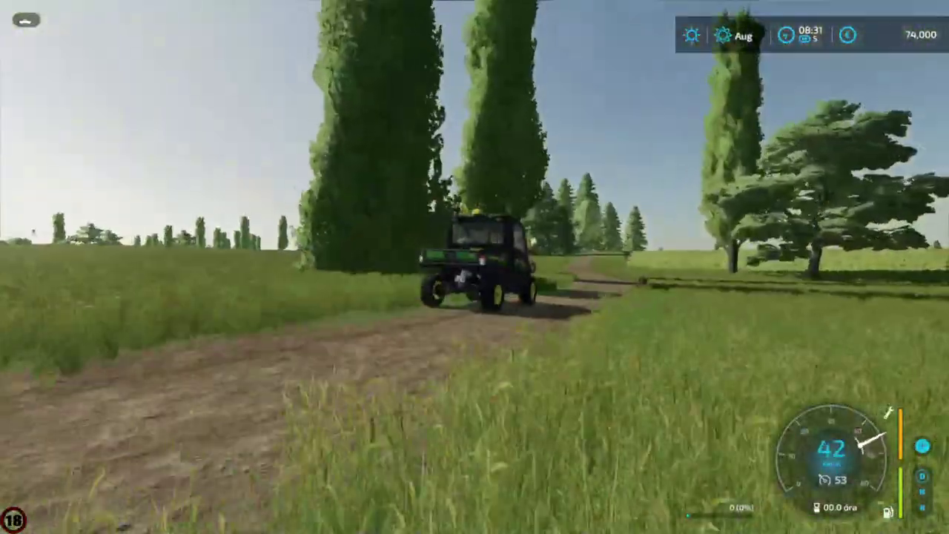
Follow the dirt track back past the leaning birch and between the crop and ploughed fields into the wooded stretch.
key("w")
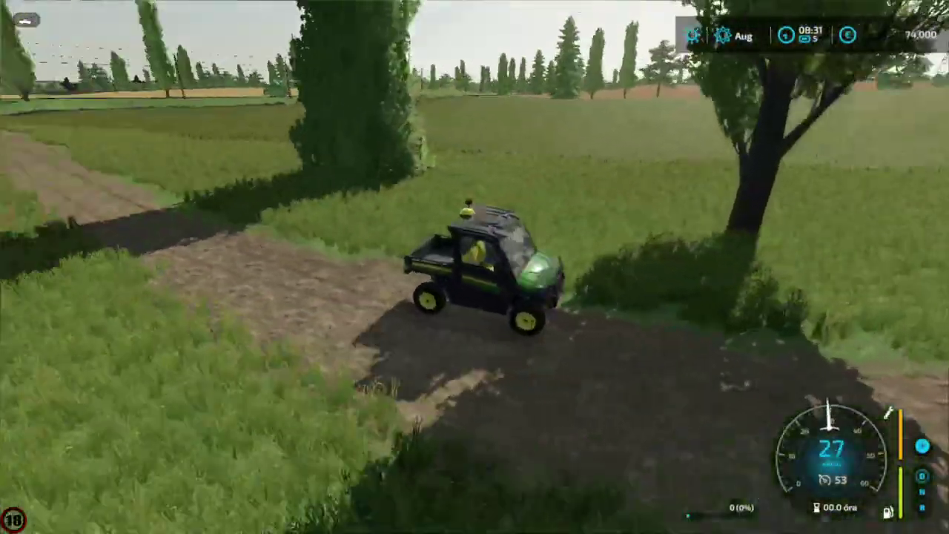
key("w")
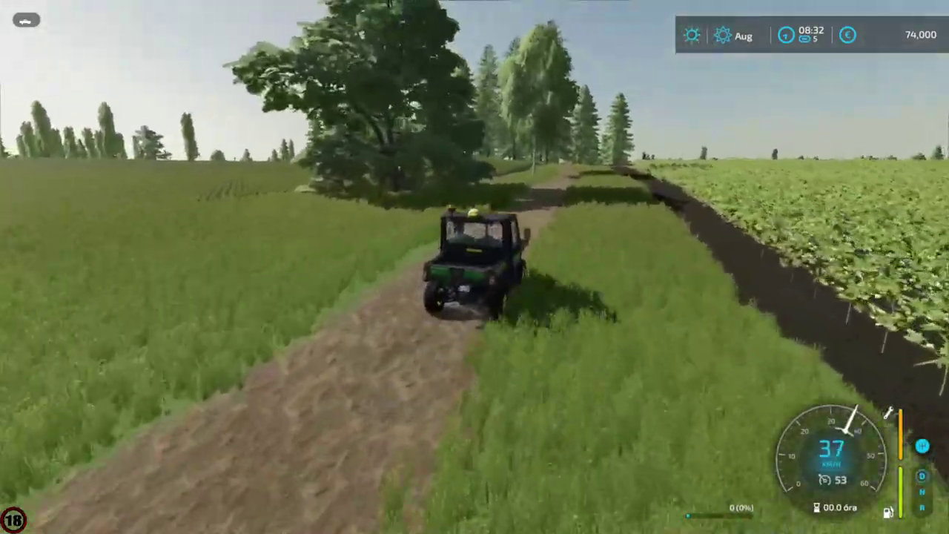
key("w")
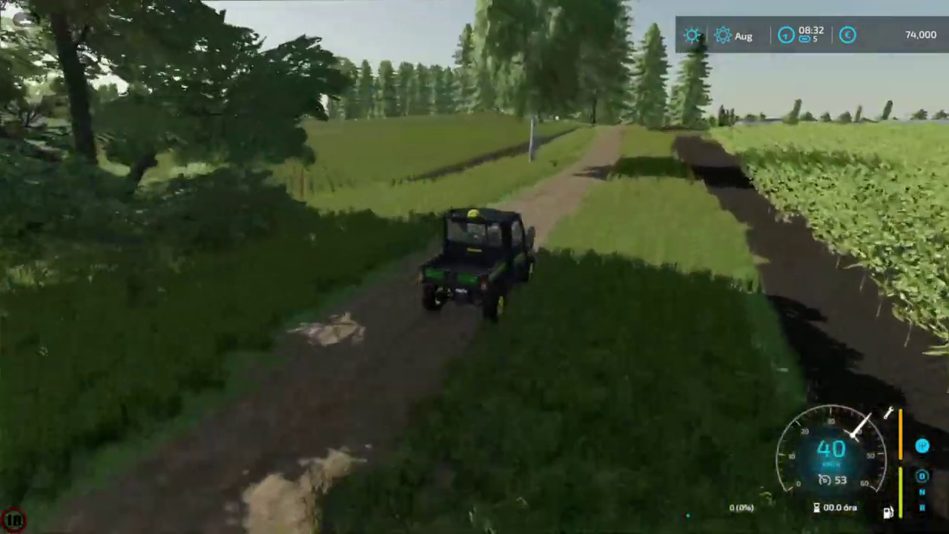
key("w")
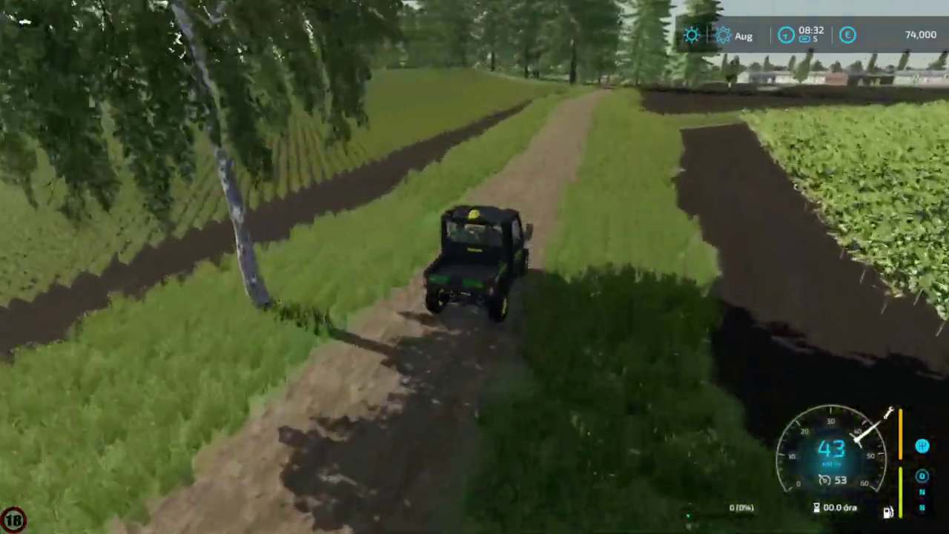
key("w")
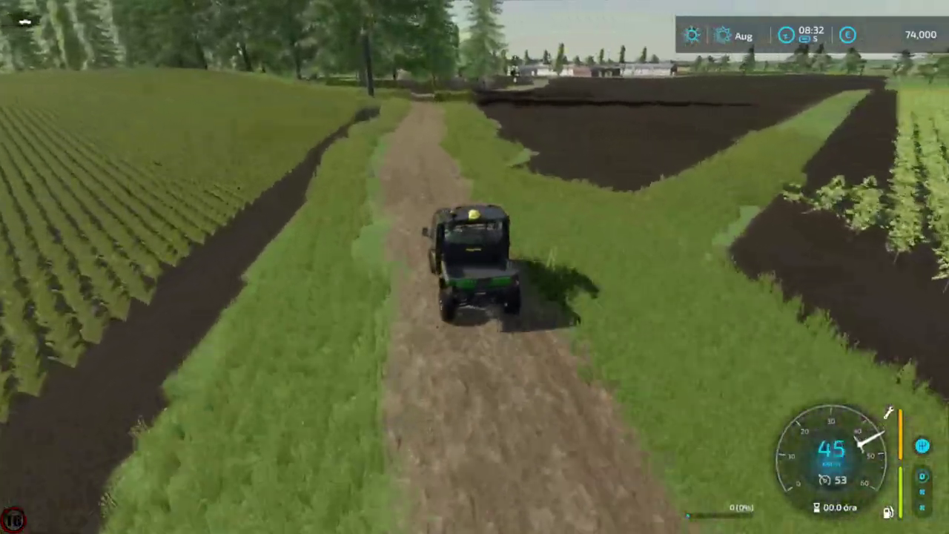
key("w")
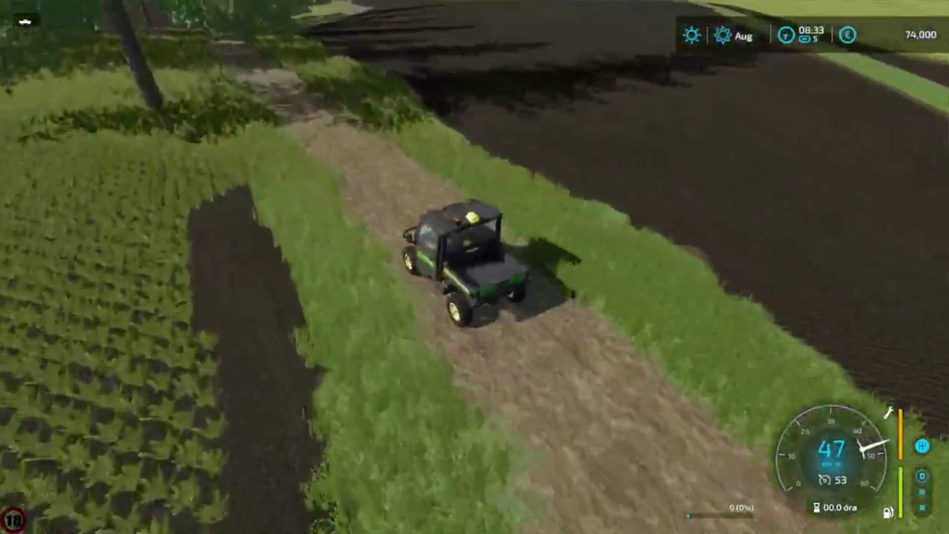
key("w")
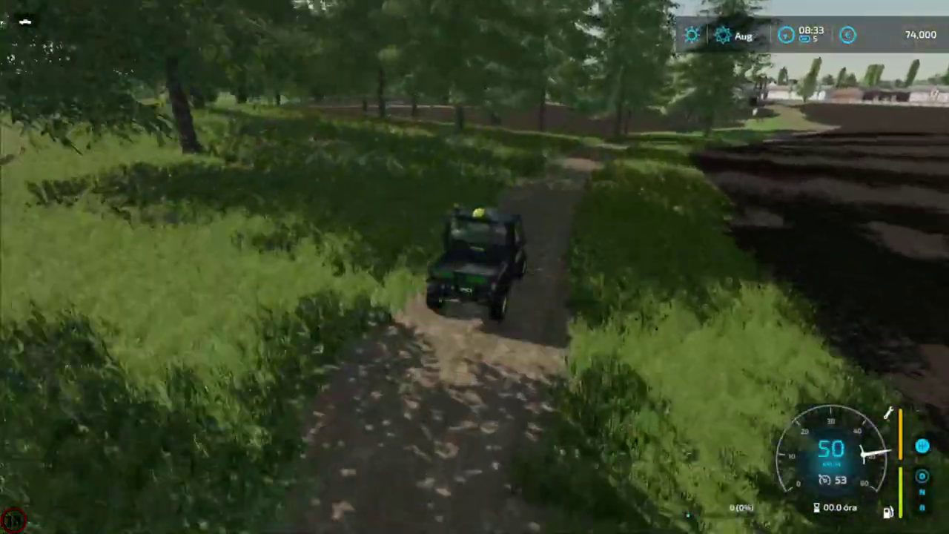
Follow the dirt track out of the wooded stretch and past the wooden power-line tower beside the ploughed field.
key("w")
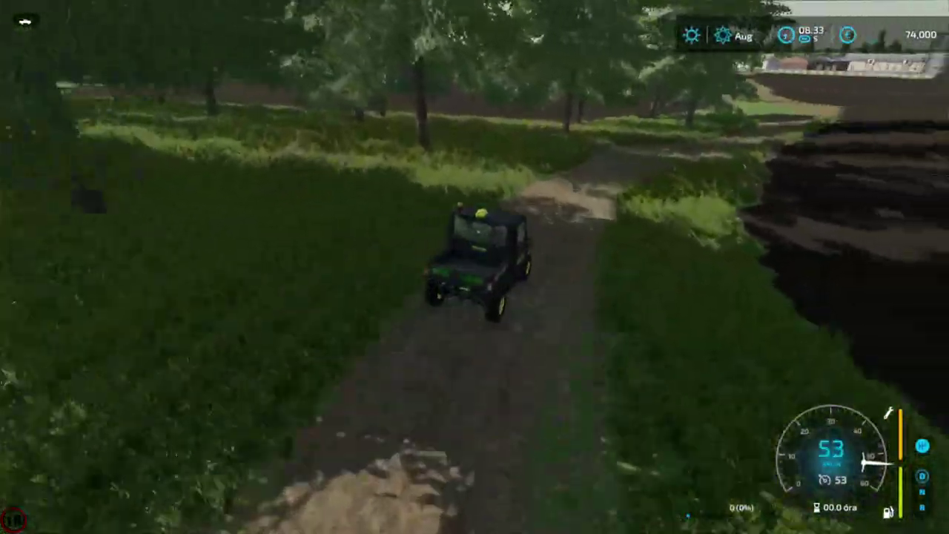
key("d")
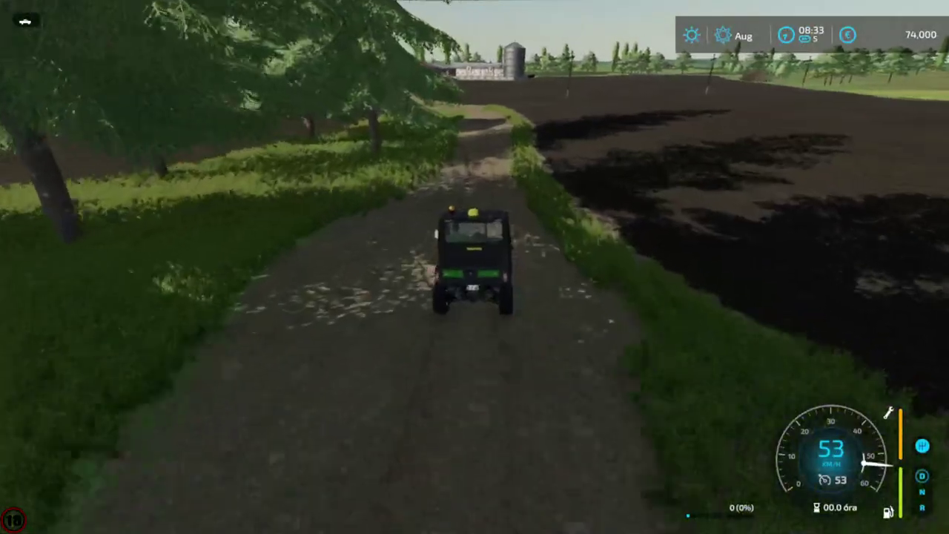
key("w")
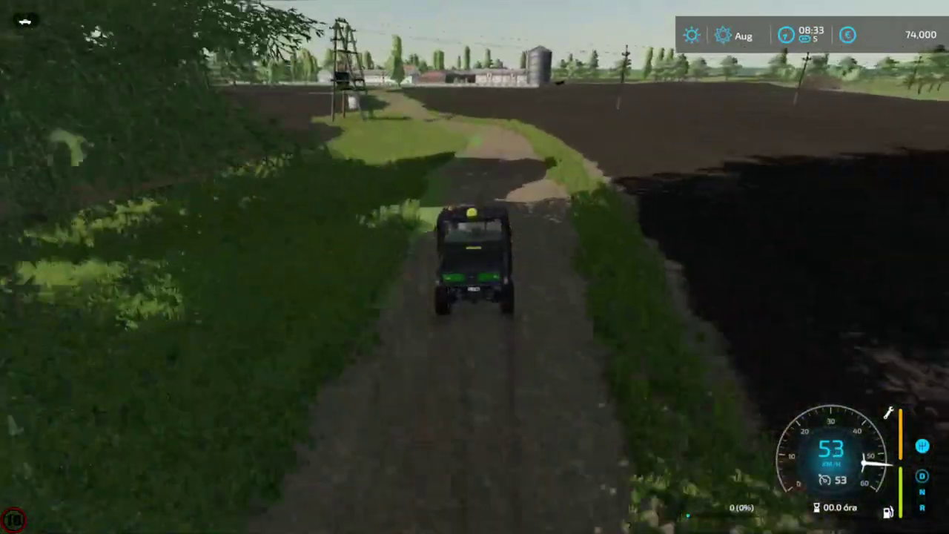
key("w")
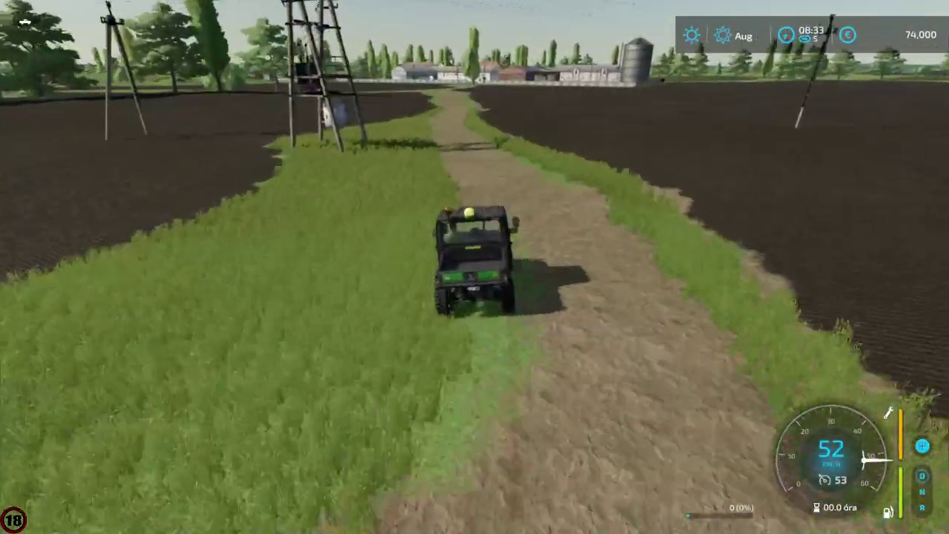
Drive along the dirt track between the ploughed fields, past the side track, towards the walled farmyard.
key("w")
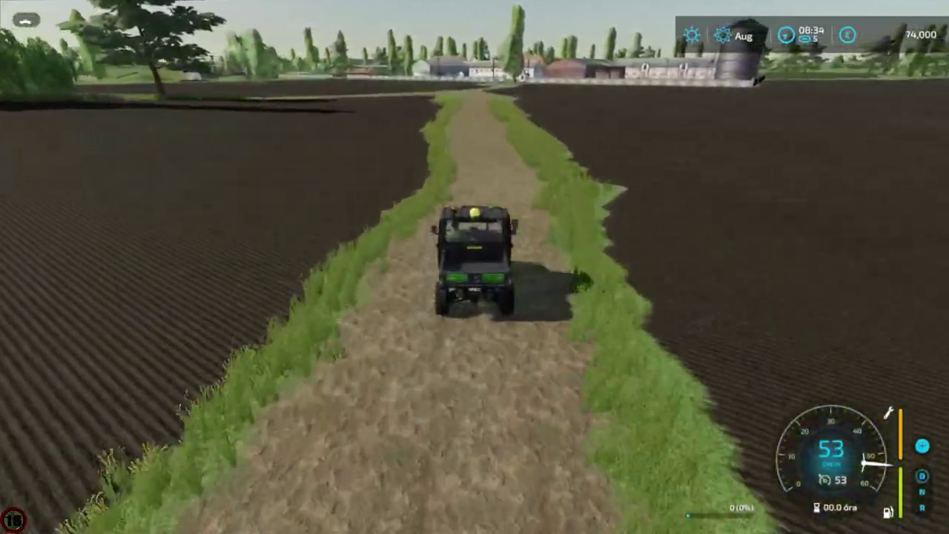
key("w")
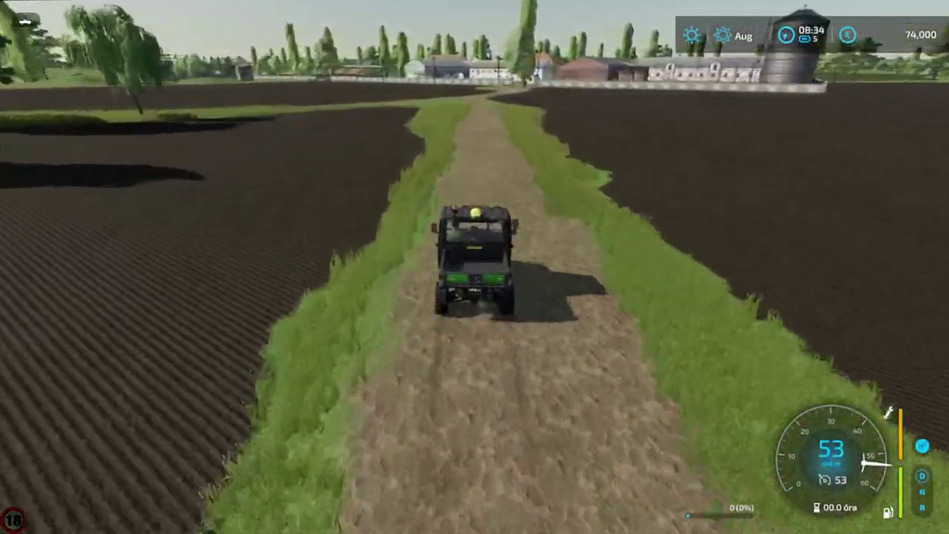
key("w")
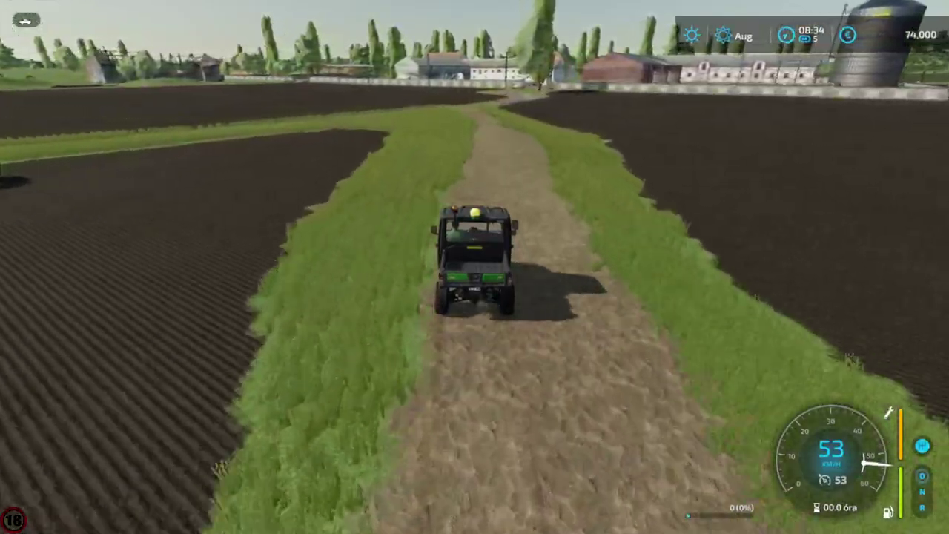
key("w")
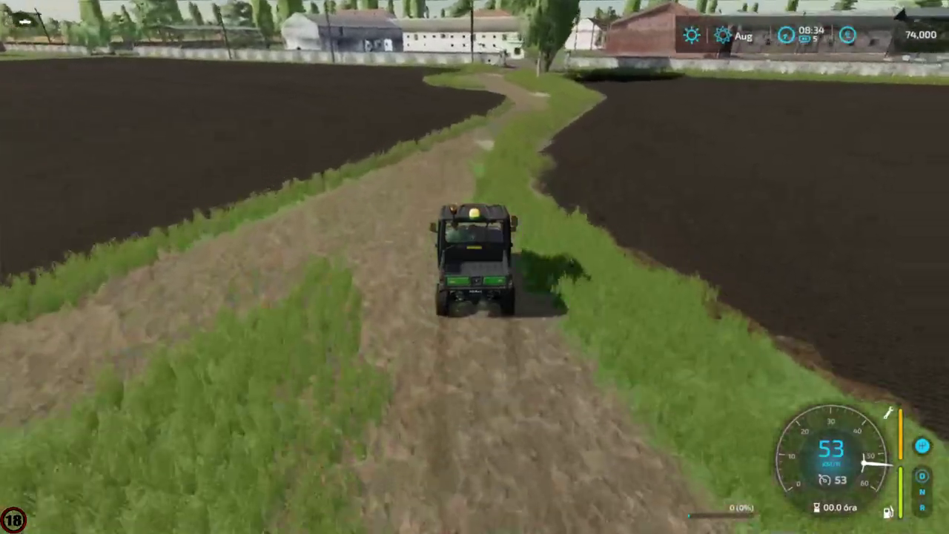
key("d")
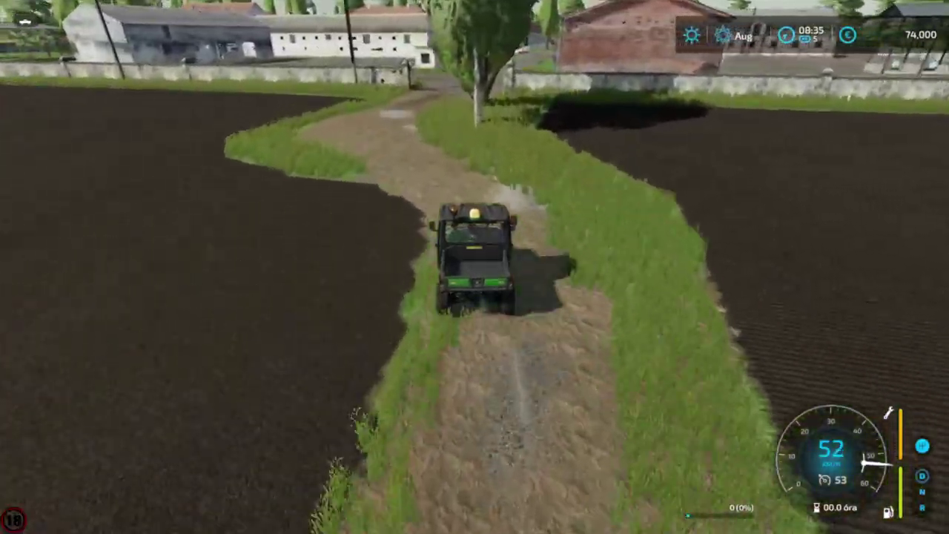
Enter the farmyard through the open gateway and turn right between the red brick building and the boundary wall towards the silo.
key("a")
key("d")
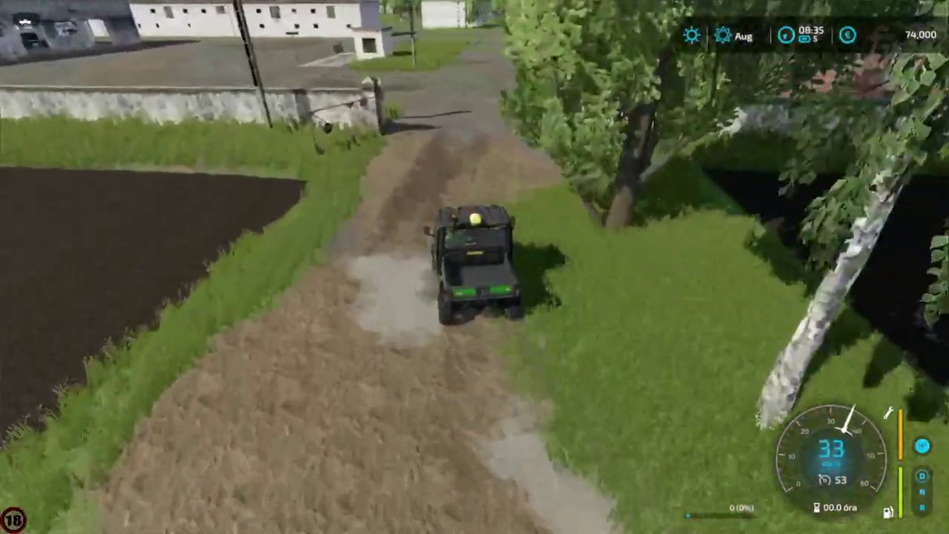
key("d")
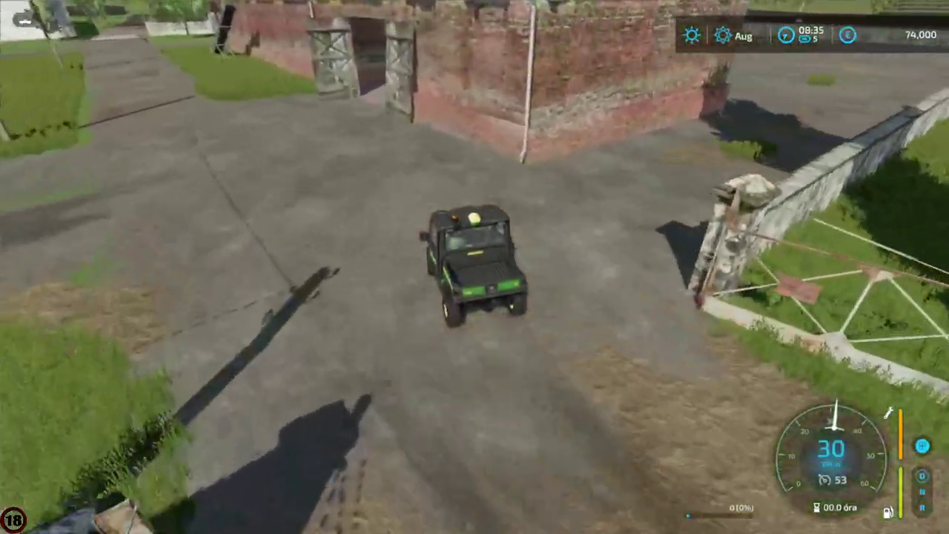
key("d")
key("a")
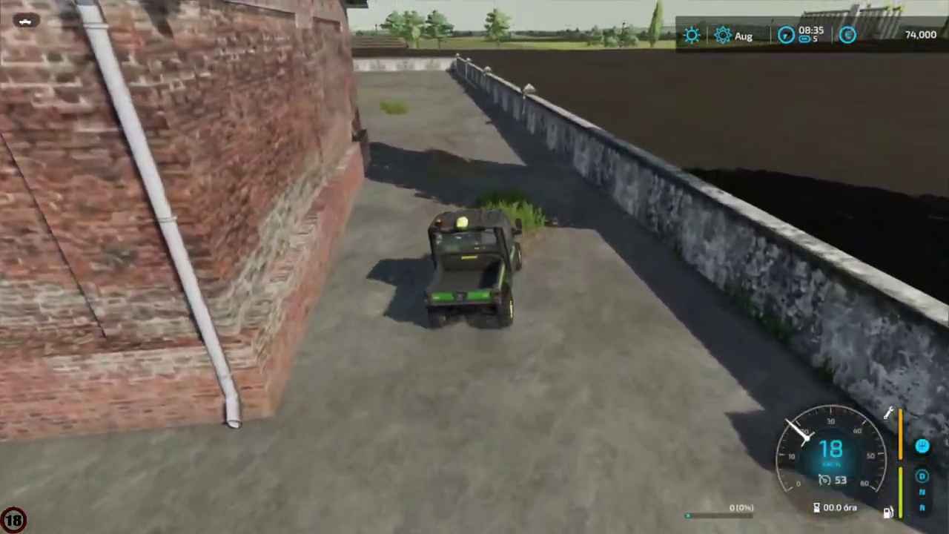
key("w")
key("w")
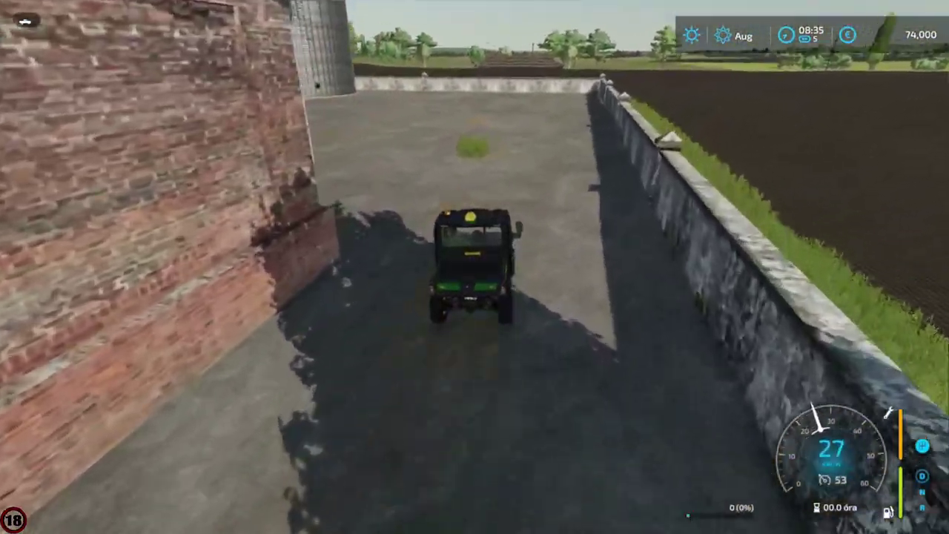
Pass the silo's loading and unloading bays, turn around and drive back across the yard along the weathered white building.
key("a")
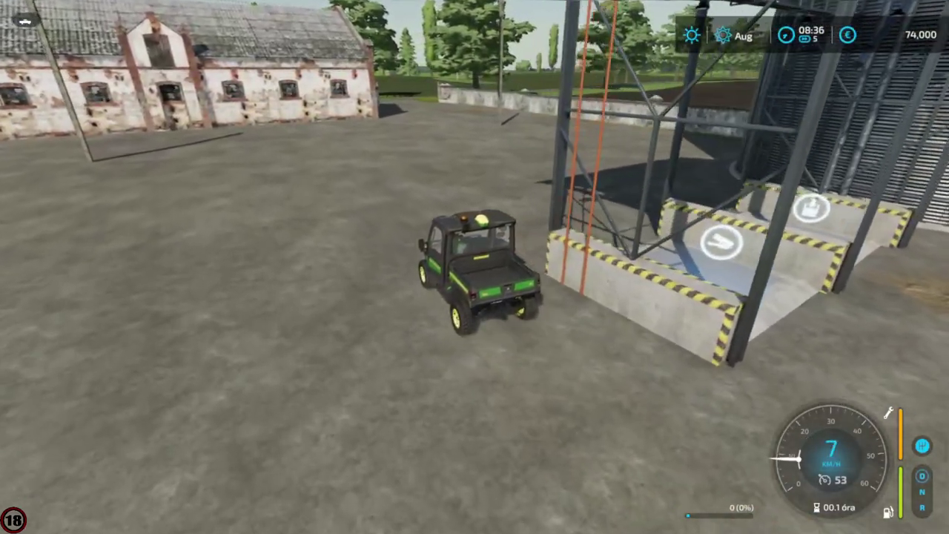
key("w")
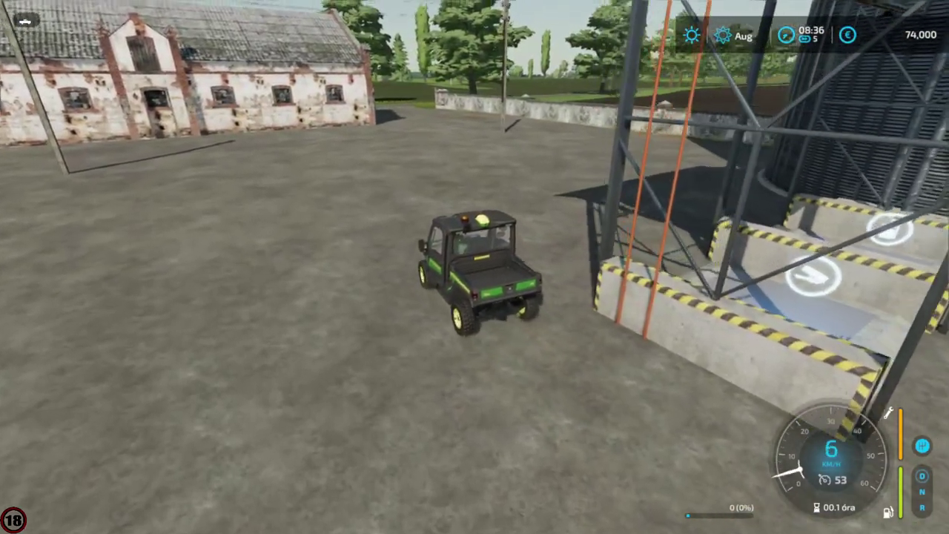
key("w")
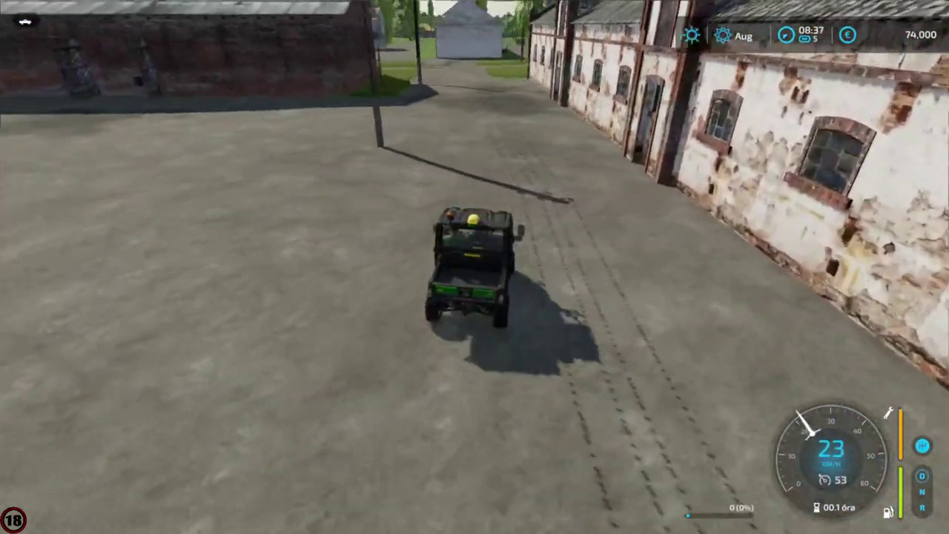
key("w")
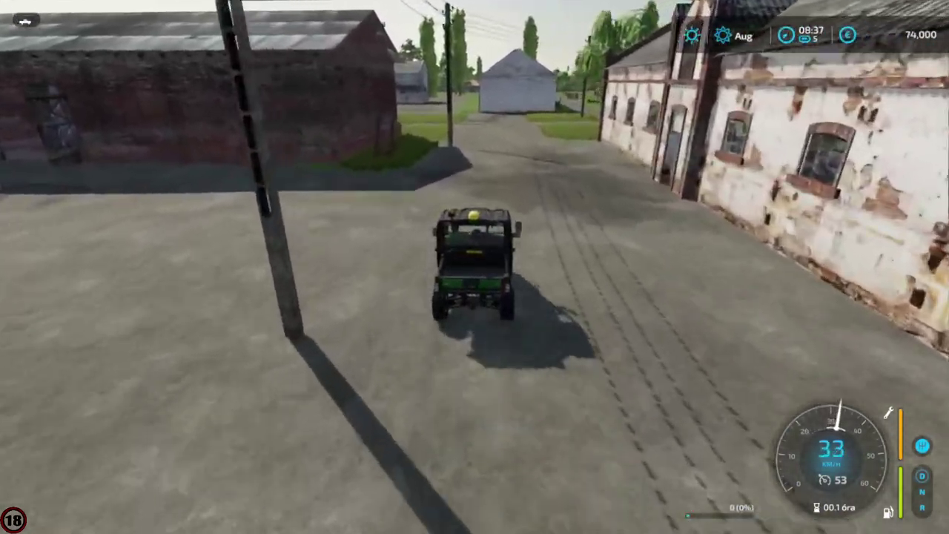
key("w")
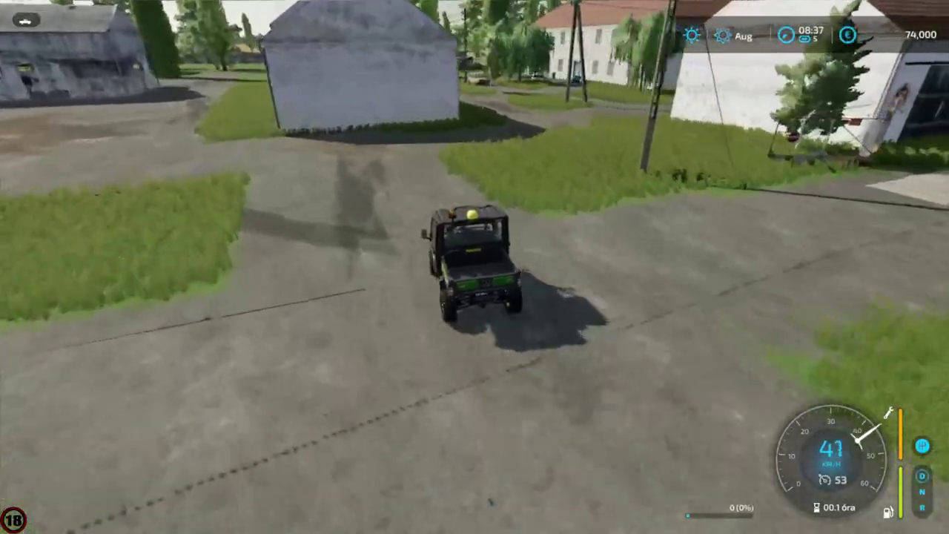
Drive between the white buildings and follow the lane along the long white barn to the farm's exit gate.
key("w")
key("a")
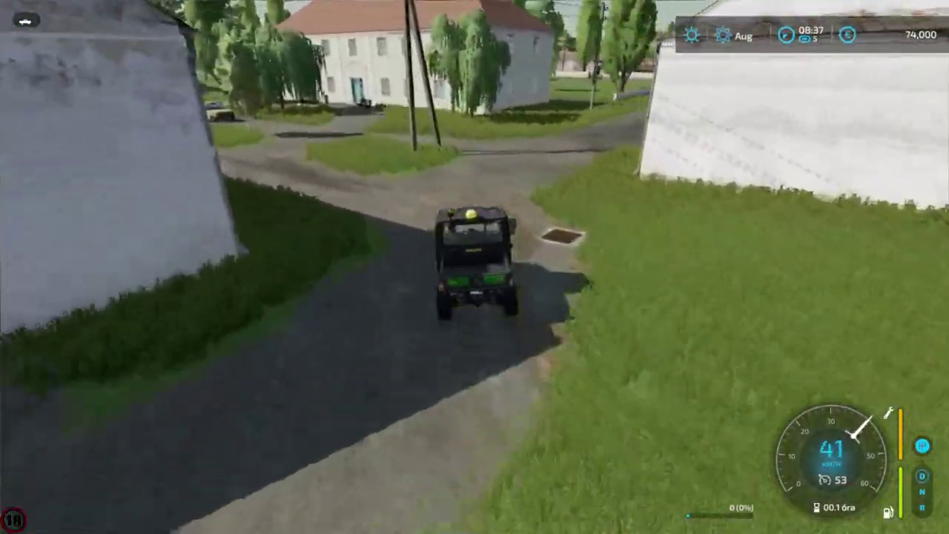
key("w")
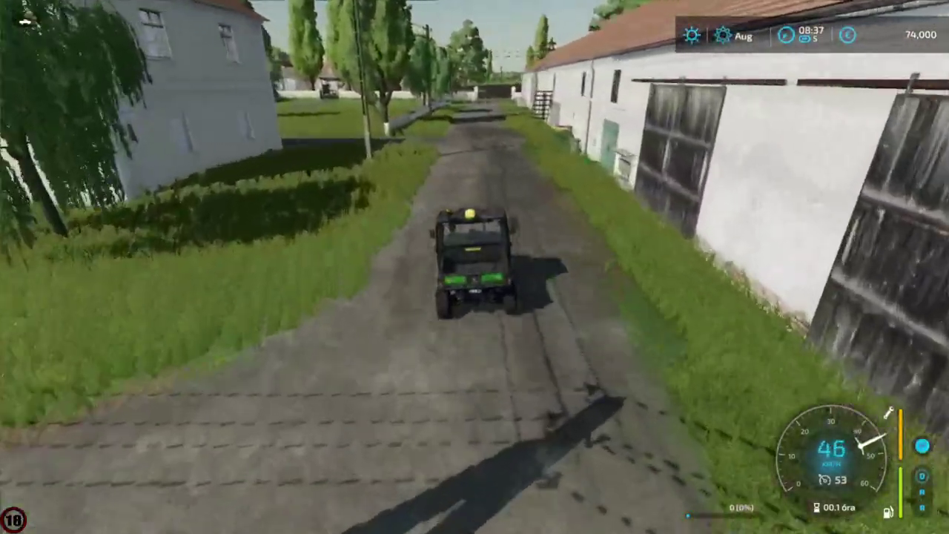
key("w")
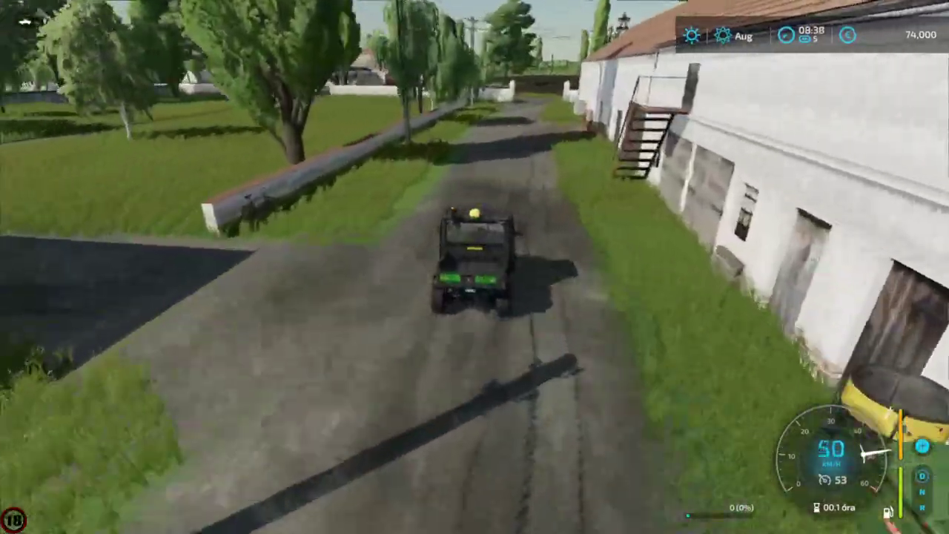
key("w")
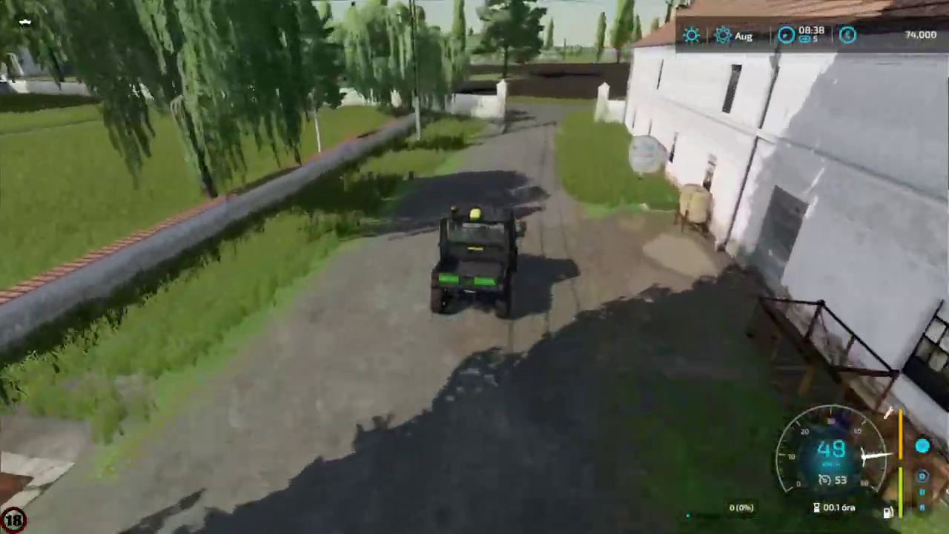
key("s")
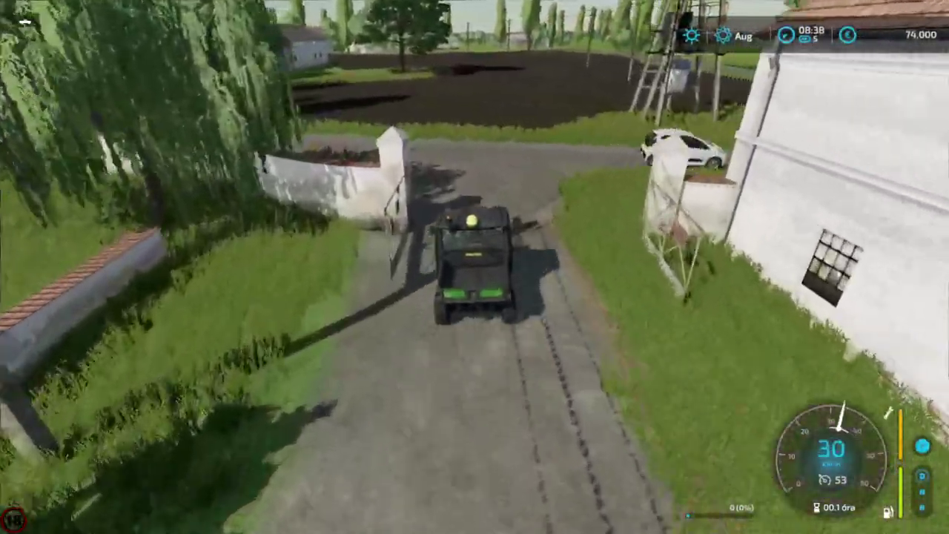
Leave through the gate, turn right past the deer mural, and turn left onto the paved road beside the green field.
key("d")
key("w")
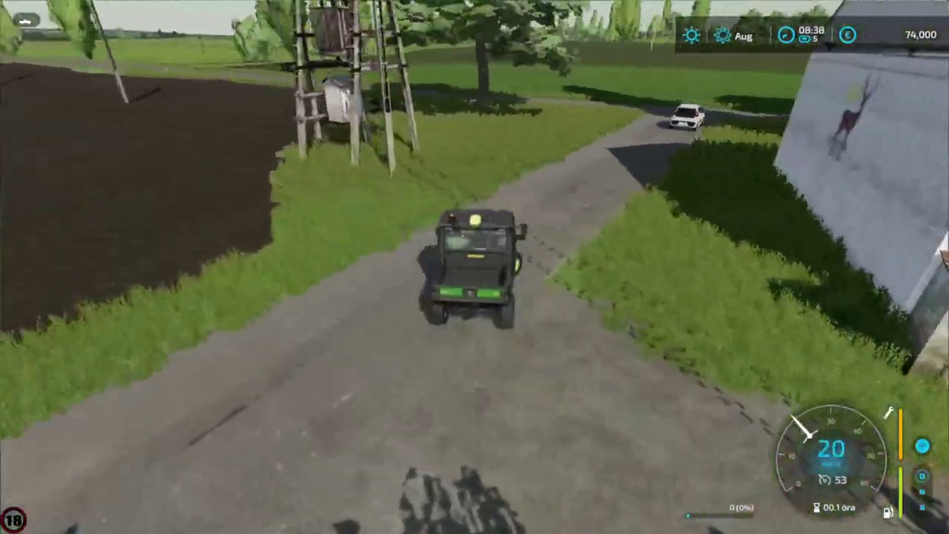
key("w")
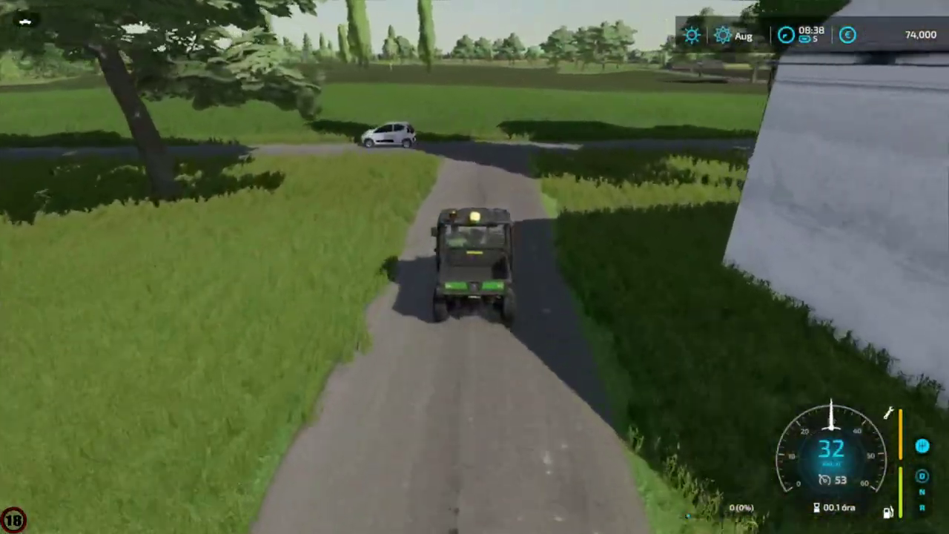
key("s")
key("a")
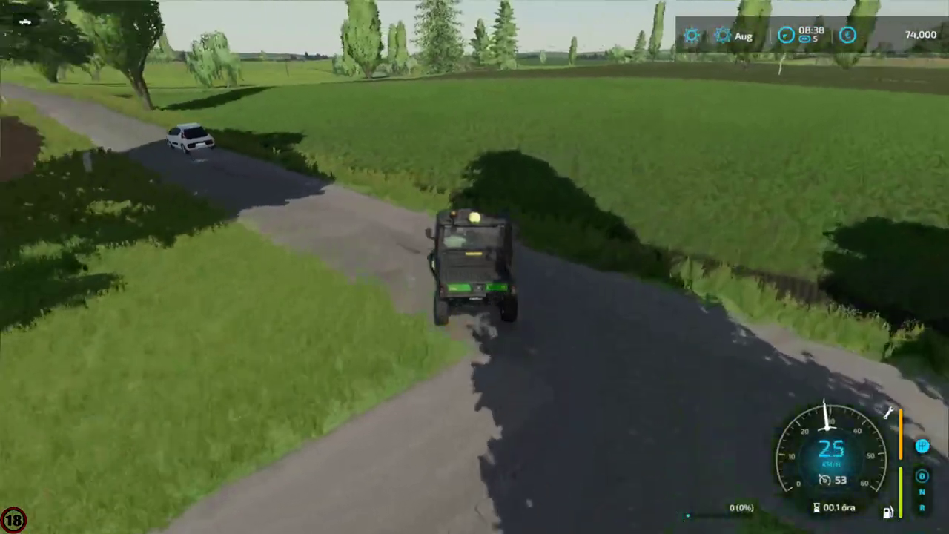
key("w")
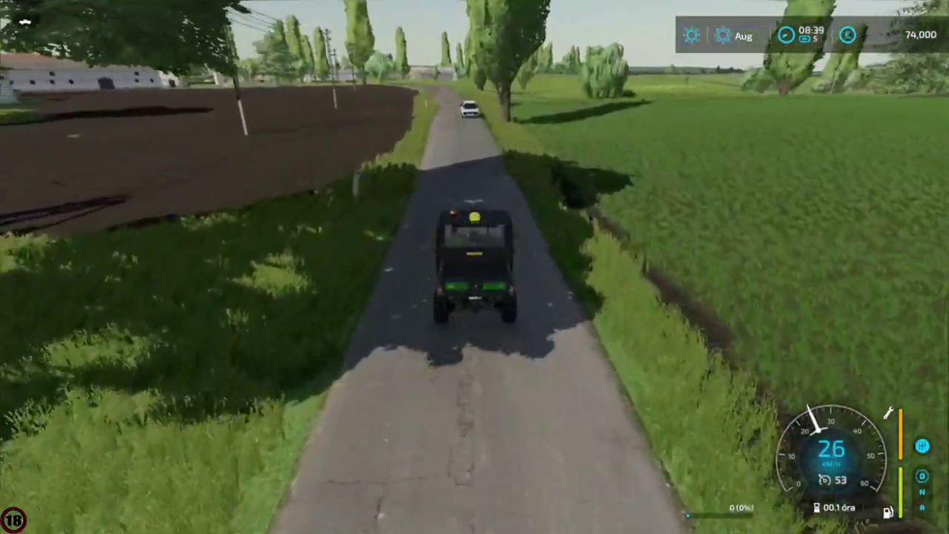
Follow the paved road behind the white car, past the ploughed land and the sunflower field, into the village.
key("w")
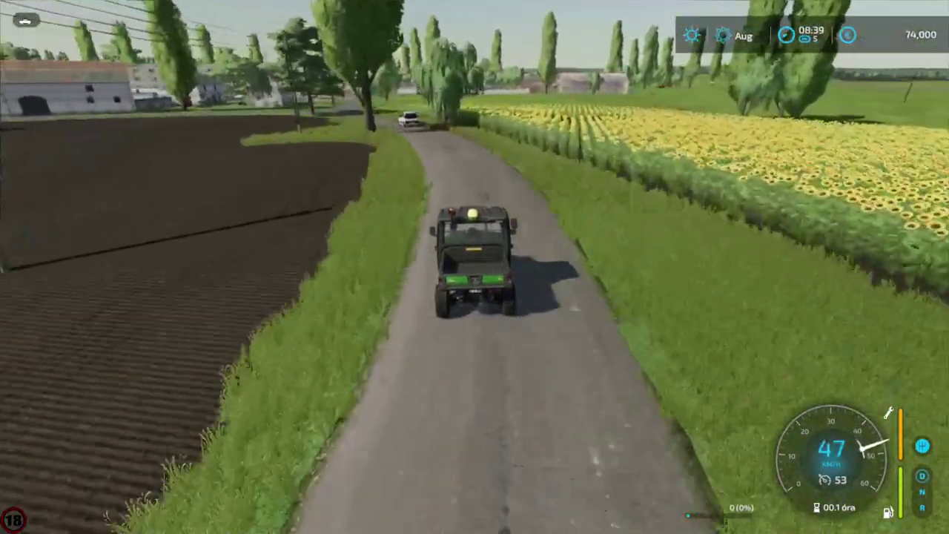
key("w")
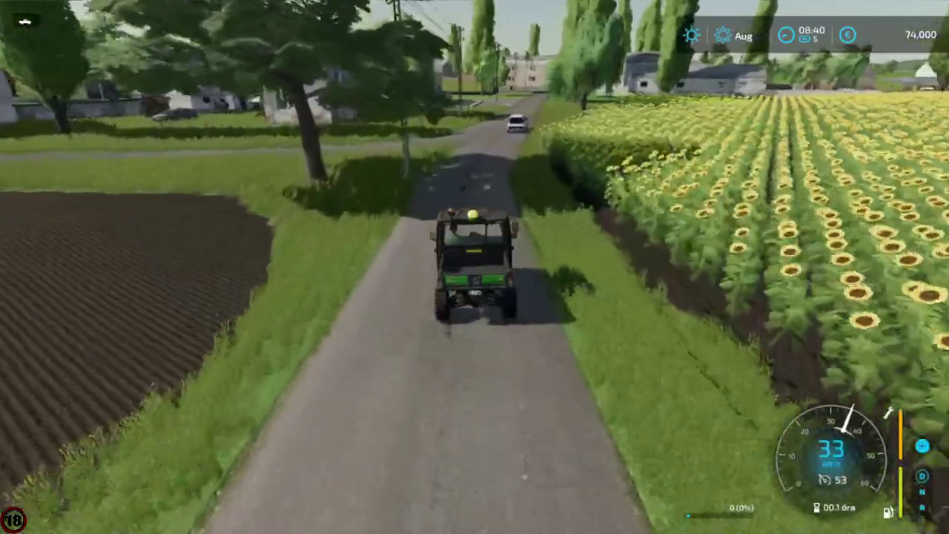
key("w")
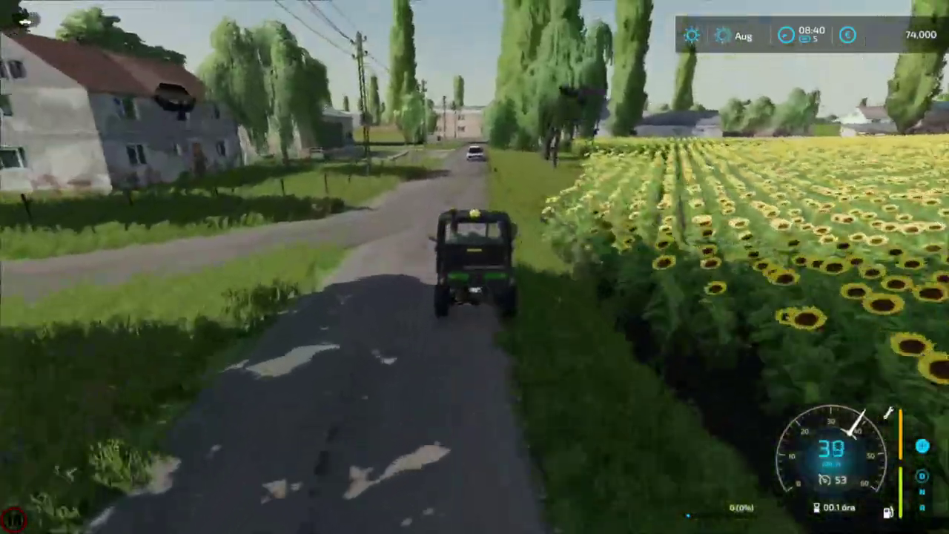
key("w")
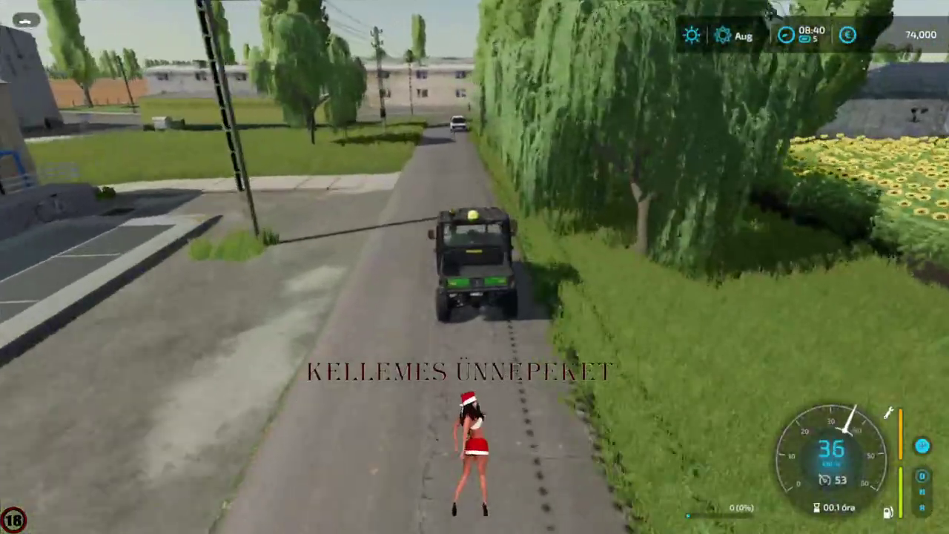
Drive through the village towards the apartment block, and continue past the bus shelter and along the concrete fence.
key("w")
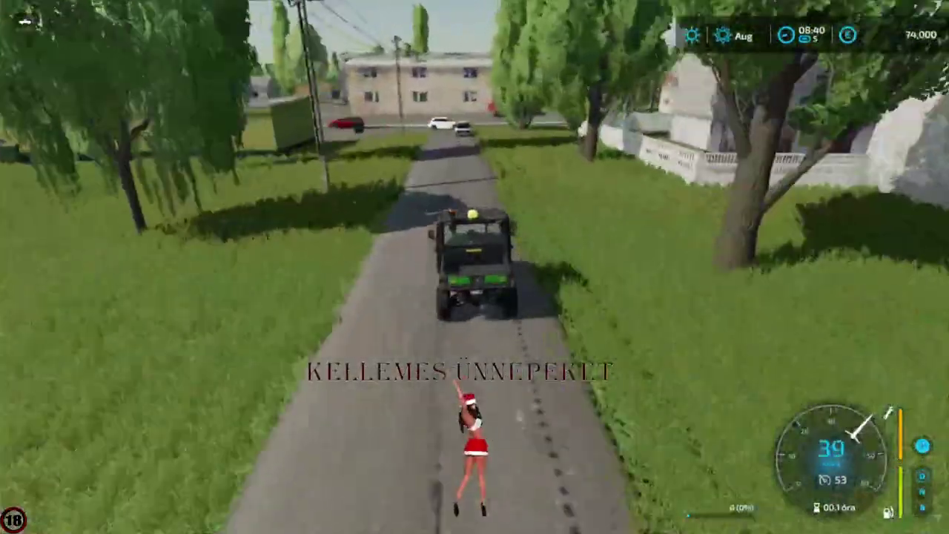
key("w")
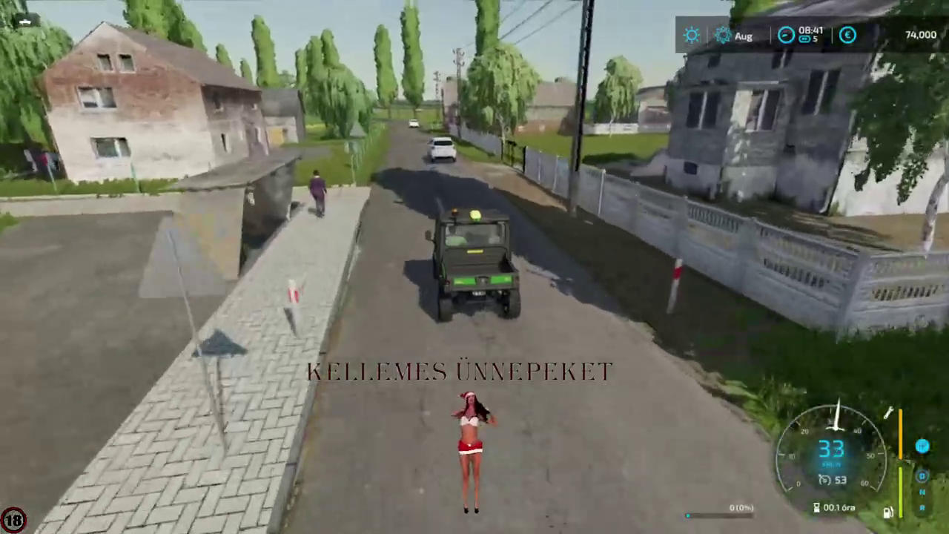
key("w")
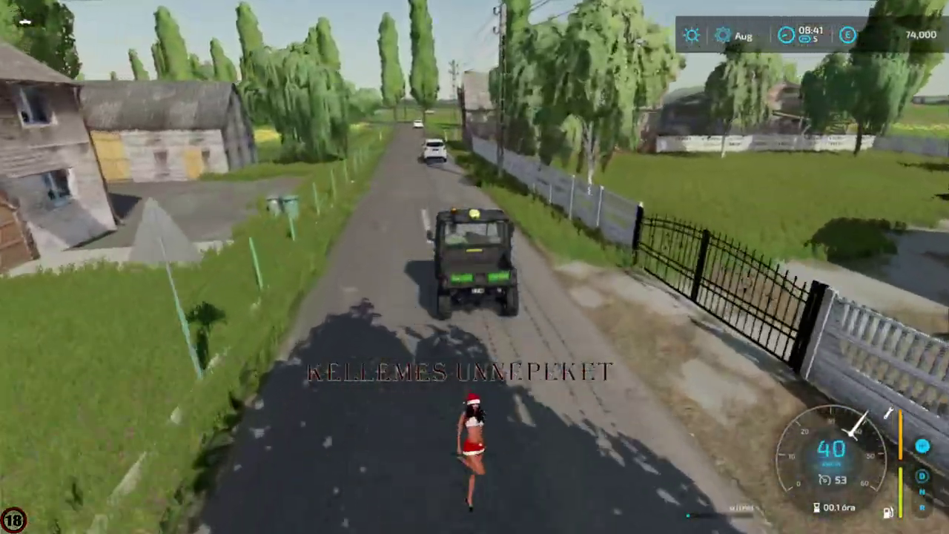
key("w")
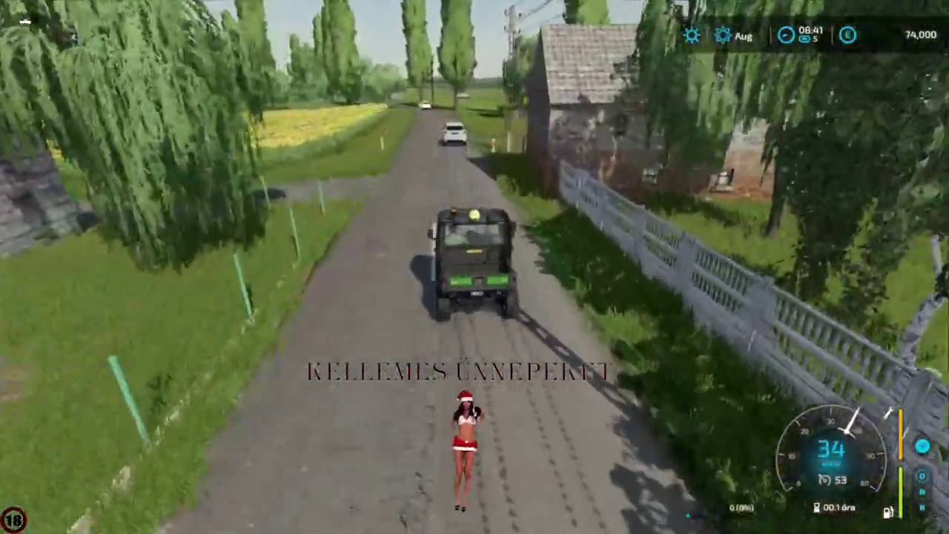
Turn left off the village road beside the stone building and follow the lane along the sunflower field onto the dirt track.
key("d")
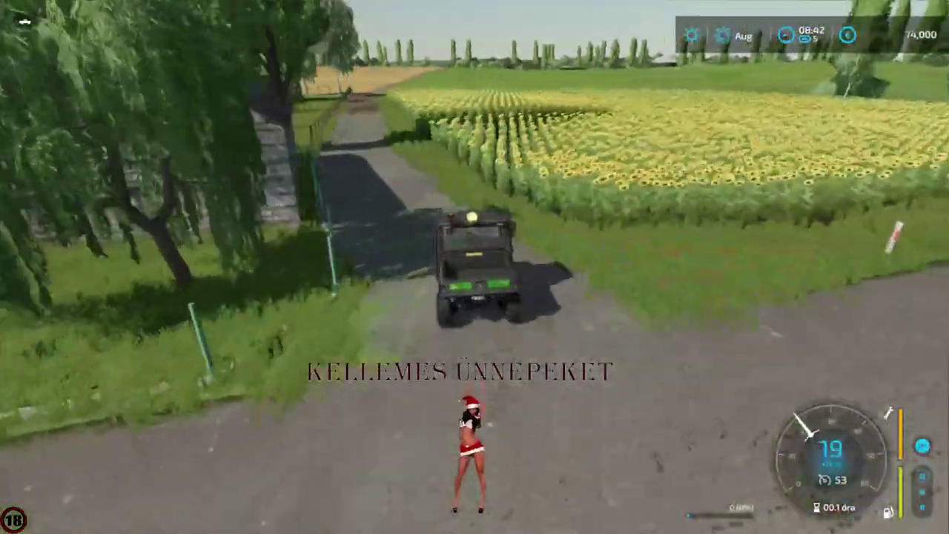
key("w")
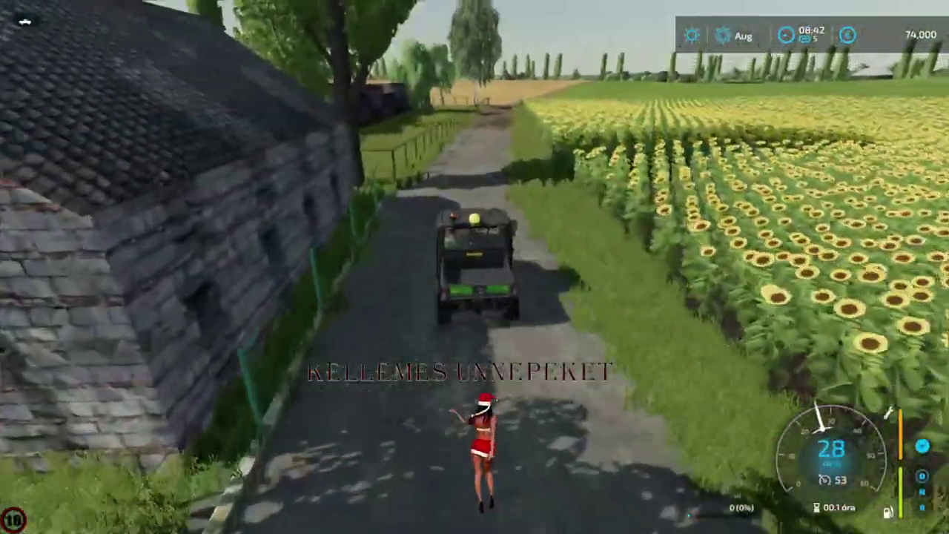
key("w")
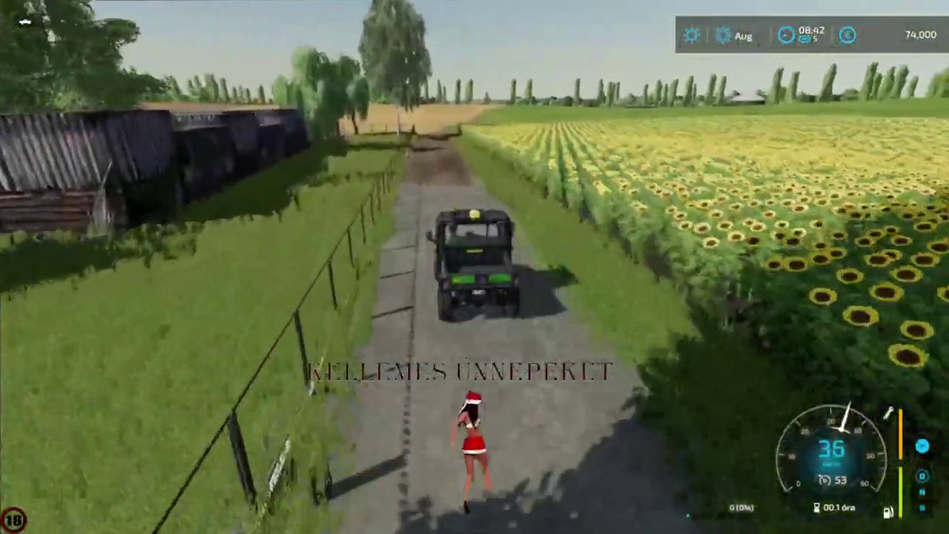
key("w")
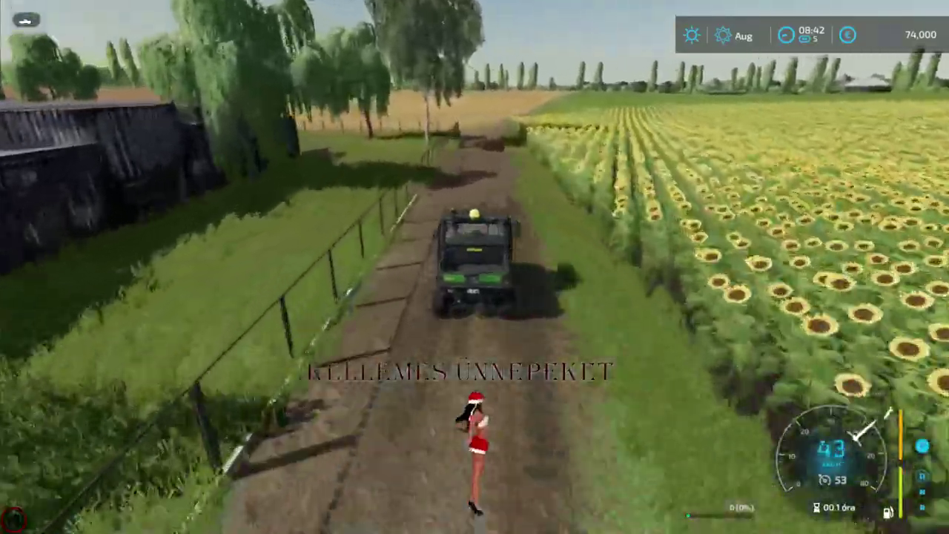
key("w")
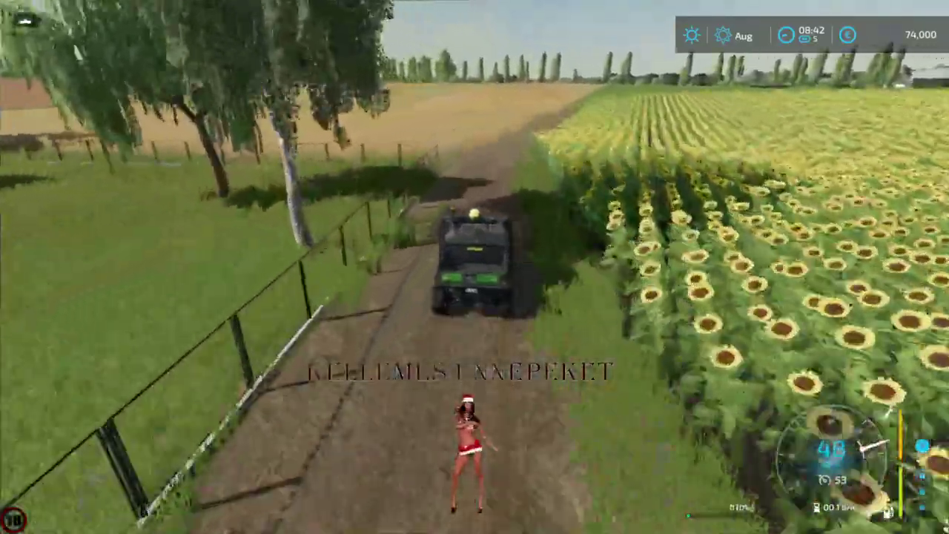
key("w")
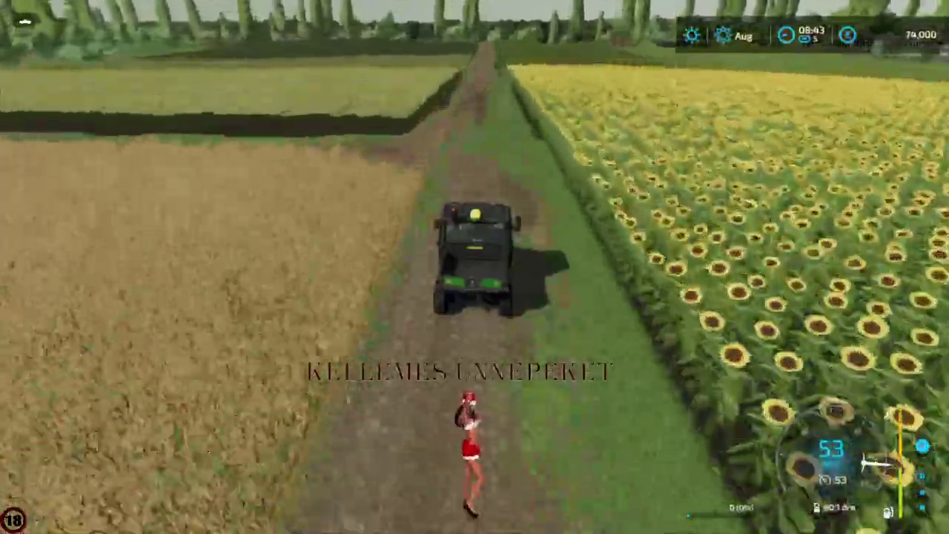
Continue along the dirt track between the crop fields to the concrete yard with the silo walls.
key("s")
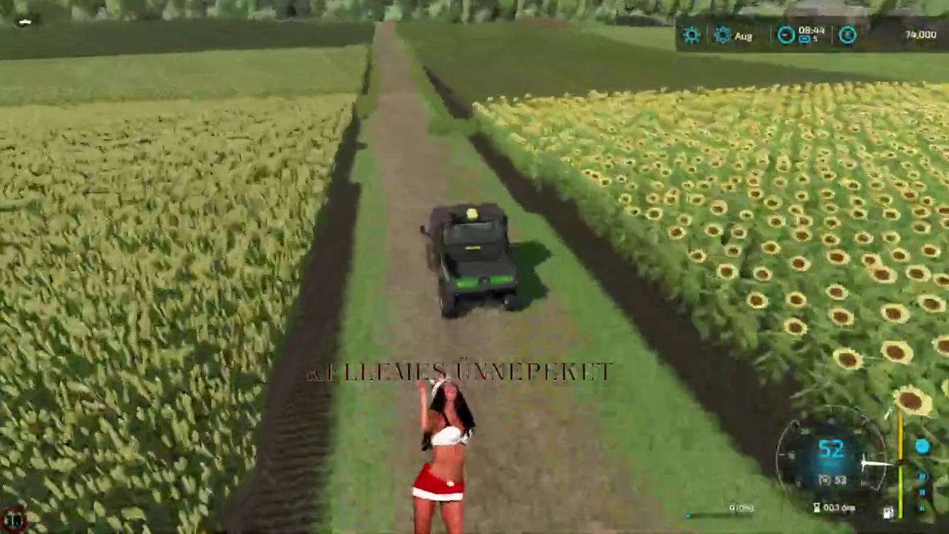
key("s")
key("w")
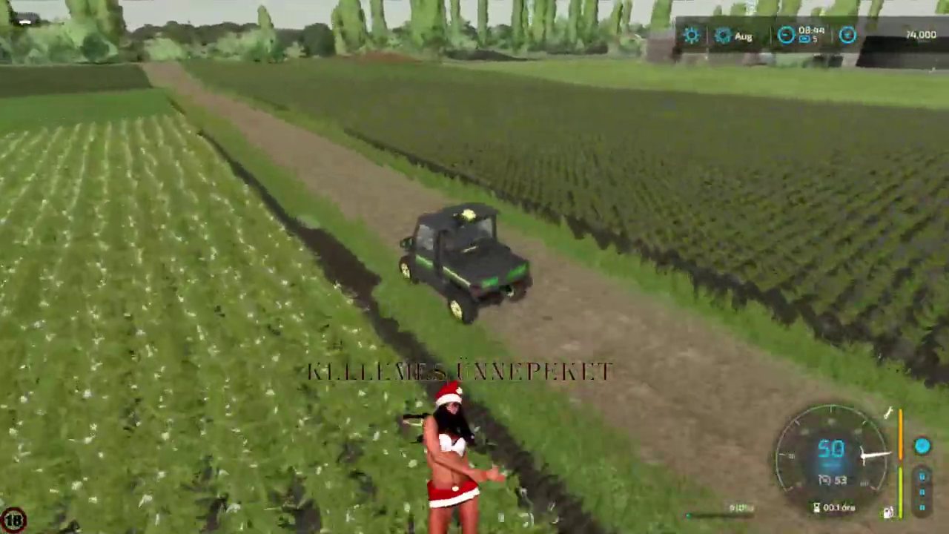
key("d")
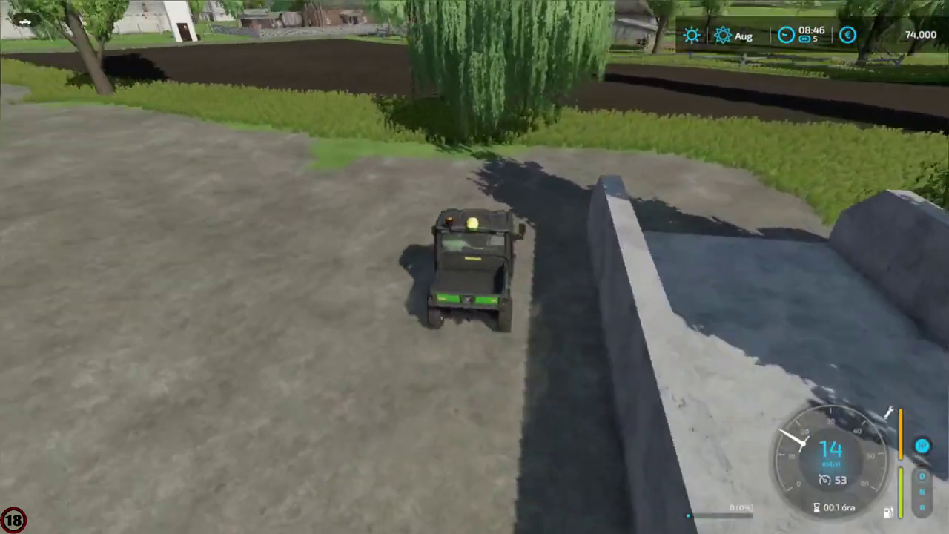
Drive across the concrete yard to the green PlanET feeders and stop beside them.
key("w")
key("a")
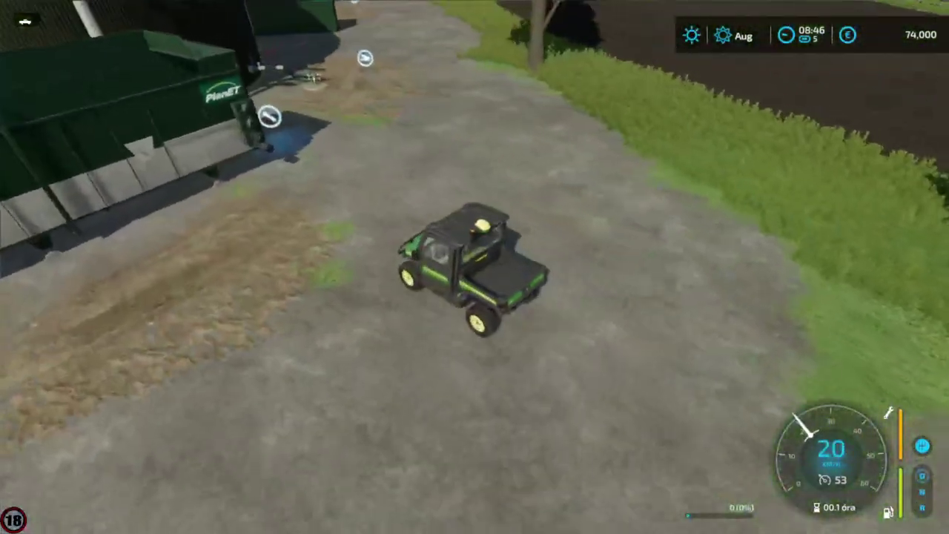
key("s")
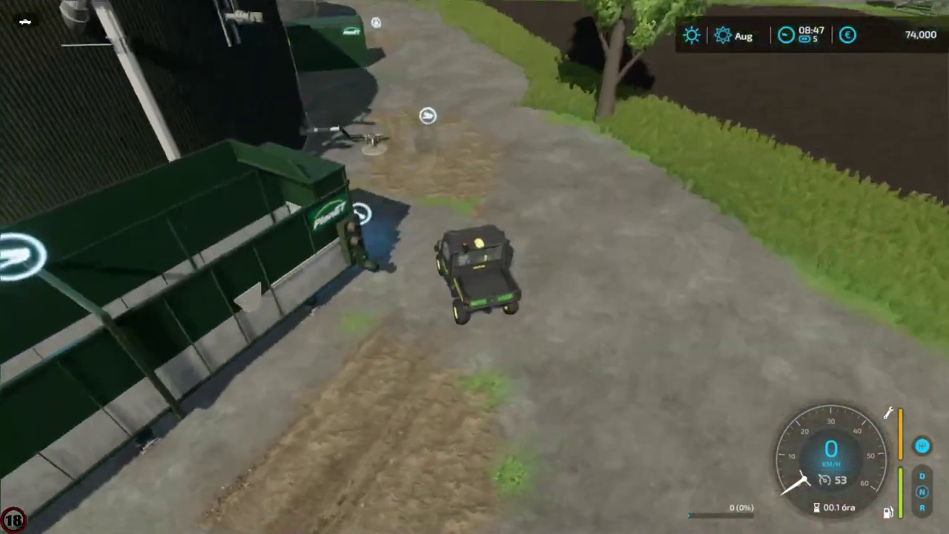
Drive along the fenced village road, turn into the yard between the brick house and outbuilding, and get out of the vehicle.
key("w")
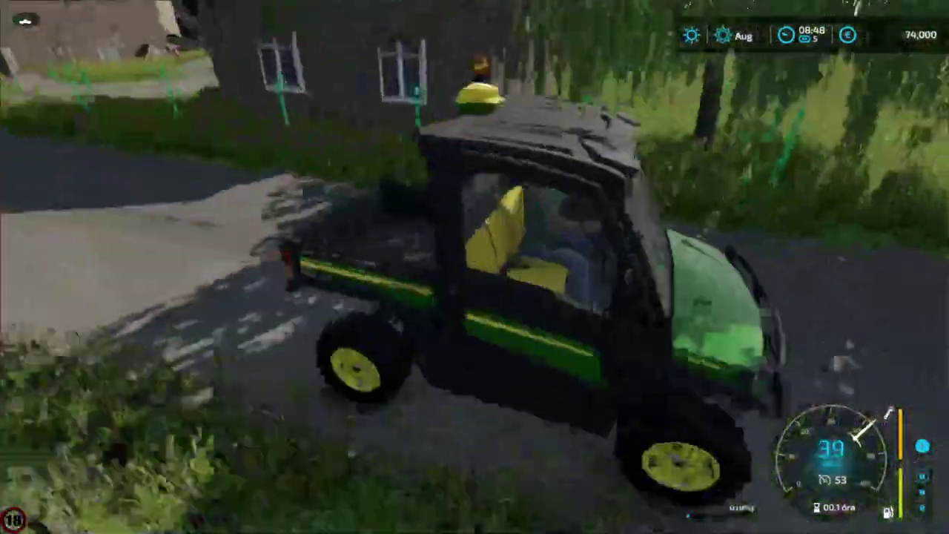
key("s")
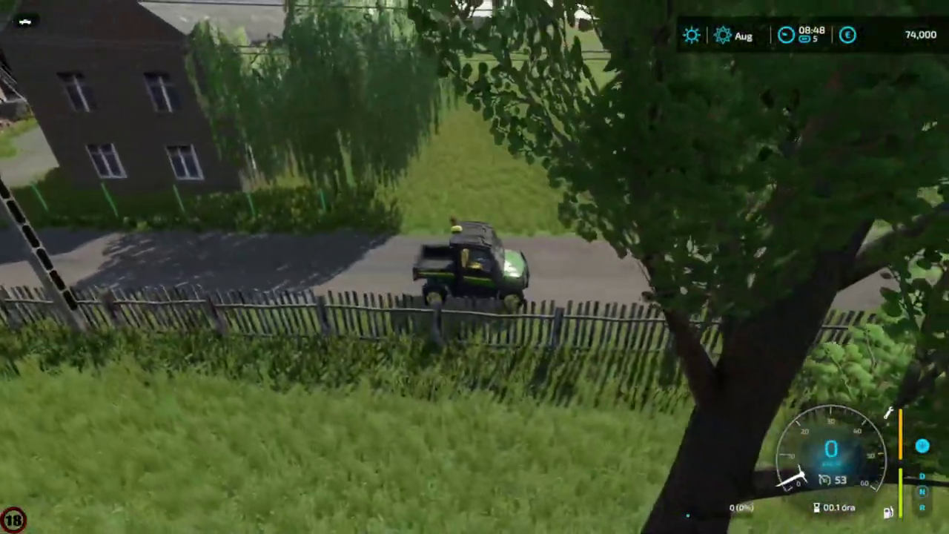
key("w")
key("a")
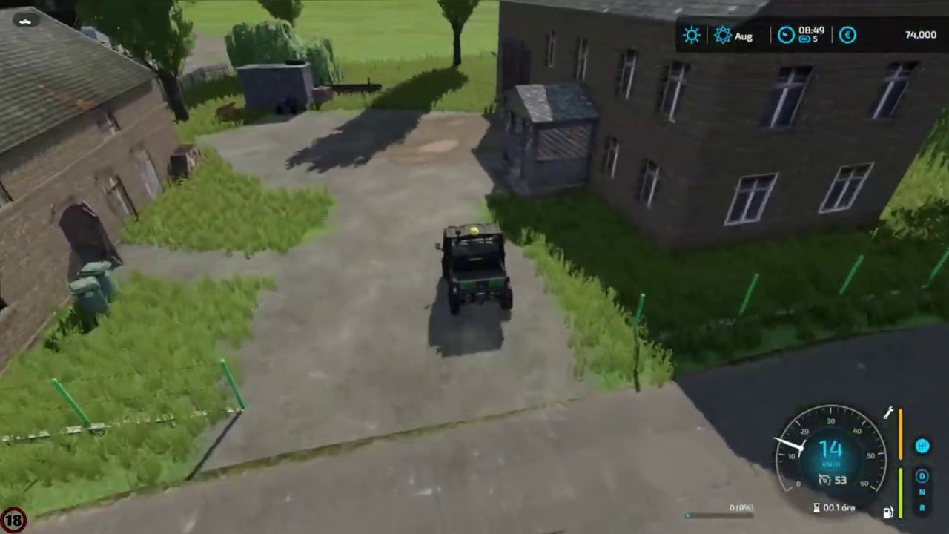
key("e")
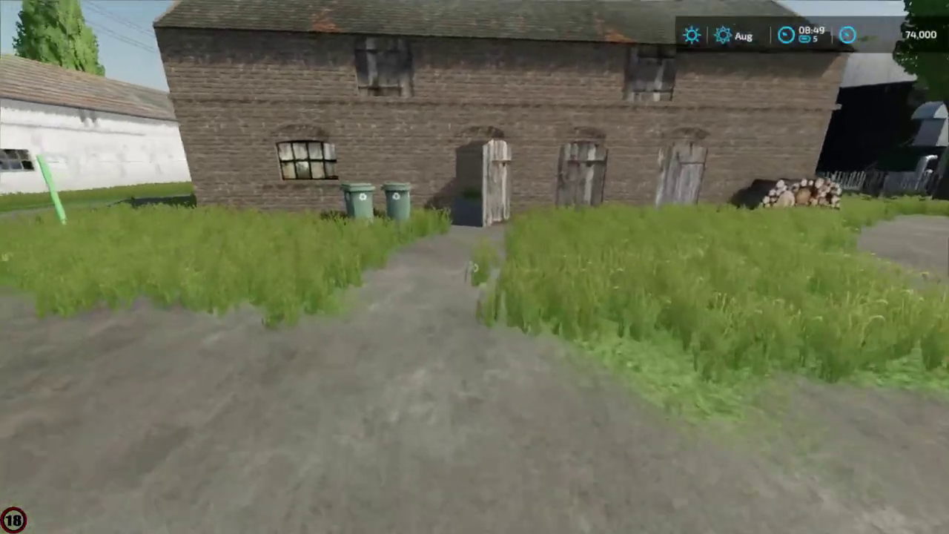
Walk into the brick outbuilding through its open door, come back out, and cross the yard to the house's wooden gate.
key("w")
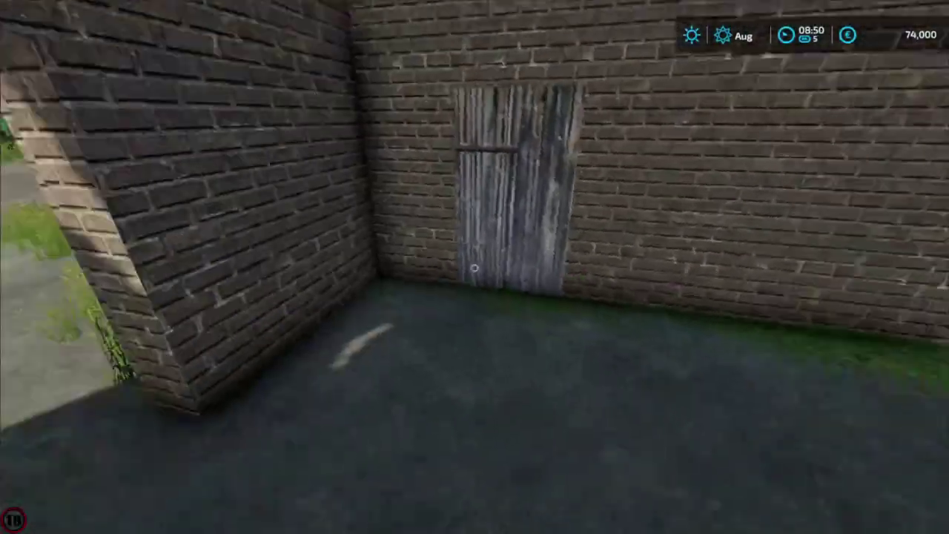
key("w")
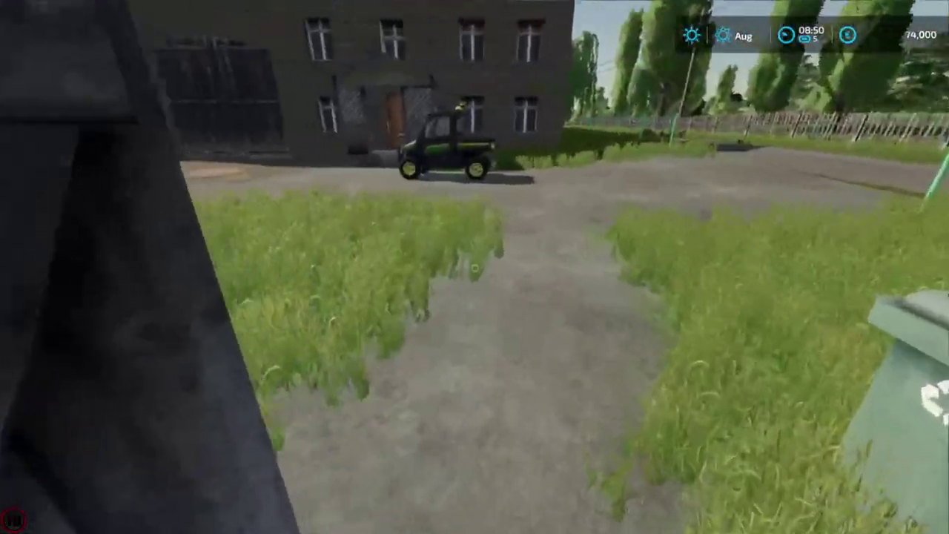
key("w")
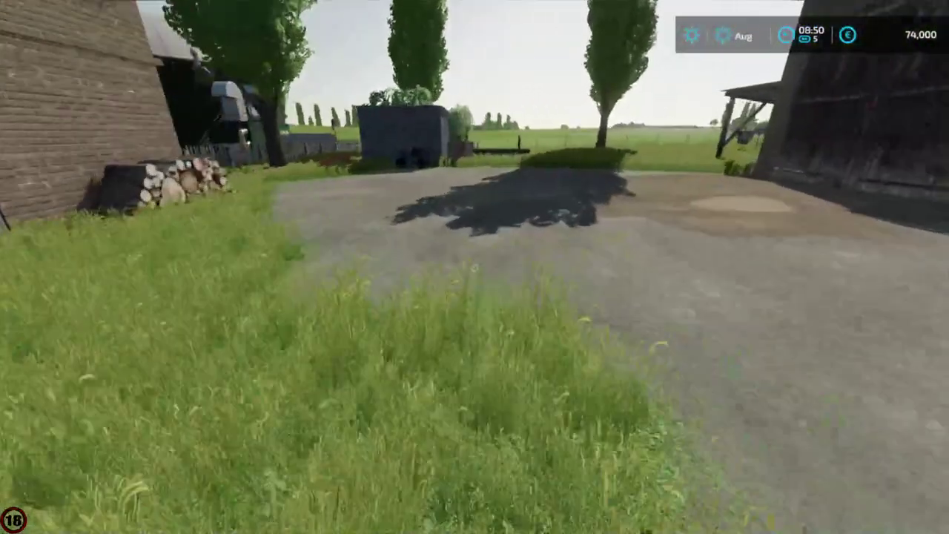
key("w")
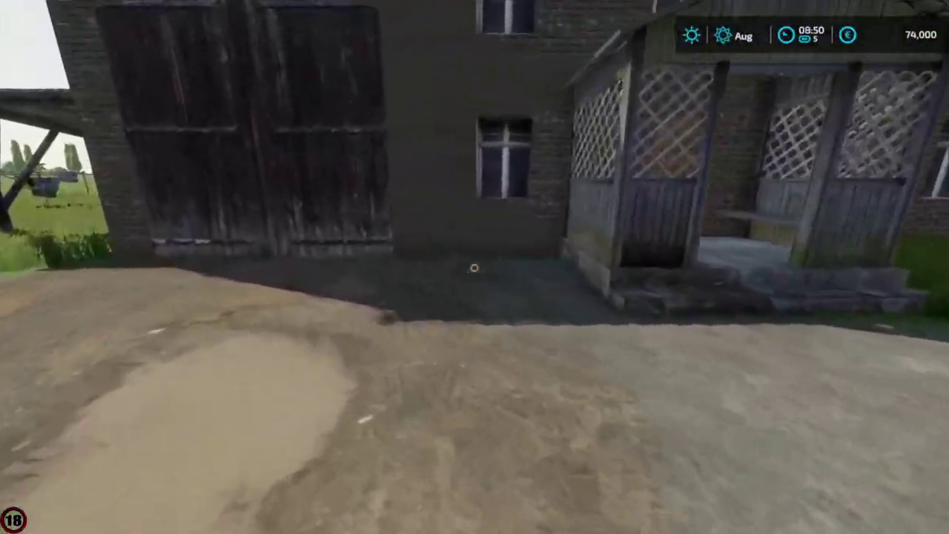
Look around the back of the yard at the wooden shed, the brick stack and the concrete mixer by the fence.
key("w")
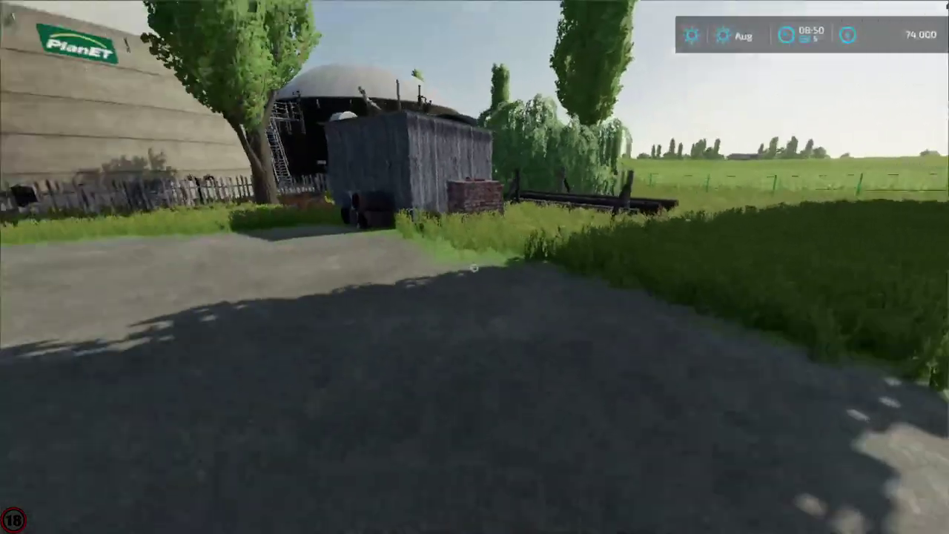
key("w")
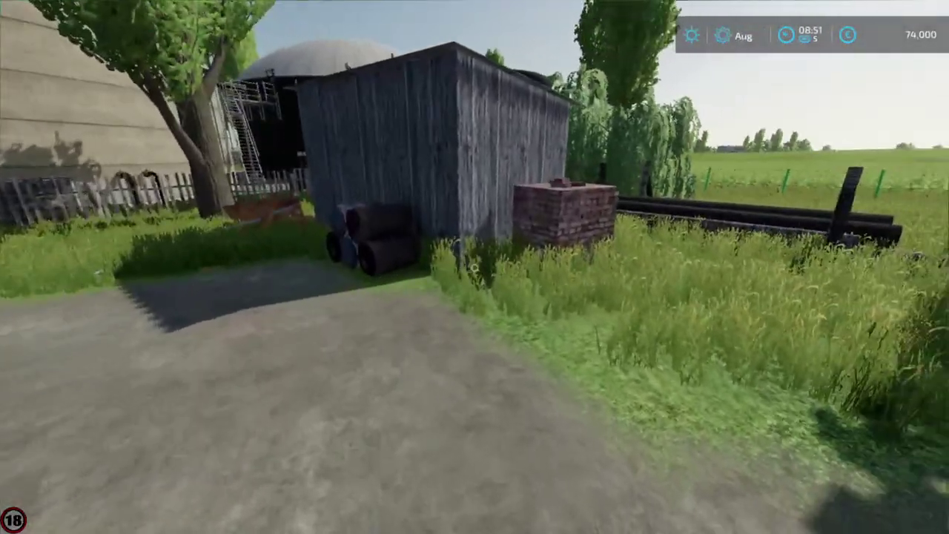
key("w")
key("a")
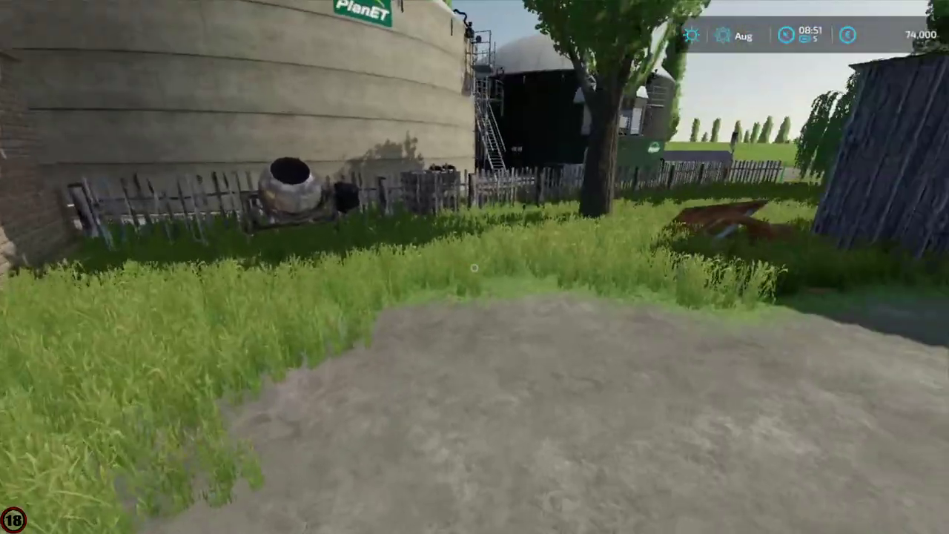
Walk back past the house's porch to the John Deere XUV865M and get in.
key("w")
key("w")
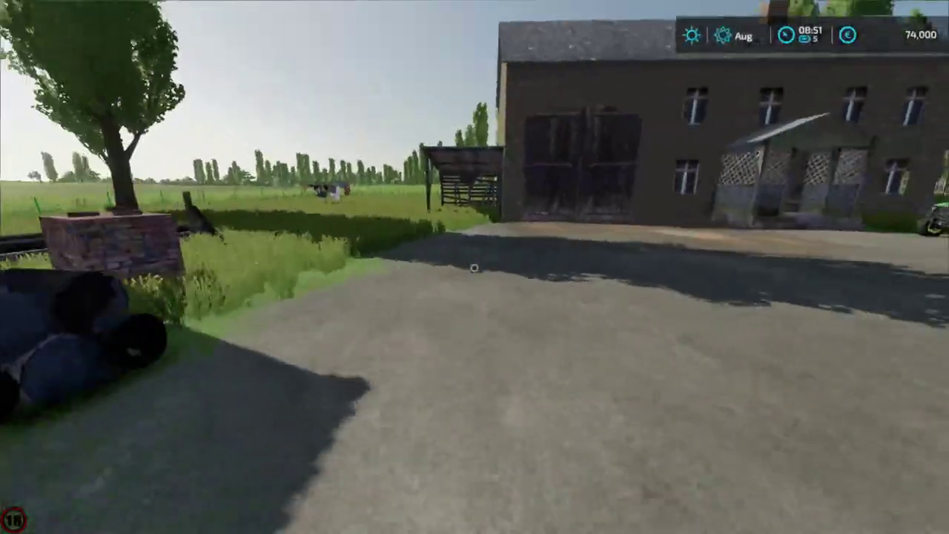
key("w")
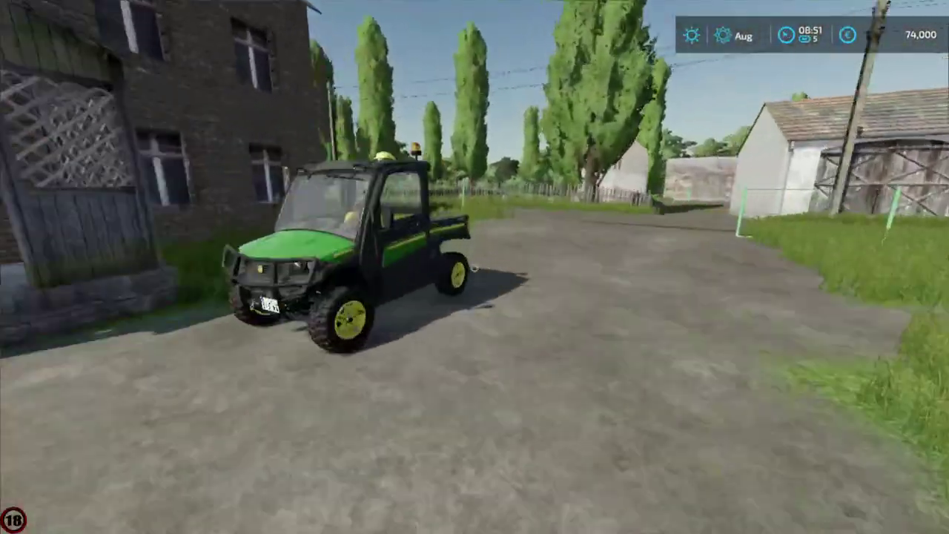
key("e")
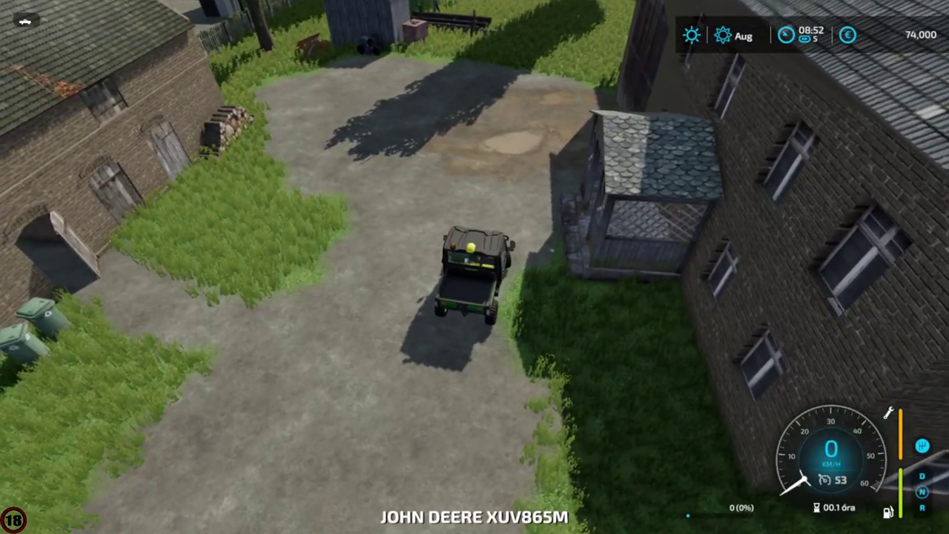
Turn the vehicle around in the yard, leave through the entrance, and turn left onto the road along the wooden fence.
key("w")
key("a")
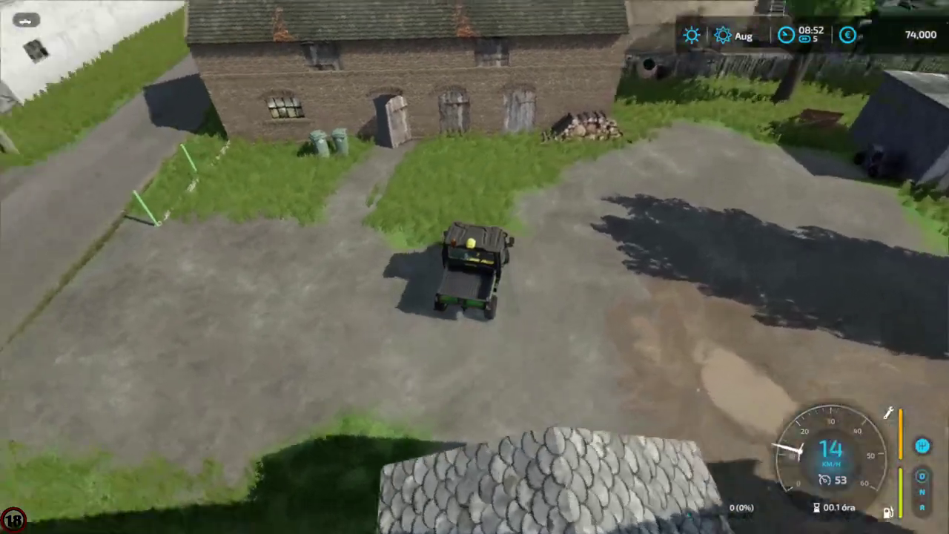
key("w")
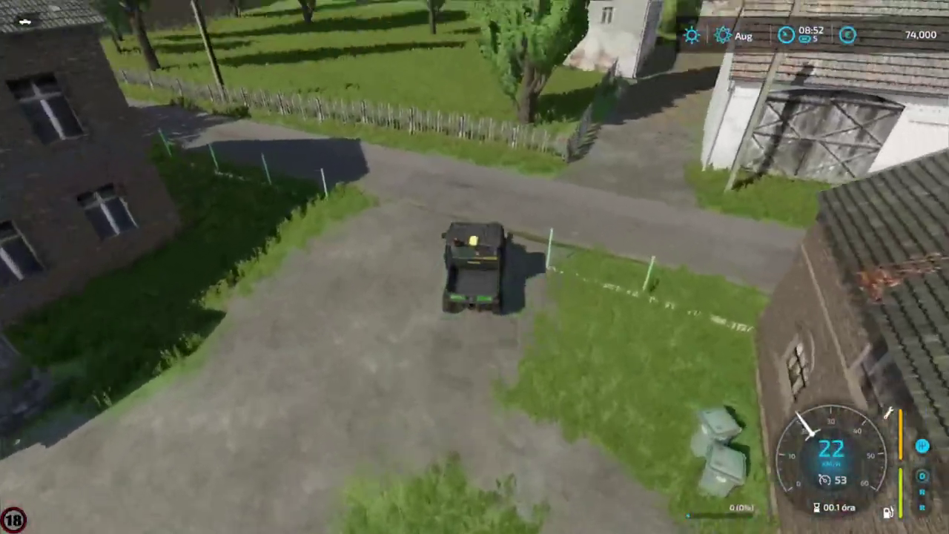
key("w")
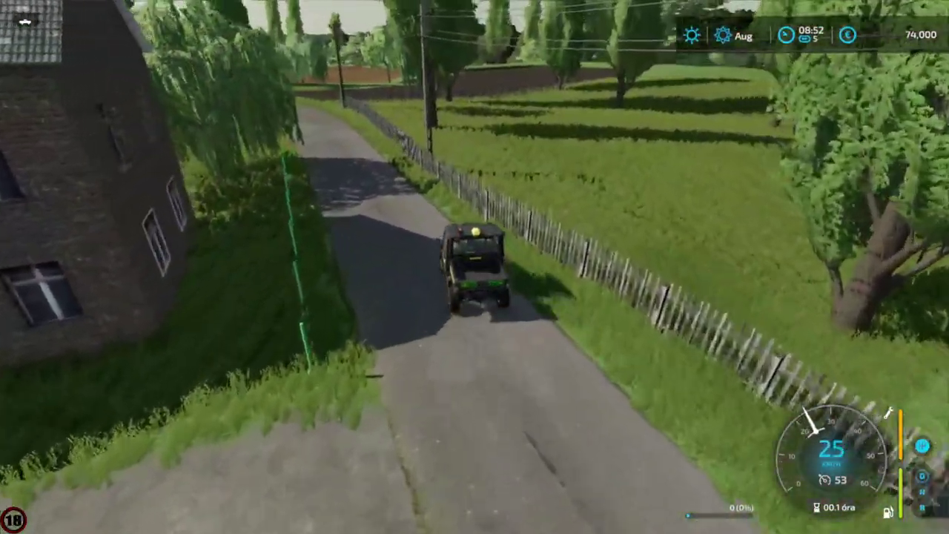
Follow the paved road past the green field, poplars and willow, and turn left onto the dirt track between the crops.
key("w")
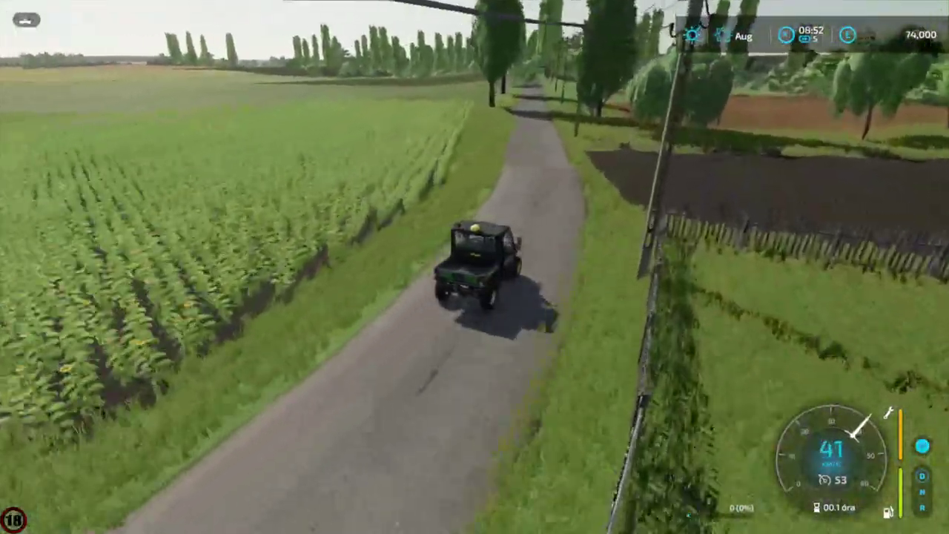
key("w")
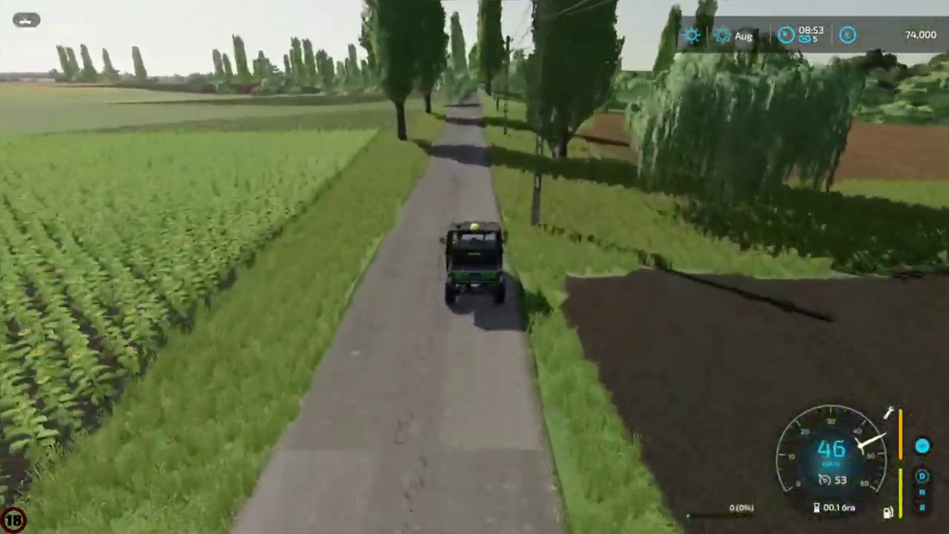
key("w")
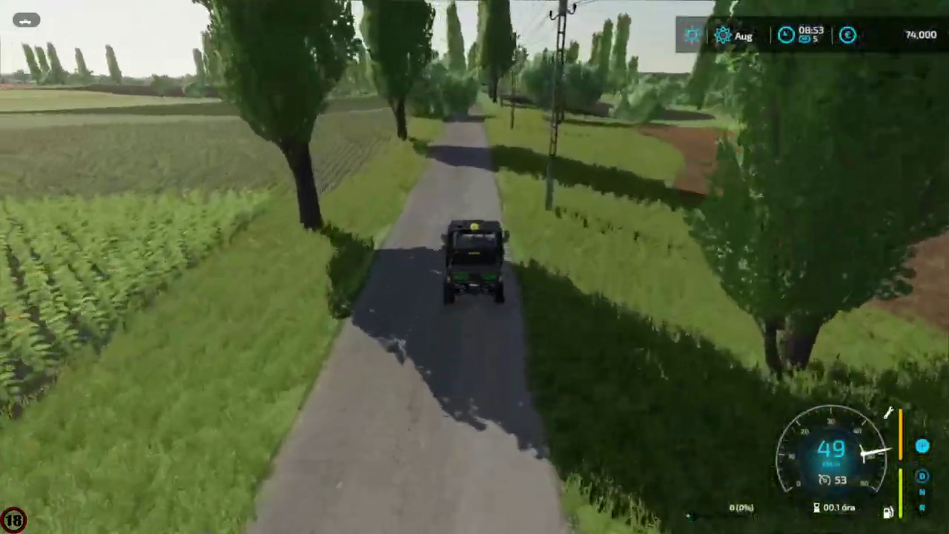
key("w")
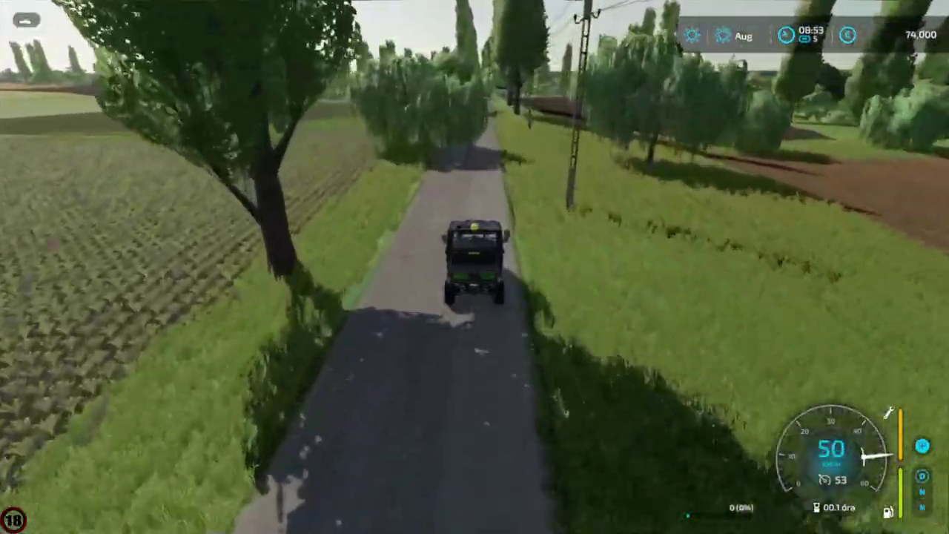
key("w")
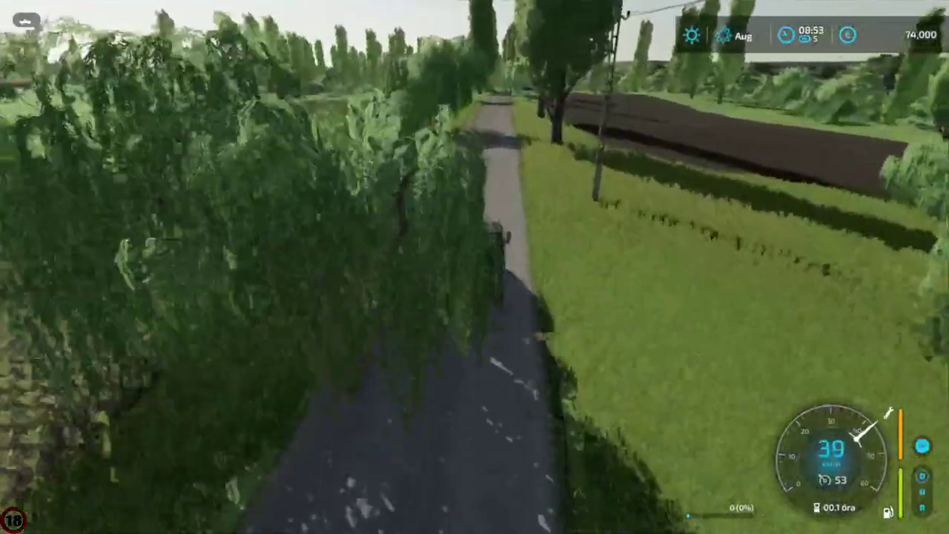
key("a")
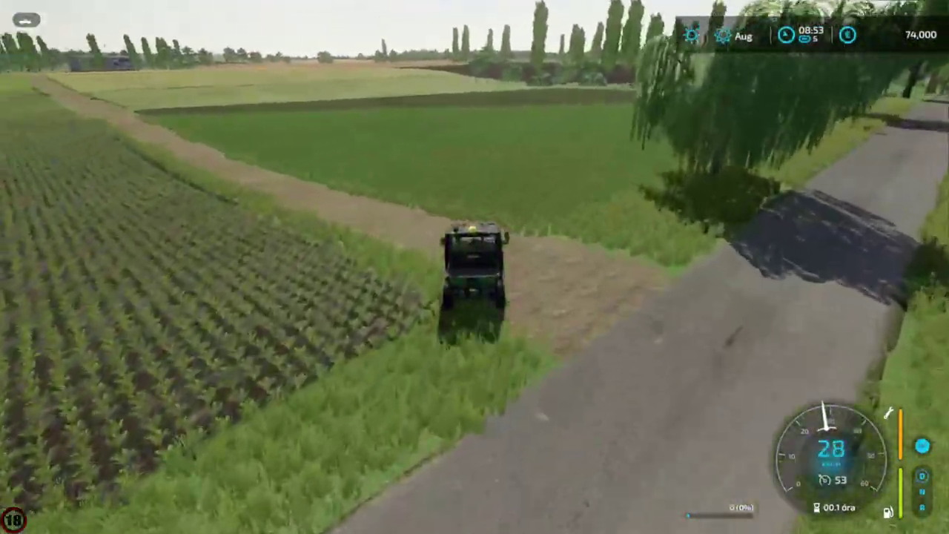
key("w")
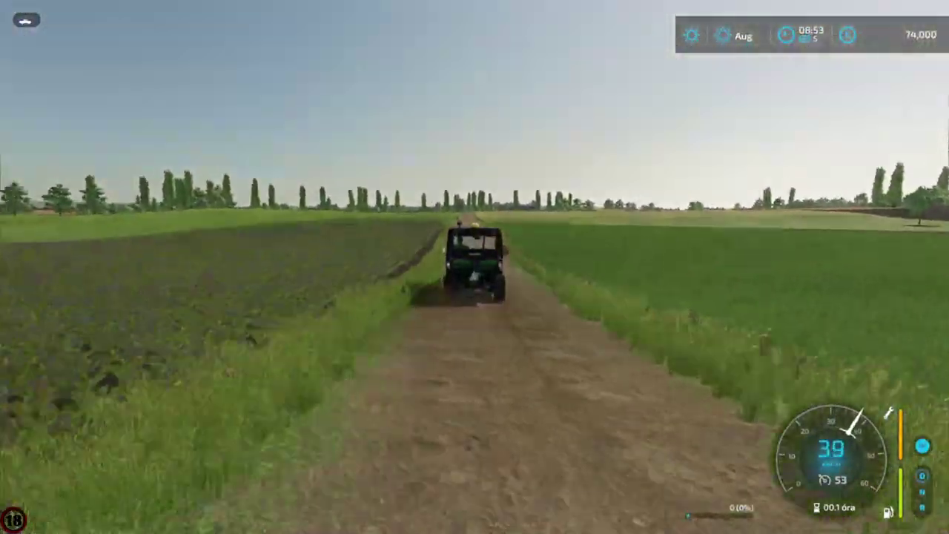
Follow the dirt track between the crop fields, turn left at the crossing, and continue between the sunflowers and the ripe grain.
key("w")
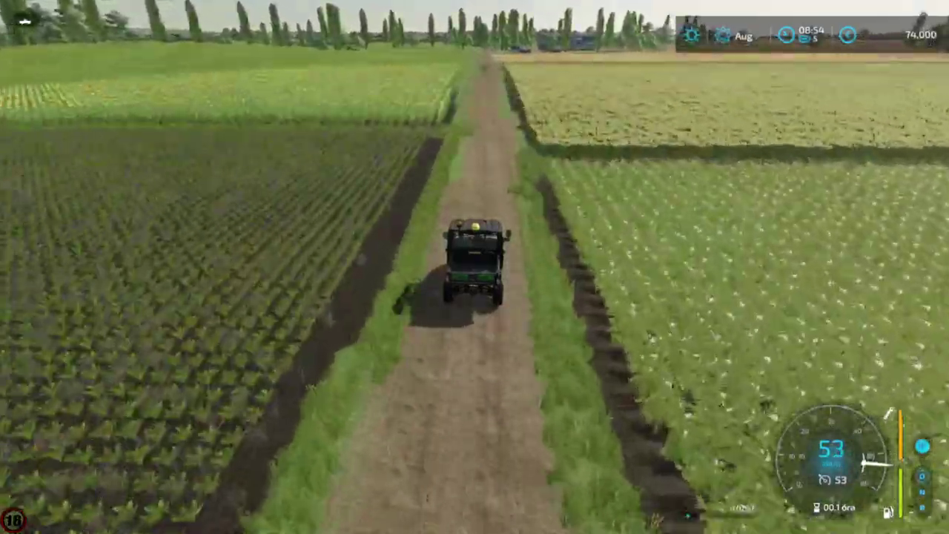
key("w")
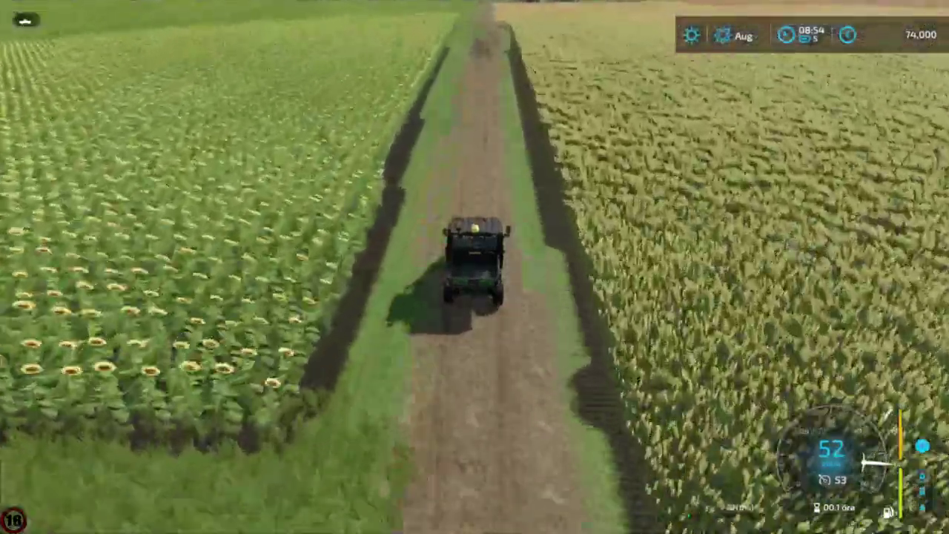
key("w")
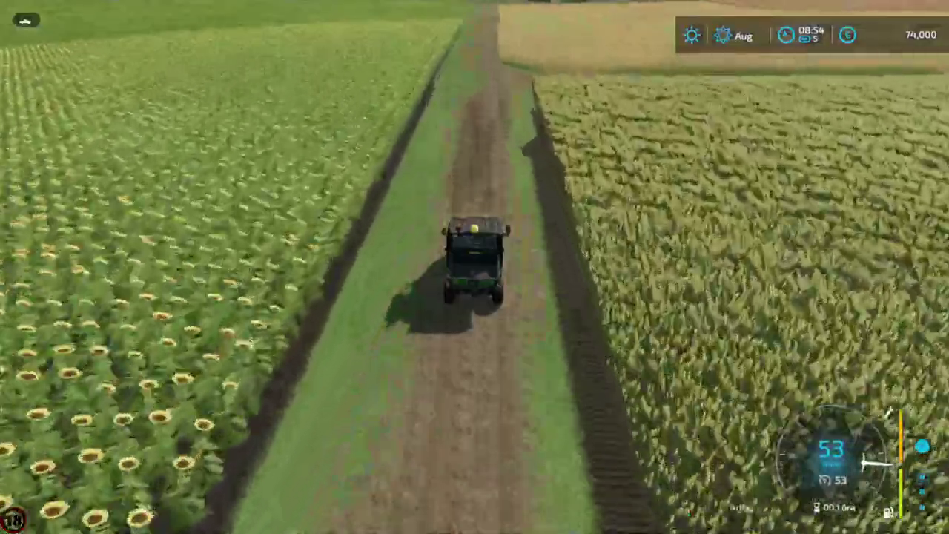
key("w")
key("a")
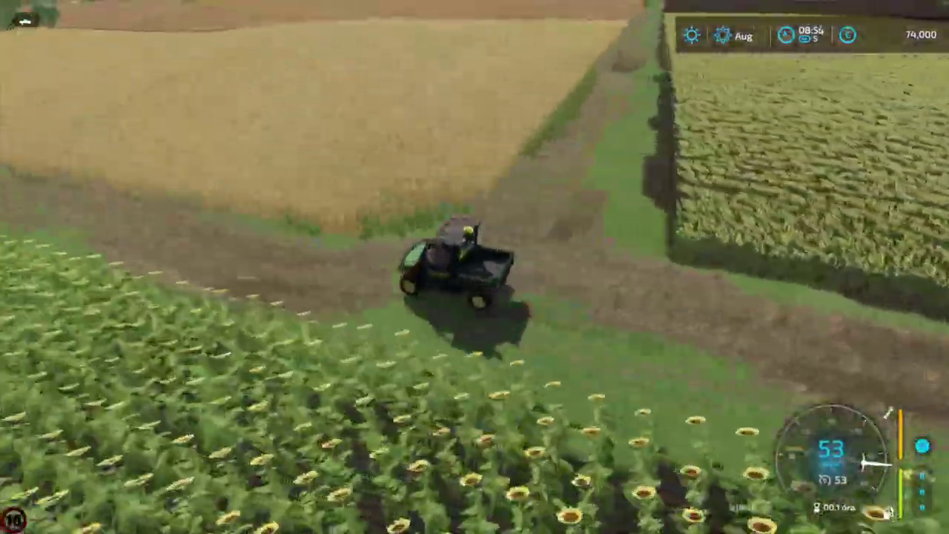
key("w")
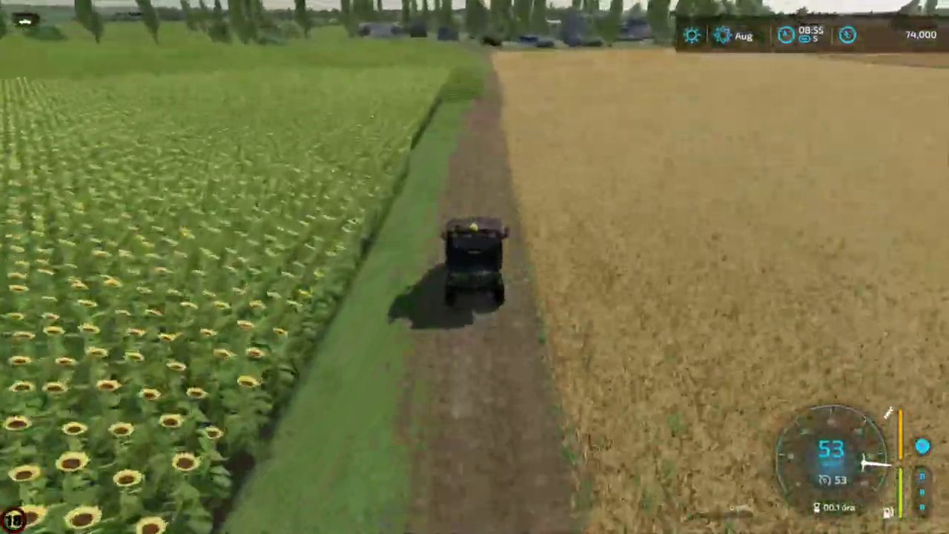
key("w")
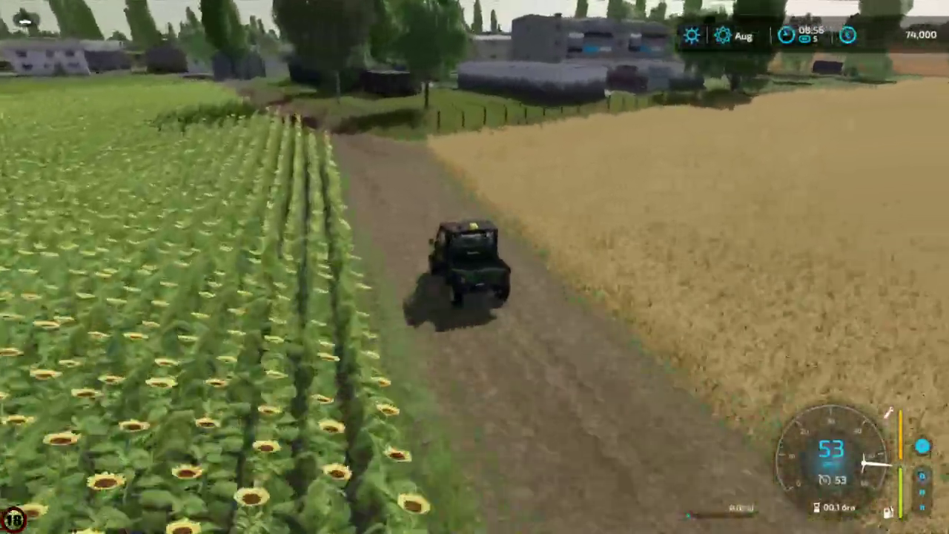
Drive along the wire fence beside the sunflowers, turn right at the paved road, and follow it through the village.
key("a")
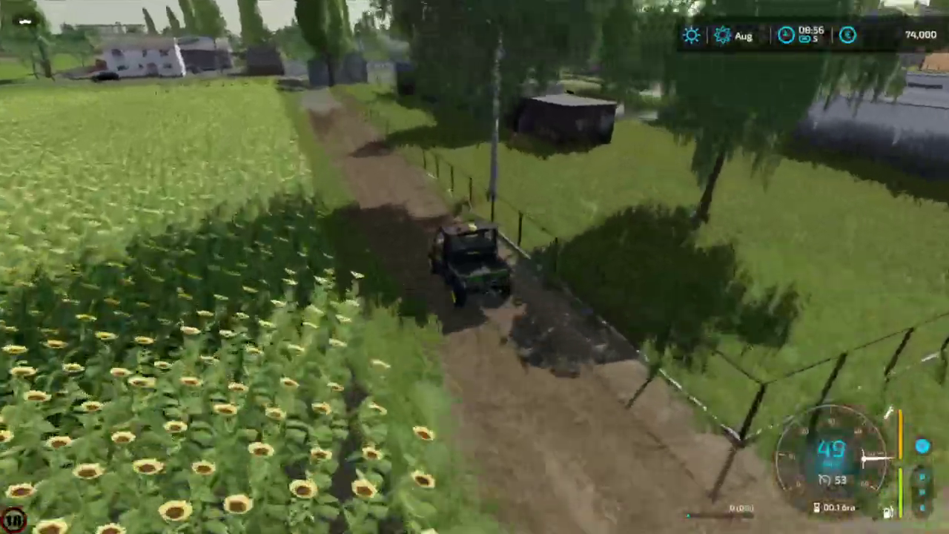
key("w")
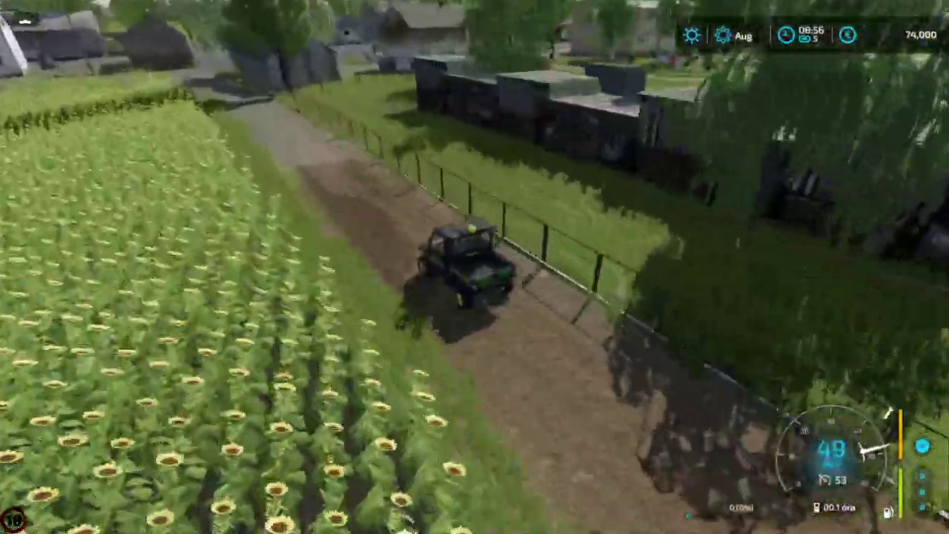
key("w")
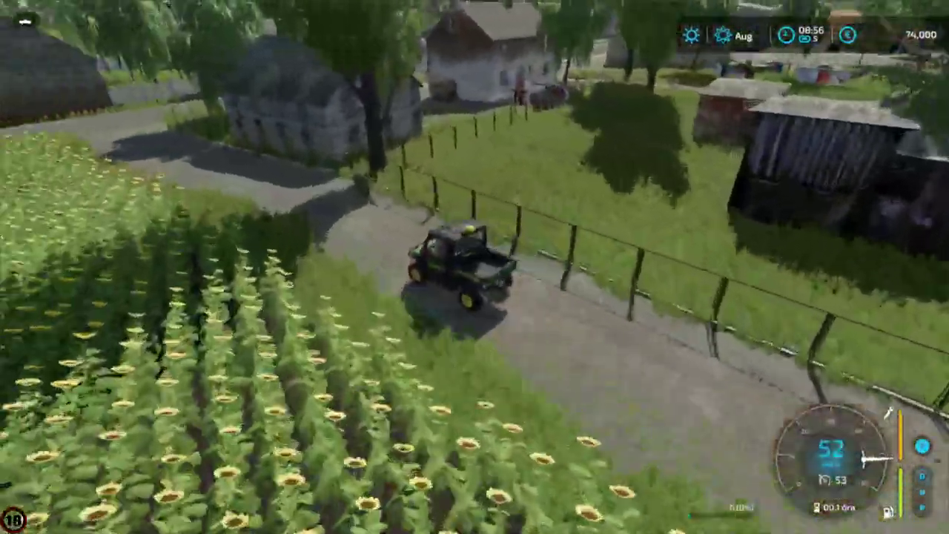
key("s")
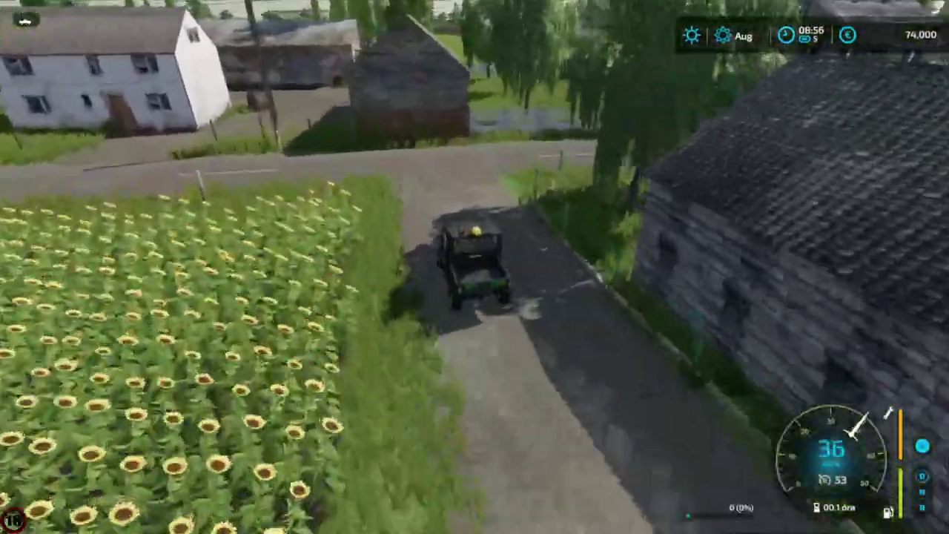
key("d")
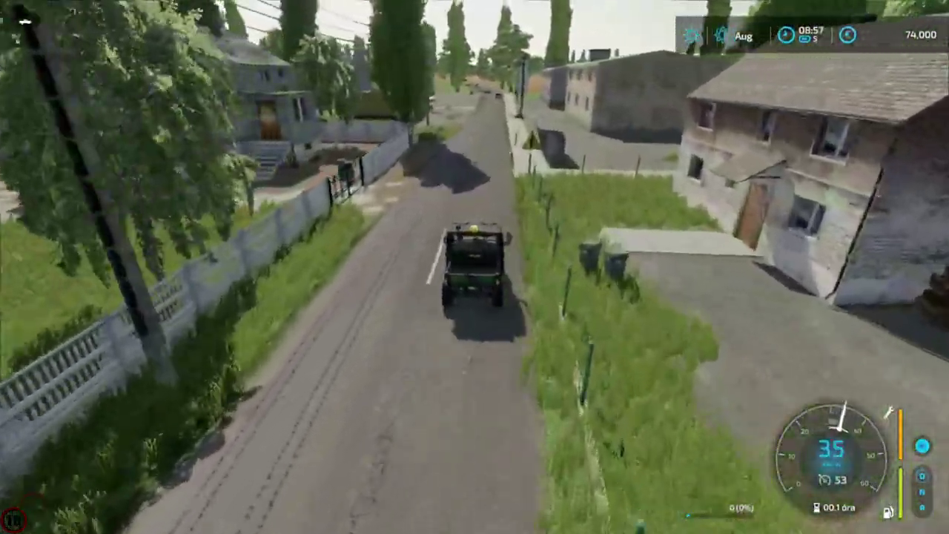
key("w")
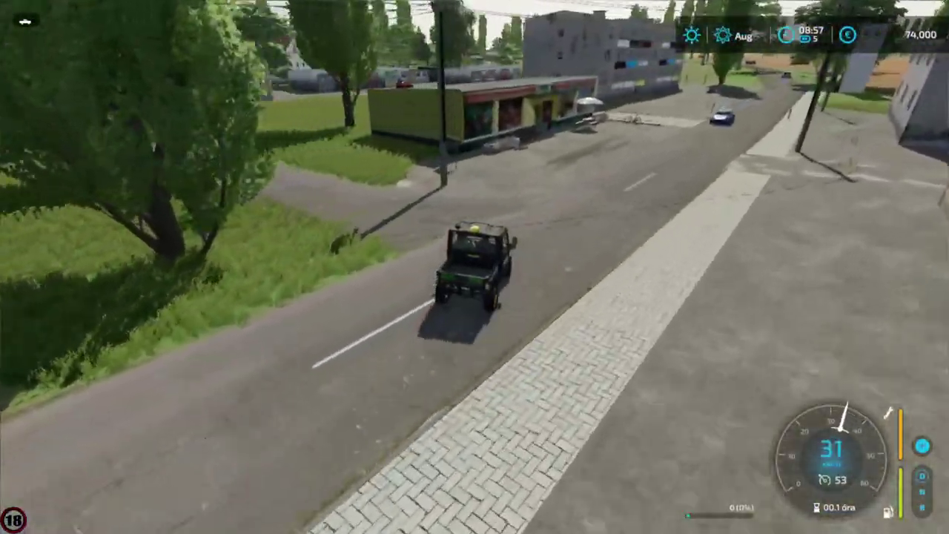
Turn left before the yellow shop and follow the side road past the willows to the fork by the sunflower field.
key("a")
key("w")
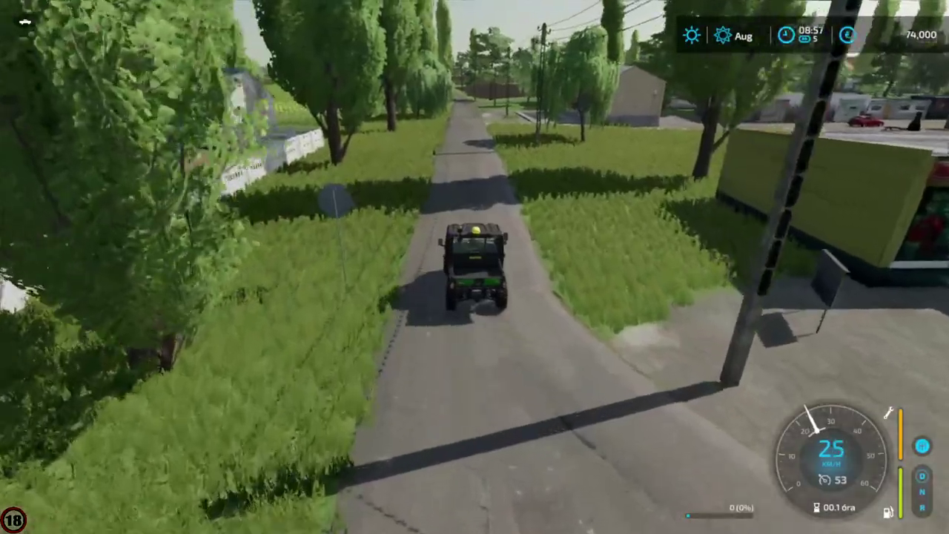
key("w")
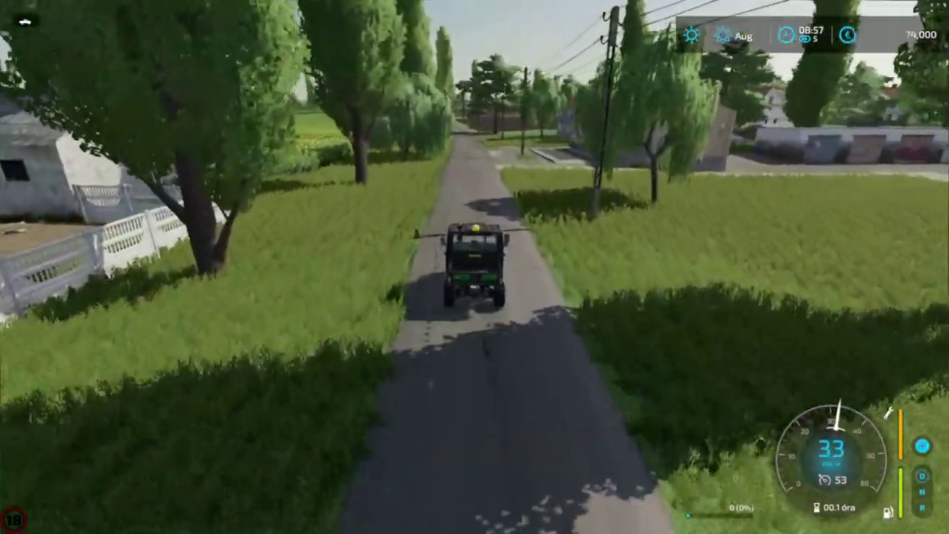
key("d")
key("w")
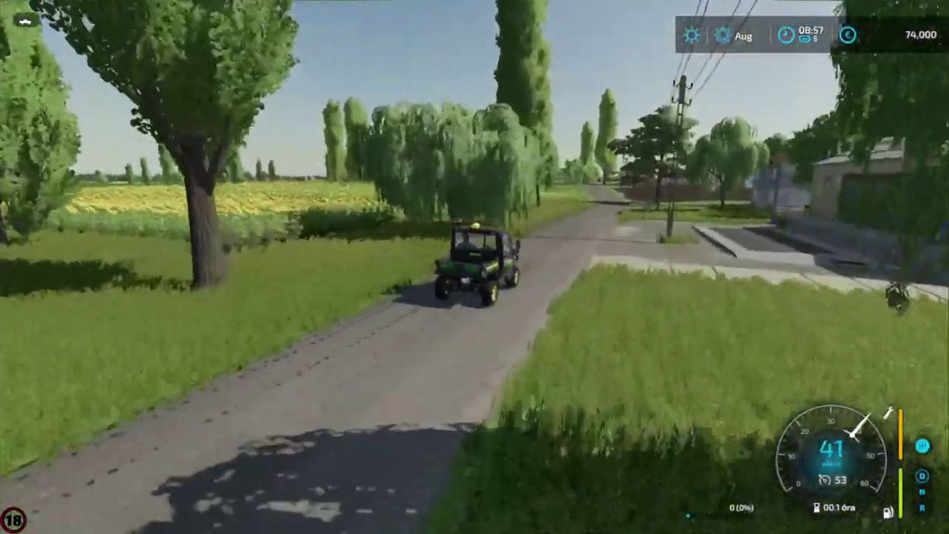
key("w")
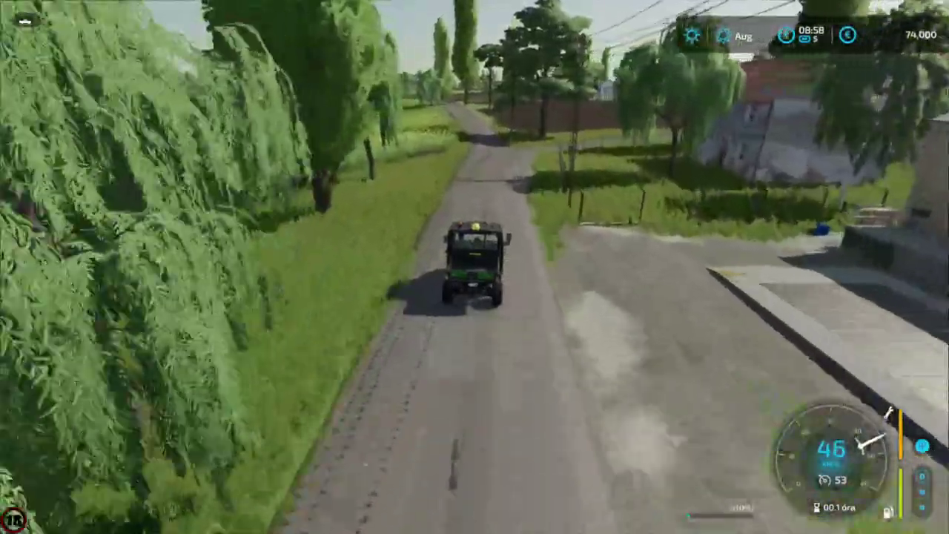
key("w")
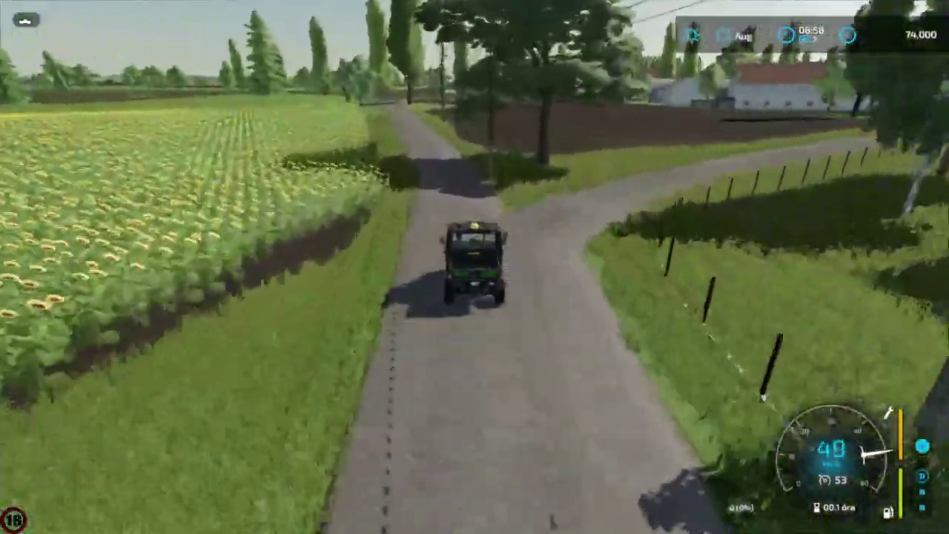
Turn right at the fork and follow the road between the ploughed field and the long white barn.
key("s")
key("d")
key("w")
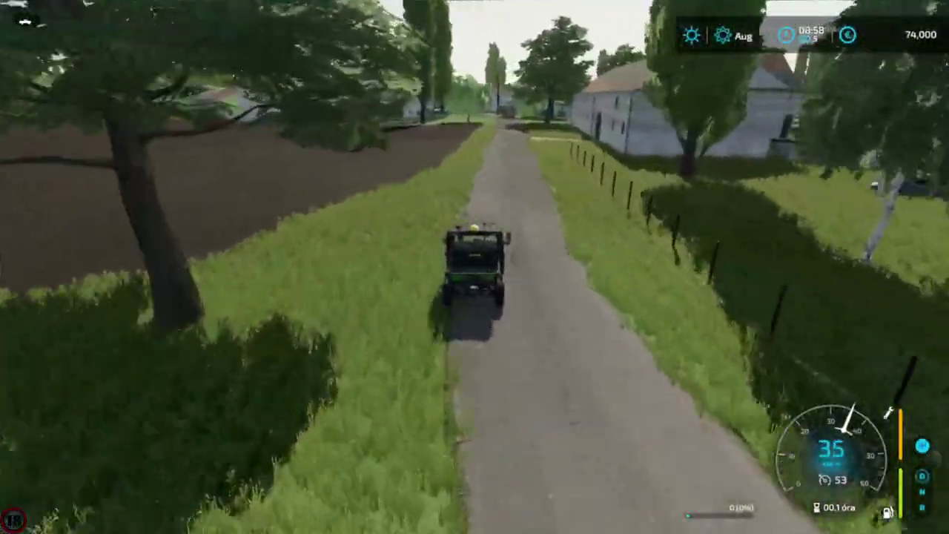
key("w")
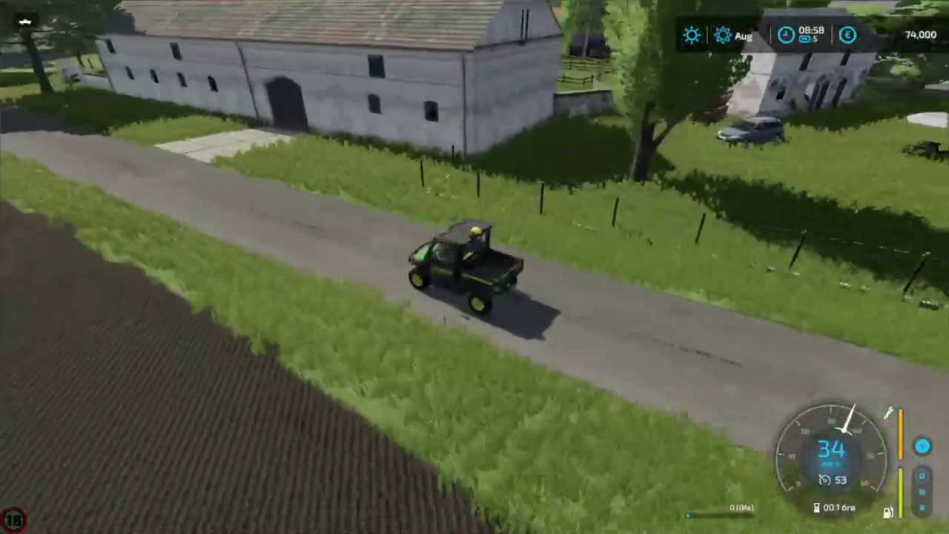
key("w")
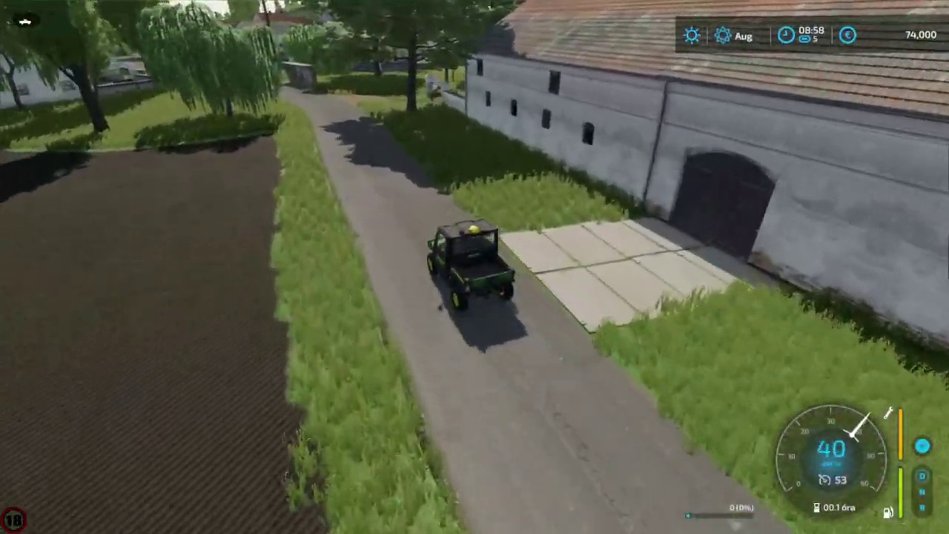
key("w")
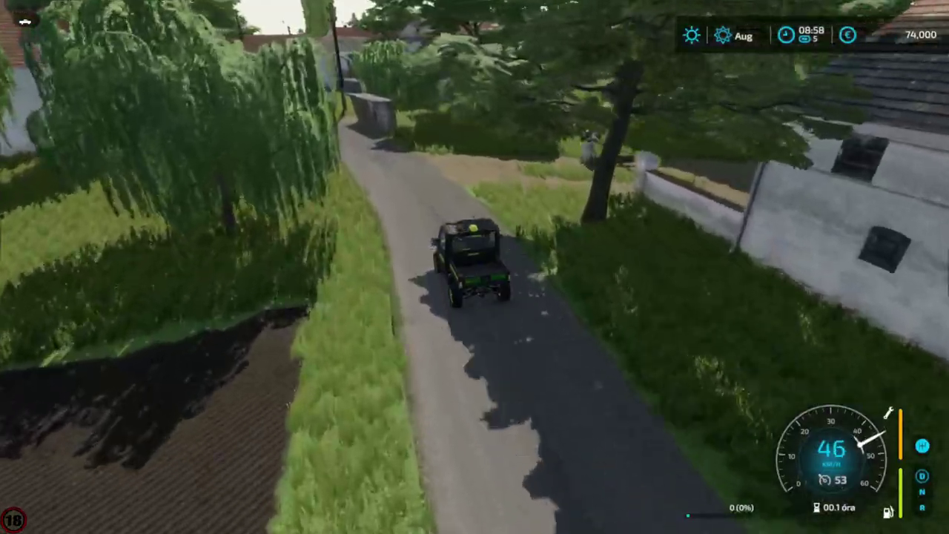
Drive on past the white houses to the junction with the stop sign and turn left onto the road along the wall.
key("w")
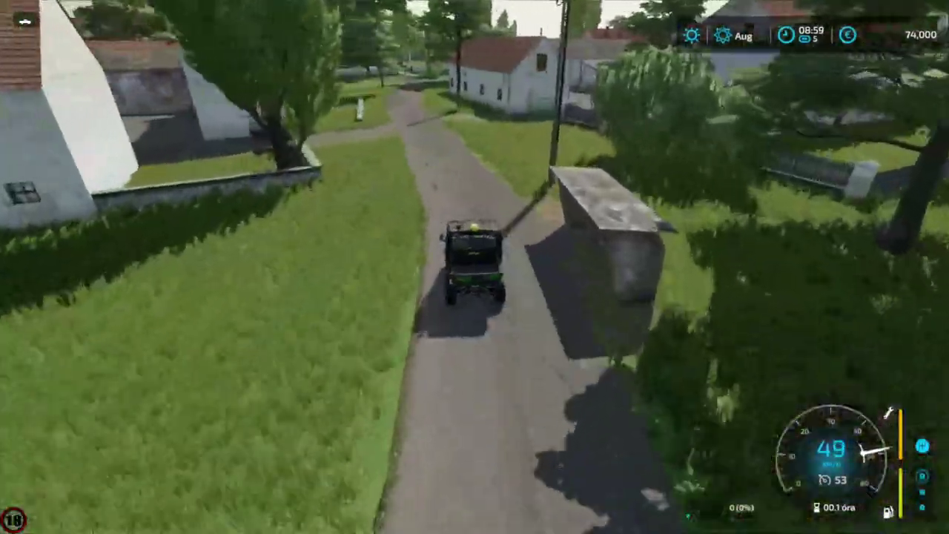
key("w")
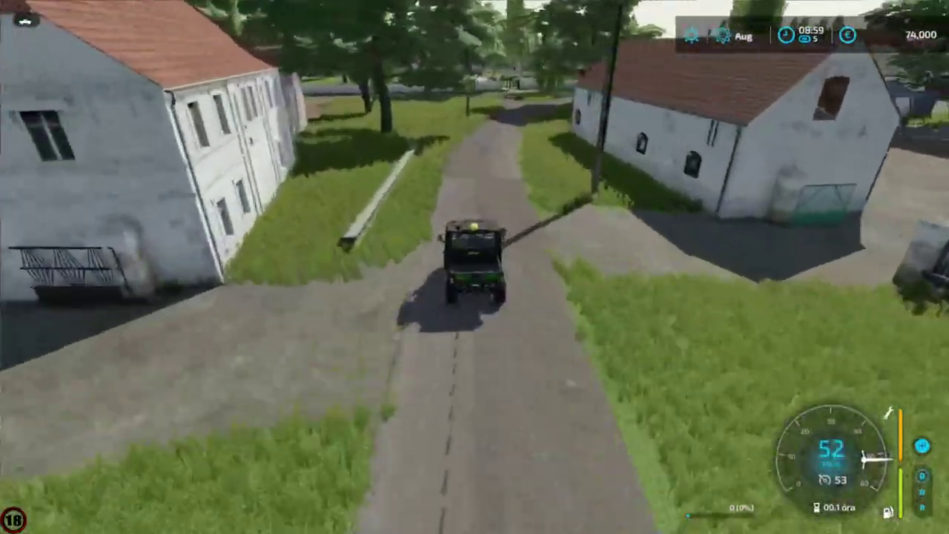
key("d")
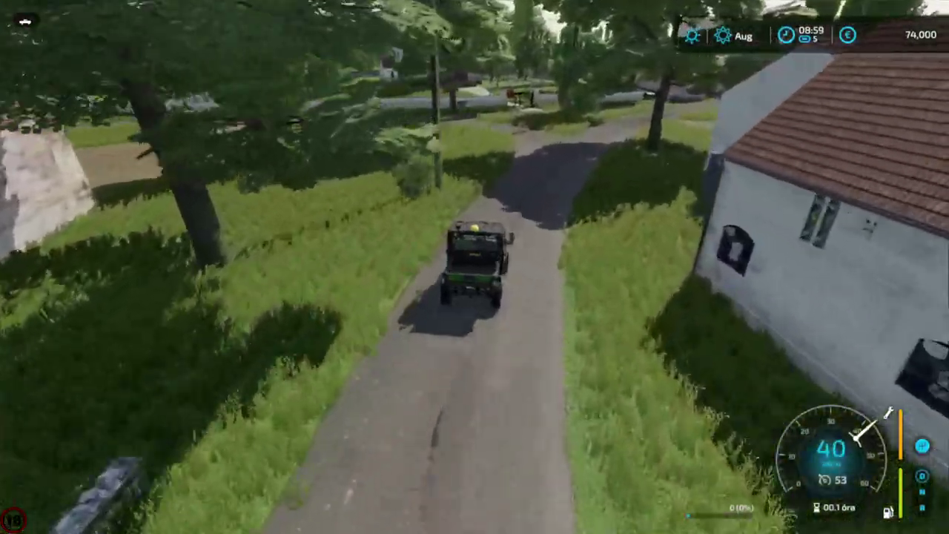
key("w")
key("d")
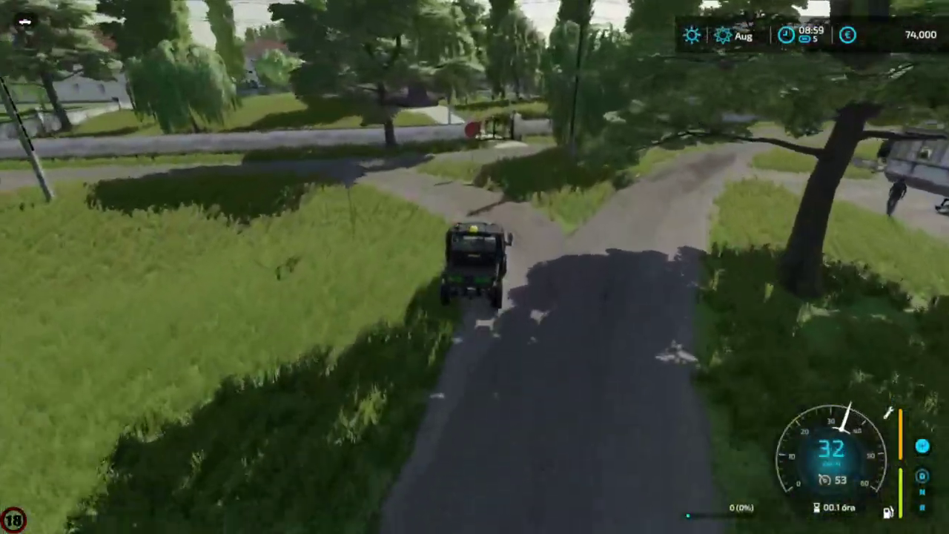
key("a")
key("w")
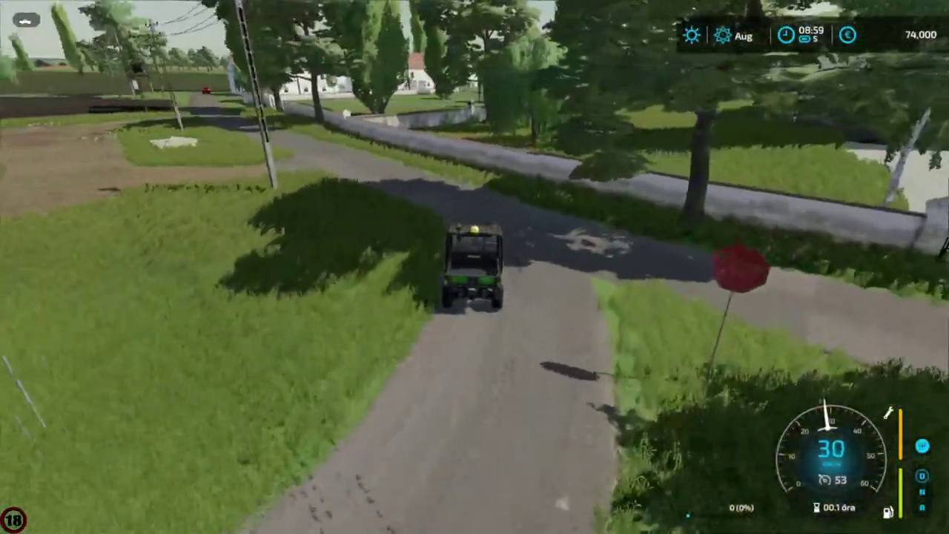
key("a")
key("w")
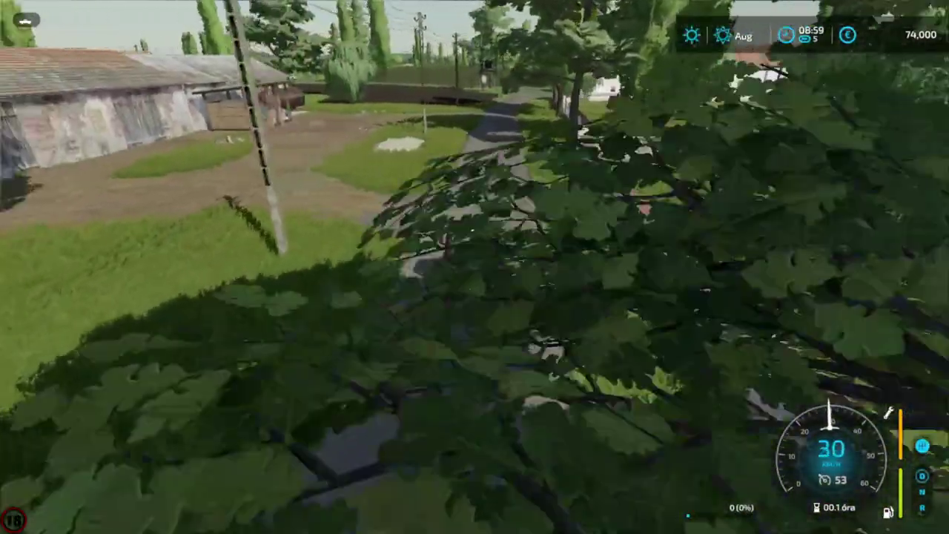
Pull into the dirt yard beside the old barn and stop at the fuel pumps under the shelter to refuel.
key("w")
key("a")
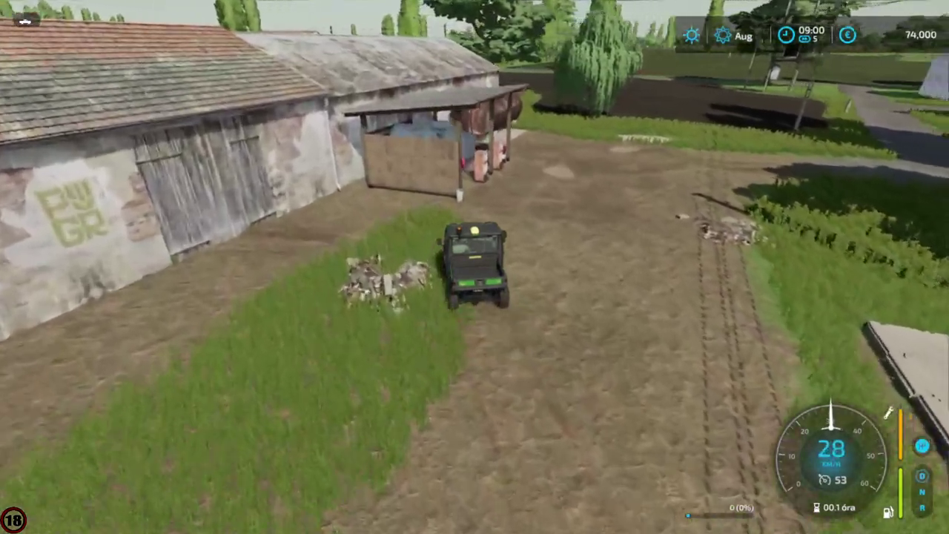
key("d")
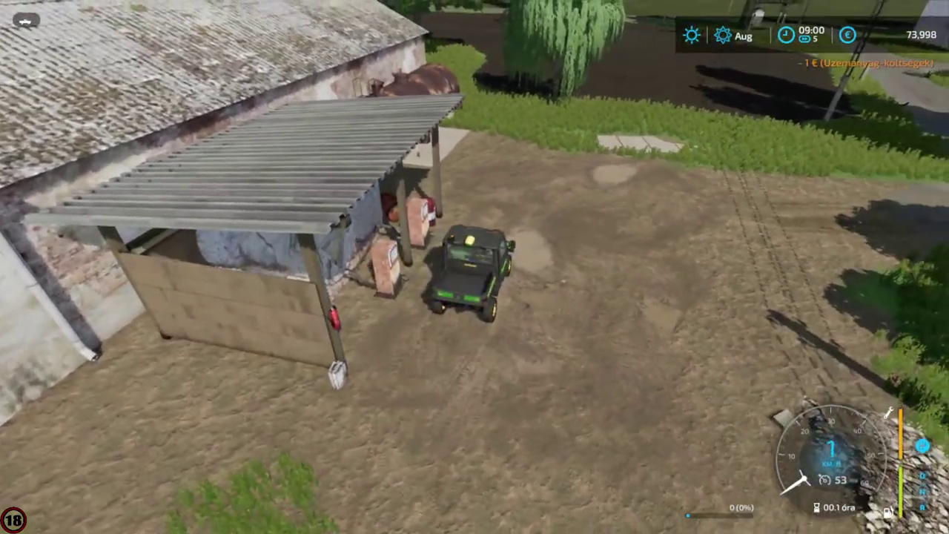
Leave the pump yard, turn left along the white wall, and turn right into the farmyard beside the long white building.
key("w")
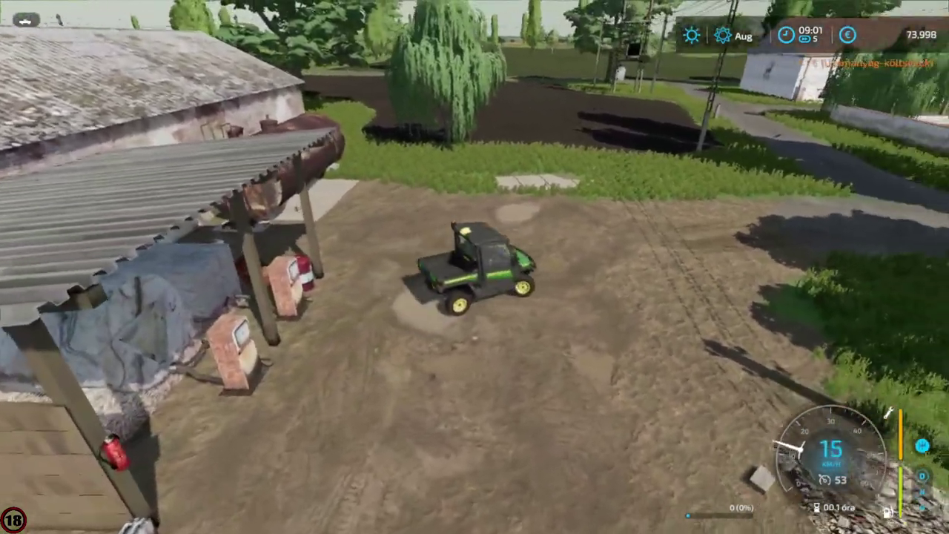
key("w")
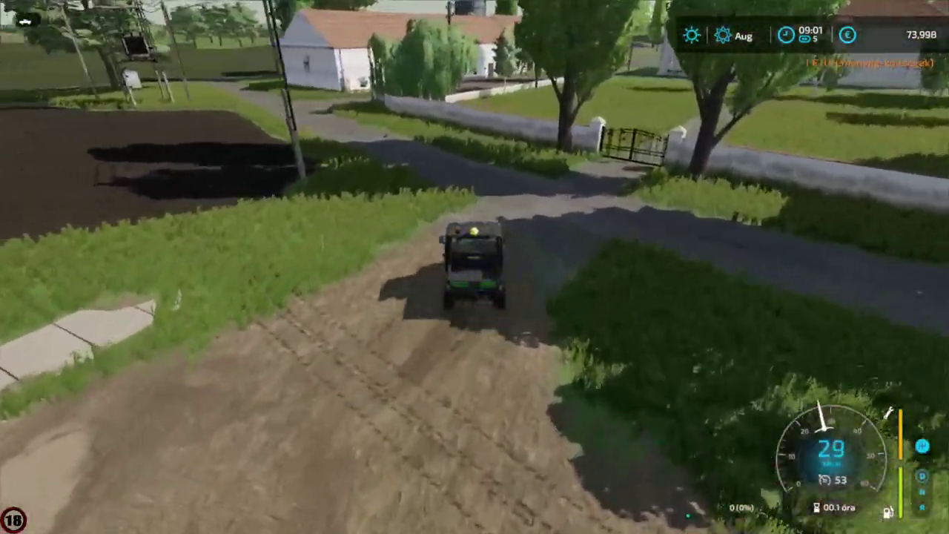
key("w")
key("a")
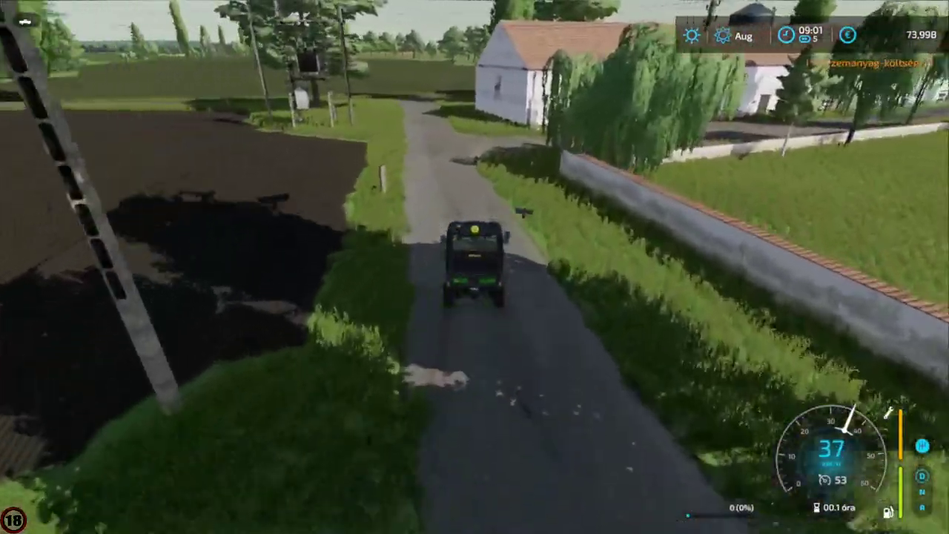
key("w")
key("d")
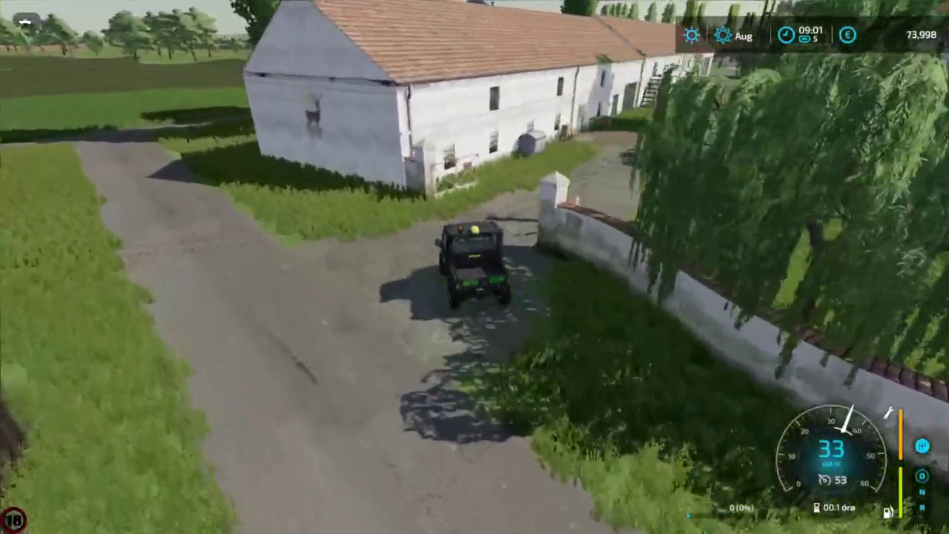
key("s")
Open the map and bring the village and farm buildings between fields 31, 32 and 39 into view.
key("Escape")
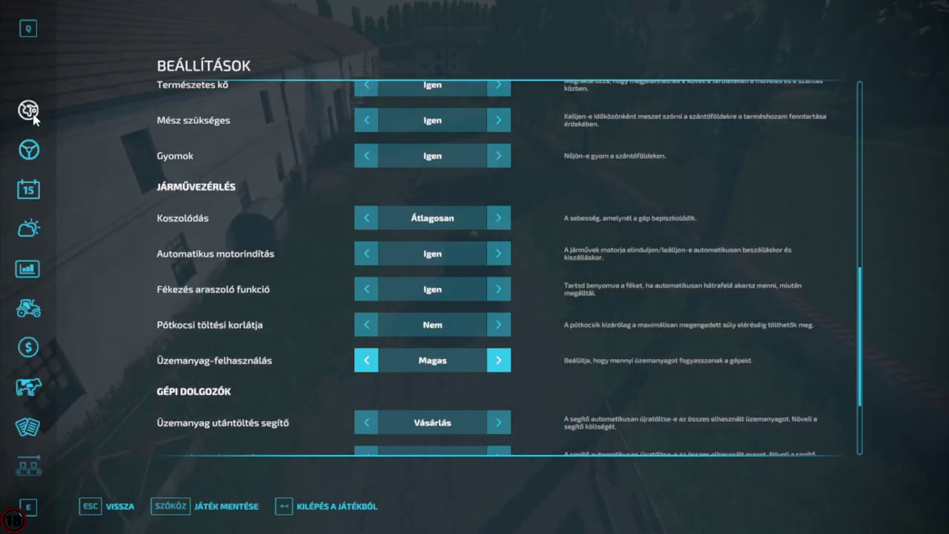
left_click(30, 111)
left_click_drag(569, 328, 559, 195)
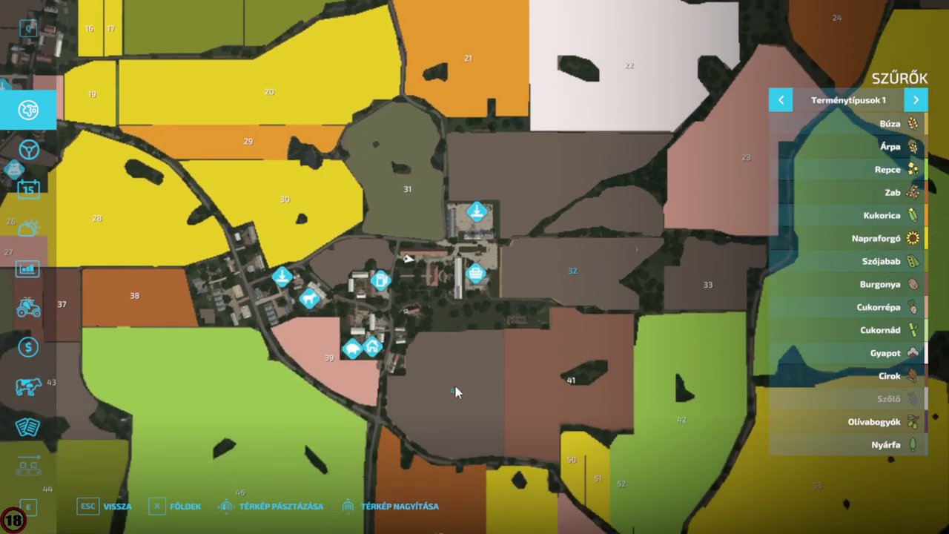
Locate the Benzinkút fuel station east of the village on the map and teleport to it.
left_click_drag(455, 392, 473, 141)
left_click_drag(554, 177, 383, 371)
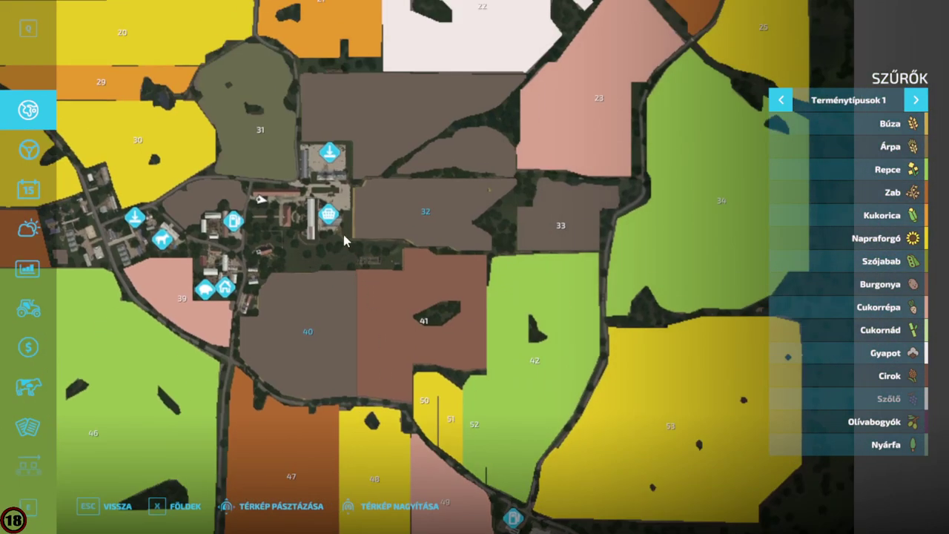
left_click_drag(327, 304, 438, 310)
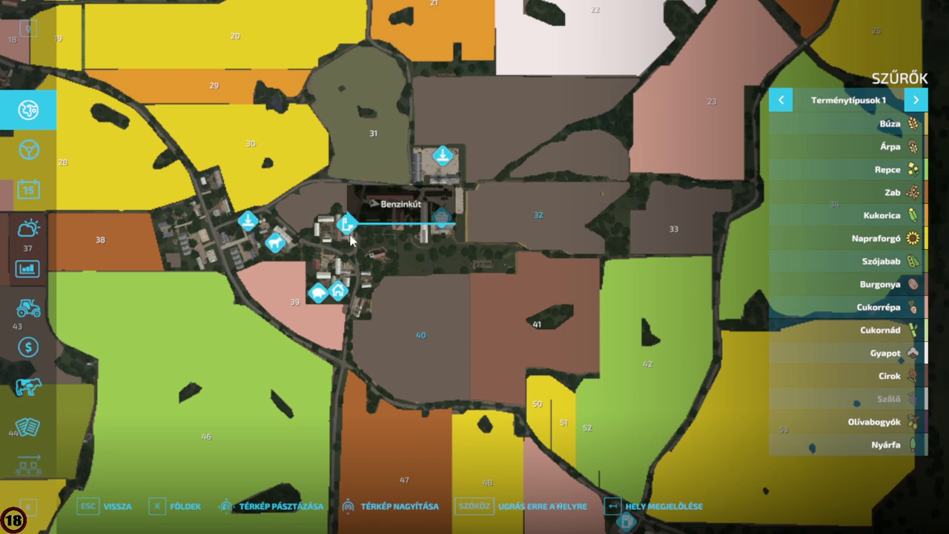
key("space")
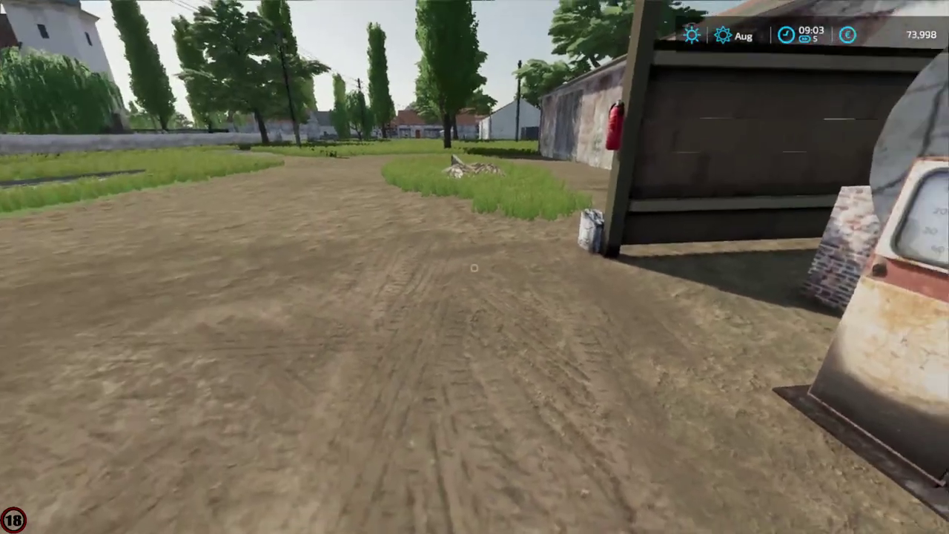
Walk around the two old fuel pumps under the shelter and look over the surrounding yard.
key("s")
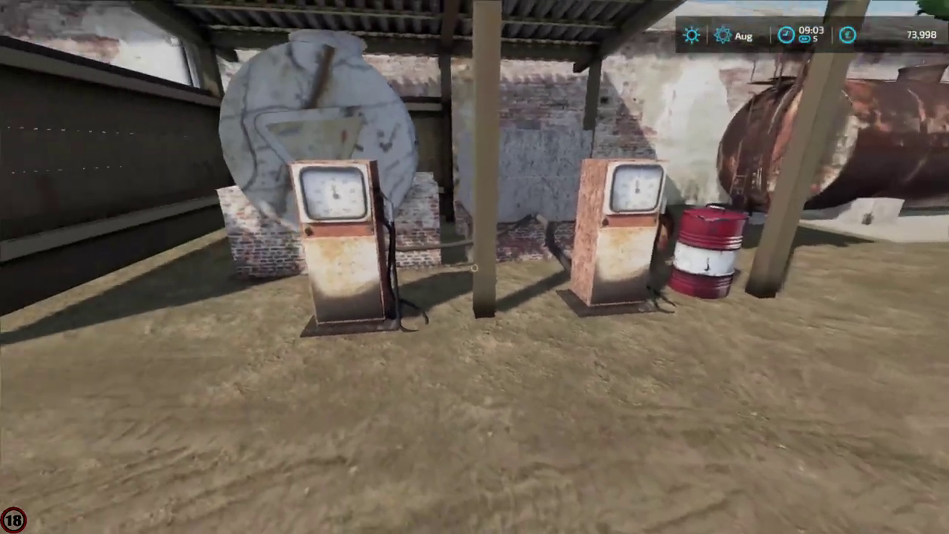
key("w")
key("w")
key("d")
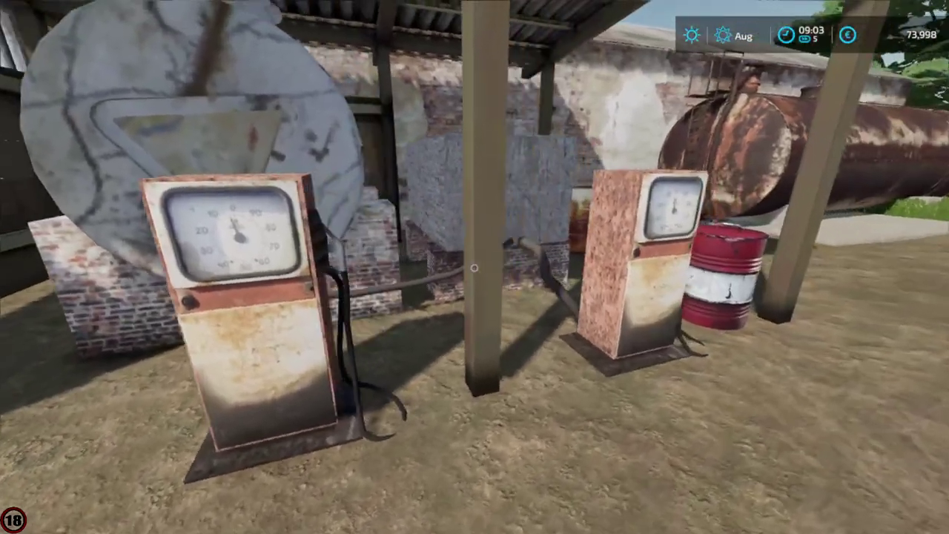
key("w")
key("s")
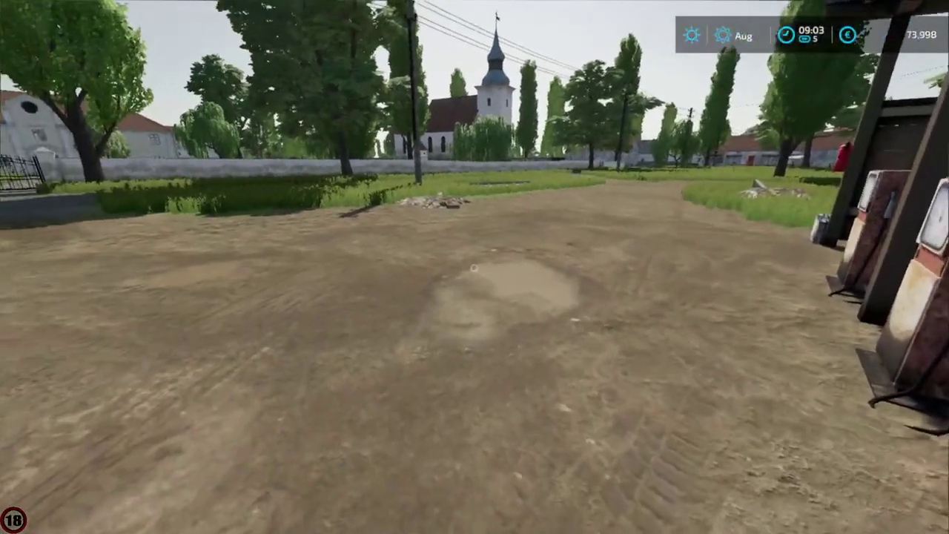
Reopen the map, check the place labels around the village, and teleport to the vehicle selling station beside field 32.
key("Escape")
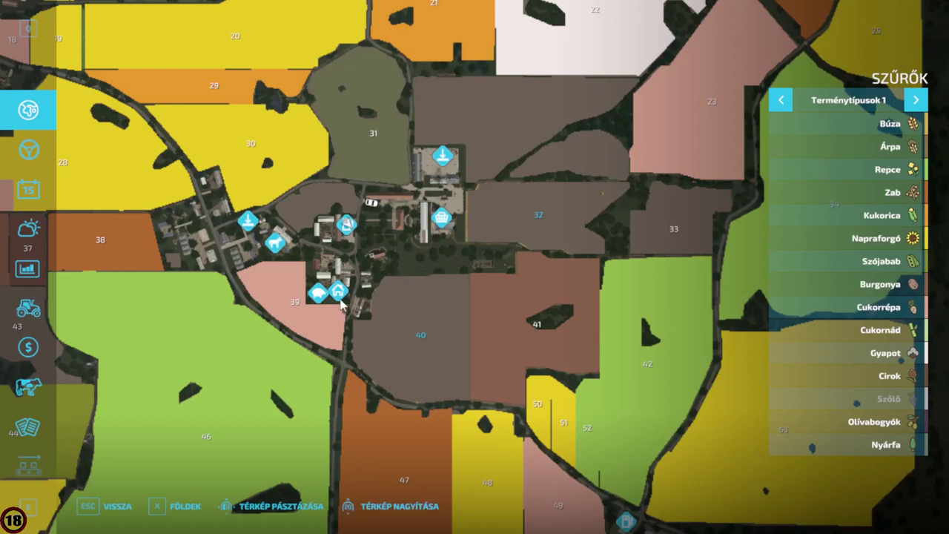
mouse_move(338, 293)
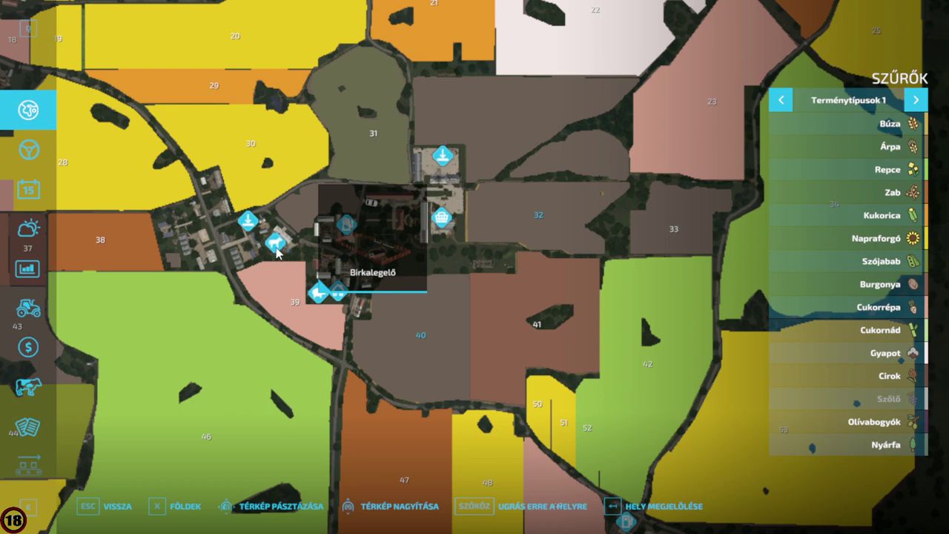
mouse_move(276, 248)
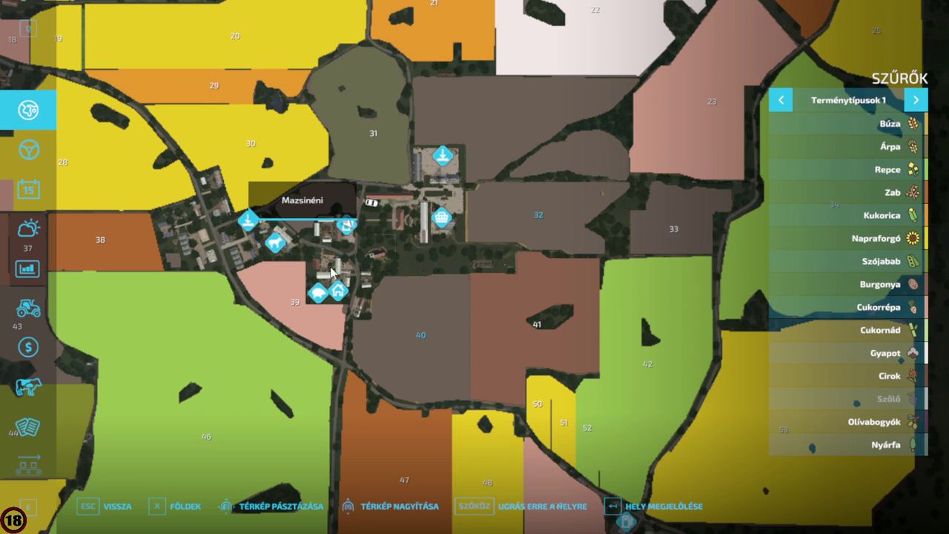
left_click_drag(392, 258, 375, 290)
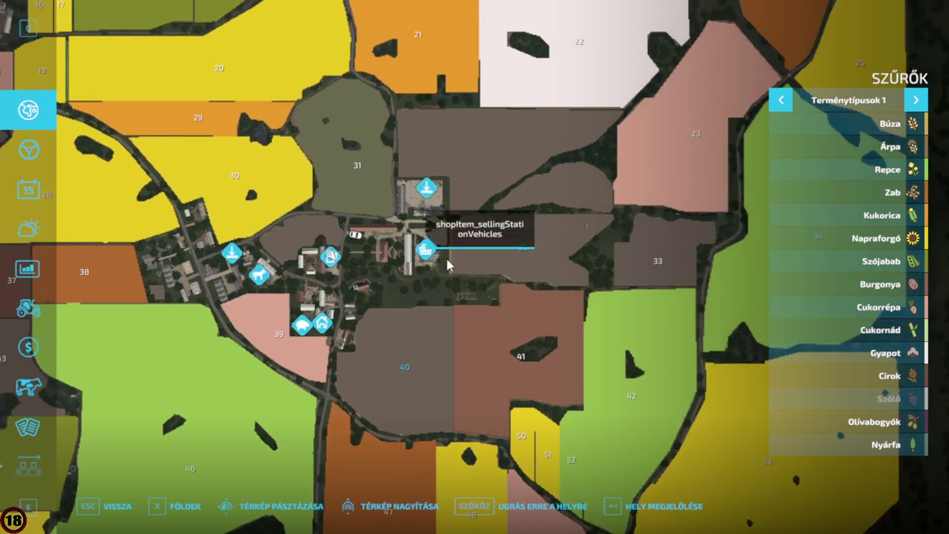
key("space")
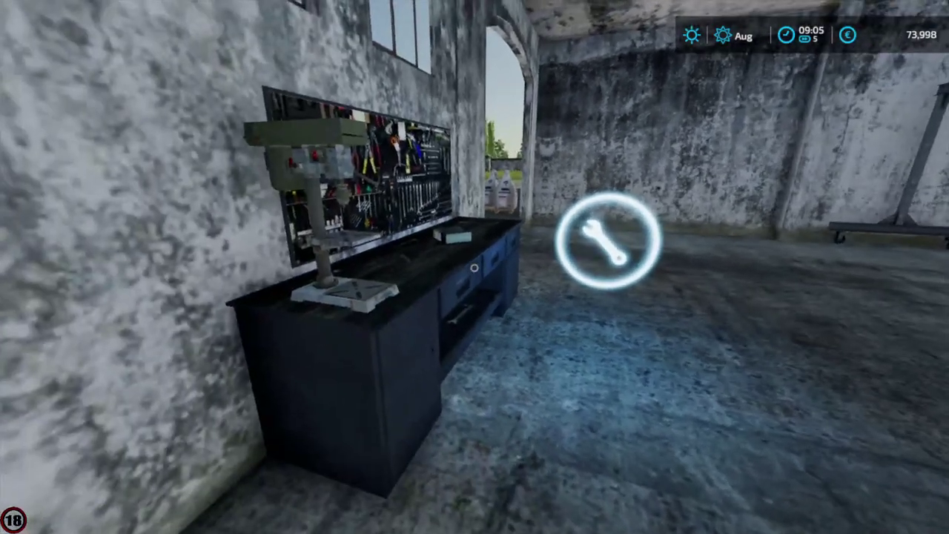
Walk out of the workshop into the yard and view the Service sign on its outer wall.
key("a")
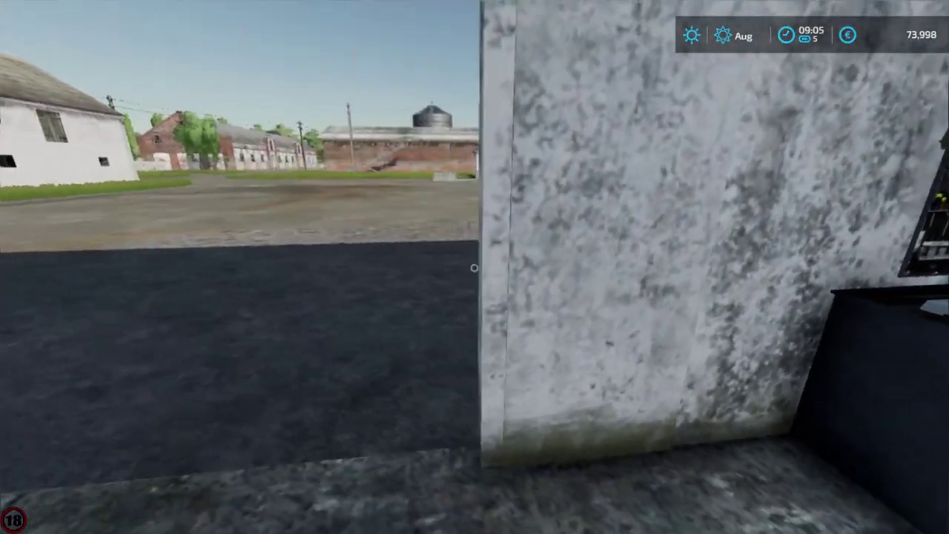
key("a")
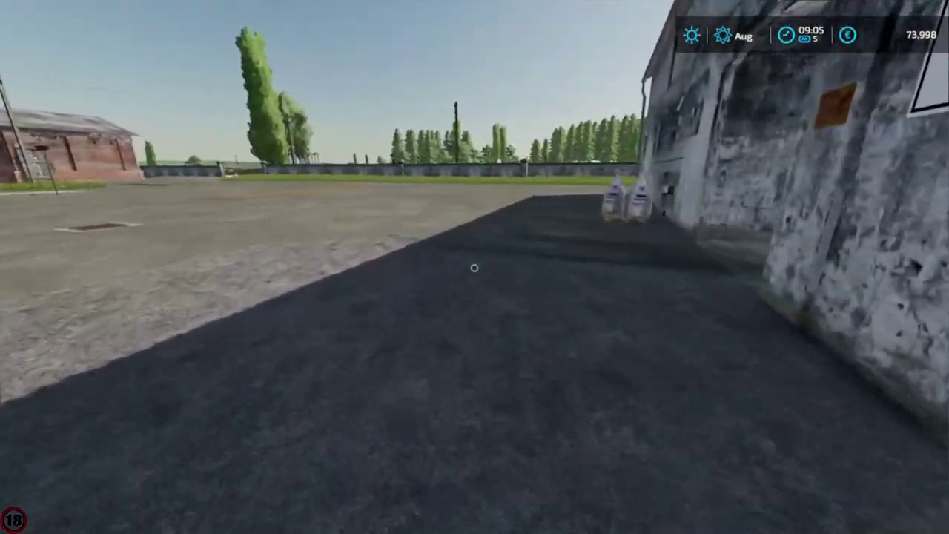
key("w")
key("d")
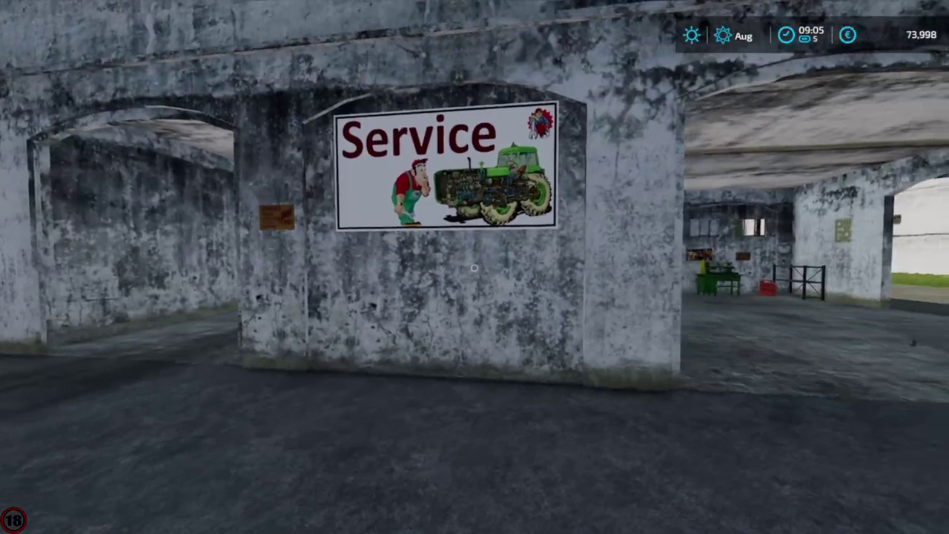
Go back into the workshop and examine the workbench and tool wall beside the repair marker.
key("w")
key("w")
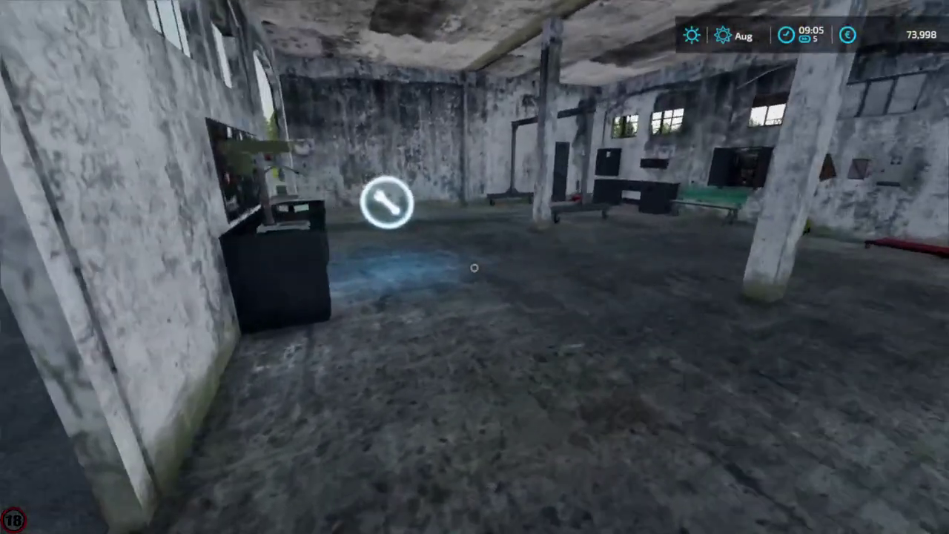
key("w")
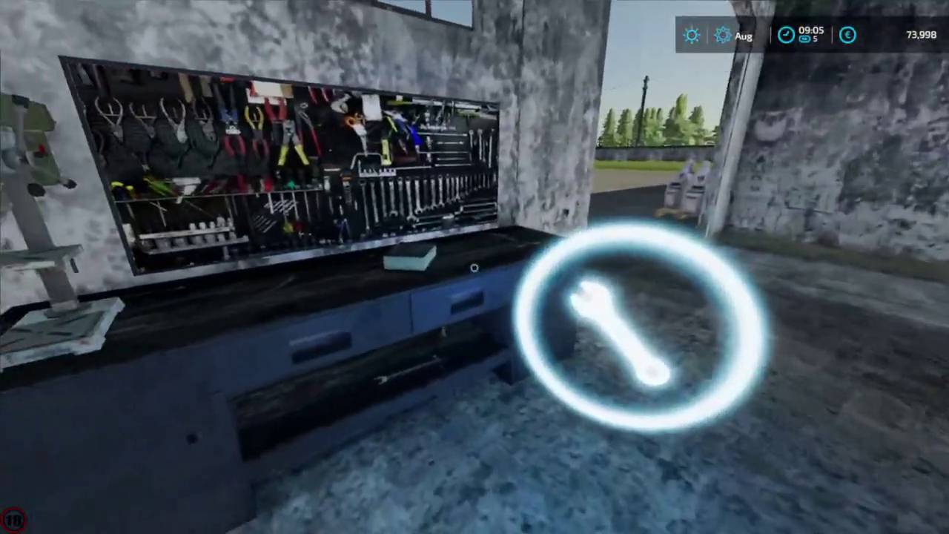
key("a")
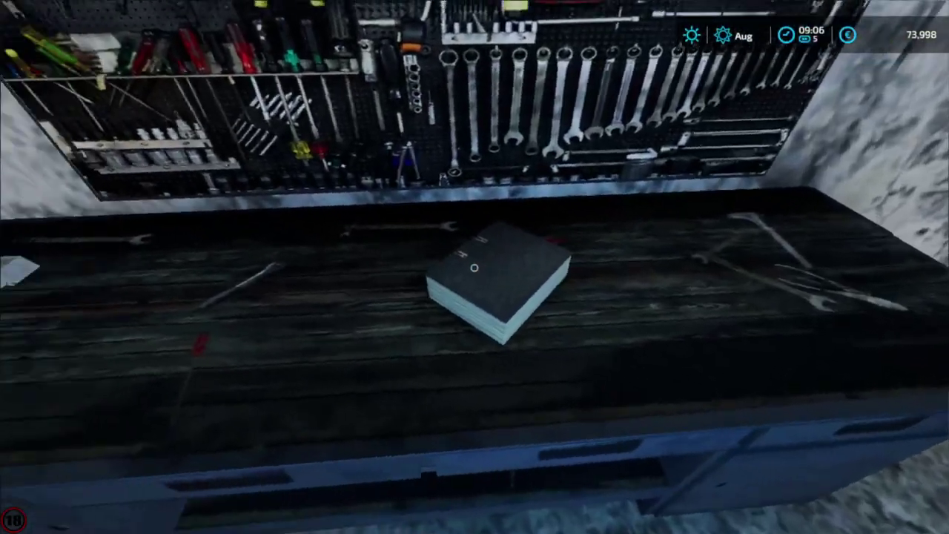
key("s")
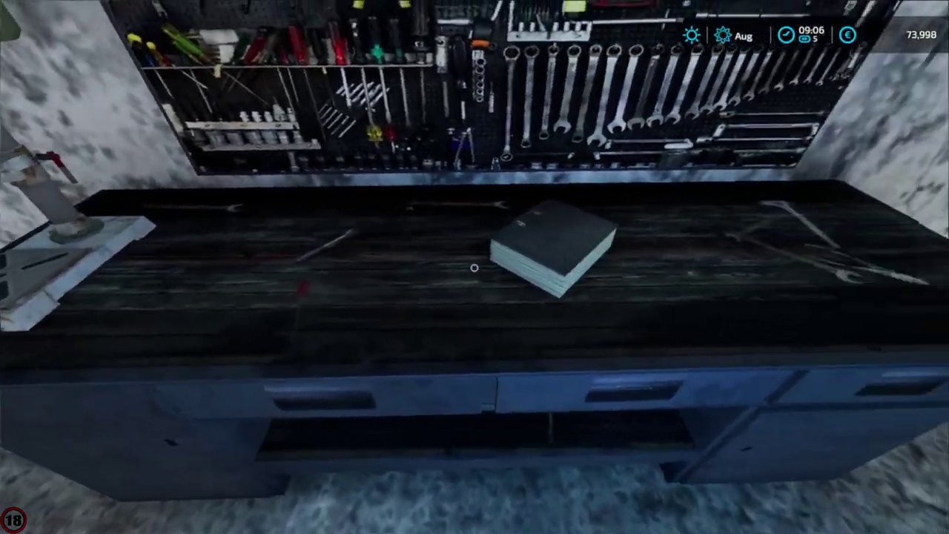
key("s")
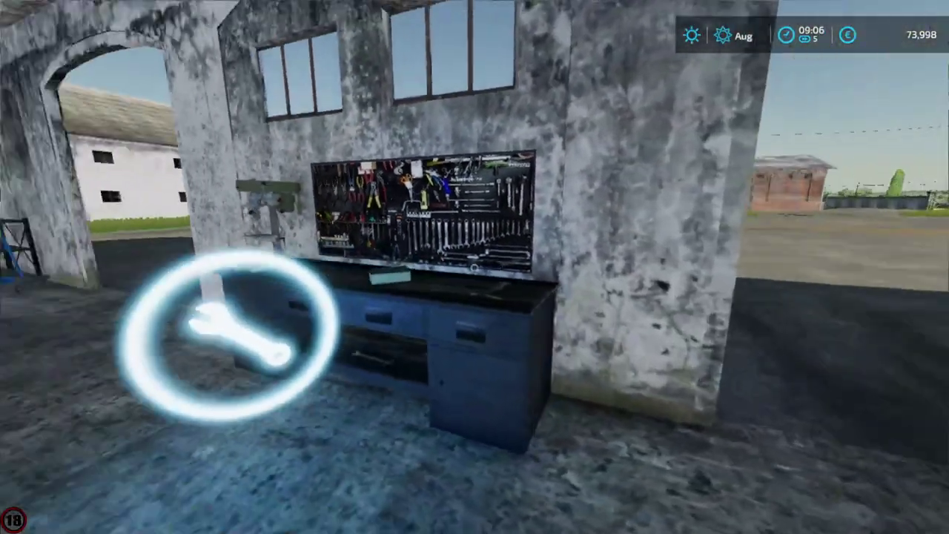
key("w")
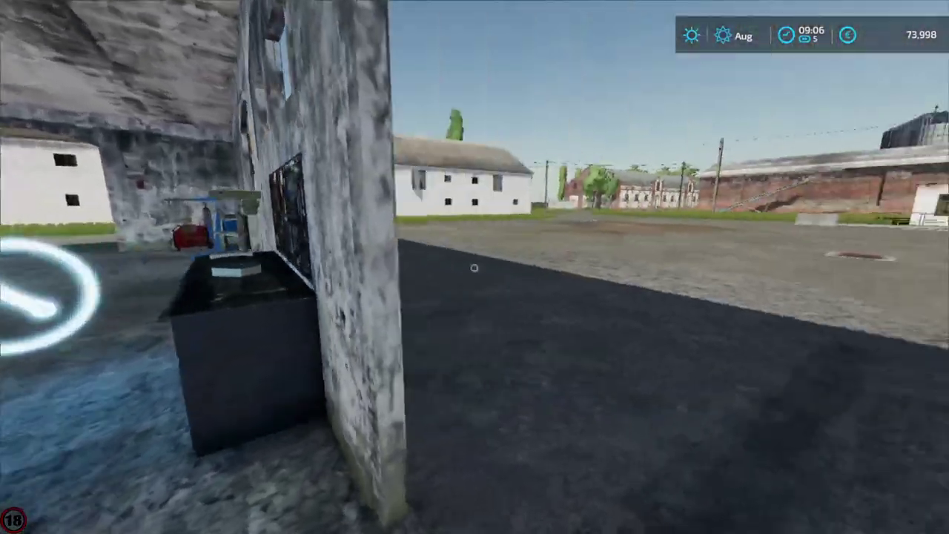
Leave the running game for the main menu and exit Farming Simulator 22 to the desktop.
key("Escape")
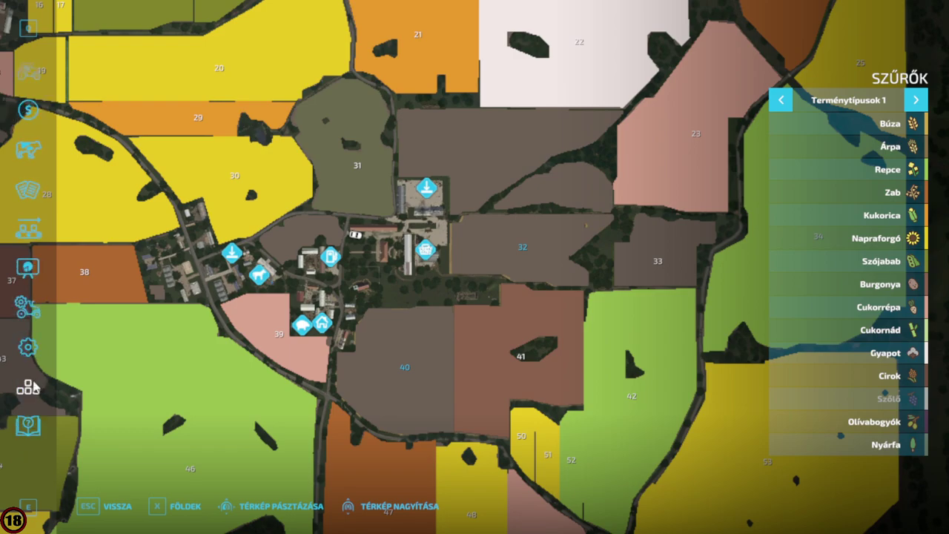
left_click(27, 432)
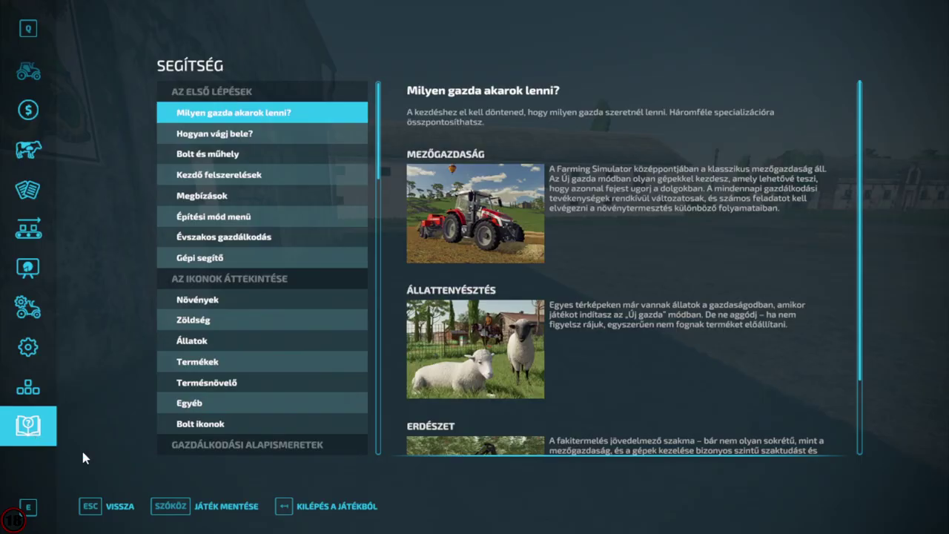
left_click(324, 506)
key("Return")
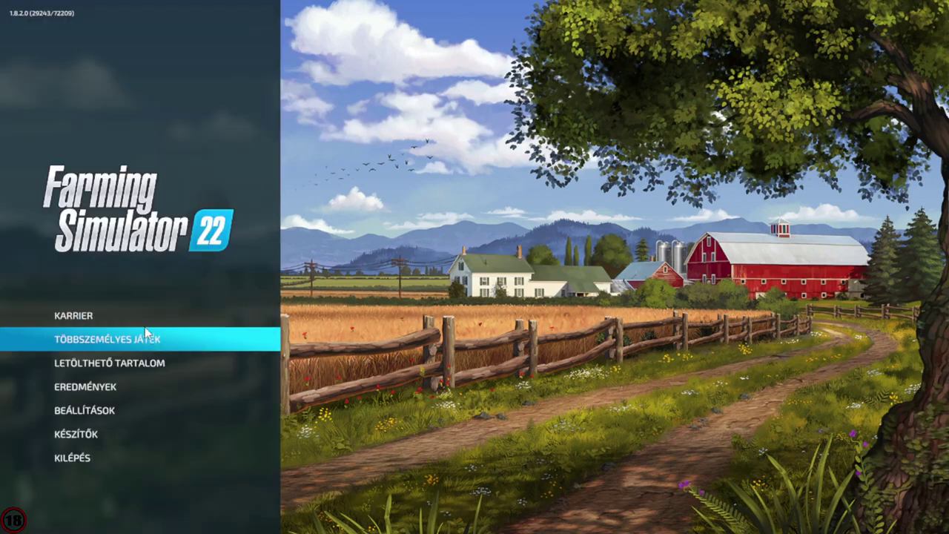
left_click(141, 312)
key("Escape")
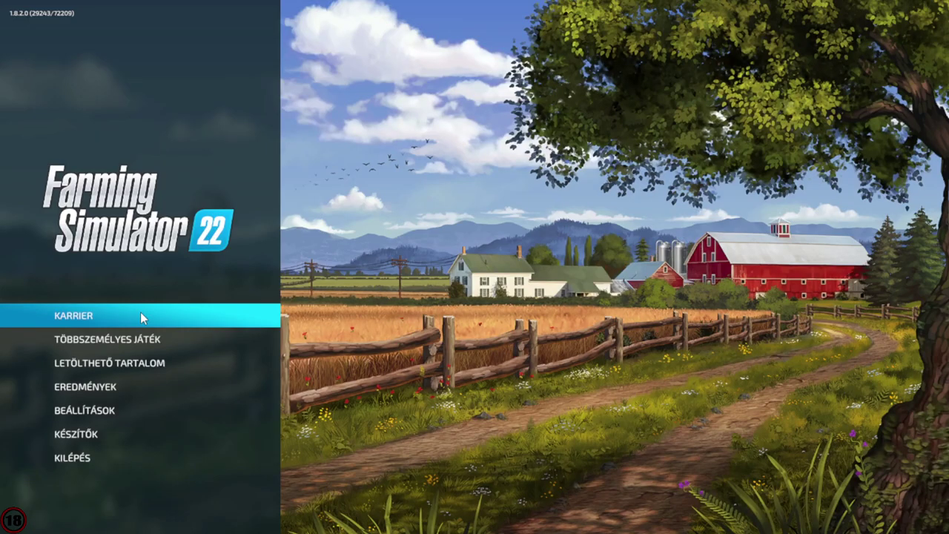
left_click(92, 457)
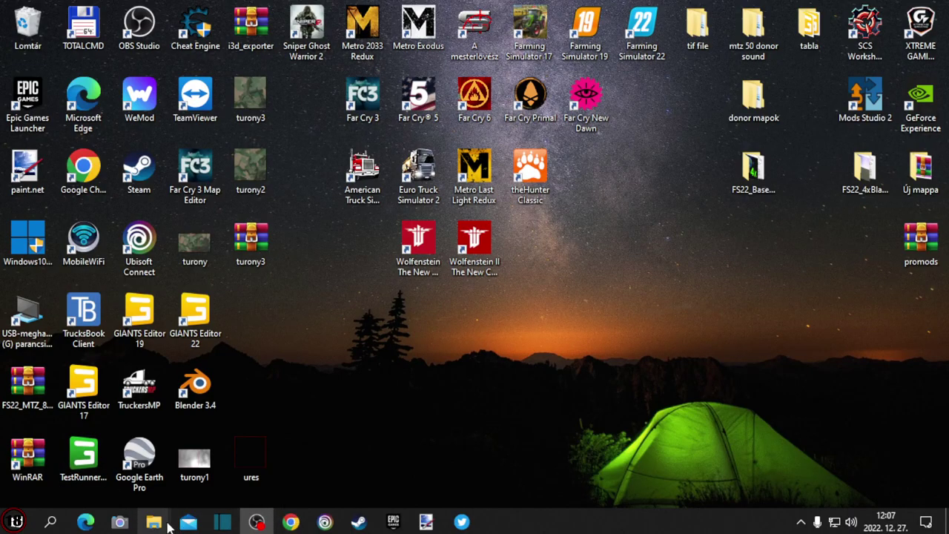
Open the map i3d file from the NowaBRUZDA_FS22 maps folder in GIANTS Editor 9.0.3.
mouse_move(166, 525)
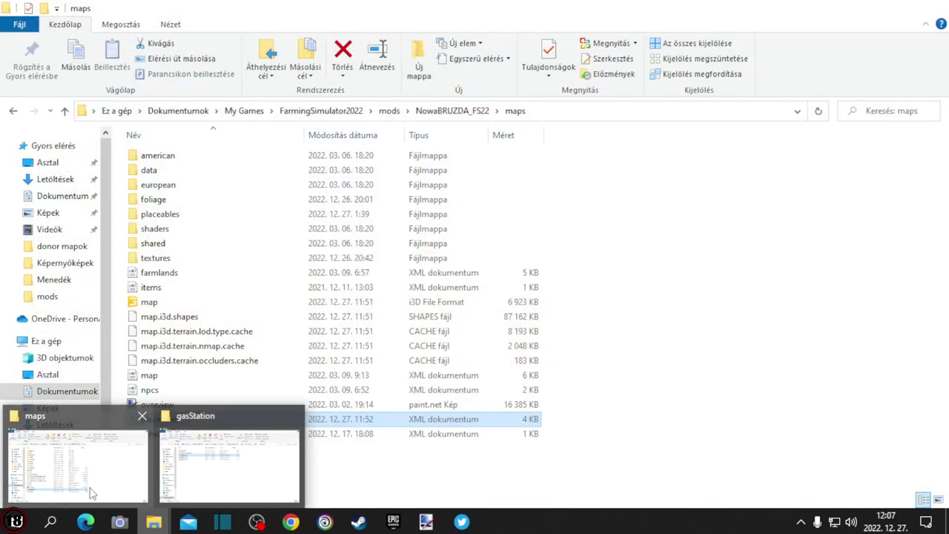
left_click(108, 488)
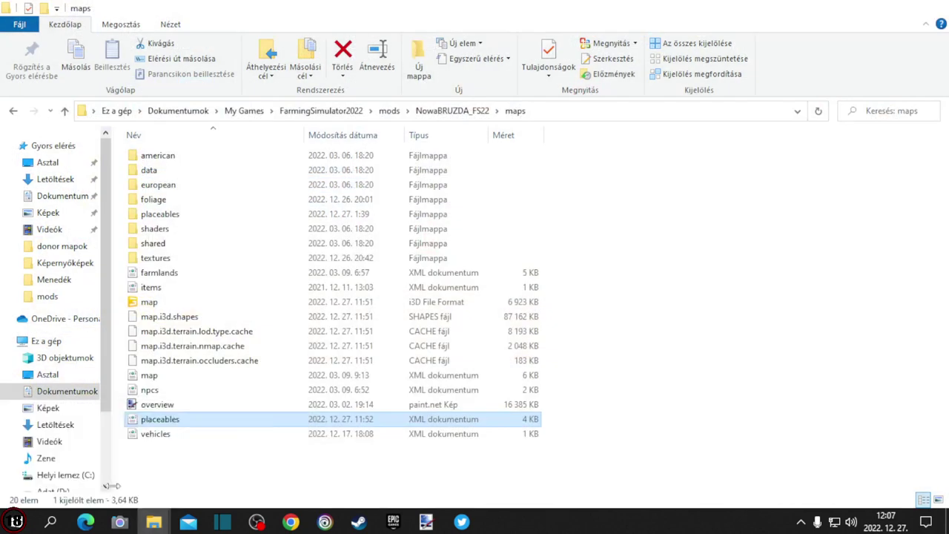
double_click(164, 303)
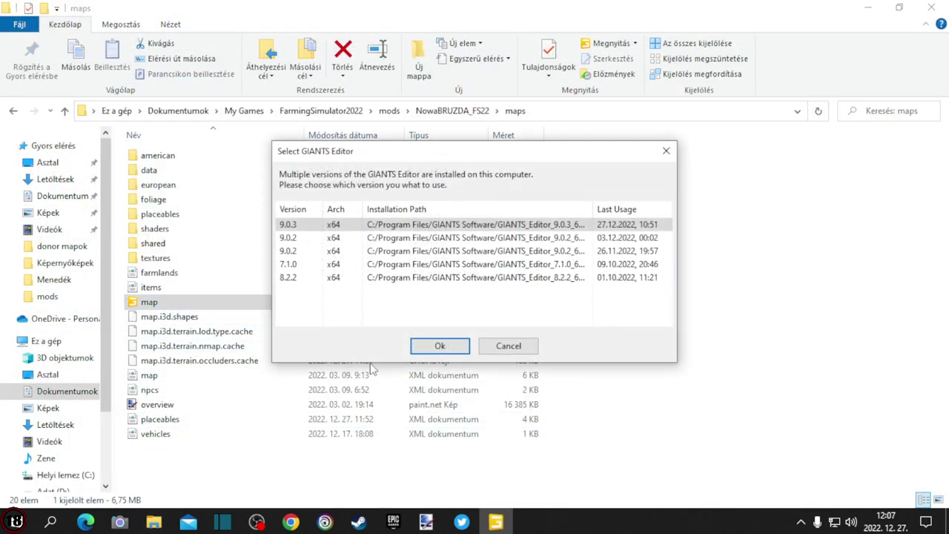
left_click(441, 347)
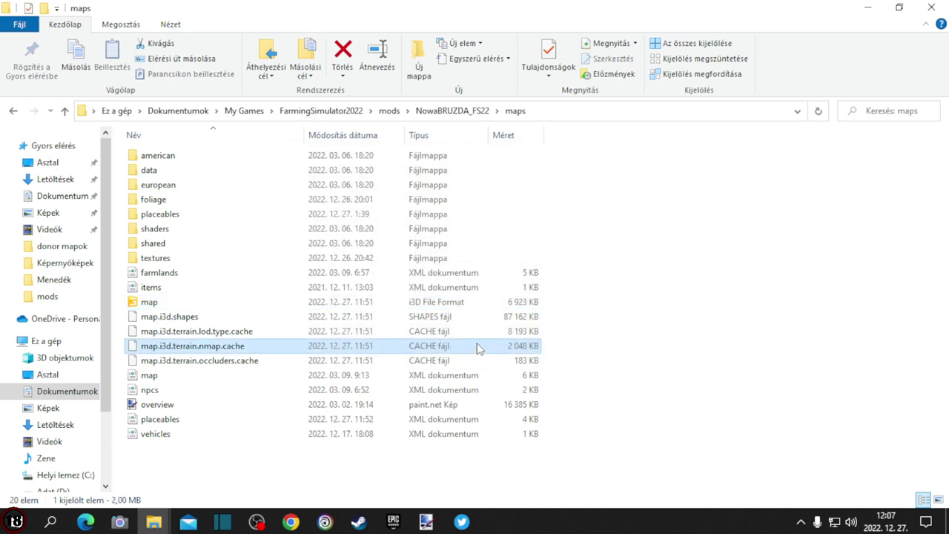
key("BackSpace")
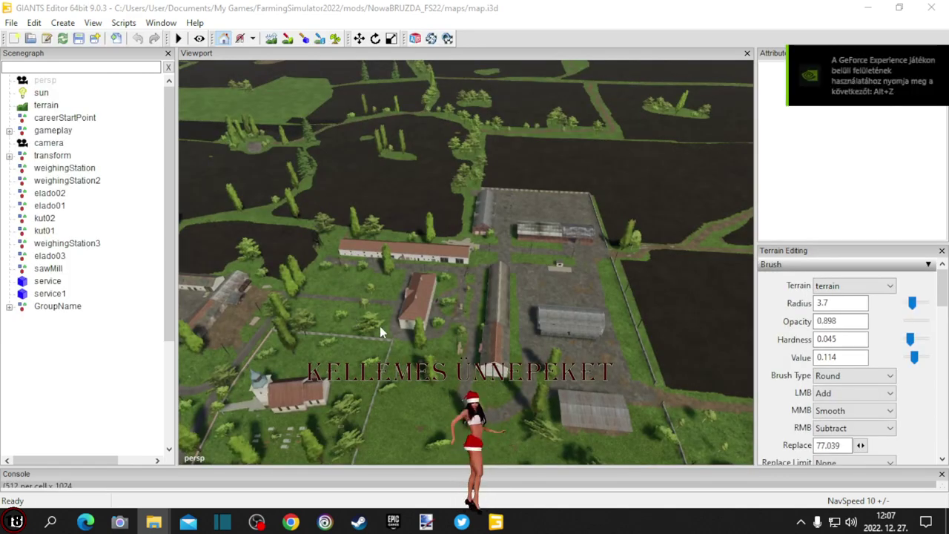
Select the willow_type02 tree growing among the wooden fence posts and raise it to a Y position of about 101.1.
left_click_drag(421, 300, 432, 336, "alt")
right_click_drag(432, 337, 562, 406)
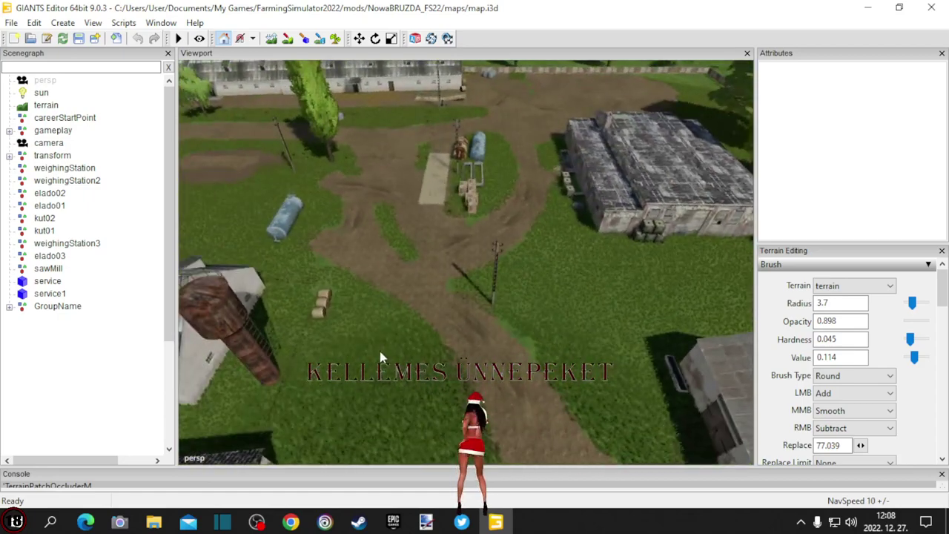
right_click_drag(337, 378, 274, 371)
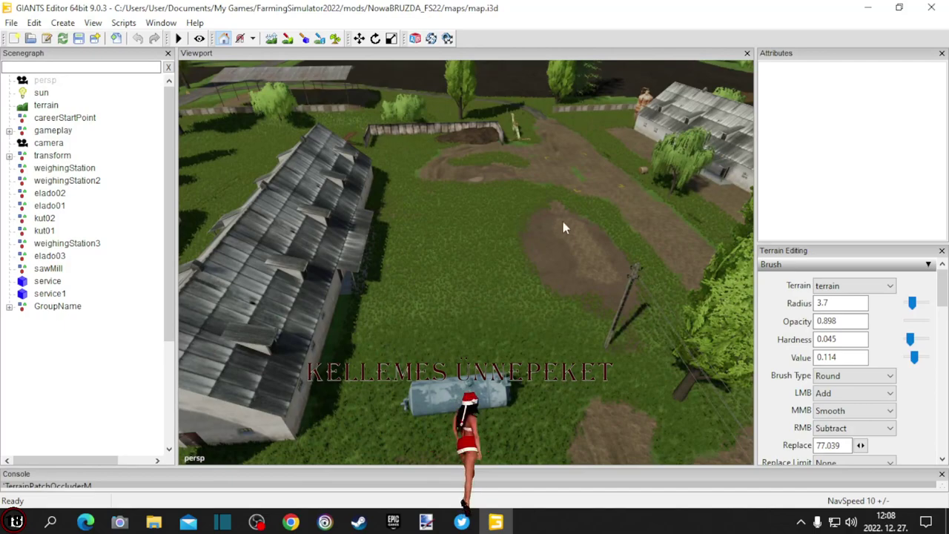
right_click_drag(564, 228, 305, 346)
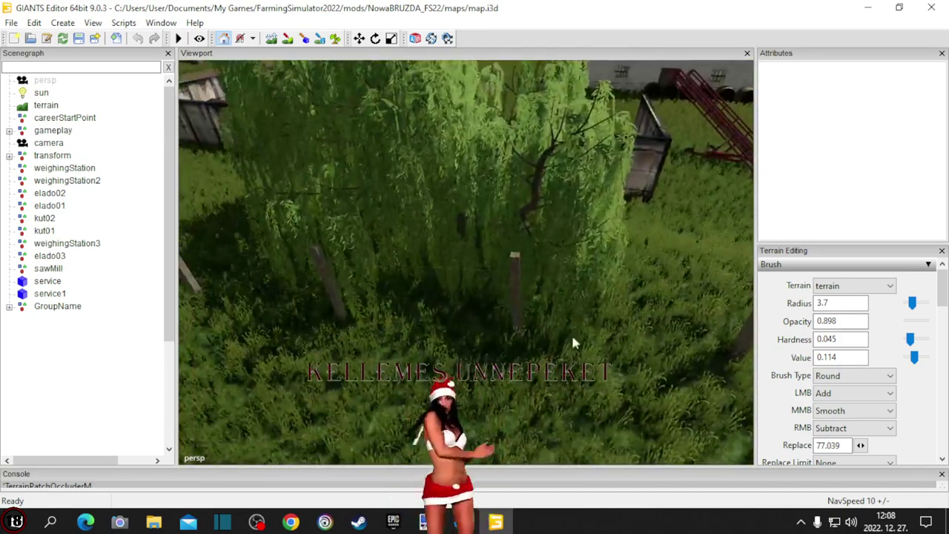
right_click_drag(572, 343, 492, 305)
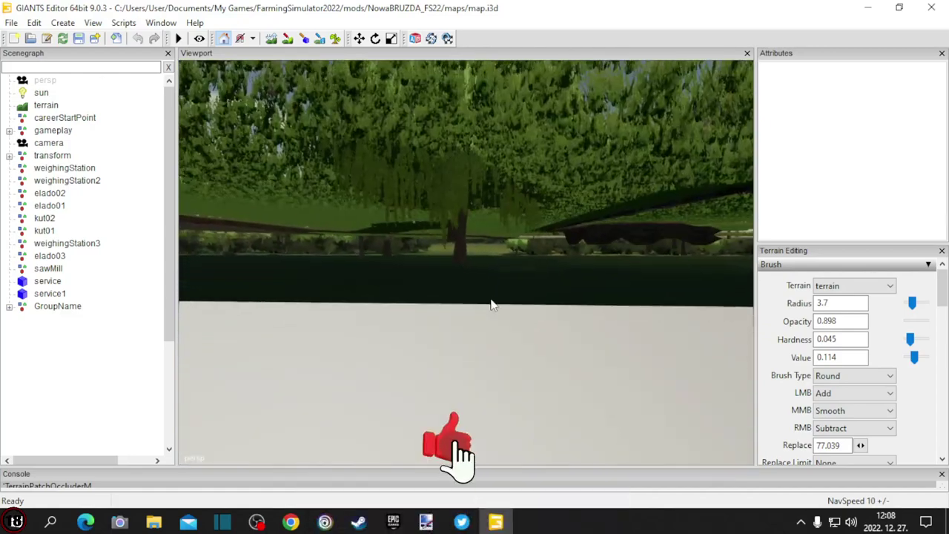
left_click(466, 253)
left_click_drag(474, 239, 458, 150)
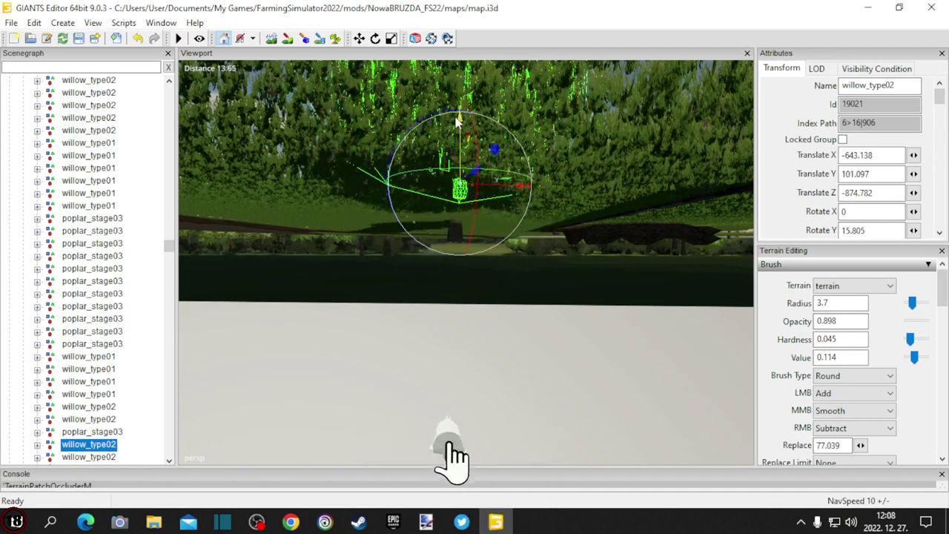
Start a file import and browse to the game's data/placeables/lizard folder.
left_click_drag(463, 269, 509, 275, "alt")
scroll(444, 157, "up", 4)
scroll(445, 157, "down", 4)
left_click_drag(514, 358, 739, 355, "alt")
left_click_drag(342, 354, 597, 326, "alt")
right_click_drag(599, 331, 609, 395)
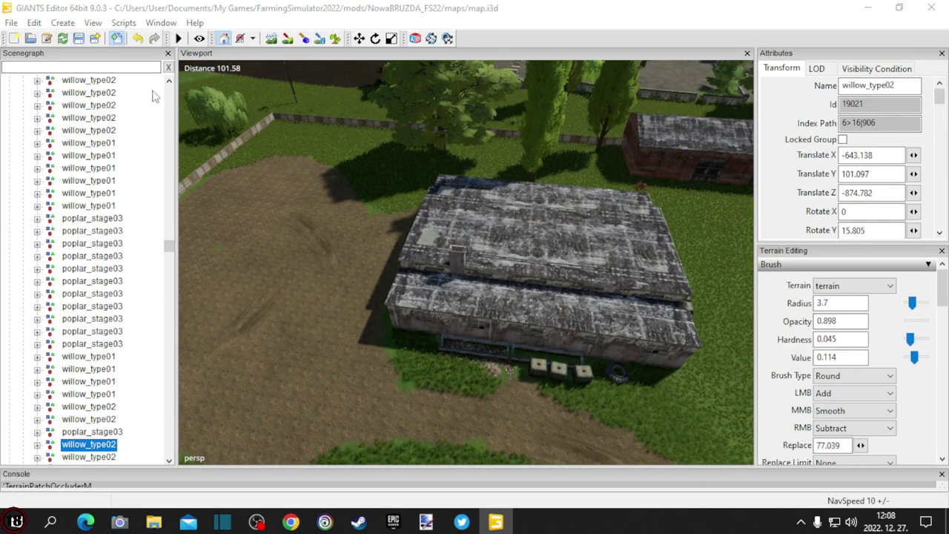
key("ctrl+i")
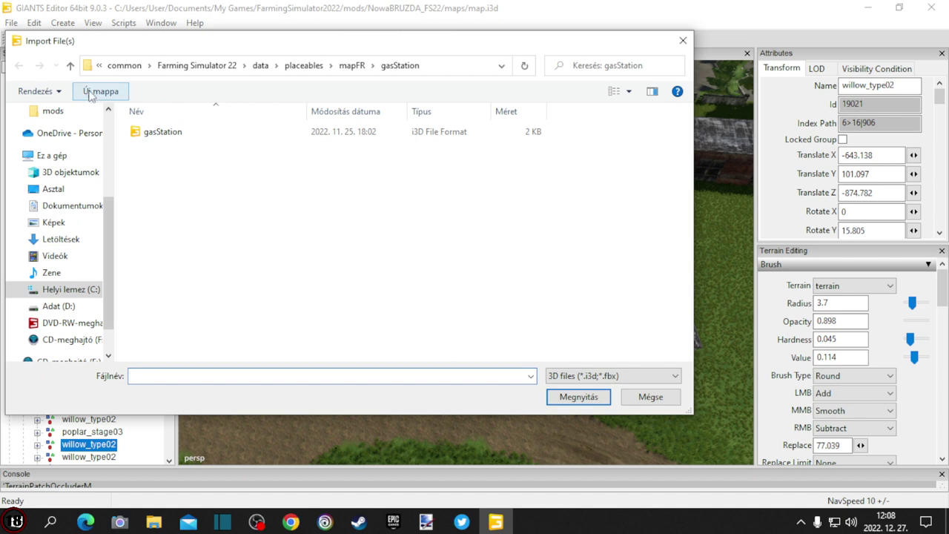
left_click(71, 67)
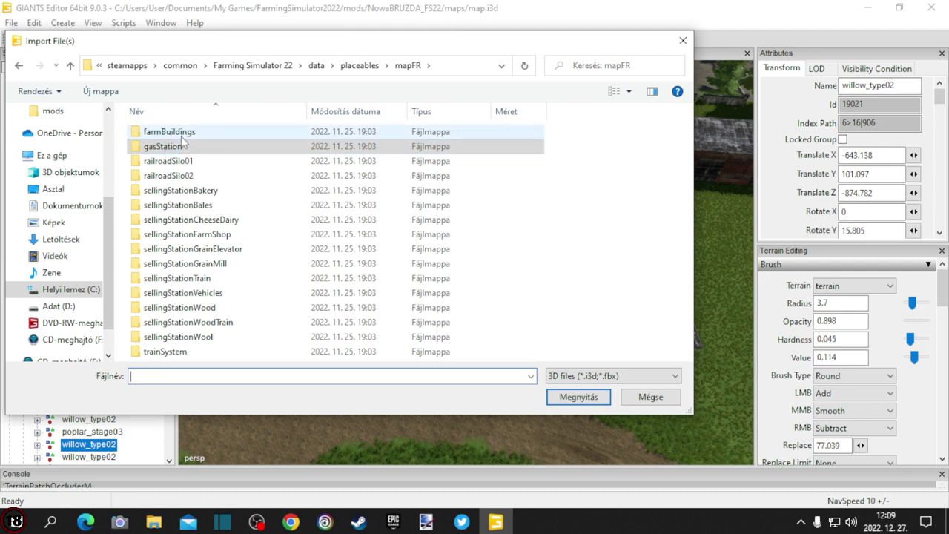
left_click(70, 67)
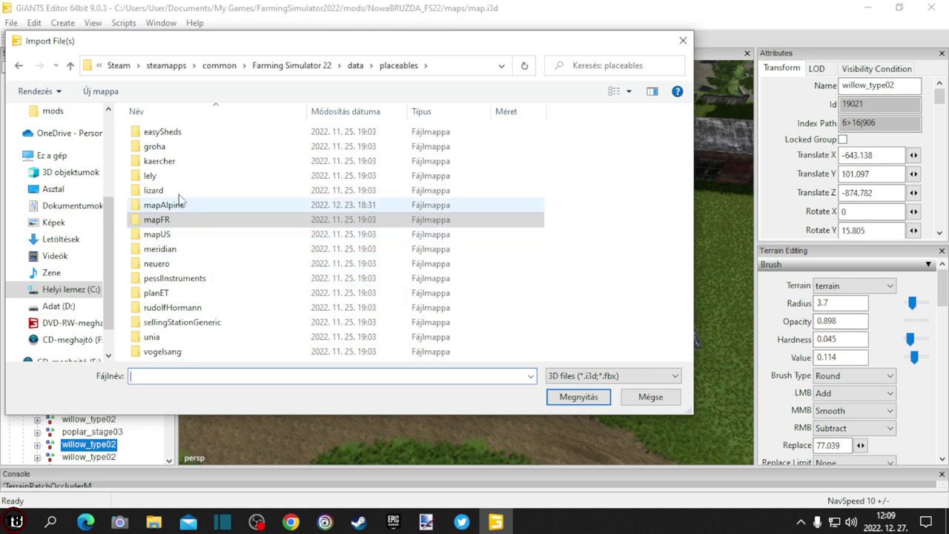
double_click(222, 190)
scroll(239, 216, "down", 4)
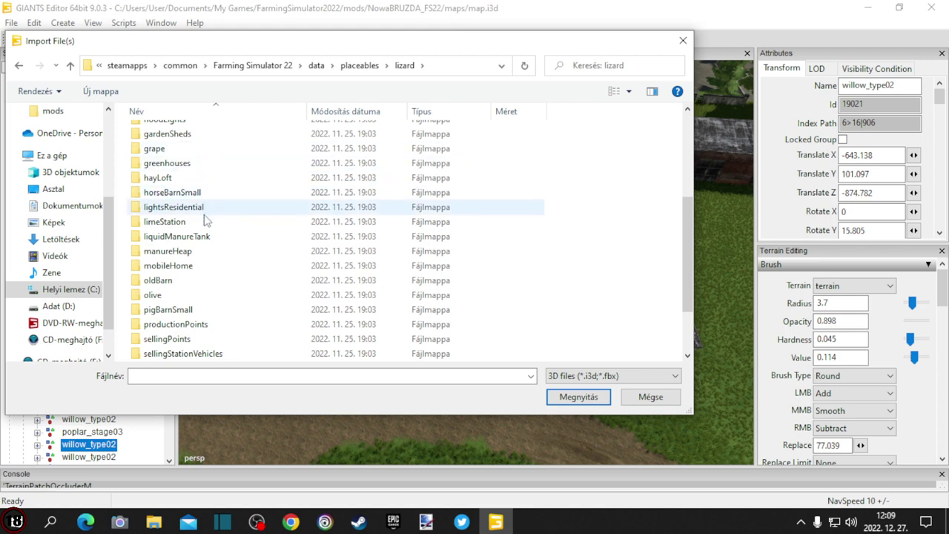
Import the pigBarnSmall i3d file from the pigBarnSmall folder and place it on the dirt yard at about X -528.4, Z -927.6.
scroll(206, 220, "up", 2)
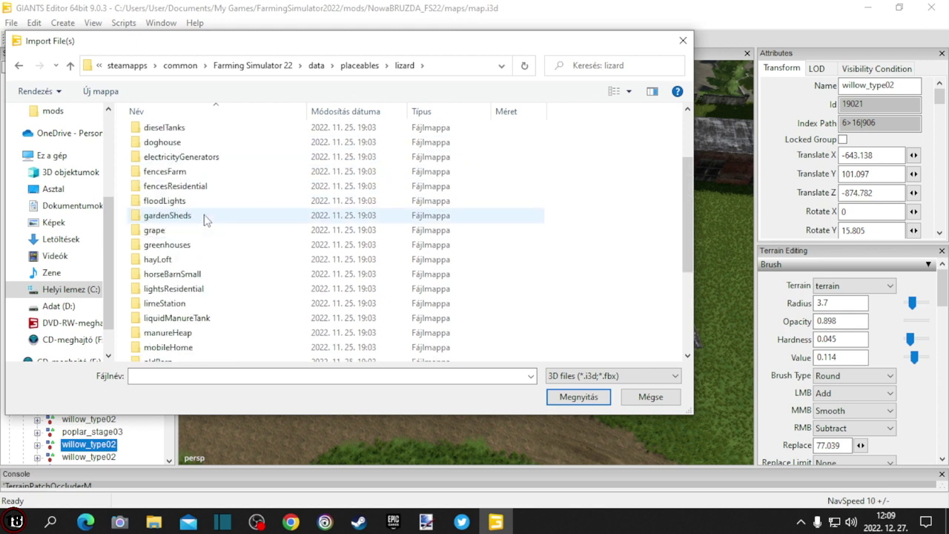
scroll(204, 215, "up", 2)
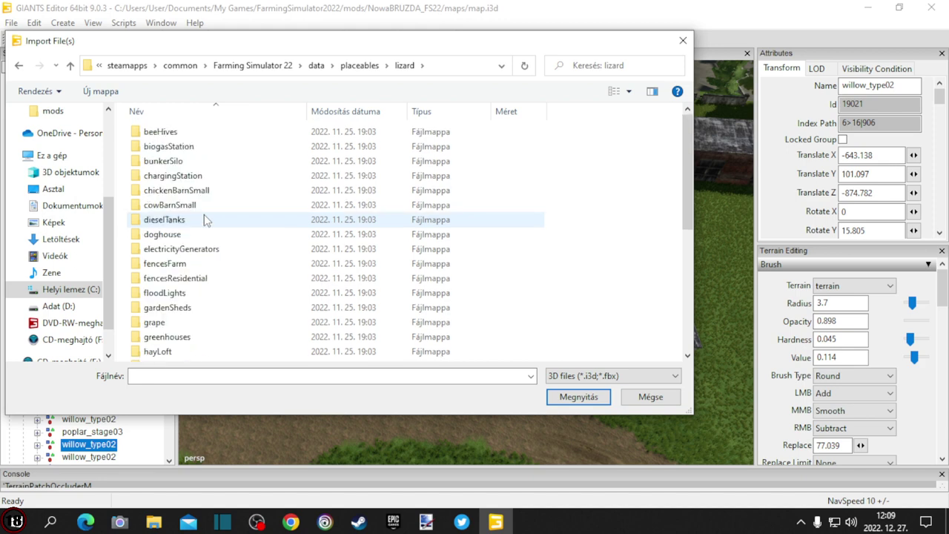
scroll(205, 220, "down", 3)
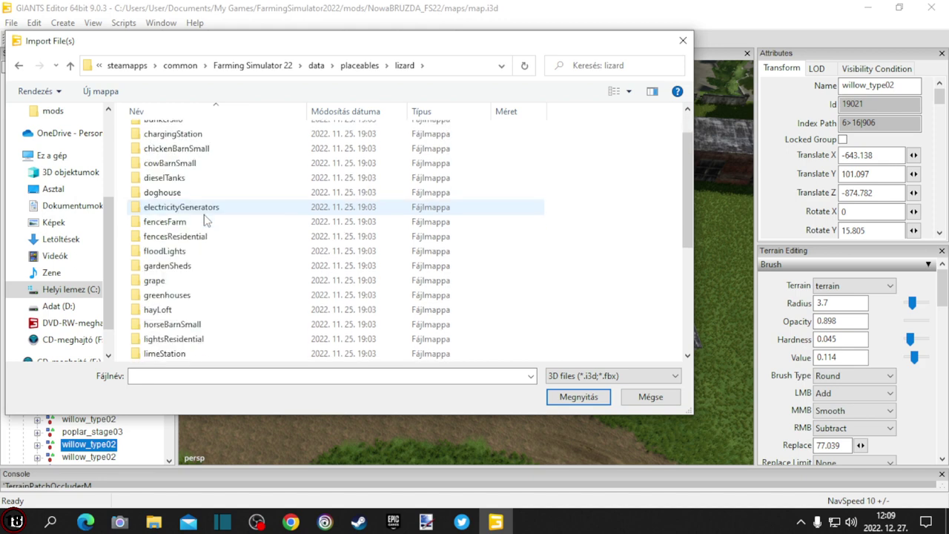
scroll(204, 221, "down", 1)
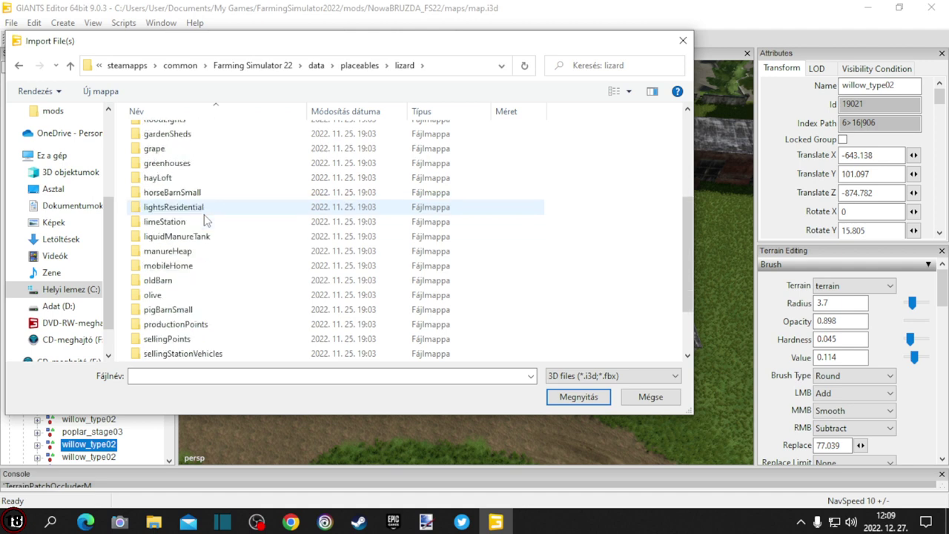
double_click(191, 309)
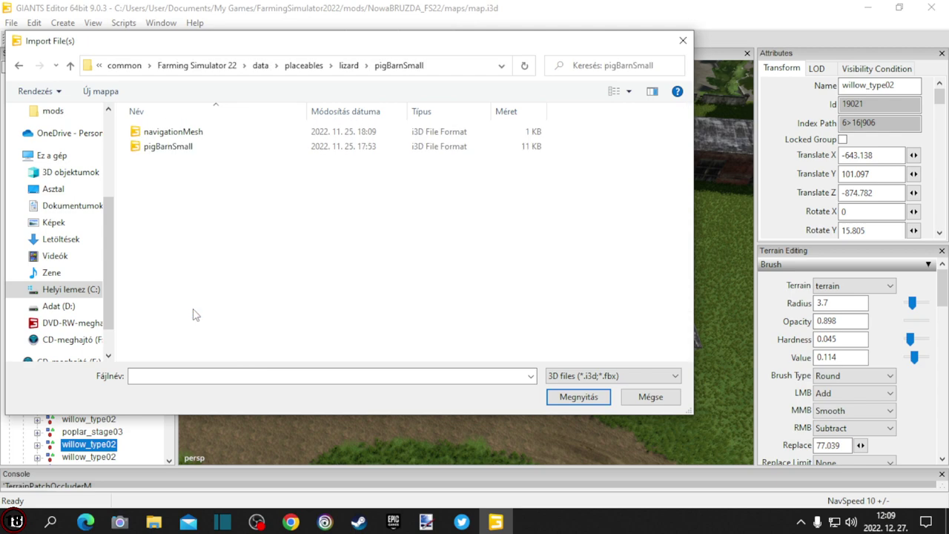
double_click(169, 147)
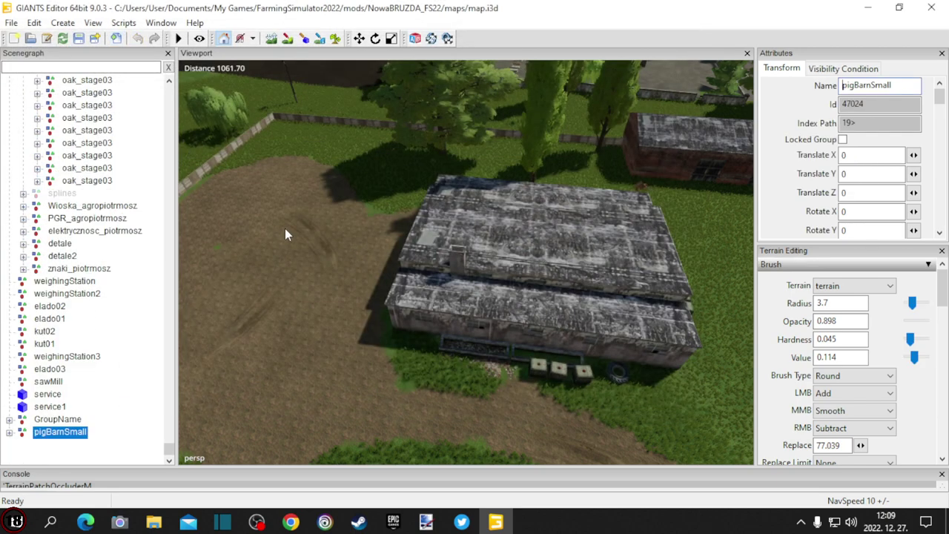
left_click_drag(306, 234, 280, 249, "alt")
scroll(264, 246, "down", 3)
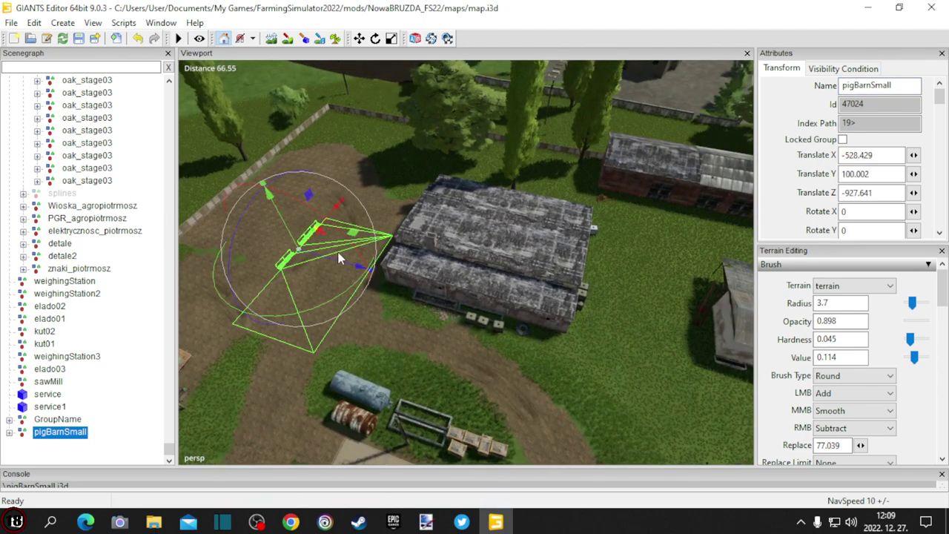
Examine the farmyard around the long barns, the open lean-to shed and the grass area between the buildings.
middle_click_drag(379, 261, 178, 272)
left_click_drag(177, 266, 167, 264, "alt")
left_click_drag(474, 260, 324, 258, "alt")
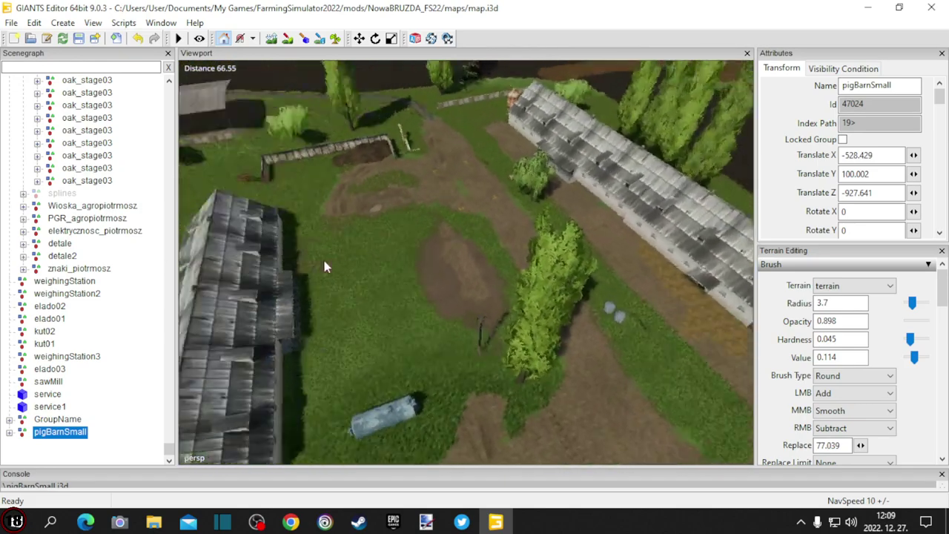
left_click_drag(593, 259, 379, 258, "alt")
middle_click_drag(378, 263, 644, 194)
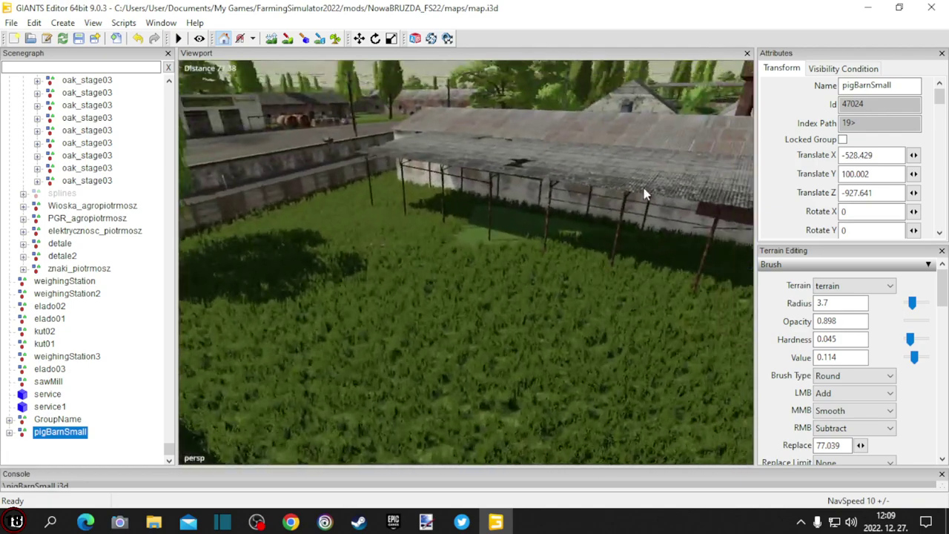
middle_click_drag(414, 304, 171, 257)
left_click_drag(171, 257, 2, 324, "alt")
left_click_drag(474, 318, 269, 318, "alt")
middle_click_drag(269, 318, 416, 313)
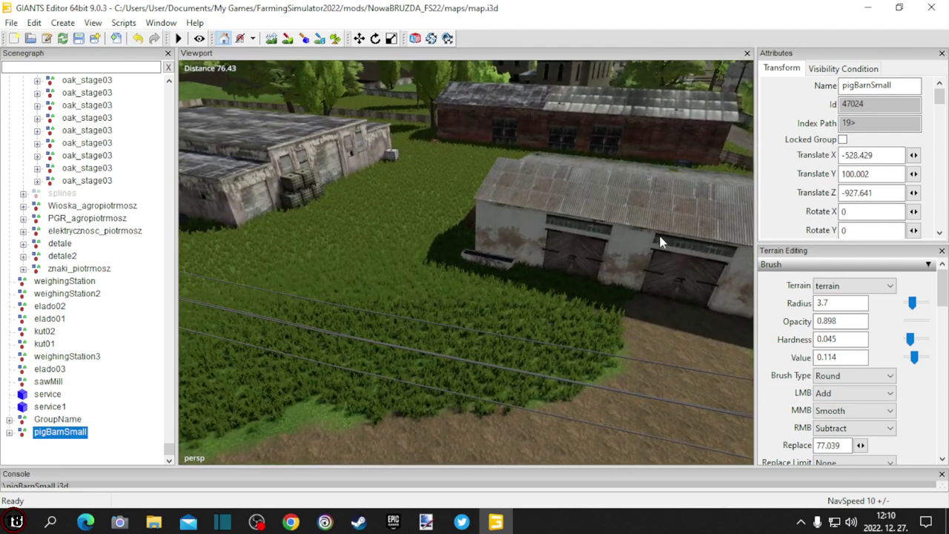
Try to rotate the white barn with the wooden gates, and undo the rotation.
left_click_drag(541, 264, 549, 321, "alt")
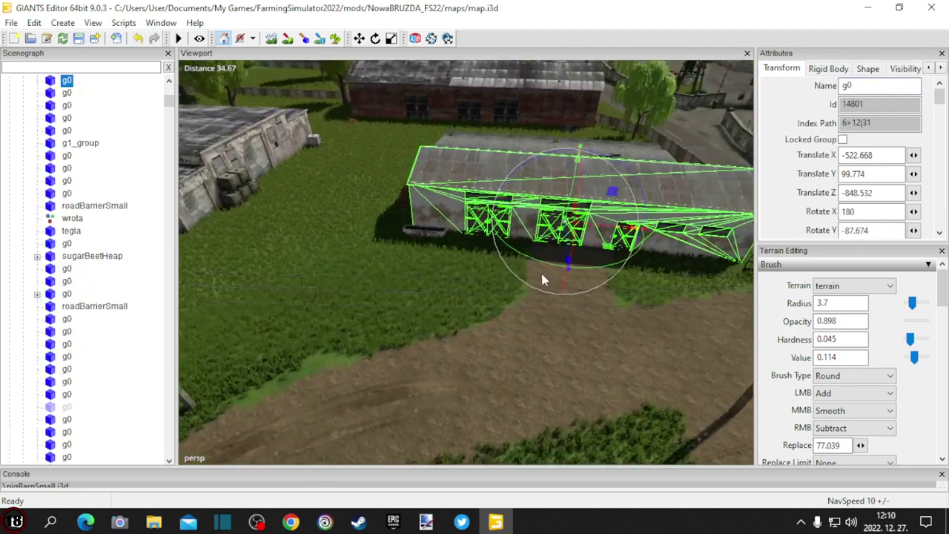
mouse_move(540, 269)
left_mouse_down()
mouse_move(637, 271)
mouse_move(555, 264)
left_mouse_up()
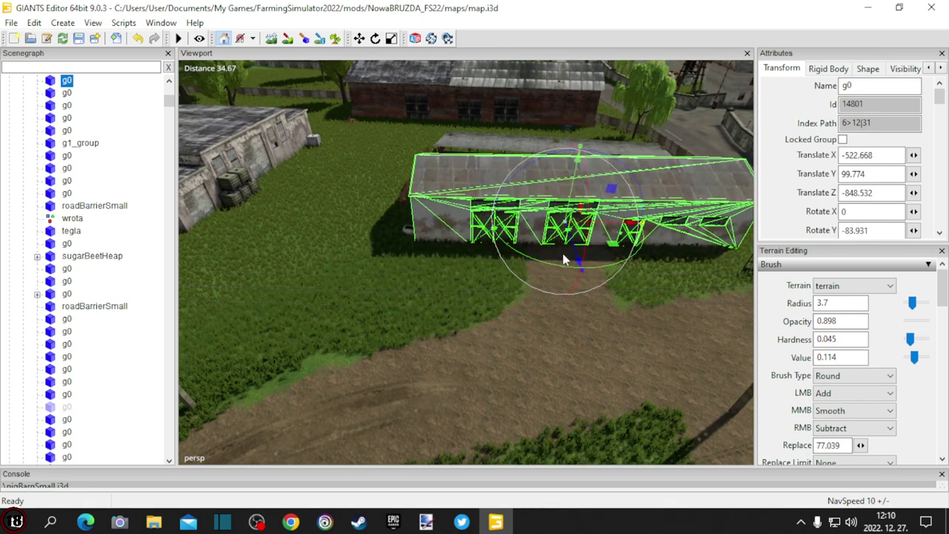
left_click(145, 41)
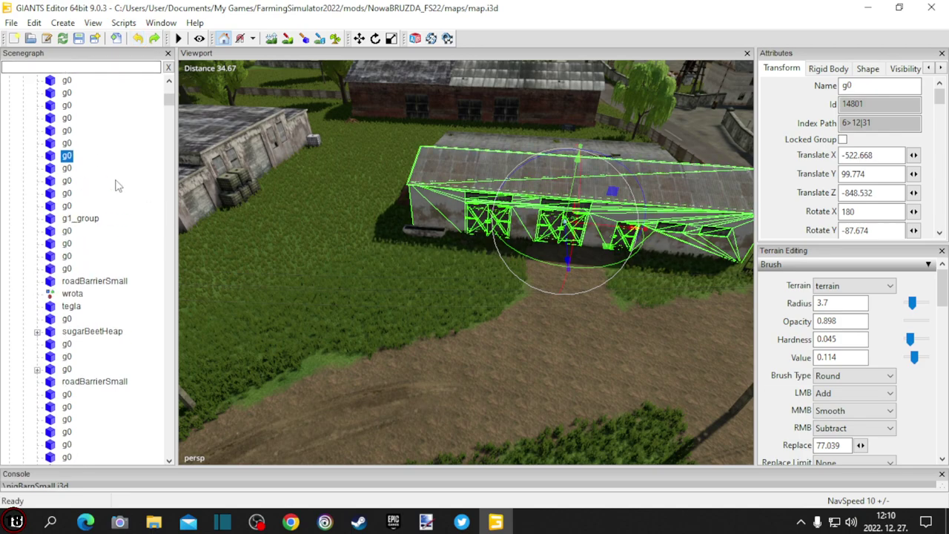
Select the open lean-to shed together with the white barn and combine both into one group.
left_click_drag(265, 211, 585, 226, "alt")
middle_click_drag(586, 233, 592, 229)
middle_click_drag(474, 250, 558, 246)
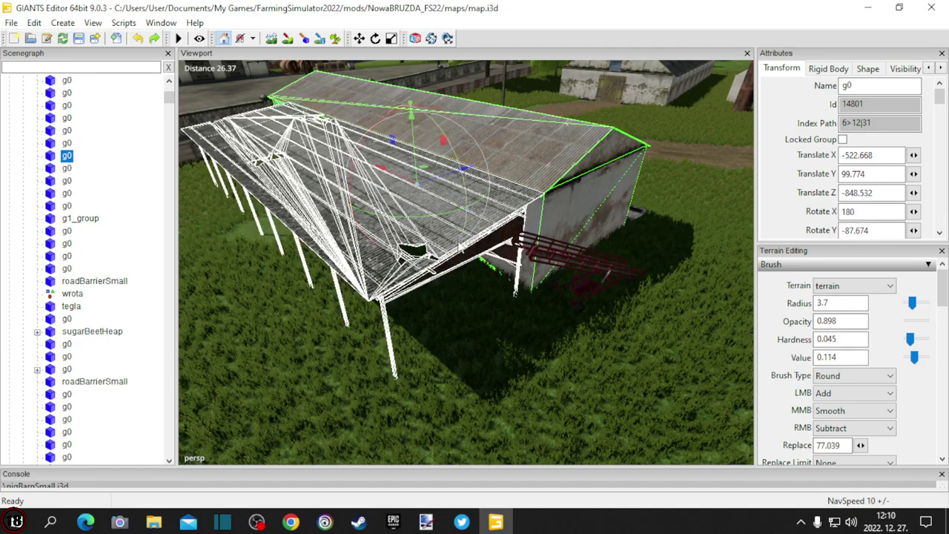
left_click_drag(553, 255, 526, 237, "alt")
middle_click_drag(528, 240, 602, 258)
left_click_drag(602, 258, 467, 240, "alt")
scroll(262, 282, "down", 5)
scroll(485, 277, "down", 3)
scroll(457, 303, "down", 2)
left_click_drag(370, 349, 303, 394, "alt")
scroll(347, 375, "up", 3)
scroll(347, 374, "down", 3)
middle_click_drag(304, 400, 550, 335)
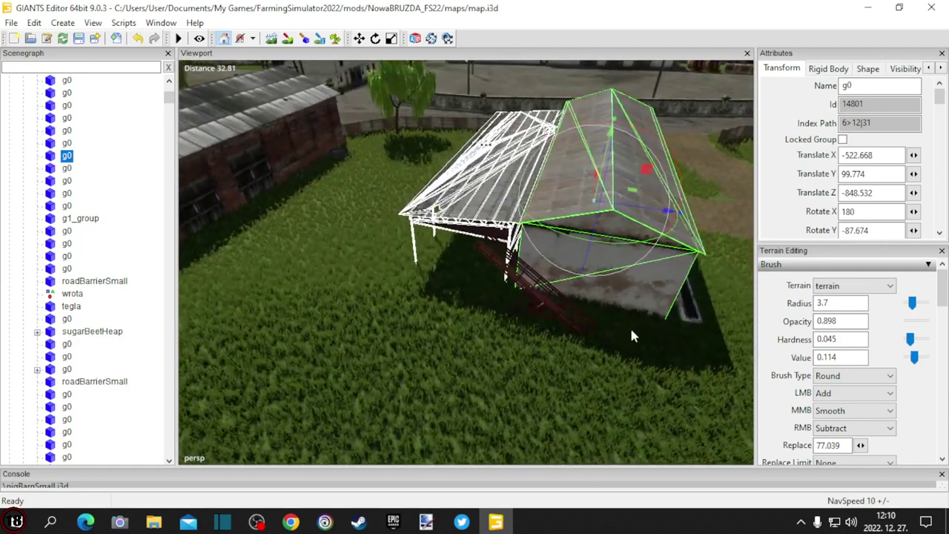
middle_click_drag(486, 352, 535, 343)
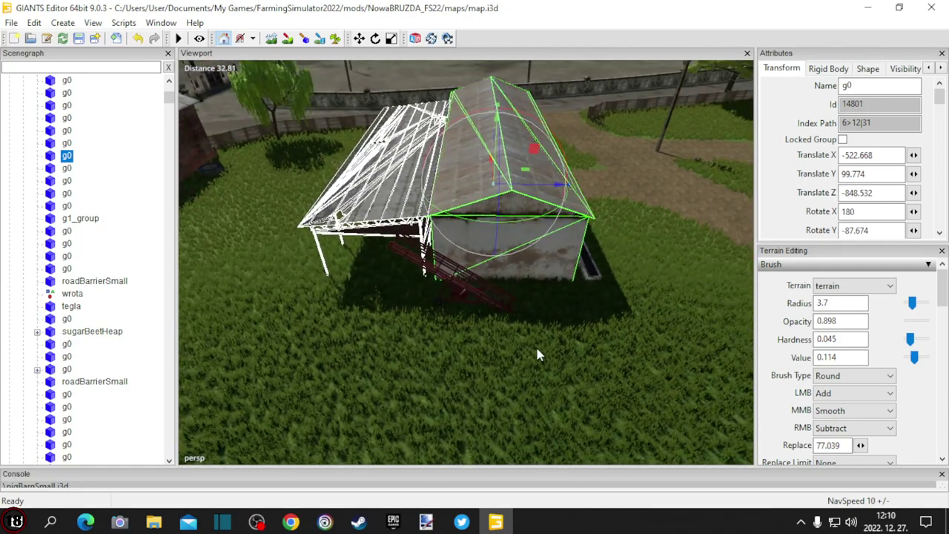
key("ctrl+g")
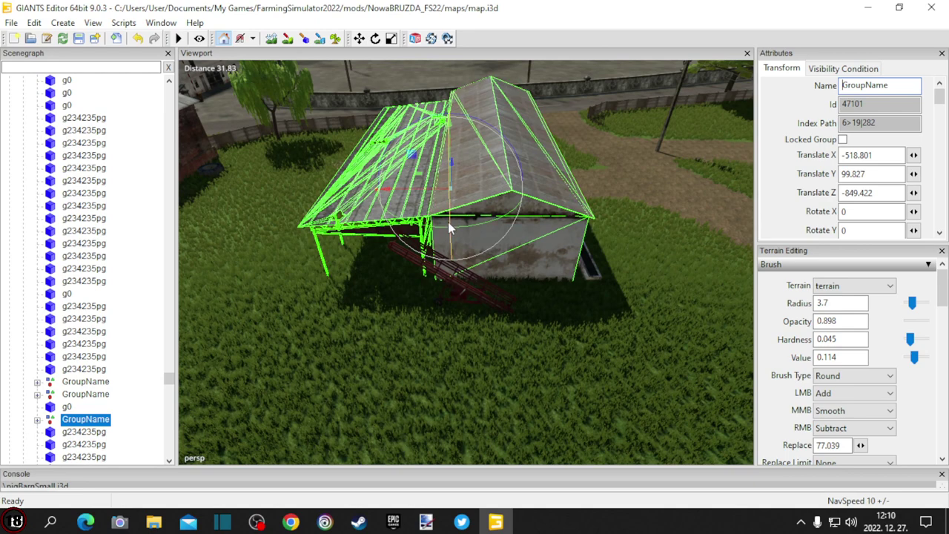
Turn the barn group around to Rotate X -180 and Rotate Y about -1.7, and shift it to about Z -860.8.
left_click_drag(438, 226, 625, 68)
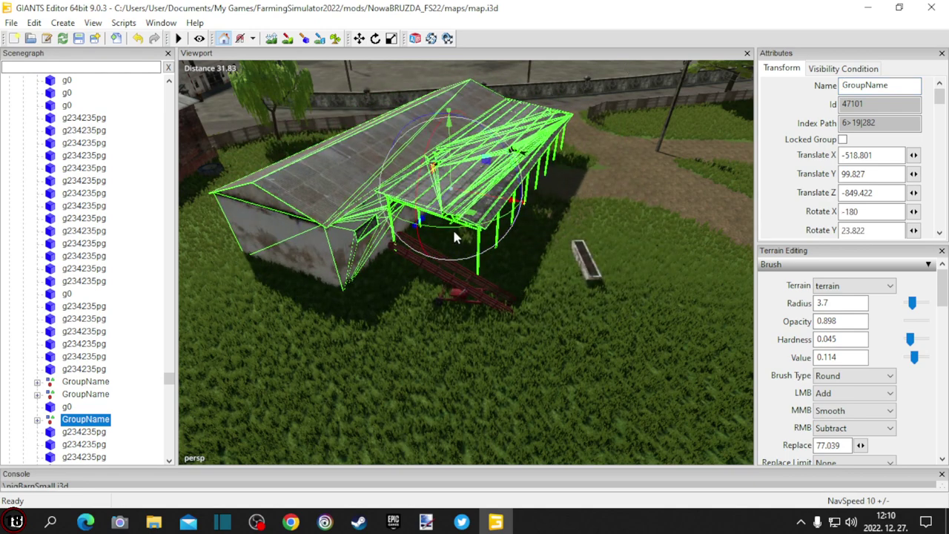
left_click_drag(455, 234, 483, 221)
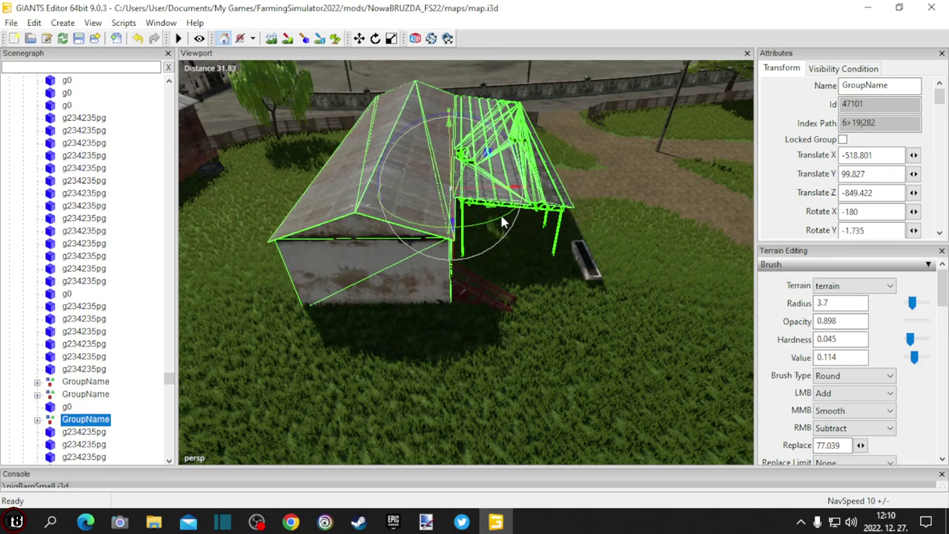
left_click_drag(615, 202, 317, 213, "alt")
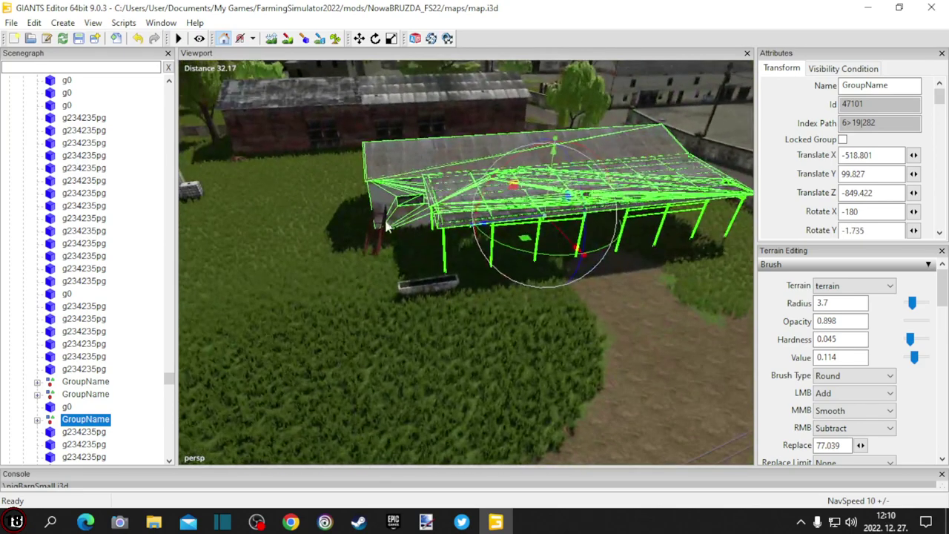
left_click_drag(437, 228, 278, 228)
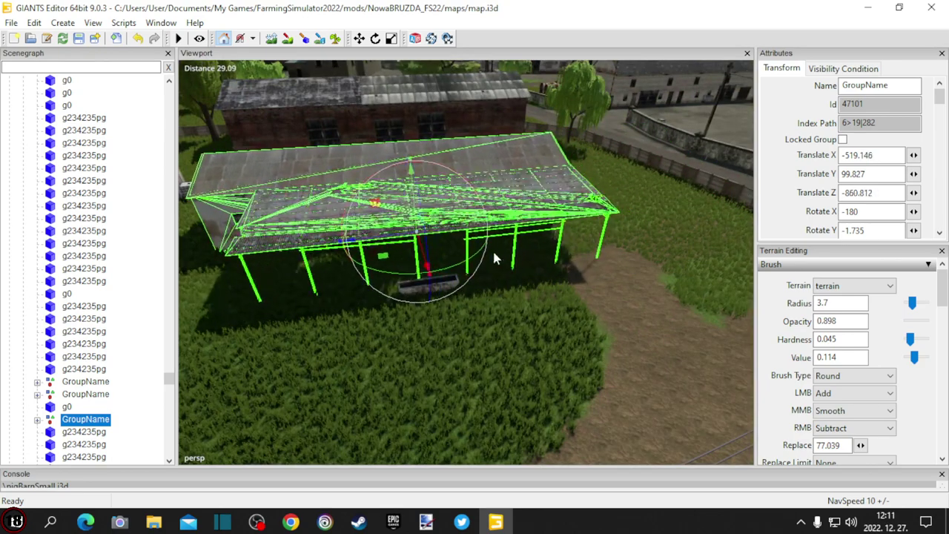
Slide the barn group along its length to about X -519.0, Z -855.6.
mouse_move(492, 248)
middle_mouse_down()
mouse_move(365, 251)
mouse_move(487, 258)
middle_mouse_up()
scroll(487, 258, "up", 2)
left_click_drag(487, 258, 382, 246, "alt")
scroll(382, 247, "up", 1)
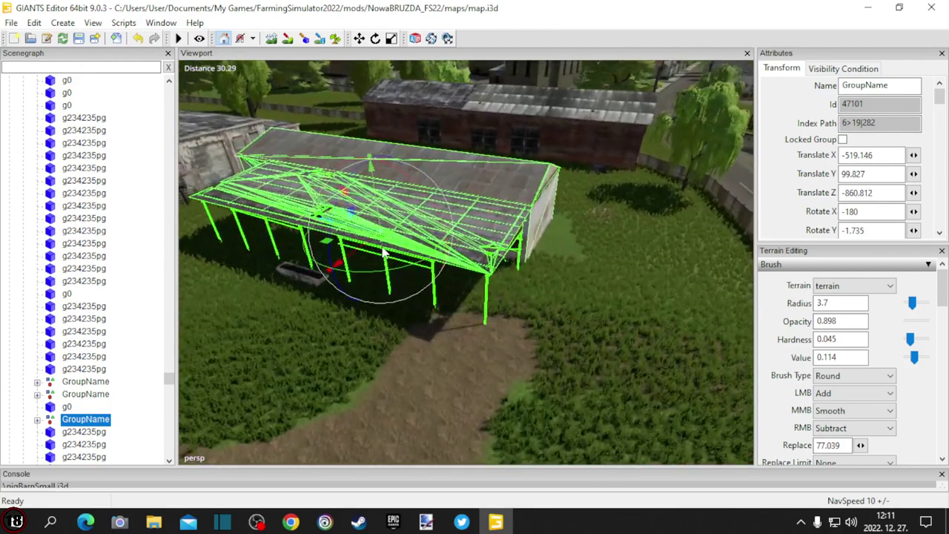
middle_click_drag(384, 252, 413, 241)
left_click_drag(399, 233, 498, 248)
middle_click_drag(498, 248, 619, 237)
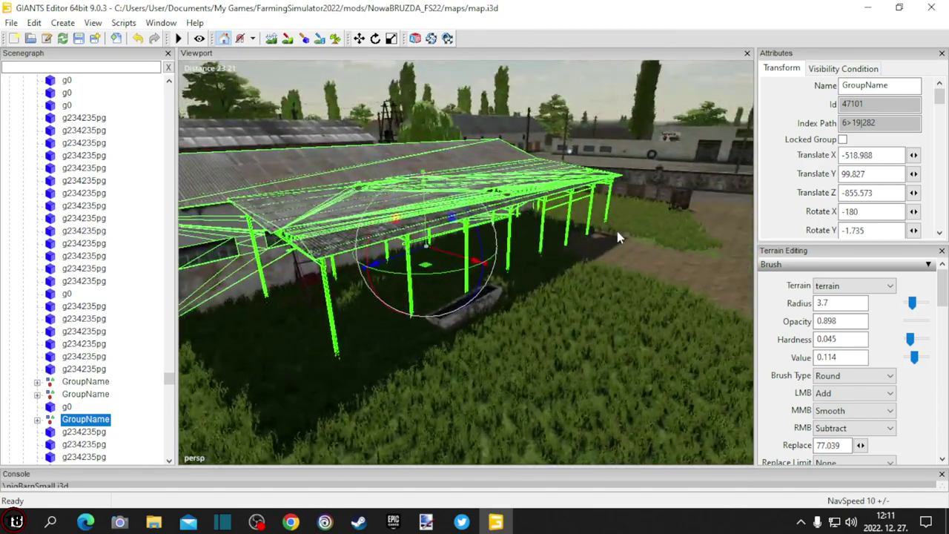
Move the debrisStone pile from beside the barn's corner onto the grass in front of its gable end.
left_click_drag(617, 231, 230, 277, "alt")
scroll(207, 281, "down", 3)
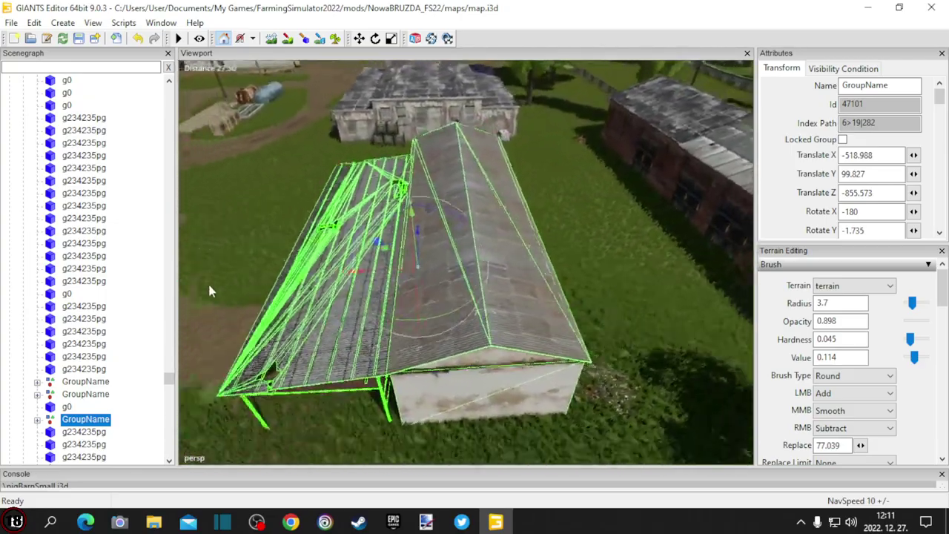
left_click(527, 341)
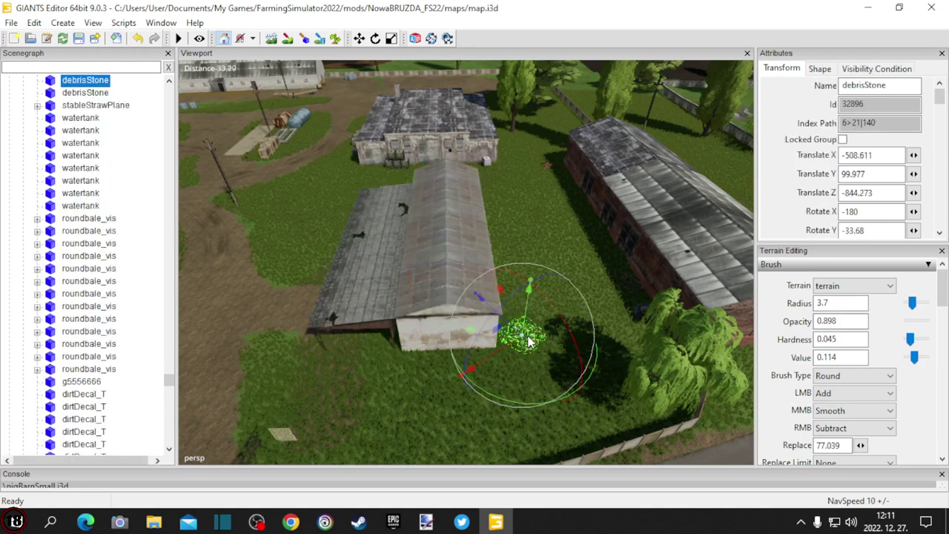
right_click(382, 394)
left_click_drag(494, 360, 380, 425)
left_click(422, 403)
Select the group containing the barn and lean-to and move it sideways towards the red brick building, to about X -512.4, Z -855.8.
left_click(411, 303)
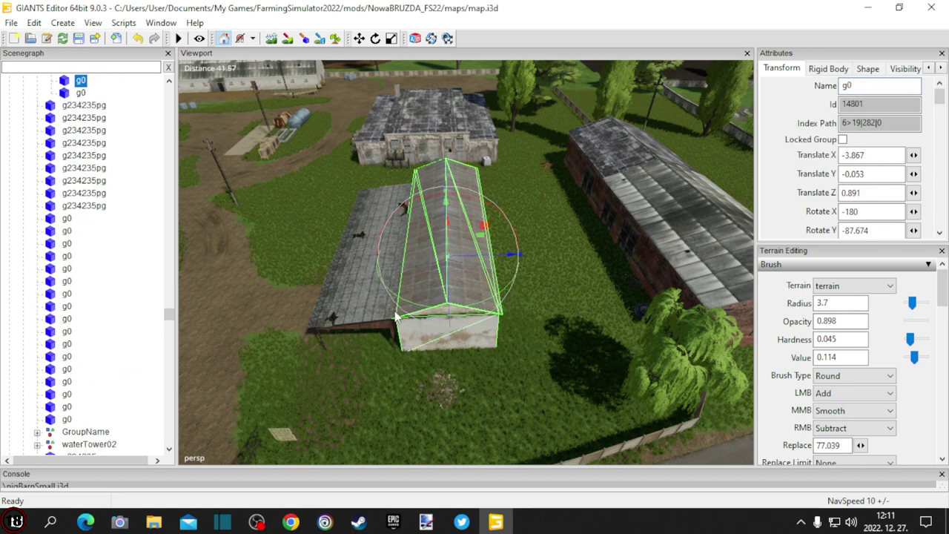
scroll(106, 240, "up", 2)
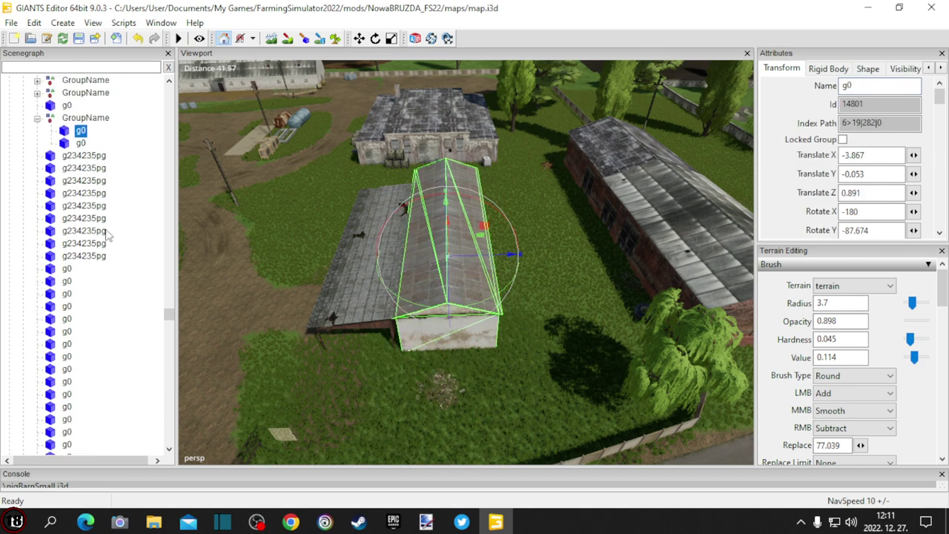
left_click(86, 117)
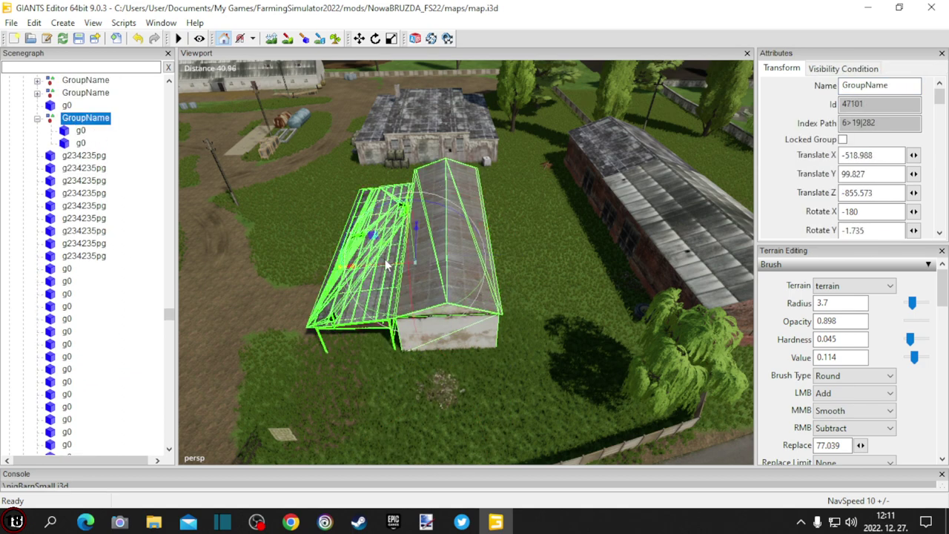
left_click_drag(384, 271, 468, 261)
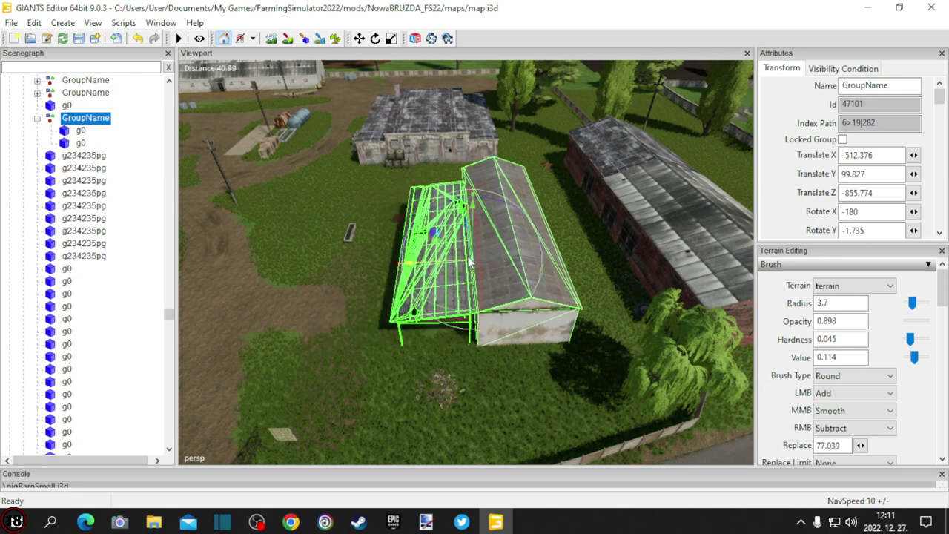
scroll(464, 261, "up", 3)
left_click_drag(326, 271, 556, 271, "alt")
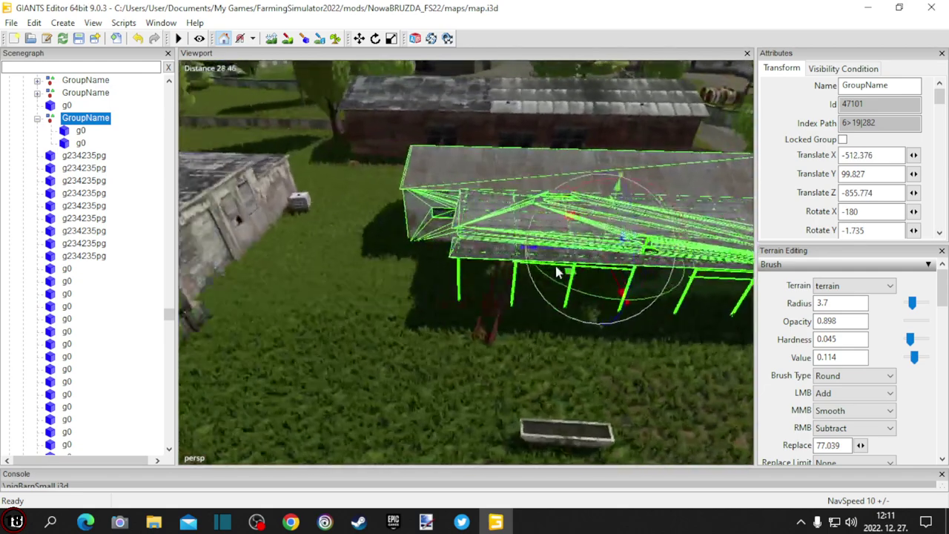
Move the conveyor from the lean-to to the grass behind the round bales, at about X -567.3, Z -866.2, and rotate it to Rotate Y about 83.7.
right_click_drag(440, 268, 545, 275)
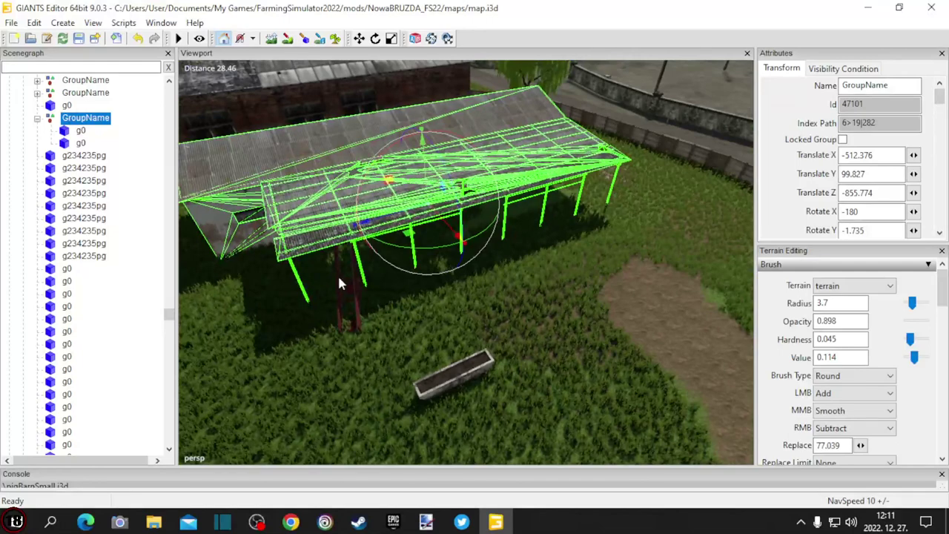
left_click(341, 278)
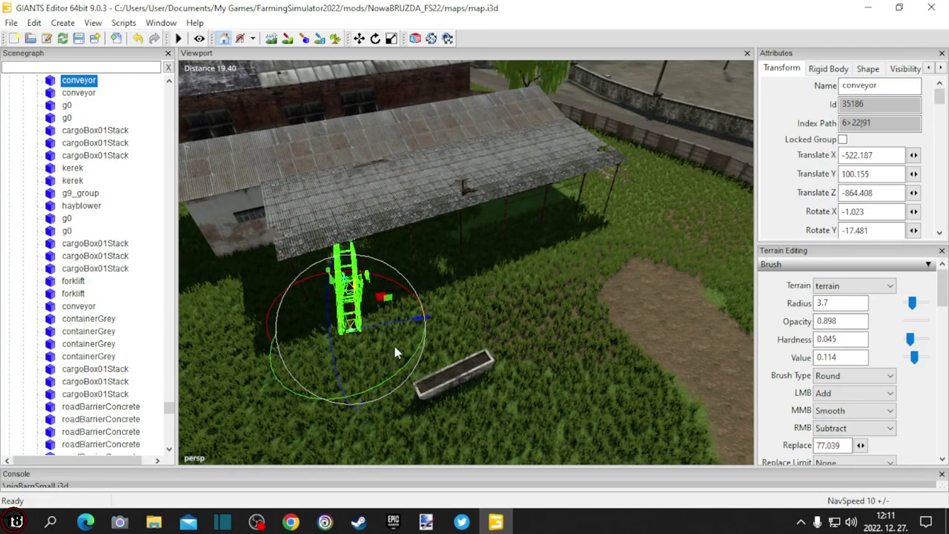
left_click(386, 320)
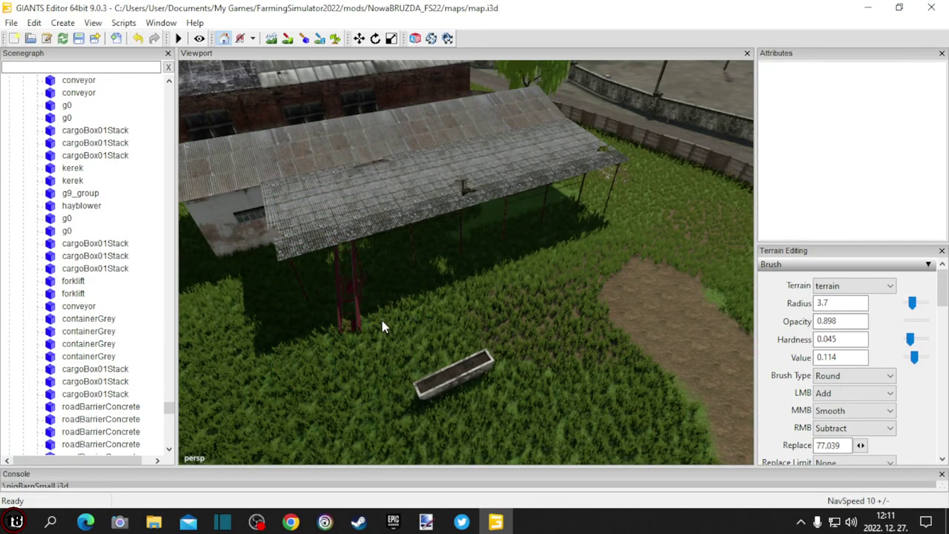
left_click(341, 305)
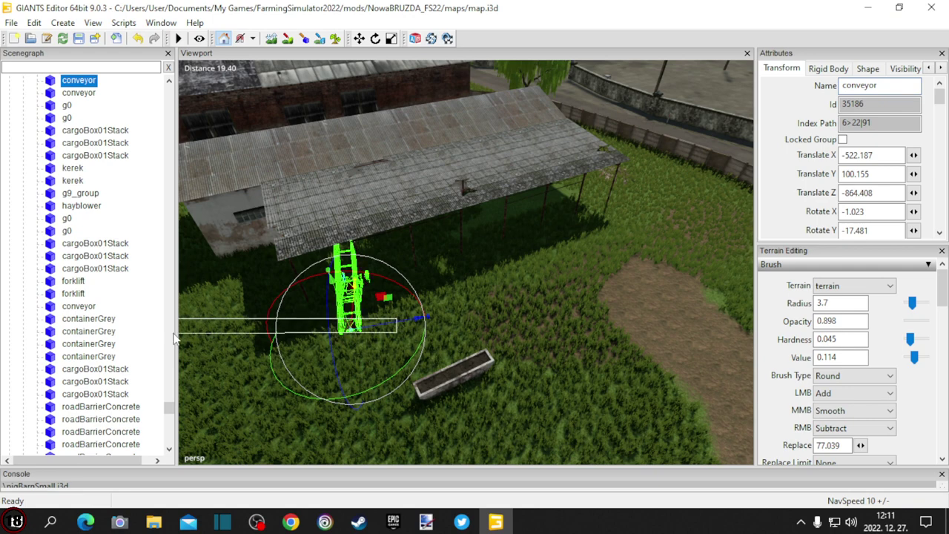
left_click_drag(418, 324, 249, 348)
scroll(498, 315, "down", 3)
left_click_drag(498, 315, 180, 344, "alt")
left_click_drag(400, 341, 223, 302, "alt")
right_click_drag(224, 307, 394, 286)
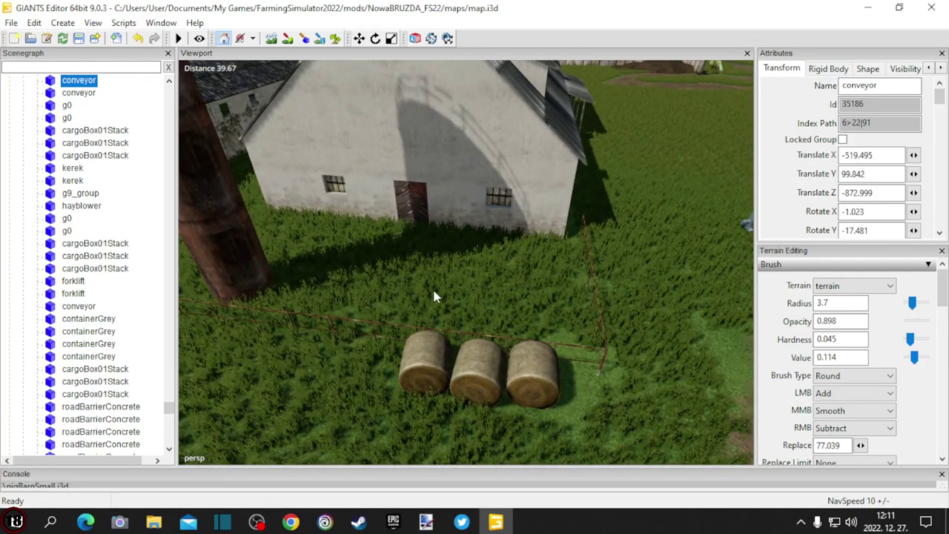
key("ctrl+b")
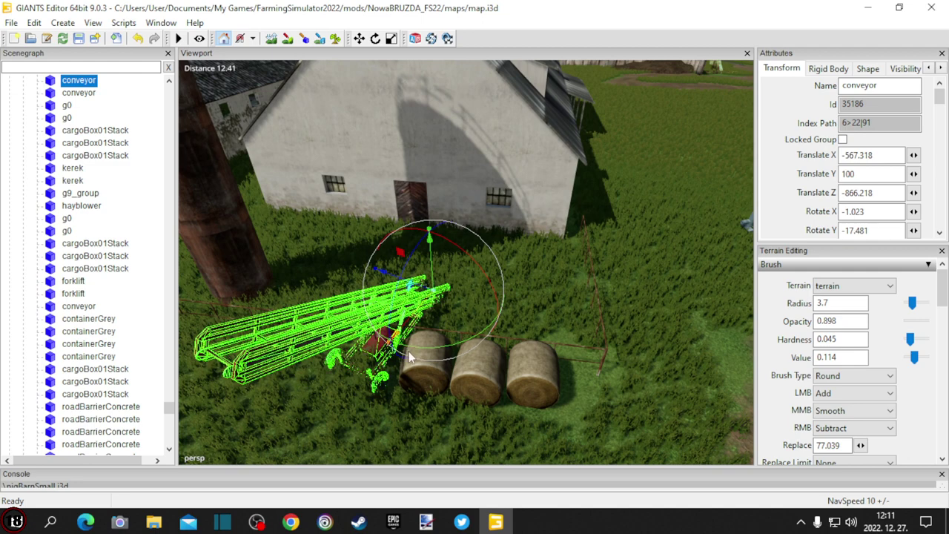
left_click_drag(419, 353, 524, 294)
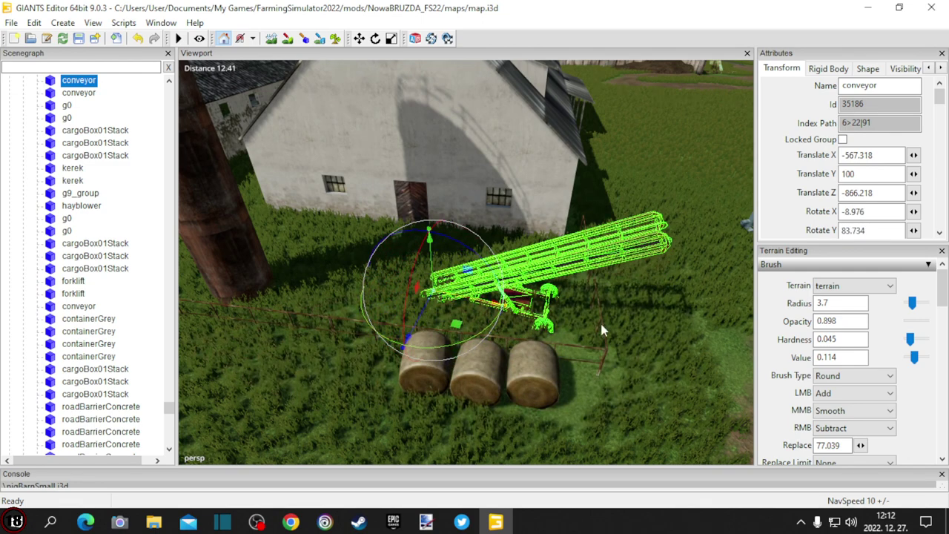
Move the trough from the open grass to the corner of the flat-roofed grey building, at about X -530.9, Z -884.1.
right_click_drag(603, 331, 215, 346)
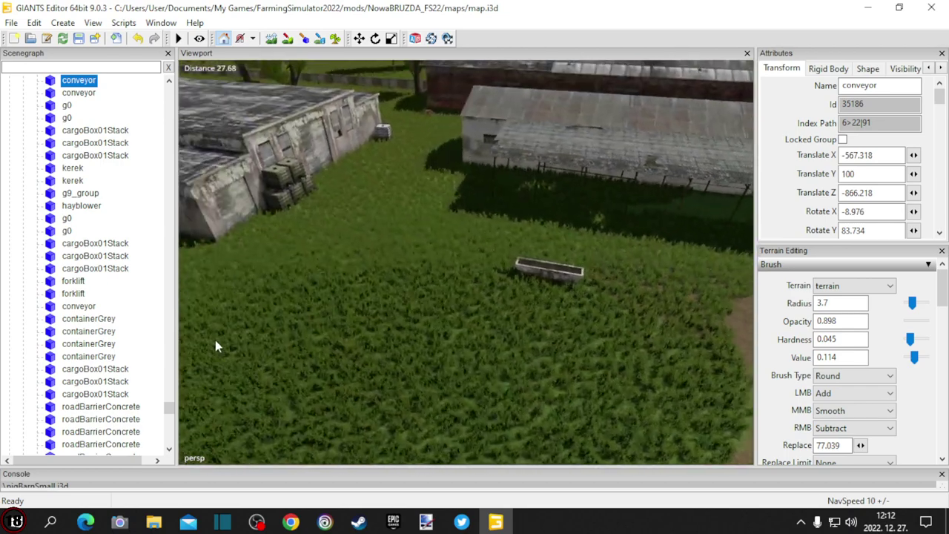
left_click(547, 269)
left_click_drag(564, 282, 162, 269)
left_click_drag(534, 308, 576, 333, "alt")
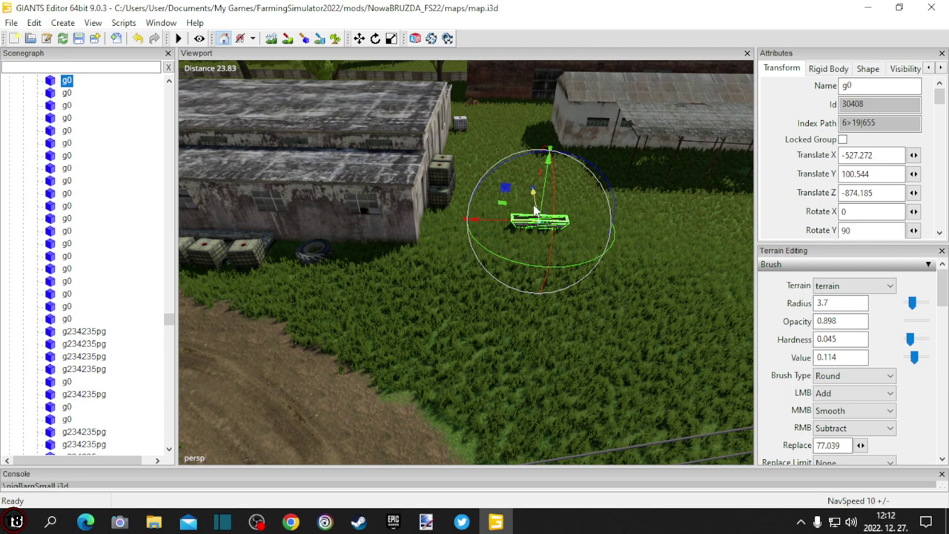
left_click_drag(534, 199, 538, 325)
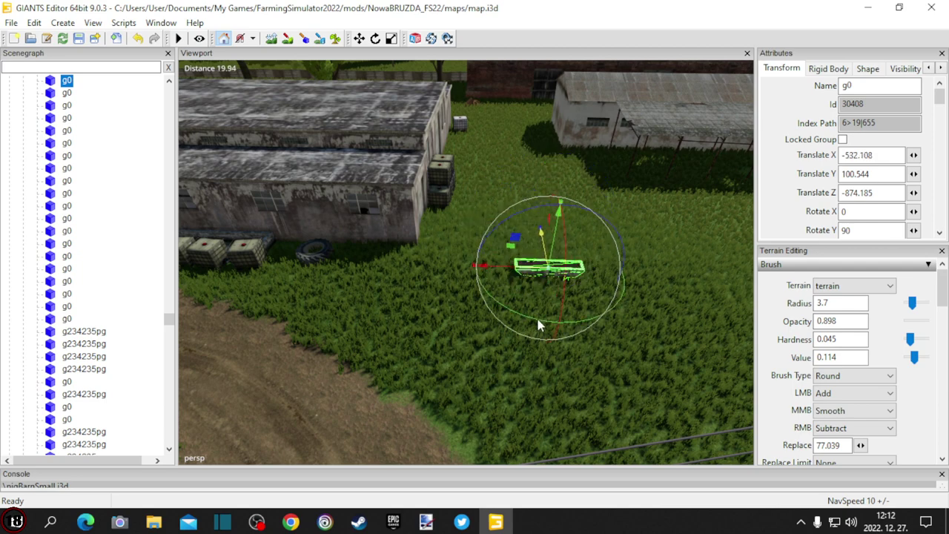
left_click_drag(482, 273, 240, 262)
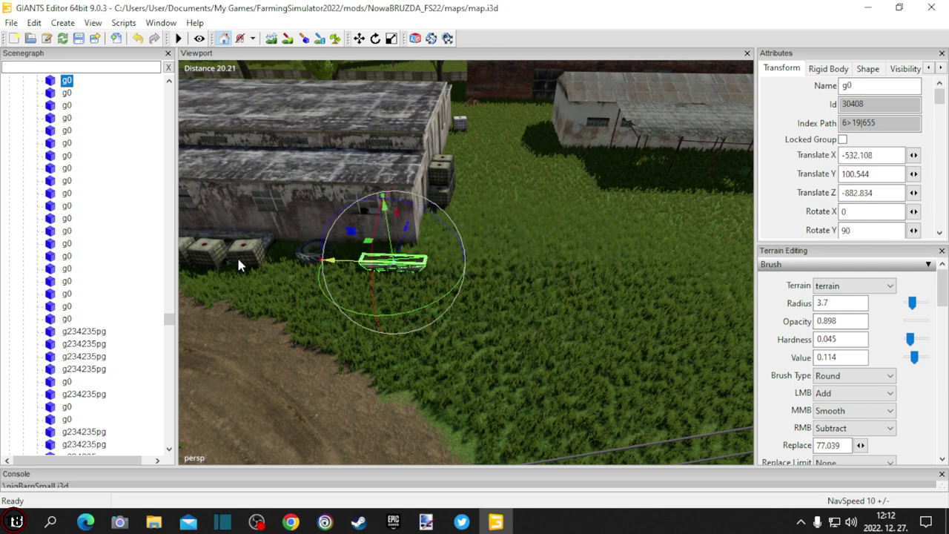
right_click_drag(521, 313, 544, 321)
left_click_drag(545, 315, 540, 315, "alt")
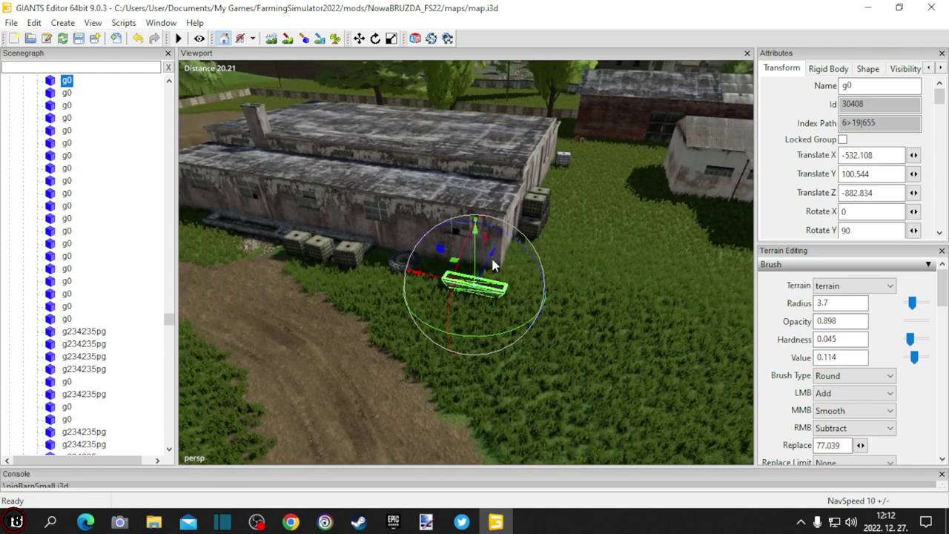
left_click_drag(490, 256, 401, 258)
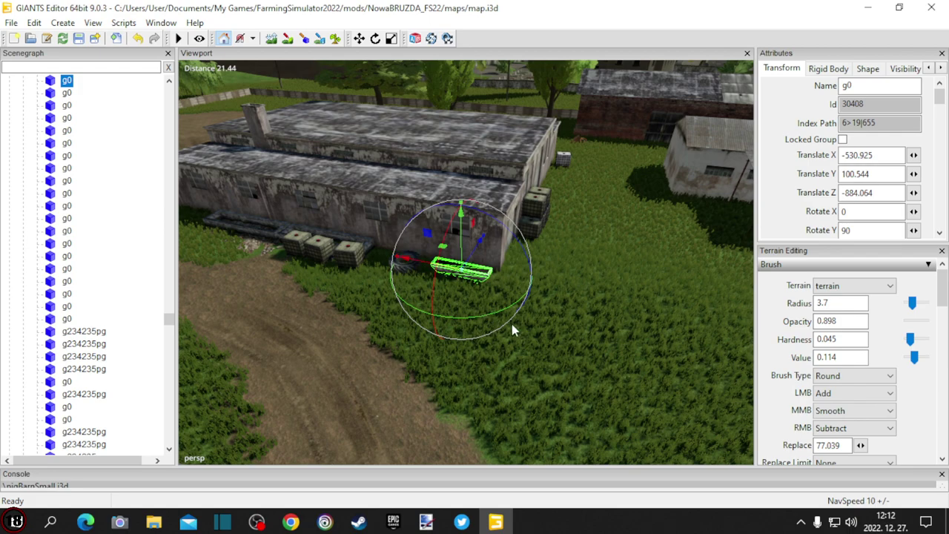
Select the group containing the barn and lean-to and rotate it slightly to Rotate Y about -4.5.
right_click_drag(512, 324, 396, 326)
left_click(576, 240)
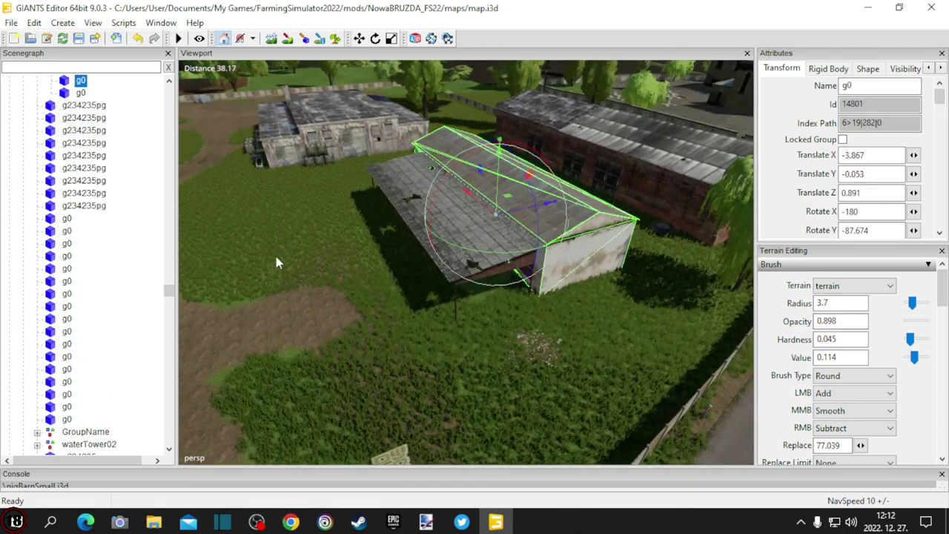
scroll(82, 156, "up", 1)
left_click(85, 119)
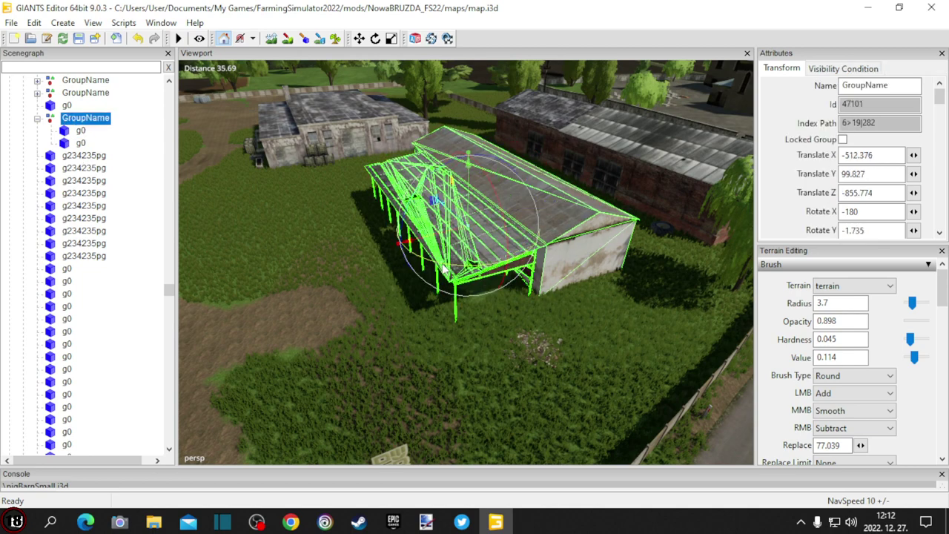
left_click_drag(443, 269, 448, 271)
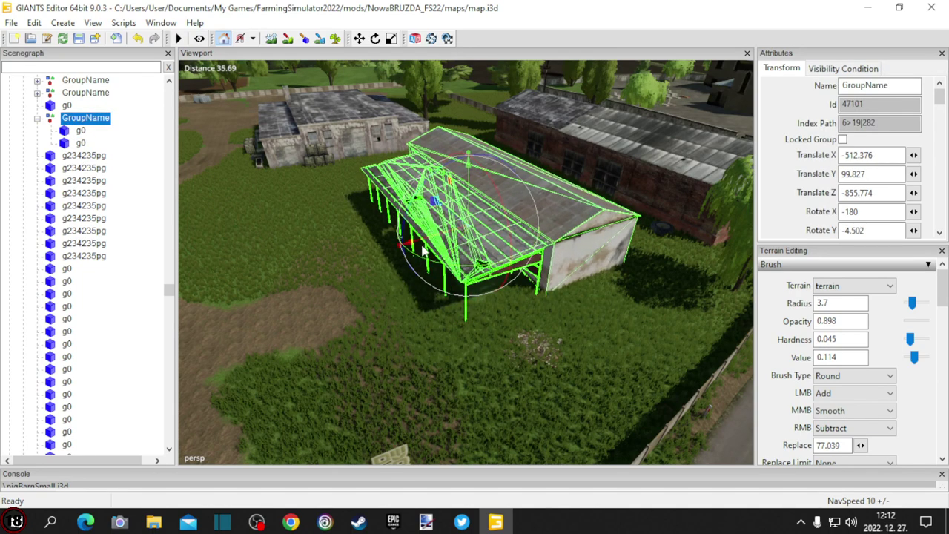
Try the barn group closer to the dirt path, then shift it towards the red brick building at about X -512.7, Z -855.7.
left_click_drag(413, 242, 400, 278)
middle_click_drag(401, 282, 310, 352)
left_click_drag(310, 347, 321, 337, "alt")
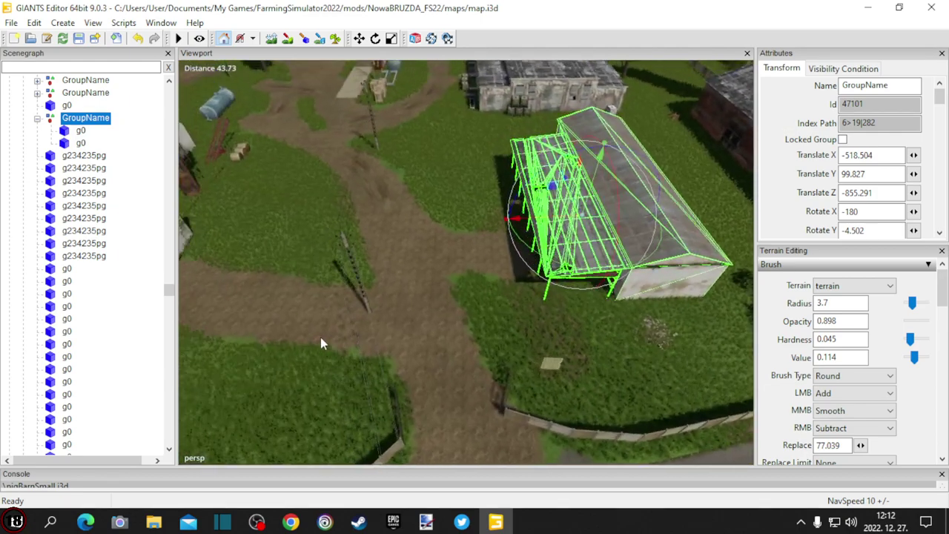
scroll(326, 335, "up", 2)
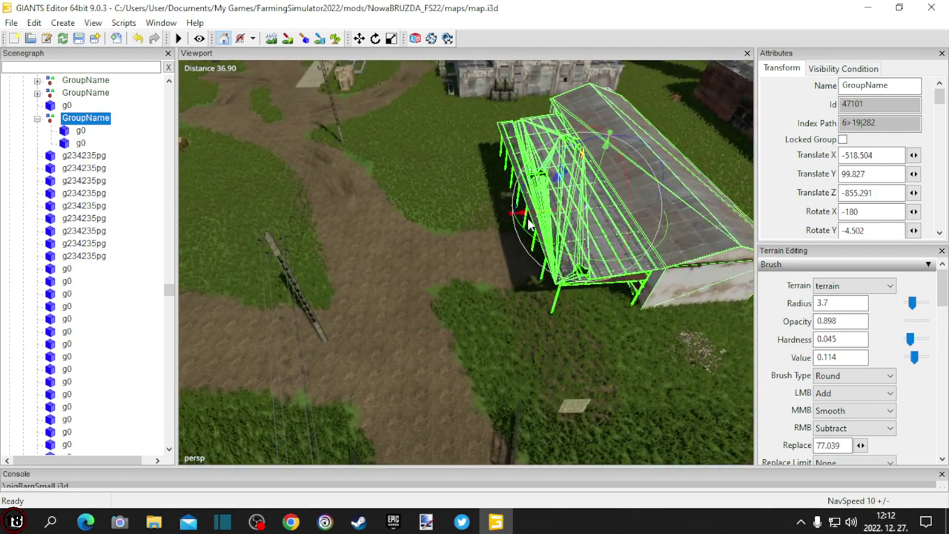
left_click_drag(528, 215, 458, 240)
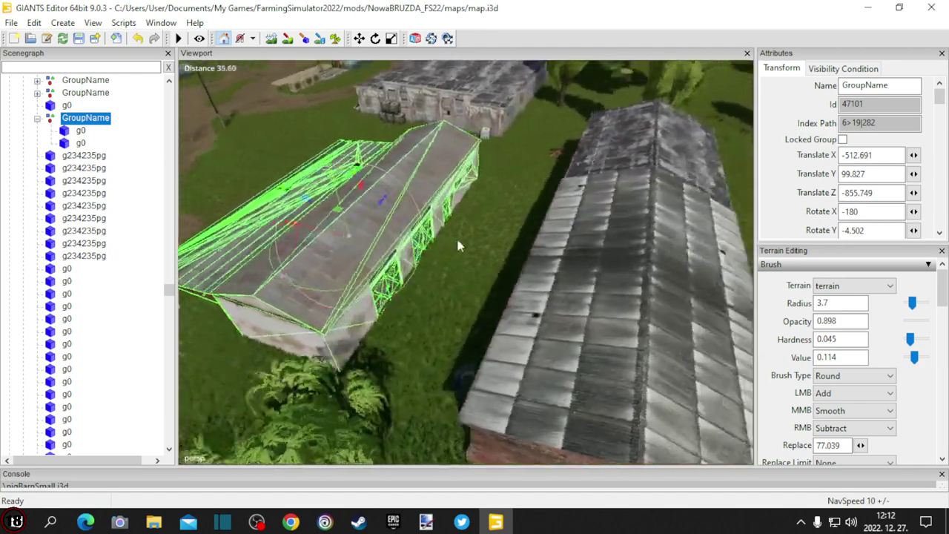
Erase the tall grass between the lean-to's posts and the barn wall with foliage painting.
middle_click_drag(457, 246, 595, 249)
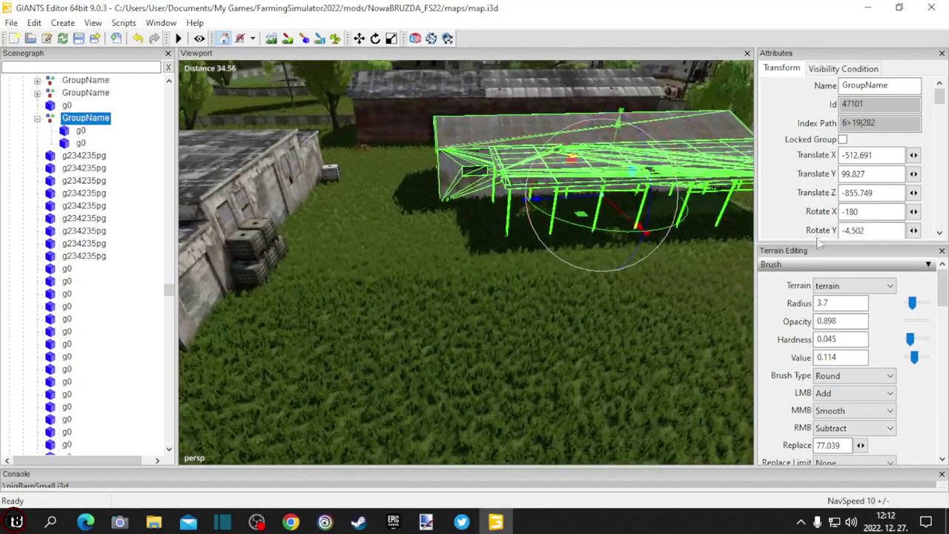
scroll(816, 226, "down", 2)
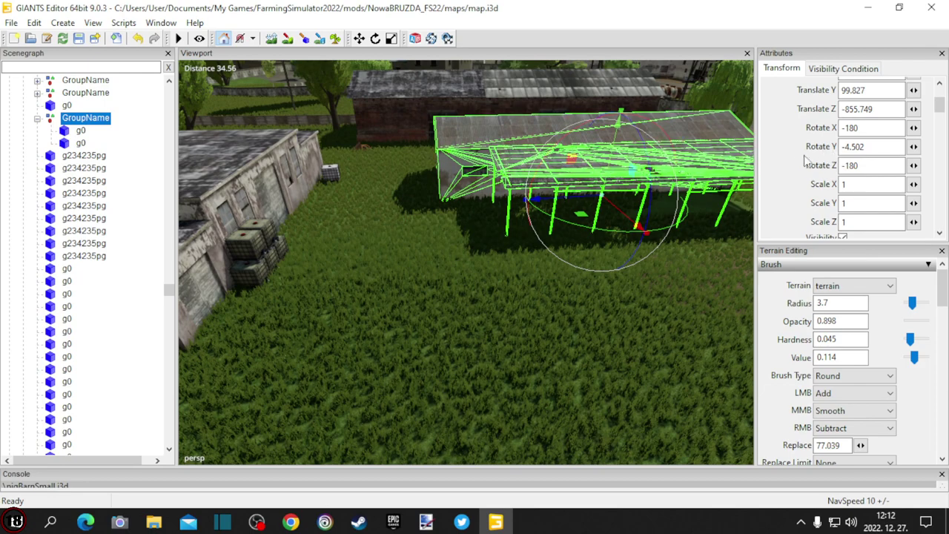
scroll(779, 175, "up", 2)
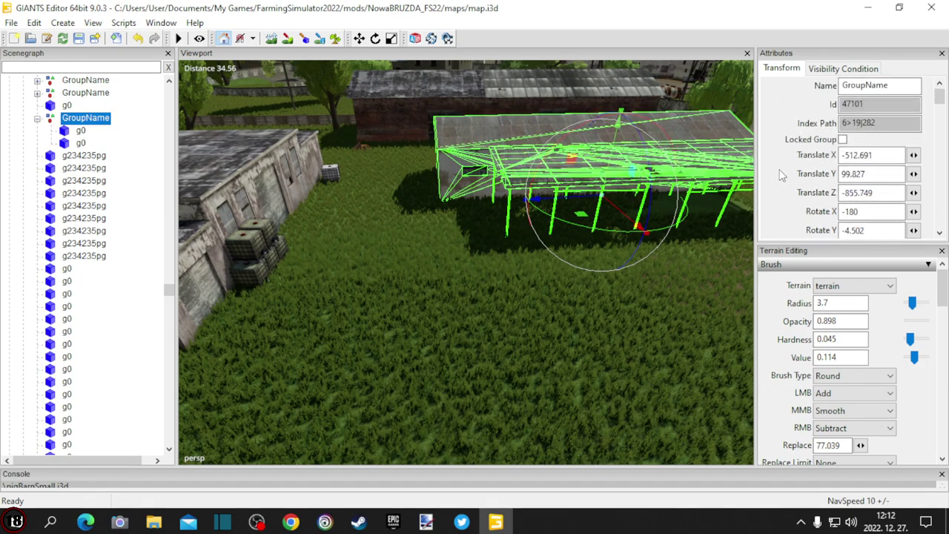
scroll(636, 242, "up", 3)
left_click_drag(685, 221, 711, 261, "alt")
scroll(636, 192, "up", 1)
middle_click_drag(711, 261, 570, 339, "alt")
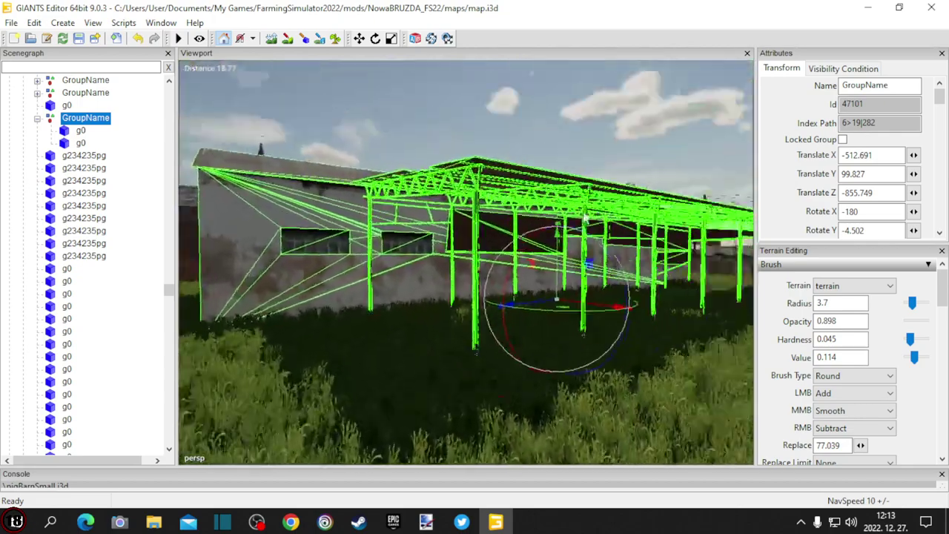
scroll(570, 339, "up", 3)
left_click_drag(570, 339, 643, 199, "alt")
right_click_drag(643, 201, 602, 270)
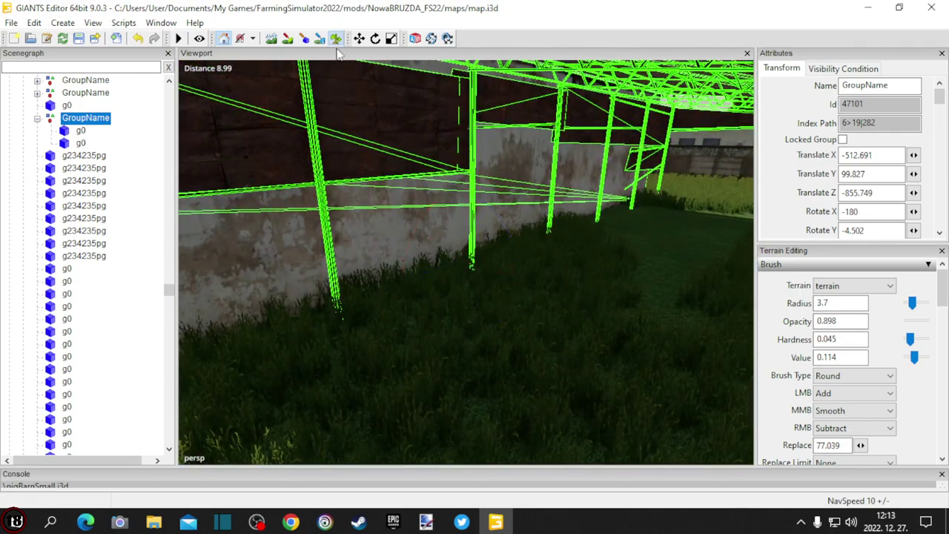
mouse_move(539, 238)
right_mouse_down()
mouse_move(437, 276)
mouse_move(300, 305)
mouse_move(561, 275)
mouse_move(584, 260)
right_mouse_up()
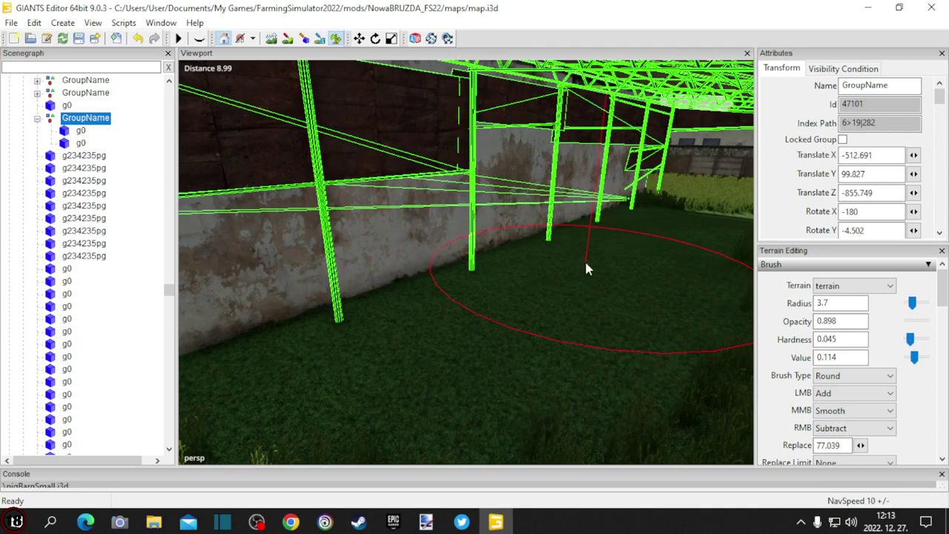
Erase the remaining tall foliage along the length of the lean-to and over the ground between it and the dirt path.
scroll(383, 106, "down", 6)
left_click_drag(383, 106, 247, 144, "alt")
left_click_drag(405, 191, 393, 219, "alt")
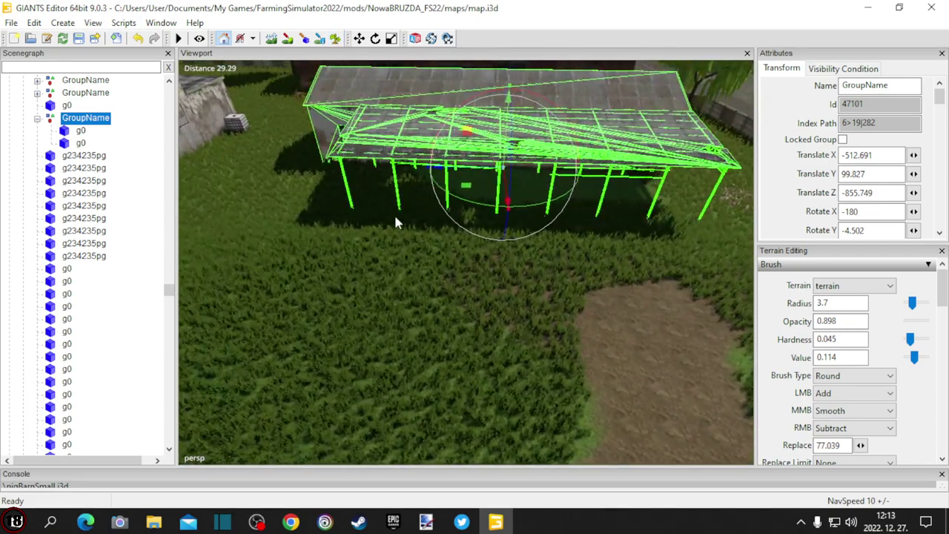
left_click(336, 38)
mouse_move(364, 108)
left_mouse_down()
mouse_move(381, 201)
mouse_move(533, 267)
mouse_move(599, 232)
left_mouse_up()
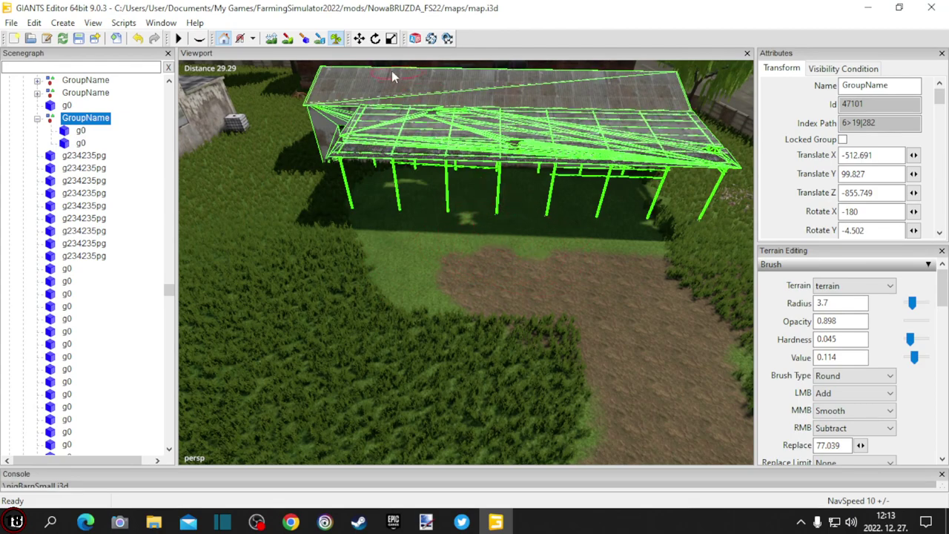
left_click(336, 39)
Raise the barn group slightly to Translate Y 99.892, judging the height at the feet of the lean-to's posts.
left_click_drag(452, 205, 444, 127, "alt")
scroll(491, 152, "up", 6)
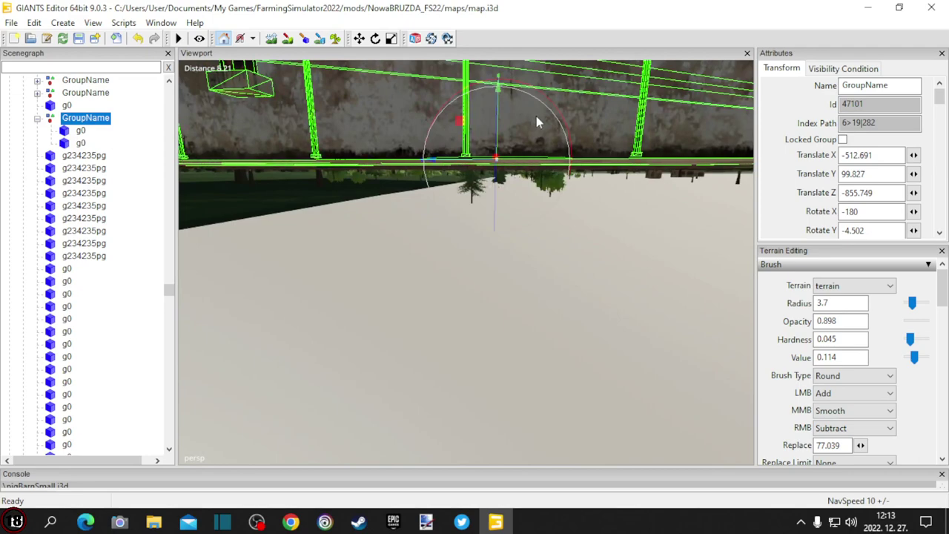
right_click_drag(536, 116, 461, 135)
scroll(457, 61, "up", 4)
scroll(456, 61, "down", 3)
scroll(455, 59, "up", 2)
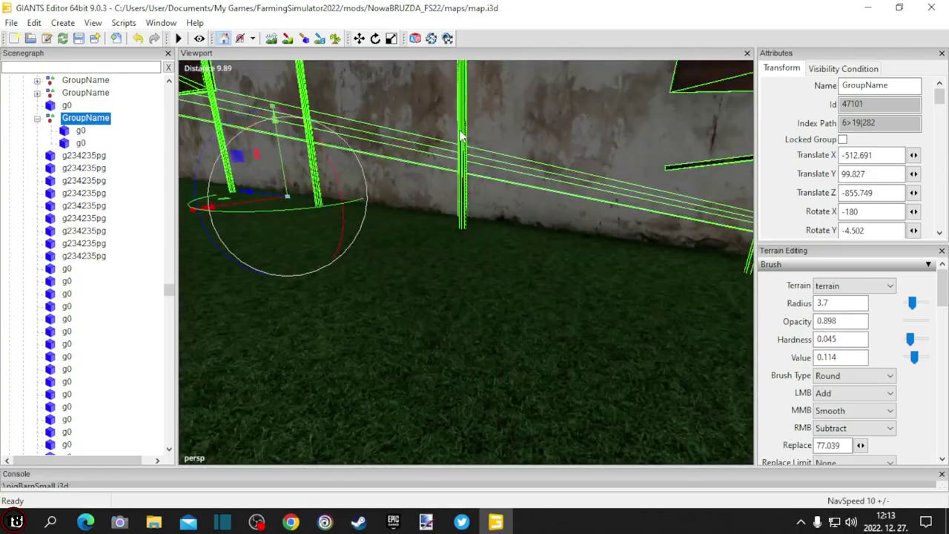
left_click_drag(460, 135, 565, 125, "alt")
right_click_drag(565, 124, 438, 122)
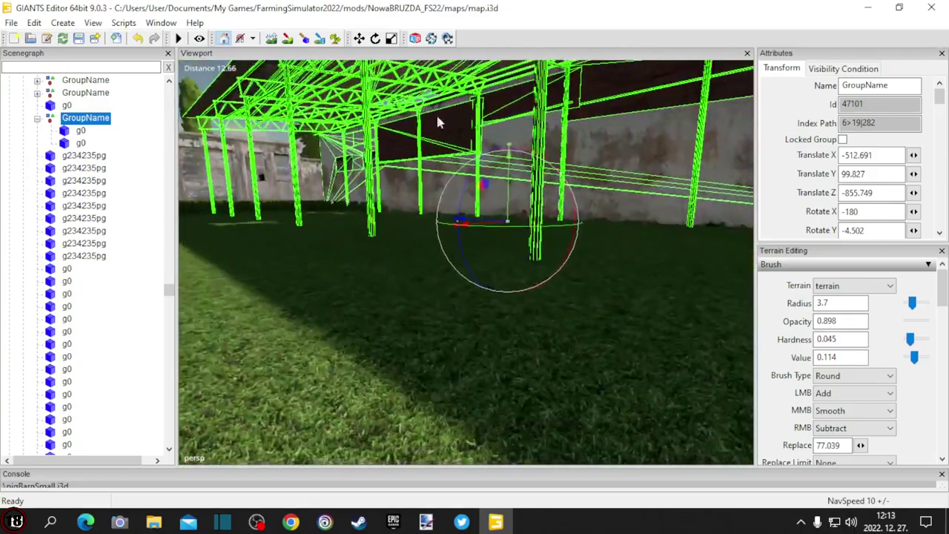
left_click_drag(510, 157, 415, 207)
Place the pigBarnSmall group on the dirt in front of the lean-to at about X -526.5, Z -853, with Rotate Y 87.36.
scroll(493, 174, "up", 4)
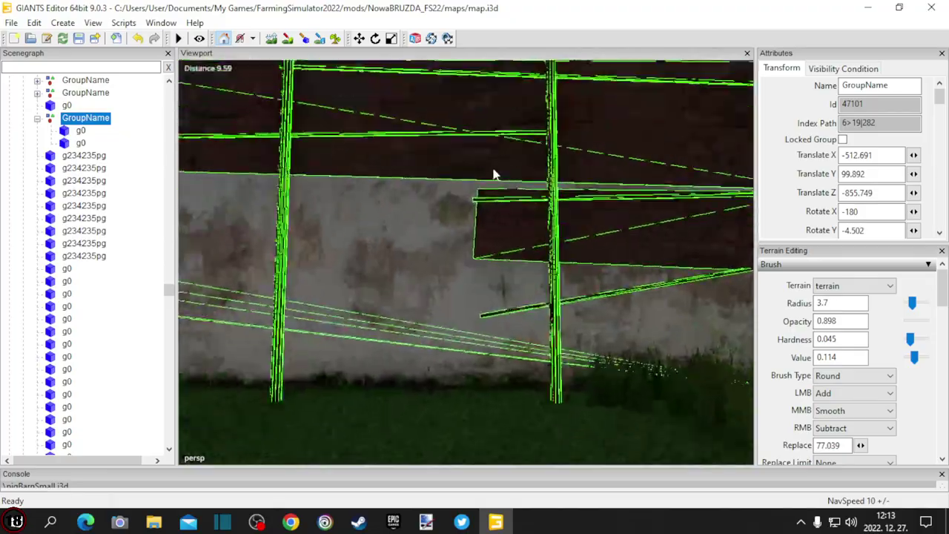
left_click_drag(493, 169, 195, 191, "alt")
scroll(476, 208, "down", 8)
left_click_drag(545, 197, 554, 268, "alt")
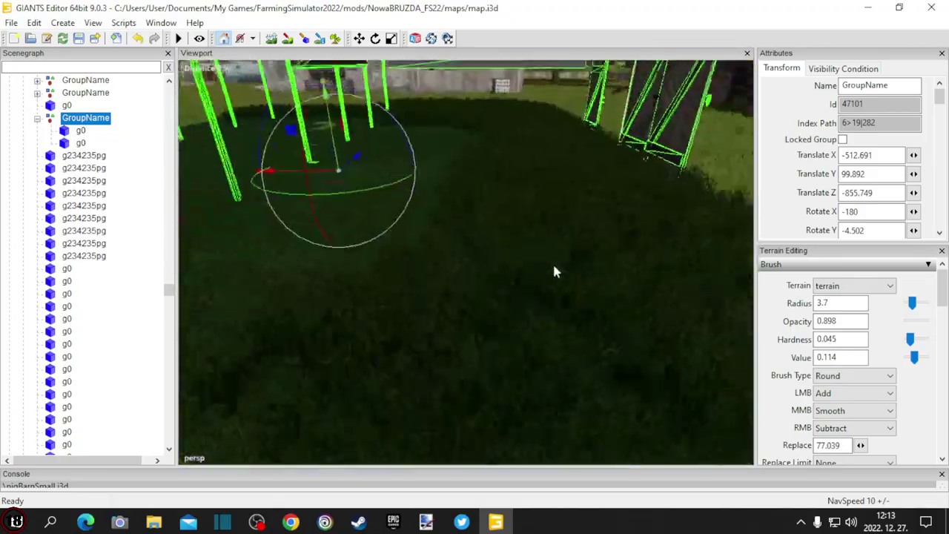
right_click_drag(555, 272, 655, 289)
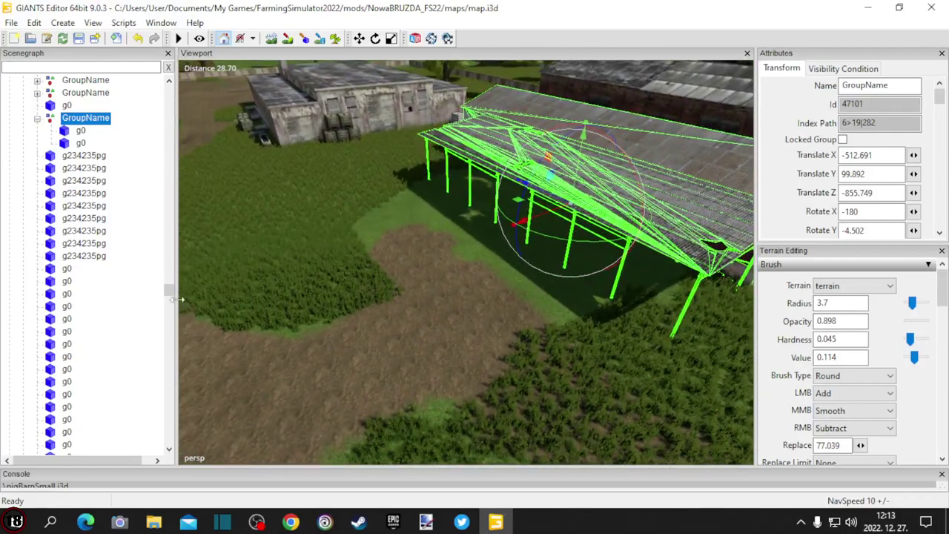
left_click_drag(169, 292, 171, 454)
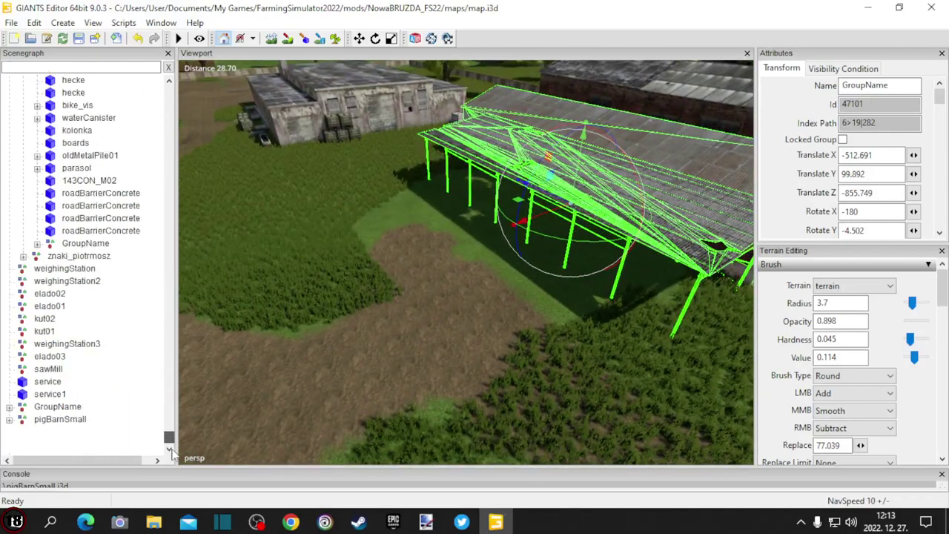
left_click(73, 421)
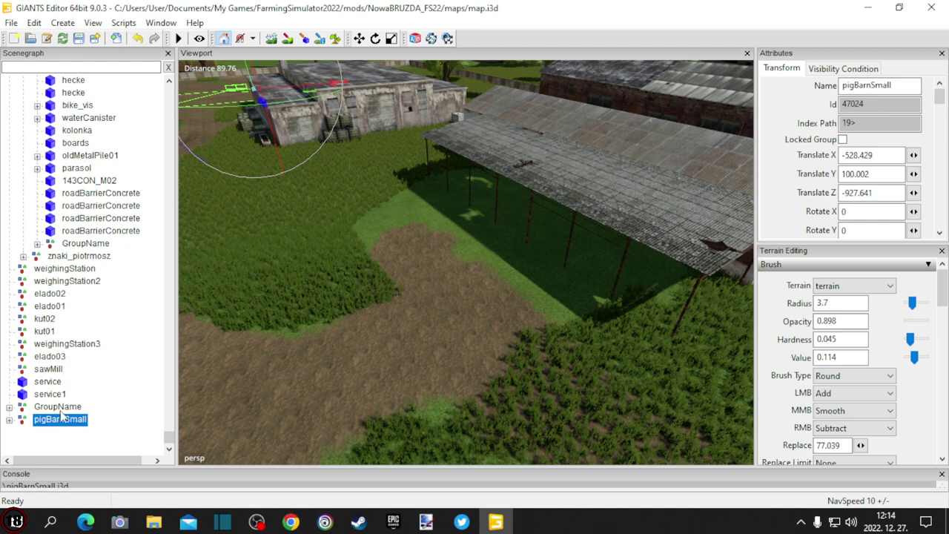
left_click_drag(326, 351, 310, 349, "alt")
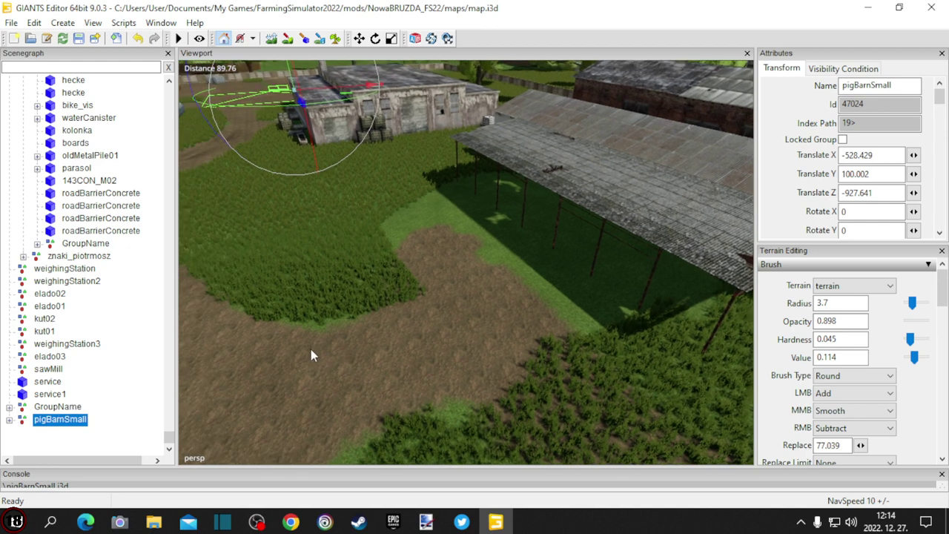
key("ctrl+b")
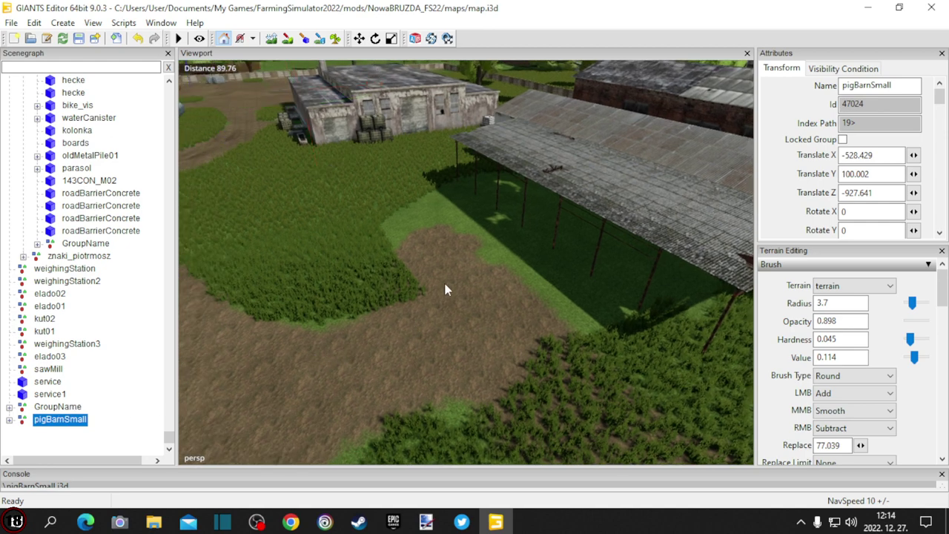
left_click(447, 278)
left_click_drag(420, 332, 495, 286)
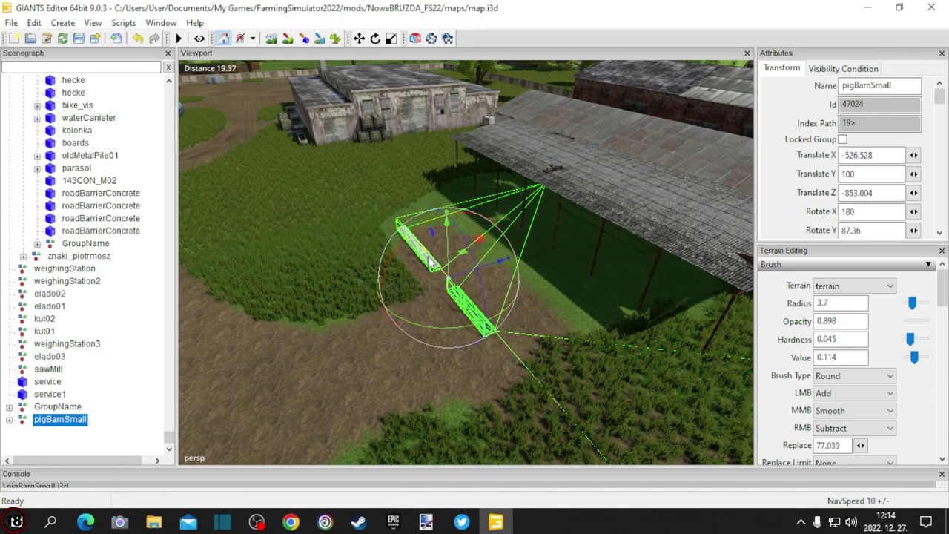
Slide the pigBarnSmall group along the front of the lean-to to about X -526.78, Z -858.51.
left_click_drag(430, 261, 317, 263)
right_click_drag(316, 256, 482, 298)
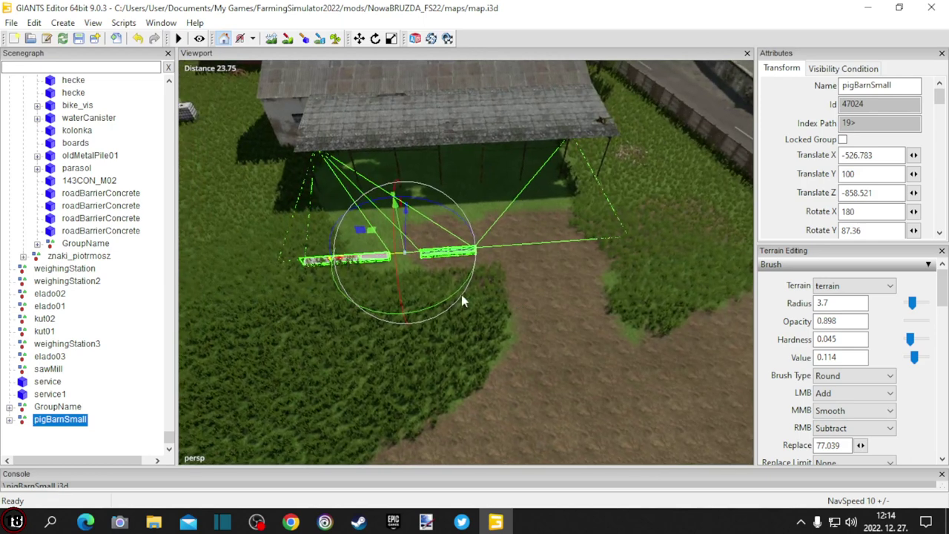
mouse_move(368, 259)
left_mouse_down()
mouse_move(379, 260)
mouse_move(367, 260)
left_mouse_up()
right_click_drag(538, 281, 326, 248)
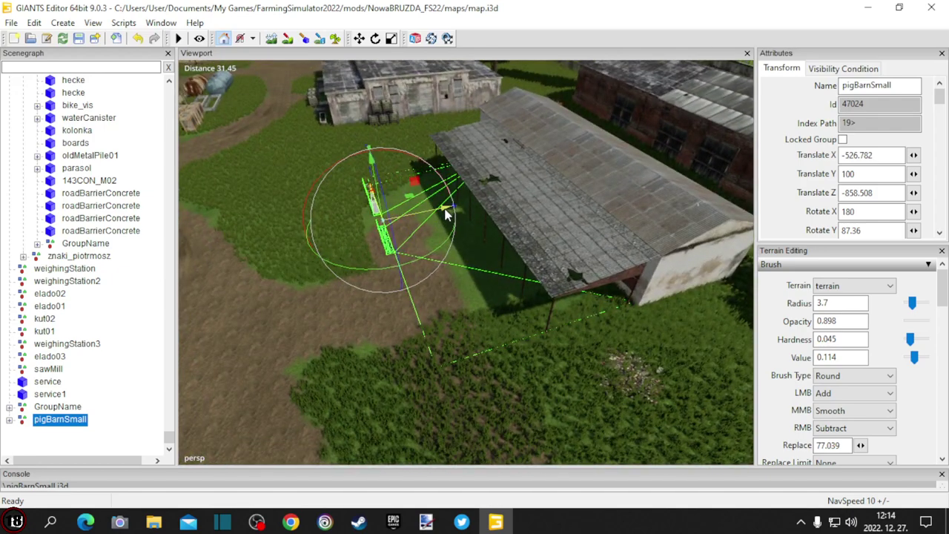
Try the pigBarnSmall group farther out from the lean-to at about X -533.96, then closer in at about X -527.69.
left_click_drag(445, 210, 322, 244)
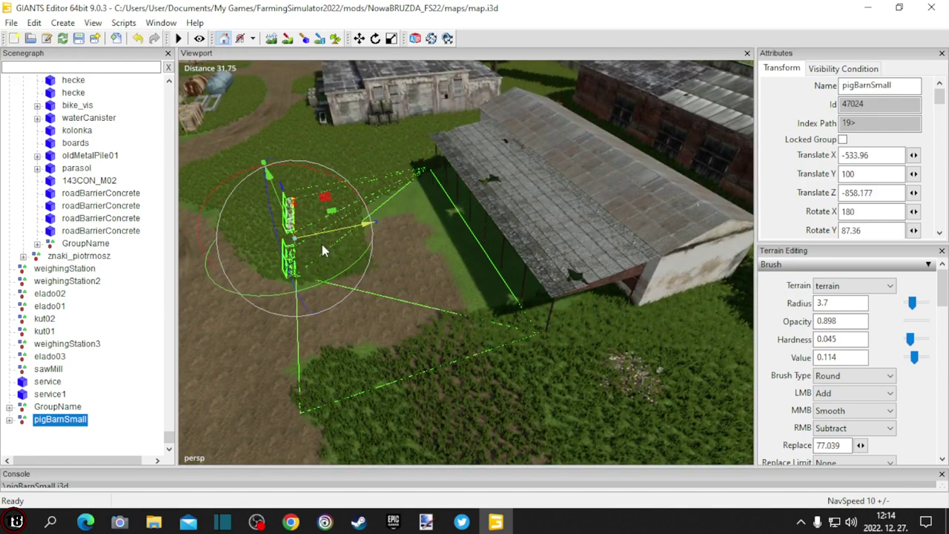
left_click_drag(381, 256, 417, 291, "alt")
scroll(342, 301, "down", 3)
scroll(334, 314, "up", 2)
scroll(405, 303, "up", 1)
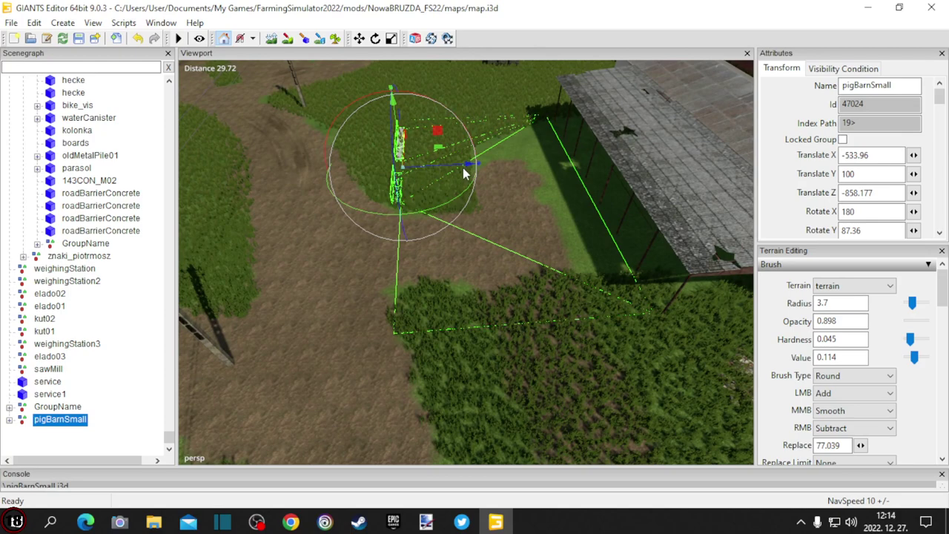
left_click_drag(463, 168, 580, 146)
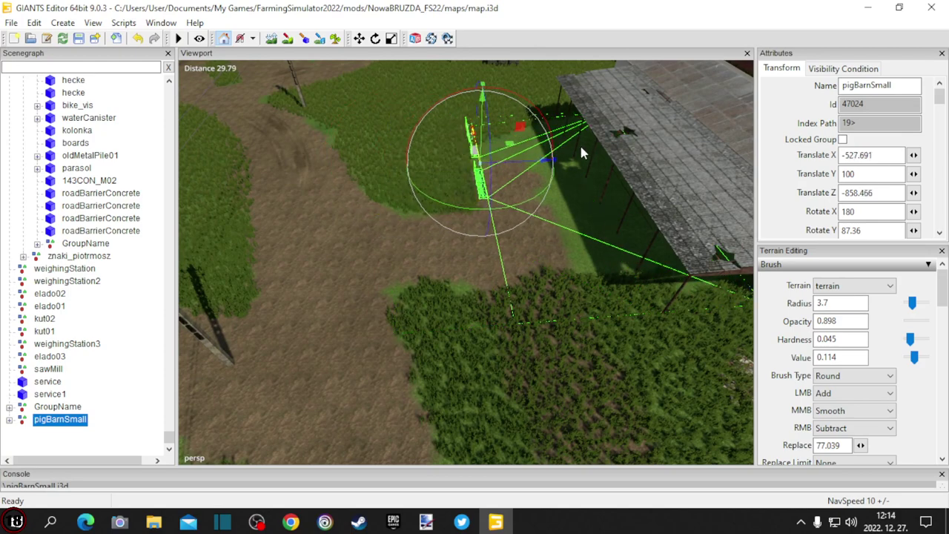
Move the pigBarnSmall group away from the lean-to to about X -534.03, Z -858.17.
left_click_drag(437, 248, 697, 185, "alt")
key("w")
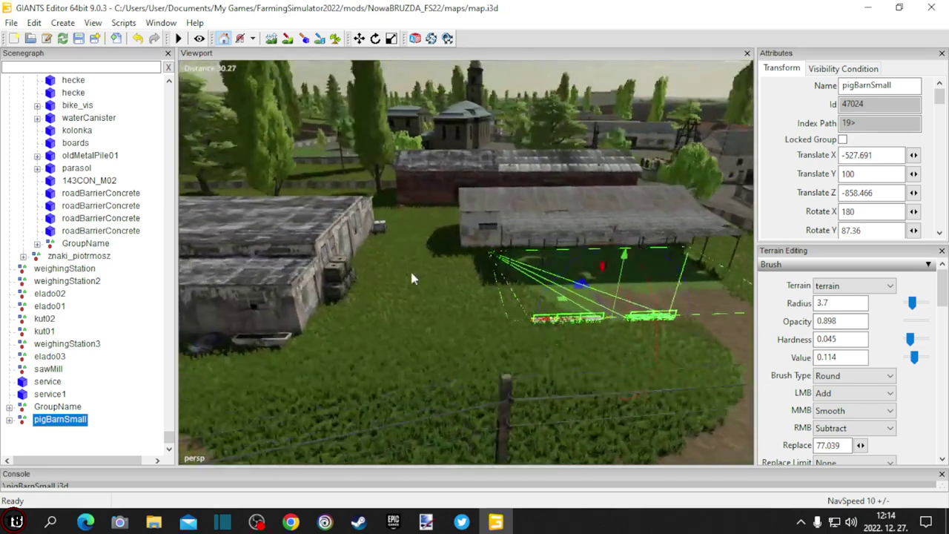
left_click_drag(410, 269, 682, 286, "alt")
scroll(681, 282, "down", 5)
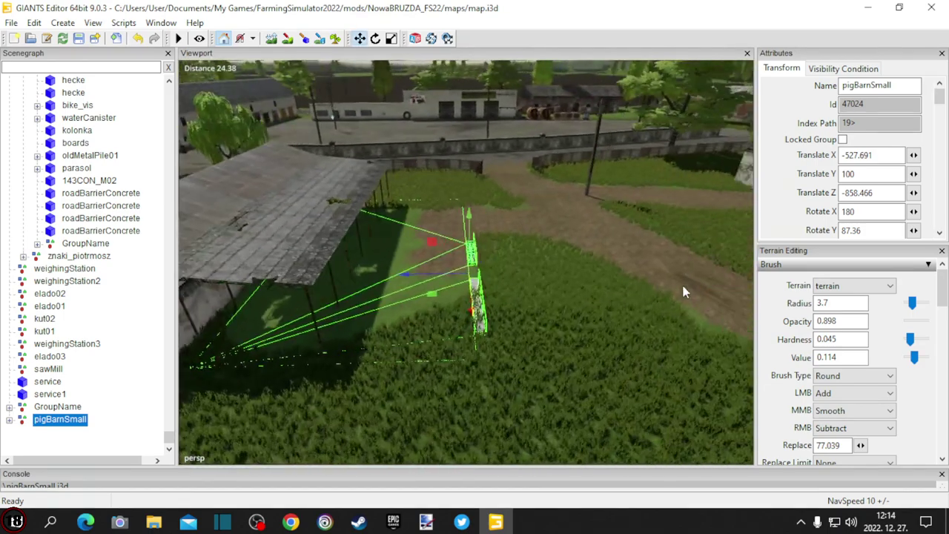
left_click_drag(417, 272, 554, 272)
left_click_drag(437, 312, 455, 383, "alt")
scroll(418, 250, "up", 3)
scroll(375, 366, "down", 4)
middle_click_drag(455, 383, 451, 387, "alt")
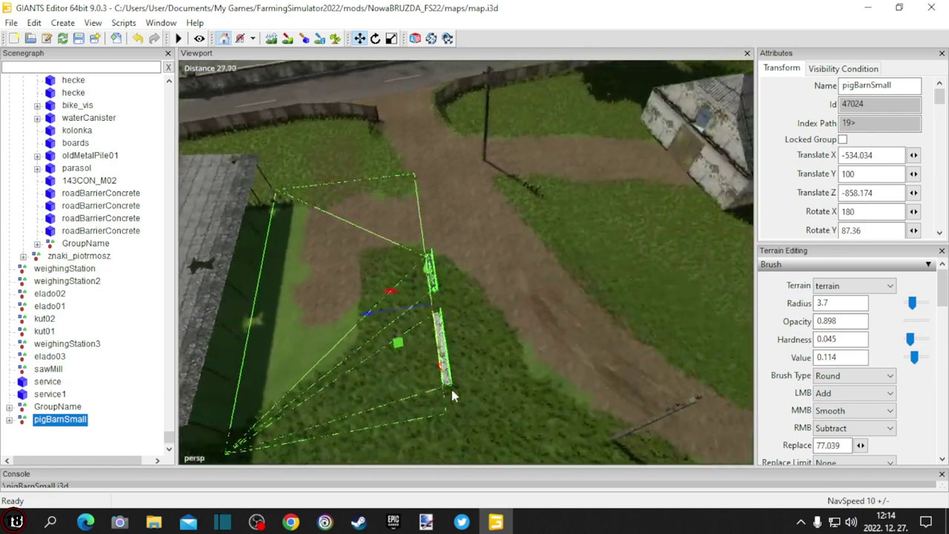
Erase the tall foliage inside the pigBarnSmall enclosure and just in front of its troughs with foliage painting.
scroll(451, 387, "down", 2)
left_click_drag(451, 387, 147, 317, "alt")
scroll(148, 316, "up", 3)
right_click_drag(148, 321, 150, 412)
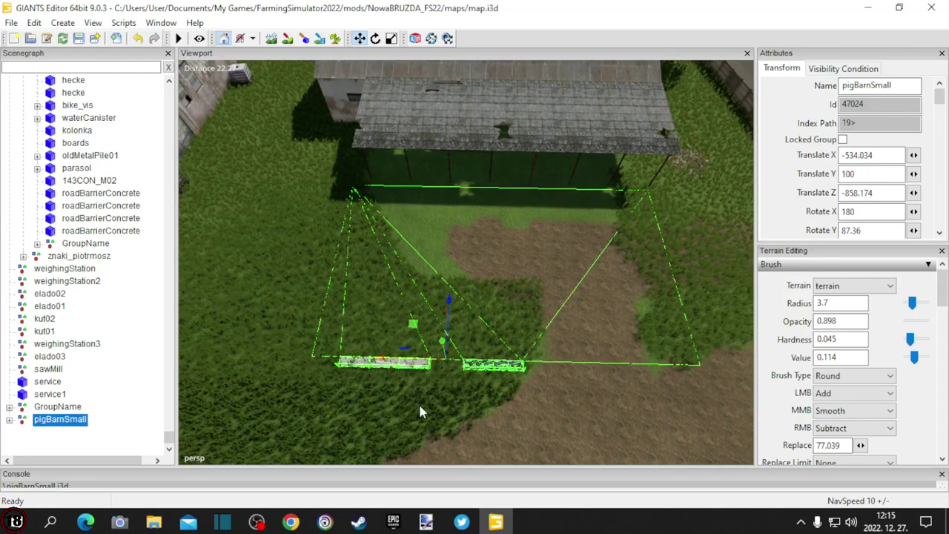
left_click(335, 39)
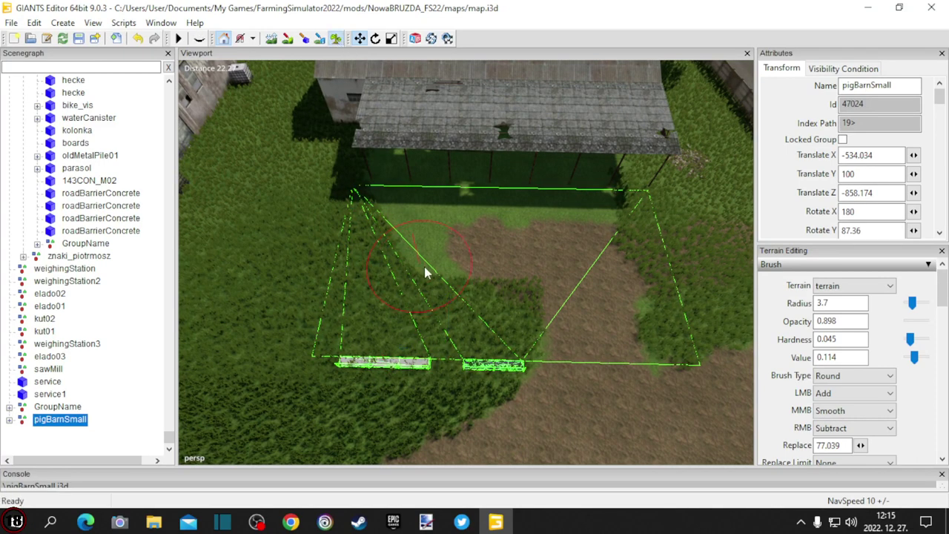
mouse_move(404, 210)
left_mouse_down()
mouse_move(402, 290)
mouse_move(456, 298)
mouse_move(502, 337)
mouse_move(401, 357)
mouse_move(415, 397)
mouse_move(467, 394)
mouse_move(335, 453)
left_mouse_up()
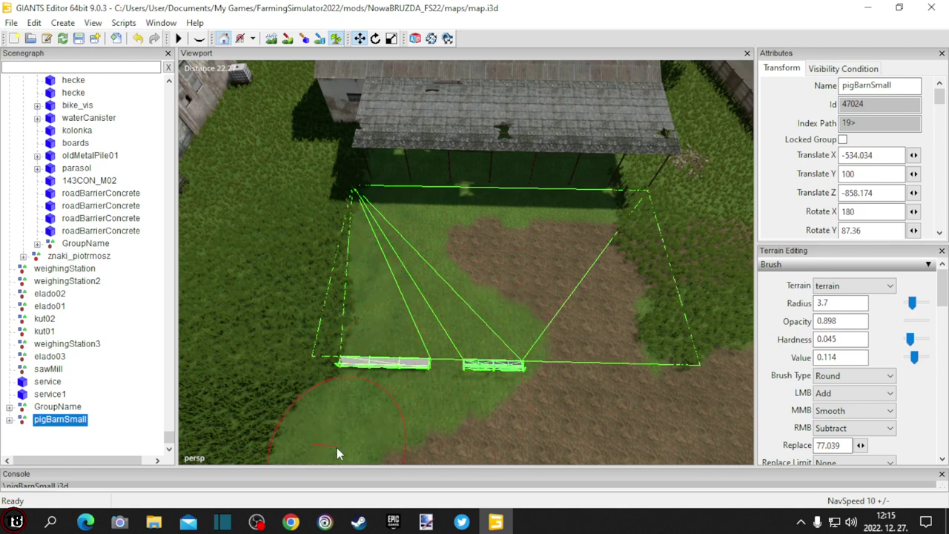
left_click(333, 41)
Paint the ground under the lean-to, across the pig enclosure and in front of its troughs with the animalMud03 texture layer.
mouse_move(422, 245)
left_mouse_down("alt")
mouse_move(468, 306)
mouse_move(345, 286)
mouse_move(547, 213)
left_mouse_up("alt")
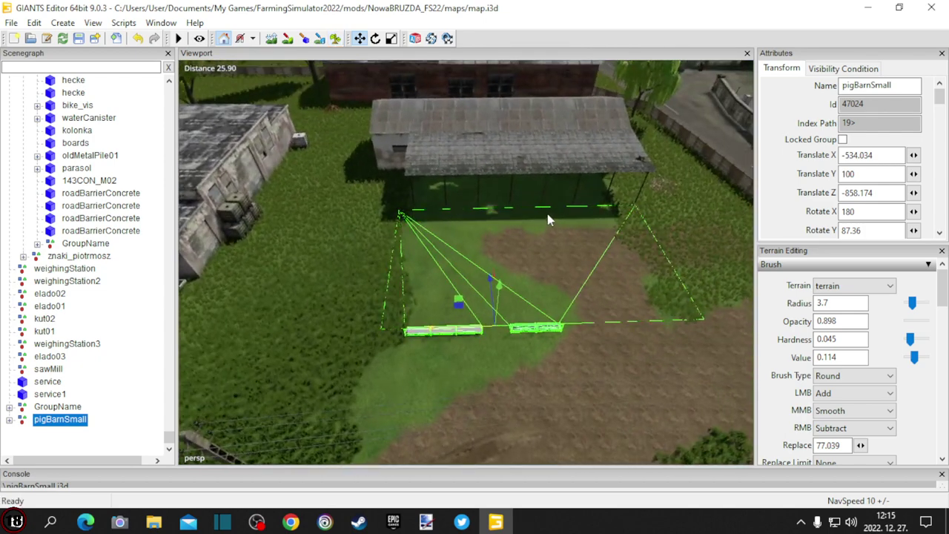
left_click(288, 39)
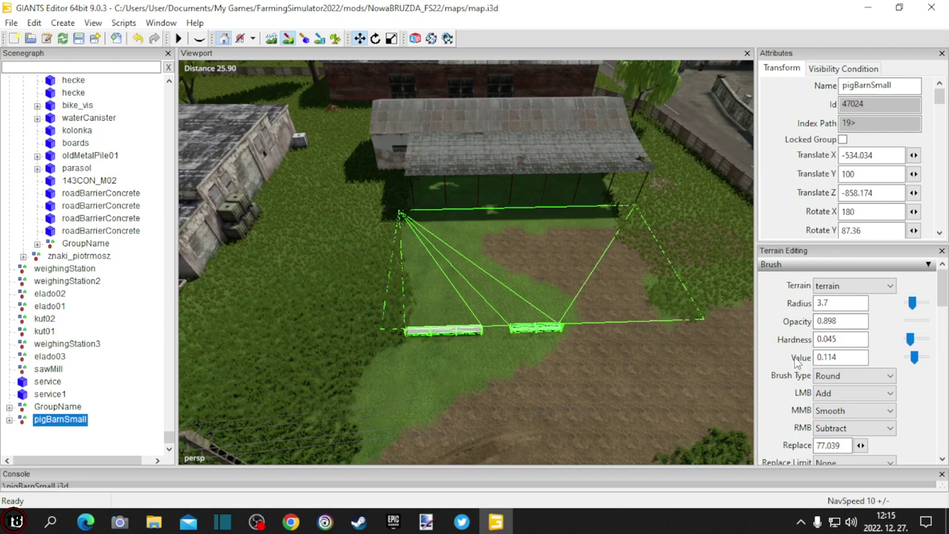
scroll(796, 361, "down", 3)
scroll(793, 361, "down", 3)
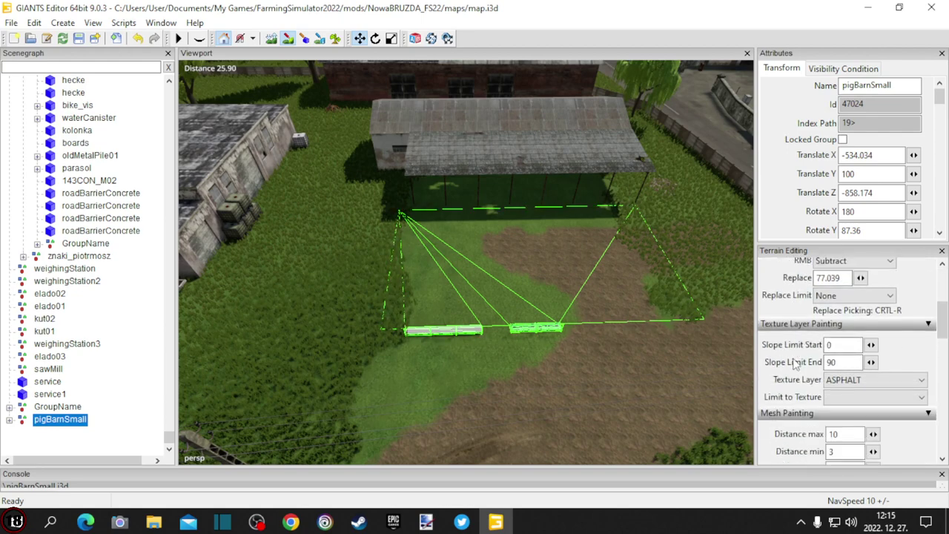
left_click(882, 398)
scroll(867, 327, "down", 7)
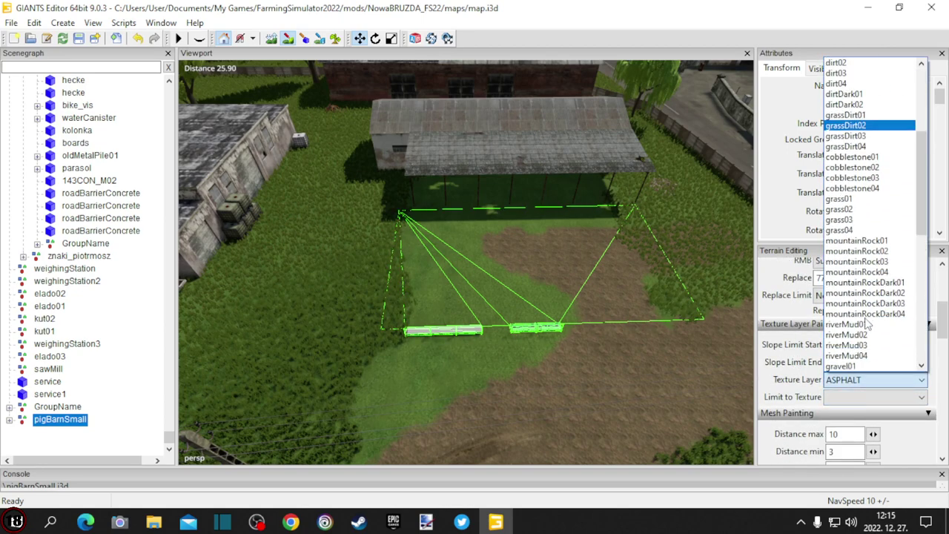
scroll(864, 335, "down", 4)
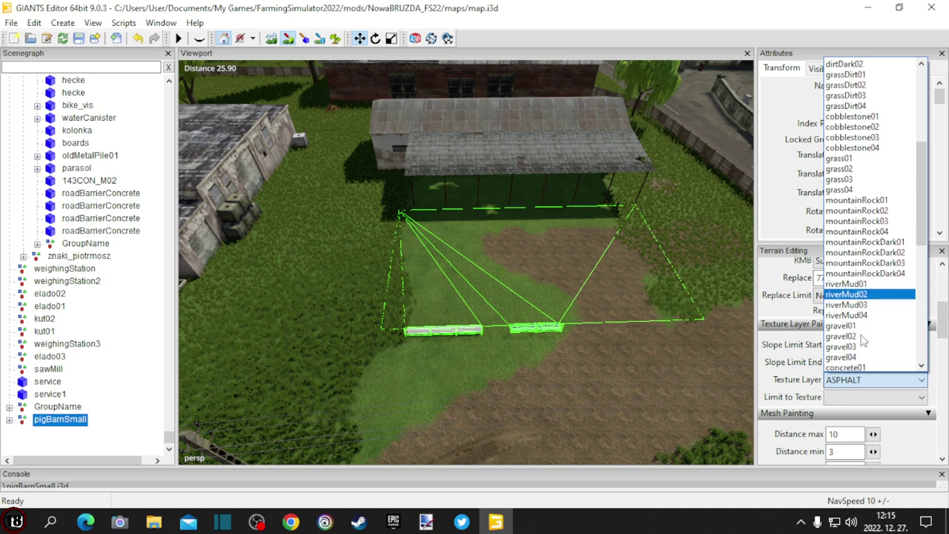
scroll(862, 339, "down", 5)
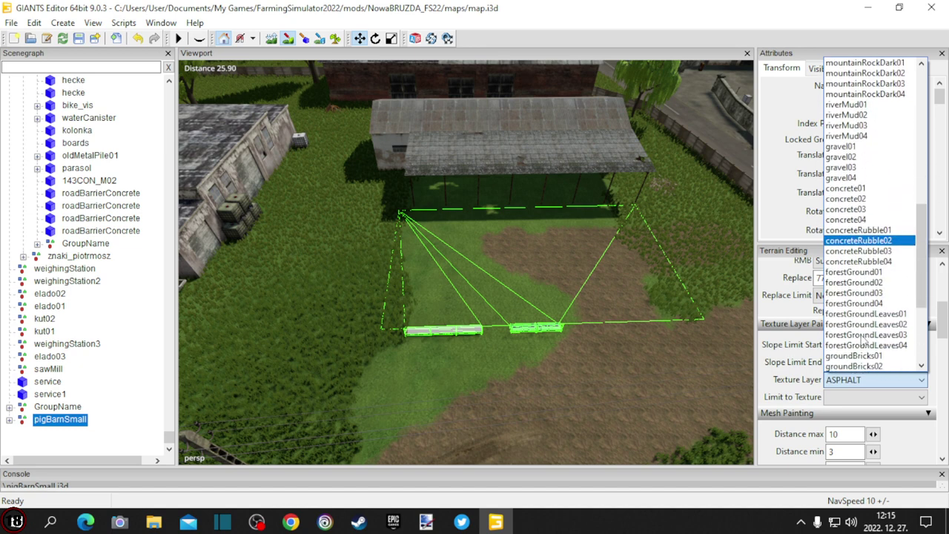
scroll(862, 339, "down", 2)
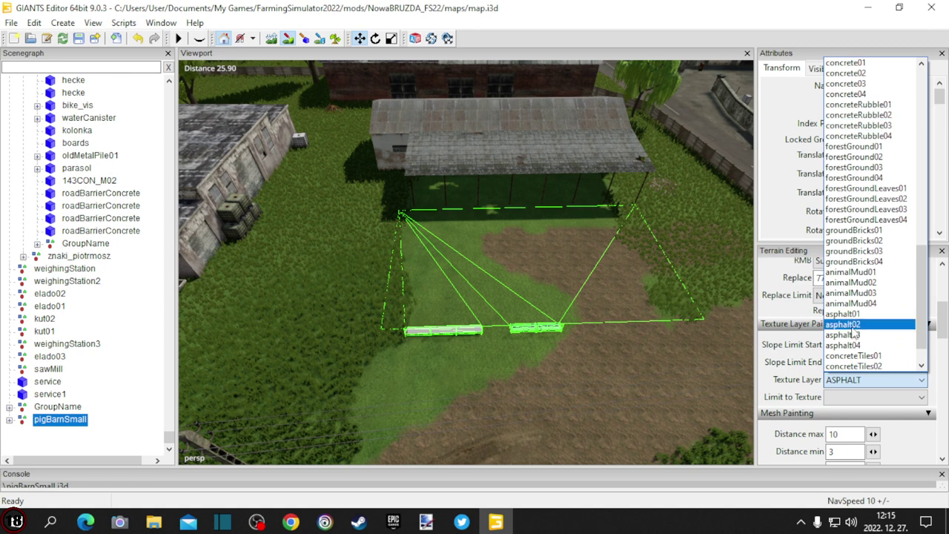
scroll(879, 326, "down", 1)
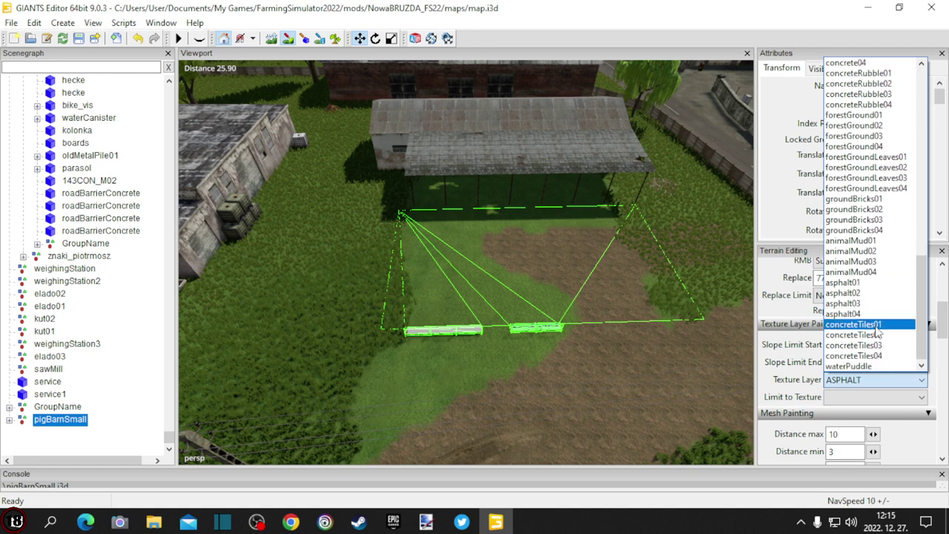
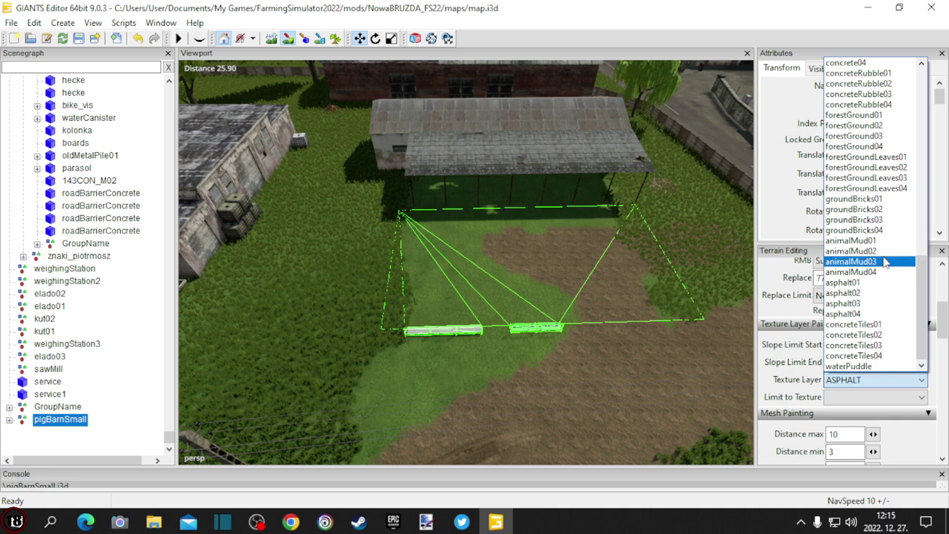
left_click(885, 263)
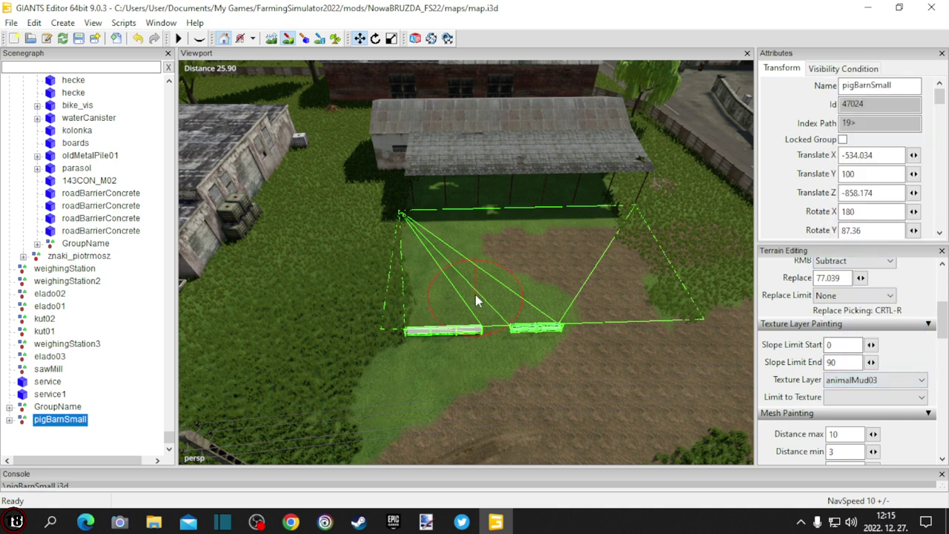
mouse_move(474, 299)
left_mouse_down()
mouse_move(473, 327)
mouse_move(488, 337)
mouse_move(459, 347)
mouse_move(435, 385)
mouse_move(554, 351)
mouse_move(566, 337)
mouse_move(479, 347)
left_mouse_up()
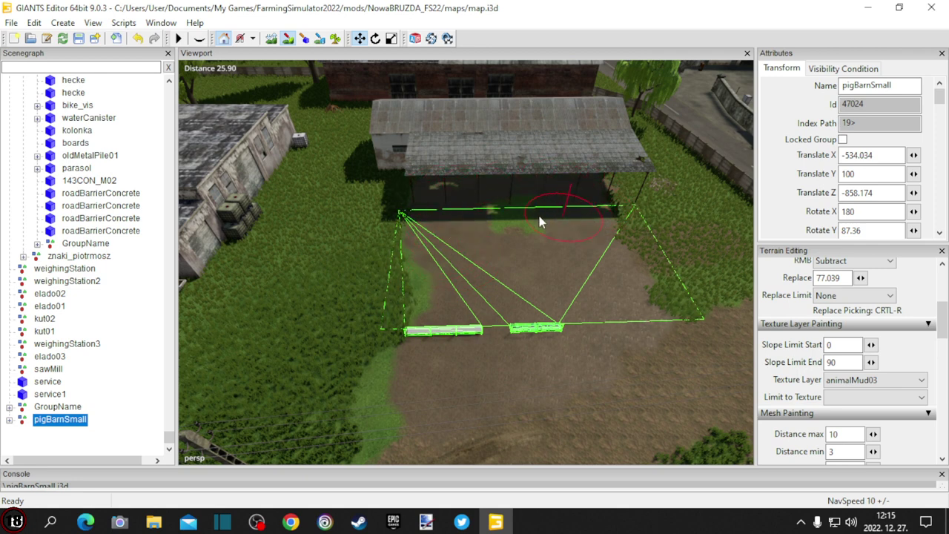
mouse_move(539, 216)
left_mouse_down()
mouse_move(485, 232)
mouse_move(597, 282)
left_mouse_up()
left_click_drag(456, 288, 445, 304)
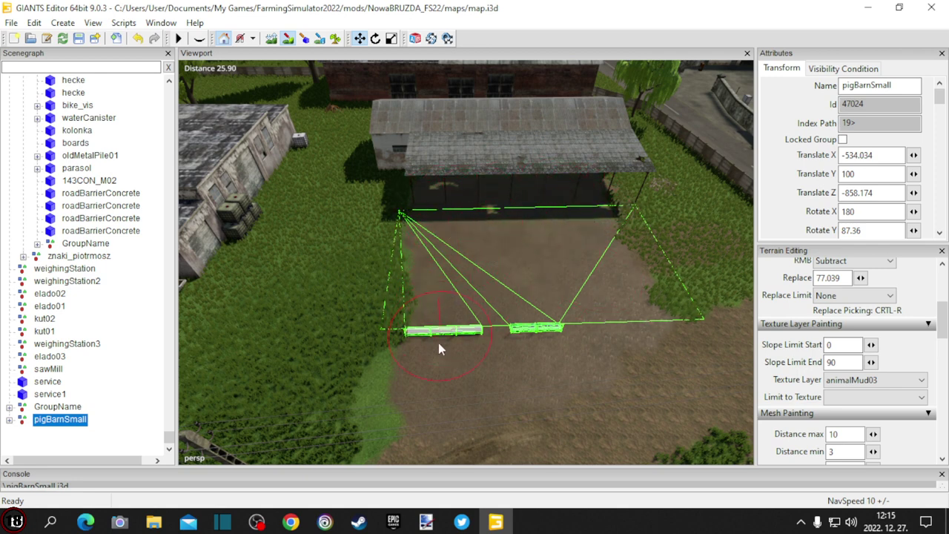
mouse_move(393, 381)
left_mouse_down()
mouse_move(388, 409)
mouse_move(487, 364)
mouse_move(528, 360)
left_mouse_up()
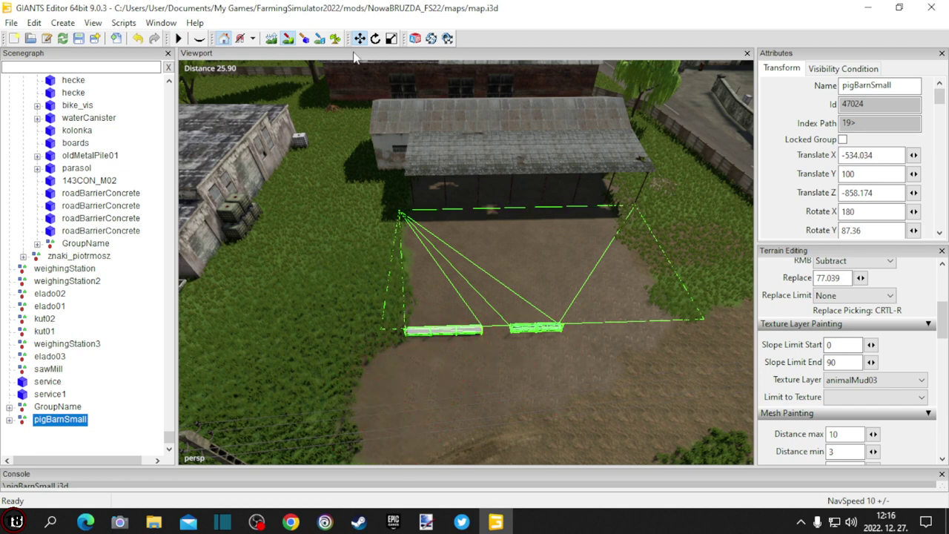
Repaint the ground around and in front of the pig enclosure's troughs with the dirt04 texture layer.
left_click(883, 380)
scroll(869, 300, "up", 6)
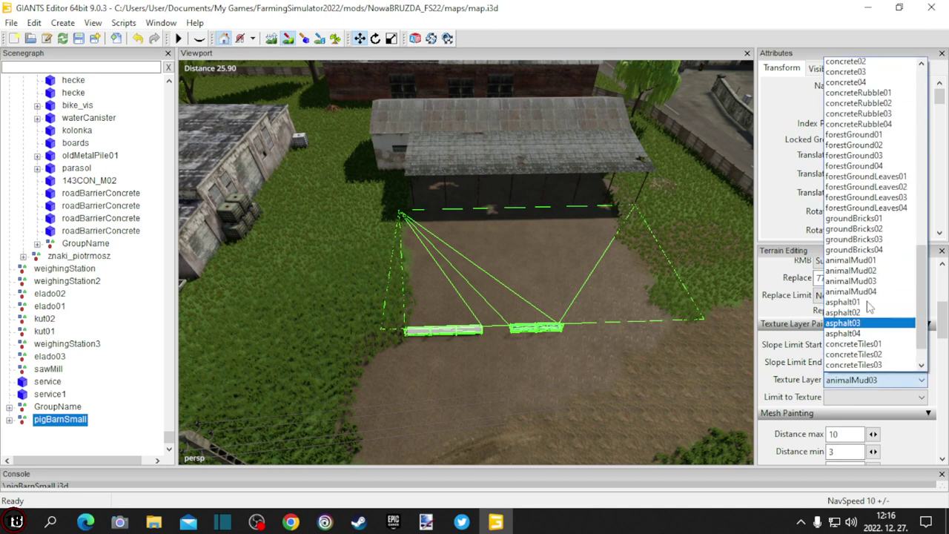
scroll(861, 284, "up", 5)
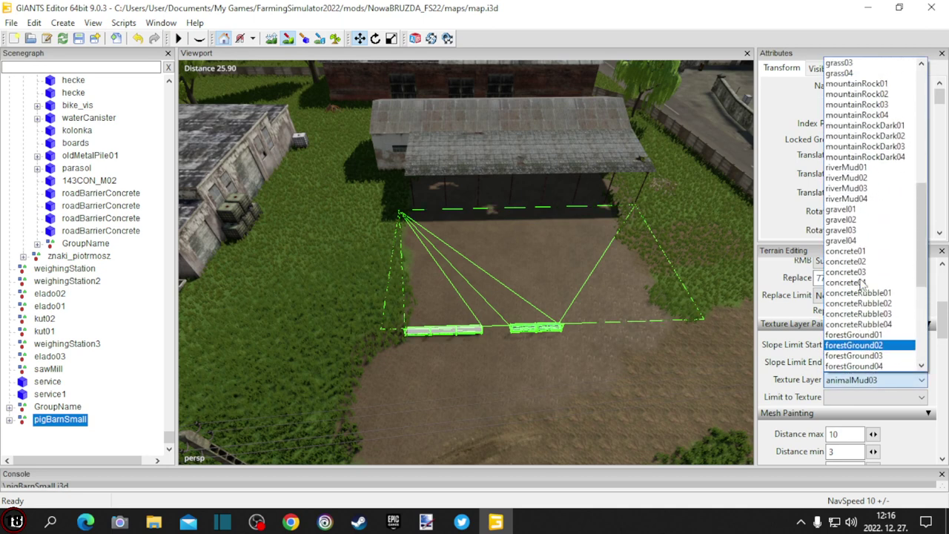
scroll(862, 276, "up", 4)
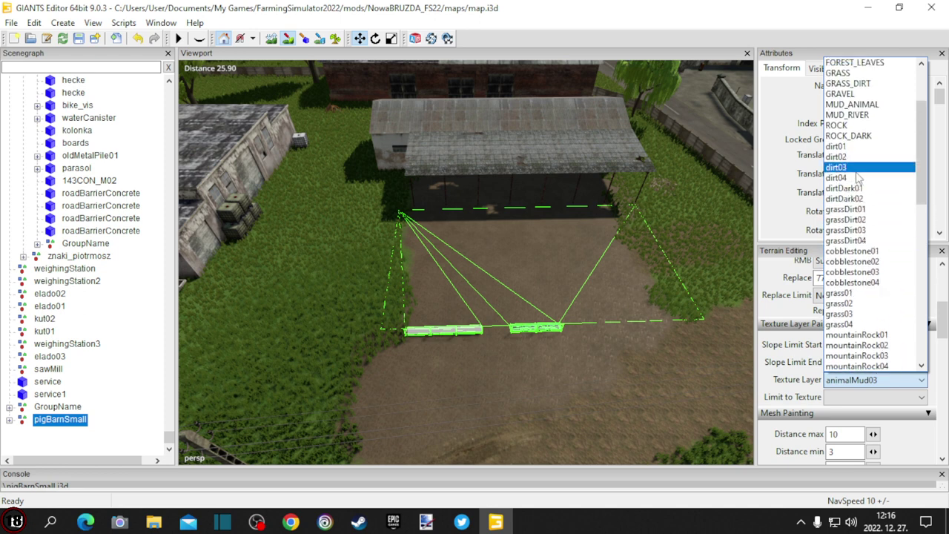
left_click(857, 178)
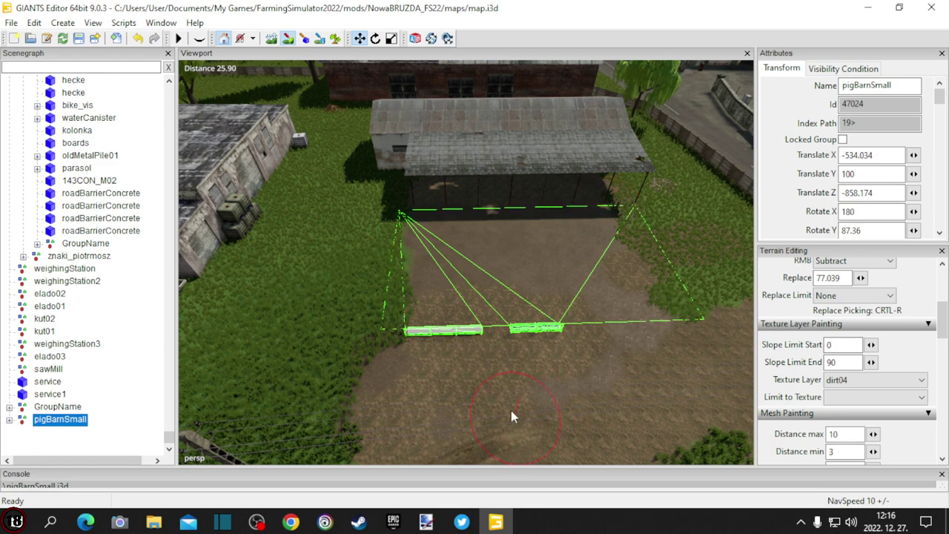
left_click(285, 42)
Place the free-standing logoopgr sign on the white gable wall behind the lean-to at about X -509.53, Y 102.57, Z -843.32.
left_click_drag(449, 381, 677, 383, "alt")
middle_click_drag(679, 388, 373, 318)
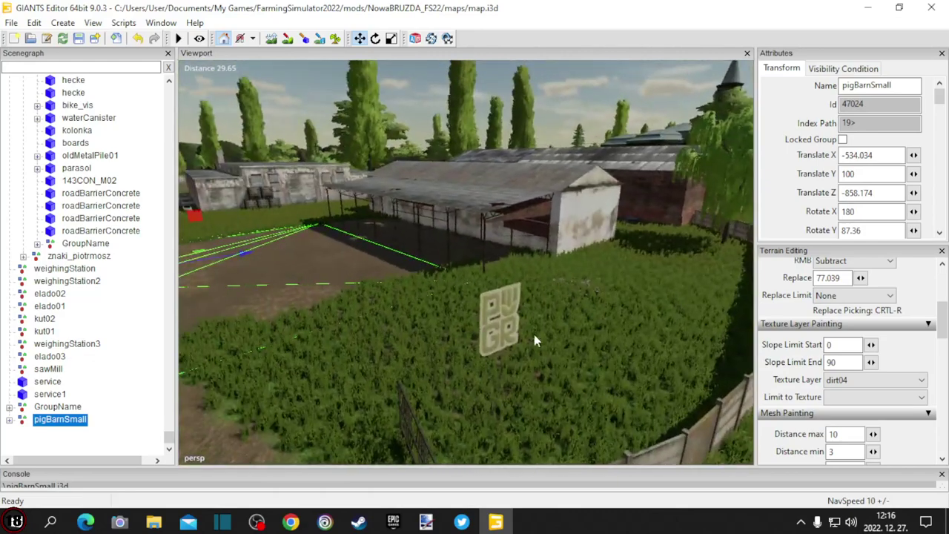
left_click(497, 326)
left_click_drag(526, 373, 533, 329, "alt")
scroll(533, 328, "up", 3)
middle_click_drag(533, 329, 428, 396)
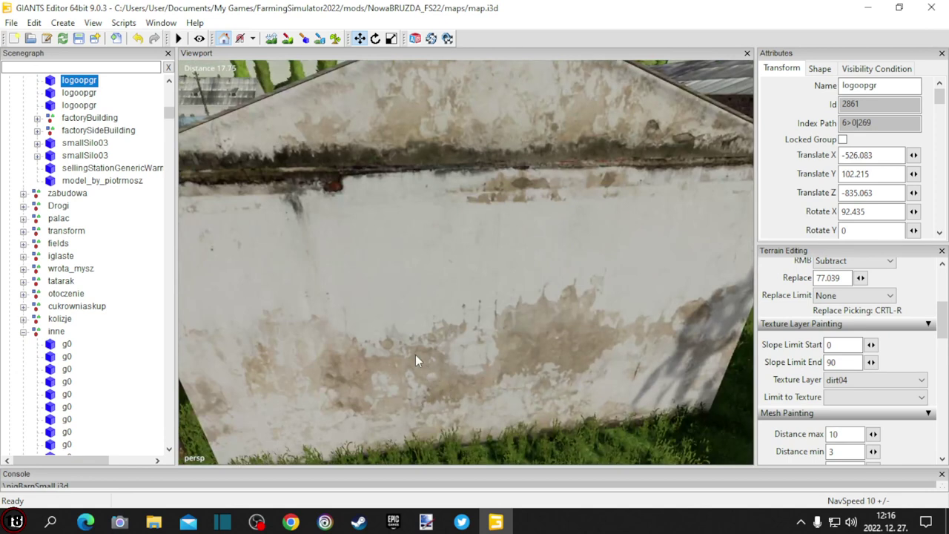
key("ctrl+b")
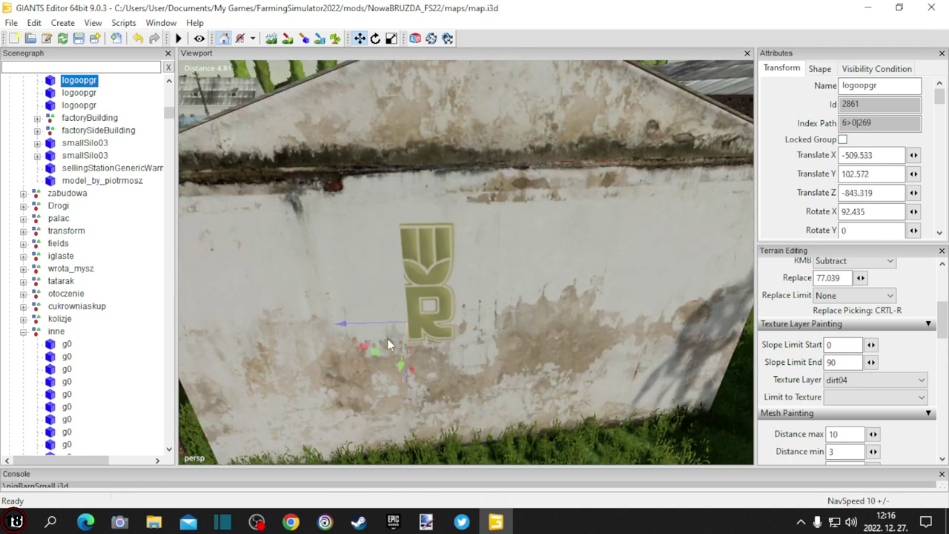
Align the logoopgr sign with the gable wall, rotating it to about X 87.9 and shifting it to Z -843.311.
left_click(359, 38)
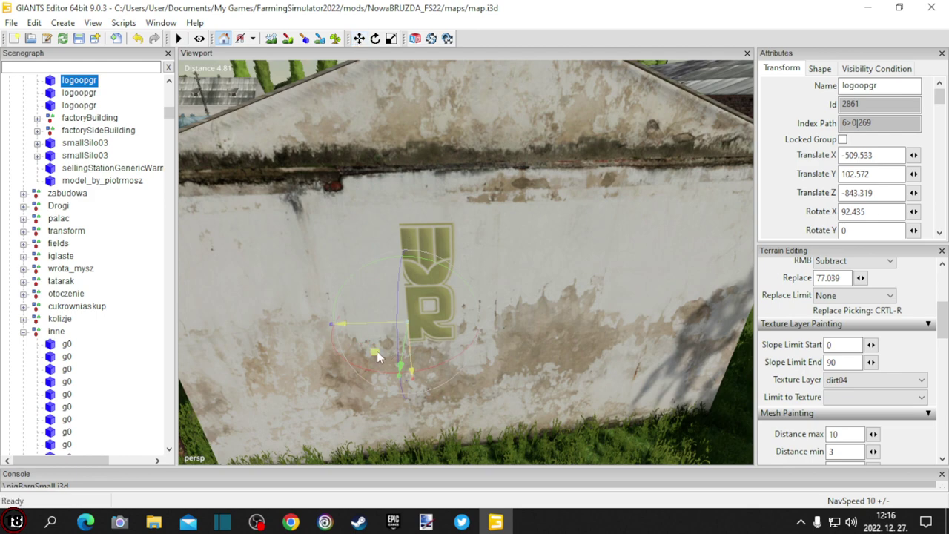
left_click_drag(314, 360, 452, 337, "alt")
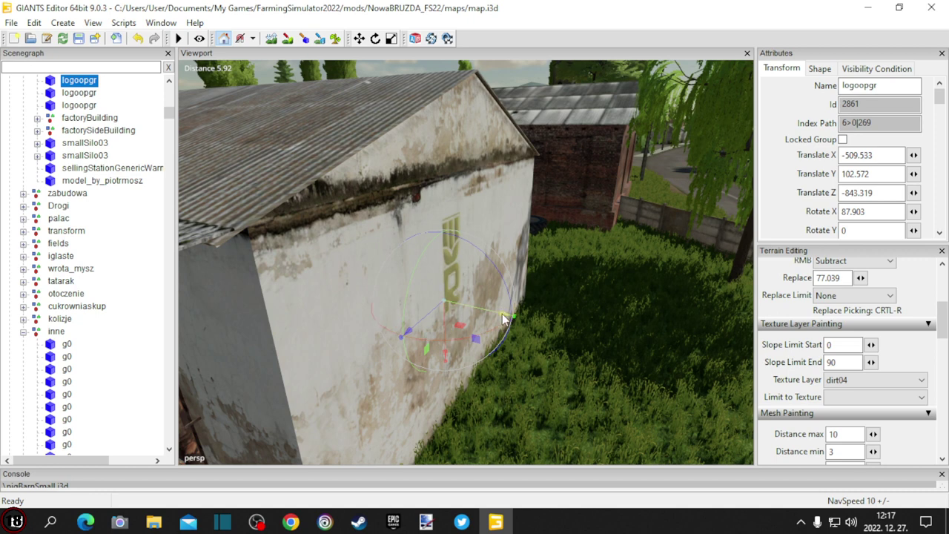
left_click_drag(502, 314, 716, 364)
Examine the Zaopatrzenie Rolnictwa sign on the dealer building and check which object it belongs to.
scroll(482, 341, "down", 5)
middle_click_drag(716, 369, 769, 298)
left_click_drag(769, 298, 704, 306, "alt")
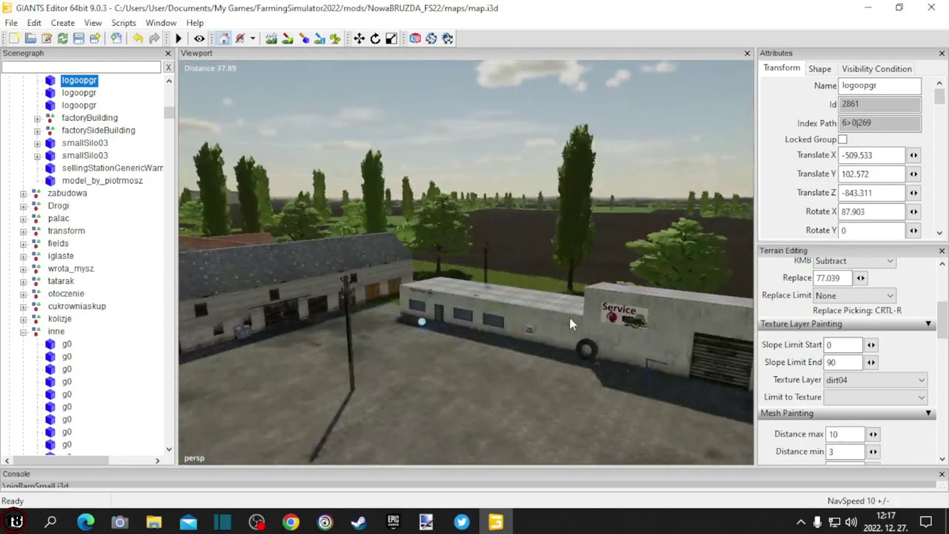
scroll(569, 319, "up", 5)
left_click_drag(569, 317, 613, 342, "alt")
left_click_drag(589, 326, 511, 273, "alt")
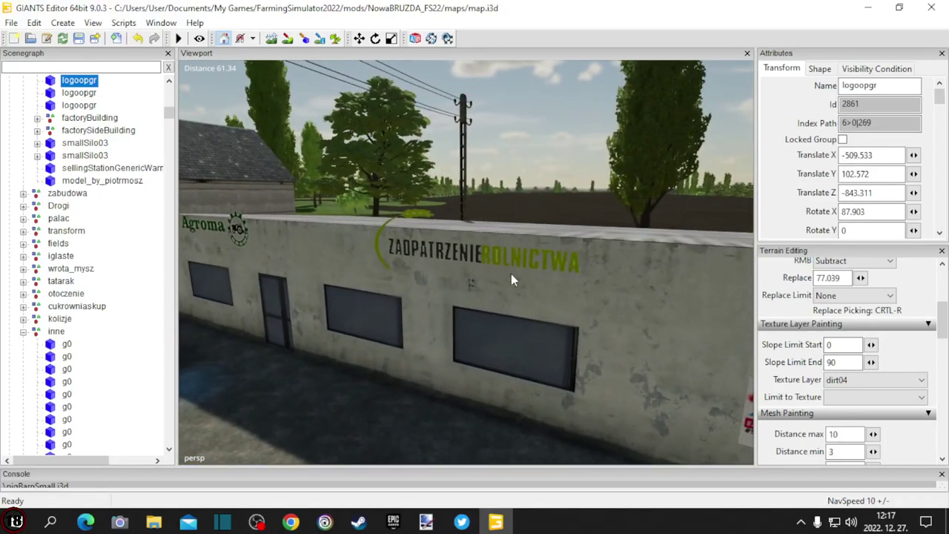
left_click(501, 265)
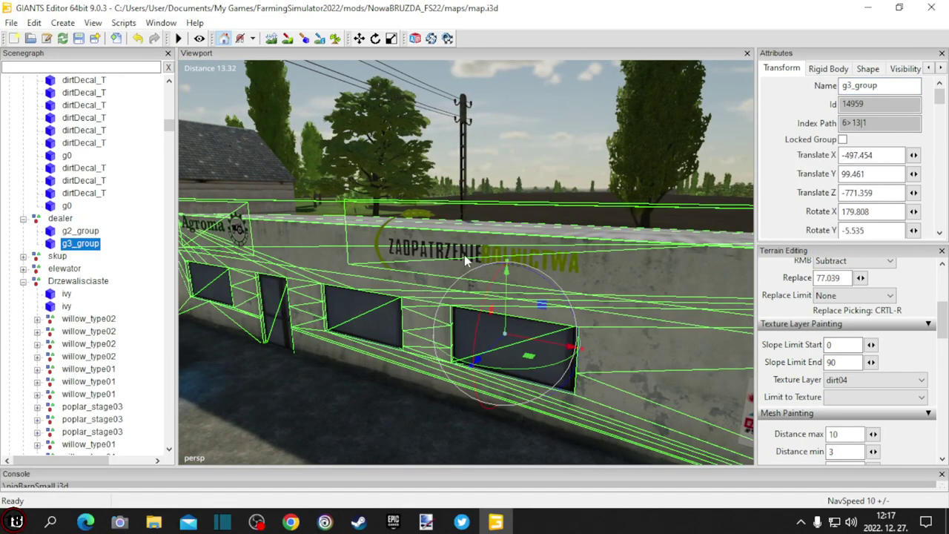
left_click(467, 172)
scroll(574, 284, "up", 3)
left_click_drag(574, 284, 559, 269, "alt")
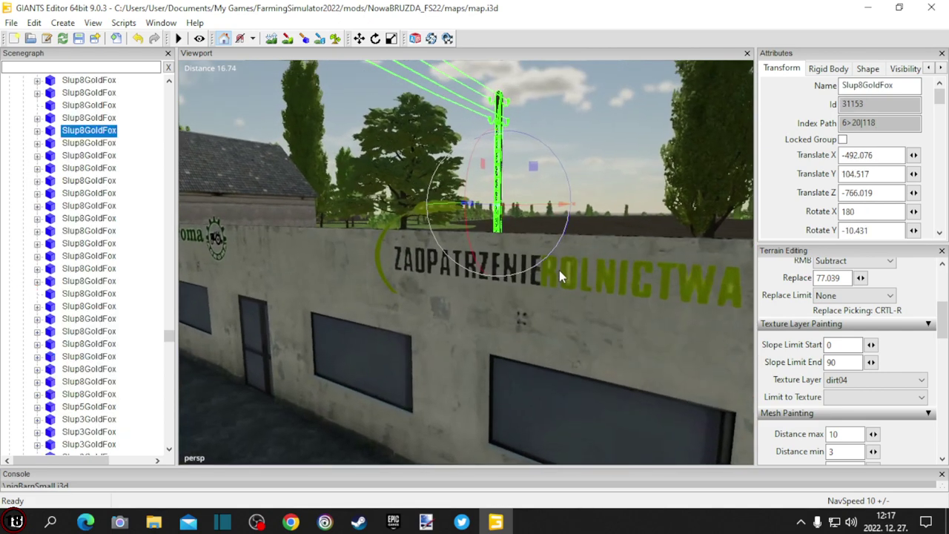
Try raising the dealer's g3_group building to Y 99.571, and undo the move.
left_click(410, 265)
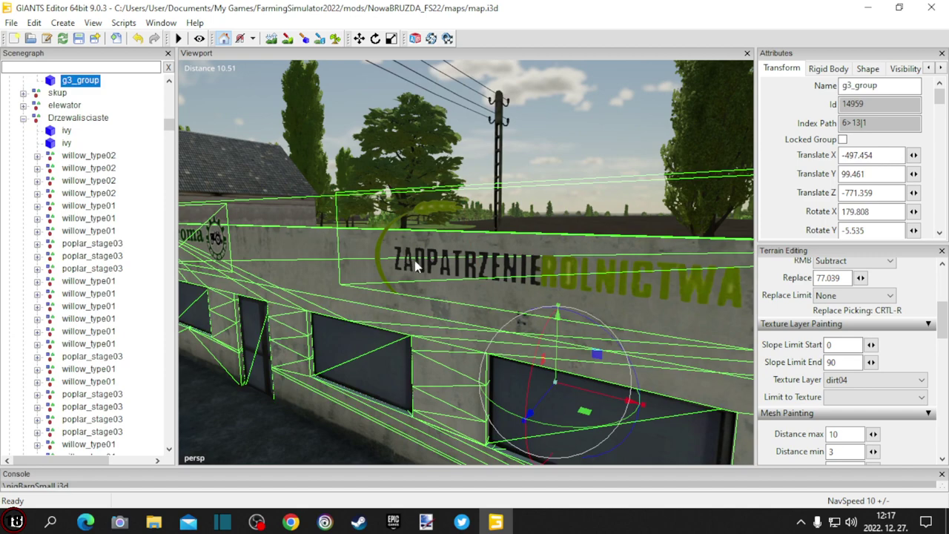
middle_click_drag(415, 266, 390, 264)
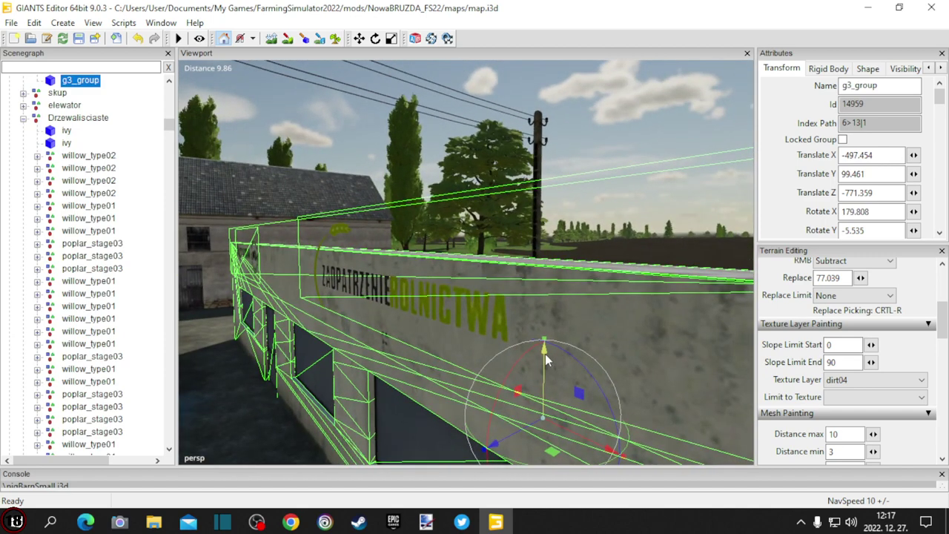
left_click_drag(545, 354, 544, 345)
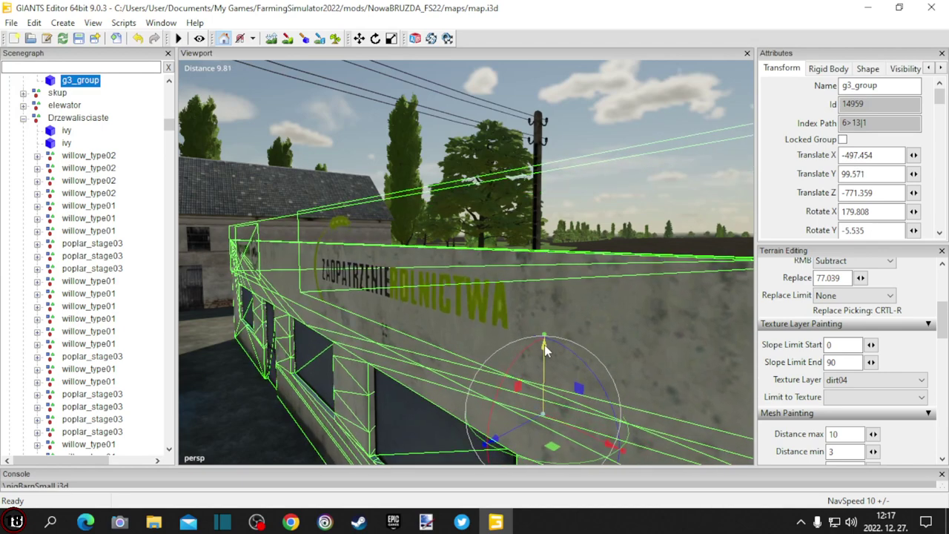
left_click_drag(401, 369, 485, 414, "alt")
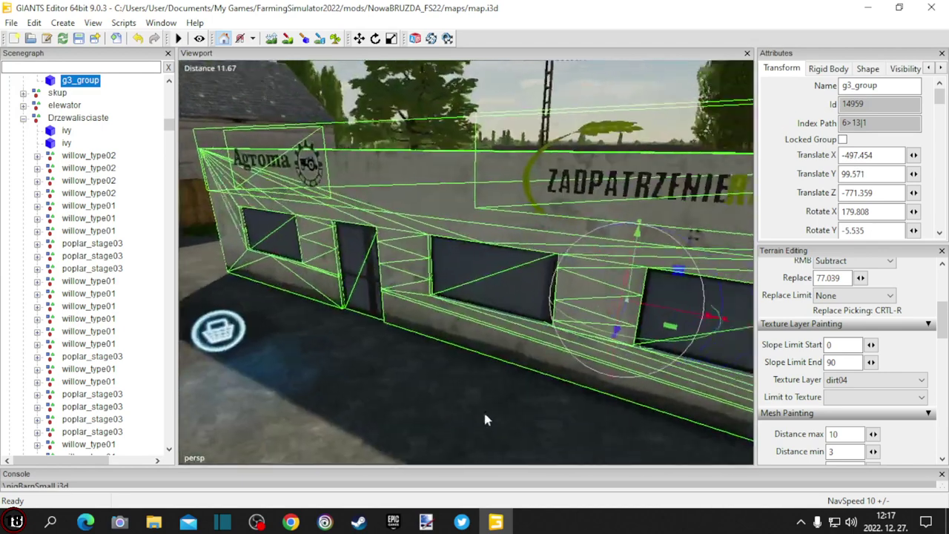
middle_click_drag(486, 420, 552, 423)
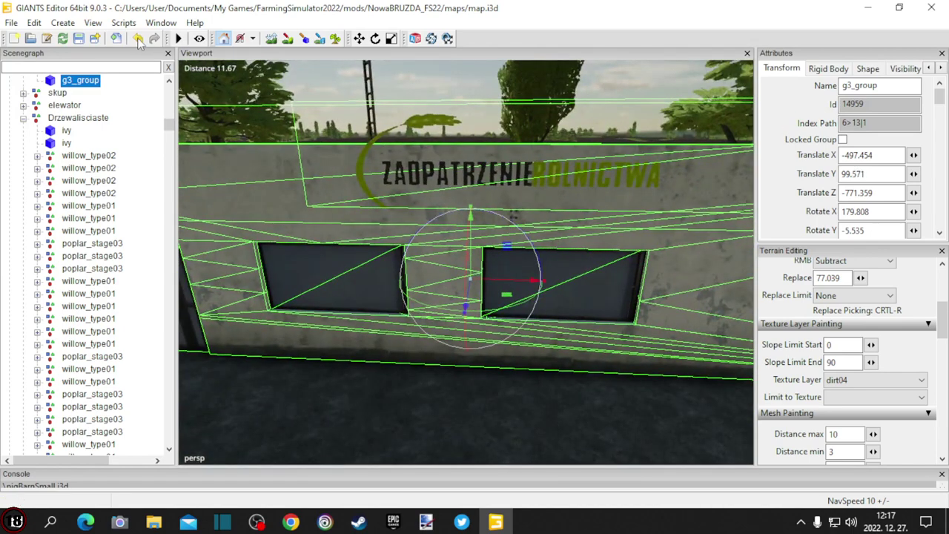
left_click(138, 39)
Inspect the Agroma sign and check the g2_group object and the parent dealer group in the scene hierarchy.
left_click_drag(378, 189, 378, 154, "alt")
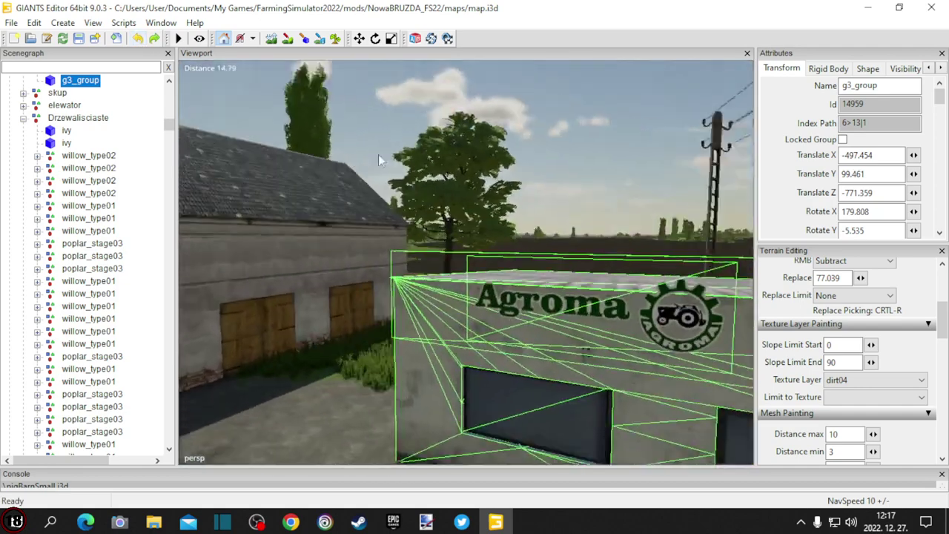
middle_click_drag(378, 156, 430, 235)
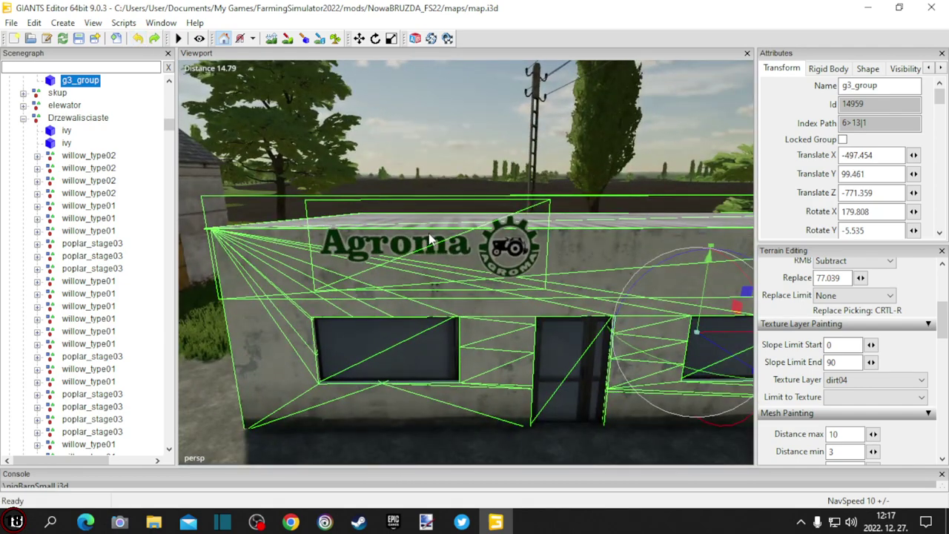
mouse_move(363, 252)
middle_mouse_down()
mouse_move(487, 250)
mouse_move(379, 248)
middle_mouse_up()
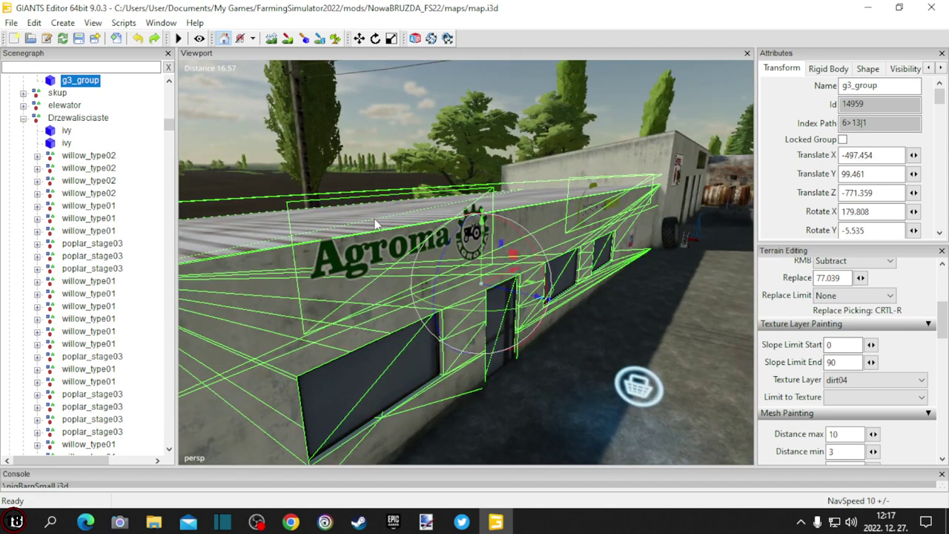
scroll(67, 149, "up", 1)
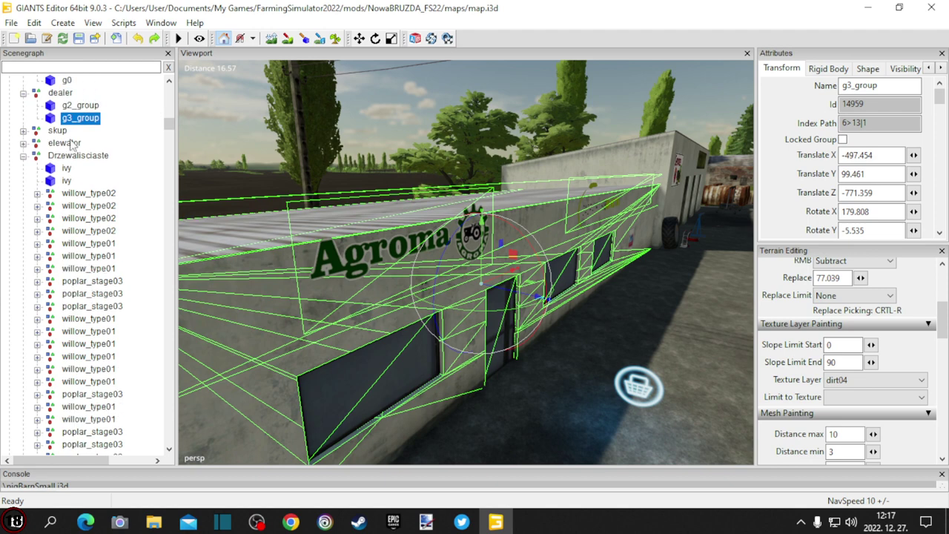
scroll(74, 104, "up", 1)
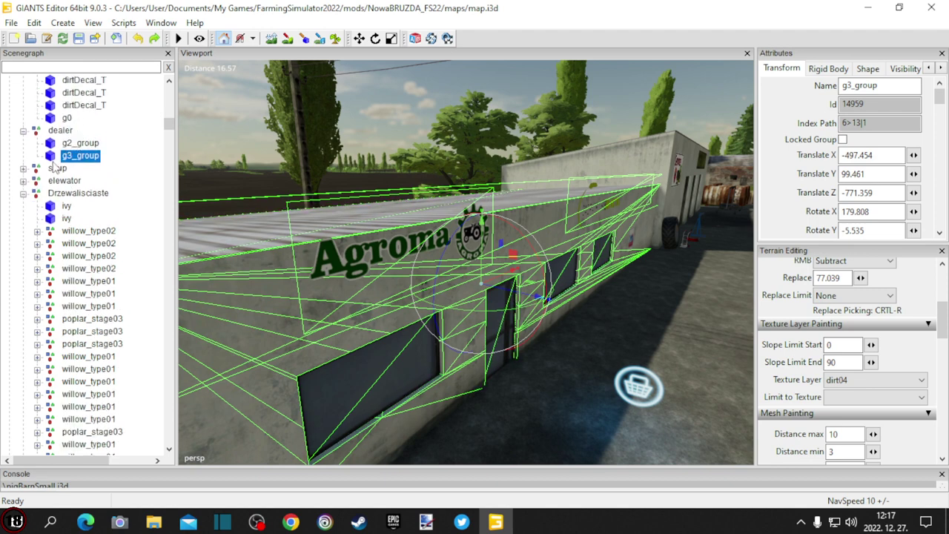
left_click(80, 144)
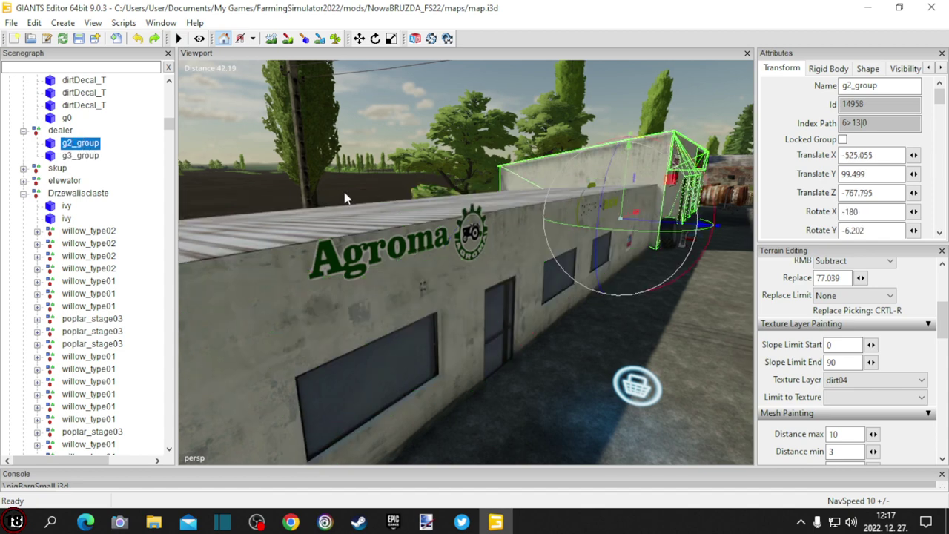
left_click_drag(345, 195, 193, 167, "alt")
left_click_drag(370, 166, 256, 167, "alt")
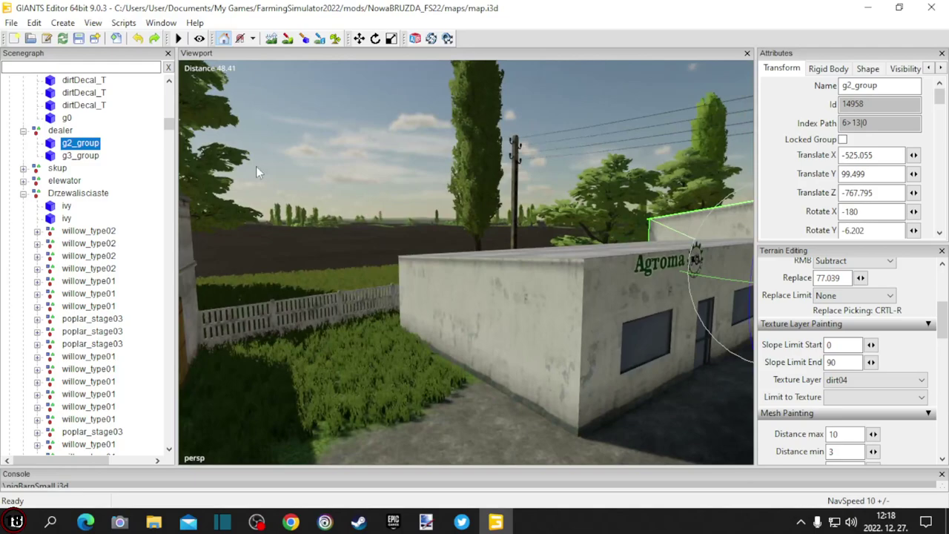
left_click(56, 132)
key("f")
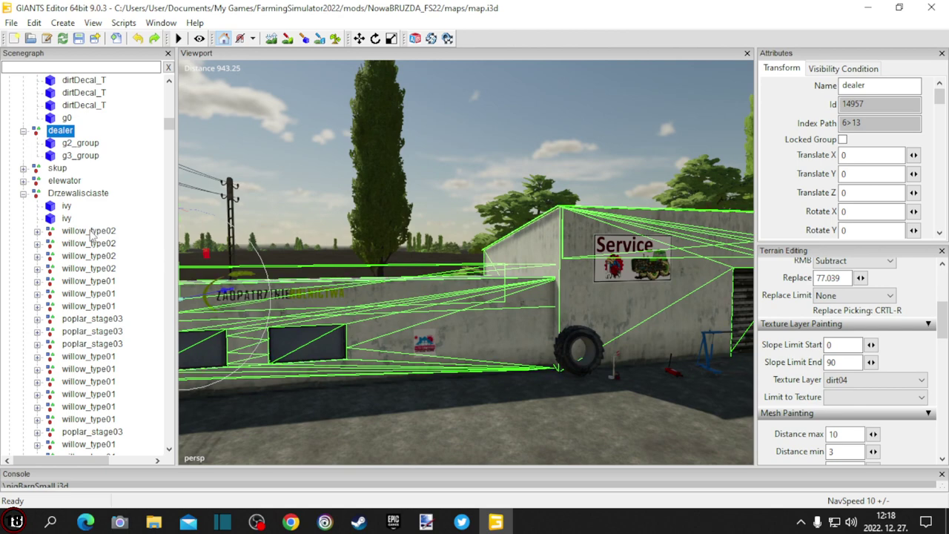
Check whether the two ivy objects under Drzewalisciaste relate to the signs on the dealer building.
left_click(67, 219)
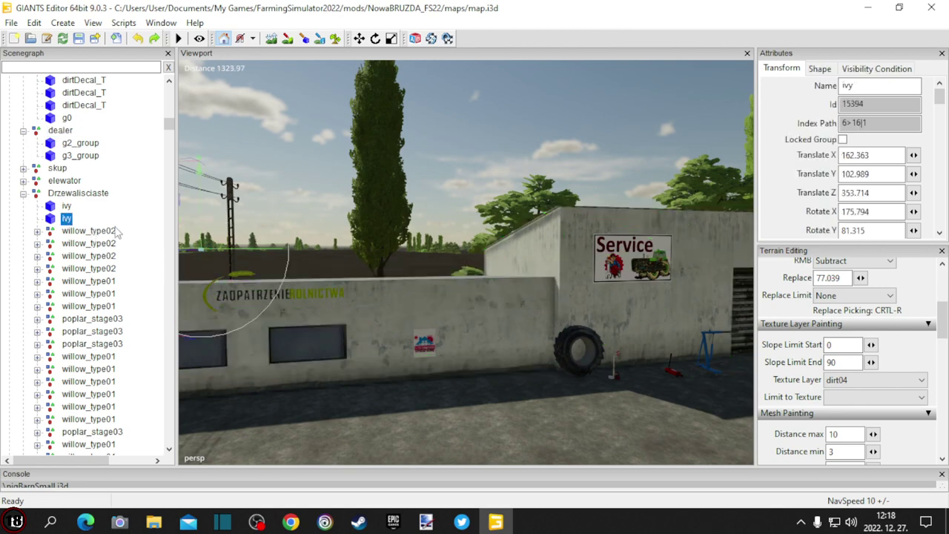
key("f")
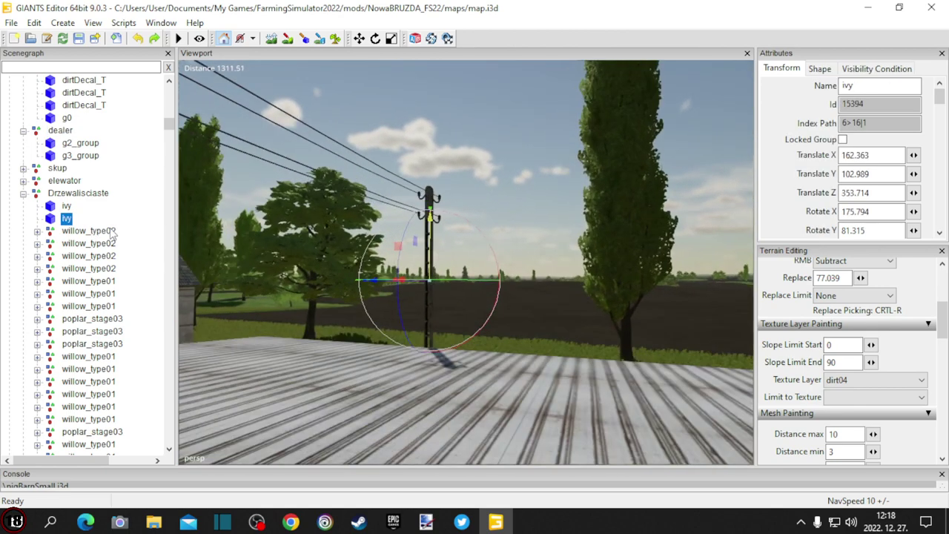
key("s")
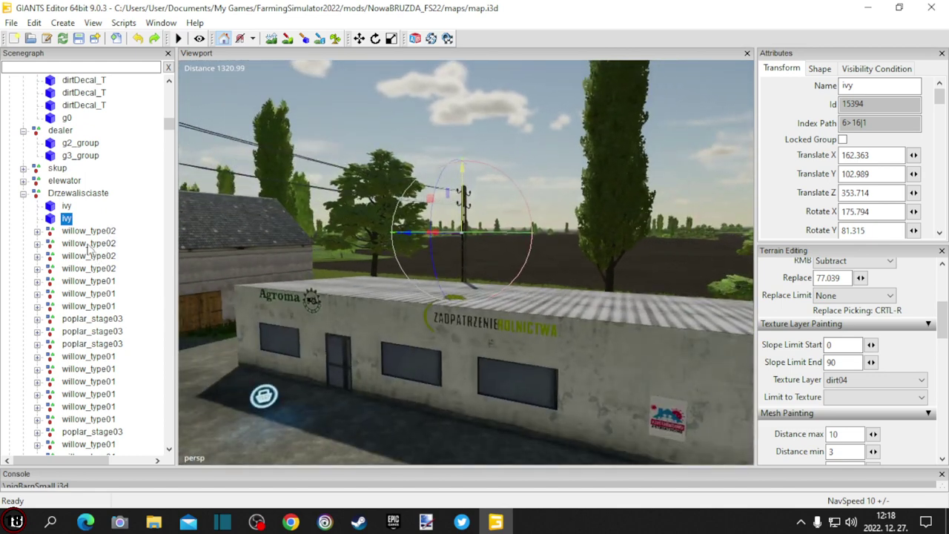
left_click(67, 206)
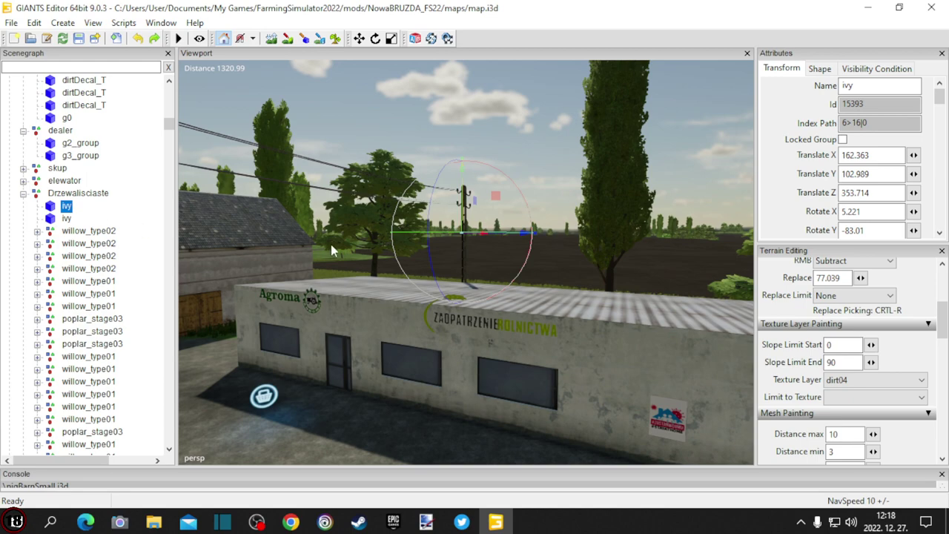
scroll(331, 243, "up", 4)
left_click_drag(330, 244, 353, 234, "alt")
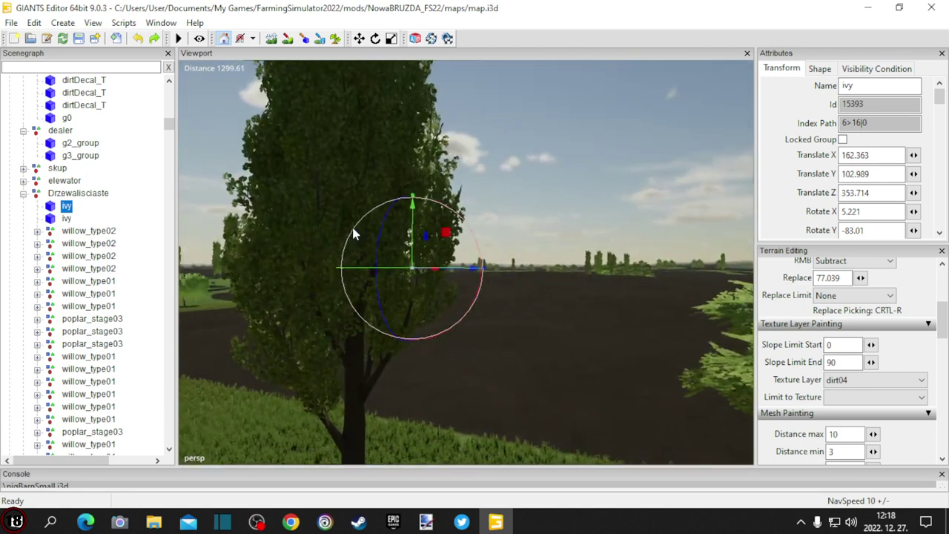
right_click_drag(353, 235, 393, 285)
key("w")
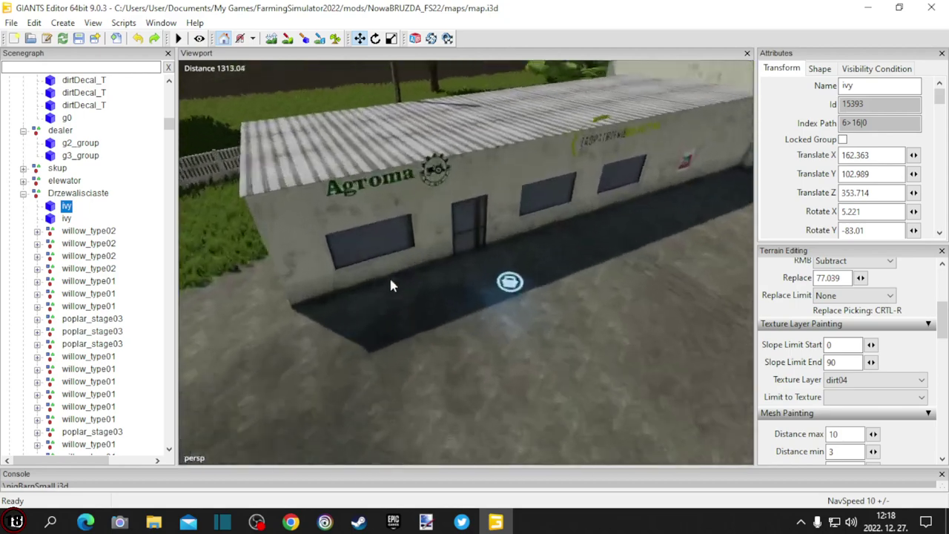
Examine the Agroma and Zaopatrzenie Rolnictwa signs up close with the dealer's g3_group object selected.
left_click_drag(390, 280, 370, 238, "alt")
scroll(370, 238, "up", 3)
left_click_drag(545, 276, 478, 258, "alt")
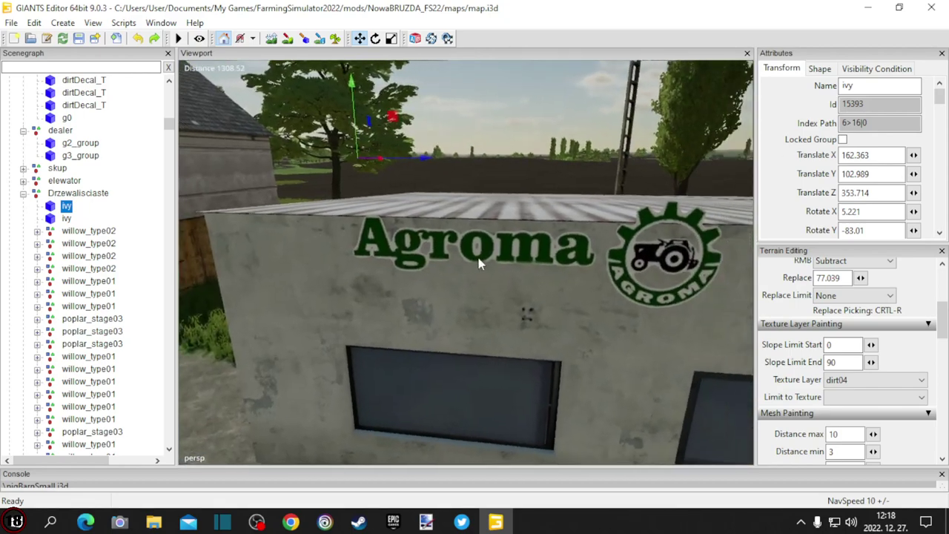
right_click_drag(478, 263, 588, 261)
left_click(483, 226)
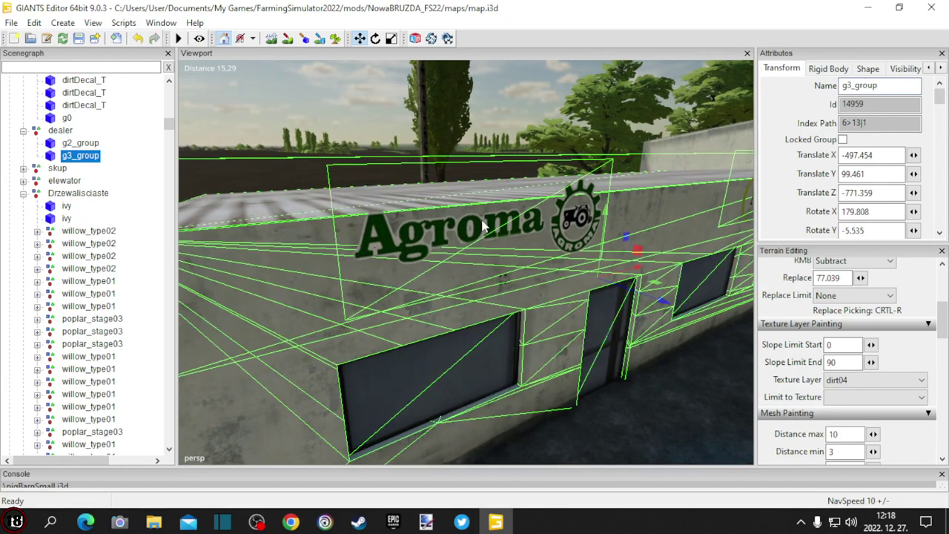
right_click_drag(471, 236, 547, 262)
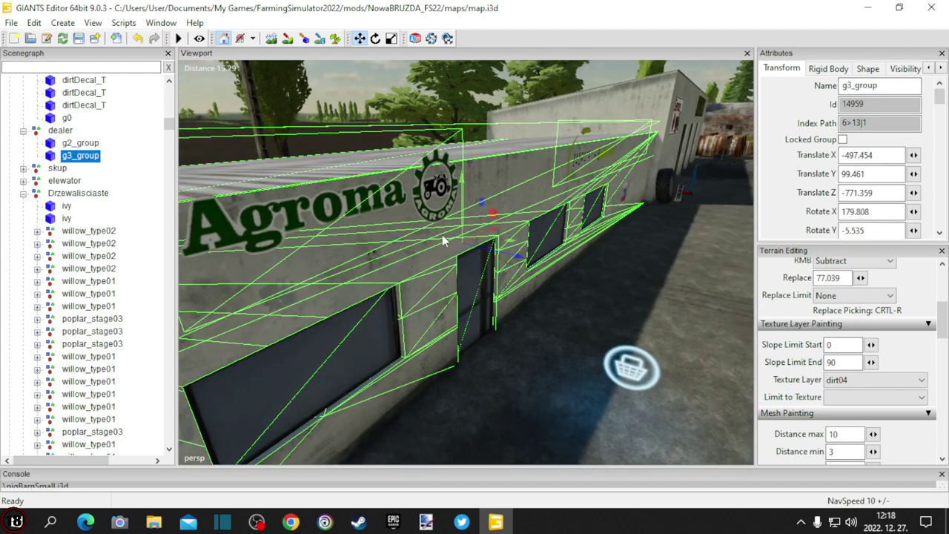
right_click_drag(443, 235, 295, 236)
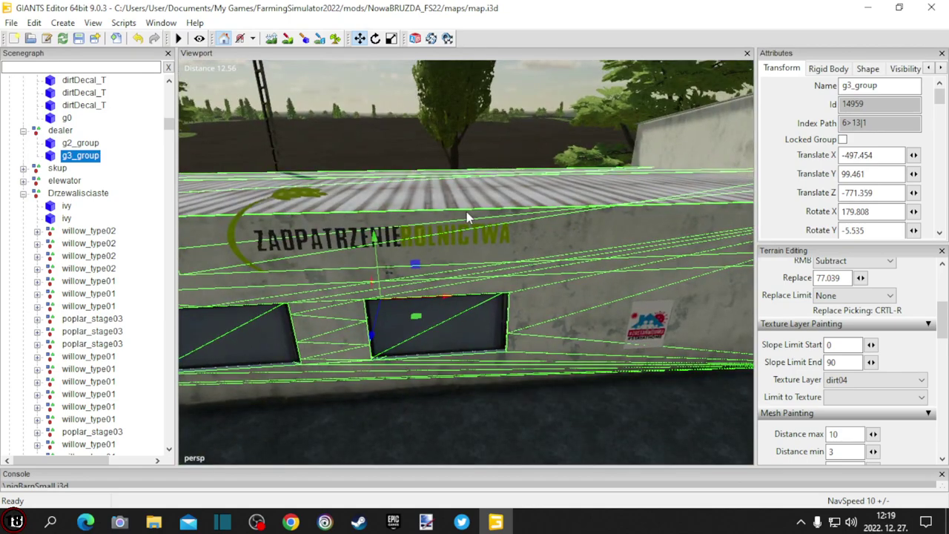
Return to the pig enclosure by the lean-to and review its troughs and painted ground.
right_click_drag(599, 223, 543, 256)
scroll(543, 256, "down", 3)
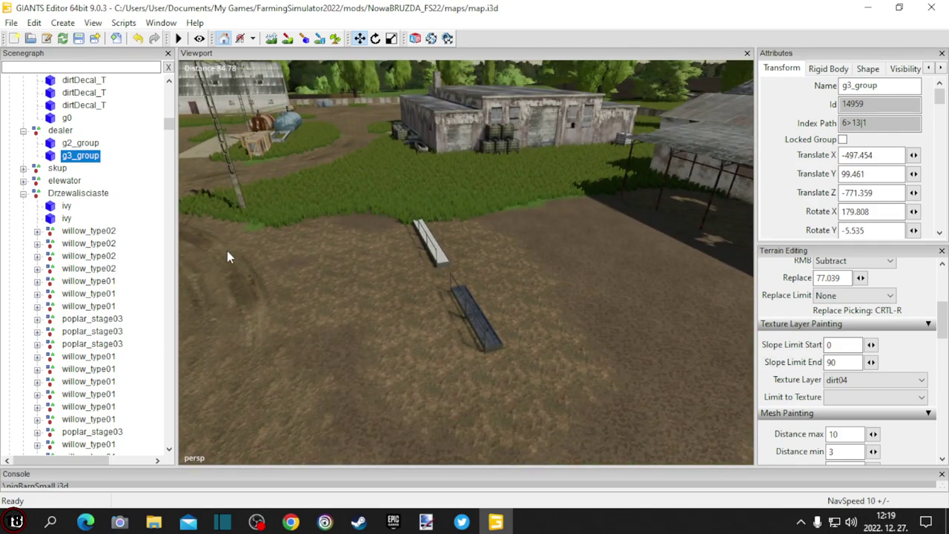
right_click_drag(317, 249, 400, 254)
scroll(402, 260, "up", 4)
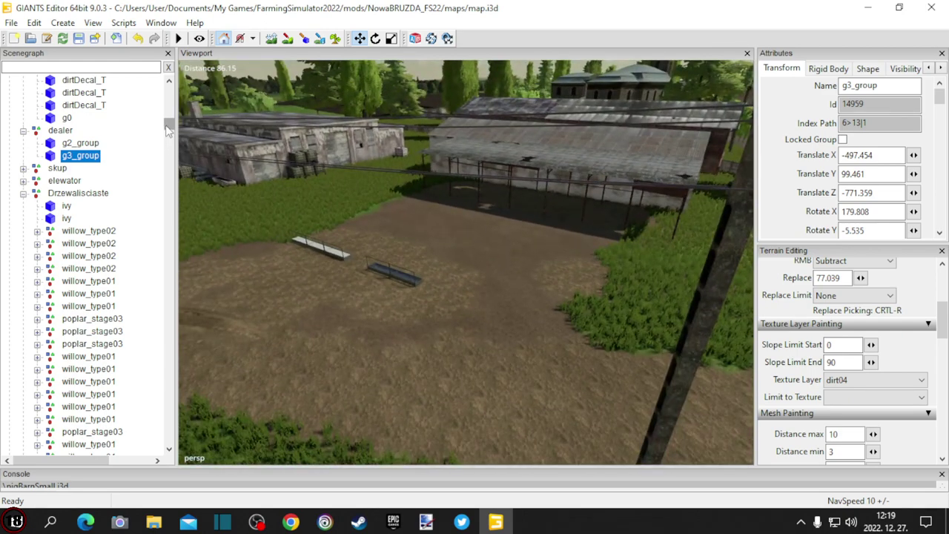
Select pigBarnSmall at the end of the scenegraph and examine its outlined area in front of the open shed.
left_click_drag(168, 127, 169, 443)
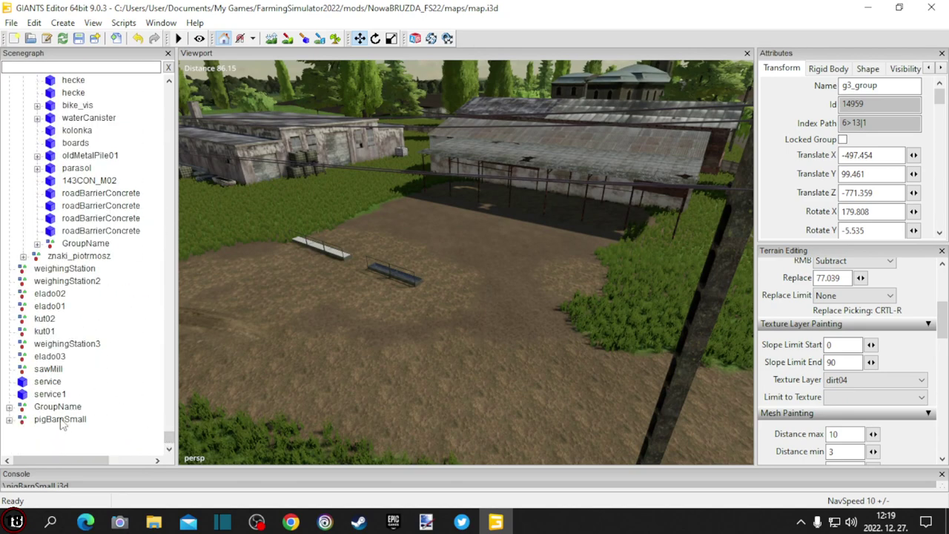
left_click(60, 420)
left_click_drag(296, 357, 570, 367, "alt")
scroll(343, 358, "up", 4)
right_click_drag(570, 374, 346, 402)
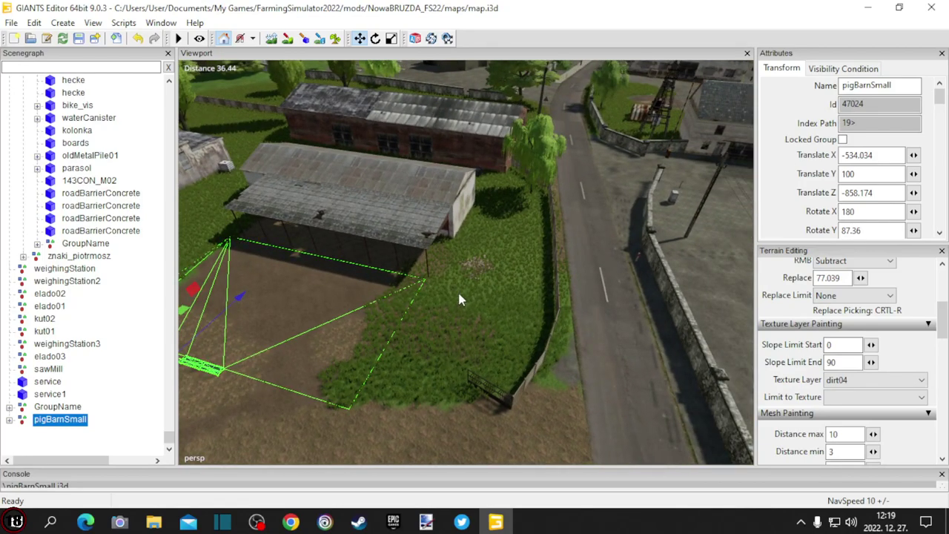
Move the debrisStone rubble pile from the grass beside the shed onto the dirt driveway near the utility pole.
left_click(483, 268)
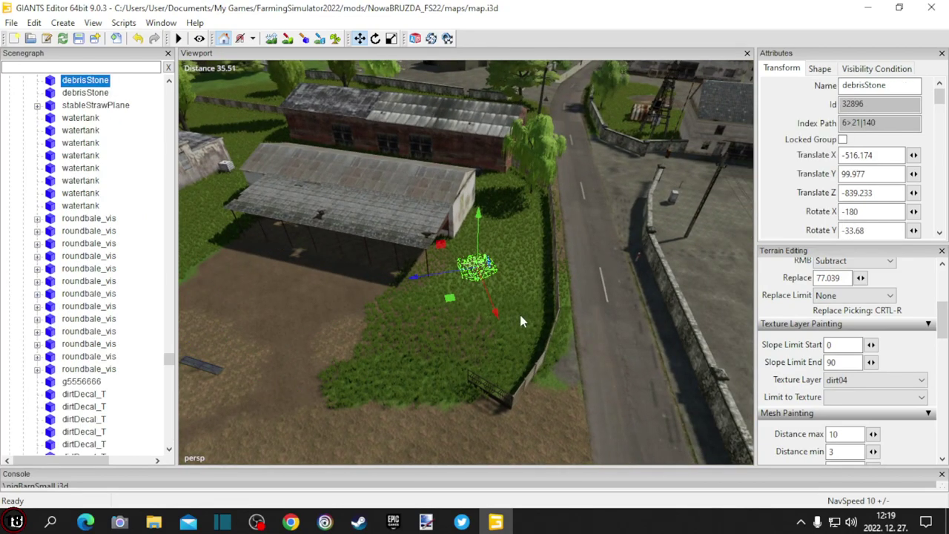
right_click_drag(519, 314, 442, 373)
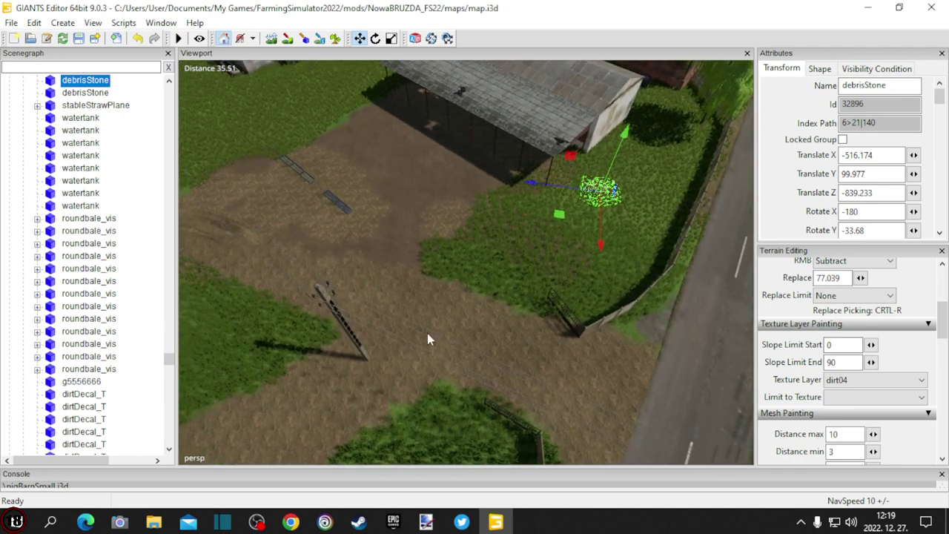
key("ctrl+b")
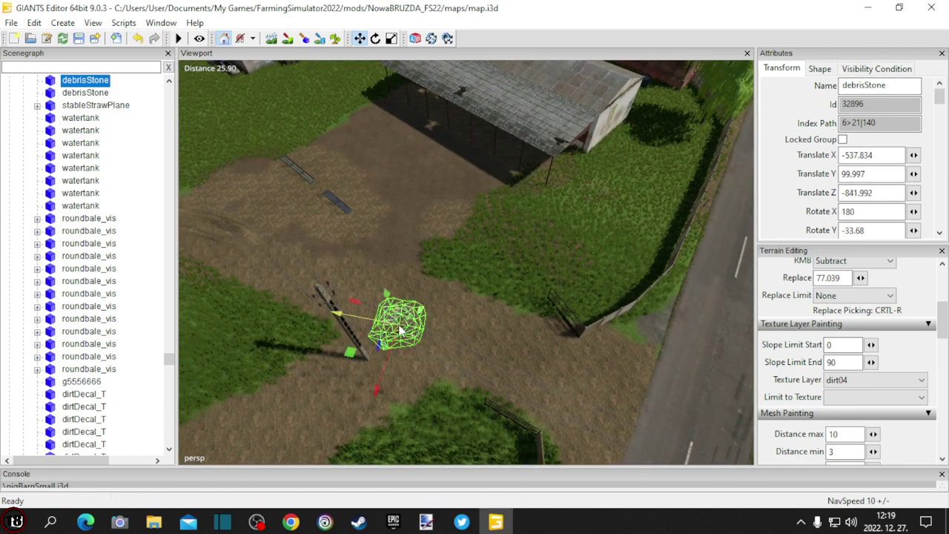
Lower the debrisStone pile into the ground to about Translate Y 99.93 and enable its Rigid Body option.
right_click_drag(480, 361, 669, 280)
left_click_drag(669, 274, 540, 339, "alt")
scroll(536, 319, "up", 4)
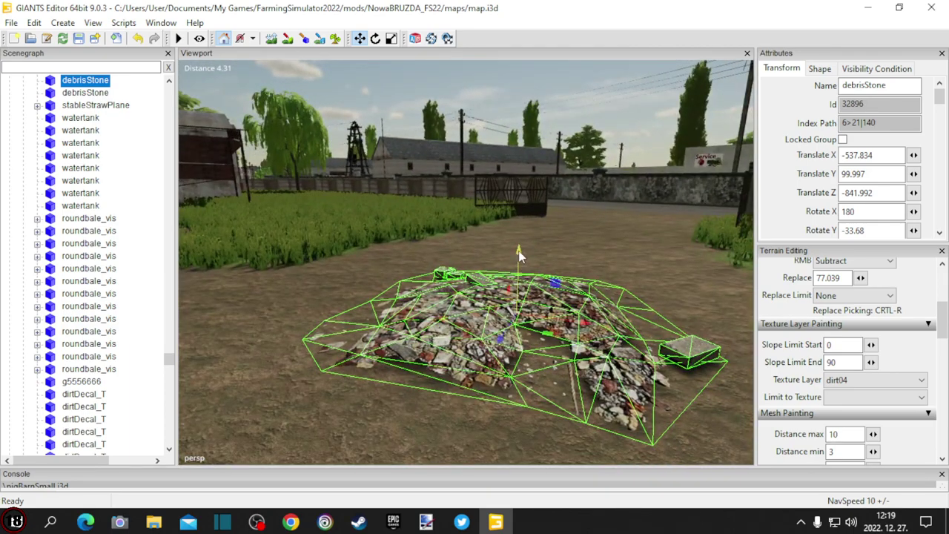
left_click_drag(520, 251, 518, 258)
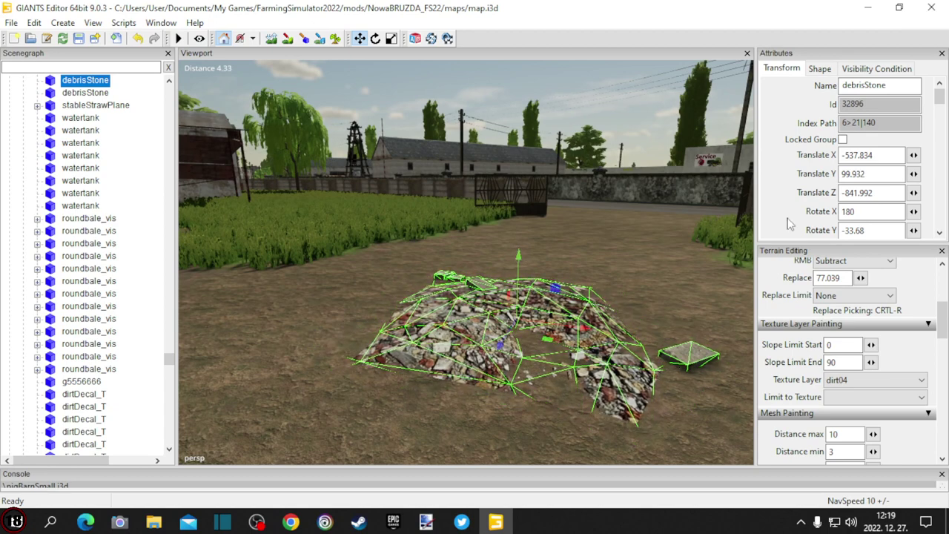
scroll(811, 200, "down", 3)
scroll(815, 202, "down", 1)
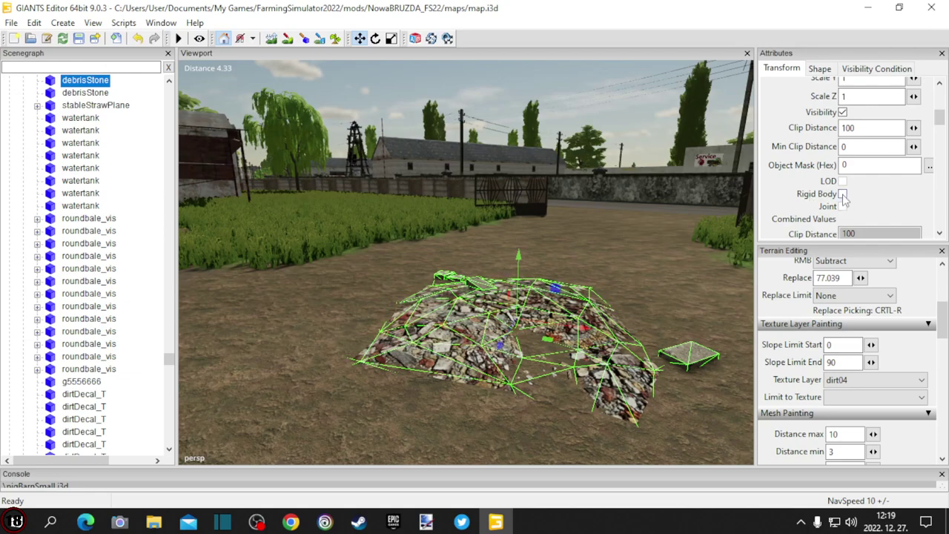
left_click(842, 193)
Clear a strip of tall grass from the metal gate to the shed's end wall and paint it with dirt04.
left_click_drag(711, 221, 486, 280, "alt")
scroll(497, 164, "up", 3)
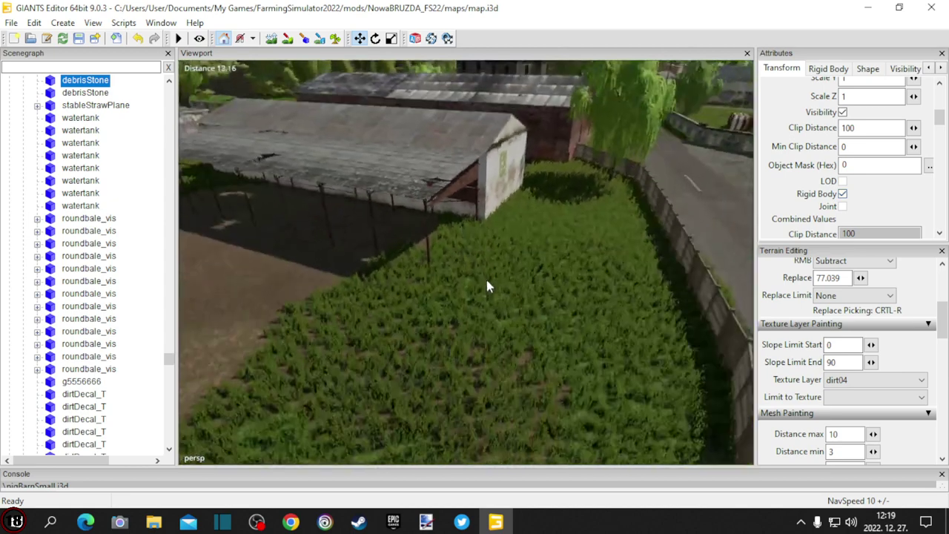
right_click_drag(487, 286, 470, 312)
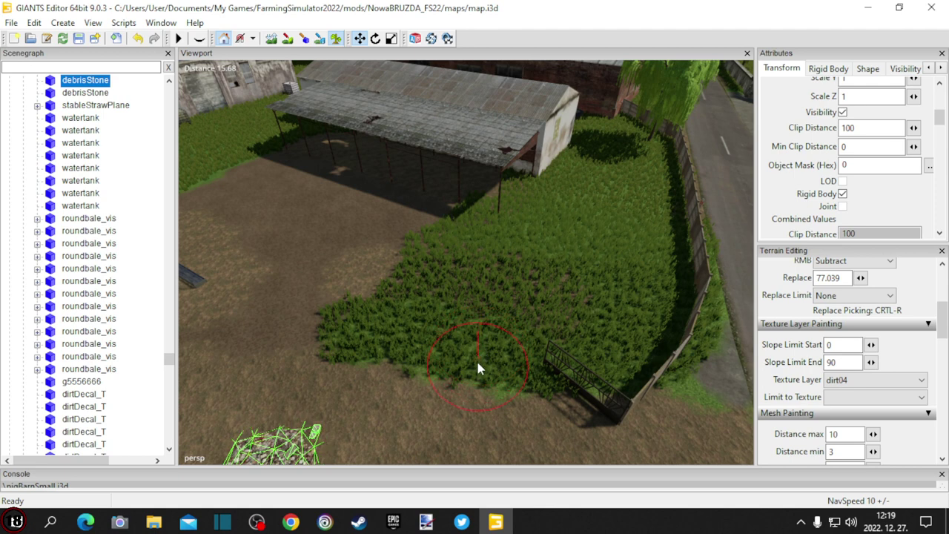
mouse_move(478, 369)
left_mouse_down()
mouse_move(528, 257)
mouse_move(513, 317)
mouse_move(484, 364)
mouse_move(519, 342)
mouse_move(489, 282)
left_mouse_up()
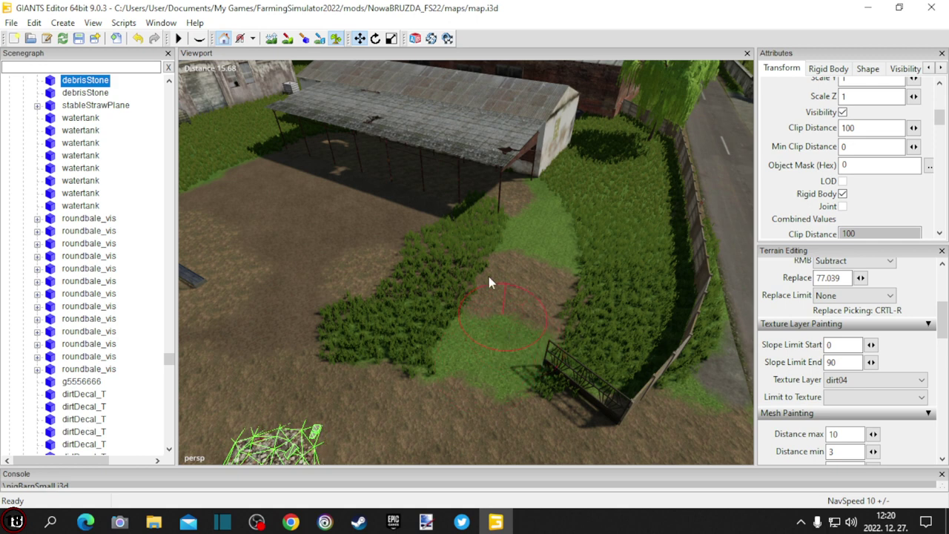
left_click(289, 39)
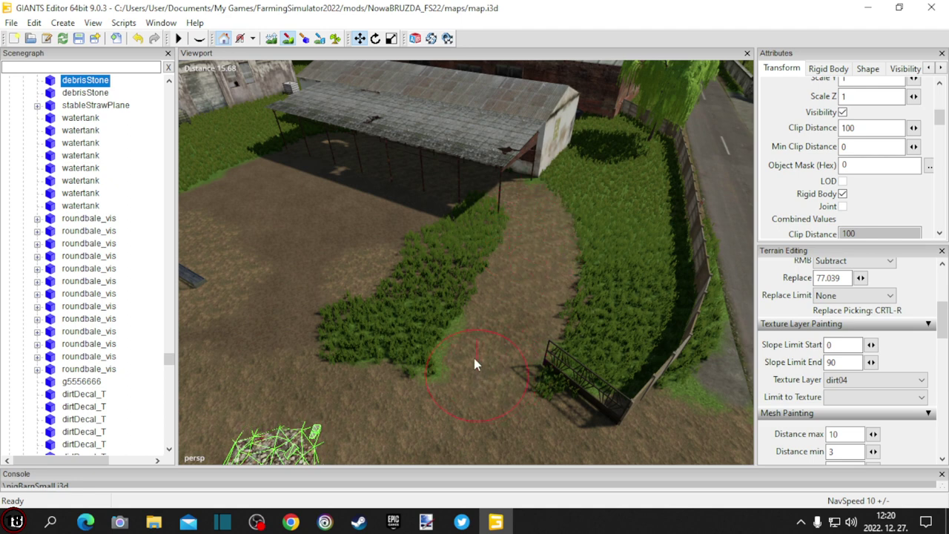
left_click(290, 41)
Clear a curved grass strip on the pigBarnSmall side facing the long grey building and paint it with dirt04.
mouse_move(374, 152)
left_mouse_down("alt")
mouse_move(393, 174)
mouse_move(497, 179)
mouse_move(477, 203)
mouse_move(452, 208)
left_mouse_up("alt")
scroll(454, 212, "down", 3)
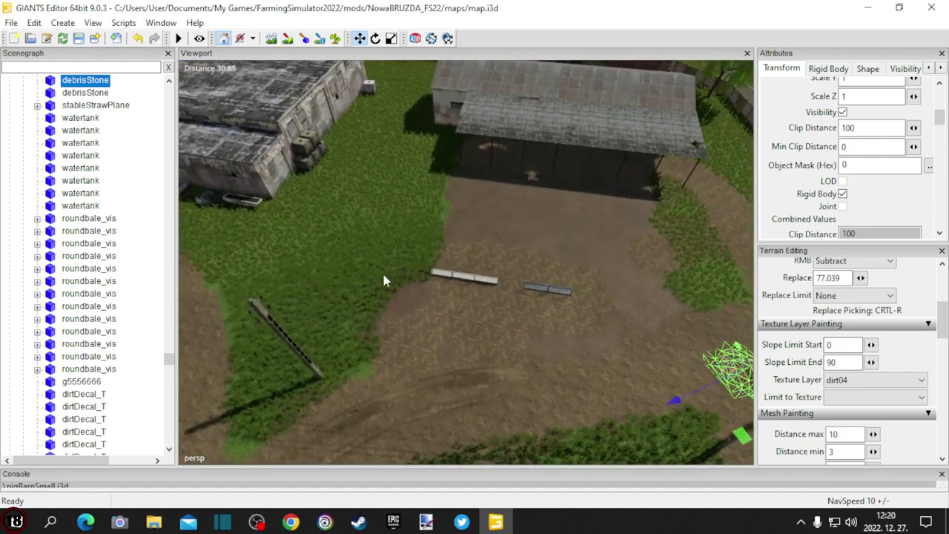
left_click_drag(170, 359, 172, 443)
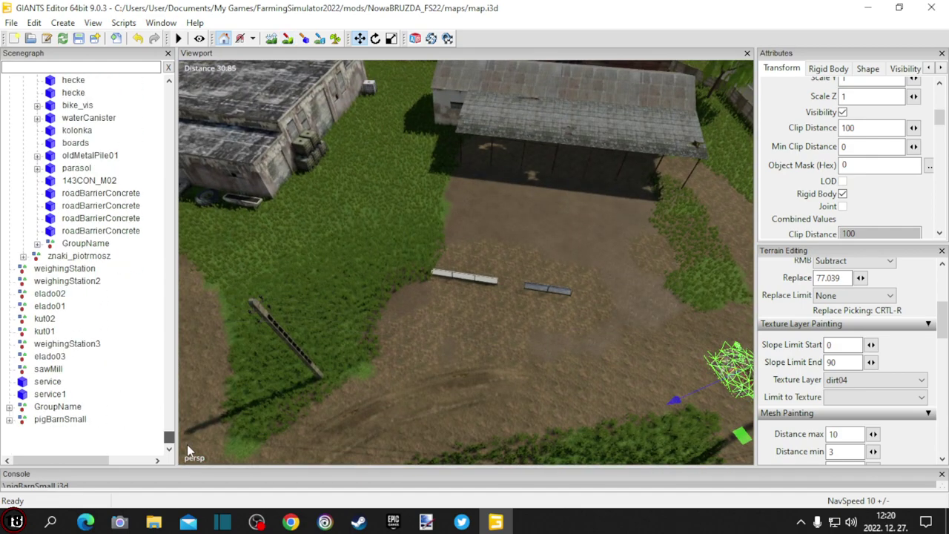
left_click(74, 420)
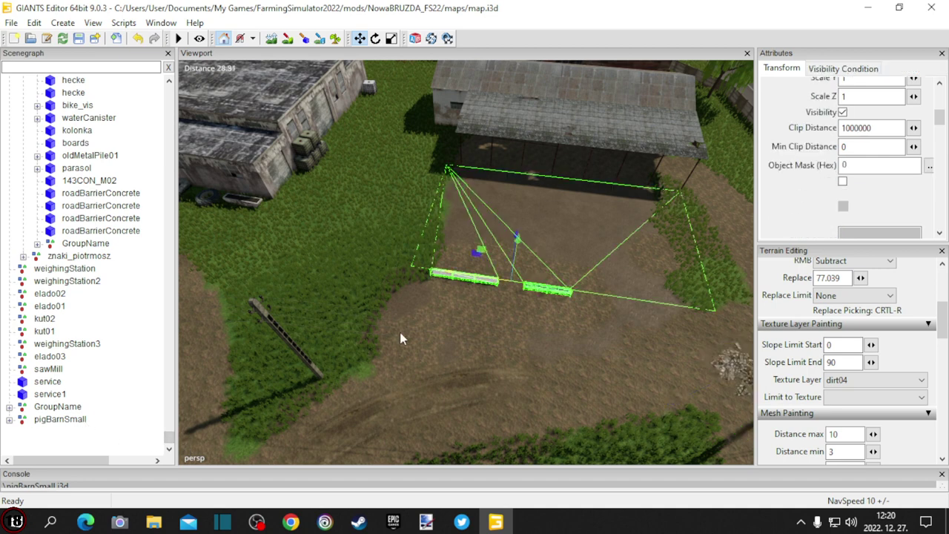
left_click(336, 39)
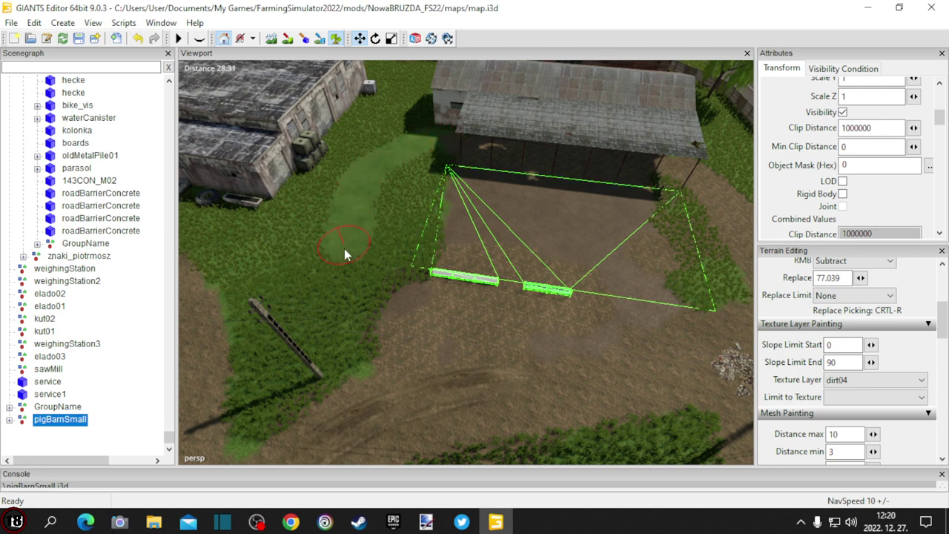
left_click_drag(343, 254, 366, 311)
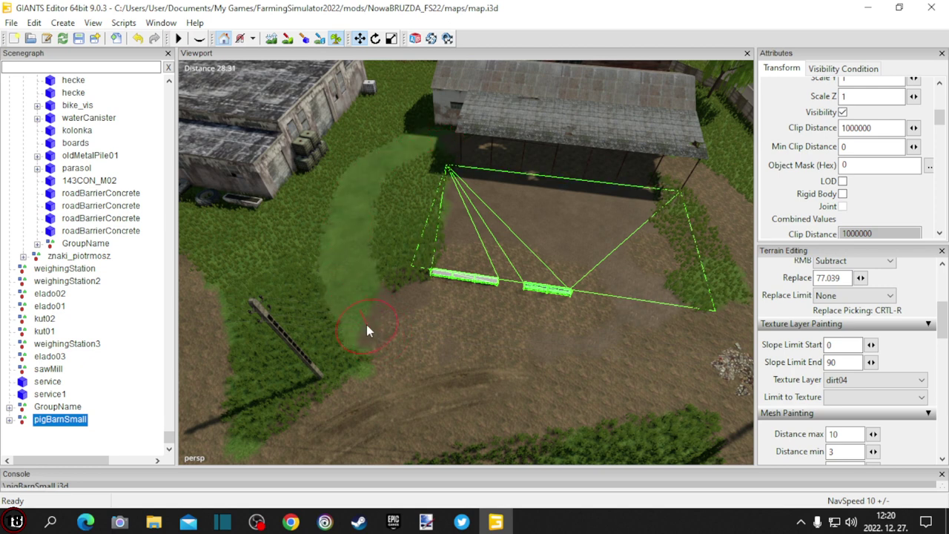
left_click(290, 39)
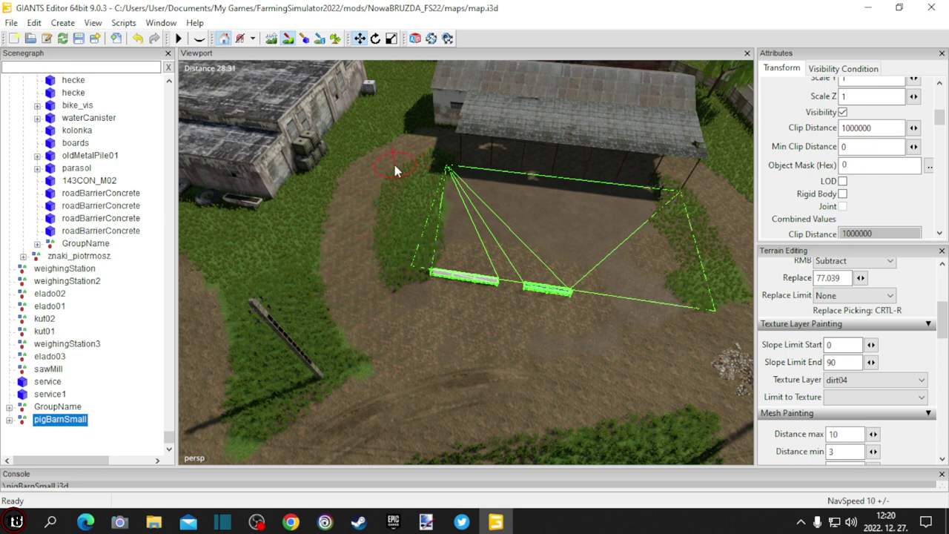
left_click(284, 39)
Examine the farmyard around the pig barn from several sides and bring up pigBarnSmall's translate and rotate values.
left_click_drag(338, 221, 170, 152, "alt")
scroll(370, 214, "up", 2)
scroll(370, 214, "down", 3)
right_click_drag(532, 240, 559, 280)
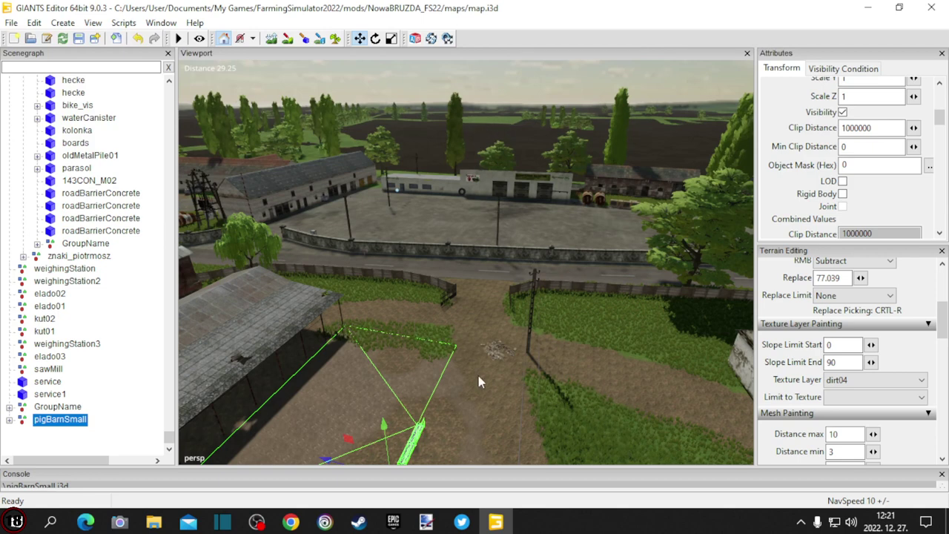
left_click_drag(478, 376, 592, 381, "alt")
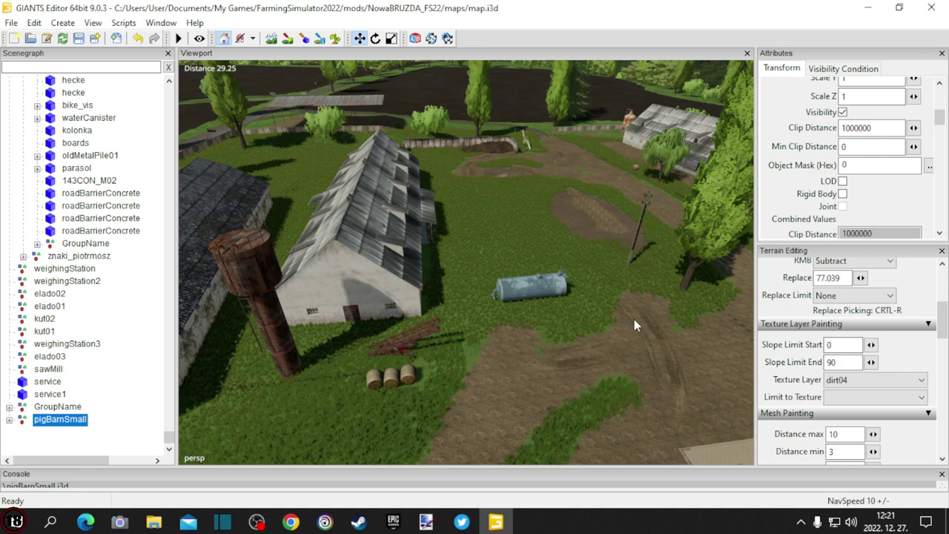
right_click_drag(668, 322, 520, 299)
key("a")
key("d")
key("w")
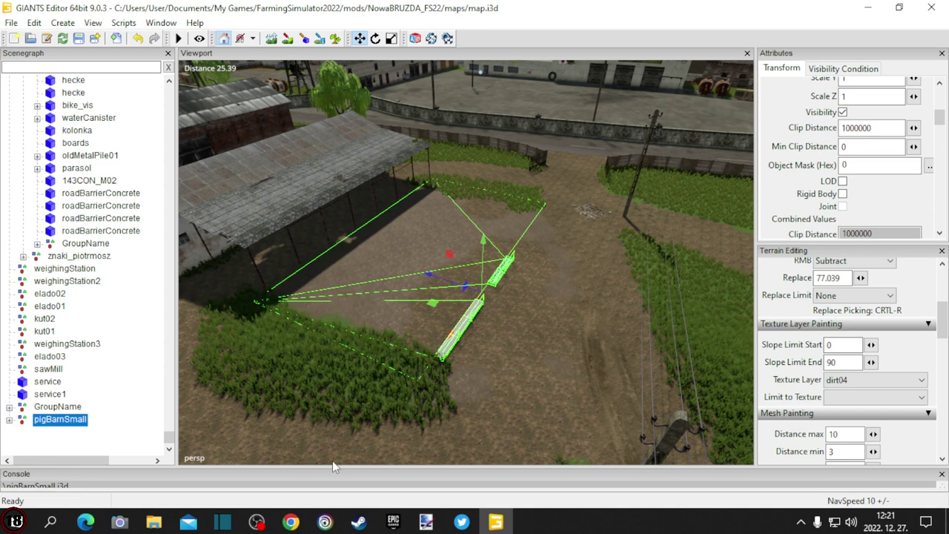
scroll(785, 211, "up", 5)
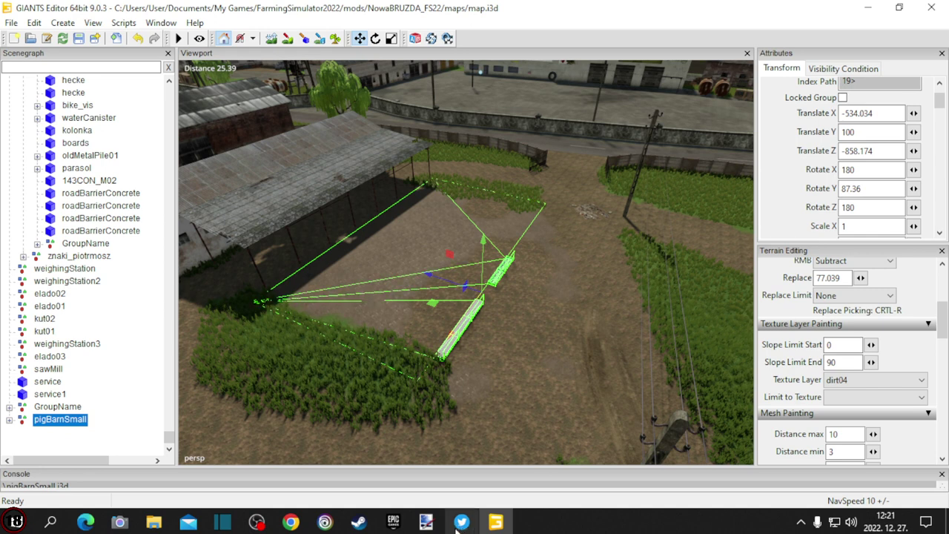
Switch to File Explorer, go into the NowaBRUZDA_FS22 maps folder and open placeables.xml in Notepad++.
left_click(153, 522)
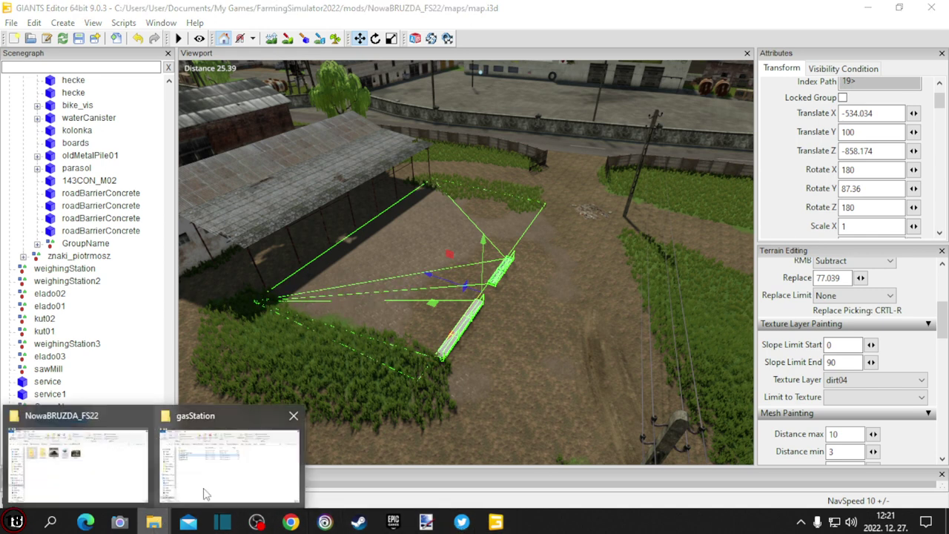
mouse_move(208, 493)
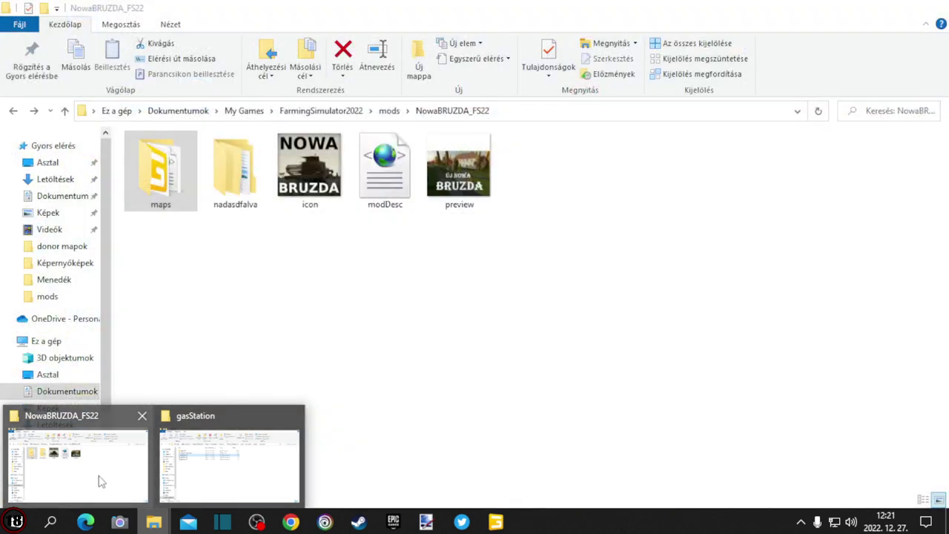
left_click(103, 474)
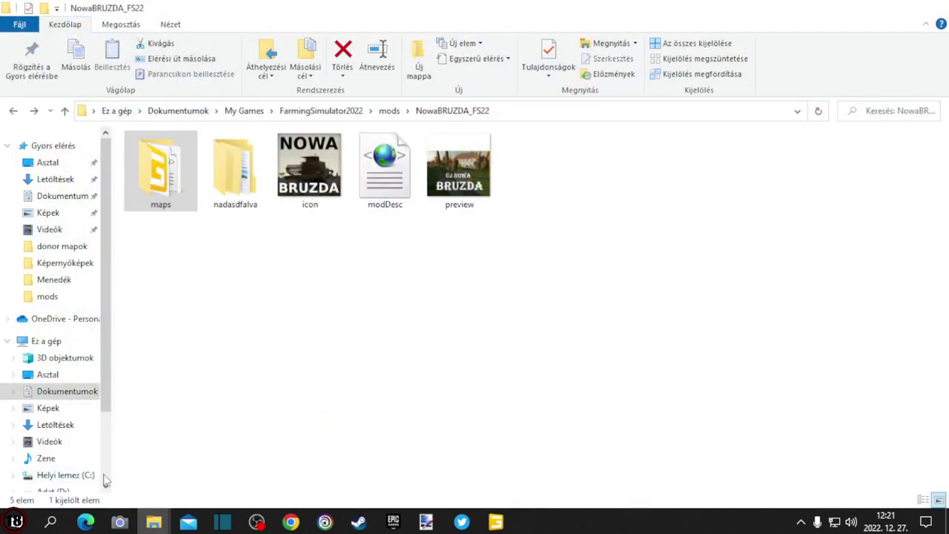
double_click(164, 186)
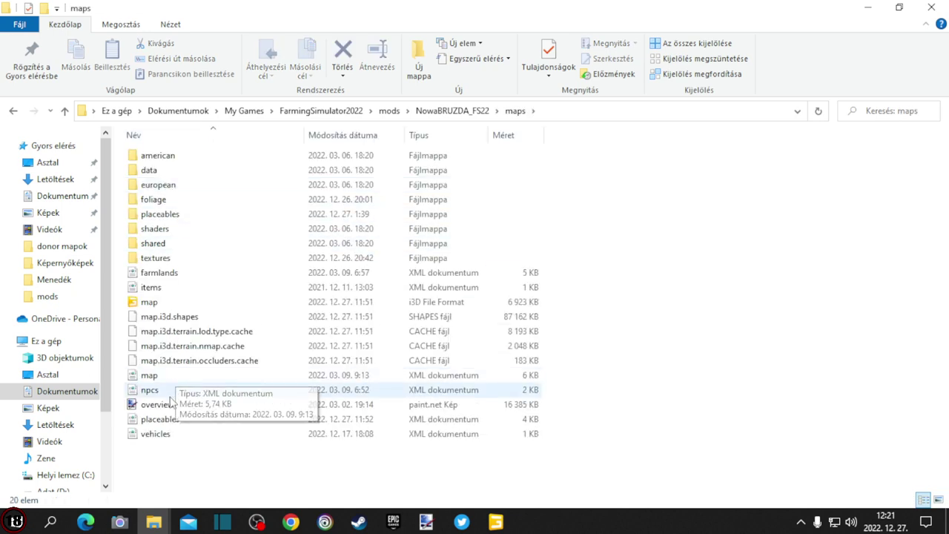
left_click(171, 420)
right_click(172, 420)
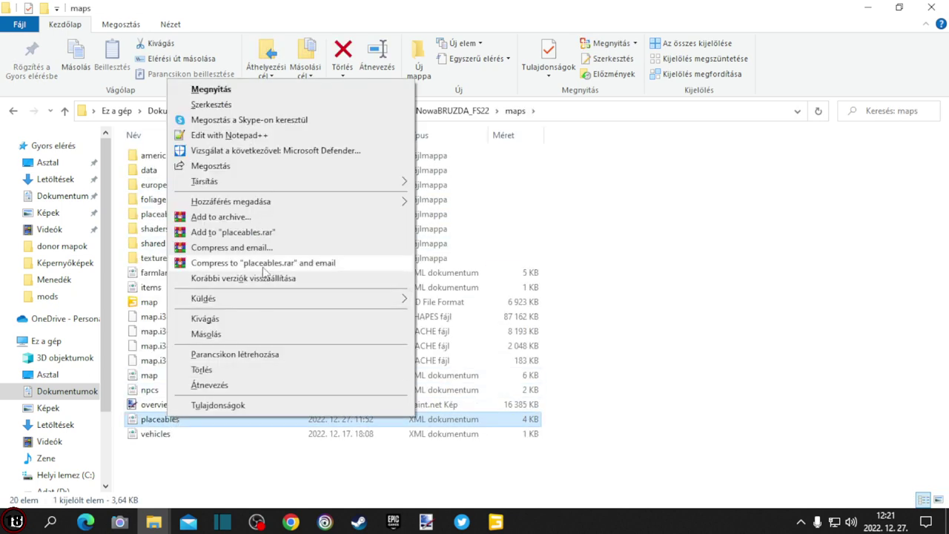
left_click(222, 135)
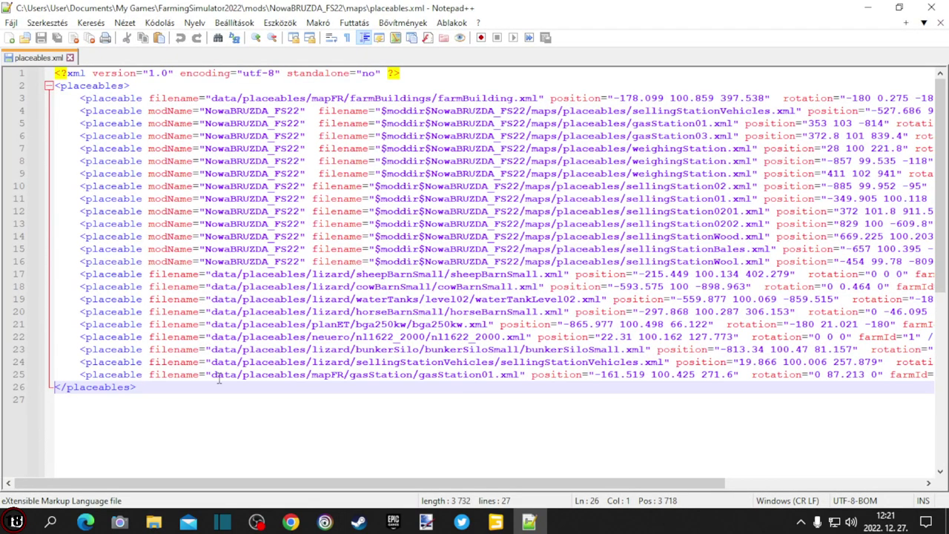
Duplicate the last gasStation01 placeable entry onto a new line beneath it and align its indentation with the other entries.
left_click(19, 378)
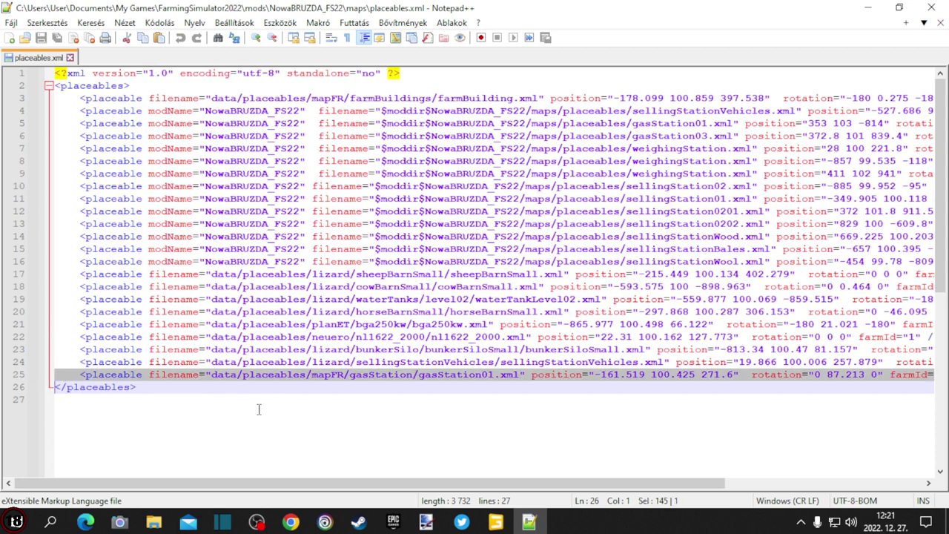
left_click_drag(311, 483, 687, 489)
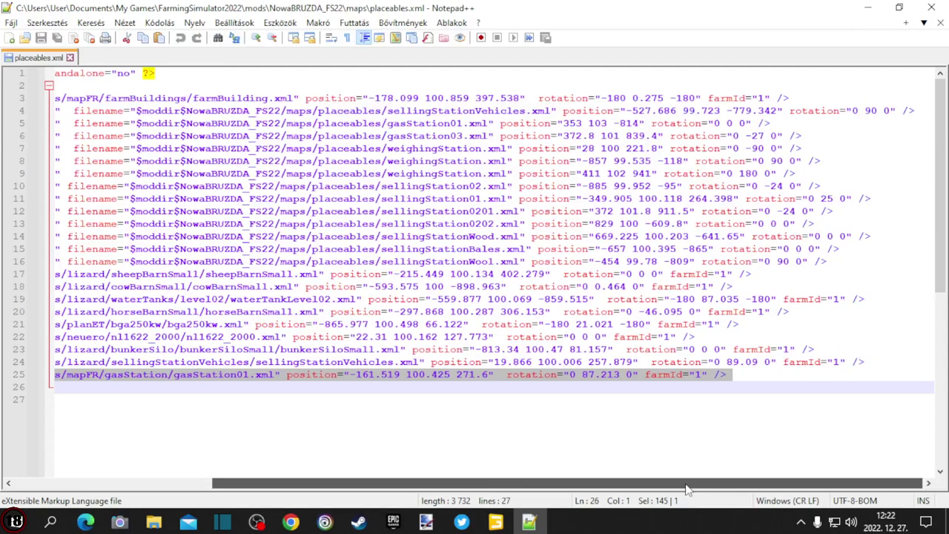
left_click(736, 374)
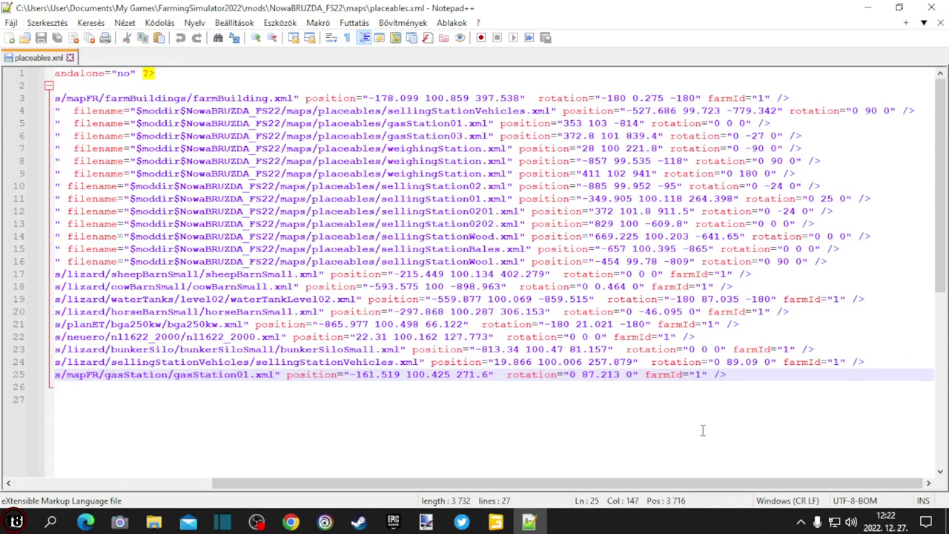
key("Return")
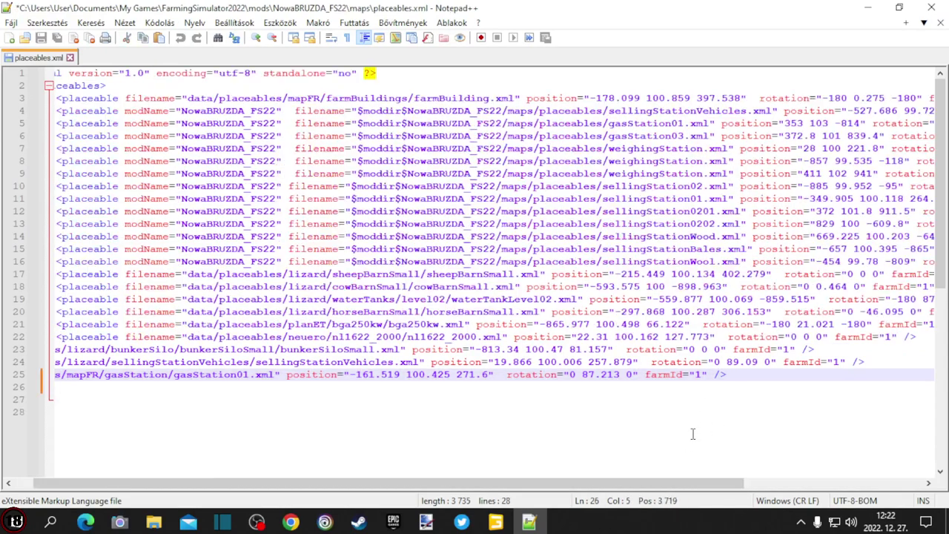
left_click_drag(605, 481, 388, 483)
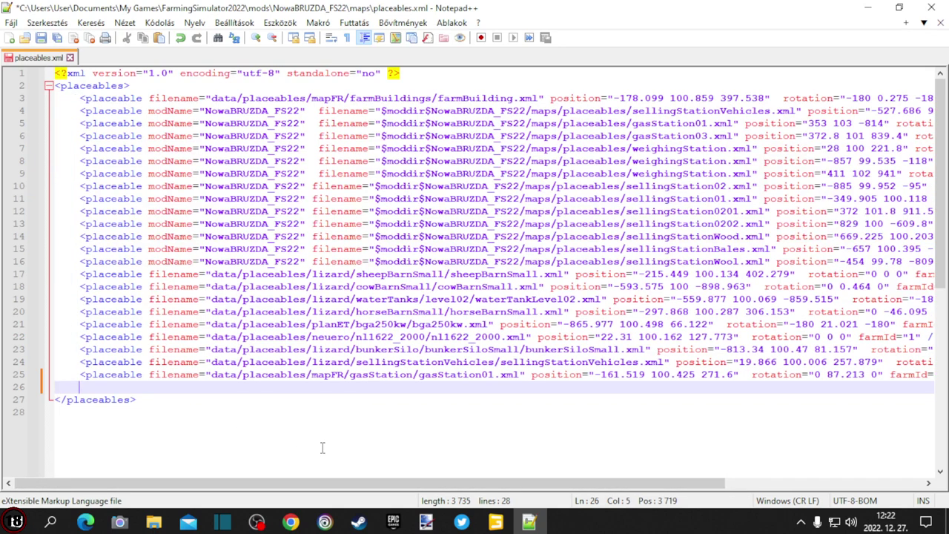
key("ctrl+v")
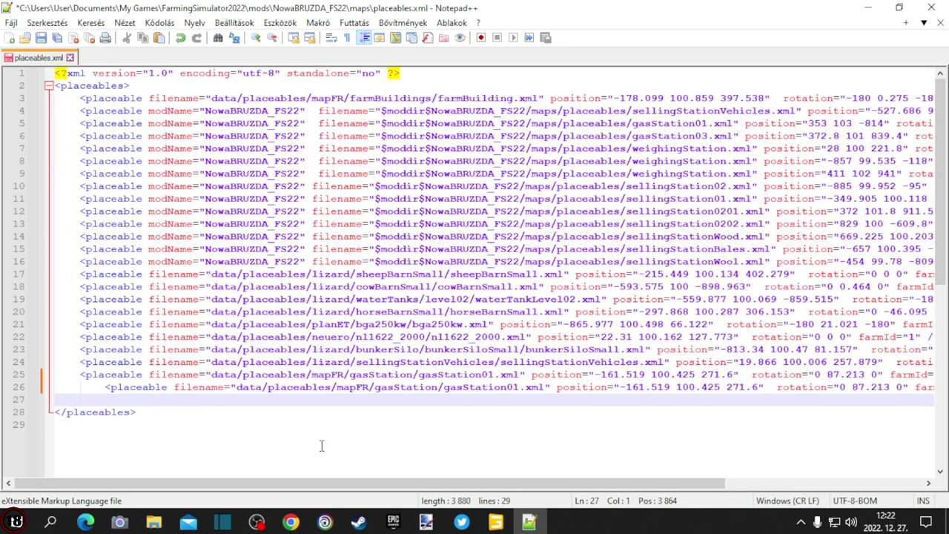
left_click(104, 388)
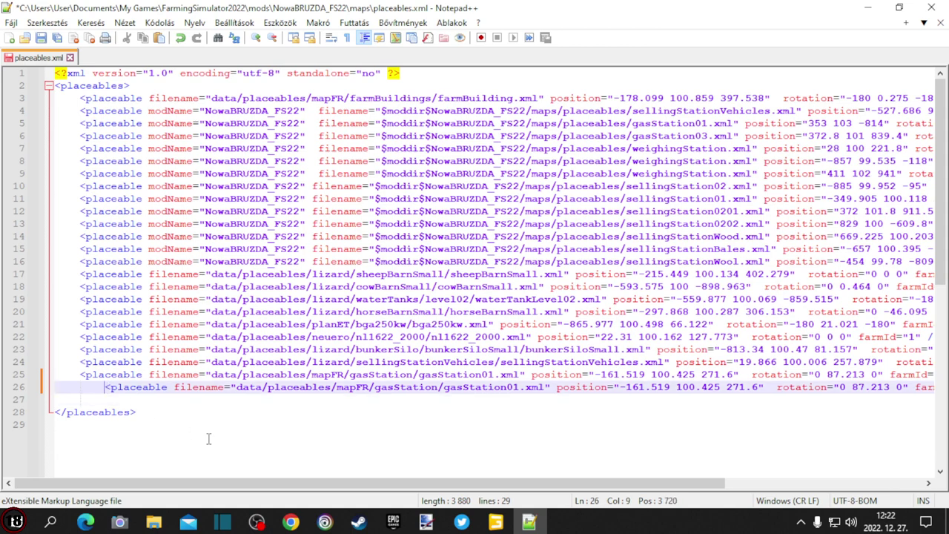
key("BackSpace")
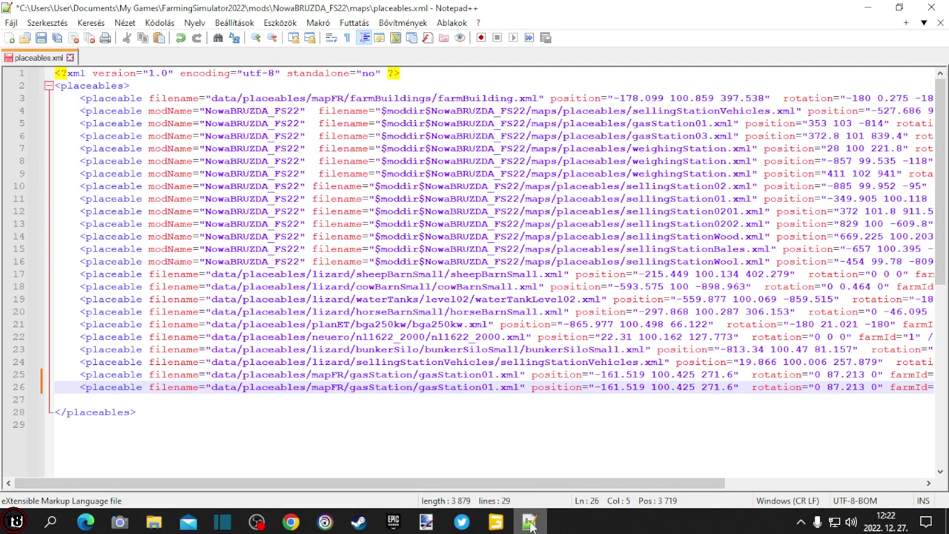
Switch to GIANTS Editor, copy the pigBarnSmall folder name from the lizard folder in the file import dialog, and cancel the import.
mouse_move(529, 523)
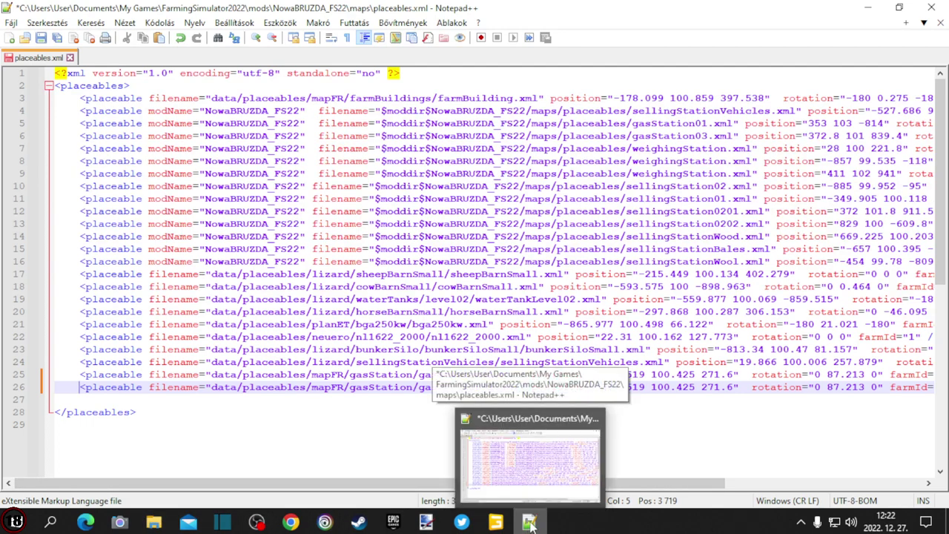
left_click(531, 524)
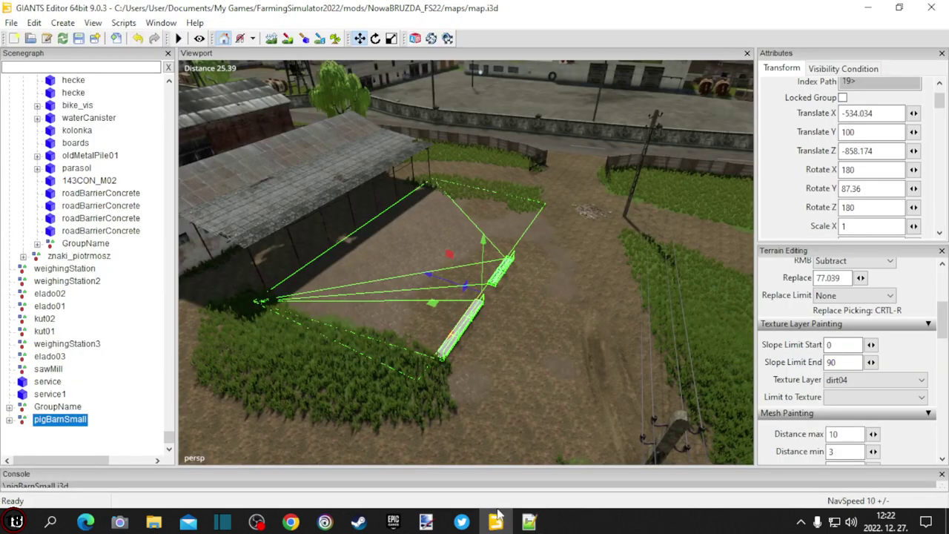
scroll(794, 151, "down", 3)
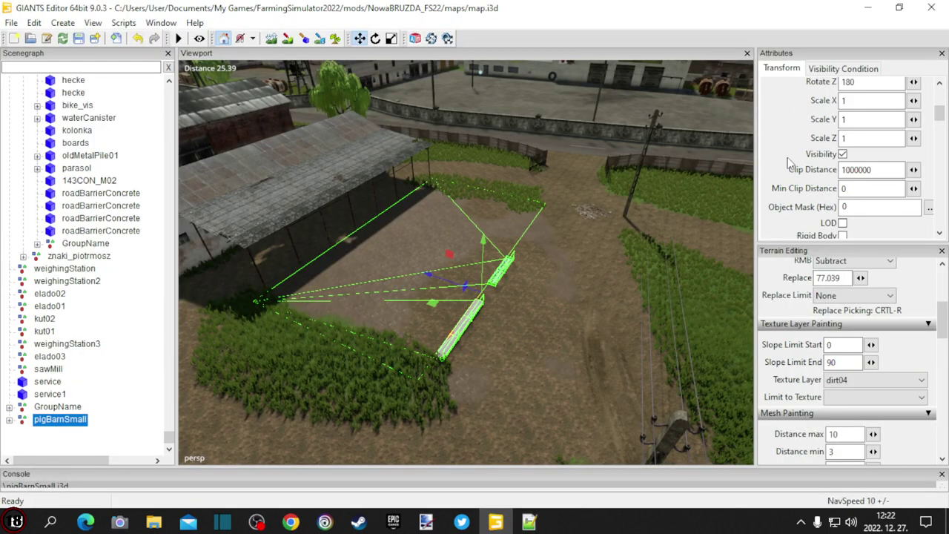
scroll(789, 162, "down", 2)
scroll(781, 170, "up", 3)
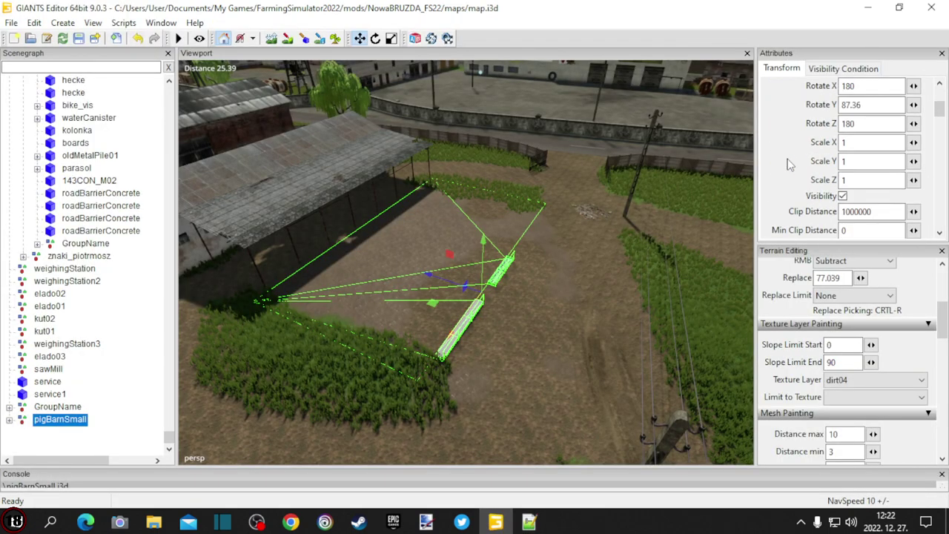
left_click(116, 37)
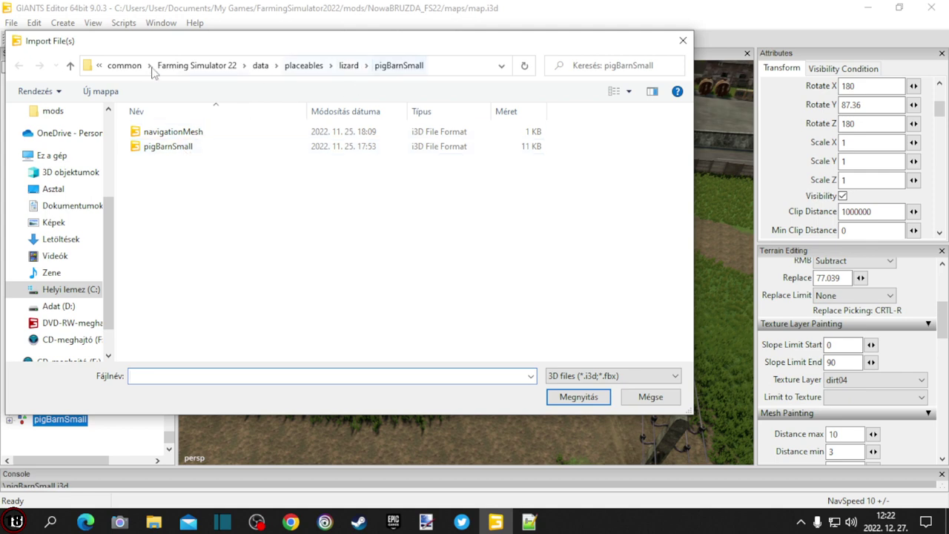
left_click(70, 66)
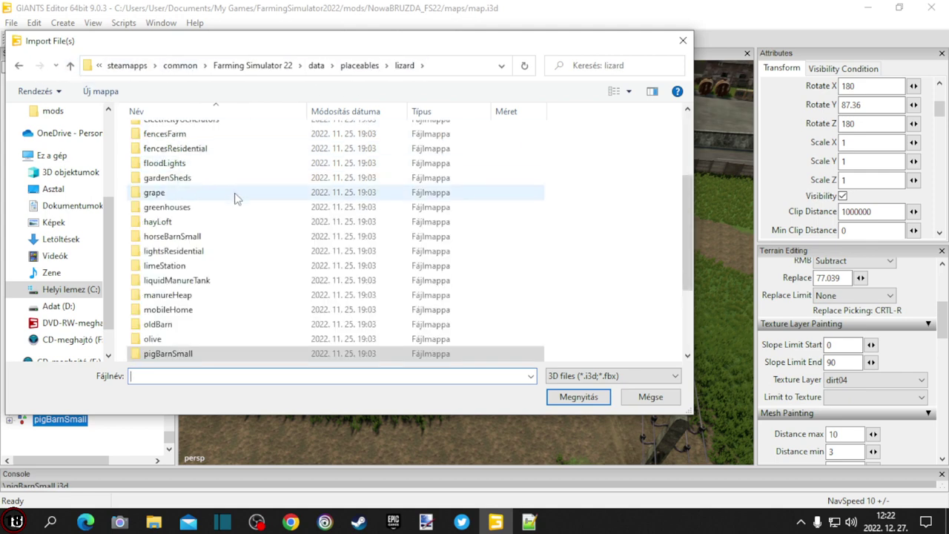
scroll(252, 259, "down", 1)
scroll(255, 268, "down", 2)
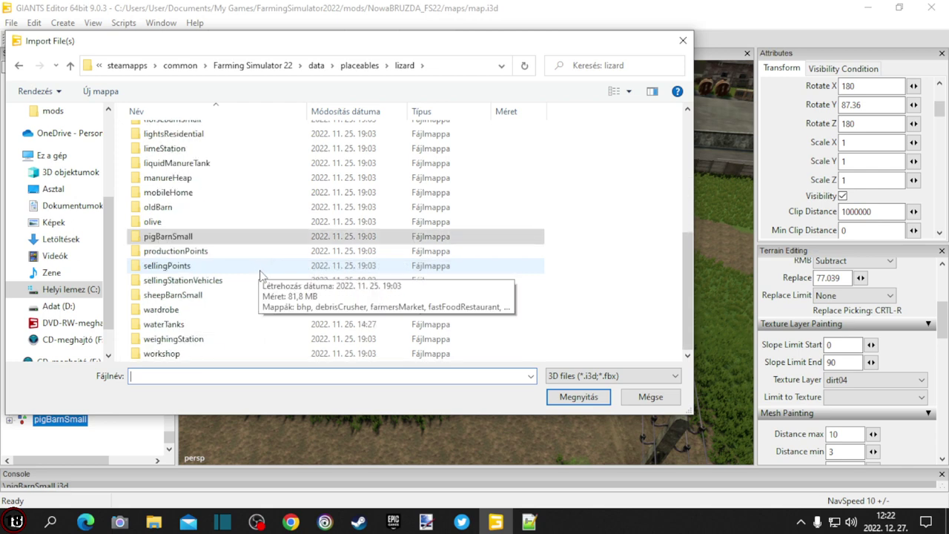
left_click(202, 235)
key("ctrl+c")
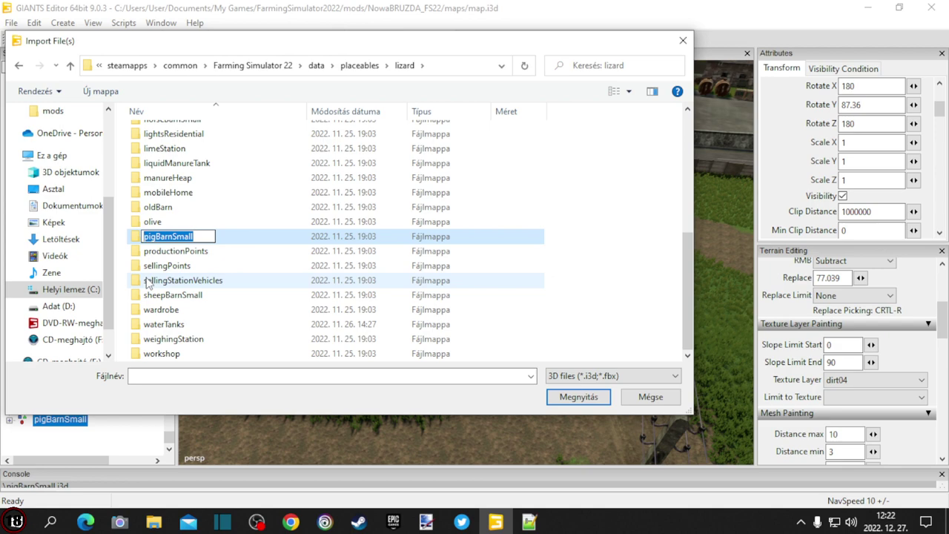
left_click(650, 398)
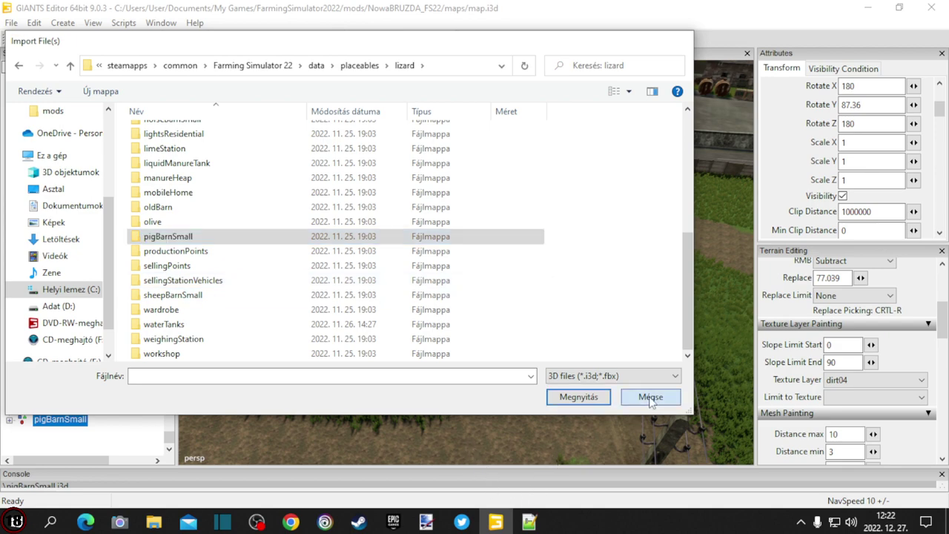
left_click(650, 396)
Switch to Notepad++ and replace the gasStation folder name in the duplicated entry's path with pigBarnSmall.
left_click(528, 522)
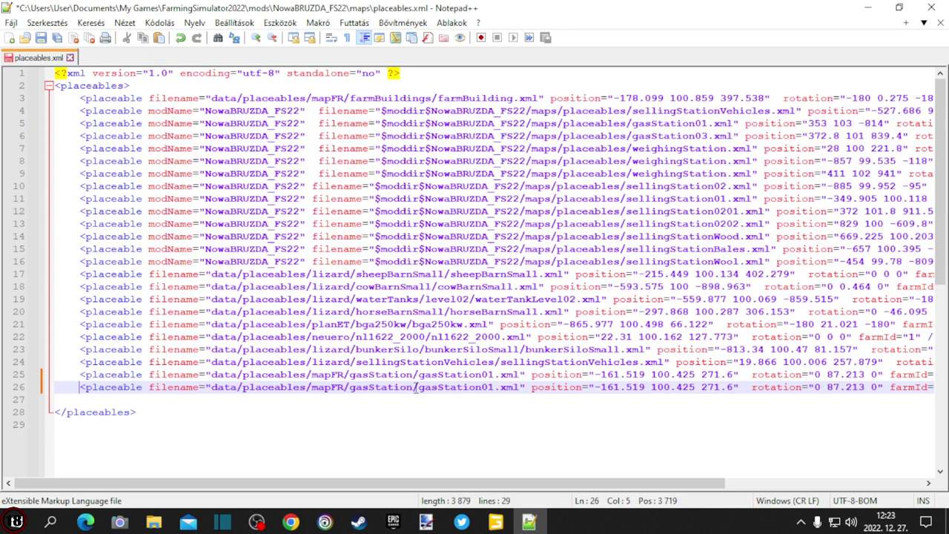
left_click_drag(412, 391, 352, 391)
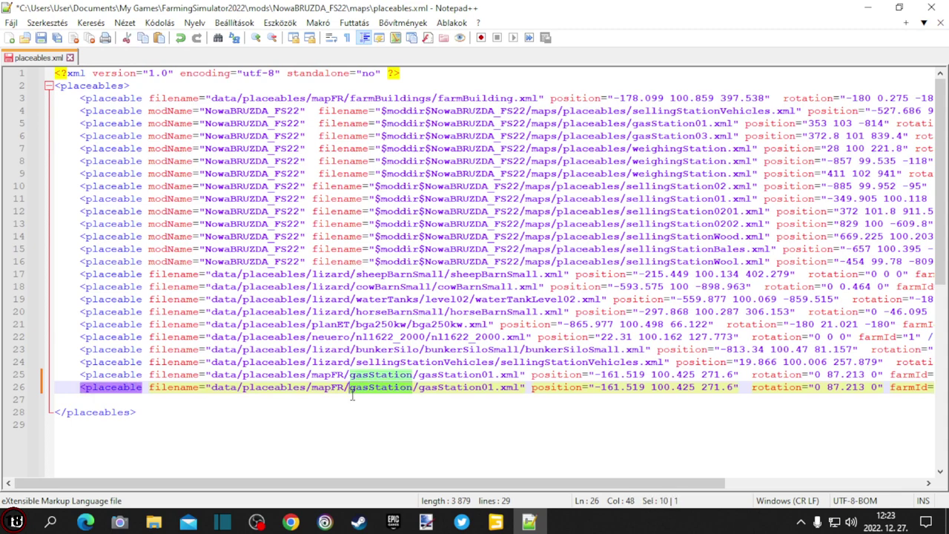
key("ctrl+v")
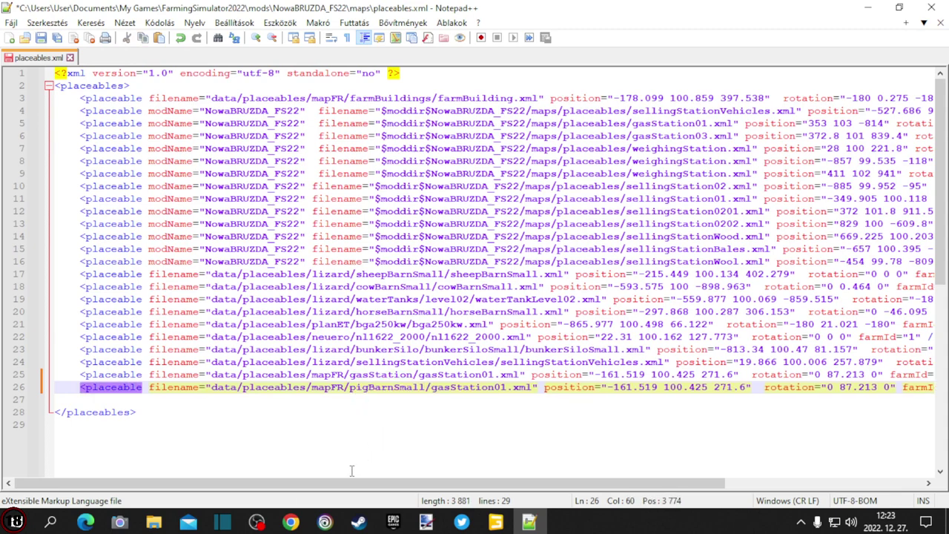
Switch to File Explorer, go up from gasStation to the game's placeables folder and open the lizard folder's name for copying.
left_click(163, 524)
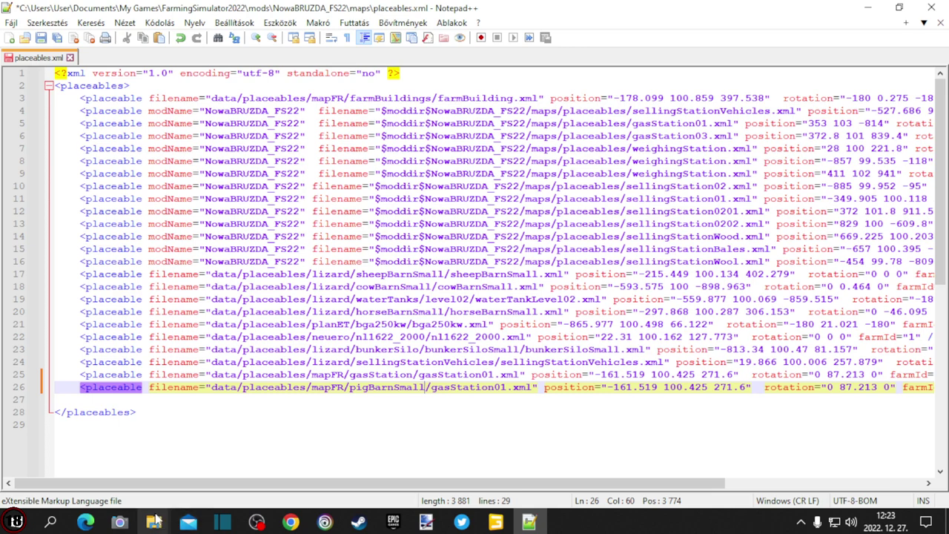
mouse_move(124, 471)
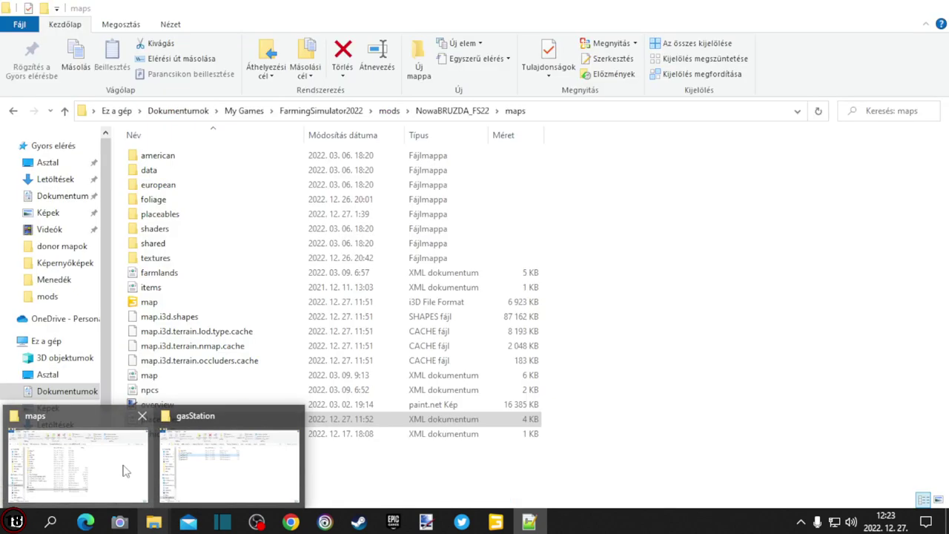
left_click(222, 472)
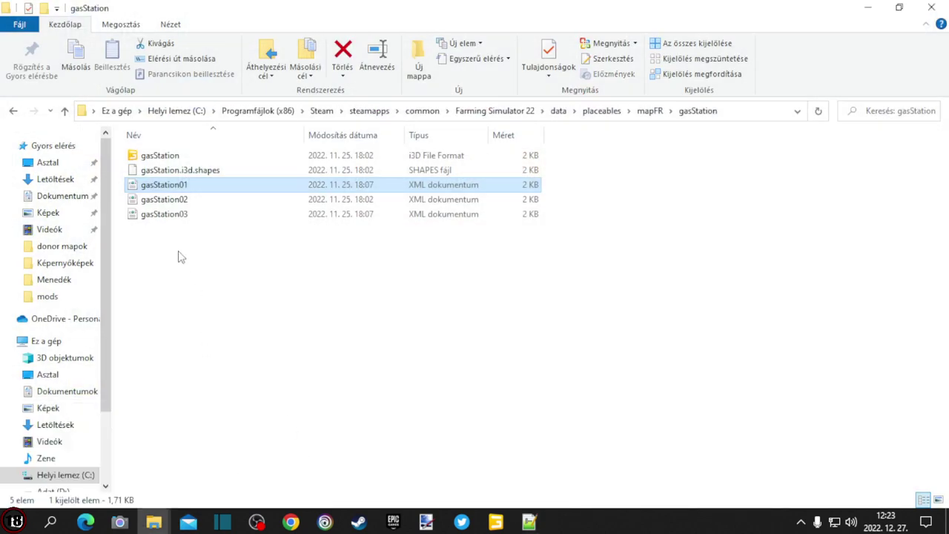
left_click(66, 111)
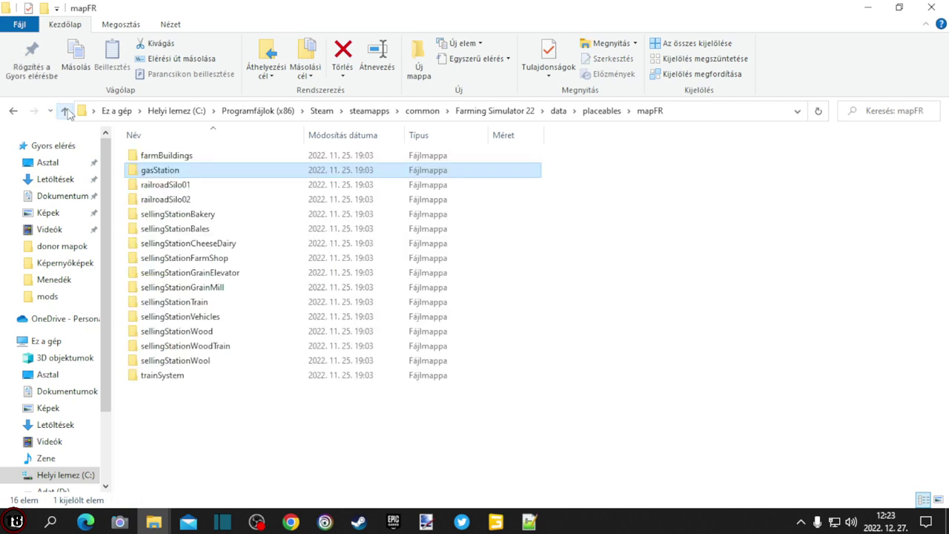
left_click(66, 111)
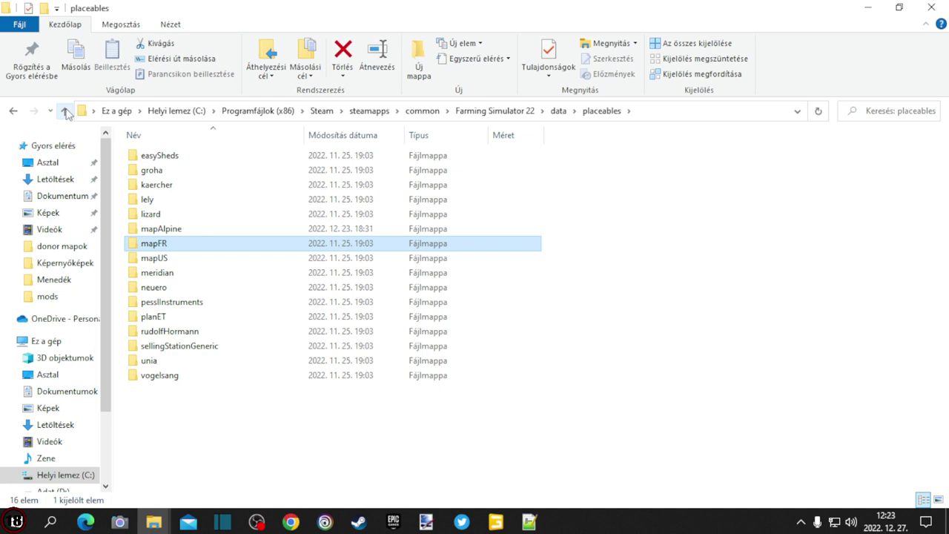
left_click(161, 216)
left_click(161, 216)
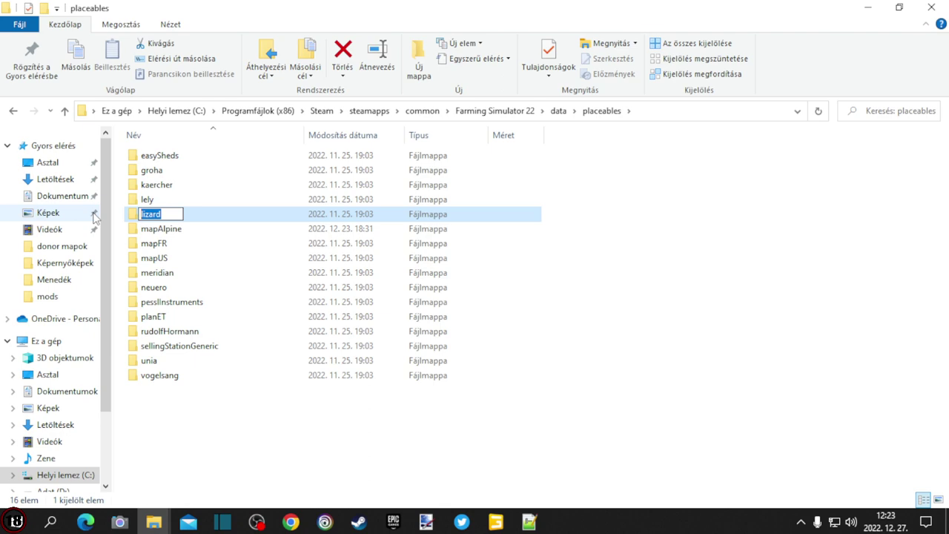
Switch to Notepad++ and replace mapFR with lizard in the path of the pigBarnSmall entry.
left_click(528, 522)
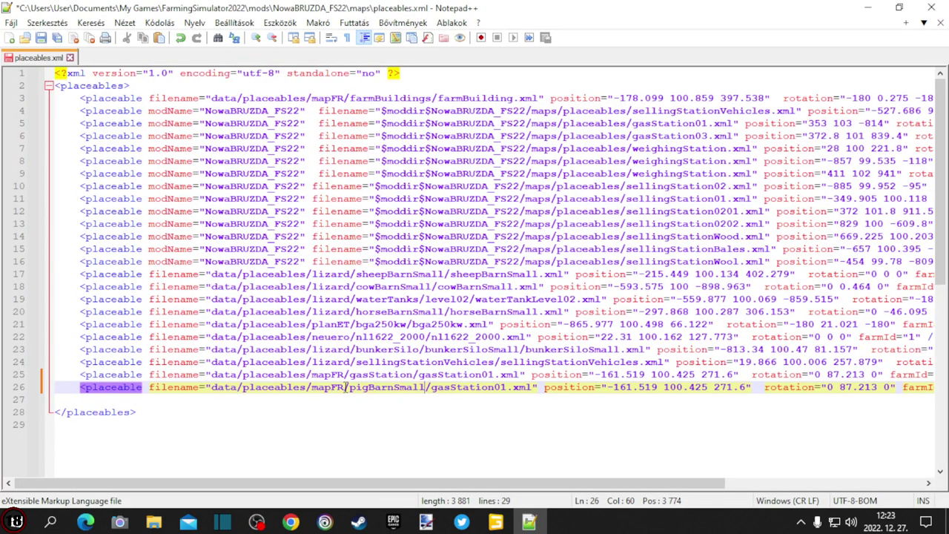
left_click(346, 387)
left_click_drag(346, 387, 312, 391)
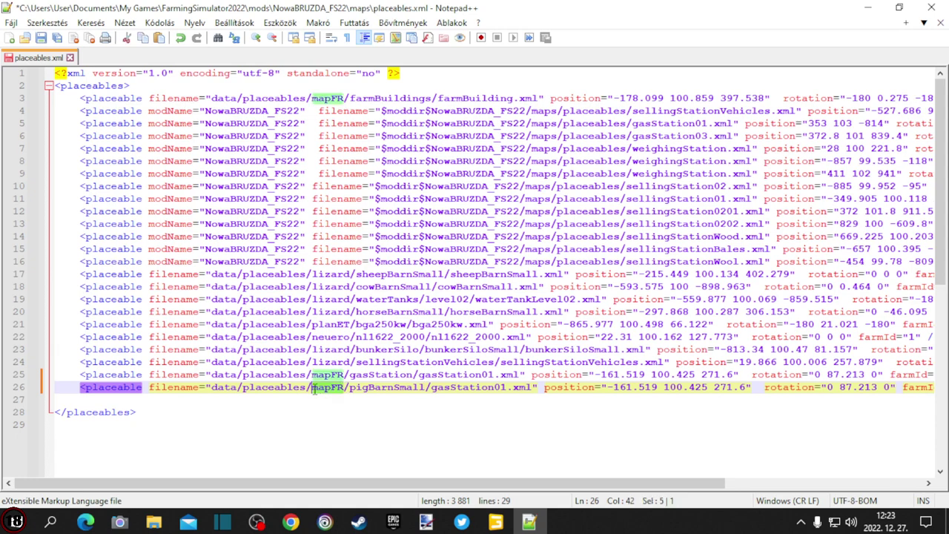
type("lizard")
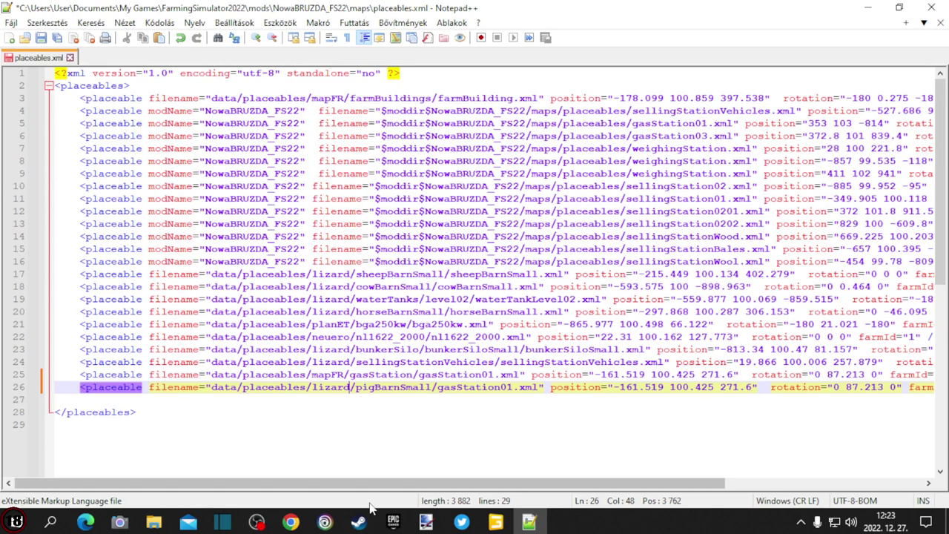
Switch to File Explorer and open the pigBarnSmall folder inside the game's placeables lizard folder.
mouse_move(153, 522)
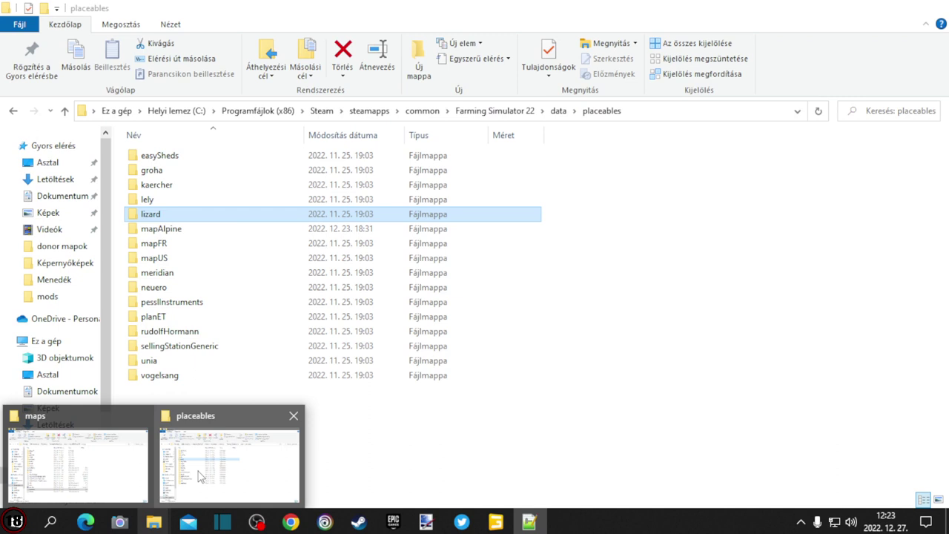
left_click(200, 477)
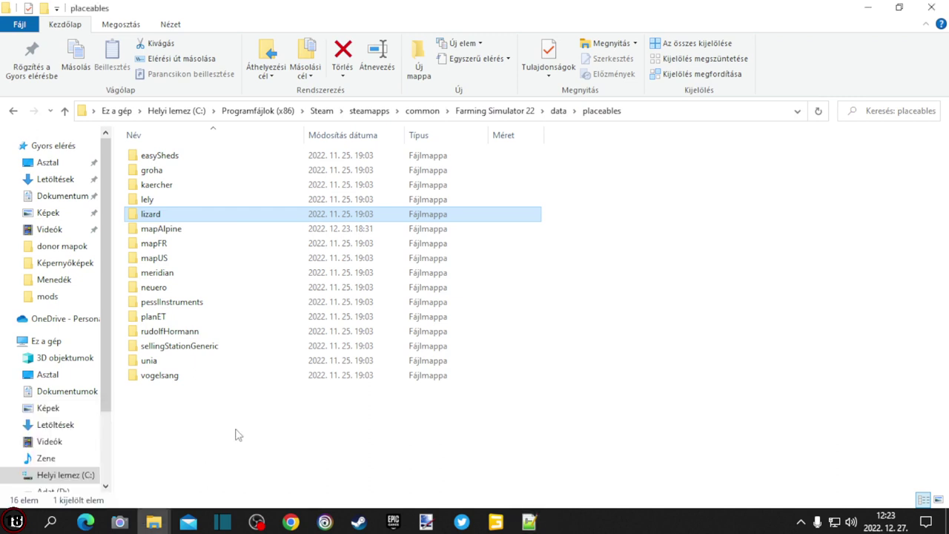
double_click(177, 216)
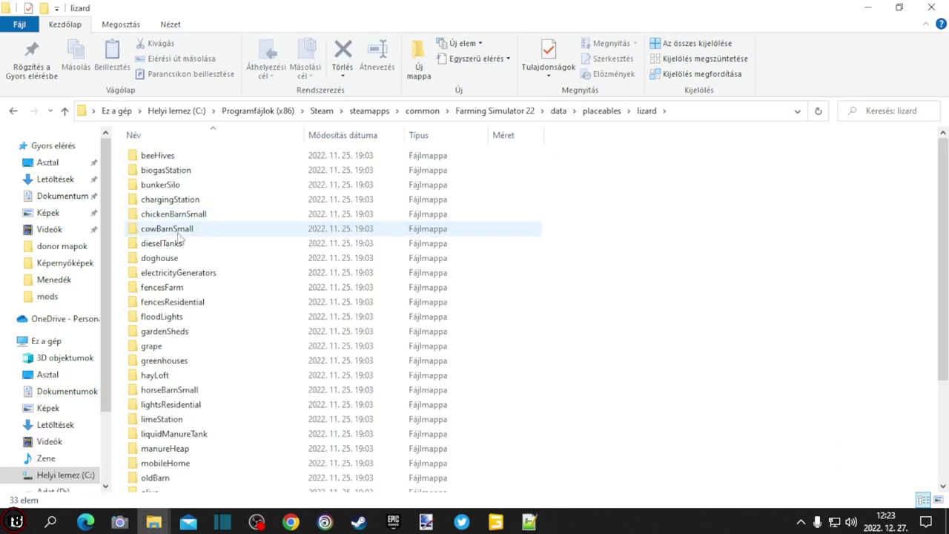
scroll(208, 400, "down", 3)
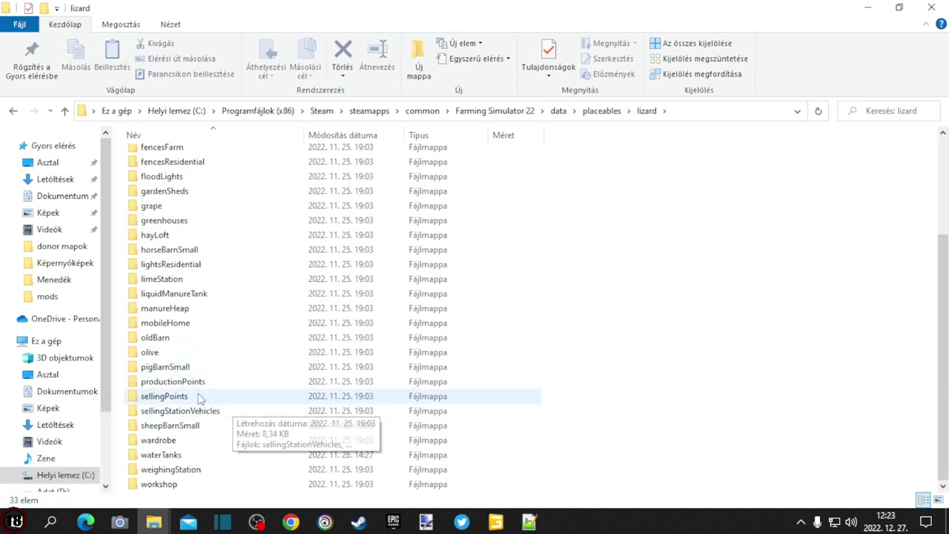
double_click(160, 371)
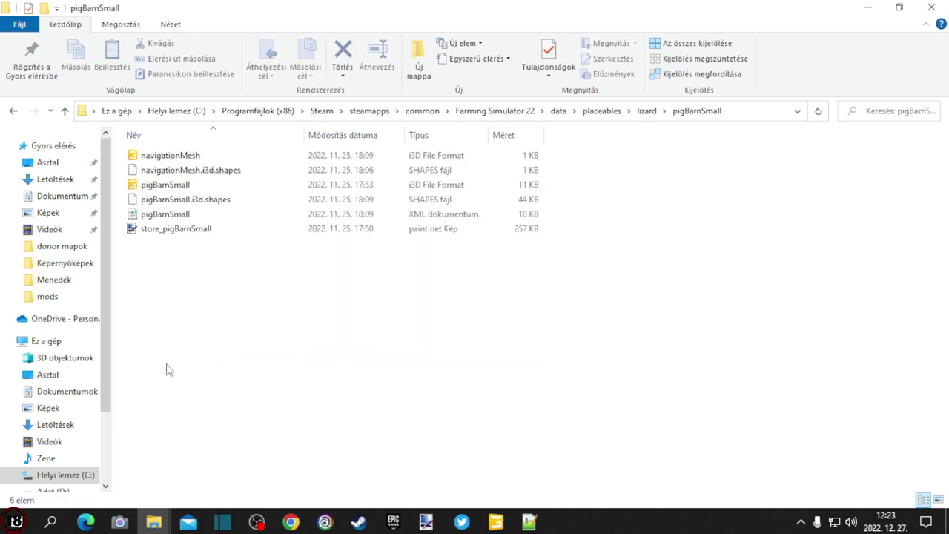
Copy the name of the pigBarnSmall XML file without renaming the file.
left_click(189, 214)
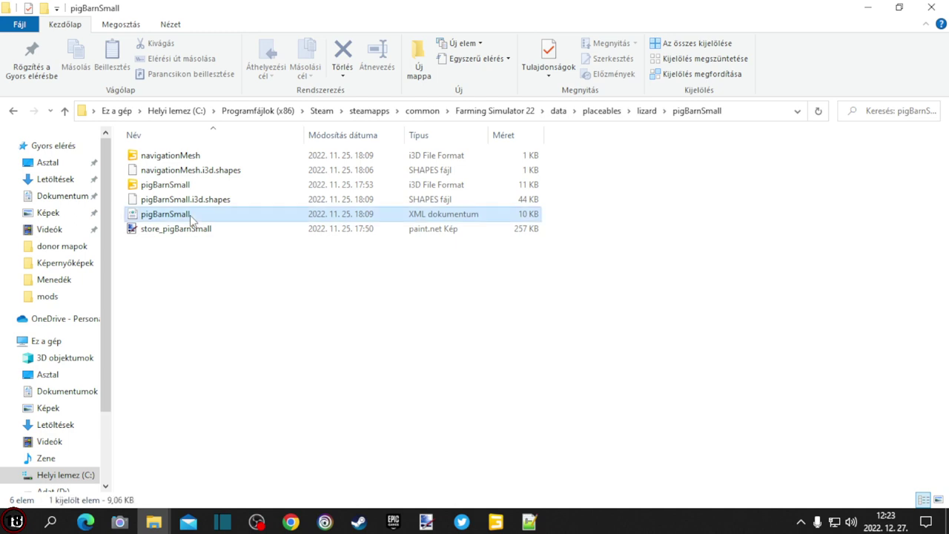
double_click(189, 214)
left_click(230, 395)
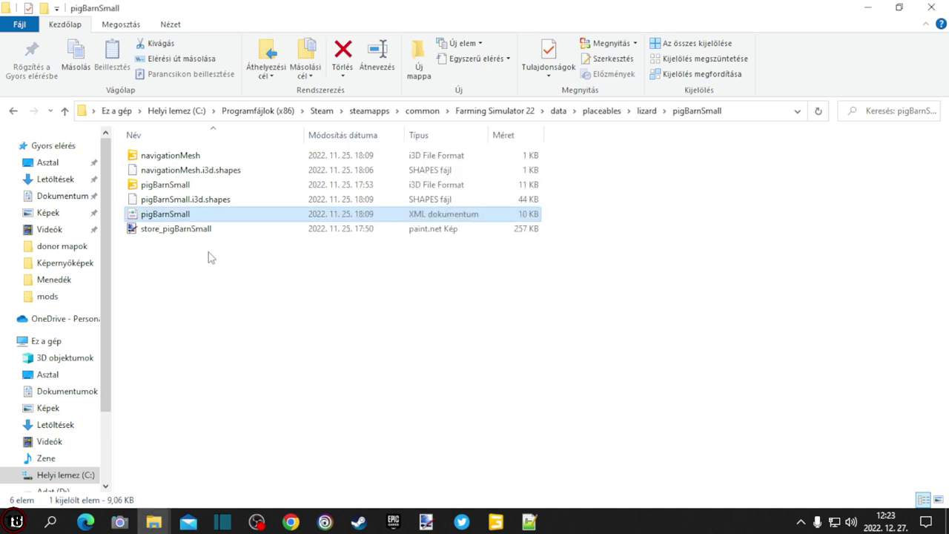
left_click(199, 215)
key("ctrl+c")
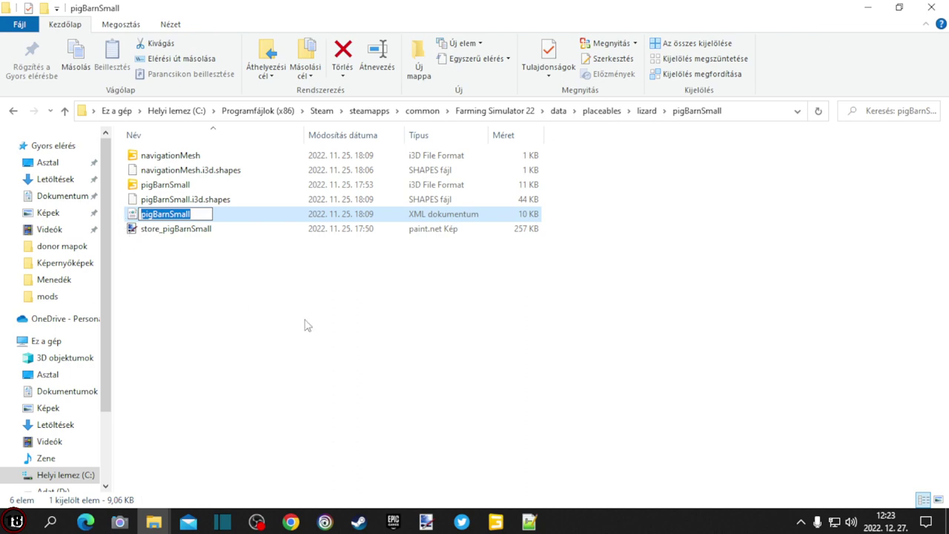
left_click(349, 356)
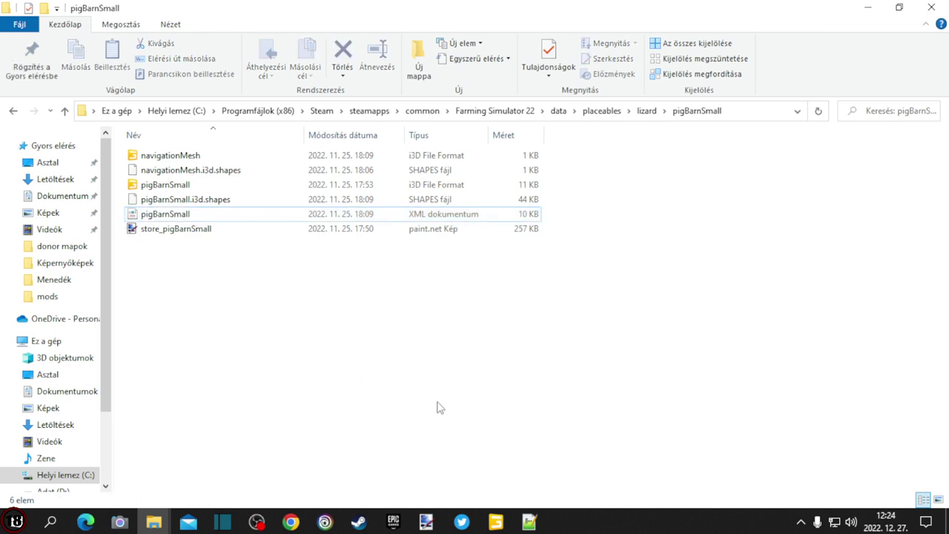
Switch to Notepad++ and replace the gasStation01 file name in the last placeable entry's path with pigBarnSmall.
left_click(529, 521)
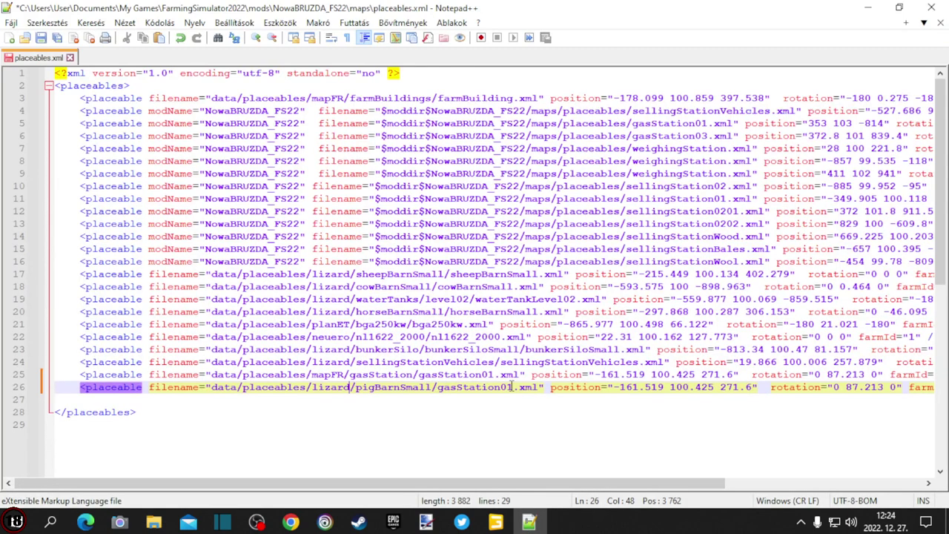
left_click_drag(511, 387, 438, 390)
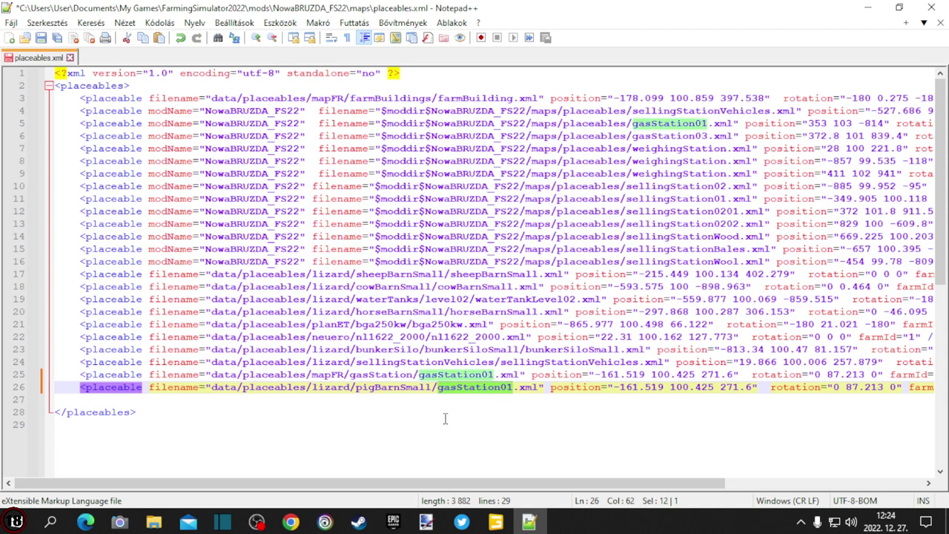
key("ctrl+v")
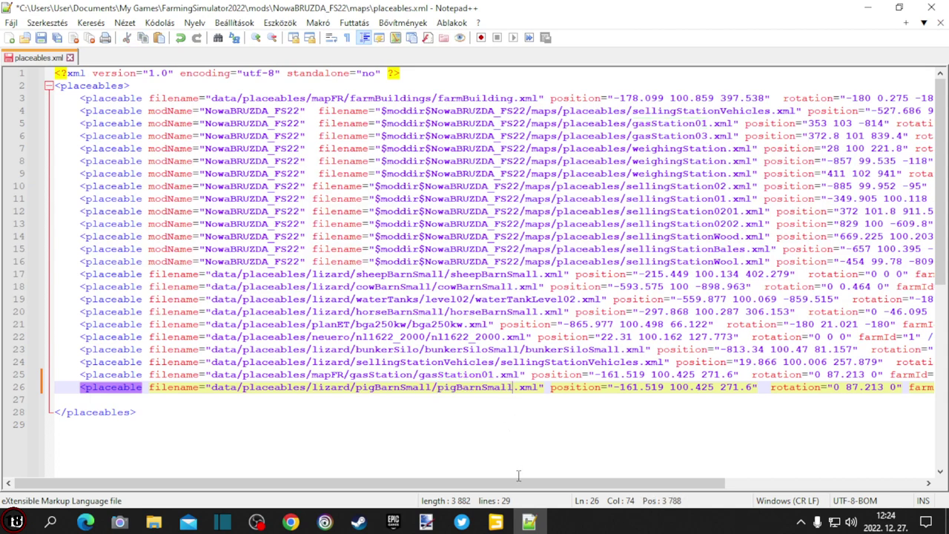
Bring the entry's position attributes into view, switch to GIANTS Editor and copy the pigBarnSmall object's Translate X value.
left_click_drag(520, 481, 695, 487)
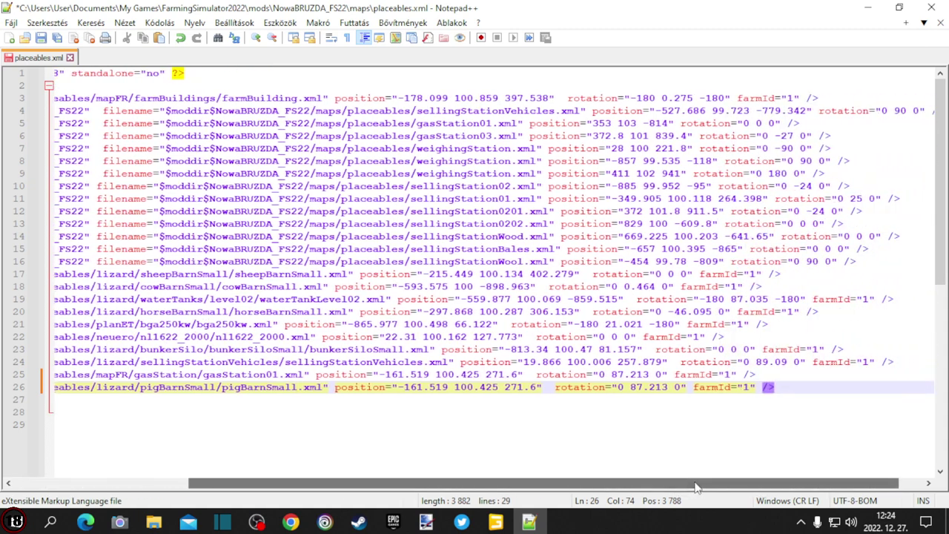
left_click(496, 522)
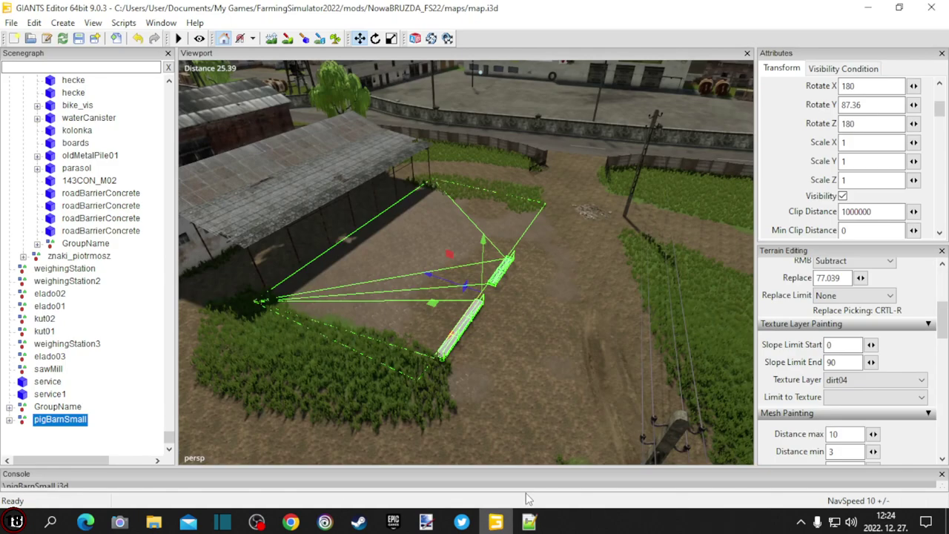
left_click(493, 415)
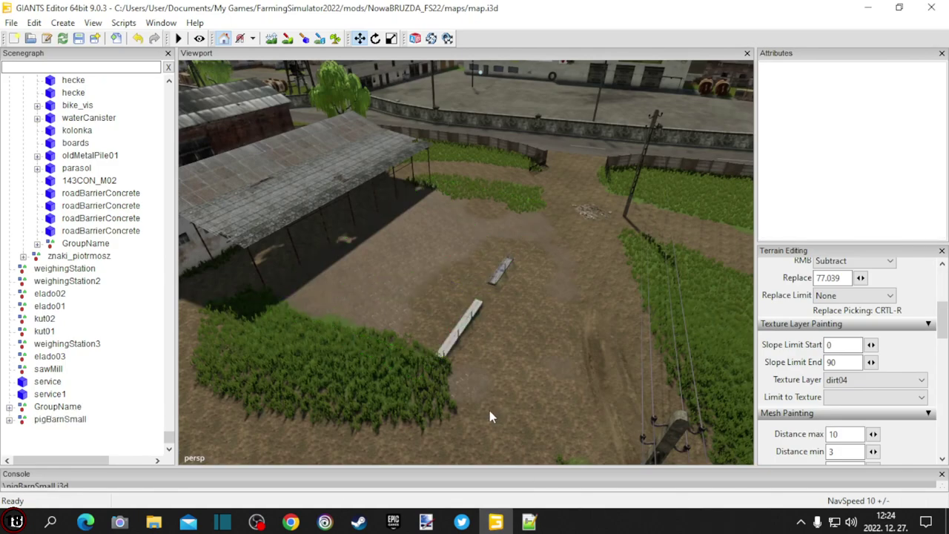
left_click(59, 419)
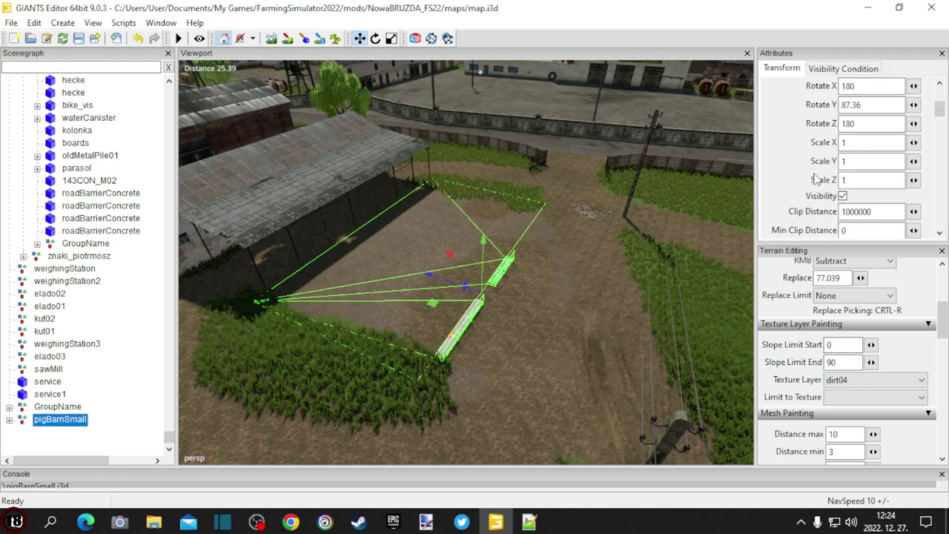
scroll(816, 178, "up", 3)
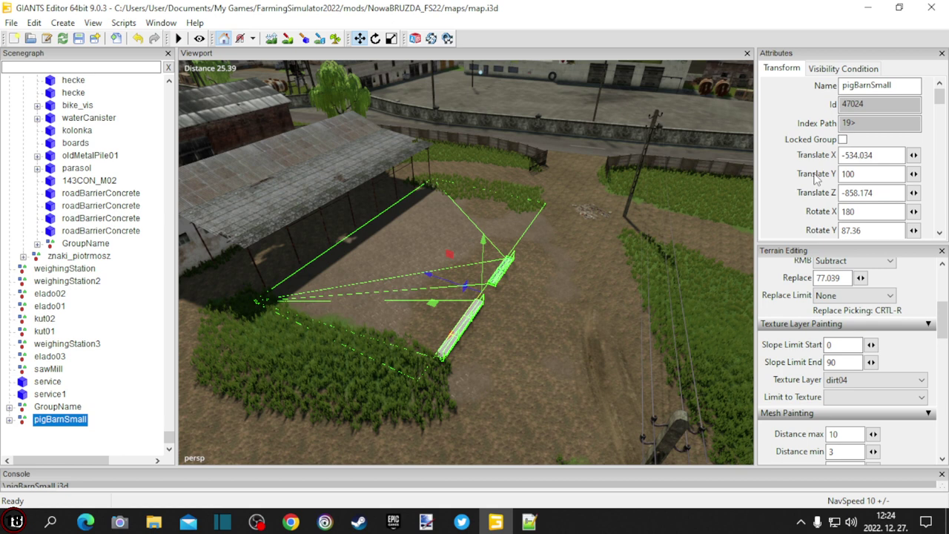
scroll(815, 178, "down", 2)
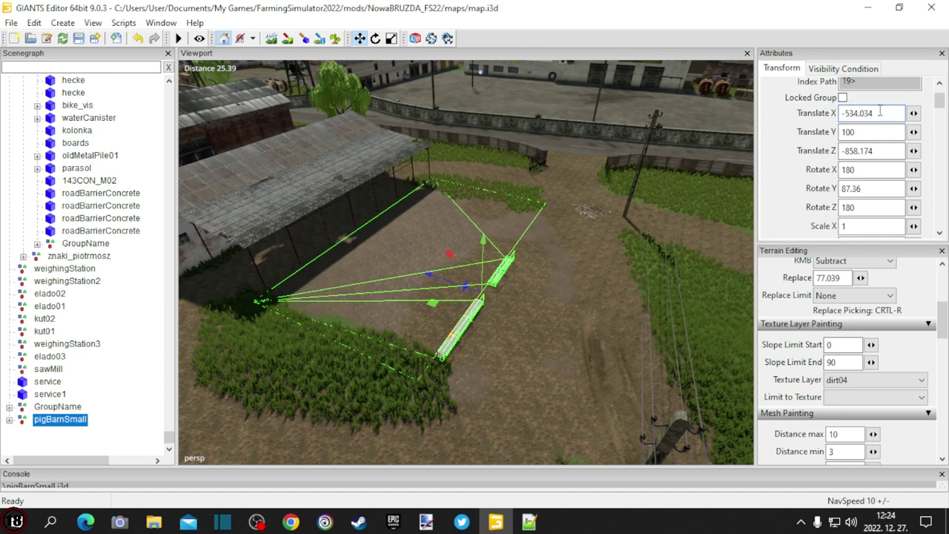
left_click_drag(879, 113, 797, 120)
key("ctrl+c")
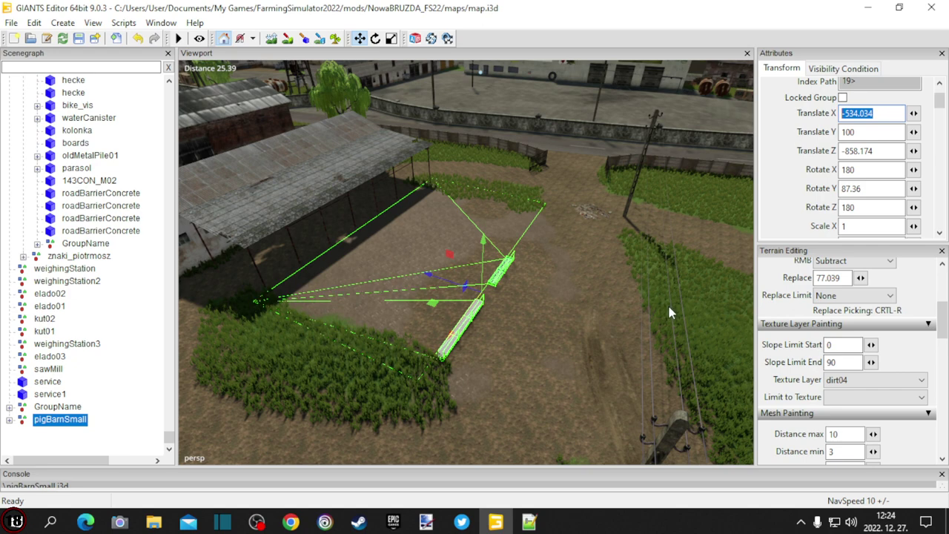
Switch to Notepad++ and set the X position of the pigBarnSmall entry to -534.034.
left_click(529, 522)
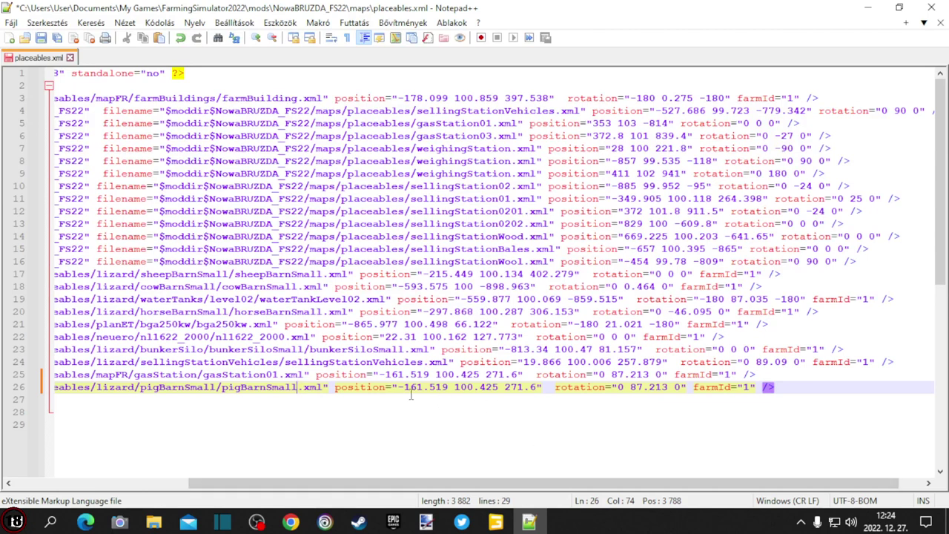
left_click_drag(448, 386, 397, 387)
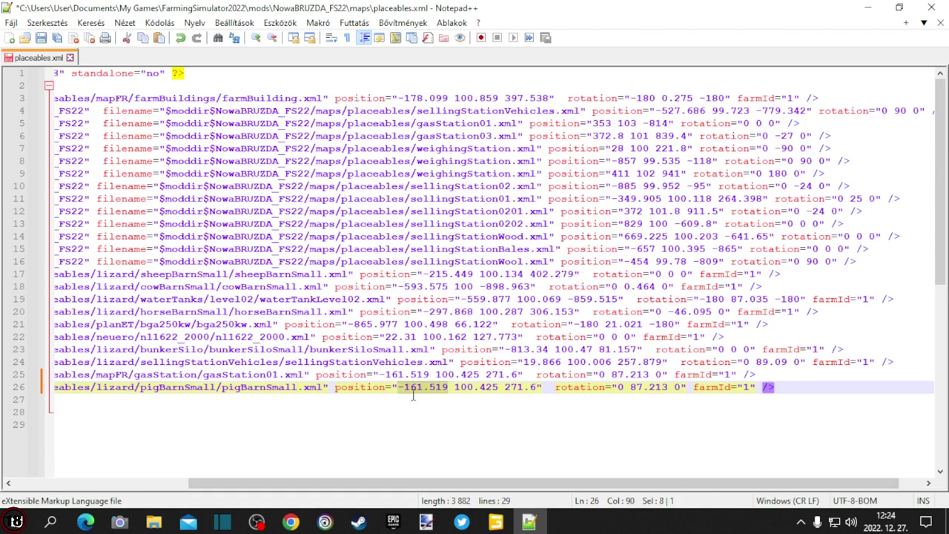
key("ctrl+v")
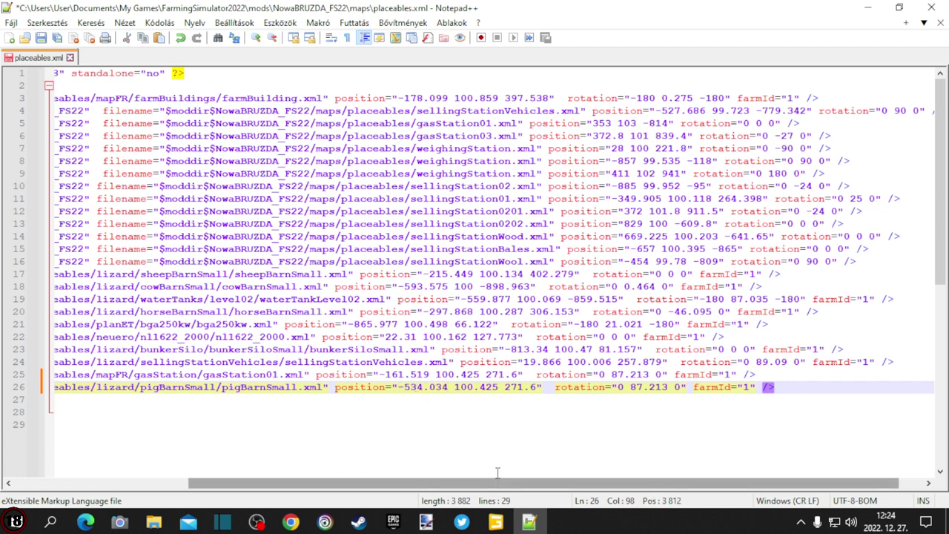
Check the barn's Translate Y in GIANTS Editor and set the pigBarnSmall entry's Y position to 100 in Notepad++.
left_click(496, 523)
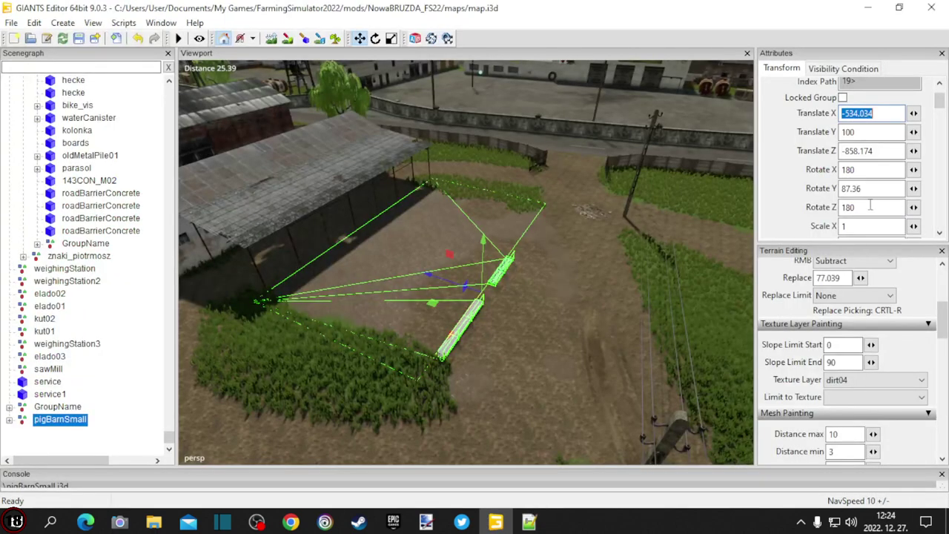
double_click(859, 131)
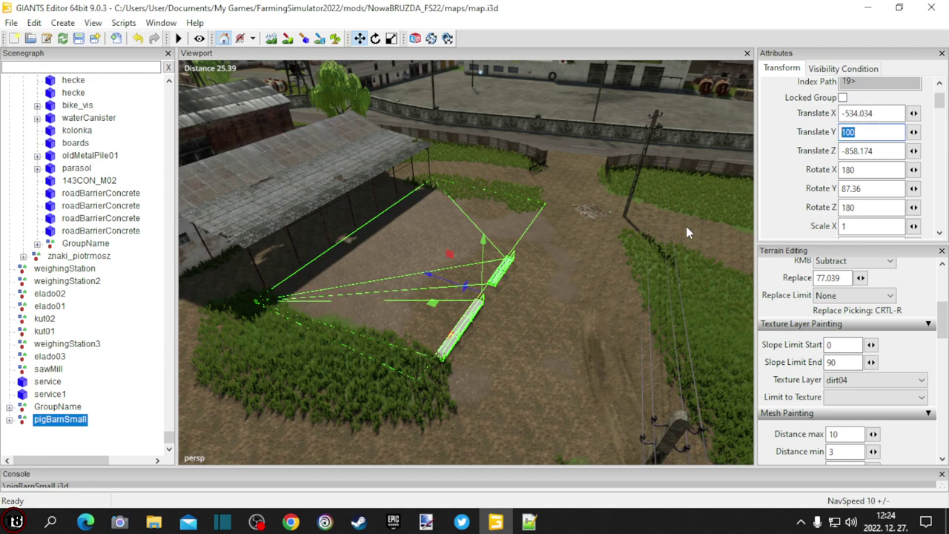
left_click(528, 522)
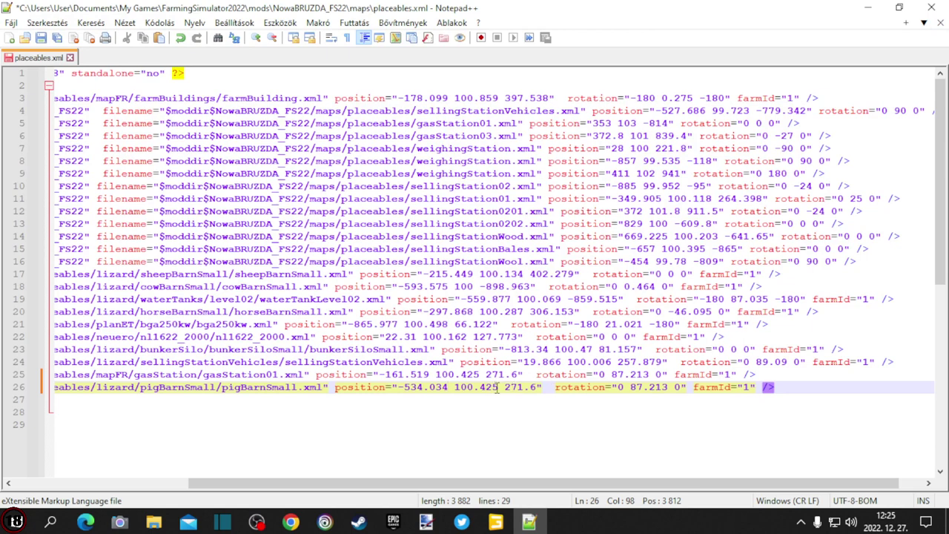
left_click_drag(498, 386, 475, 386)
key("Delete")
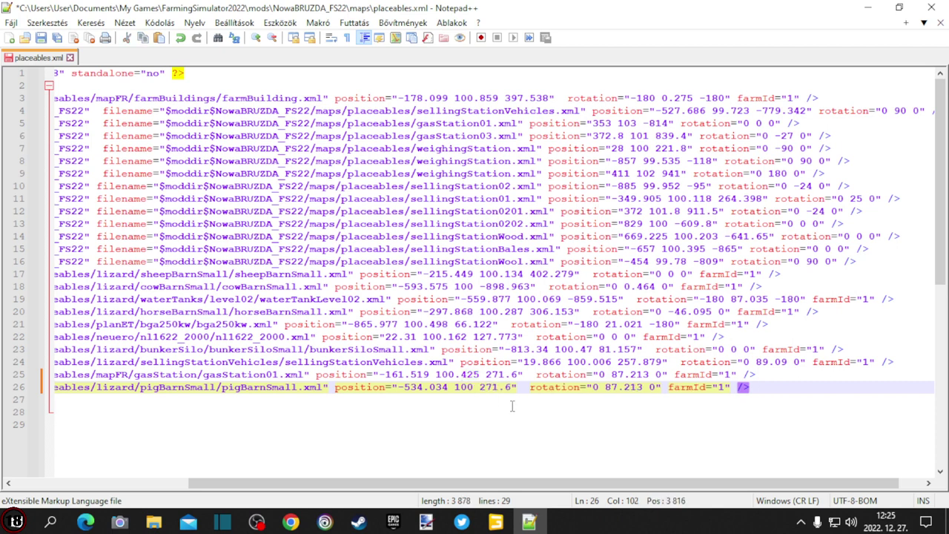
Copy the barn's Translate Z from GIANTS Editor and set the pigBarnSmall entry's Z position to -858.174 in Notepad++.
left_click(495, 521)
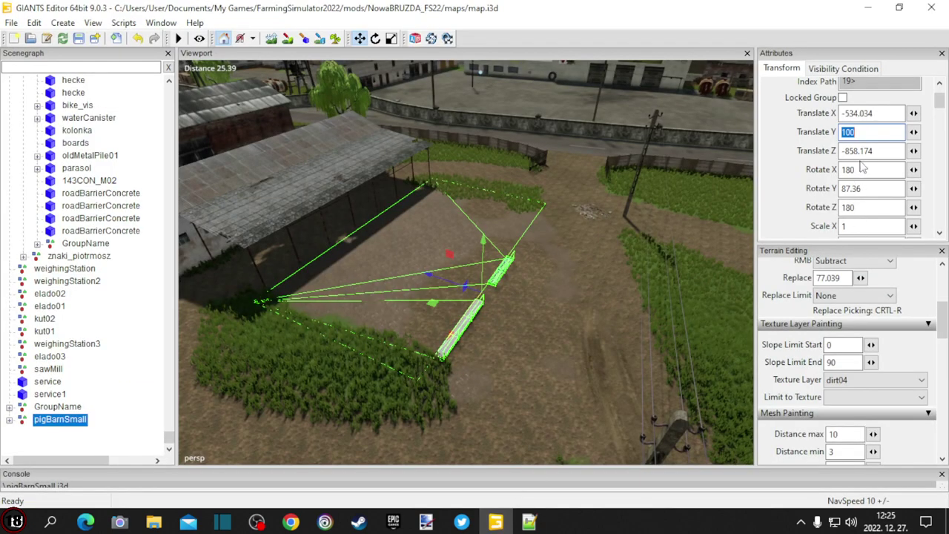
left_click(877, 150)
key("ctrl+c")
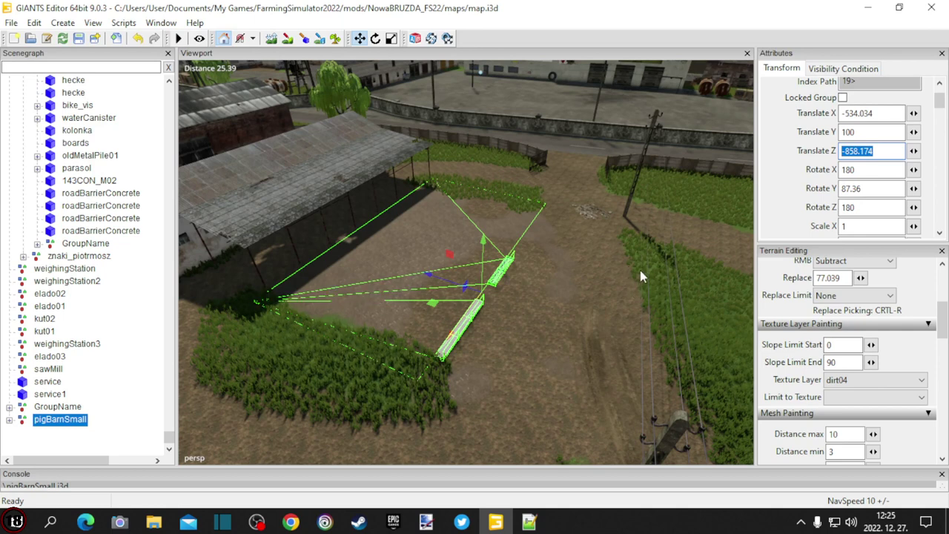
left_click(528, 521)
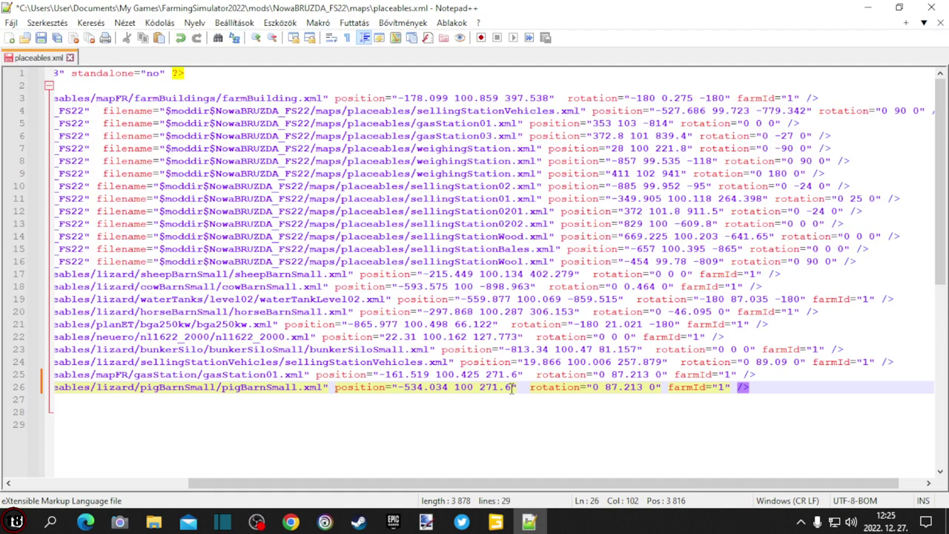
left_click_drag(513, 386, 478, 387)
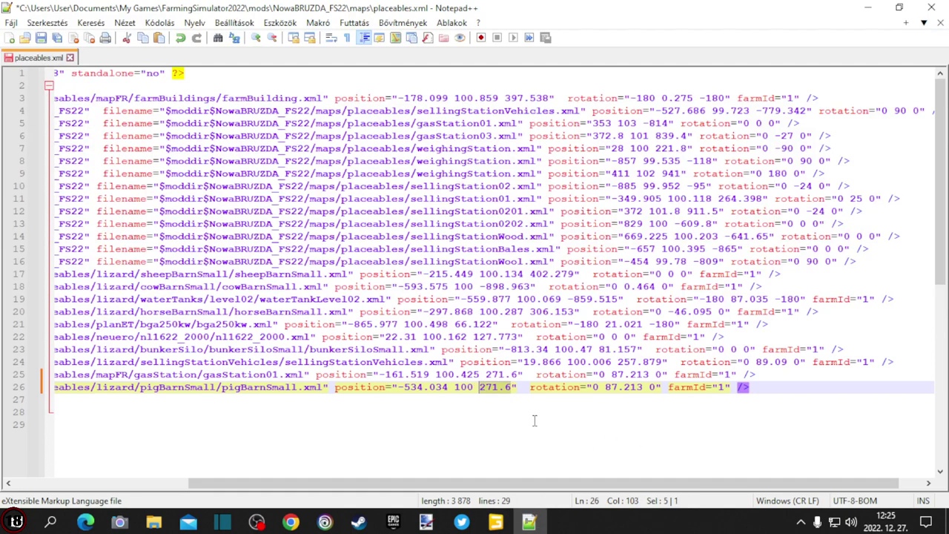
key("ctrl+v")
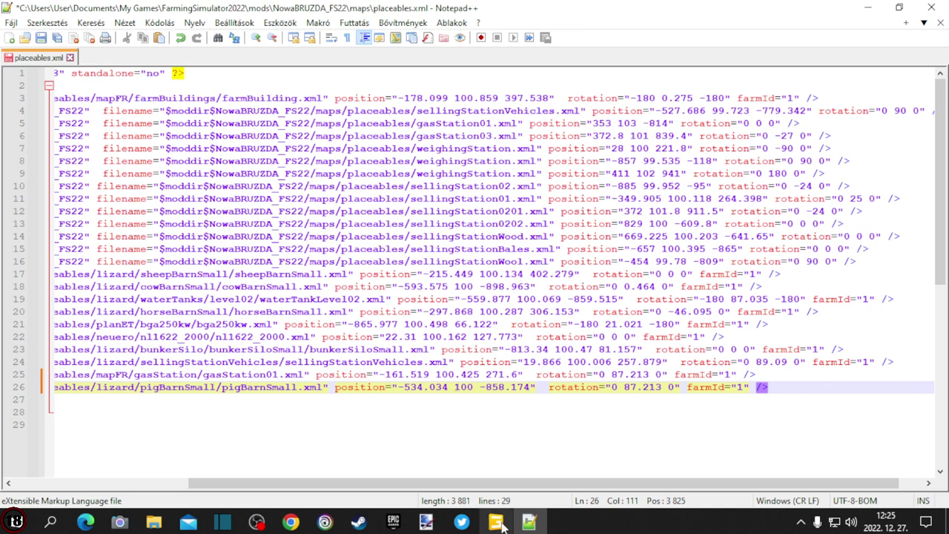
Check the barn's Rotate X and Z in GIANTS Editor and set both to 180 in the pigBarnSmall entry in Notepad++.
mouse_move(502, 525)
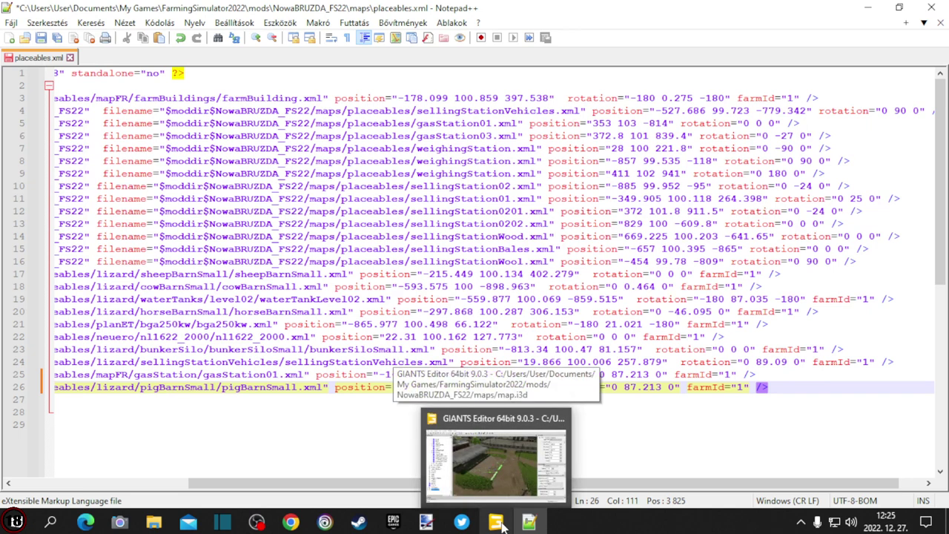
left_click(502, 525)
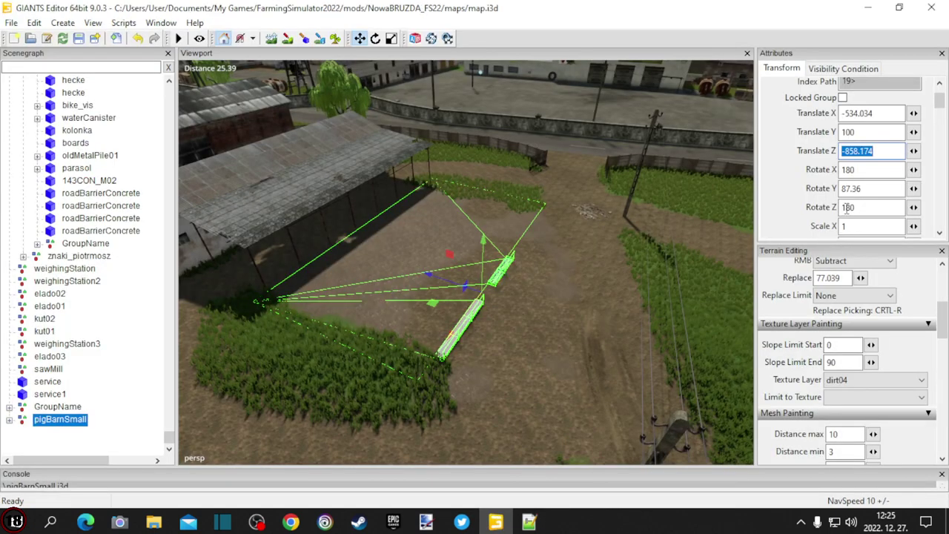
double_click(861, 169)
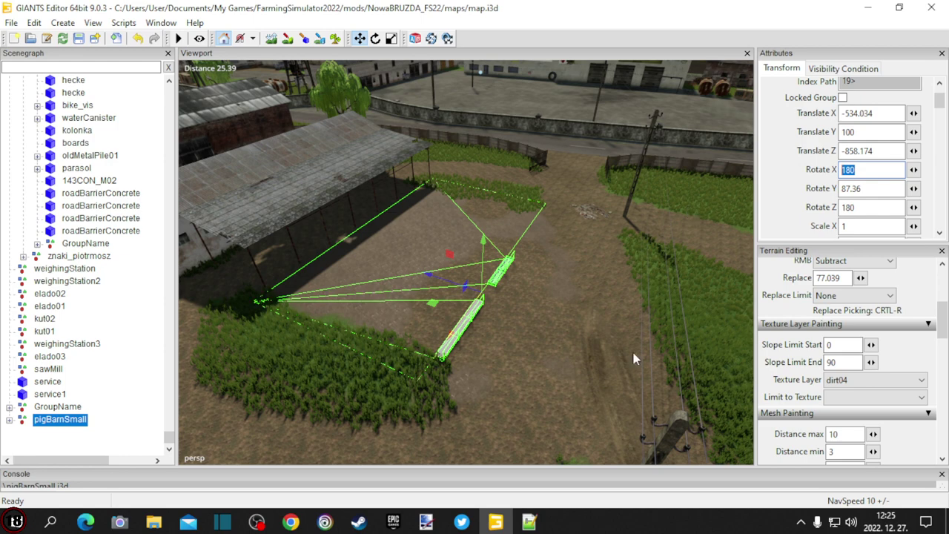
left_click(529, 521)
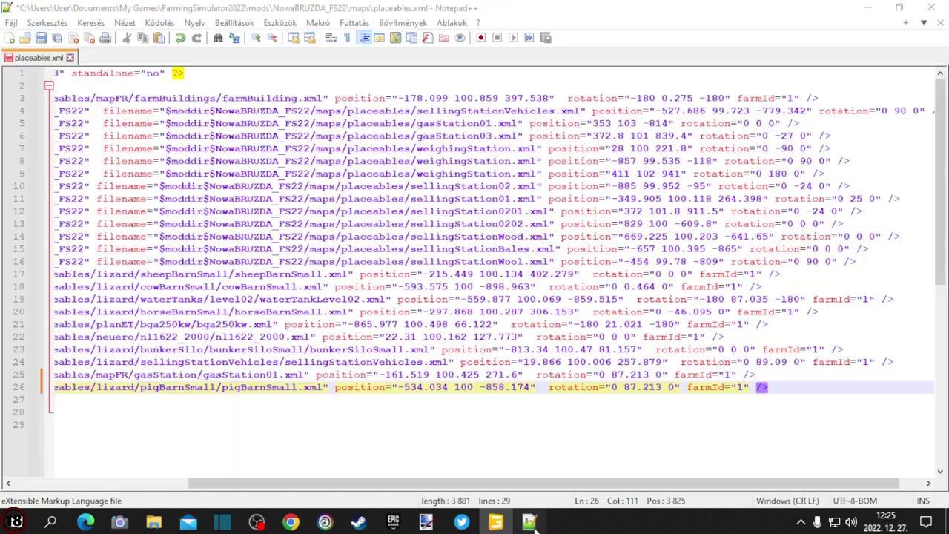
double_click(614, 387)
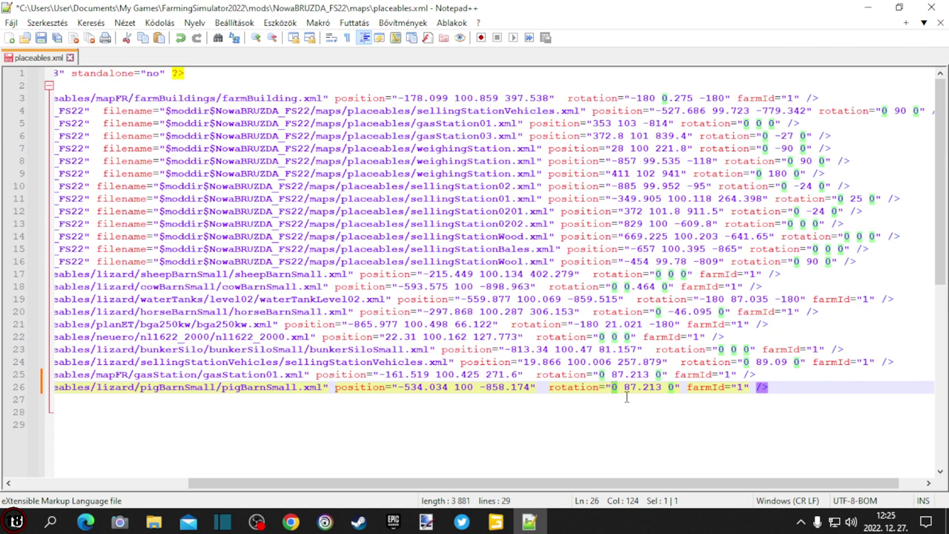
type("180")
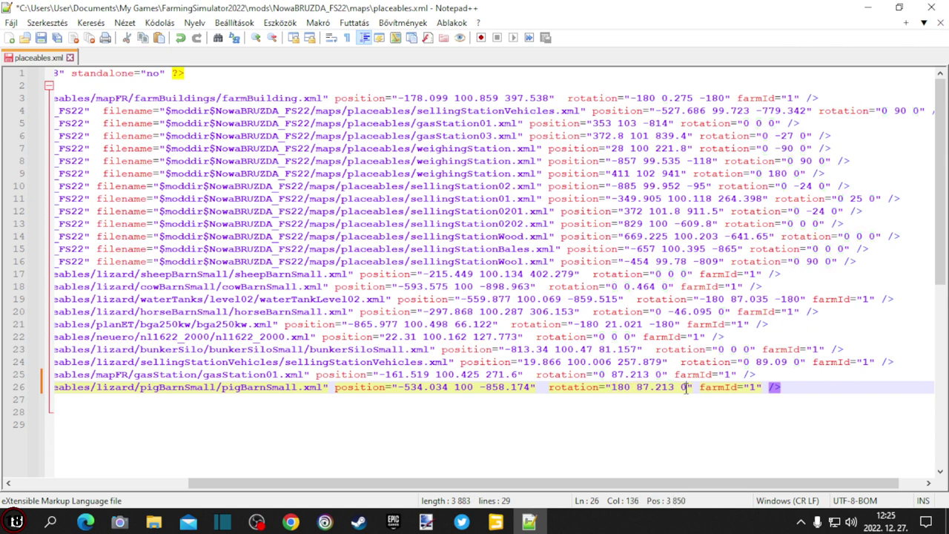
double_click(684, 387)
type("180")
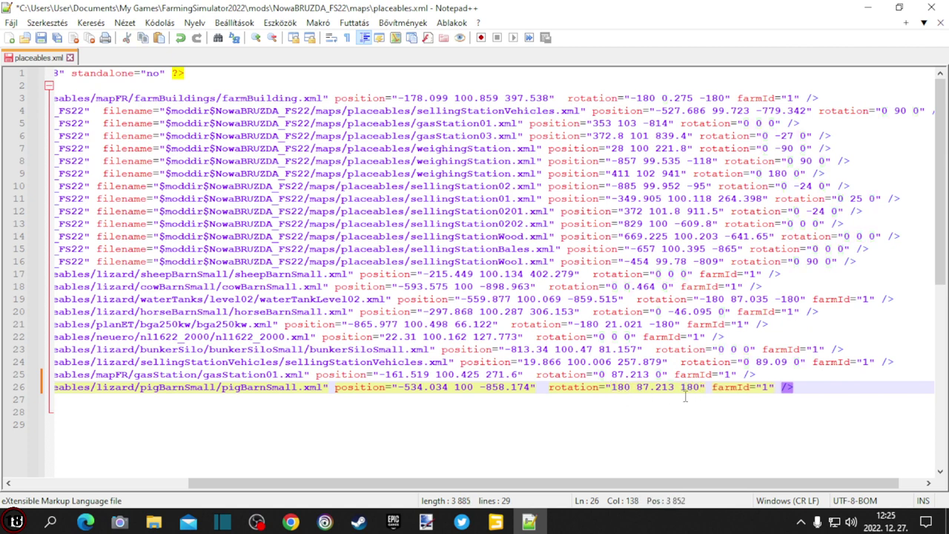
Copy the barn's Rotate Y from GIANTS Editor, set the pigBarnSmall entry's Y rotation to 87.36 in Notepad++, and save placeables.xml.
left_click(495, 521)
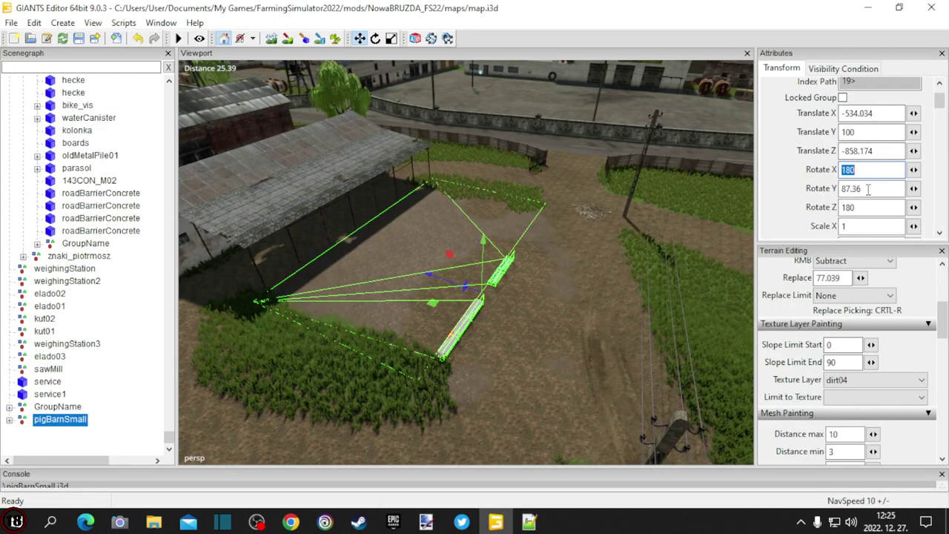
left_click_drag(869, 189, 767, 217)
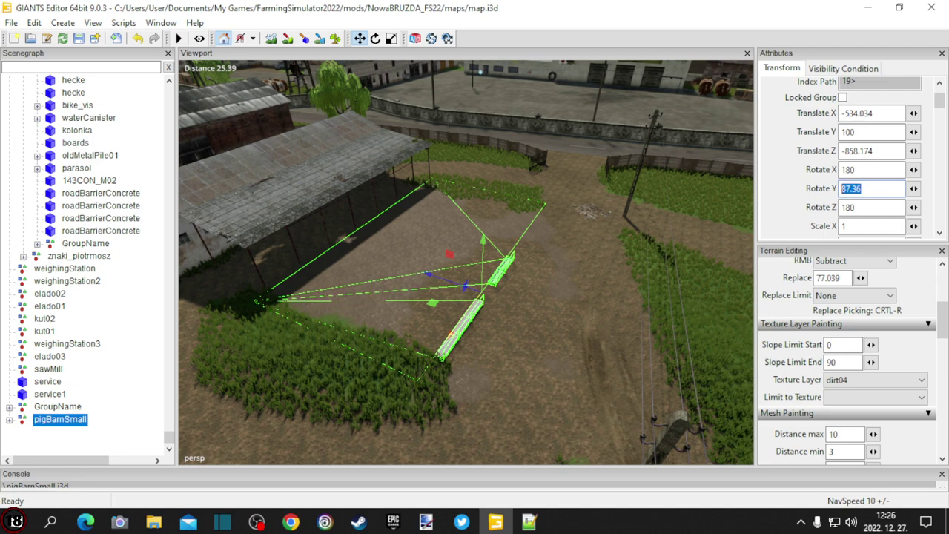
left_click(529, 521)
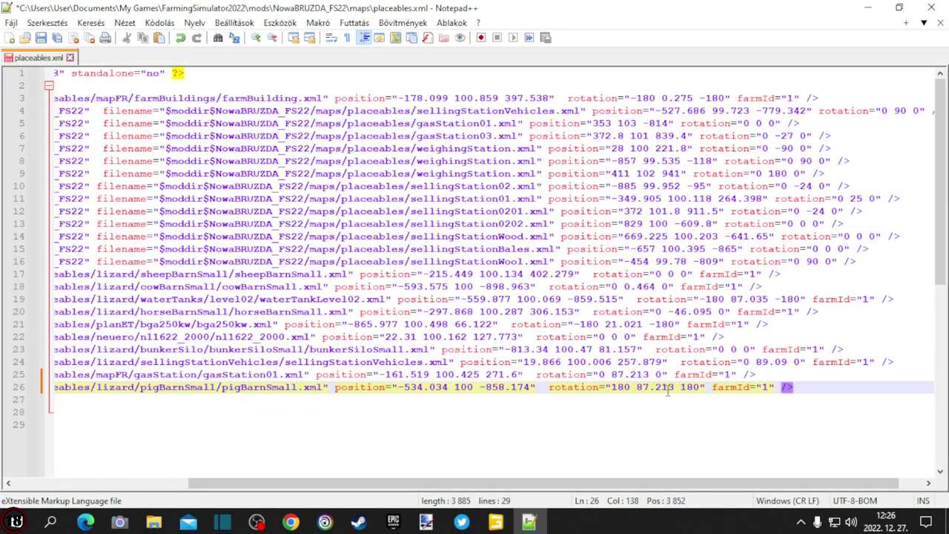
left_click_drag(673, 387, 635, 387)
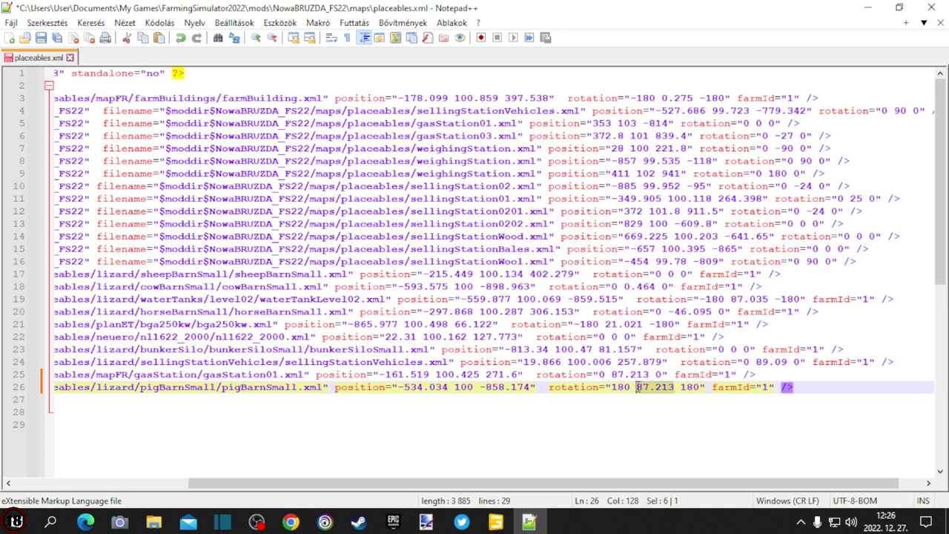
type("87.36")
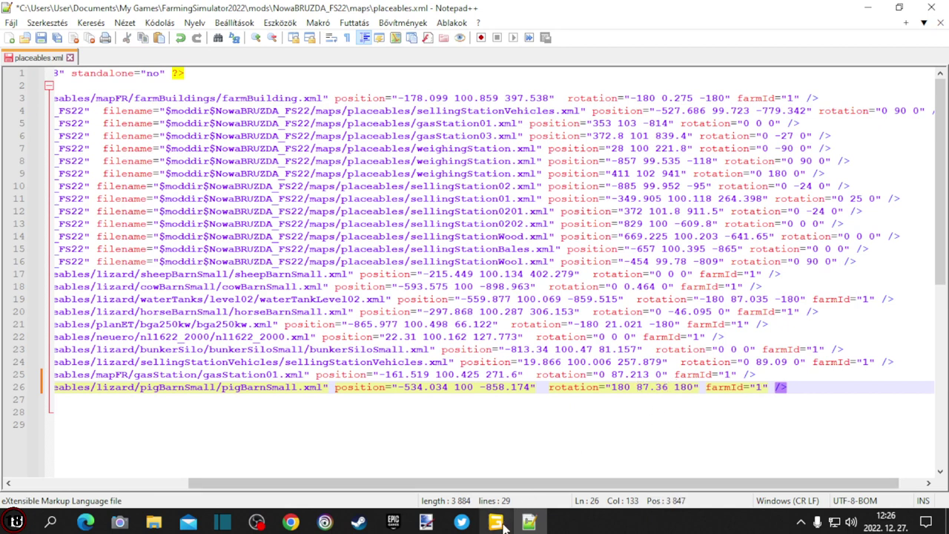
mouse_move(499, 524)
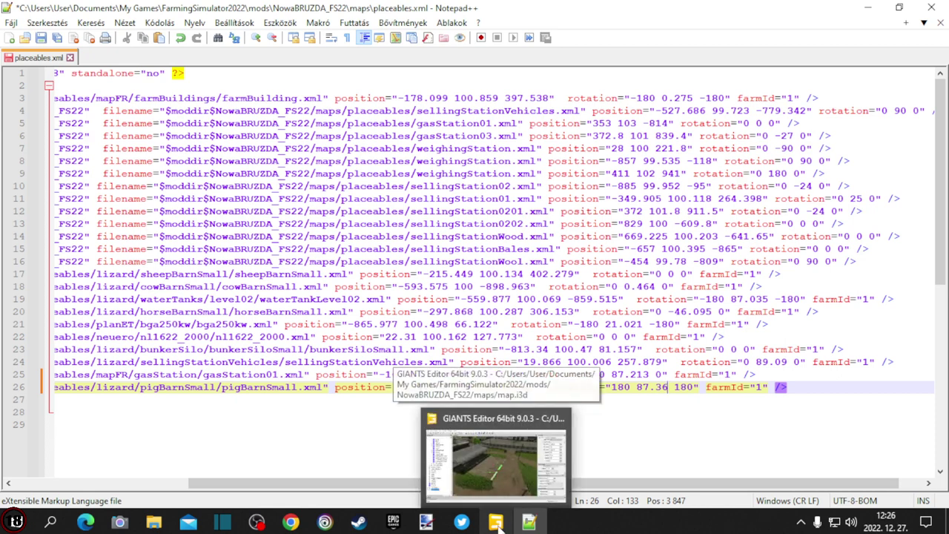
left_click(42, 38)
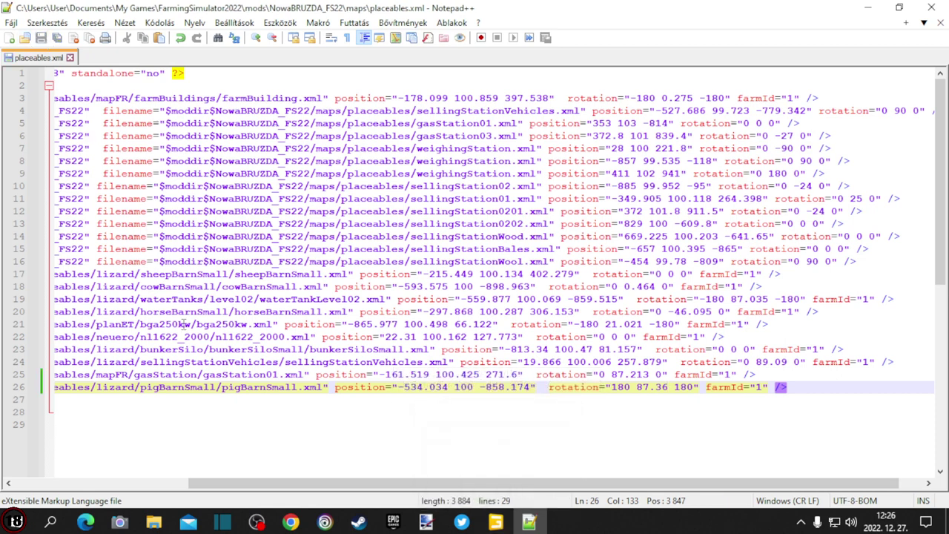
Switch to GIANTS Editor and survey the farmyard buildings from the pig barn site to the white barn beside the rusty water tower.
left_click(499, 523)
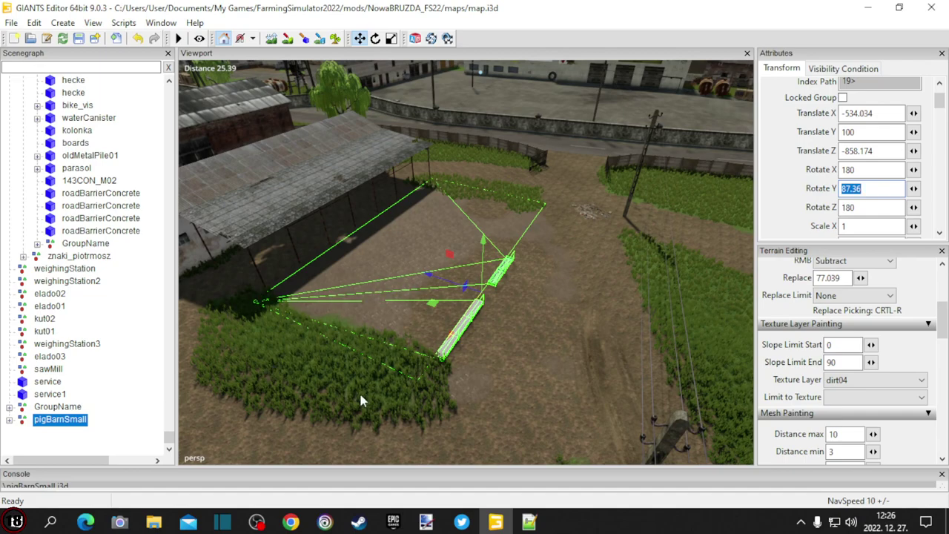
left_click_drag(359, 393, 478, 375, "alt")
middle_click_drag(479, 380, 512, 417)
left_click_drag(512, 412, 584, 393, "alt")
middle_click_drag(405, 370, 527, 351)
left_click(522, 329)
middle_click_drag(362, 385, 423, 396)
left_click_drag(423, 396, 580, 327, "alt")
scroll(435, 474, "down", 3)
middle_click_drag(580, 333, 342, 364)
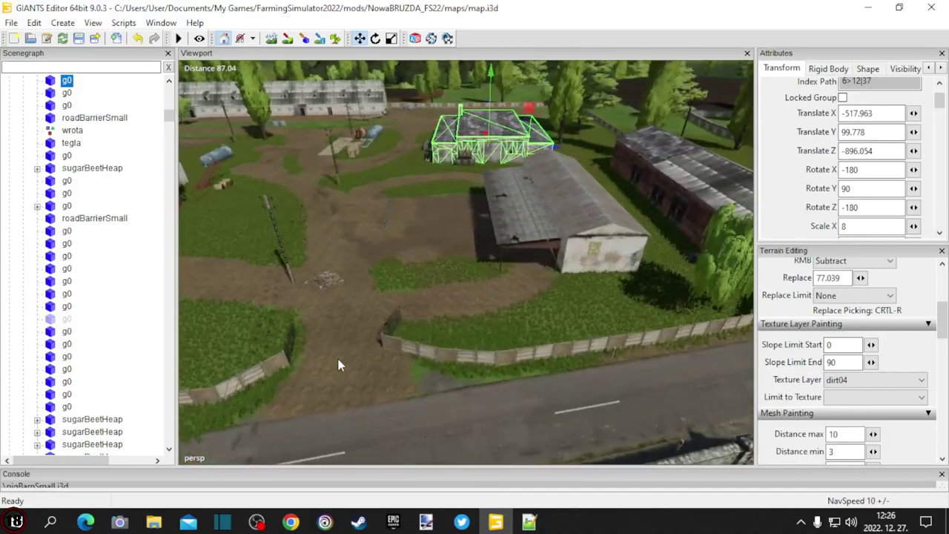
middle_click_drag(497, 360, 309, 295)
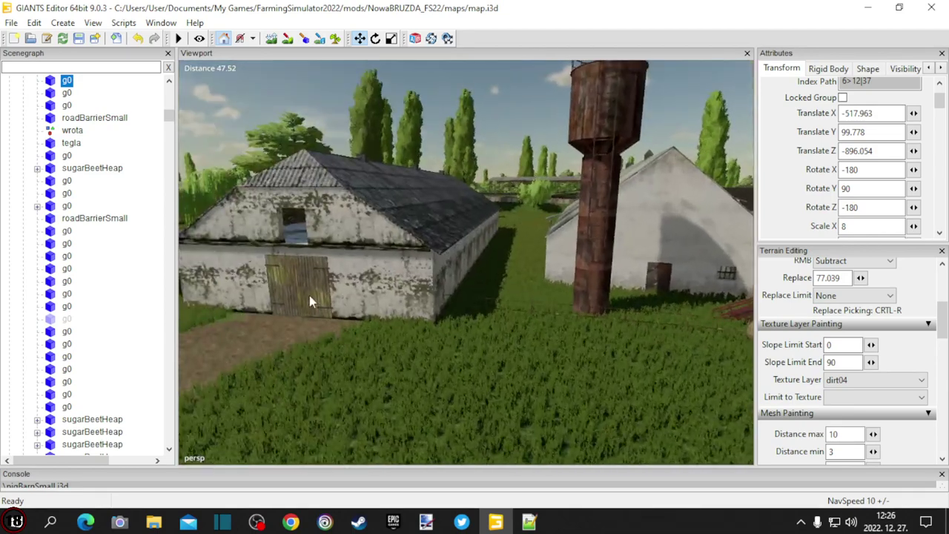
Inspect the white barn's two wooden door leaves and their g5556666 objects in the scenegraph.
left_click(311, 298)
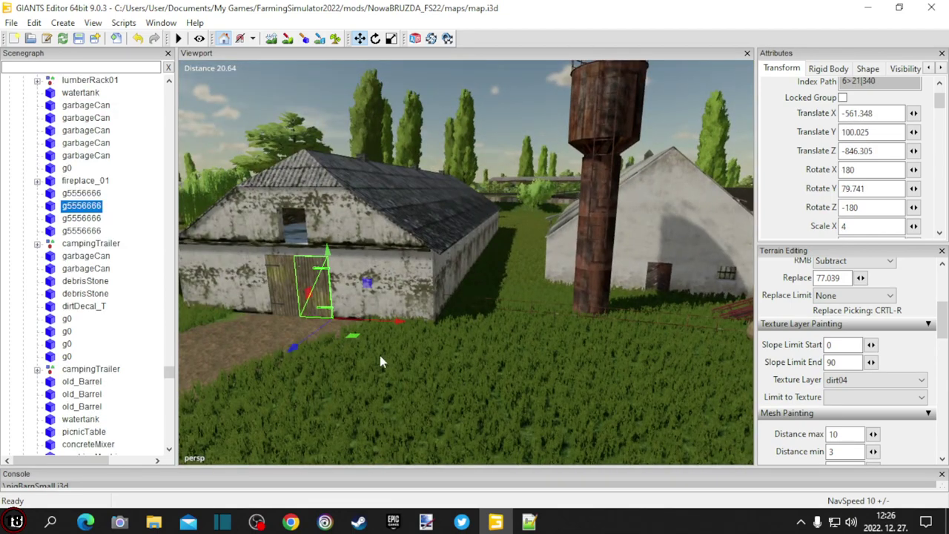
mouse_move(380, 355)
left_mouse_down("alt")
mouse_move(349, 323)
mouse_move(370, 341)
left_mouse_up("alt")
scroll(355, 326, "up", 4)
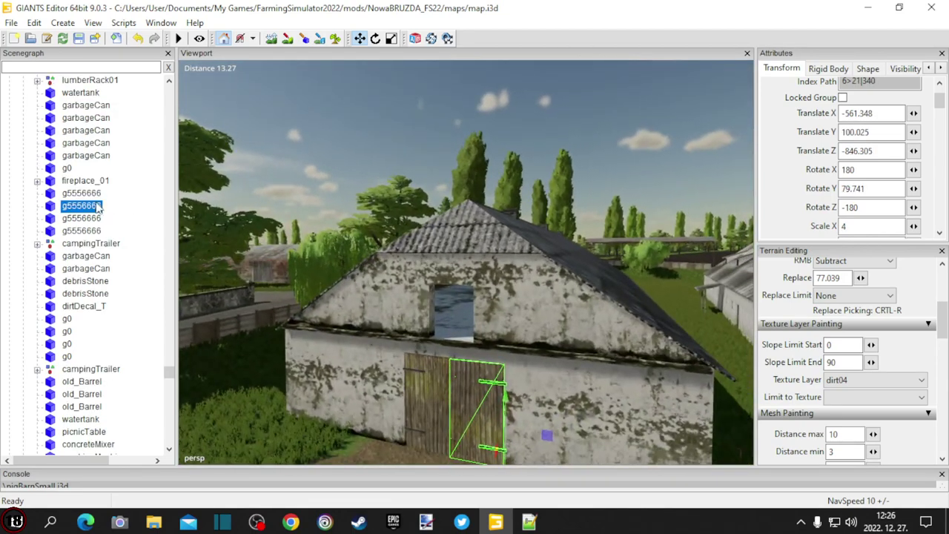
scroll(77, 192, "up", 1)
scroll(76, 196, "up", 1)
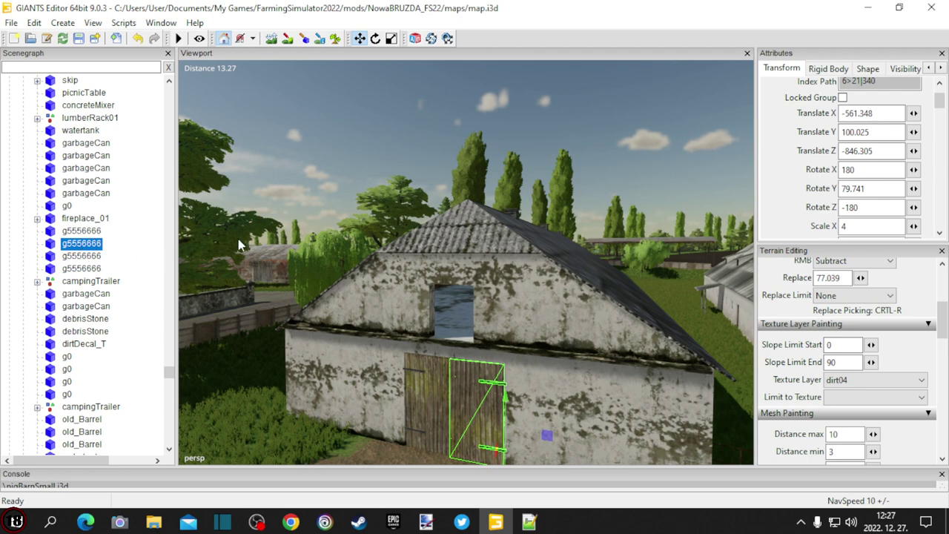
middle_click_drag(238, 239, 238, 278)
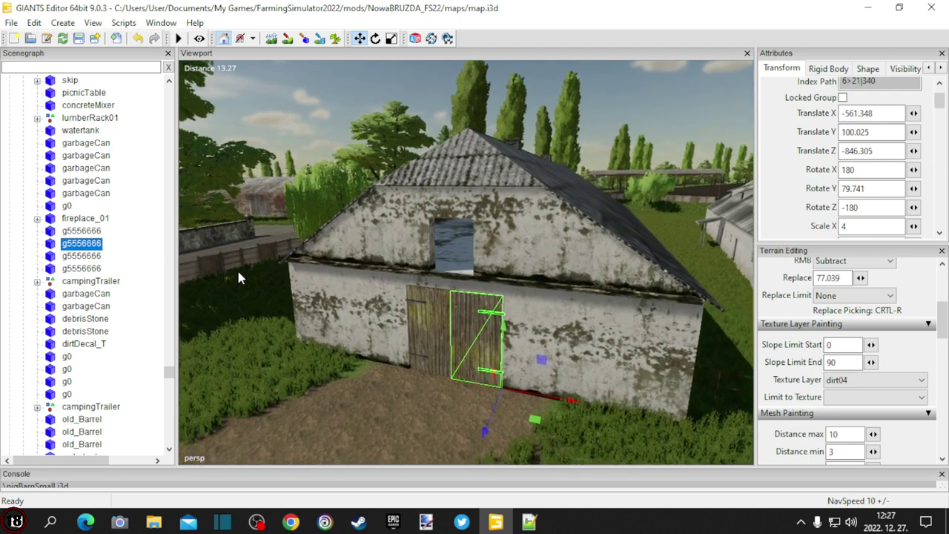
left_click(451, 287)
left_click(456, 320)
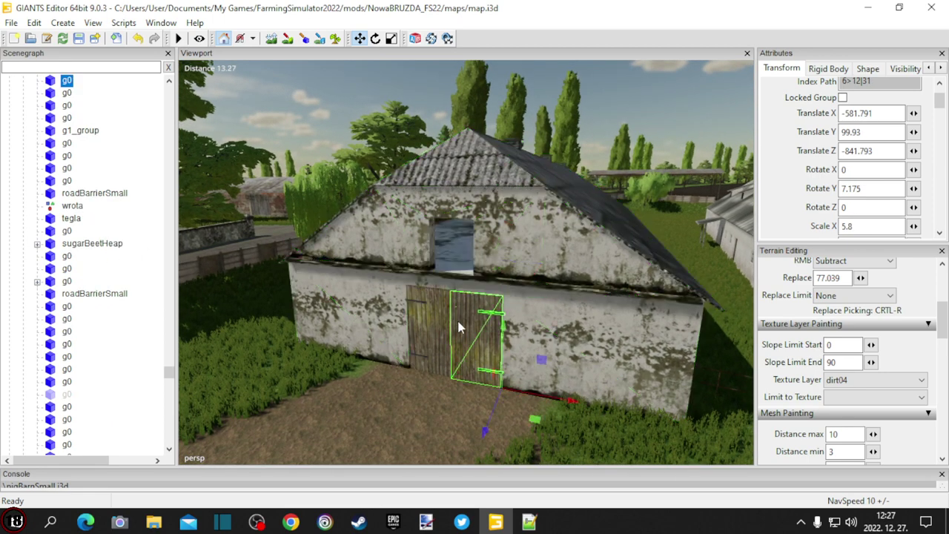
left_click(437, 328)
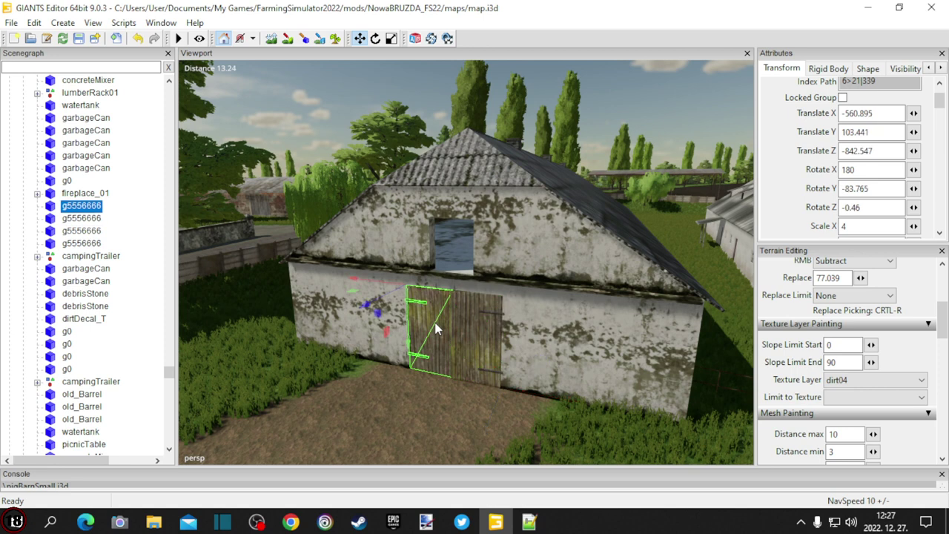
left_click(75, 196)
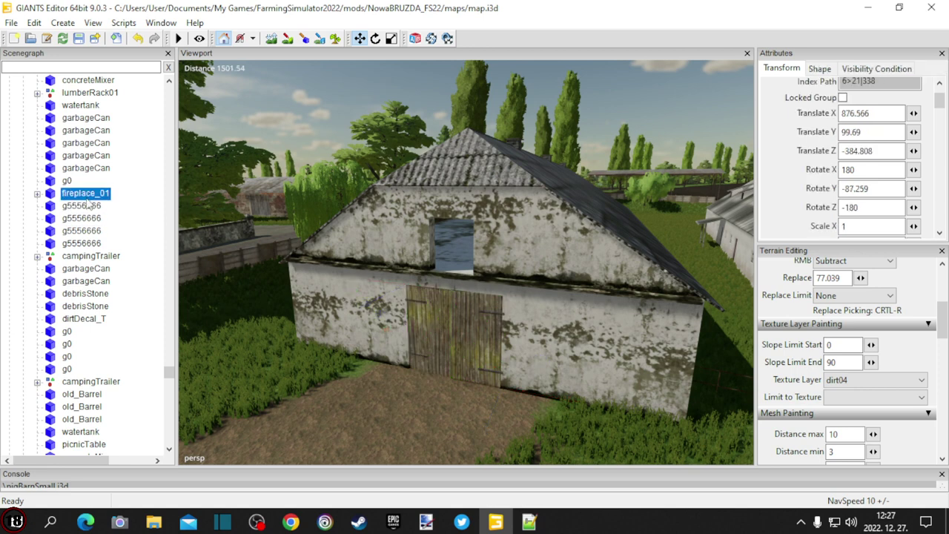
scroll(230, 218, "down", 5)
left_click_drag(198, 198, 0, 213, "alt")
right_click_drag(4, 219, 280, 227)
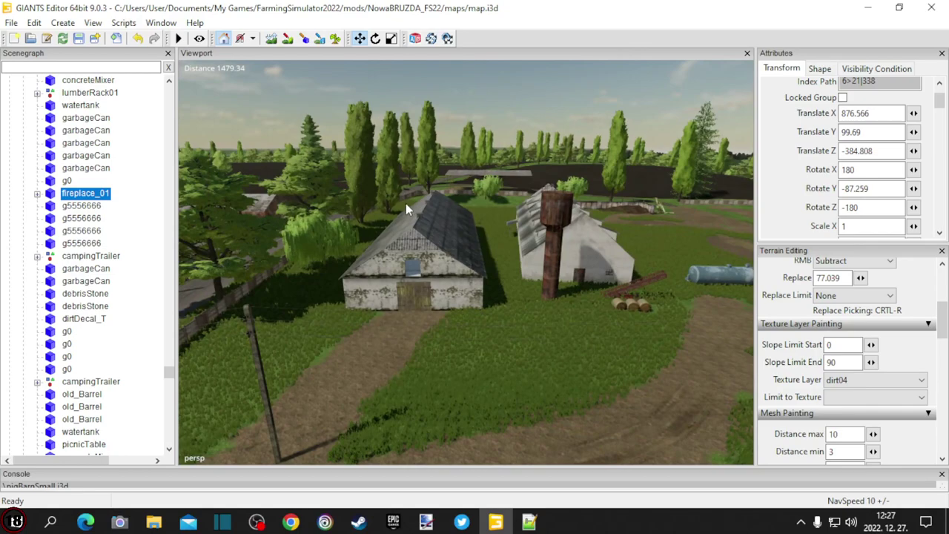
Swing the white barn's right door leaf partly open by rotating it to 48.43 degrees about Y.
left_click_drag(406, 204, 434, 189, "alt")
scroll(364, 221, "up", 8)
left_click(393, 206)
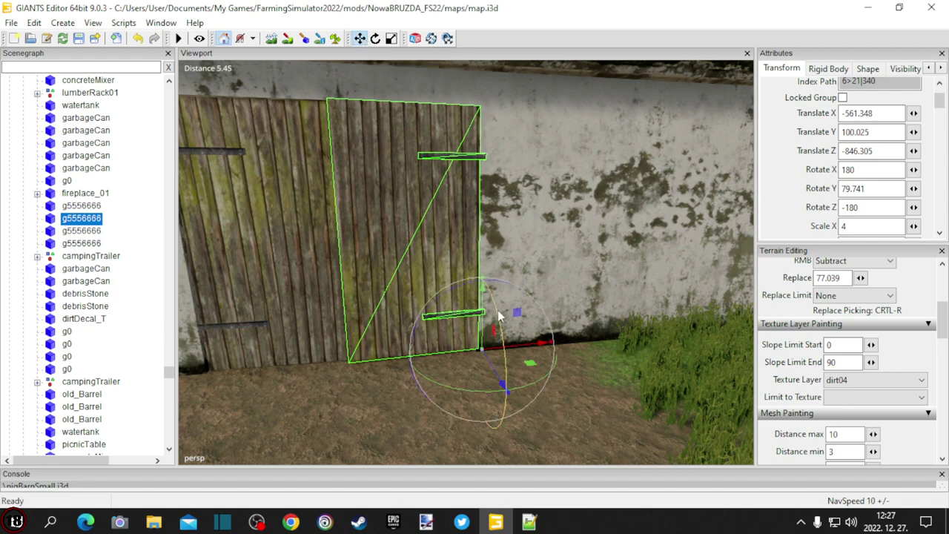
left_click_drag(463, 384, 631, 341)
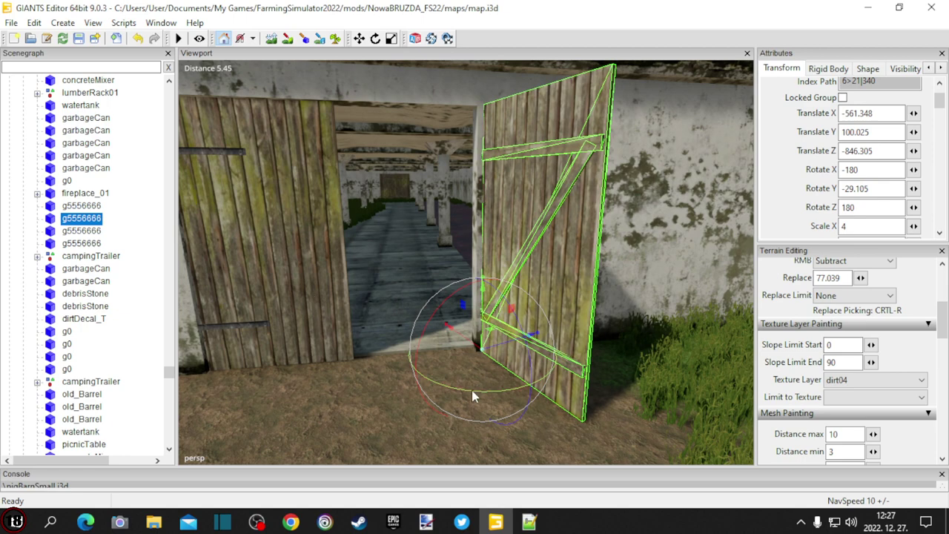
left_click_drag(471, 390, 185, 375)
scroll(451, 398, "down", 5)
scroll(306, 423, "up", 8)
scroll(293, 375, "down", 6)
scroll(365, 341, "down", 2)
middle_click_drag(185, 374, 326, 415)
left_click_drag(453, 348, 462, 332)
scroll(407, 364, "down", 3)
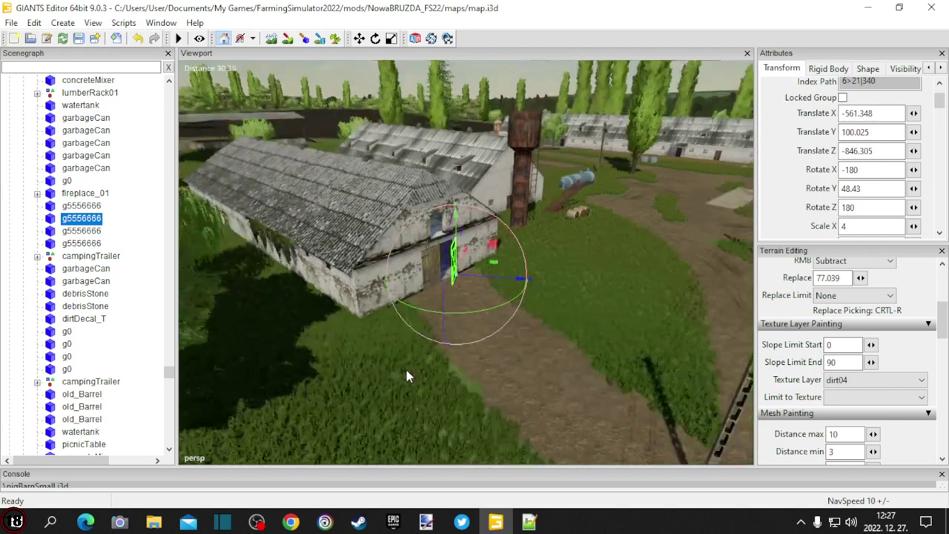
Delete the imported pigBarnSmall object from the map's scenegraph.
left_click_drag(405, 367, 475, 385, "alt")
middle_click_drag(476, 385, 496, 398)
left_click_drag(496, 398, 550, 378, "alt")
left_click_drag(437, 385, 530, 384, "alt")
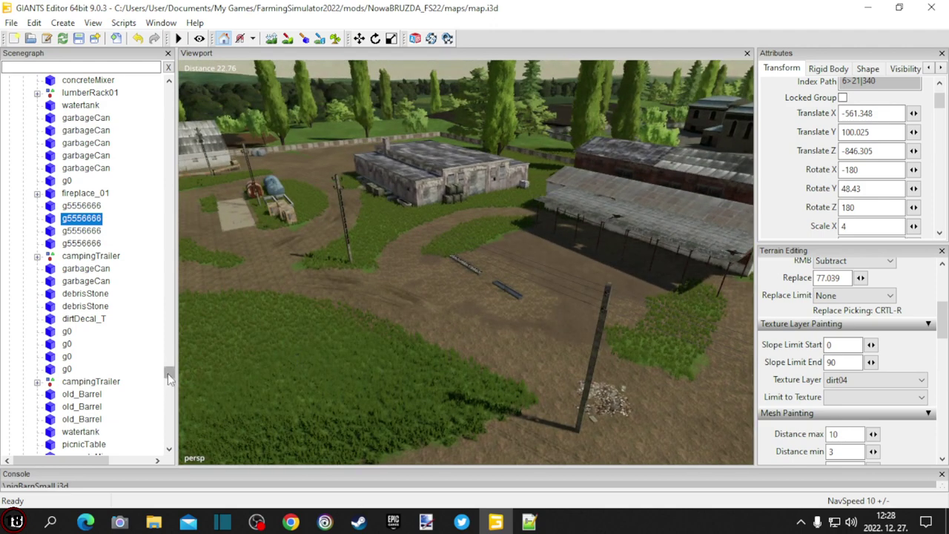
left_click_drag(168, 373, 168, 447)
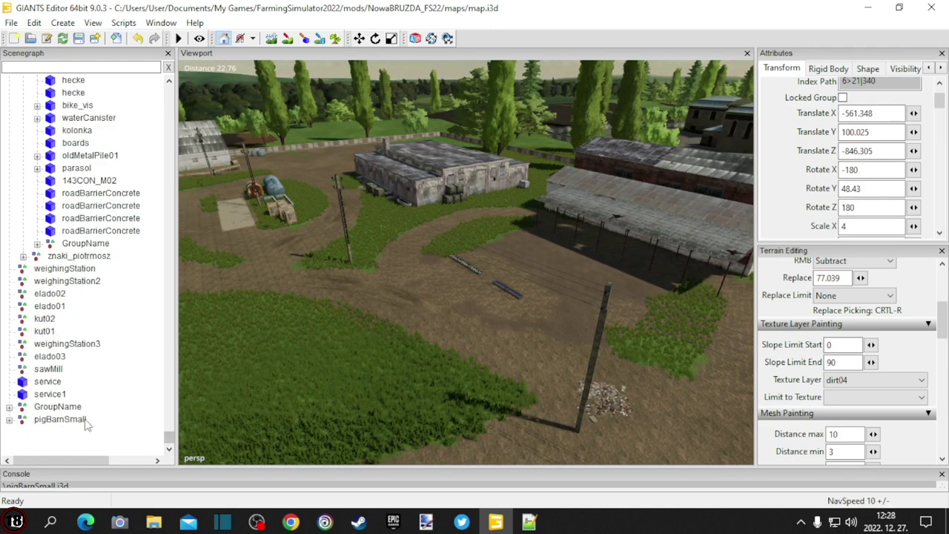
left_click(60, 419)
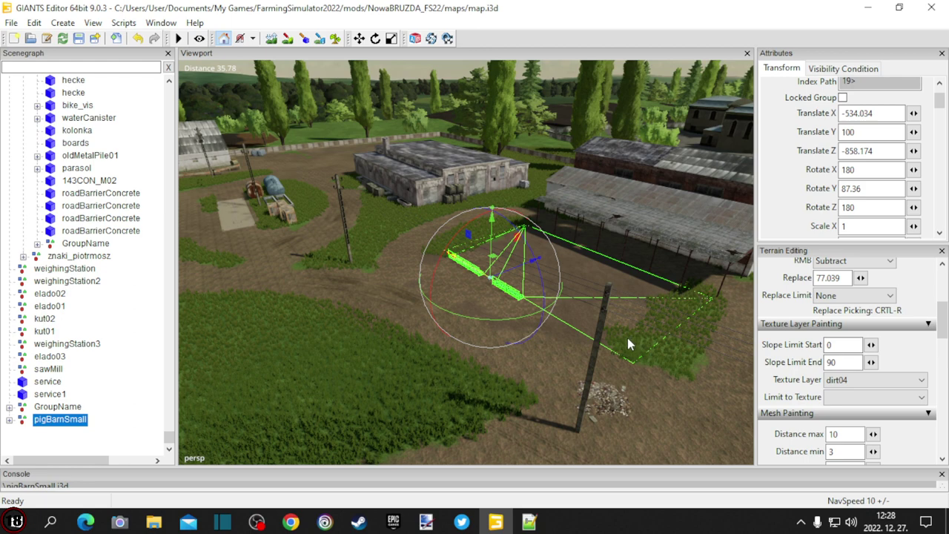
key("Delete")
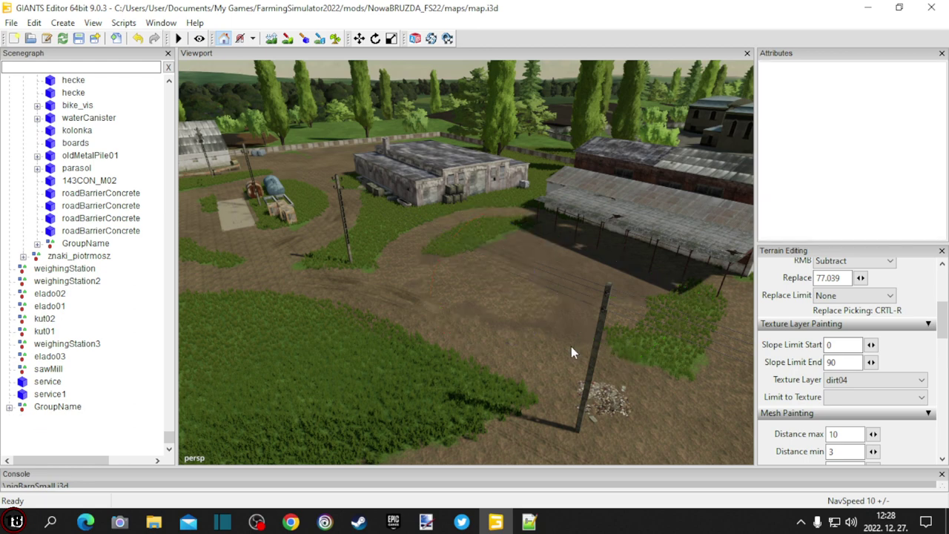
Rotate the dirtDecal_T in the fenced dirt yard to about -60.9 on Y and move it to about X -513.97, Z -924.18.
mouse_move(547, 352)
left_mouse_down("alt")
mouse_move(484, 251)
mouse_move(437, 261)
mouse_move(544, 356)
left_mouse_up("alt")
scroll(544, 355, "up", 3)
right_click_drag(544, 356, 562, 372)
key("a")
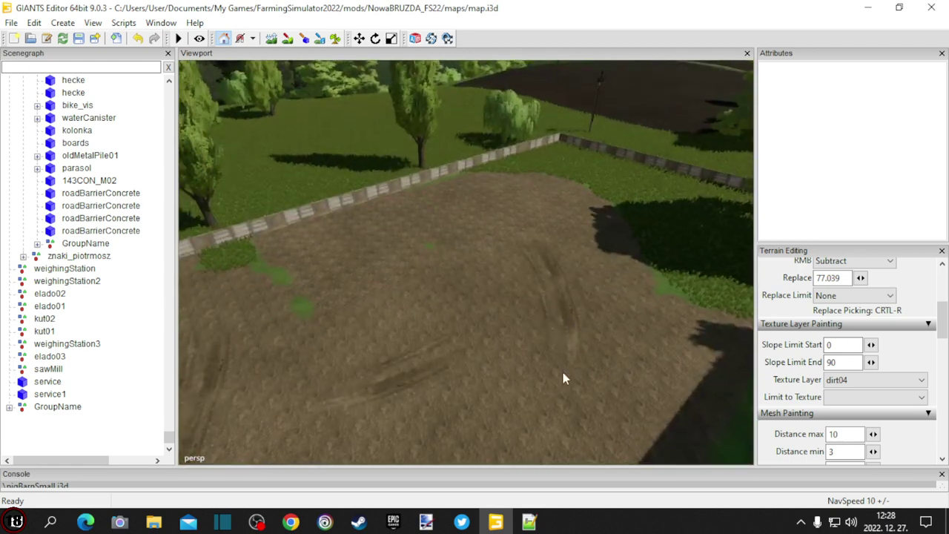
left_click(560, 286)
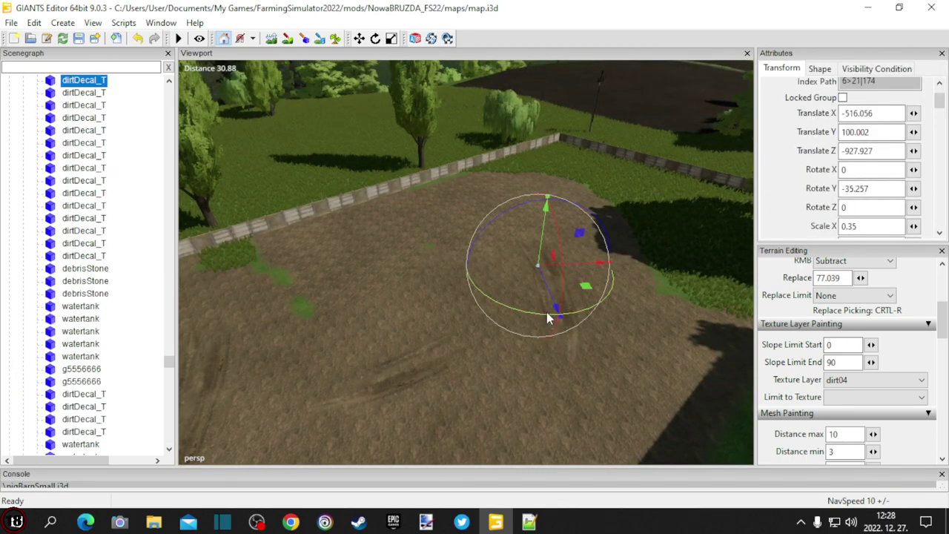
left_click_drag(547, 316, 673, 287)
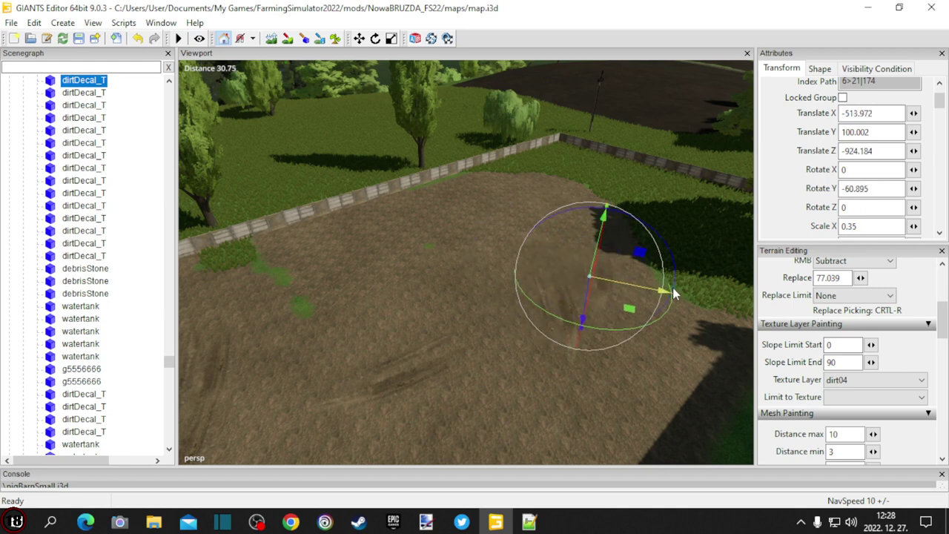
Rotate the neighbouring dirtDecal_T in the fenced yard to about -67.4 on Y and move it to about X -518.13, Z -919.95.
left_click(565, 333)
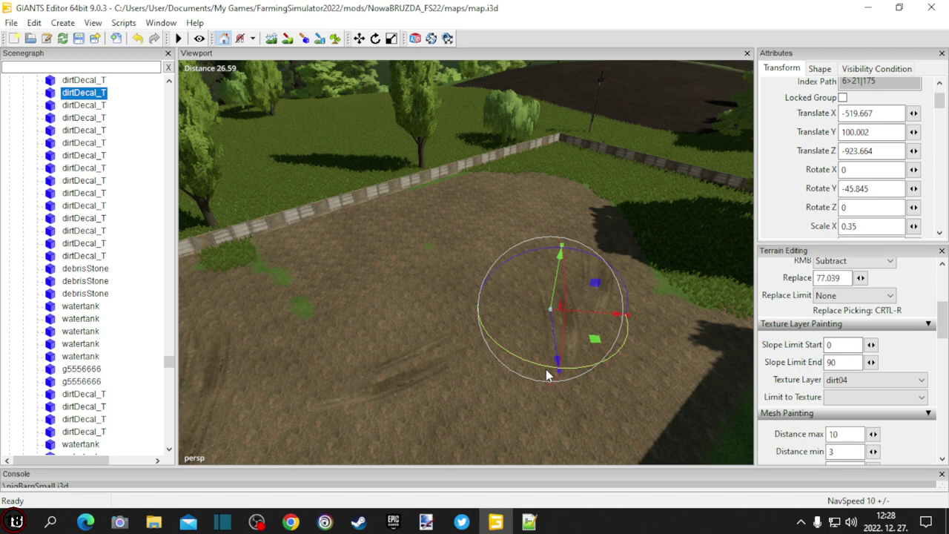
left_click_drag(547, 372, 523, 361)
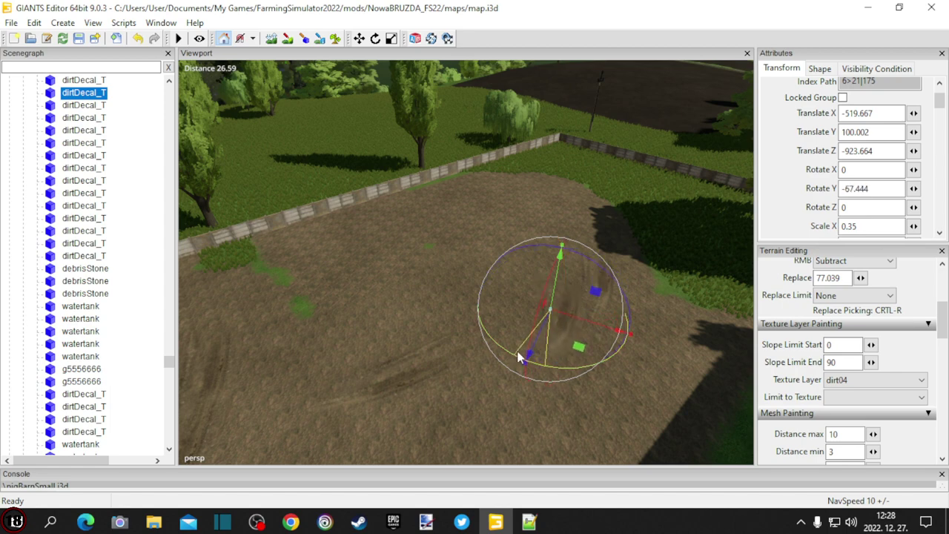
left_click_drag(612, 331, 694, 352)
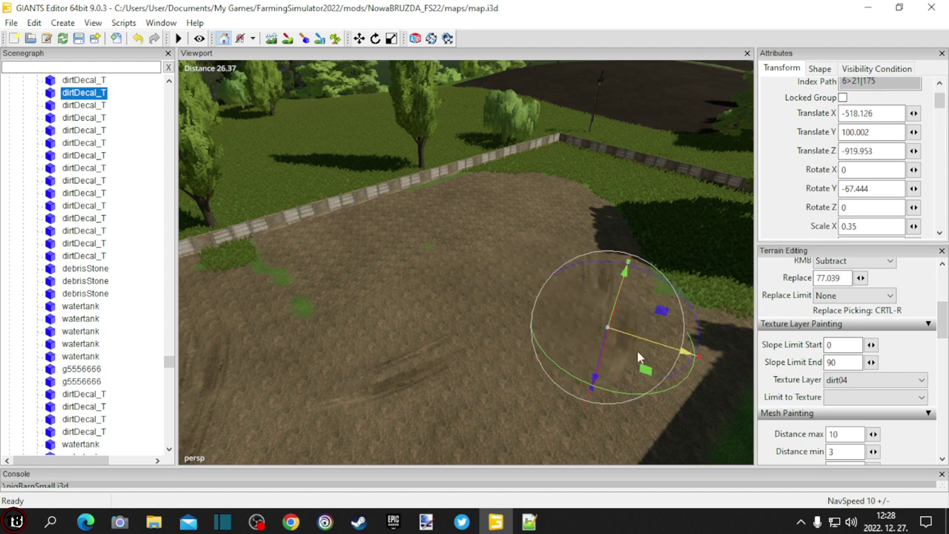
Rotate the dirtDecal_T in the yard's middle to about -62.7 on Y and move it between the two grass patches at the yard's entrance.
left_click_drag(570, 371, 518, 397, "alt")
scroll(475, 385, "down", 3)
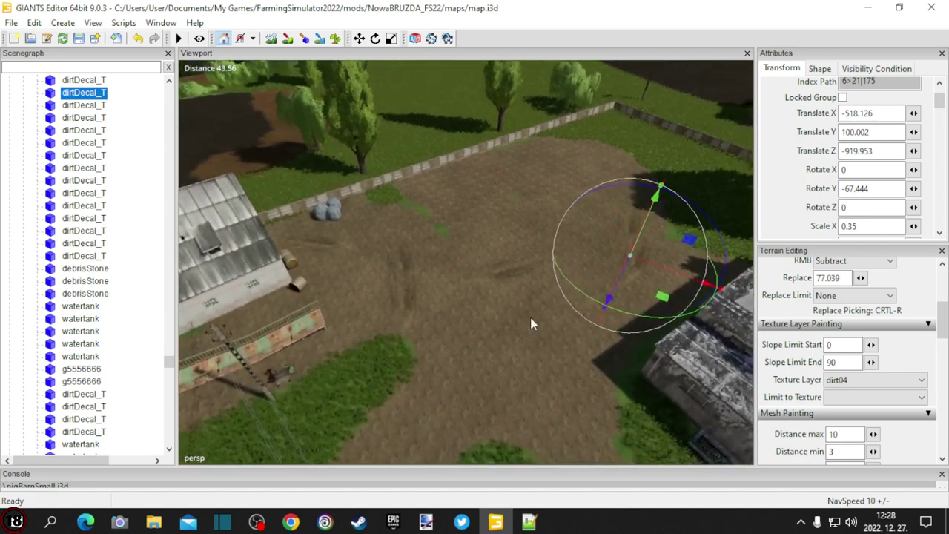
left_click(519, 270)
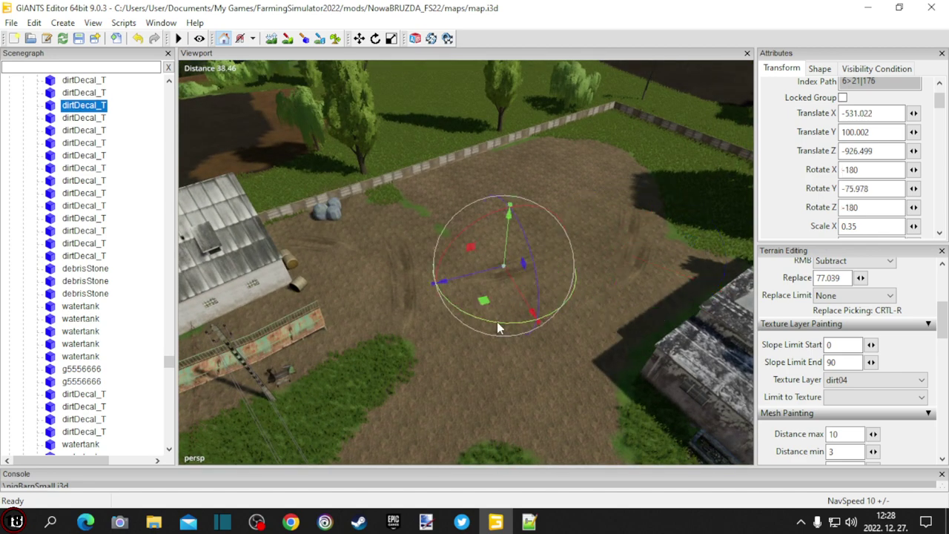
left_click_drag(496, 322, 569, 330)
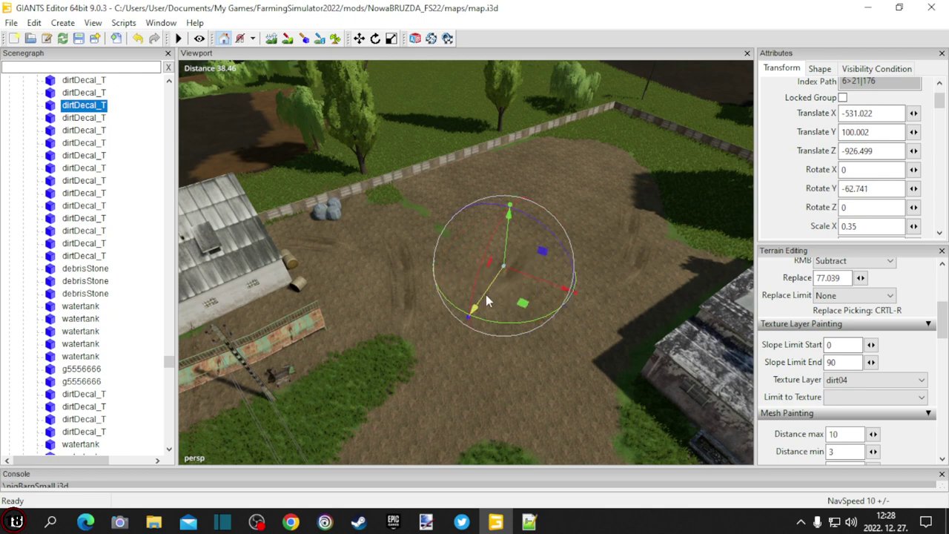
left_click_drag(485, 300, 385, 468)
left_click_drag(729, 379, 597, 398, "alt")
left_click_drag(477, 359, 492, 399)
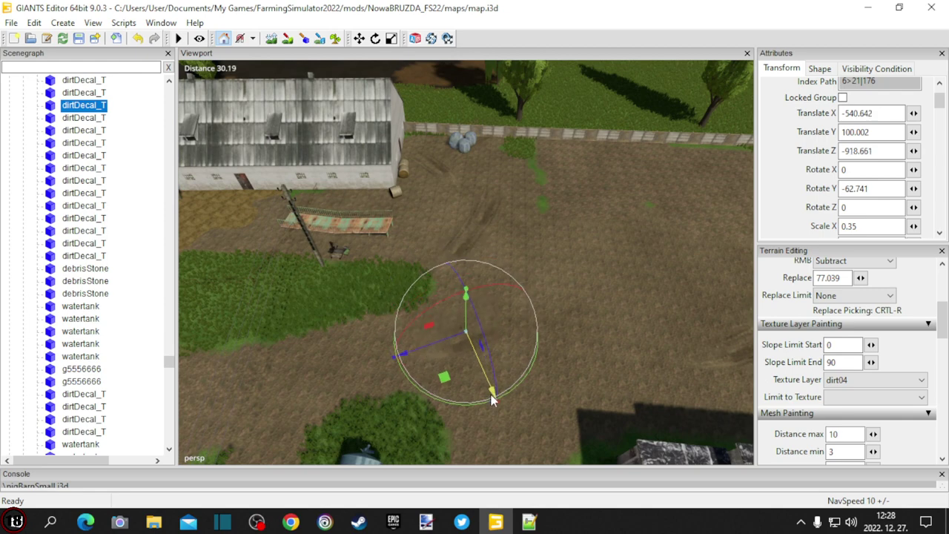
left_click_drag(415, 353, 333, 370)
Turn the dirtDecal_T beside the barn's round bales to -180, 47.033, -180 and move it to about X -534.2, Z -937.9.
right_click_drag(554, 379, 546, 310)
left_click_drag(546, 310, 438, 348, "alt")
scroll(663, 401, "down", 3)
right_click_drag(438, 342, 583, 363)
left_click(445, 269)
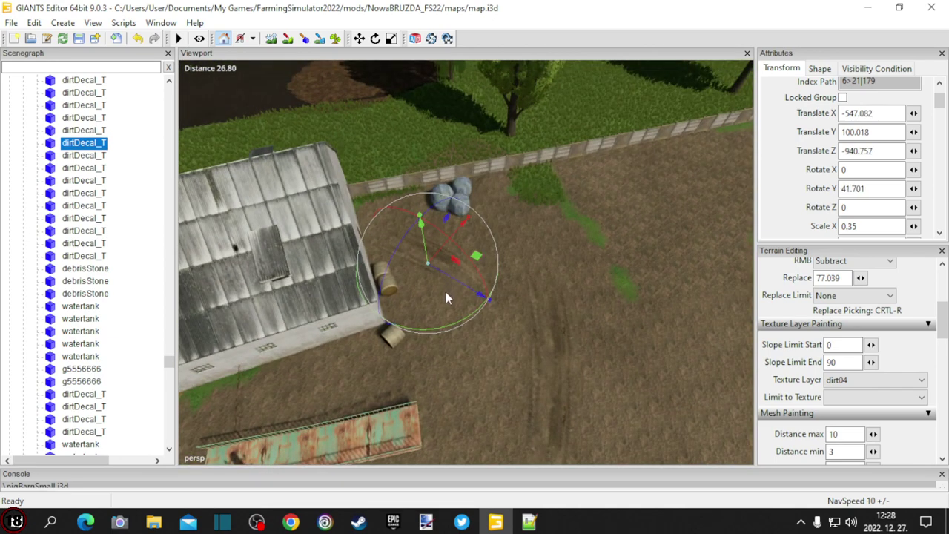
left_click_drag(439, 326, 525, 249)
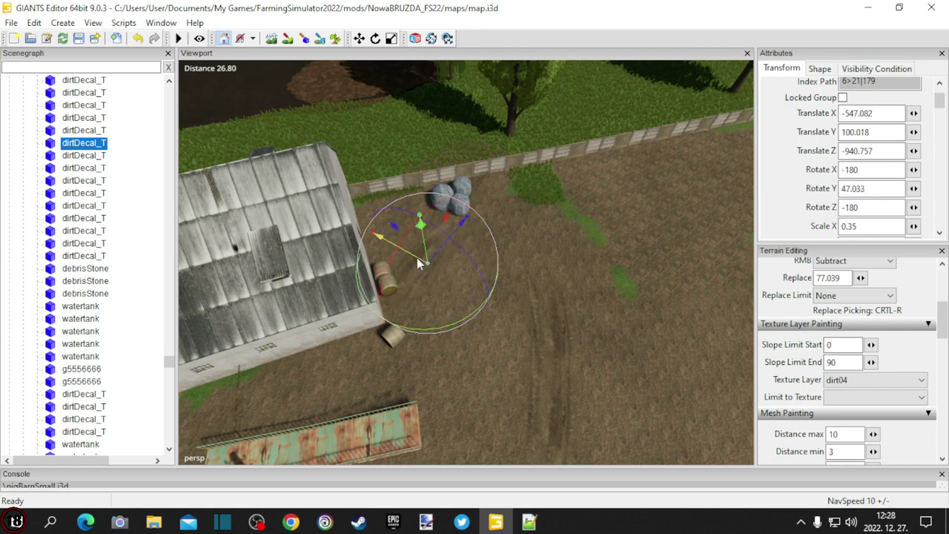
left_click_drag(415, 256, 569, 328)
middle_click_drag(580, 318, 628, 349, "alt")
left_click_drag(628, 349, 507, 348, "alt")
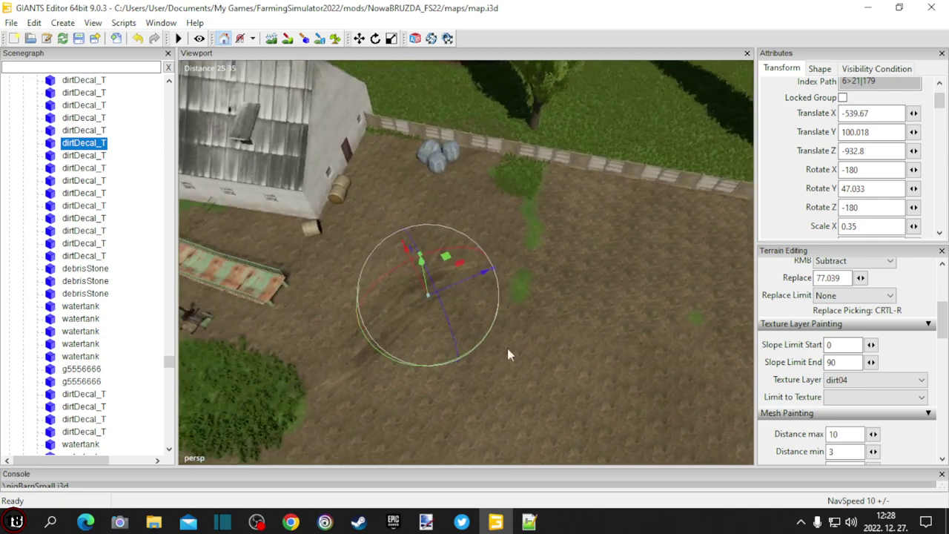
left_click_drag(472, 277, 625, 252)
Import bunkerSiloSmall from the game's placeables/lizard/bunkerSilo/bunkerSiloSmall folder into the map.
scroll(536, 326, "down", 5)
left_click_drag(535, 326, 566, 332, "alt")
scroll(693, 326, "down", 1)
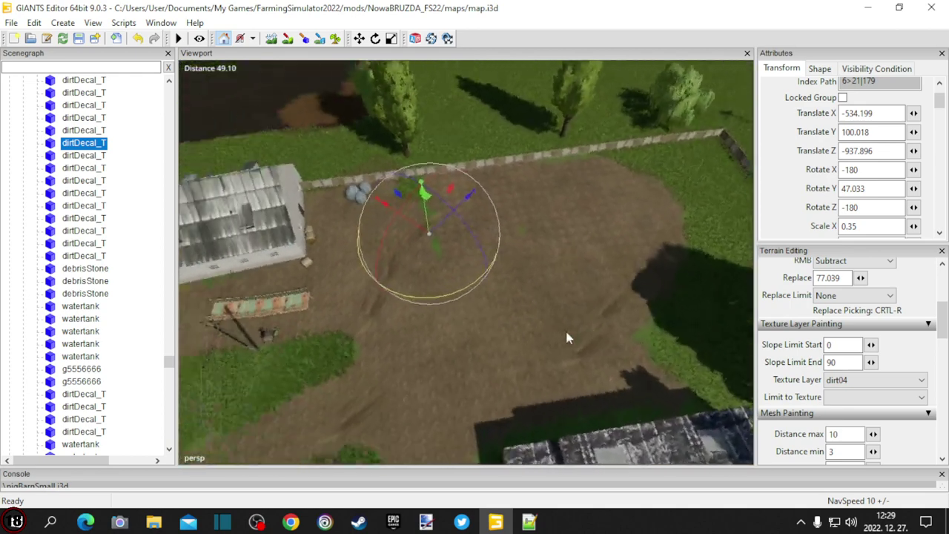
right_click_drag(565, 337, 628, 293)
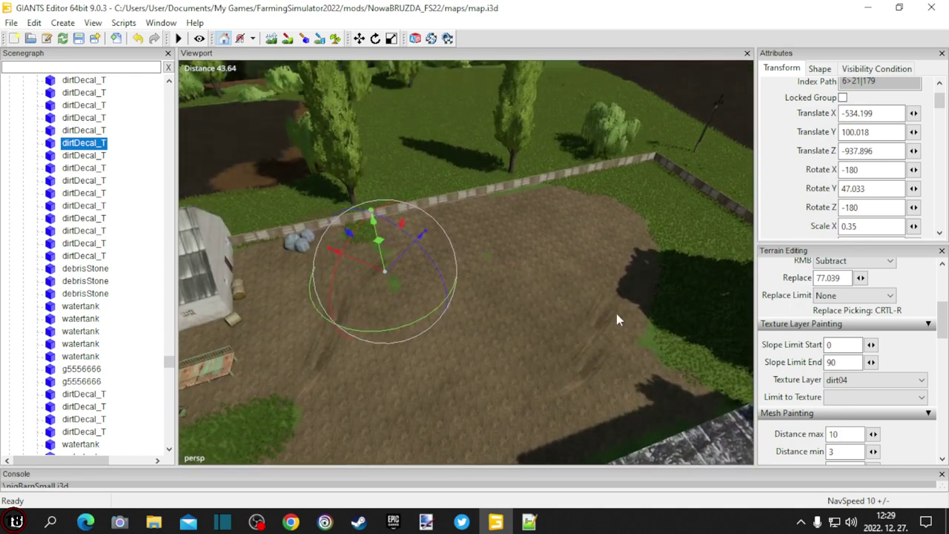
left_click(117, 38)
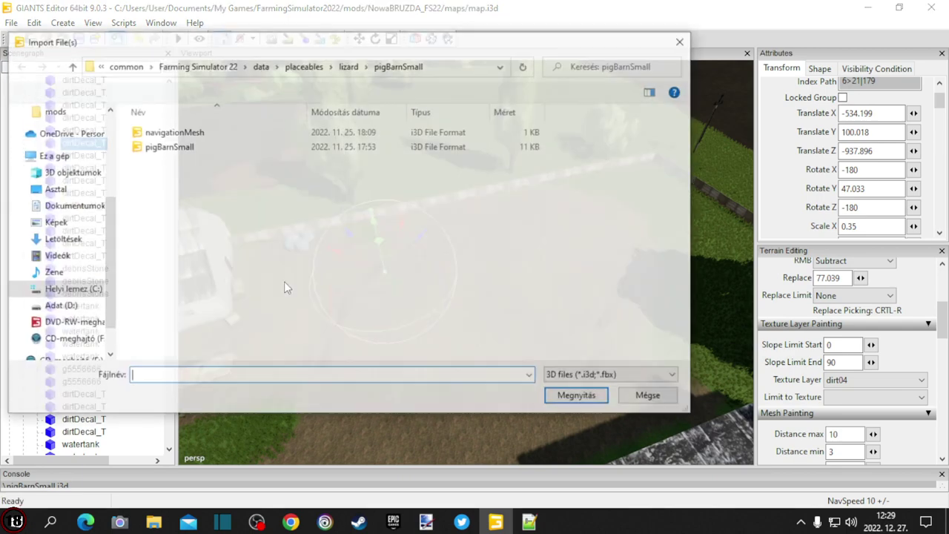
left_click(70, 65)
scroll(199, 180, "up", 3)
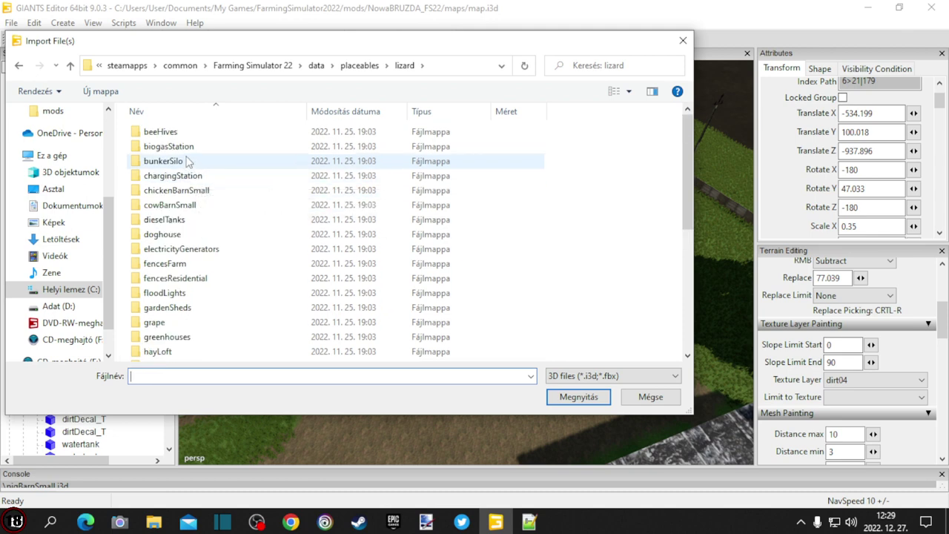
double_click(181, 164)
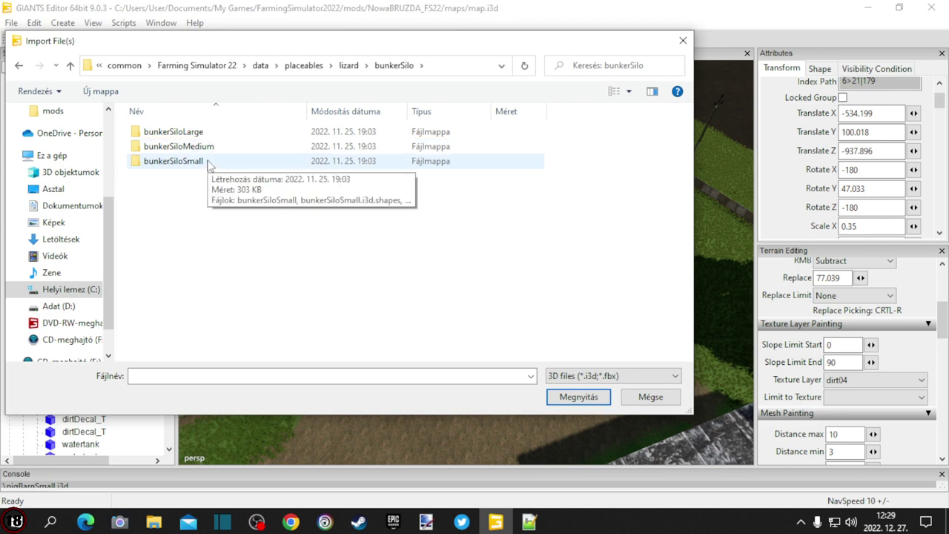
double_click(172, 161)
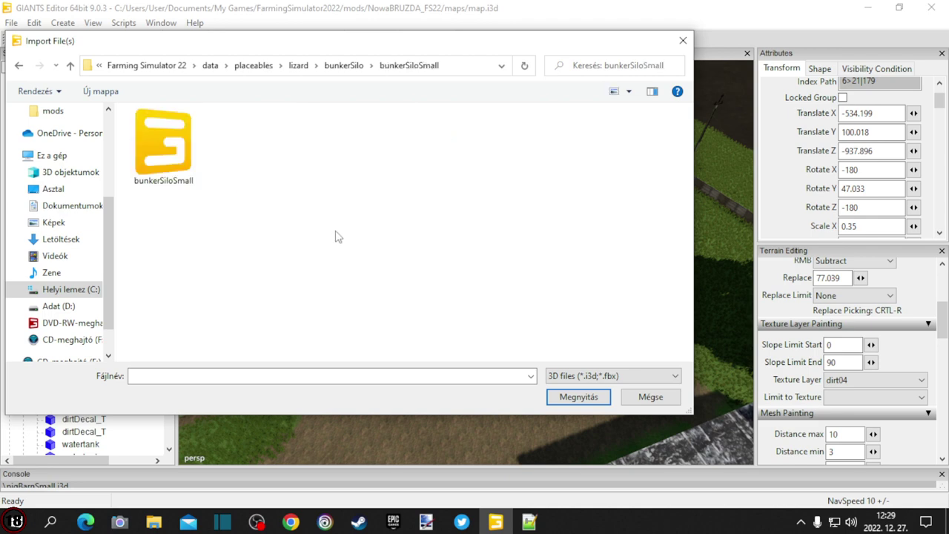
double_click(176, 157)
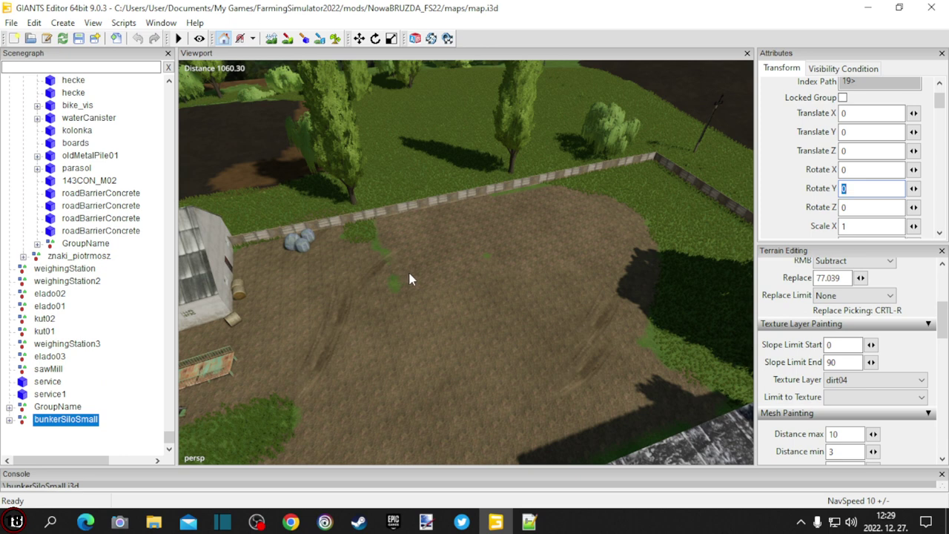
Place the bunkerSiloSmall in the dirt yard along the fence at about X -518.95, Z -937.3, rotated about -87.6 on Y.
key("ctrl+b")
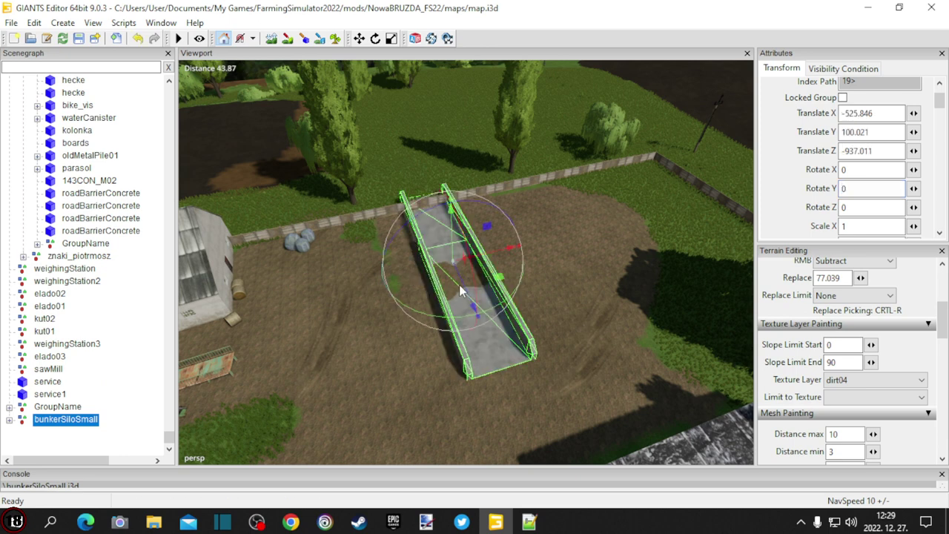
left_click_drag(495, 311, 476, 259)
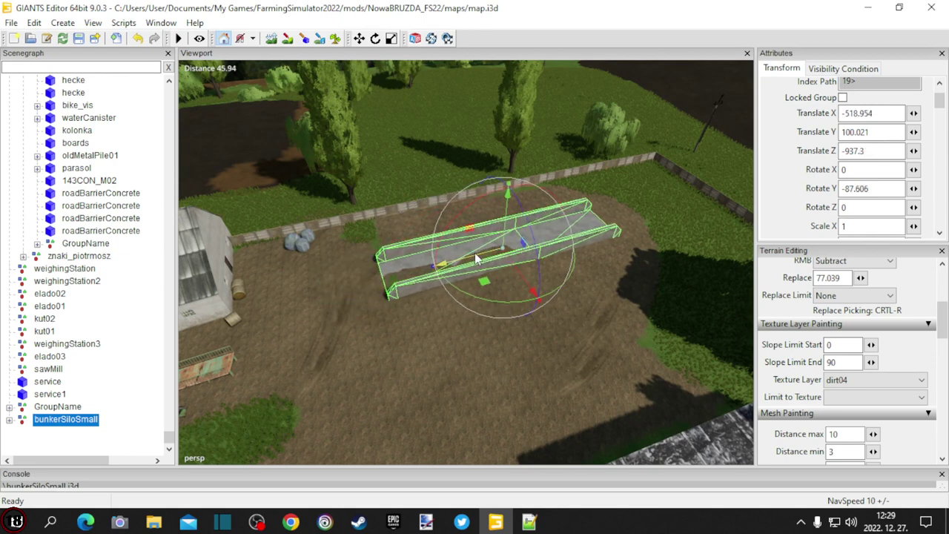
Lower the terrain beneath the bunker silo with terrain sculpting so its concrete floor is uncovered.
left_click_drag(352, 307, 562, 352, "alt")
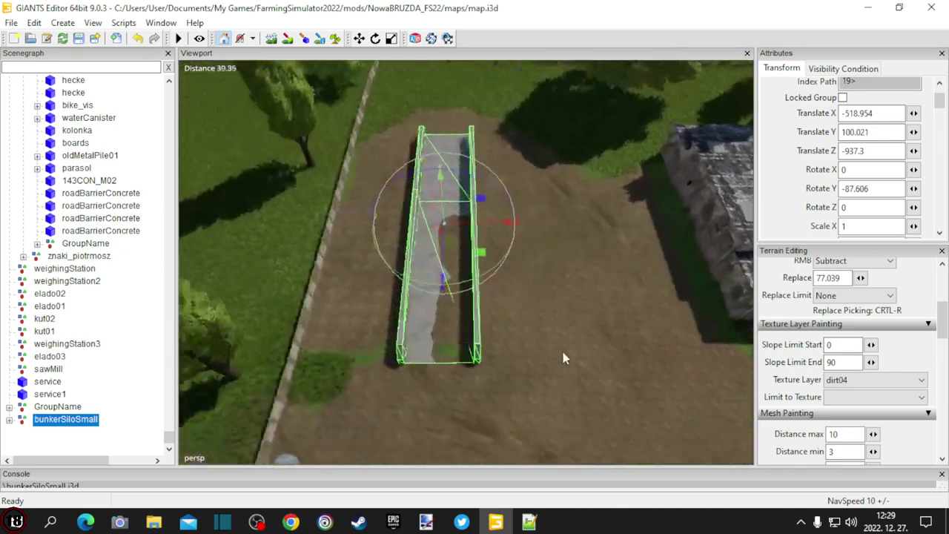
middle_click_drag(563, 358, 510, 266)
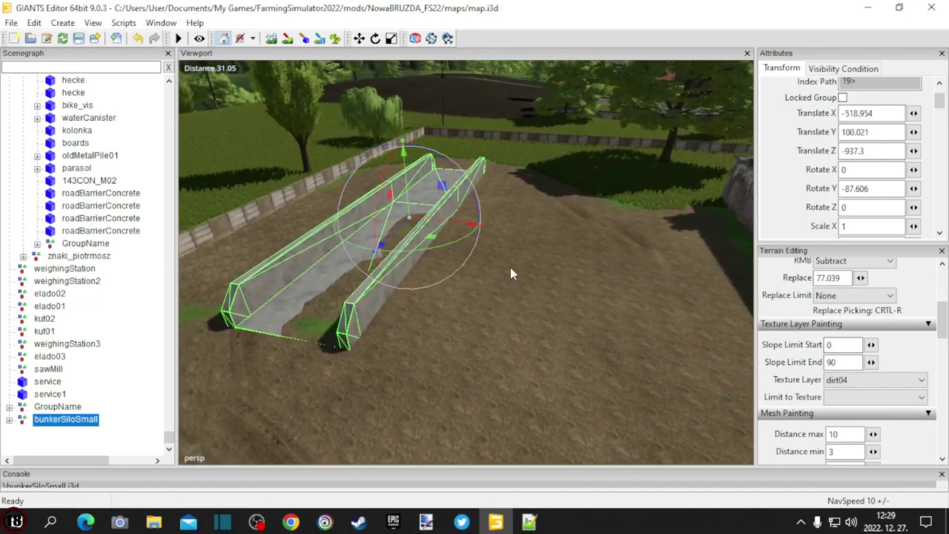
left_click(271, 39)
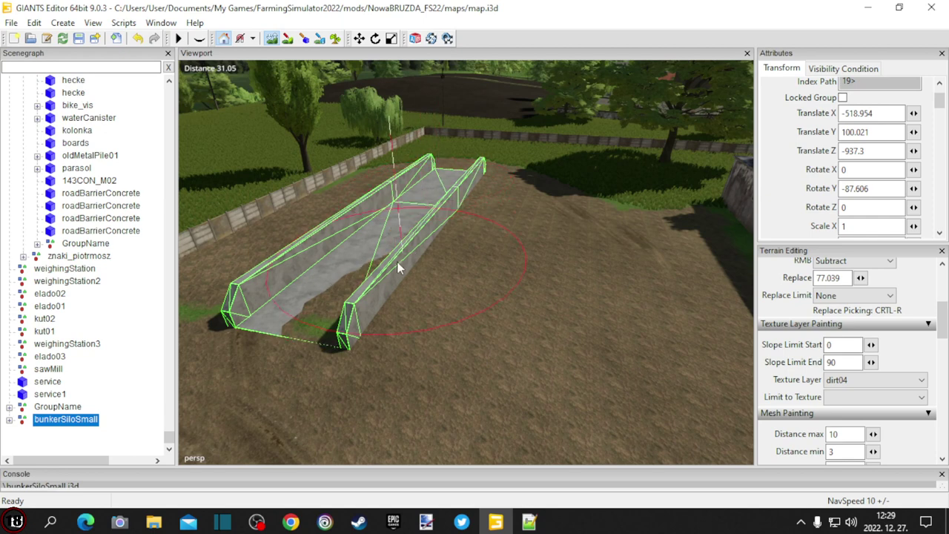
mouse_move(397, 262)
right_mouse_down()
mouse_move(369, 292)
mouse_move(387, 275)
right_mouse_up()
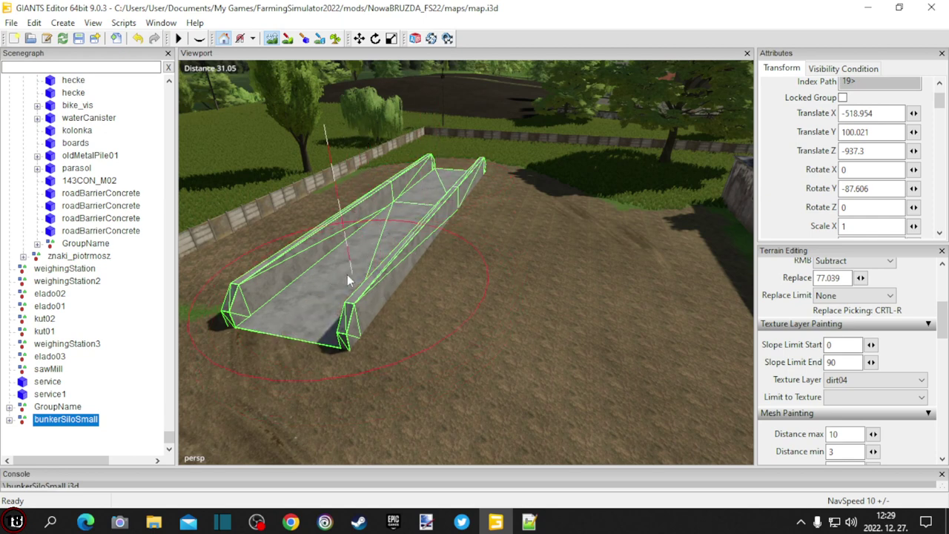
left_click(273, 41)
Examine how the bunker silo's walls, floor and both open ends meet the surrounding ground.
mouse_move(366, 214)
left_mouse_down("alt")
mouse_move(462, 229)
mouse_move(476, 213)
left_mouse_up("alt")
scroll(475, 213, "up", 2)
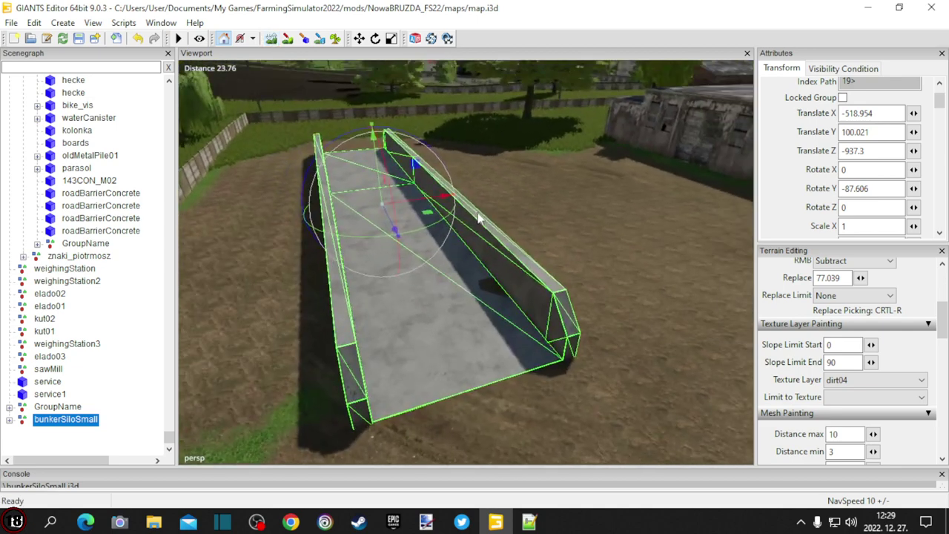
mouse_move(478, 217)
middle_mouse_down()
mouse_move(374, 207)
mouse_move(469, 210)
middle_mouse_up()
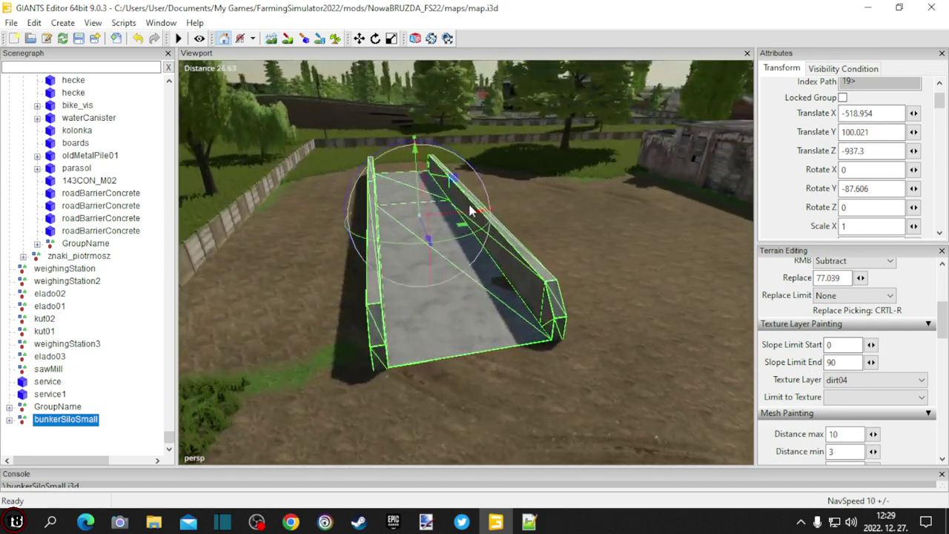
left_click(271, 39)
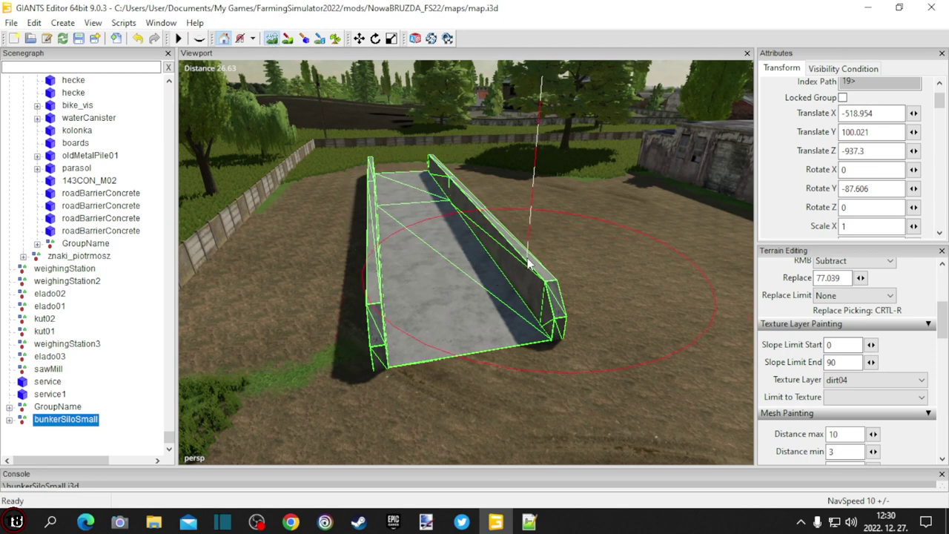
left_click(270, 42)
left_click_drag(417, 154, 424, 295, "alt")
scroll(400, 284, "up", 3)
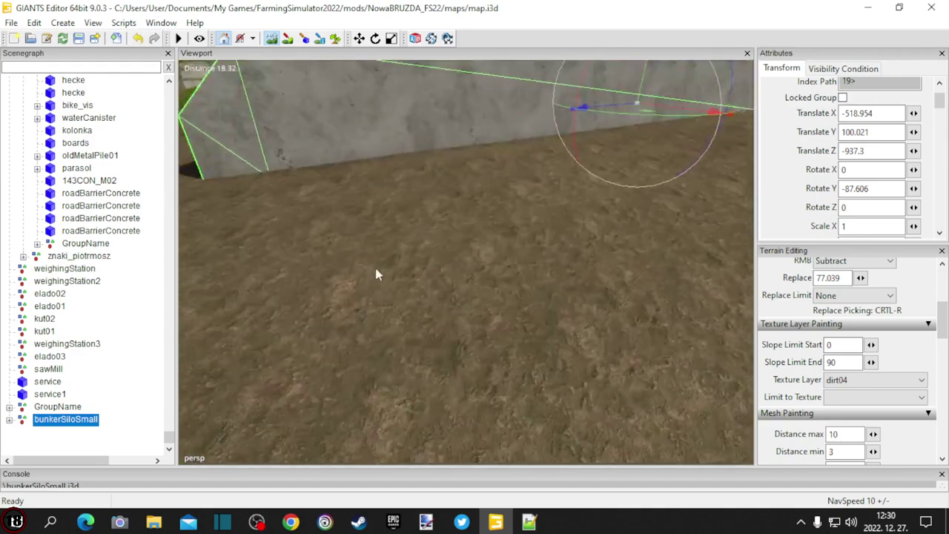
right_click_drag(375, 275, 595, 226)
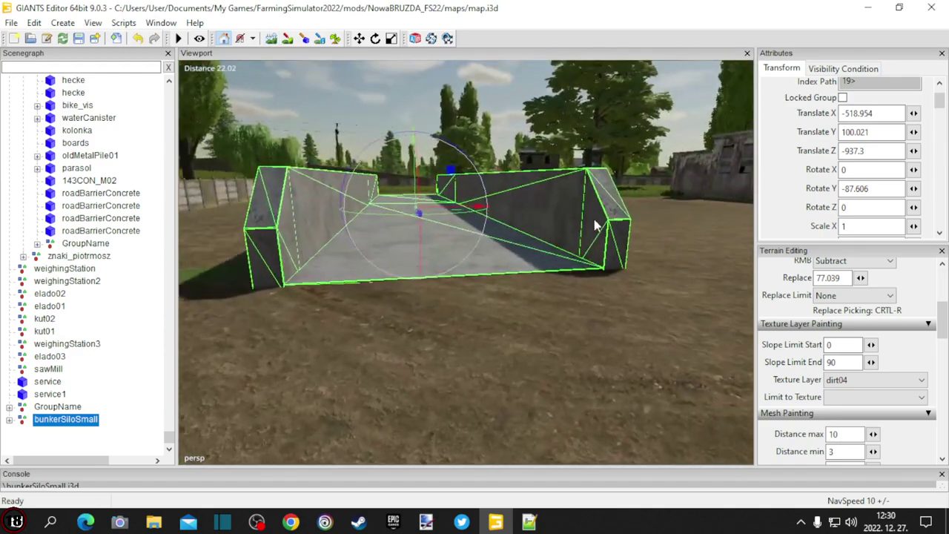
scroll(594, 220, "up", 3)
left_click_drag(593, 289, 456, 341, "alt")
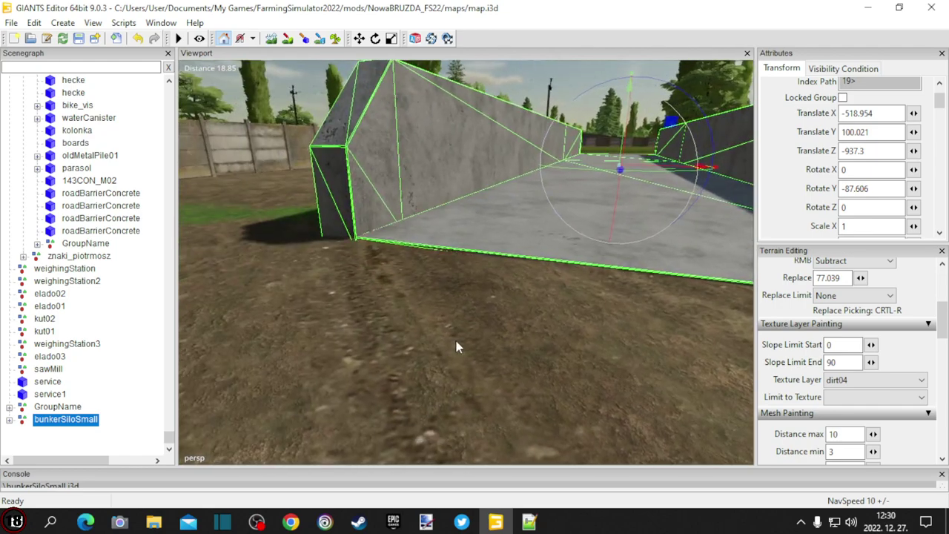
right_click_drag(456, 346, 496, 332)
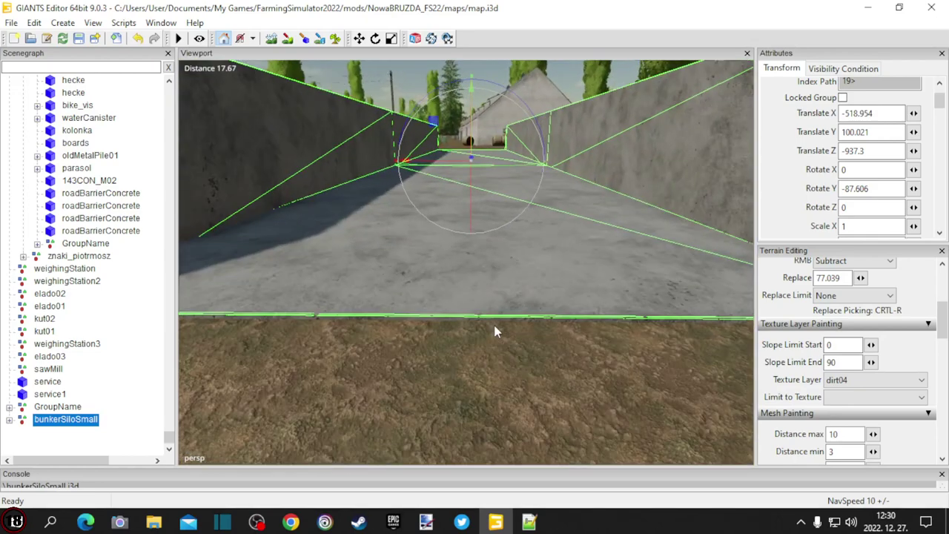
scroll(500, 332, "down", 2)
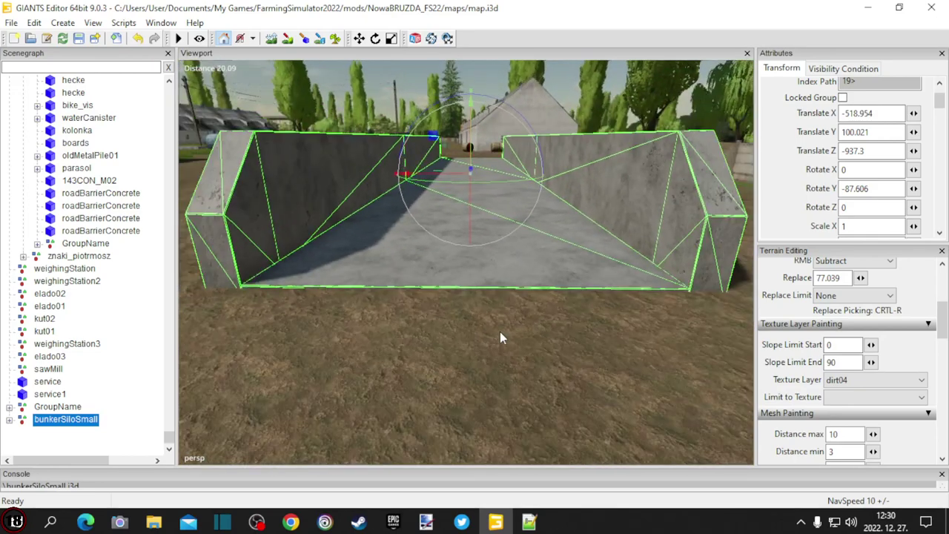
Clear the grass foliage along the edge of the dirt yard beside the bunker silo's far end.
scroll(499, 332, "down", 10)
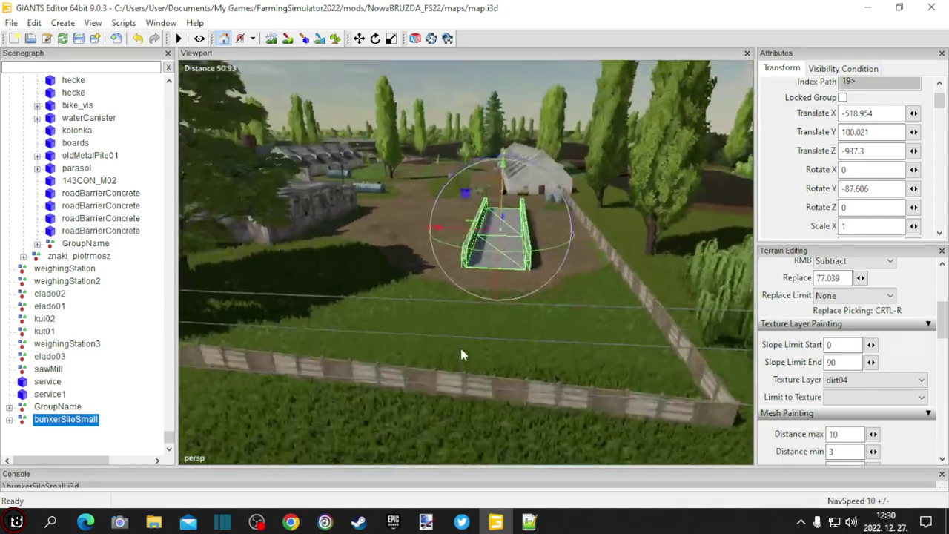
scroll(461, 348, "up", 10)
left_click_drag(461, 349, 400, 393, "alt")
scroll(512, 409, "down", 10)
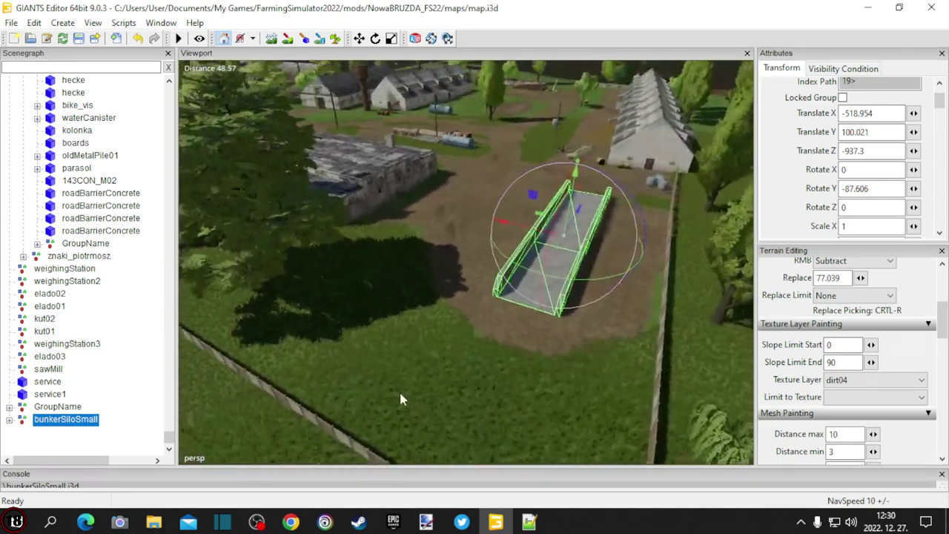
left_click(335, 39)
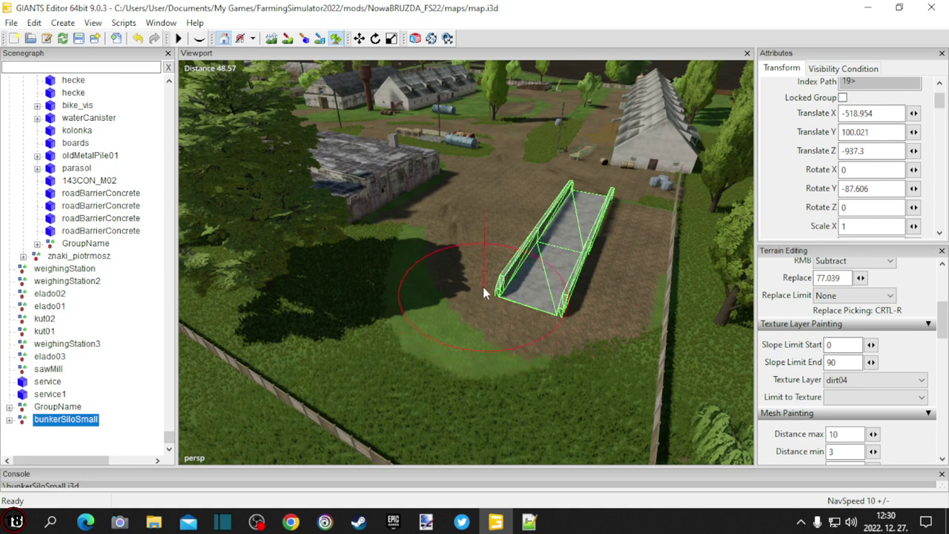
Paint the dirt04 ground texture over the bare light-green patch beside the bunker silo's near end.
left_click(289, 40)
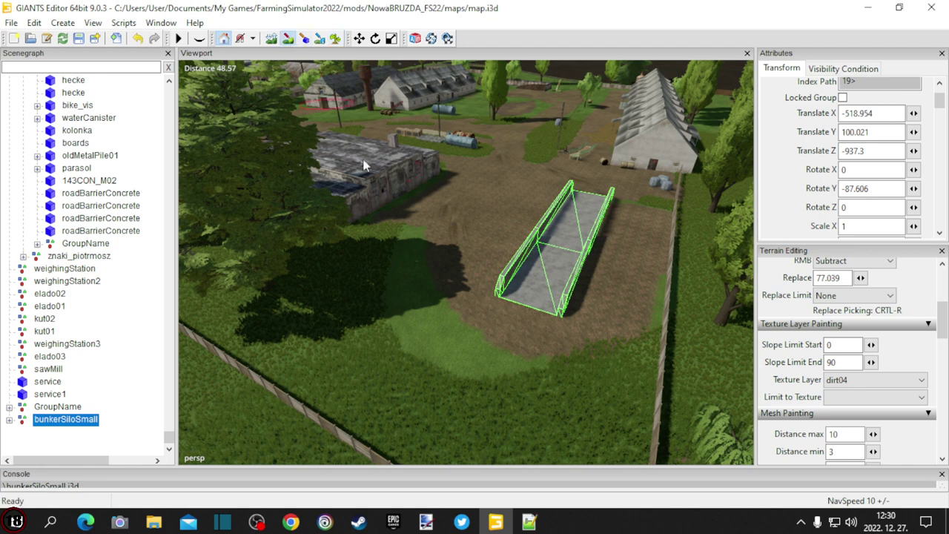
mouse_move(470, 235)
left_mouse_down()
mouse_move(459, 254)
mouse_move(462, 277)
mouse_move(482, 312)
mouse_move(494, 311)
mouse_move(483, 287)
mouse_move(521, 241)
left_mouse_up()
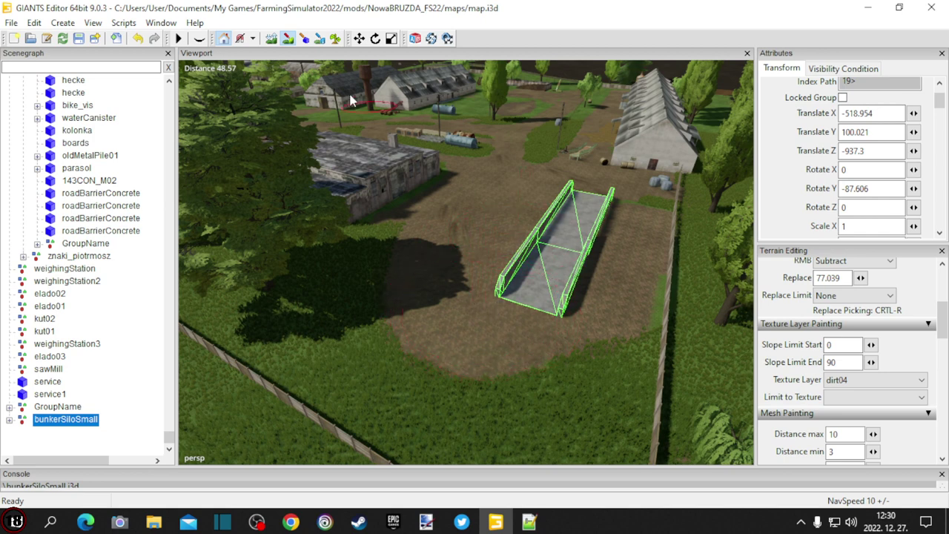
left_click(289, 40)
scroll(391, 247, "up", 4)
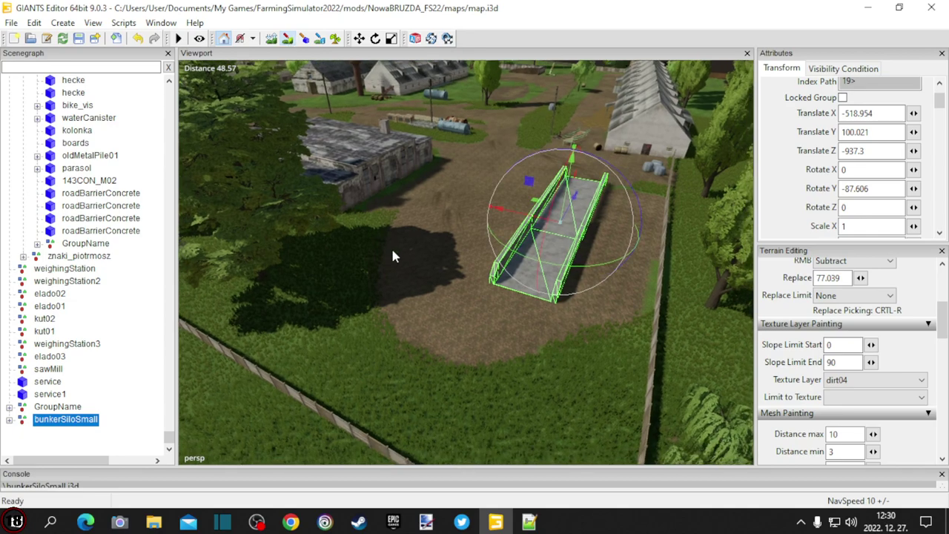
mouse_move(391, 248)
left_mouse_down("alt")
mouse_move(479, 220)
mouse_move(701, 248)
mouse_move(436, 290)
mouse_move(454, 316)
mouse_move(509, 304)
mouse_move(559, 264)
mouse_move(499, 265)
mouse_move(473, 297)
mouse_move(644, 327)
mouse_move(646, 305)
mouse_move(567, 326)
mouse_move(524, 319)
mouse_move(633, 310)
left_mouse_up("alt")
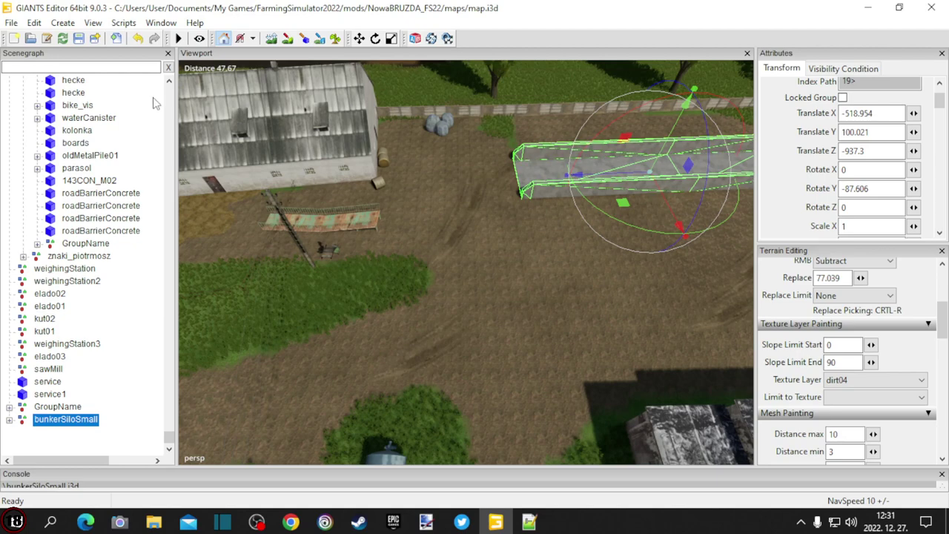
left_click(117, 39)
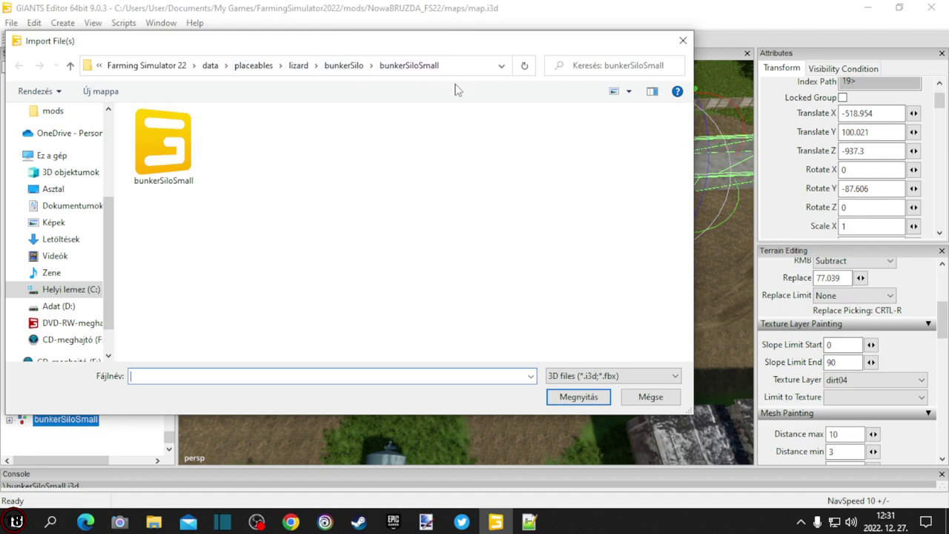
left_click(683, 41)
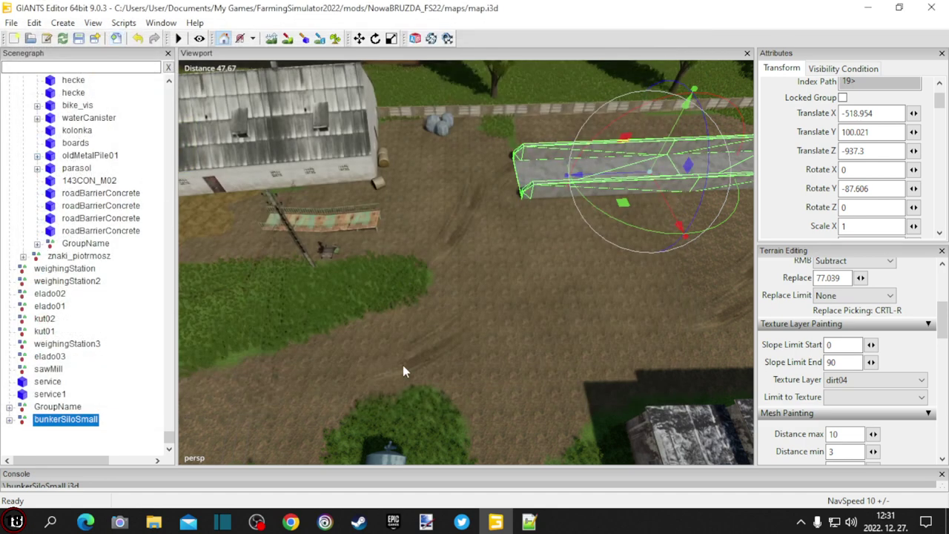
Switch to placeables.xml in Notepad++, copy the pigBarnSmall placeable line and insert an empty line beneath it.
left_click(531, 523)
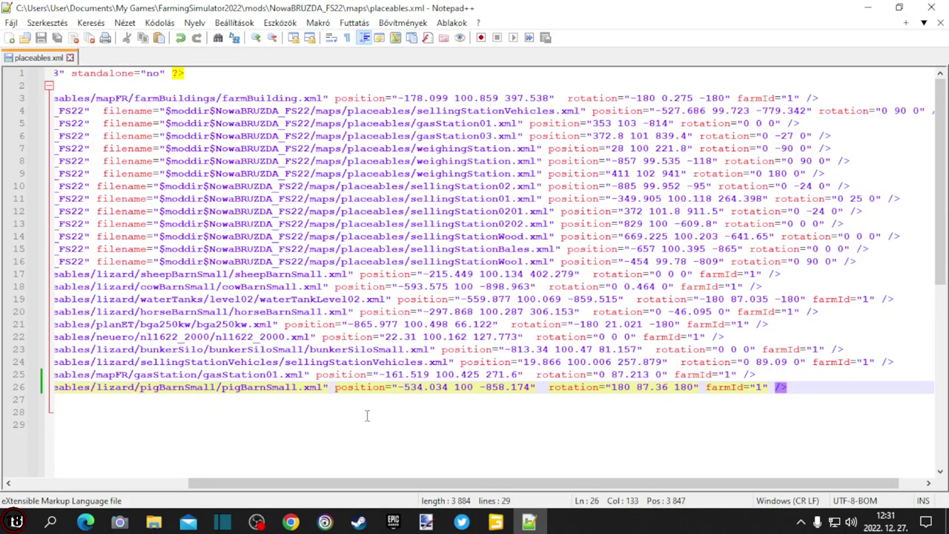
left_click_drag(440, 483, 194, 487)
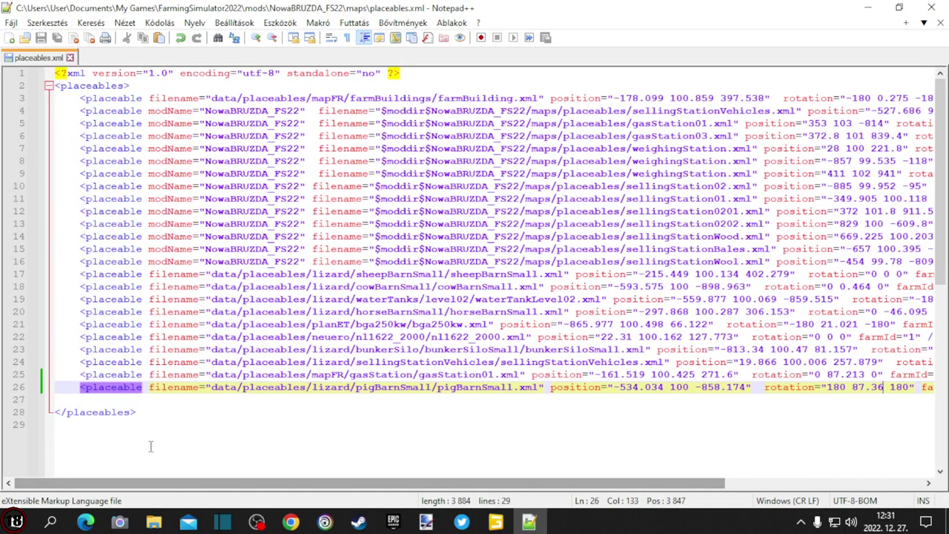
left_click(16, 389)
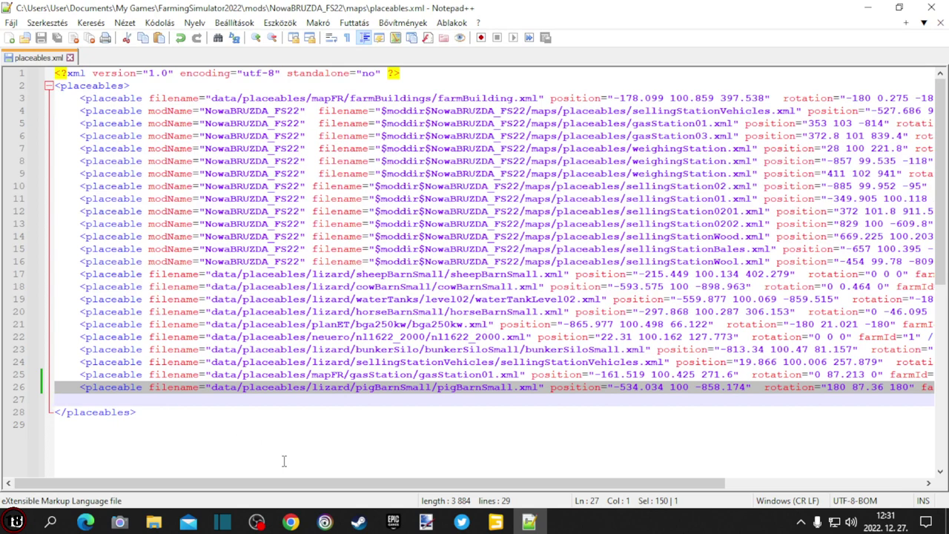
left_click_drag(308, 482, 464, 482)
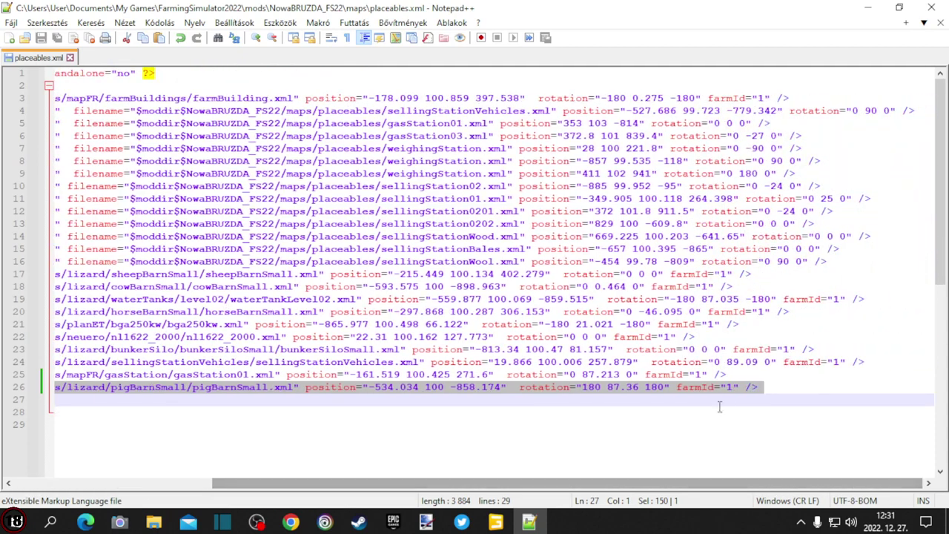
left_click(749, 440)
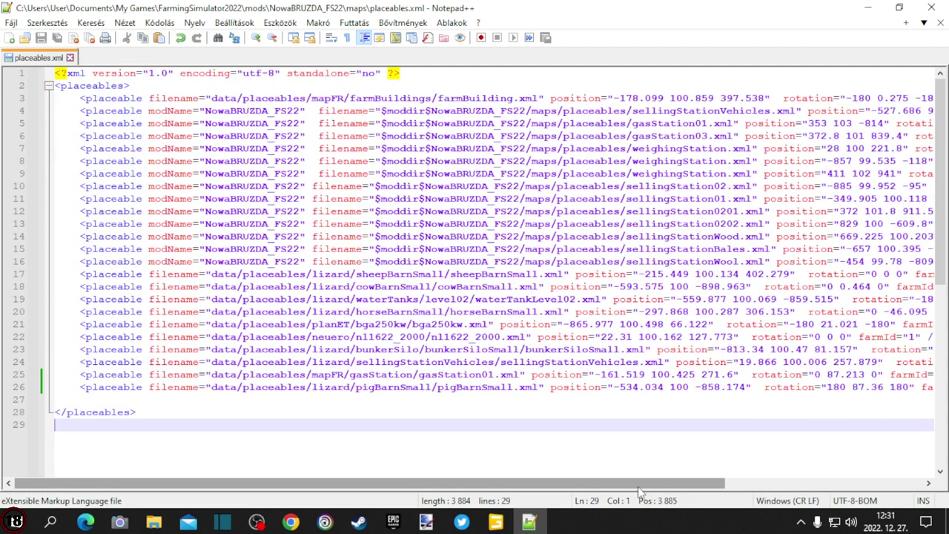
left_click_drag(639, 483, 845, 482)
left_click(758, 385)
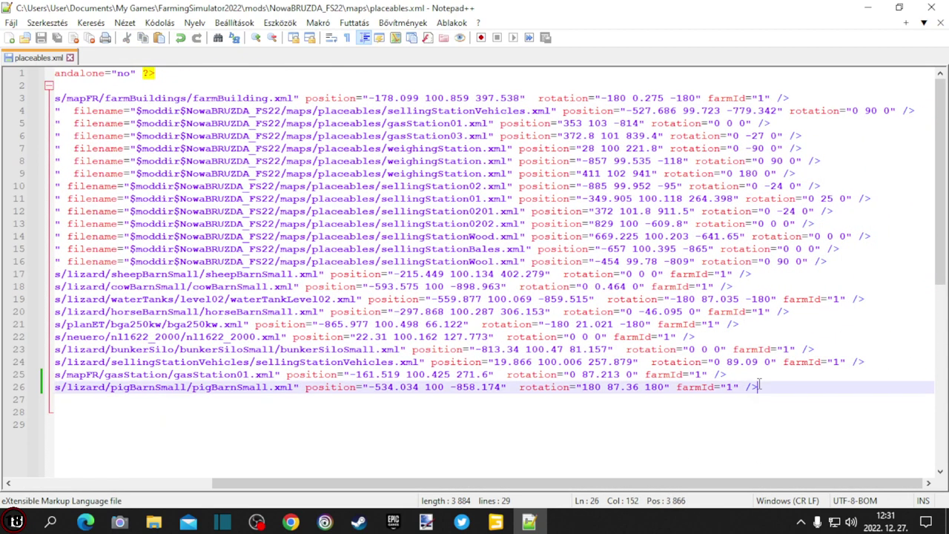
key("Return")
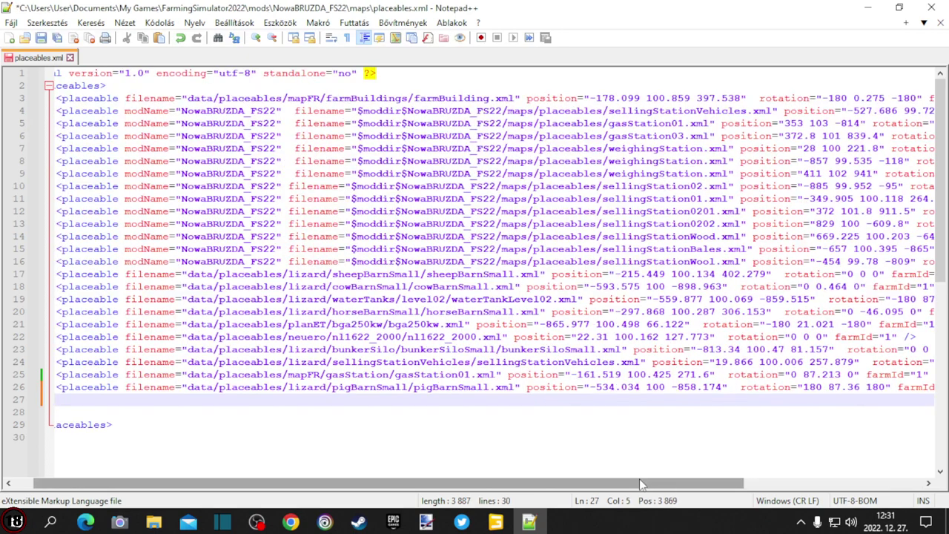
Paste the copied pigBarnSmall entry into the new line 27 and align its indentation with the entries above.
left_click_drag(639, 478, 533, 491)
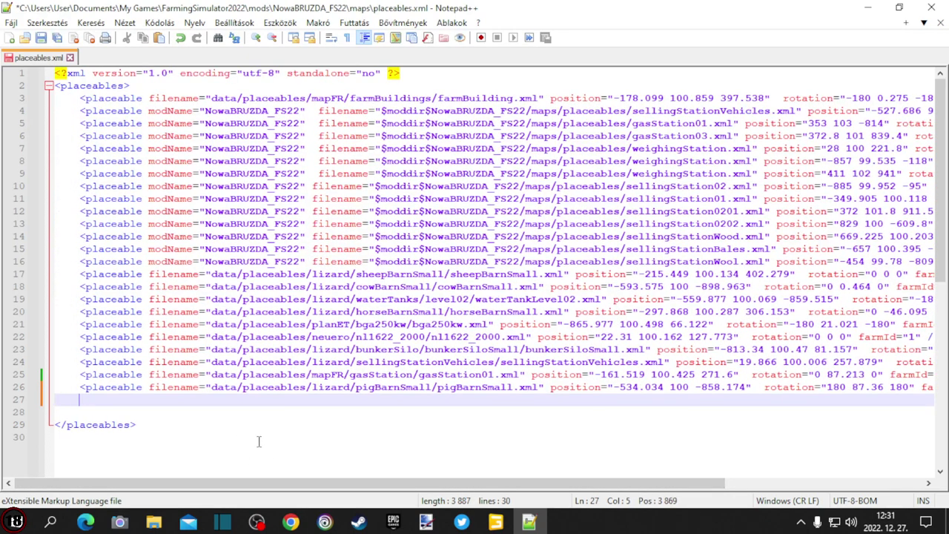
key("ctrl+v")
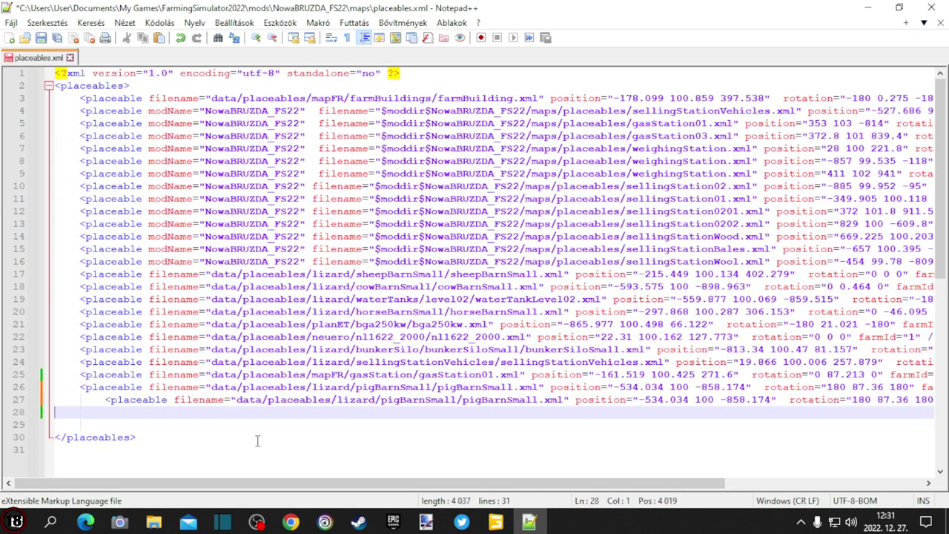
left_click(104, 399)
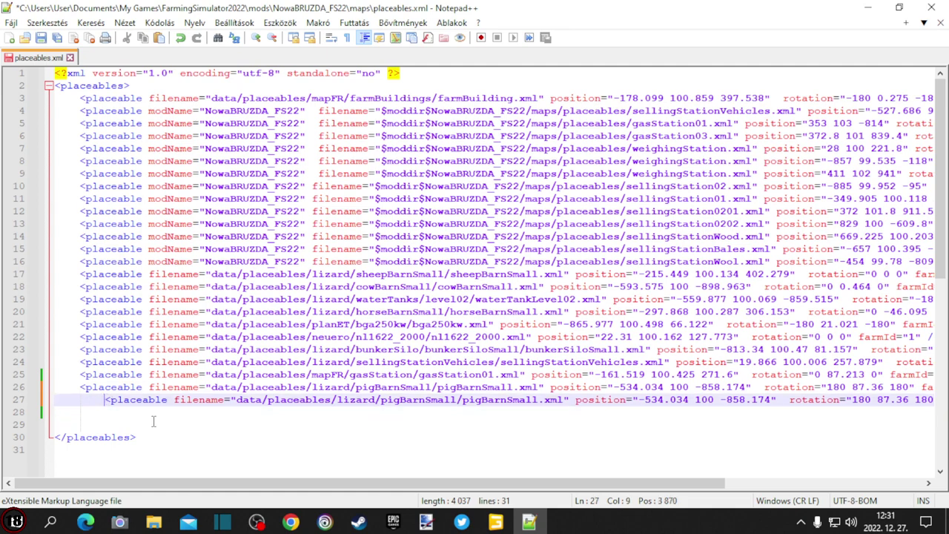
key("BackSpace")
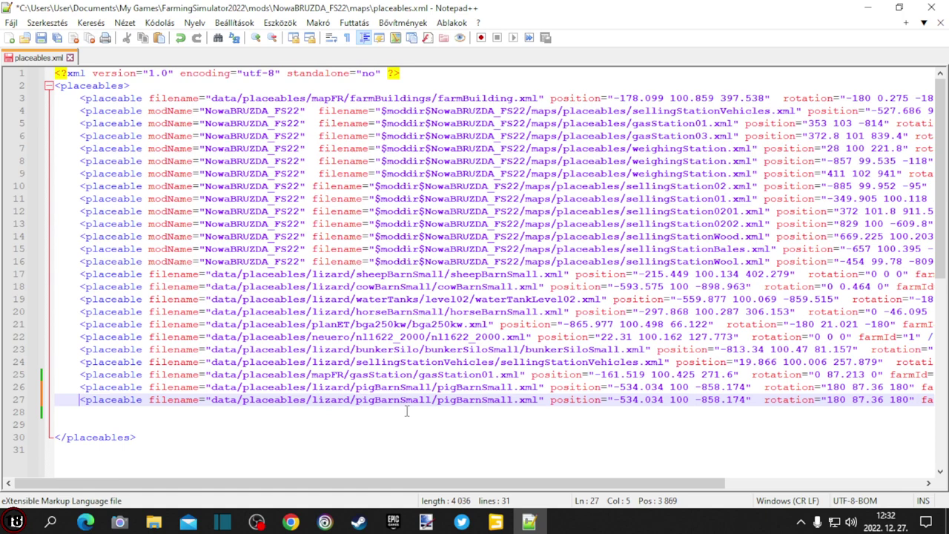
Switch to File Explorer, go up to the game's lizard placeables folder and copy the name of the bunkerSilo folder.
left_click(154, 521)
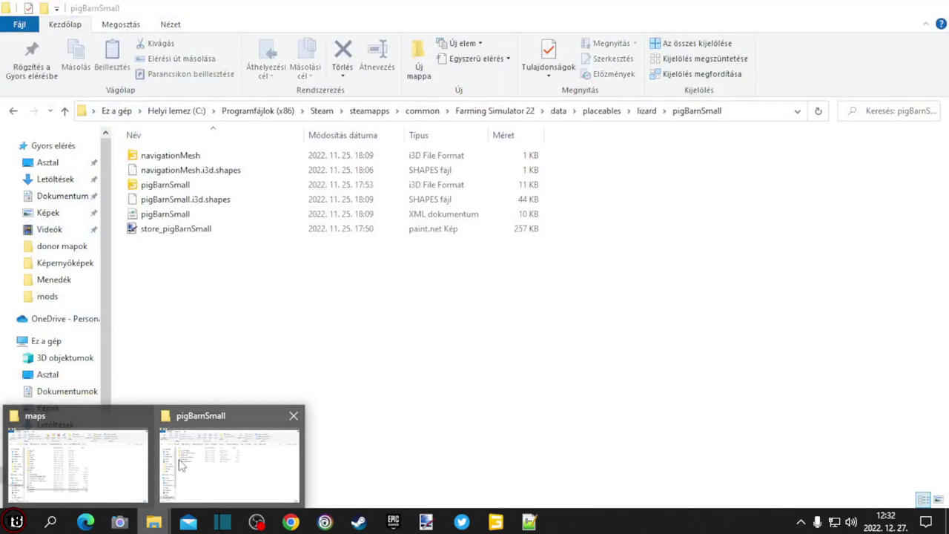
left_click(180, 463)
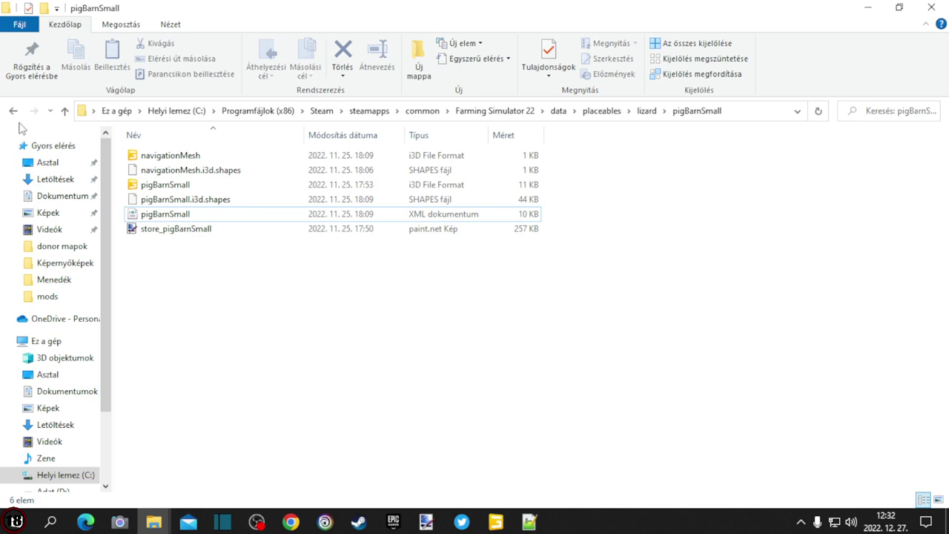
left_click(64, 113)
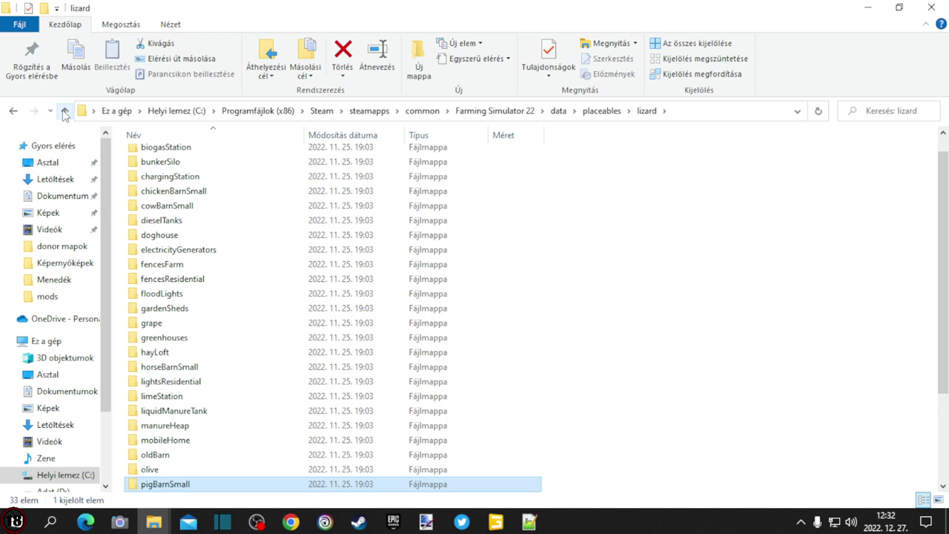
left_click(180, 163)
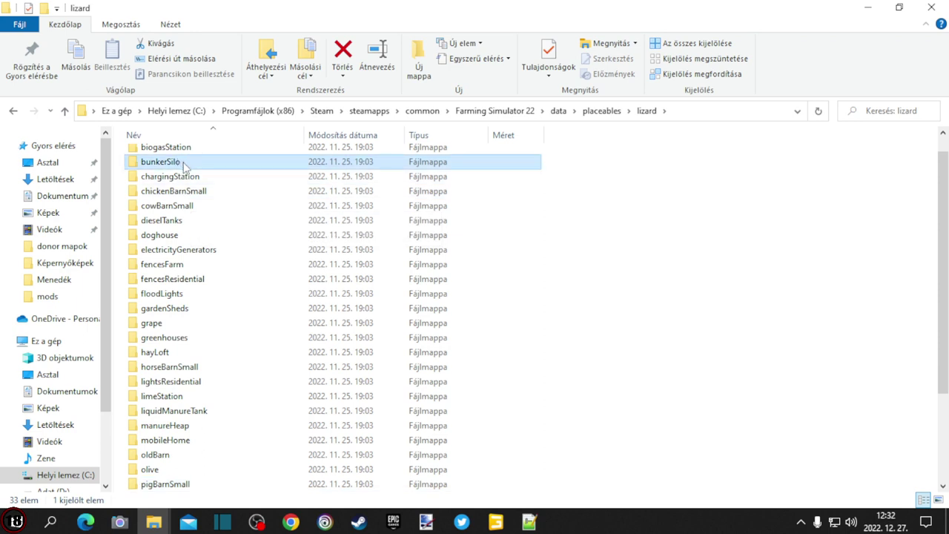
left_click(184, 165)
key("ctrl+c")
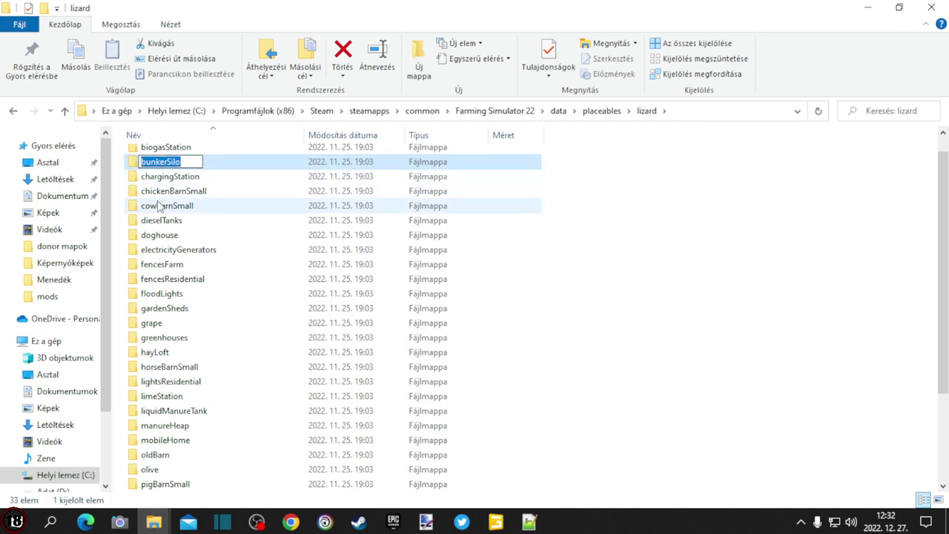
Back in placeables.xml, replace the pigBarnSmall folder name in line 27's filename path with bunkerSilo.
left_click(529, 522)
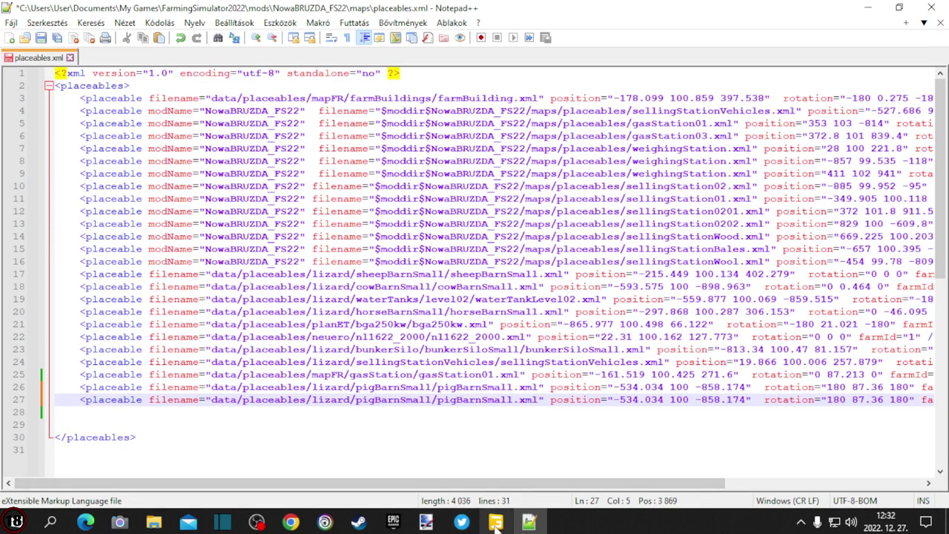
left_click(155, 522)
left_click(197, 481)
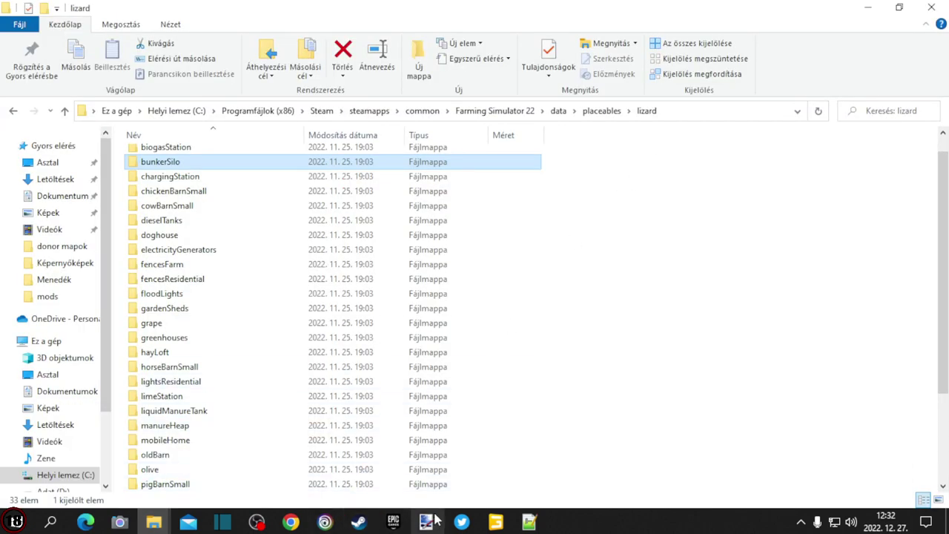
left_click(528, 522)
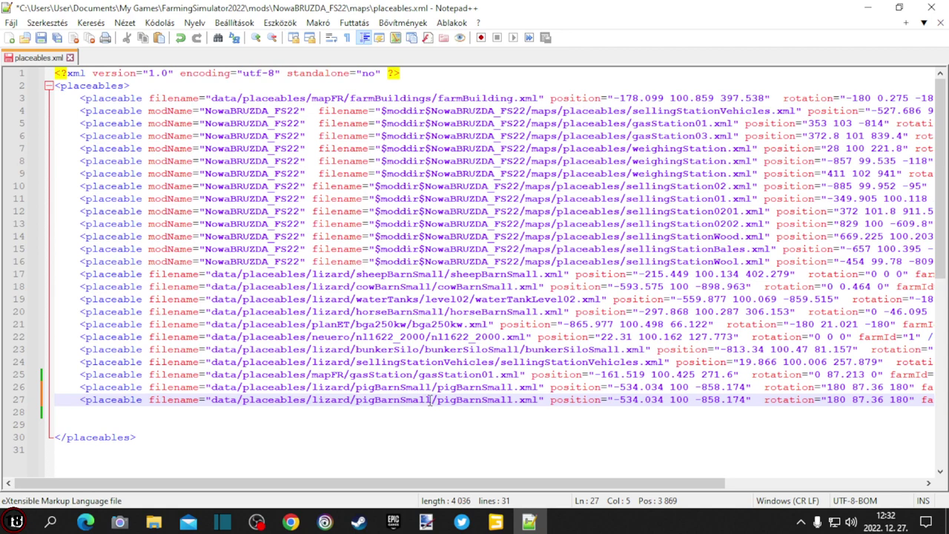
left_click_drag(430, 400, 356, 400)
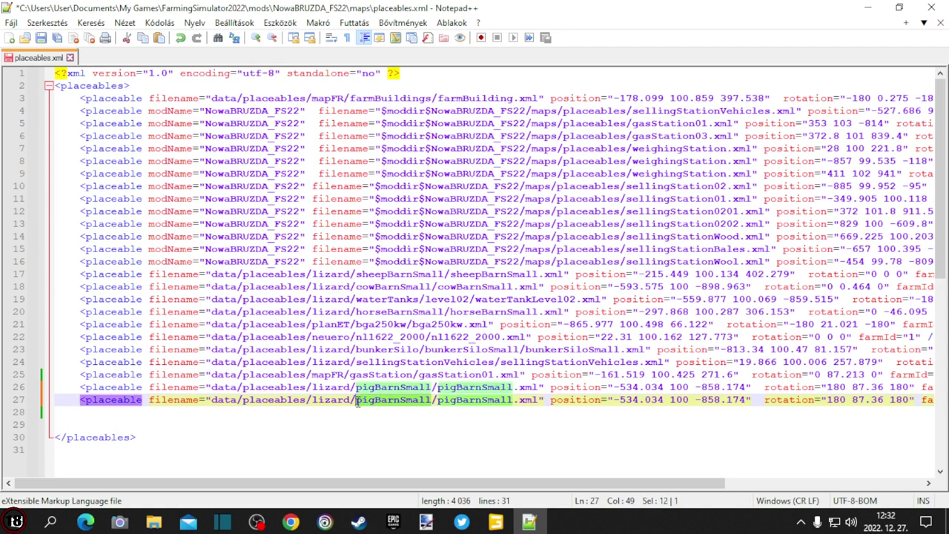
key("ctrl+v")
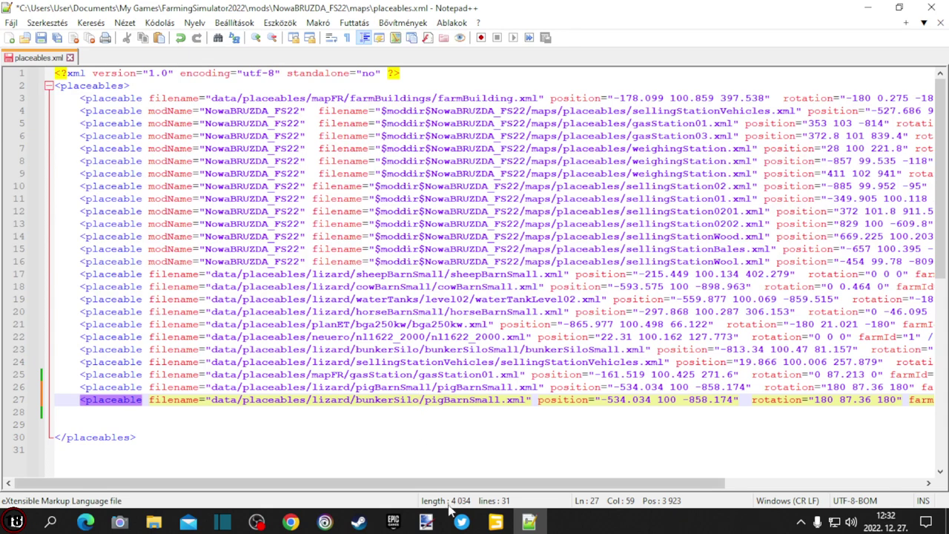
In File Explorer, open the bunkerSilo folder and copy the name of its bunkerSiloSmall subfolder.
mouse_move(154, 522)
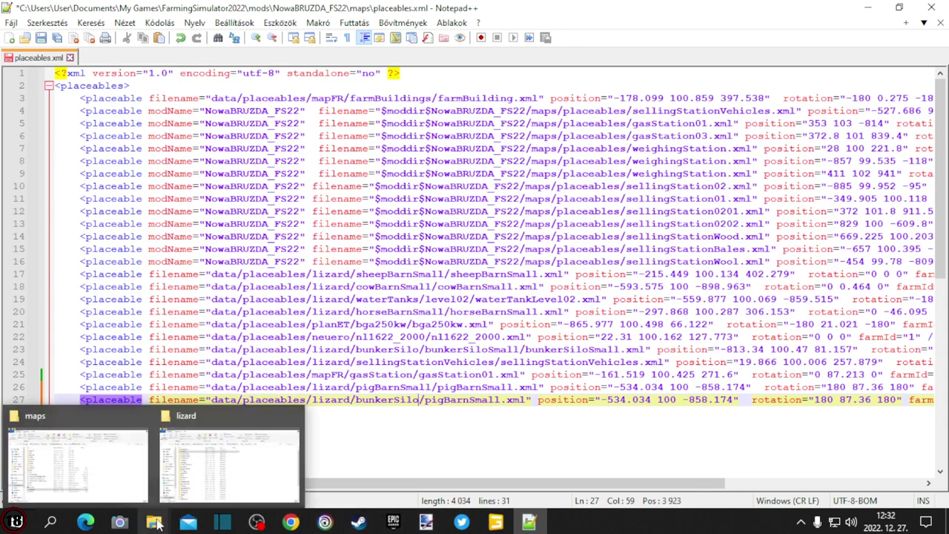
left_click(185, 486)
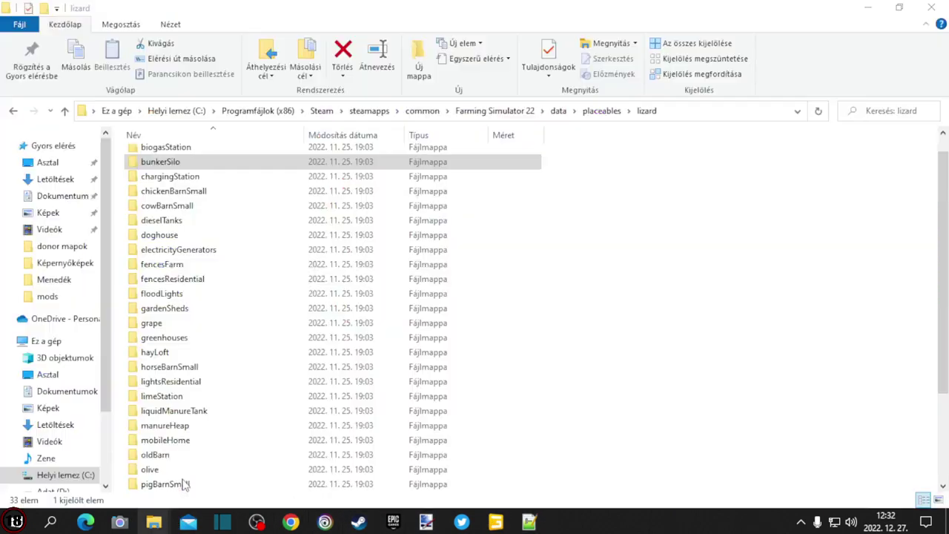
double_click(181, 163)
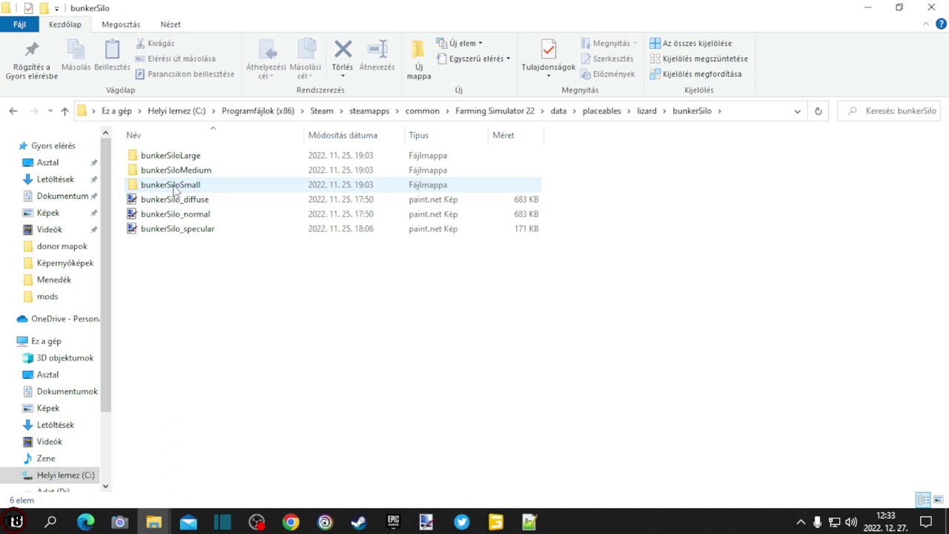
left_click(174, 191)
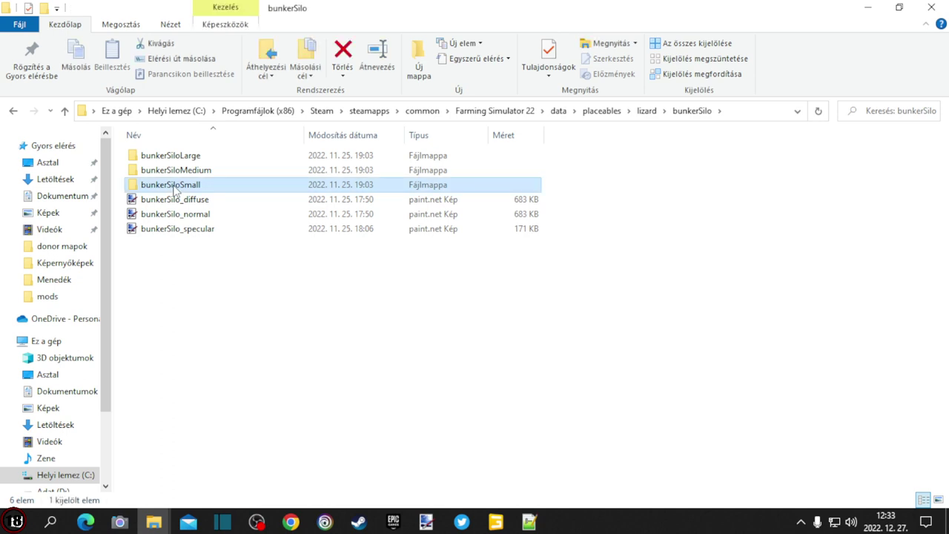
left_click(174, 191)
key("ctrl+c")
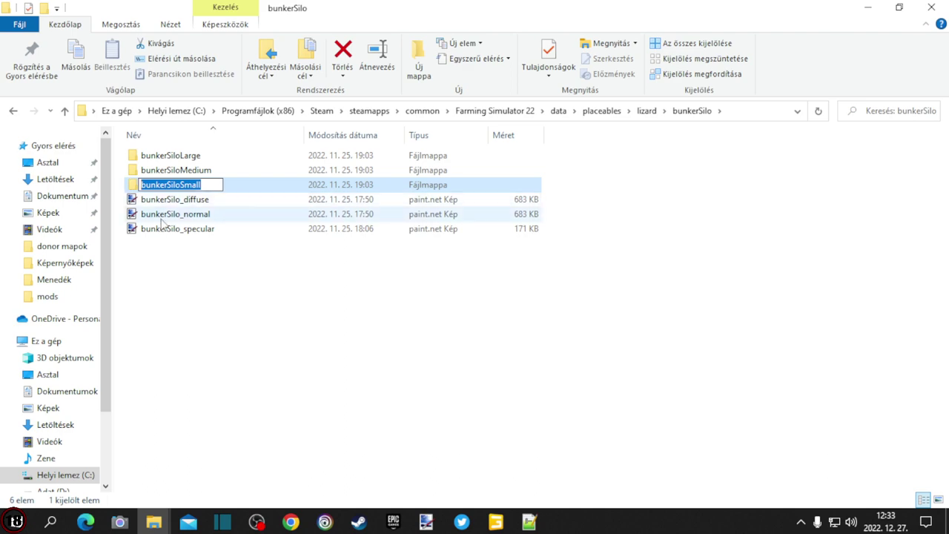
In placeables.xml, replace the pigBarnSmall file name before .xml in line 27 with bunkerSiloSmall.
left_click(526, 521)
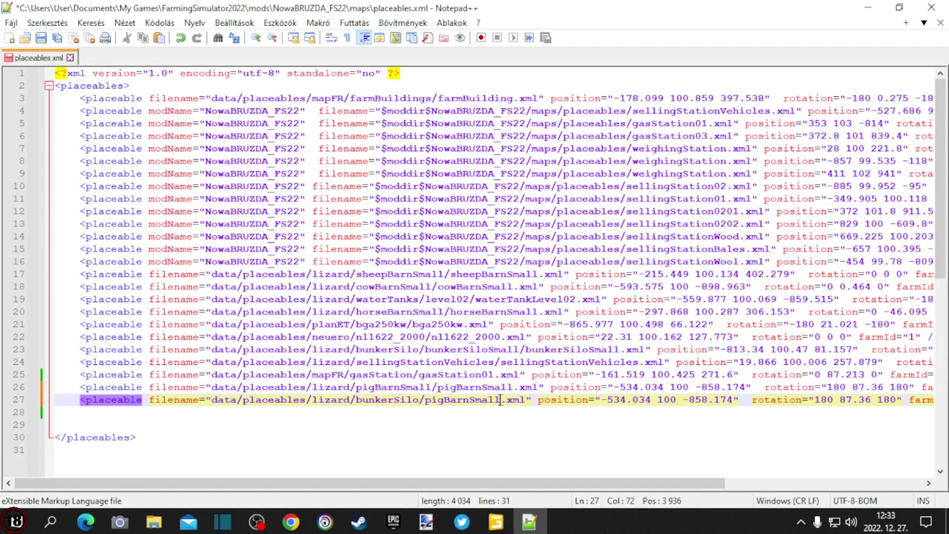
left_click_drag(500, 400, 424, 400)
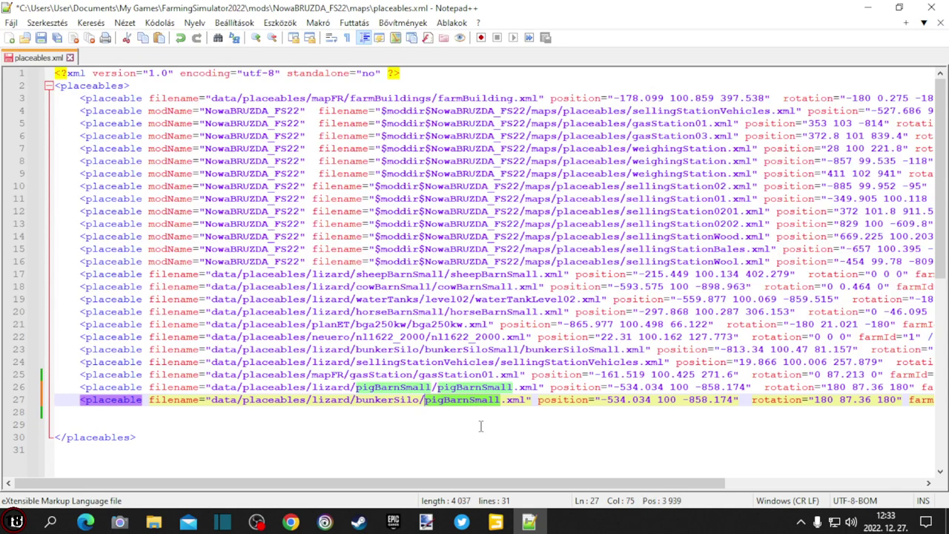
key("ctrl+v")
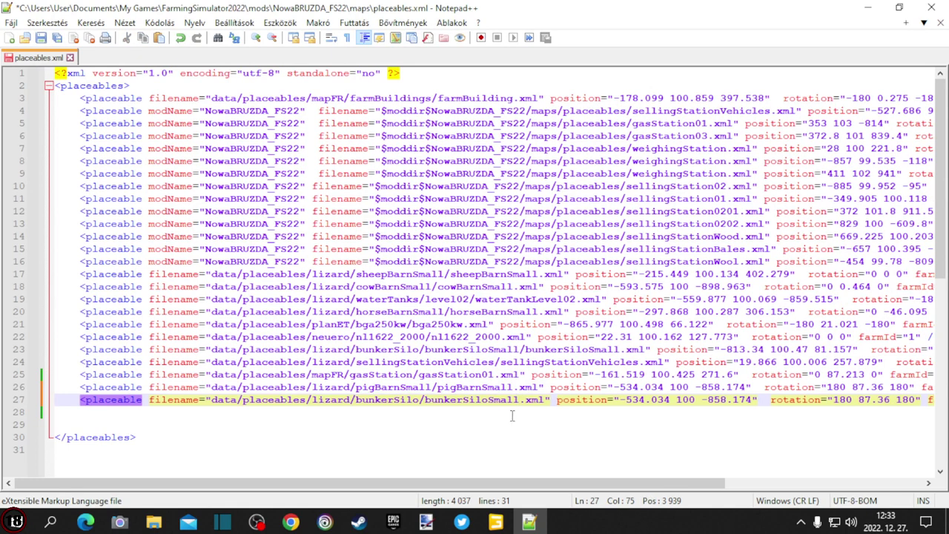
Add a slash before .xml in line 27's path, then open the bunkerSiloSmall folder in File Explorer and show it in Details view.
type("/")
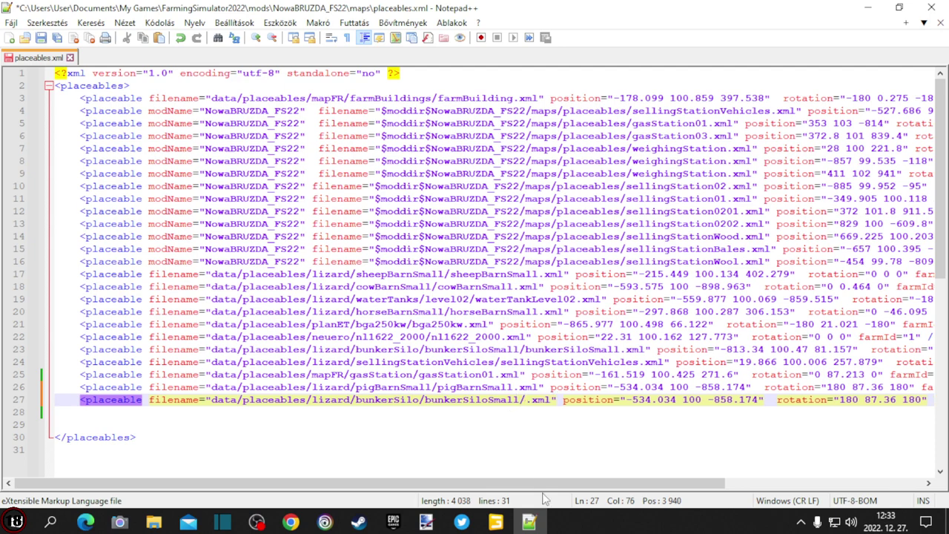
mouse_move(160, 525)
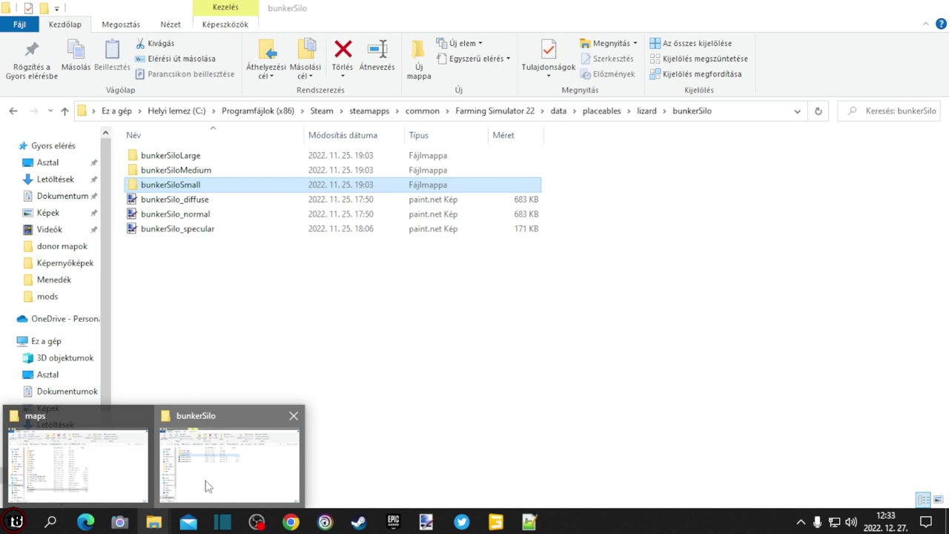
left_click(205, 482)
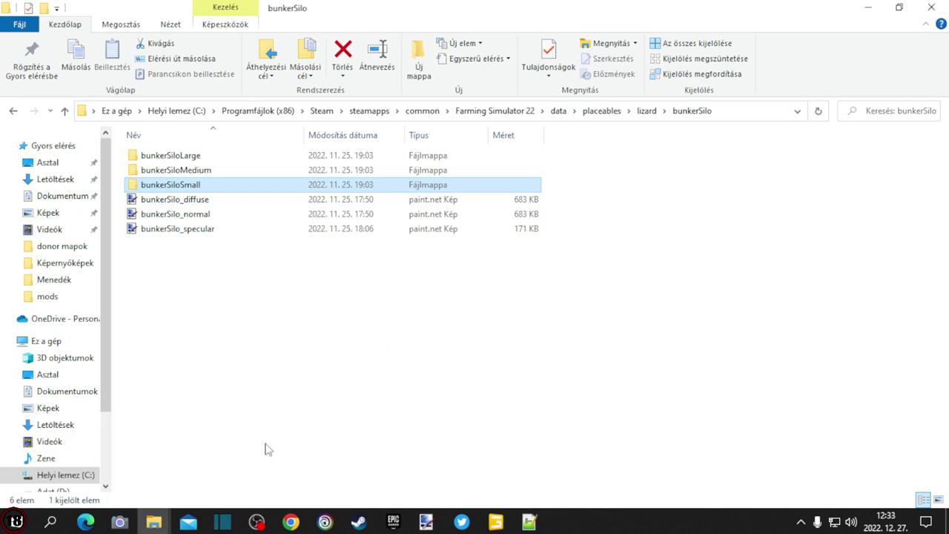
double_click(210, 189)
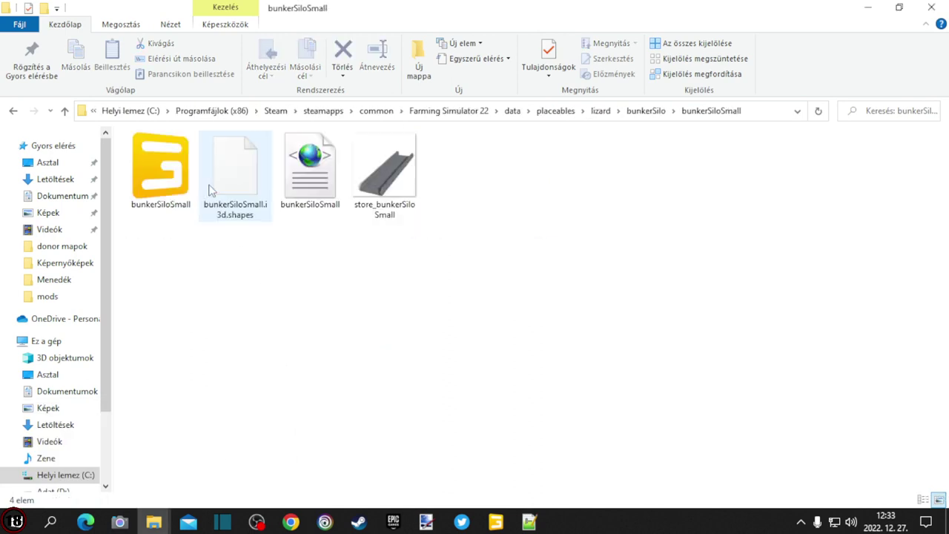
right_click(576, 219)
mouse_move(617, 229)
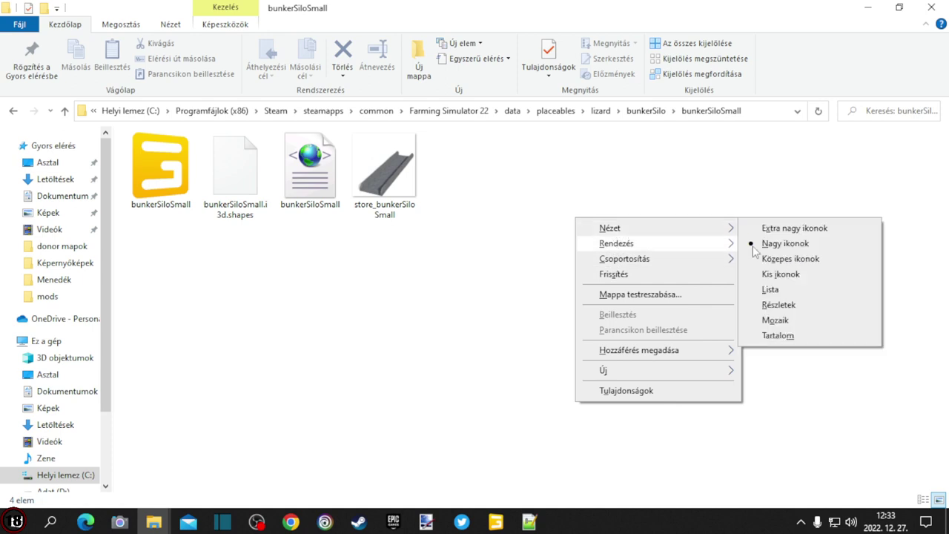
left_click(784, 308)
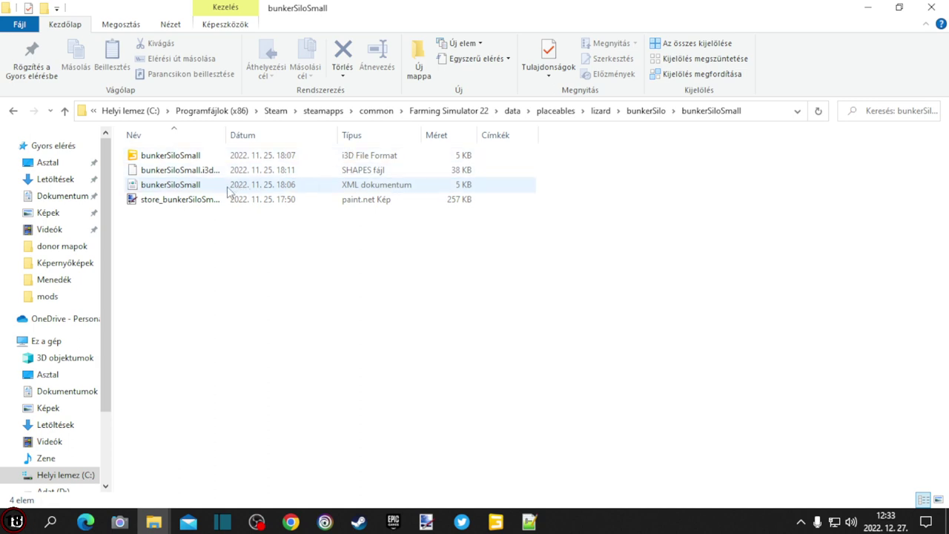
Copy the bunkerSiloSmall XML file's name and paste it before .xml in line 27 of placeables.xml in Notepad++.
left_click(203, 190)
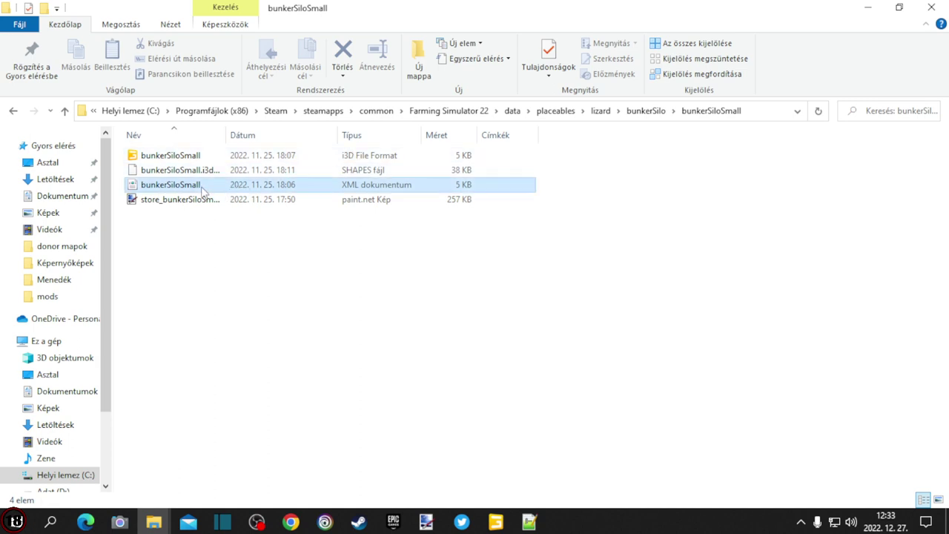
left_click(203, 190)
key("ctrl+c")
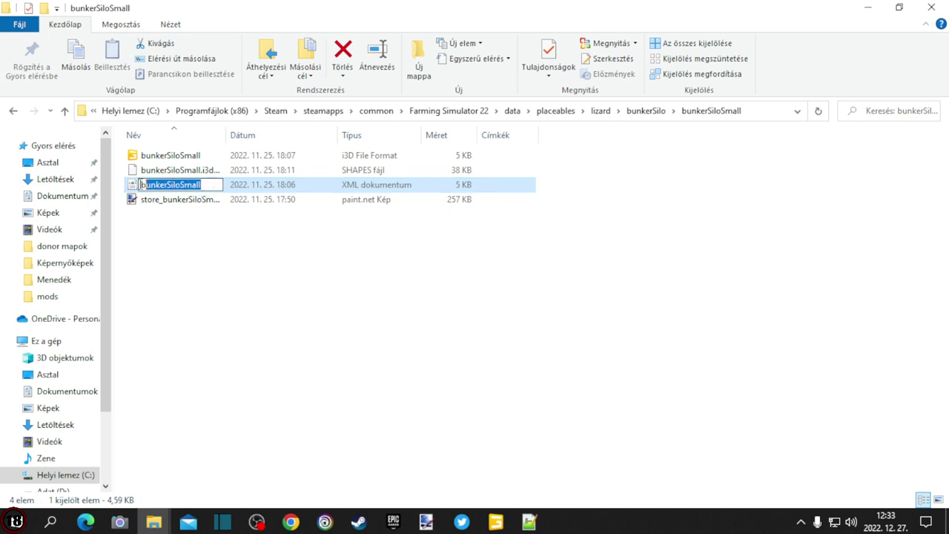
left_click(370, 305)
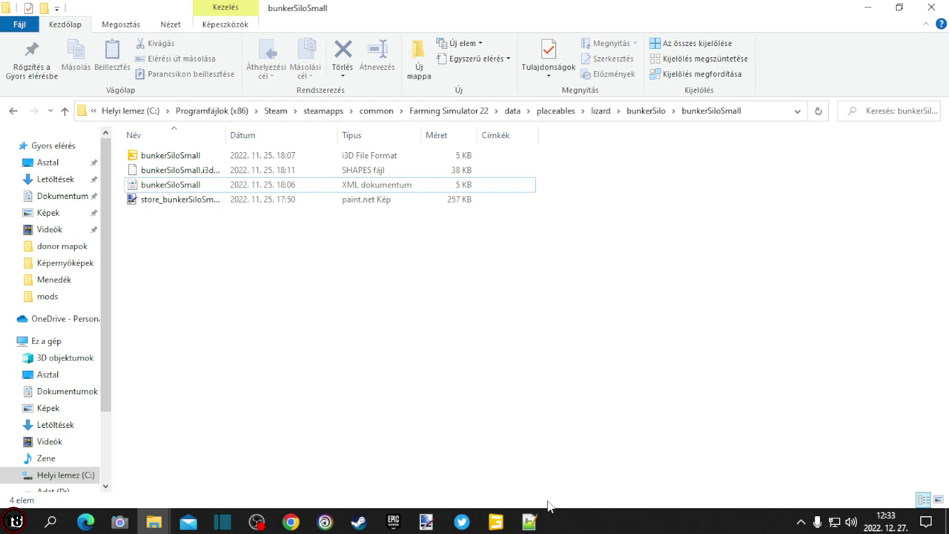
left_click(529, 522)
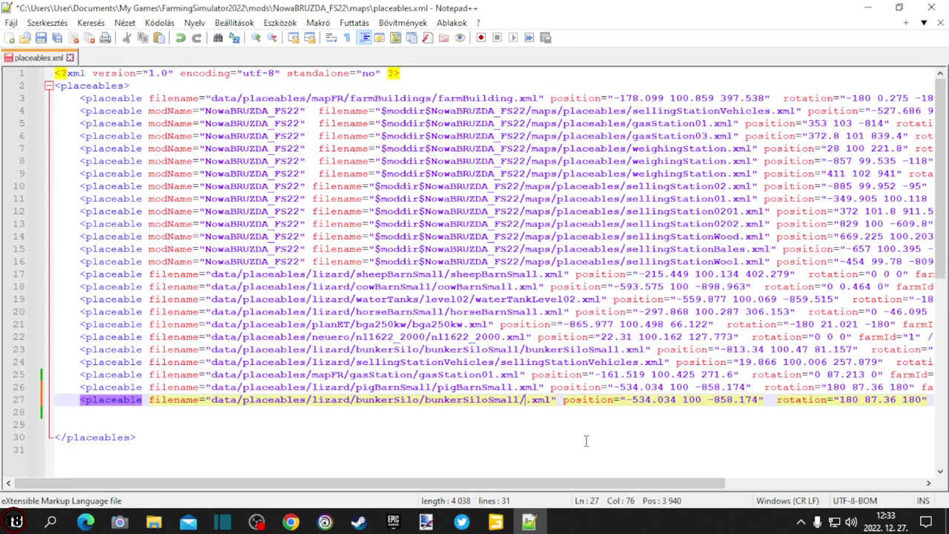
key("ctrl+v")
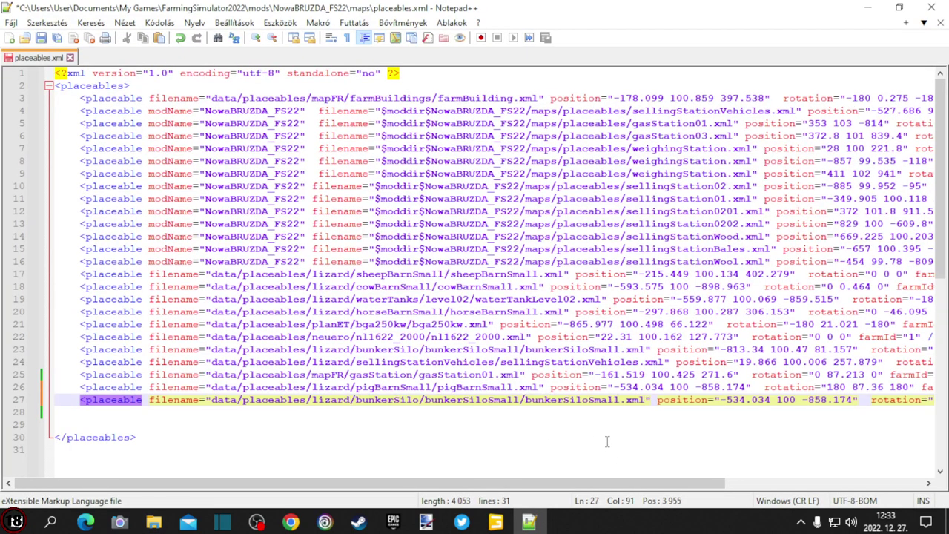
Copy the bunker silo's Translate X from GIANTS Editor and set line 27's first position value in placeables.xml to -518.954.
left_click_drag(589, 484, 778, 499)
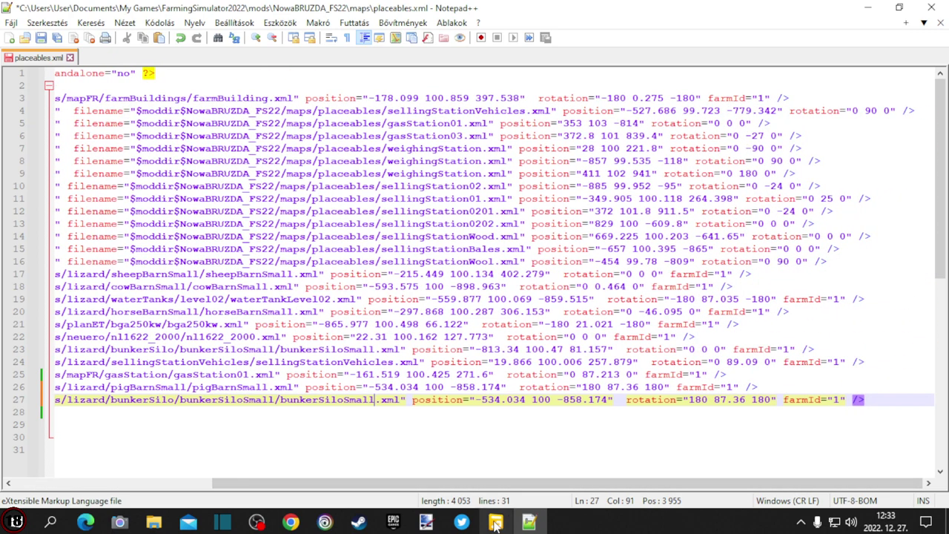
mouse_move(502, 525)
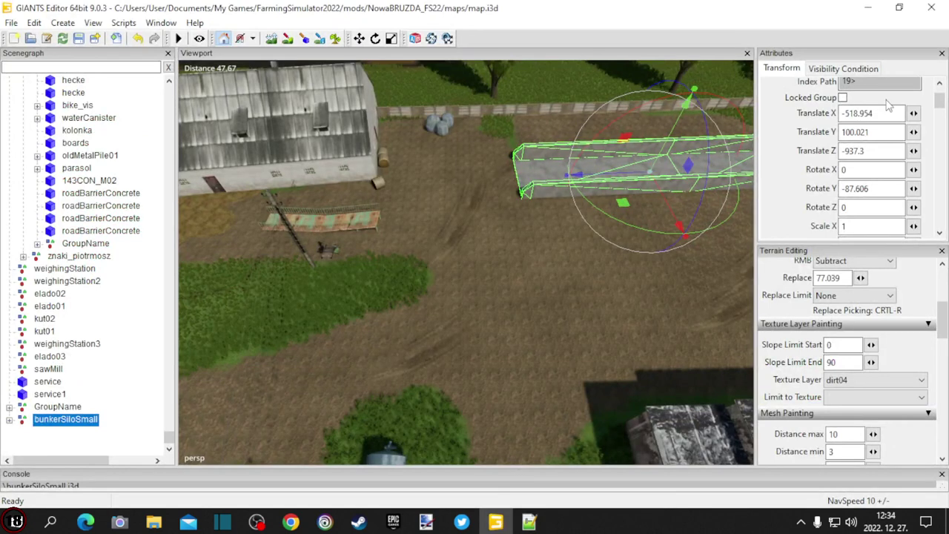
left_click_drag(876, 112, 758, 114)
key("ctrl+c")
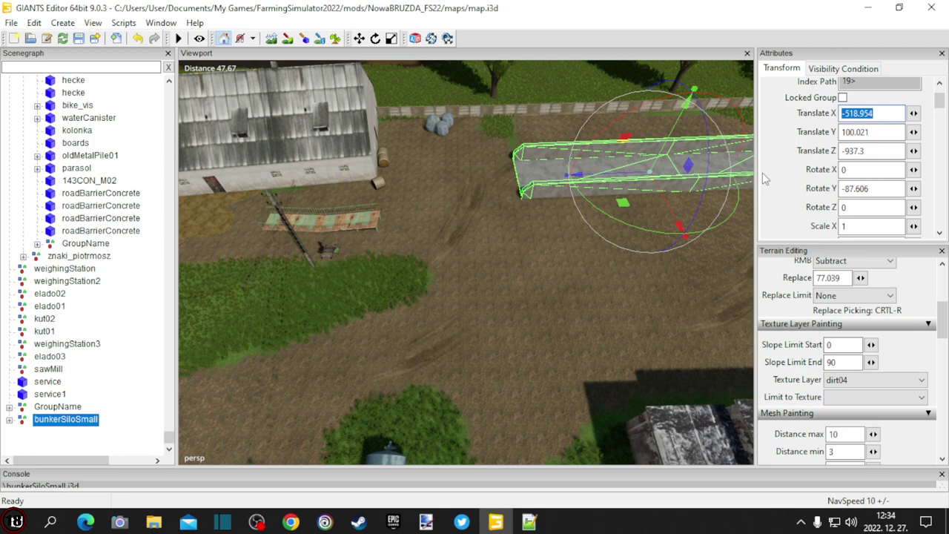
left_click(528, 522)
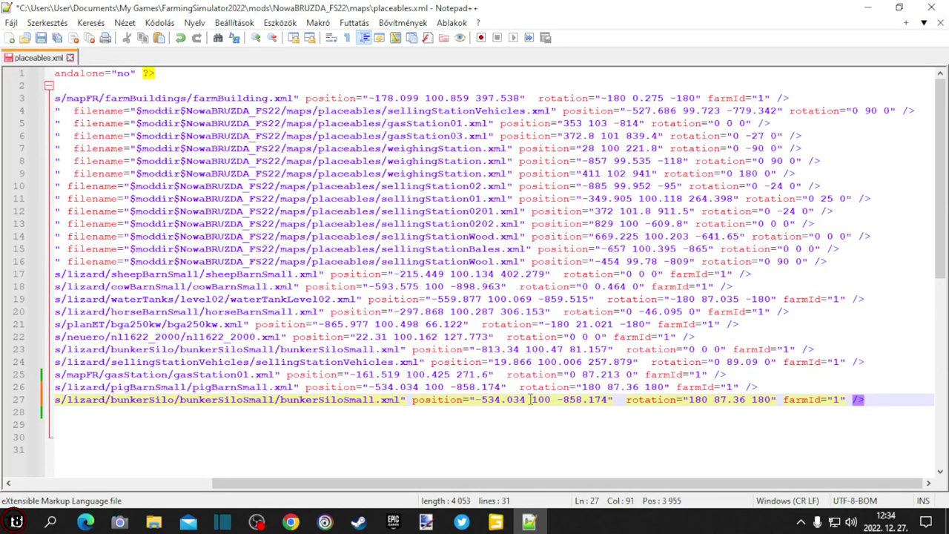
left_click_drag(525, 400, 477, 399)
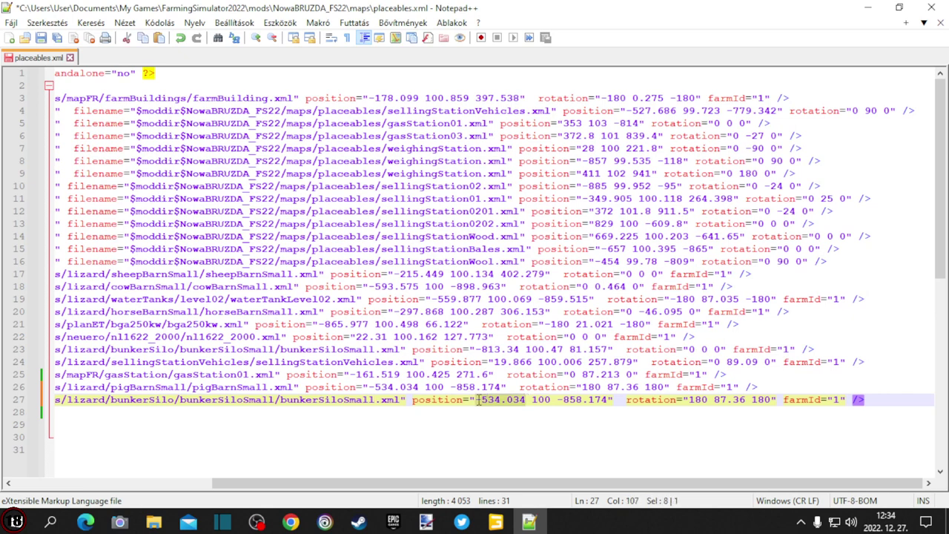
key("ctrl+v")
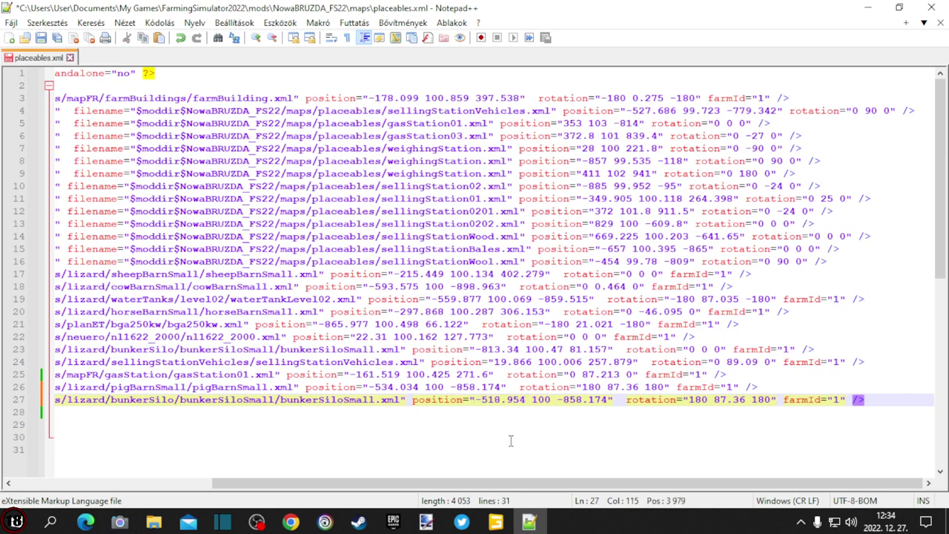
Copy the silo's Translate Y from GIANTS Editor and set the second position value in line 27 of placeables.xml to 100.021.
left_click(497, 523)
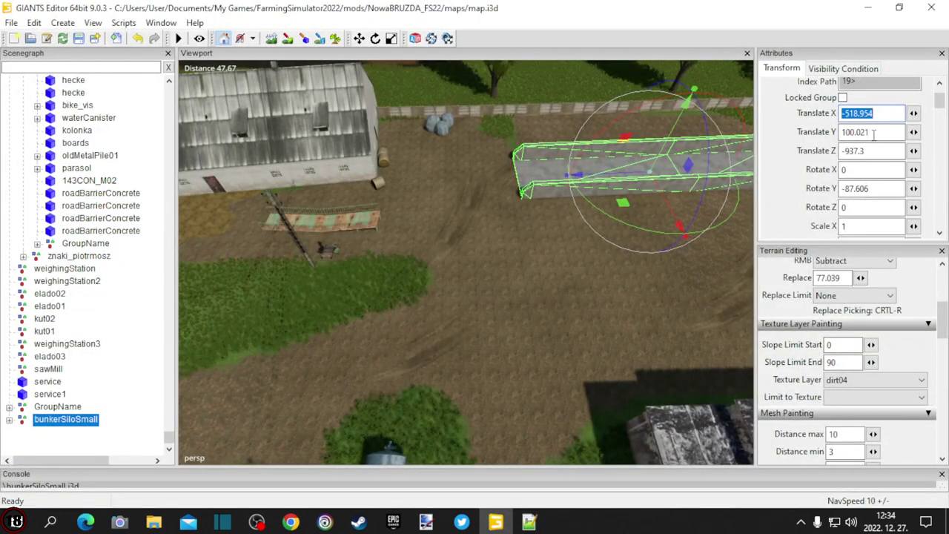
key("Tab")
key("ctrl+c")
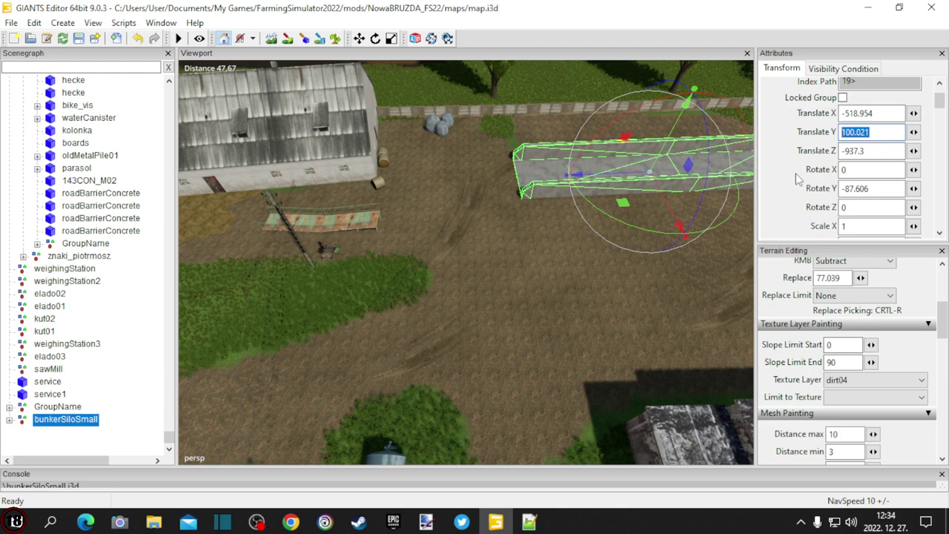
left_click(529, 522)
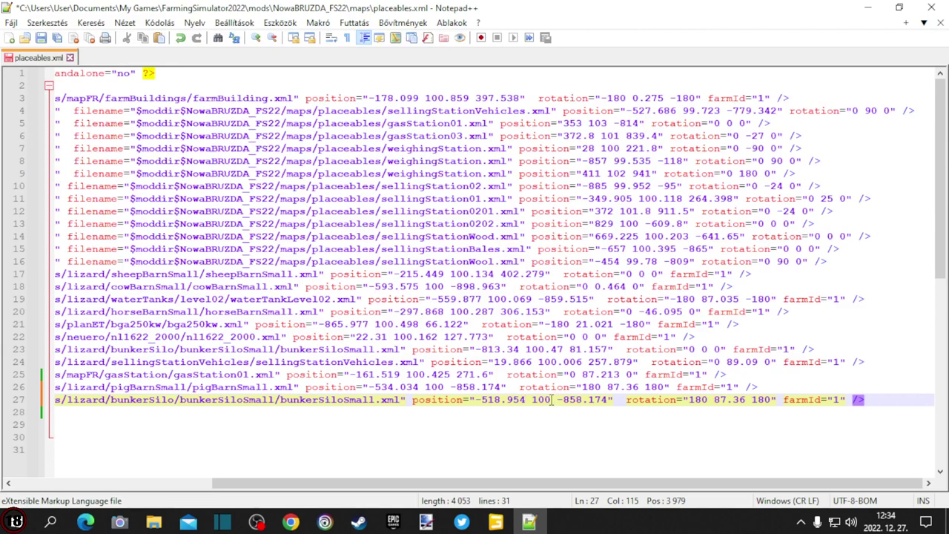
left_click_drag(550, 400, 532, 401)
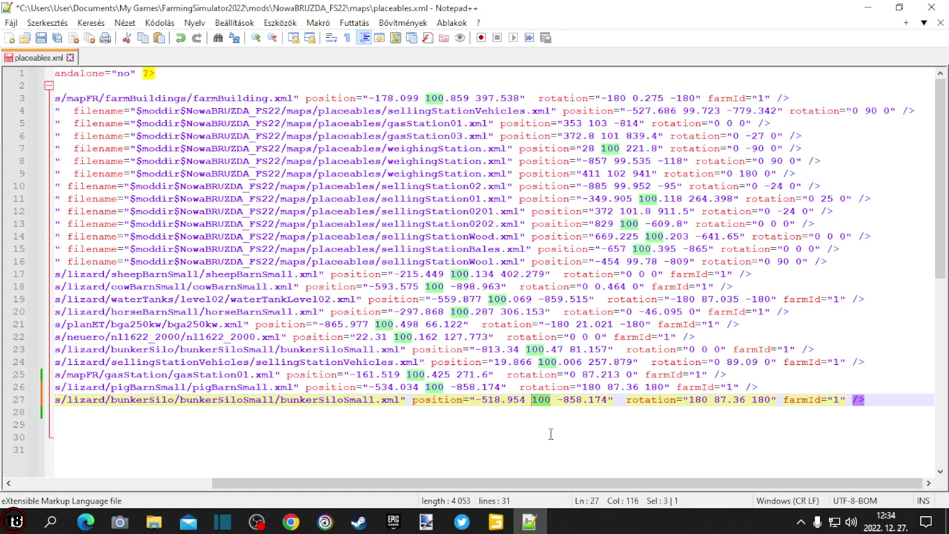
key("ctrl+v")
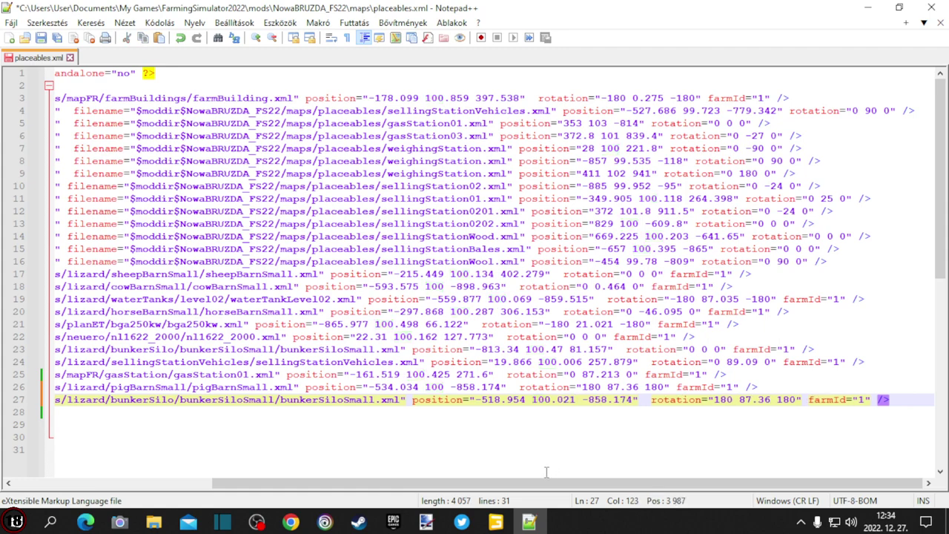
Take the silo's Translate Z from GIANTS Editor and set the third position value in line 27 of placeables.xml to -937.3.
left_click(495, 522)
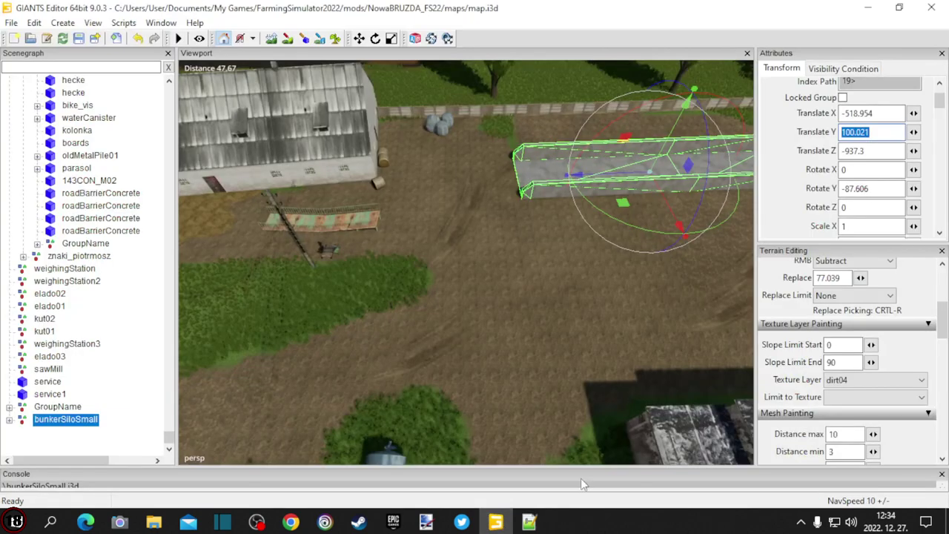
left_click(869, 151)
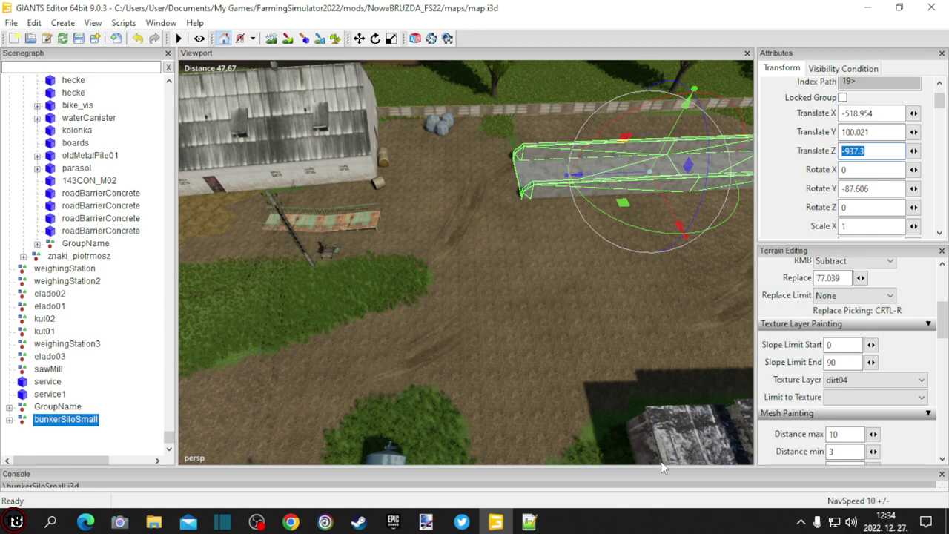
left_click(529, 522)
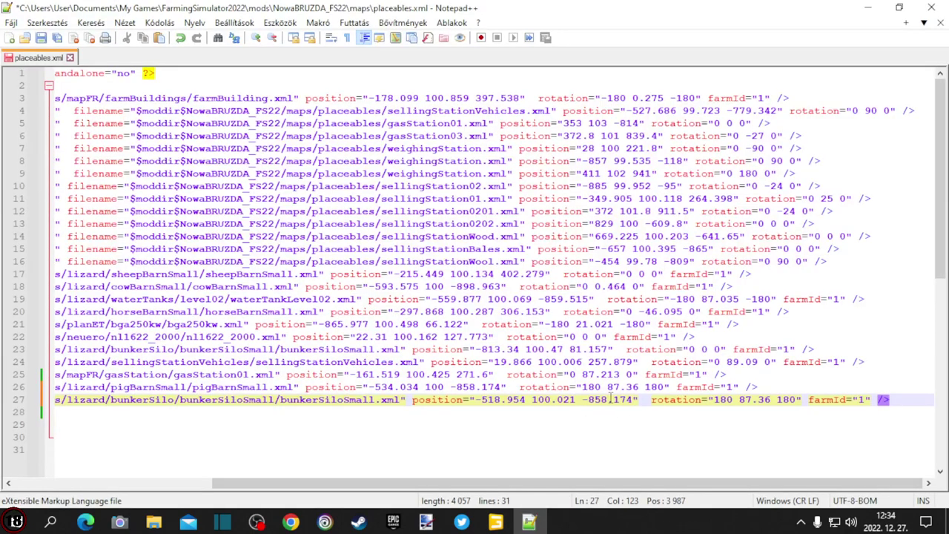
left_click_drag(632, 400, 583, 400)
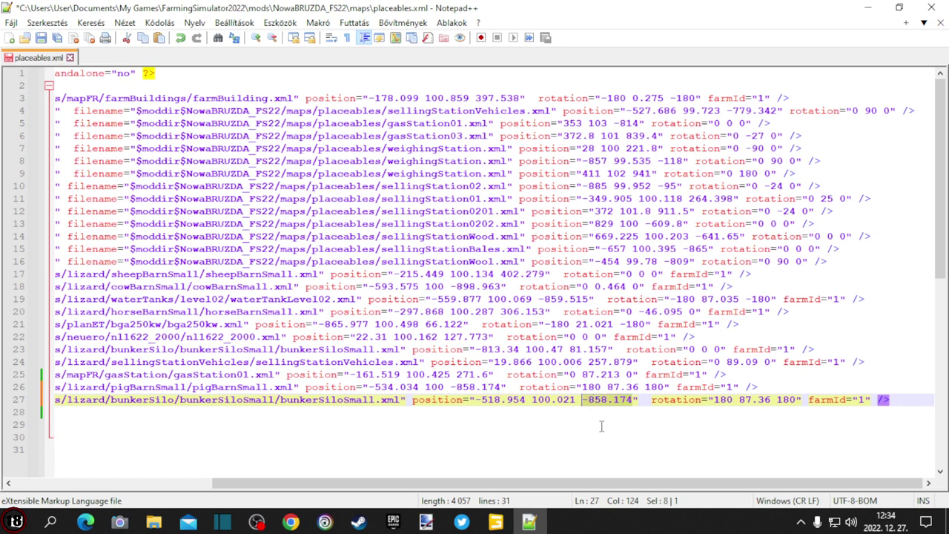
type("-937.3")
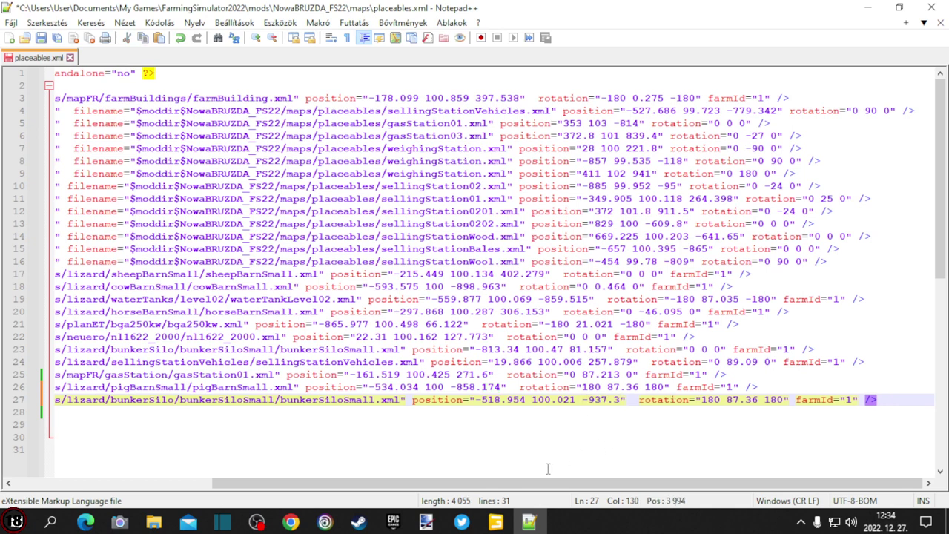
Copy the silo's Rotate Y from GIANTS Editor and set the middle rotation value in line 27 of placeables.xml to -87.606.
left_click(497, 522)
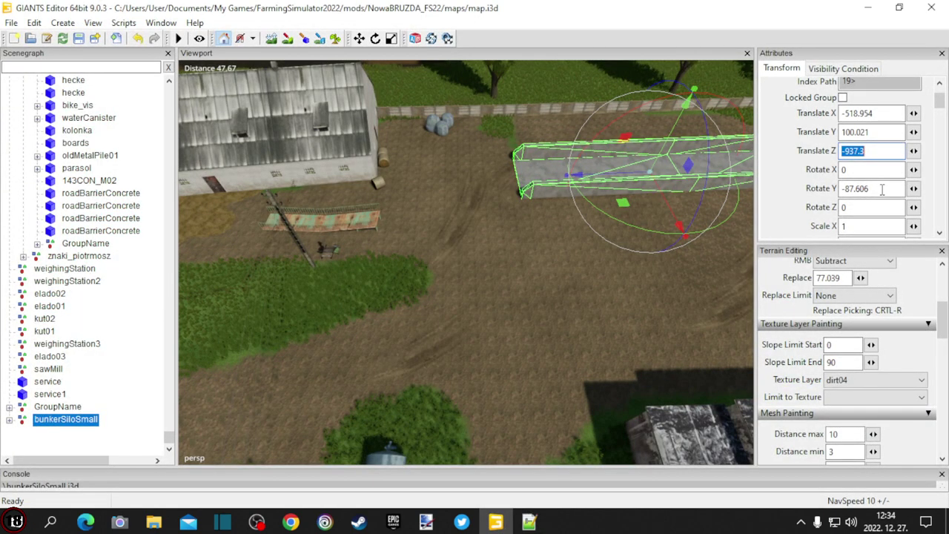
left_click(881, 188)
key("ctrl+c")
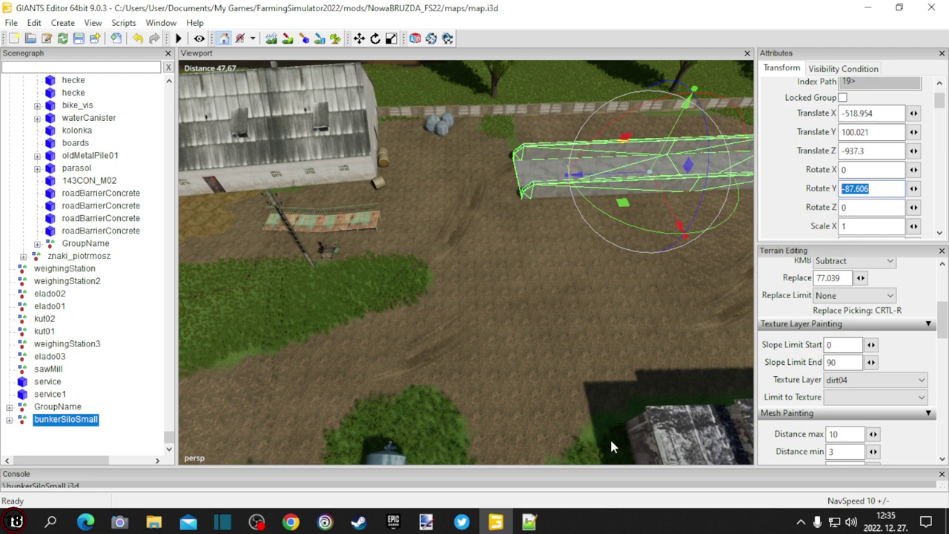
left_click(528, 522)
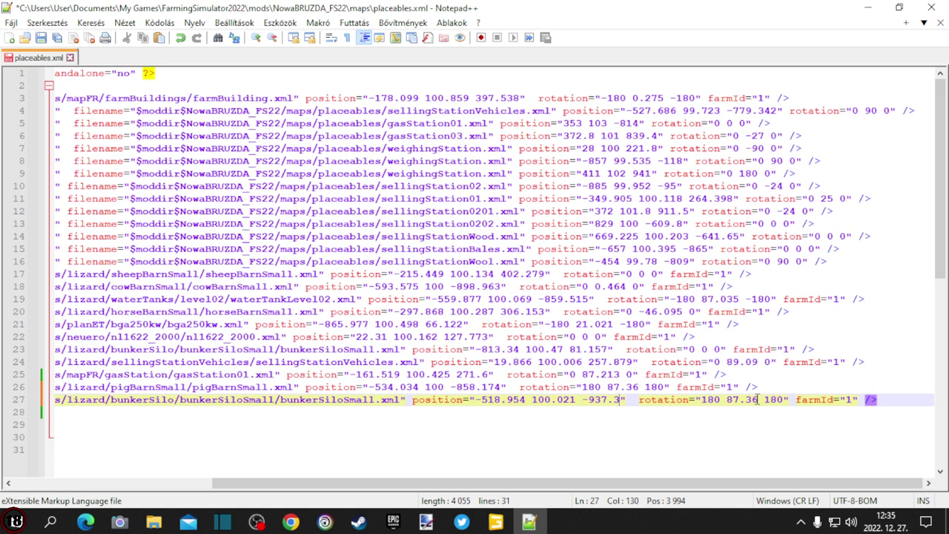
left_click_drag(757, 400, 726, 400)
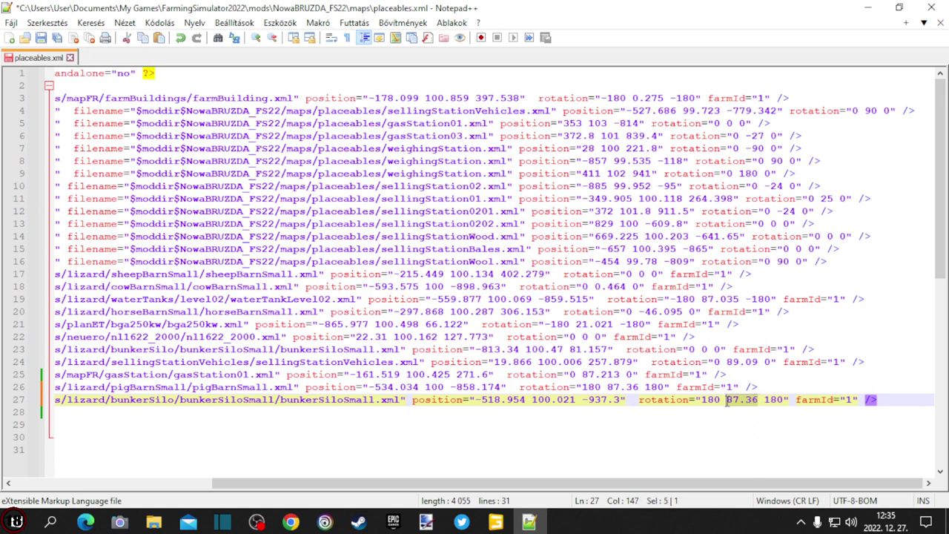
key("ctrl+v")
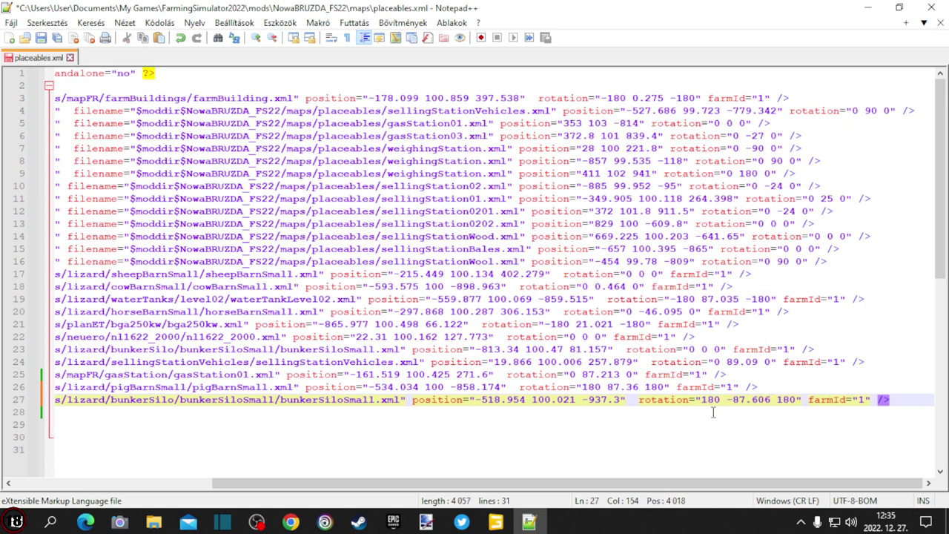
Set the first and third rotation values in line 27 of placeables.xml to 0.
left_click_drag(721, 400, 703, 400)
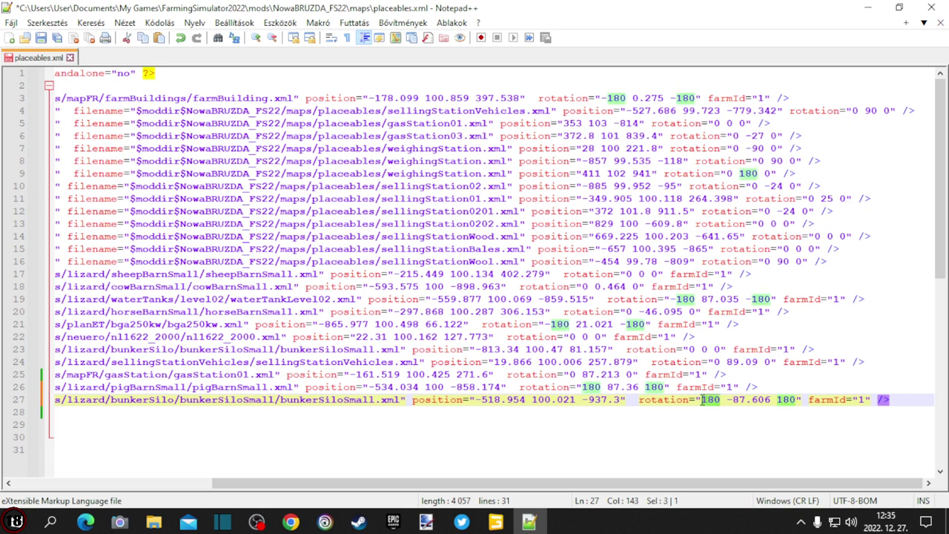
type("0")
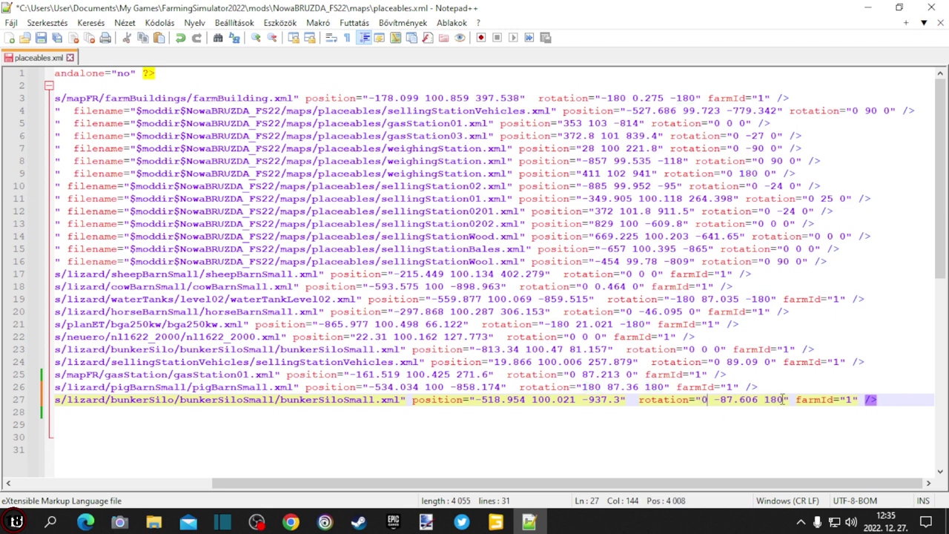
left_click_drag(782, 400, 765, 400)
type("0")
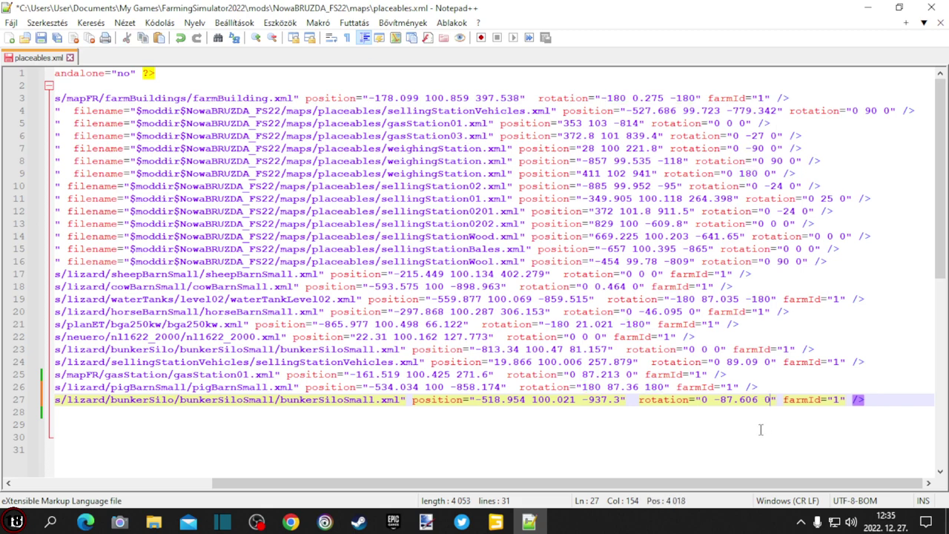
Check the bunker silo's rotation values in GIANTS Editor against line 27 and return to the start of the lines in placeables.xml.
key("ctrl+s")
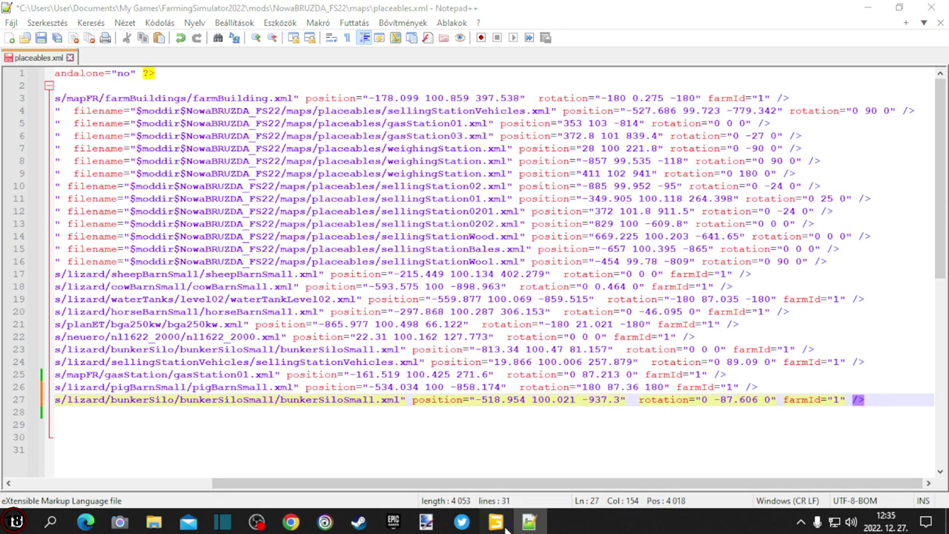
key("alt+Tab")
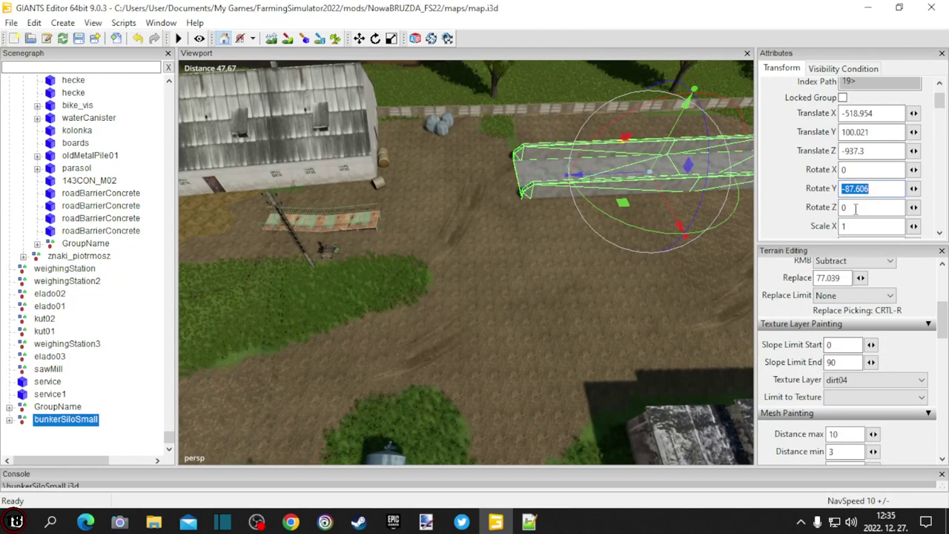
left_click(528, 521)
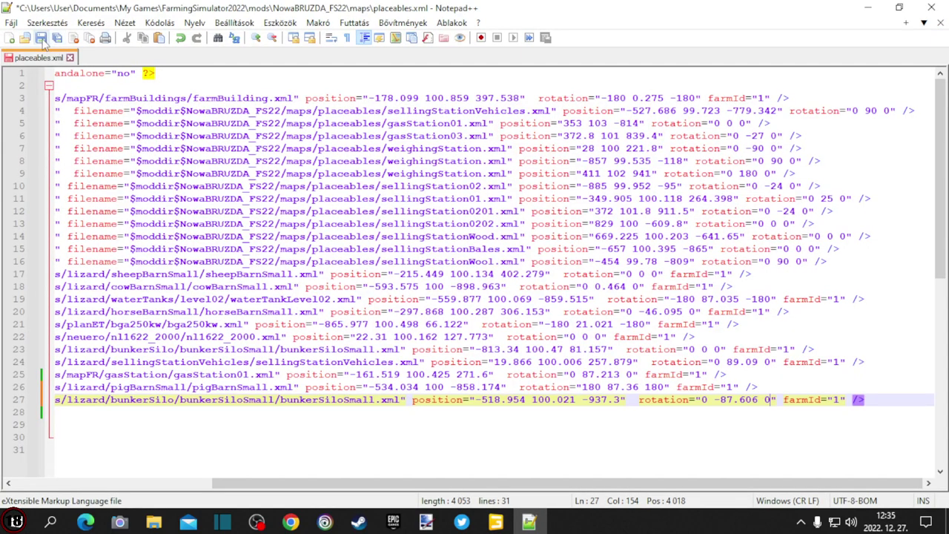
left_click_drag(251, 482, 53, 482)
double_click(57, 436)
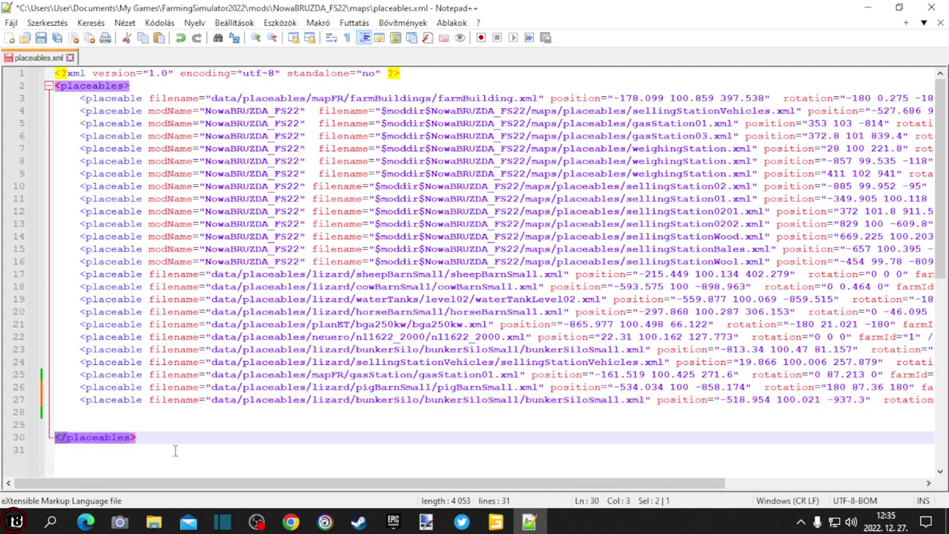
key("Delete")
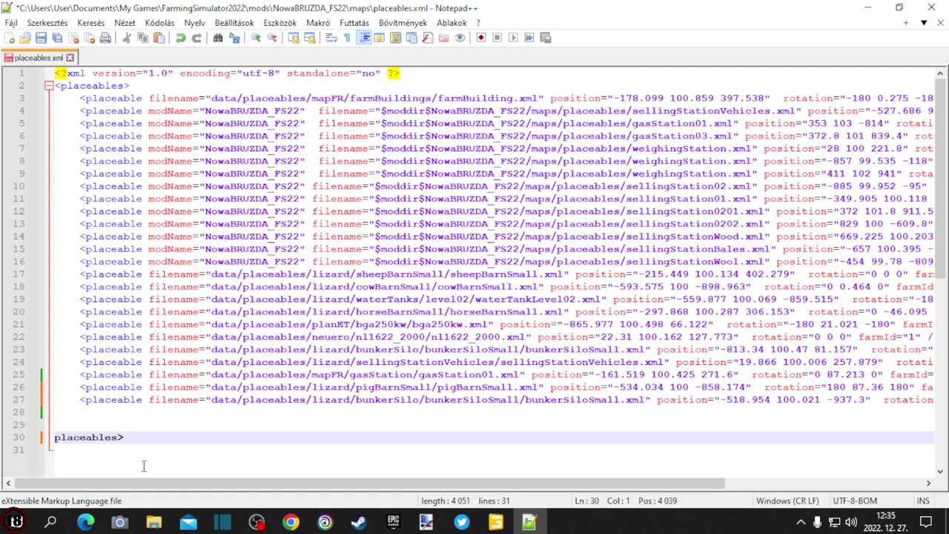
left_click(180, 38)
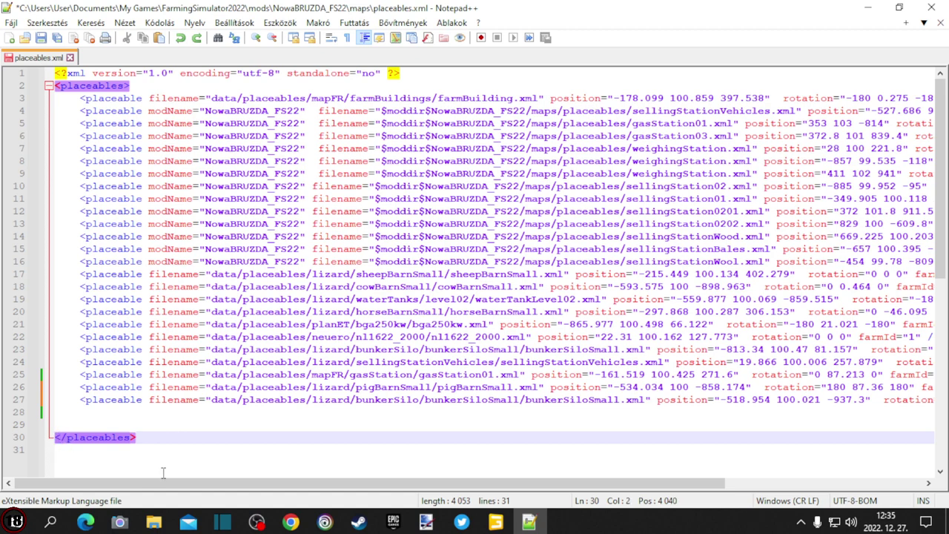
Remove the two blank lines above the closing placeables tag and save placeables.xml.
key("Left")
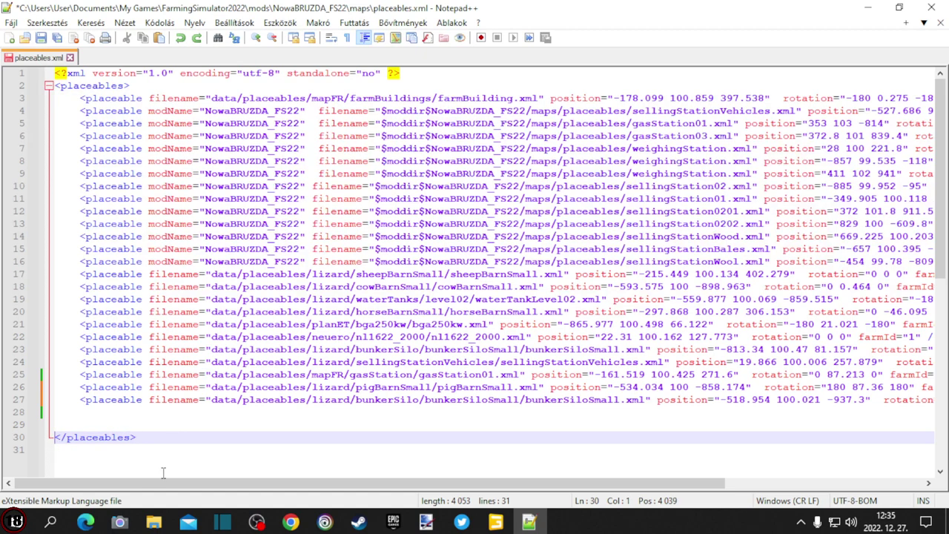
key("BackSpace")
key("BackSpace")
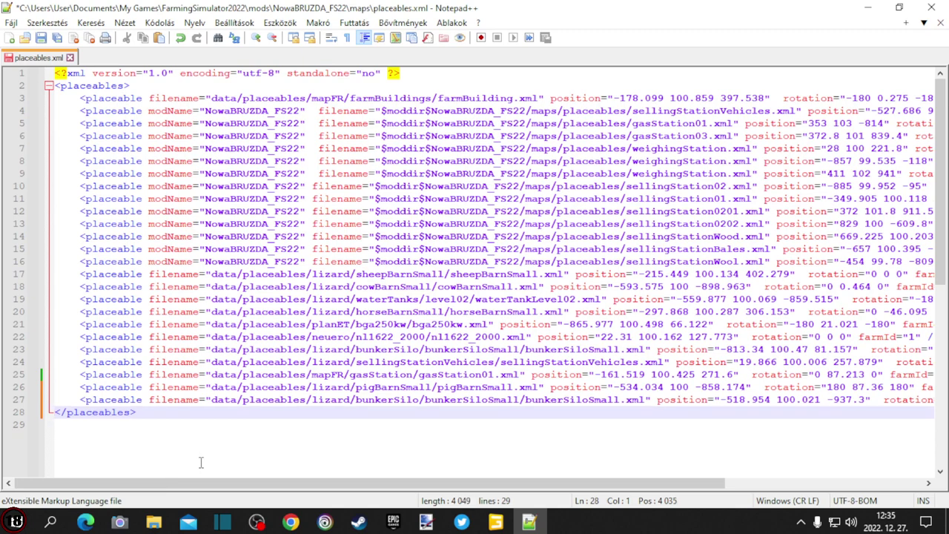
left_click(42, 38)
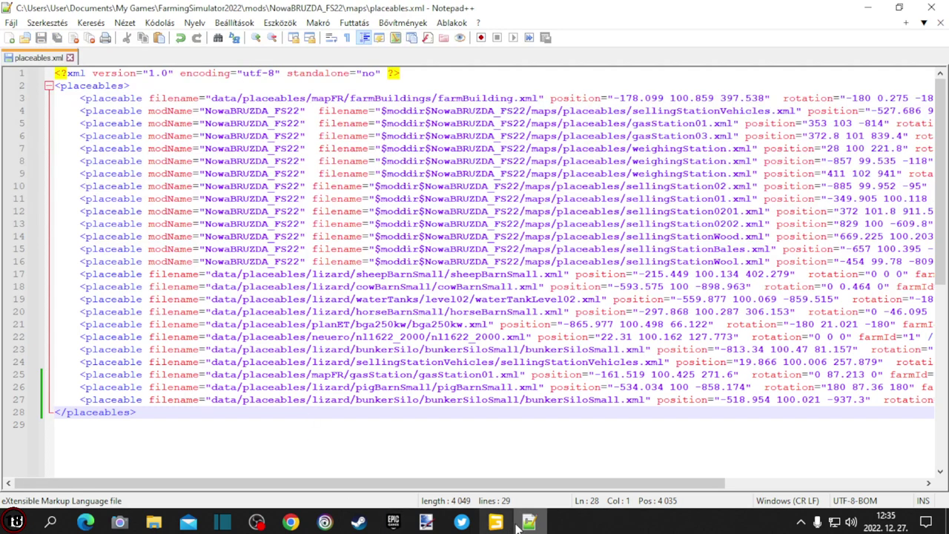
Switch to GIANTS Editor and inspect the farmyard, its surrounding buildings and the ground in front of the bunker silo.
key("alt+Tab")
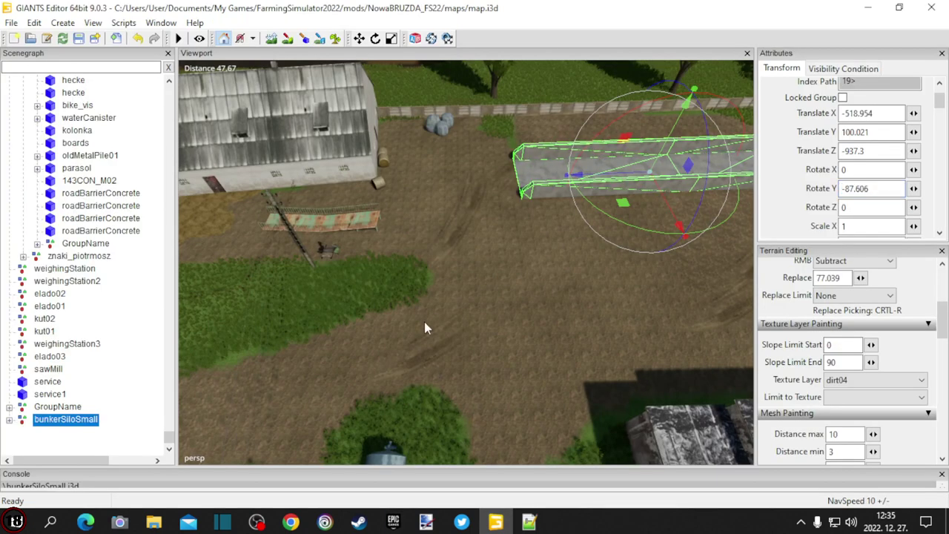
left_click(424, 322)
left_click_drag(298, 331, 653, 296, "alt")
right_click_drag(391, 376, 510, 261)
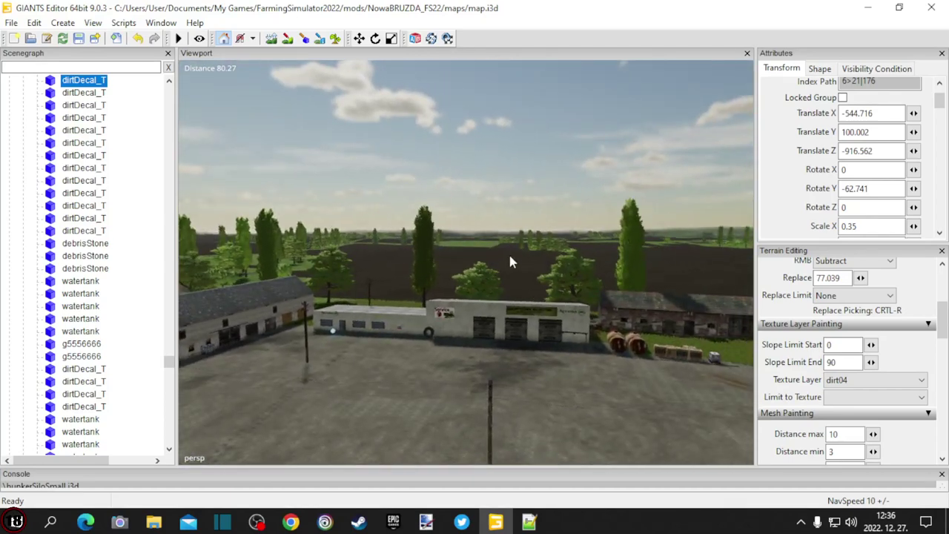
left_click_drag(509, 255, 498, 280, "alt")
right_click_drag(614, 310, 308, 372)
scroll(302, 370, "down", 3)
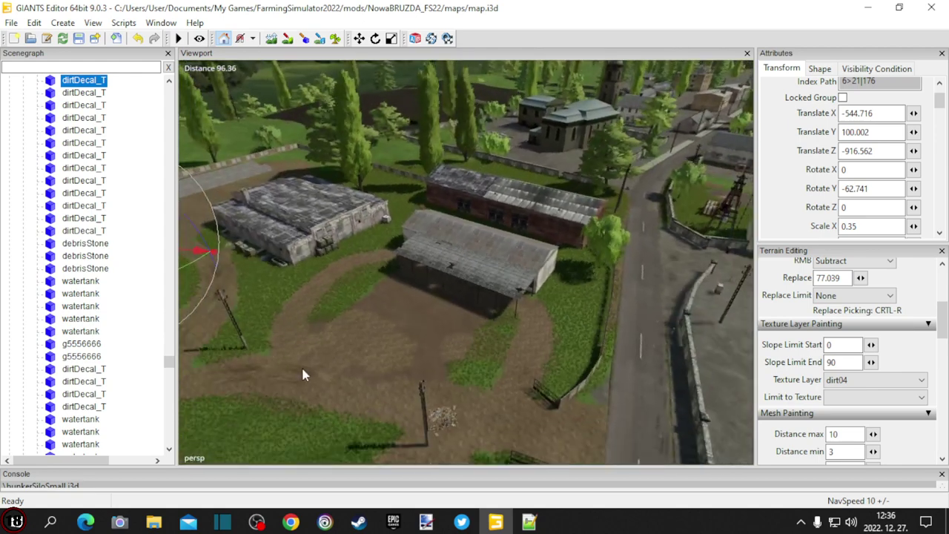
left_click_drag(556, 373, 471, 387, "alt")
right_click_drag(471, 386, 384, 378)
left_click_drag(383, 378, 454, 325, "alt")
scroll(471, 285, "up", 6)
right_click_drag(455, 326, 529, 414)
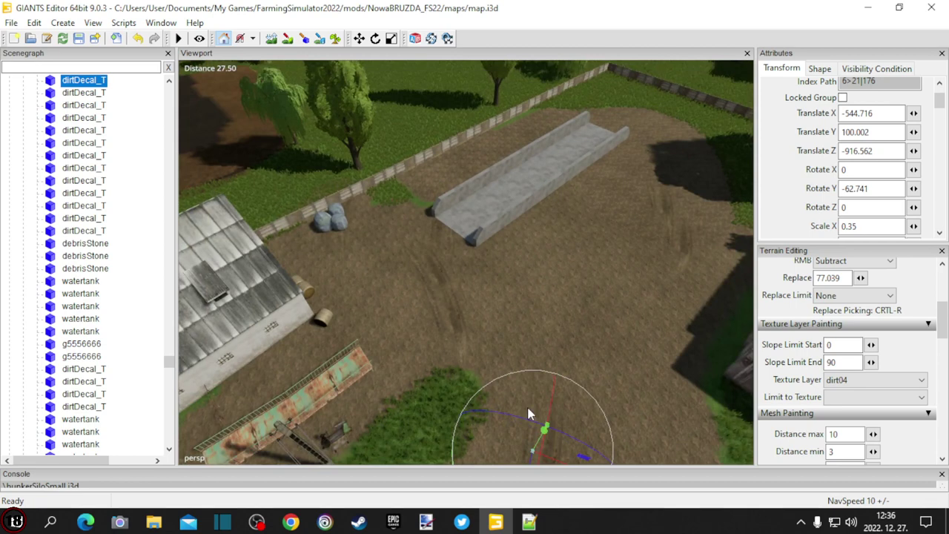
Move the dirt decal in front of the bunker silo to about X -535.9, Z -912.9 and rotate it to about 180, 27.5, -180.
left_click(452, 310)
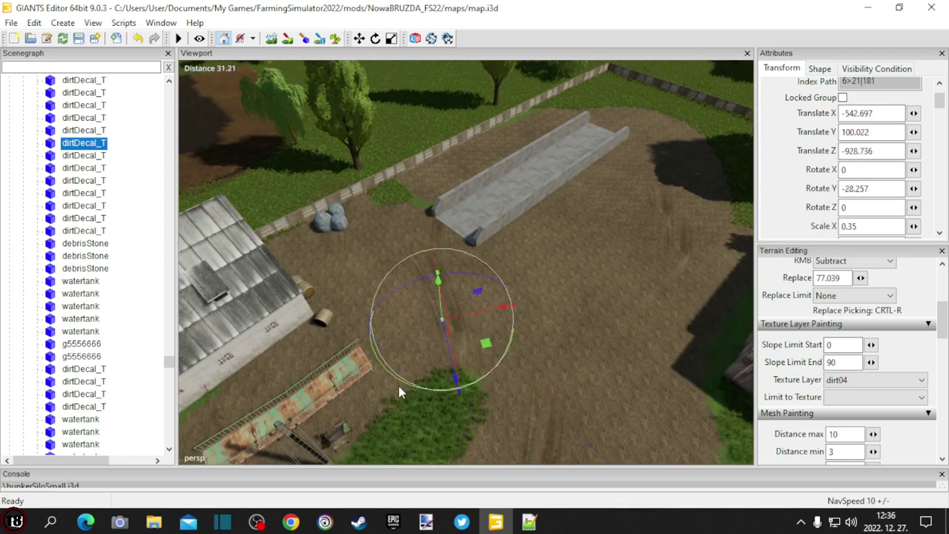
left_click_drag(399, 393, 542, 201)
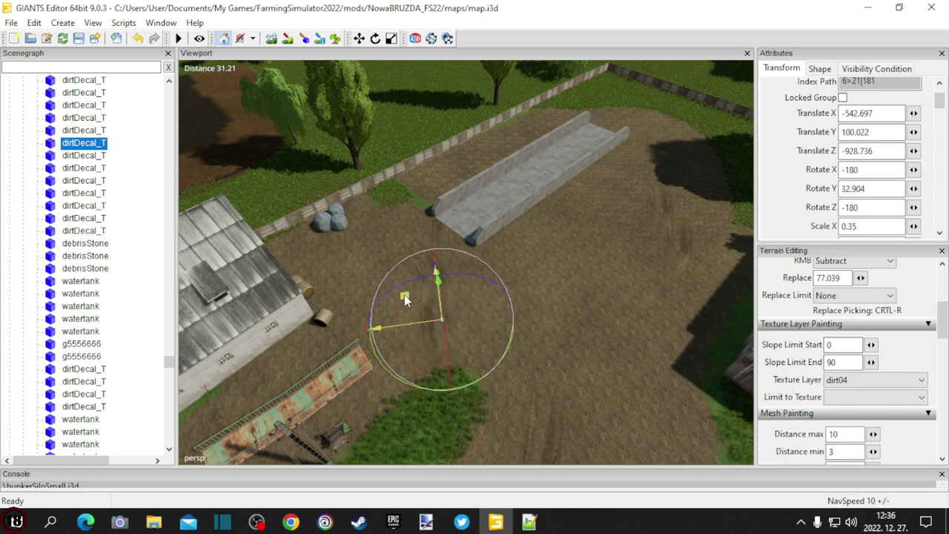
left_click_drag(387, 328, 478, 316)
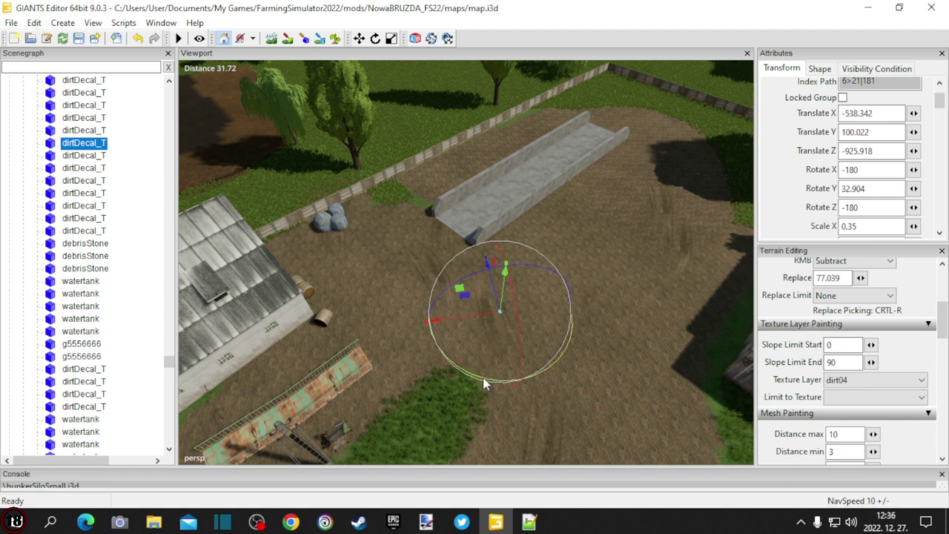
left_click_drag(483, 377, 642, 213)
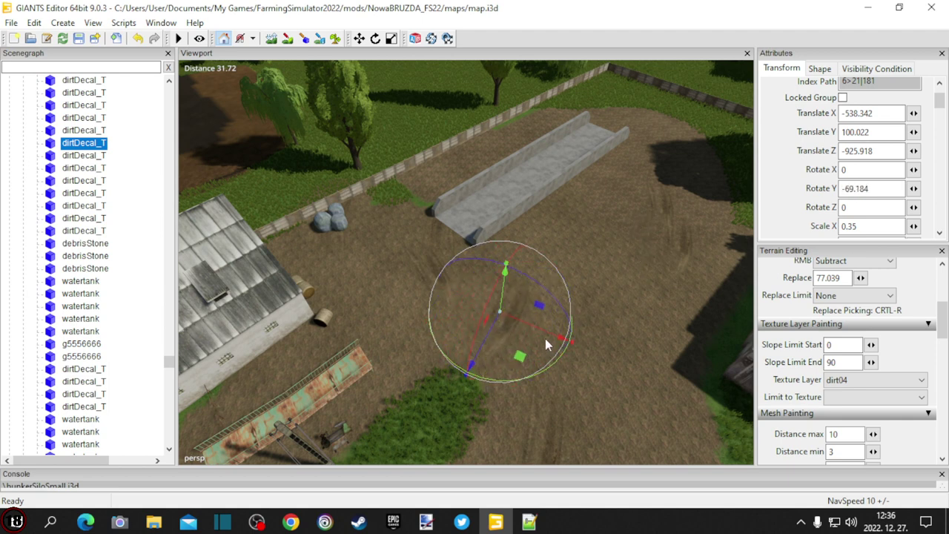
left_click_drag(559, 339, 609, 410)
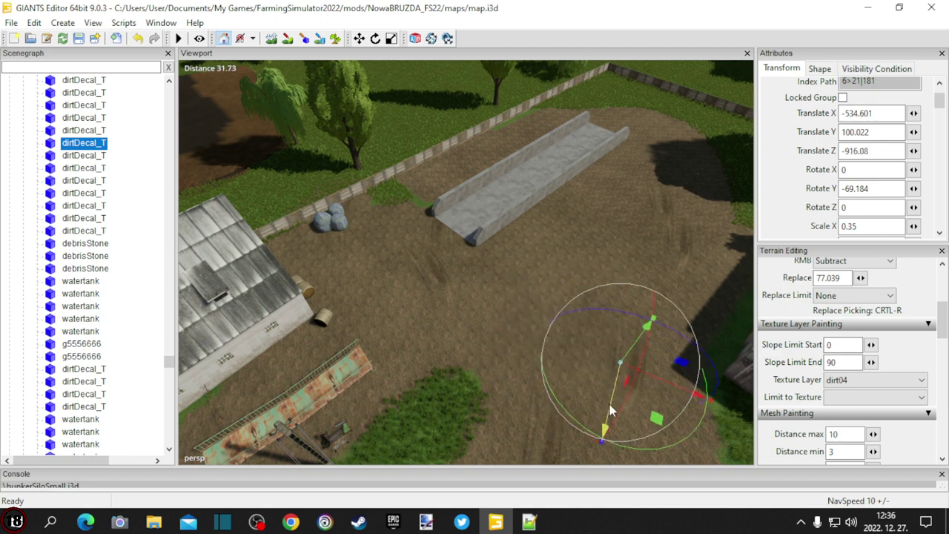
left_click_drag(621, 442, 553, 441)
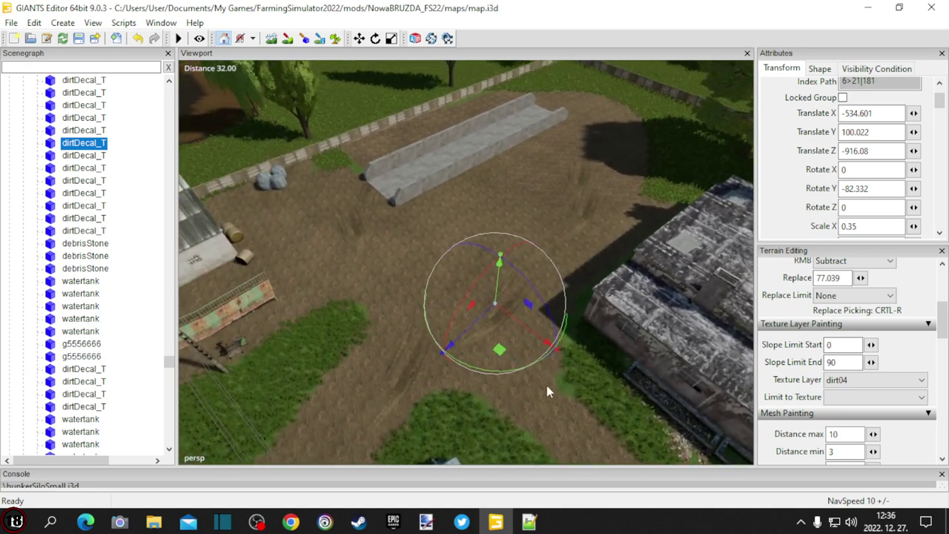
left_click_drag(515, 369, 503, 336)
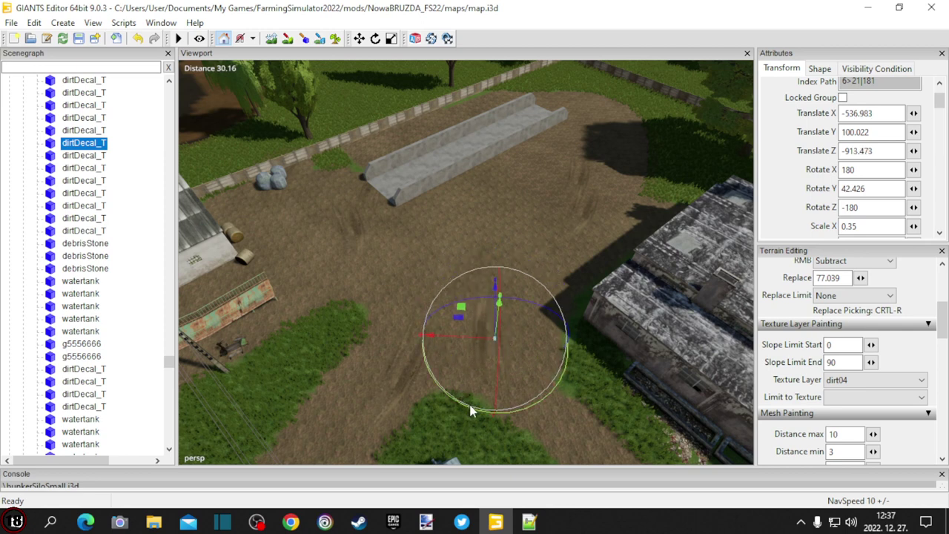
left_click_drag(475, 417, 494, 411)
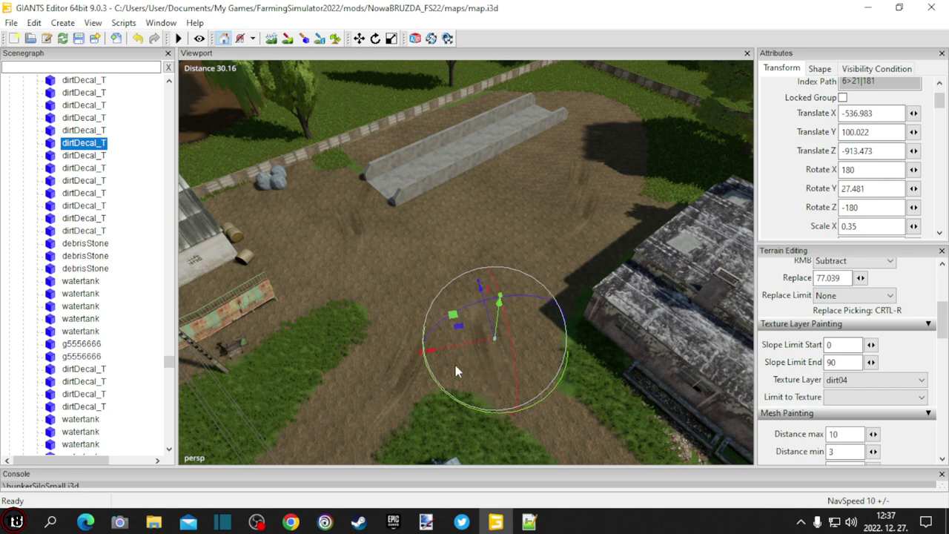
left_click_drag(436, 356, 458, 356)
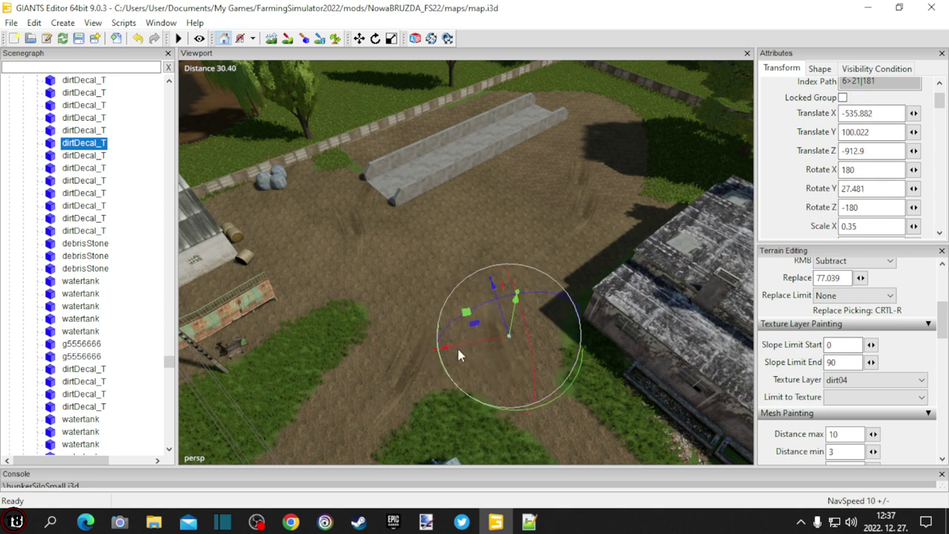
Rotate the dirt decal on the track between the grass patches to about Y -52.8 and shift it to about X -545.4, Z -917.5.
left_click(407, 368)
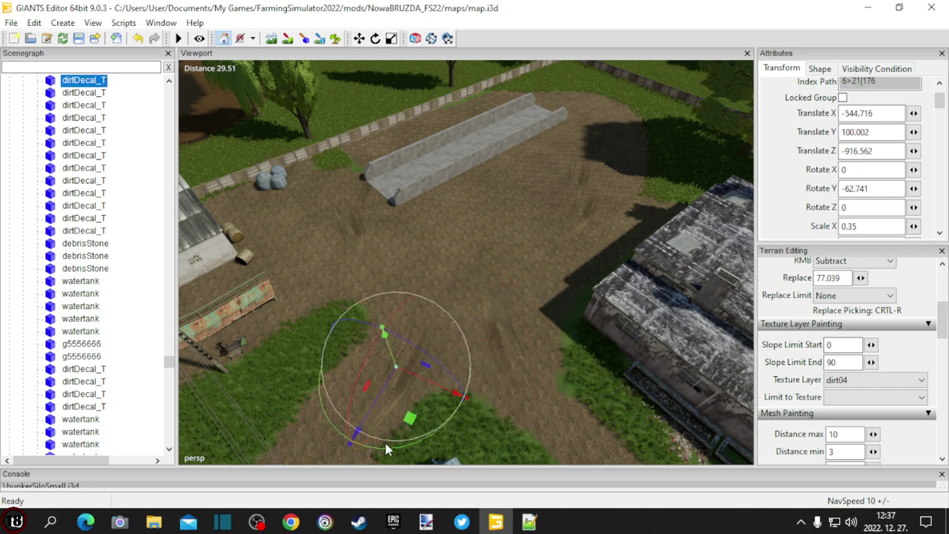
left_click_drag(385, 450, 402, 440)
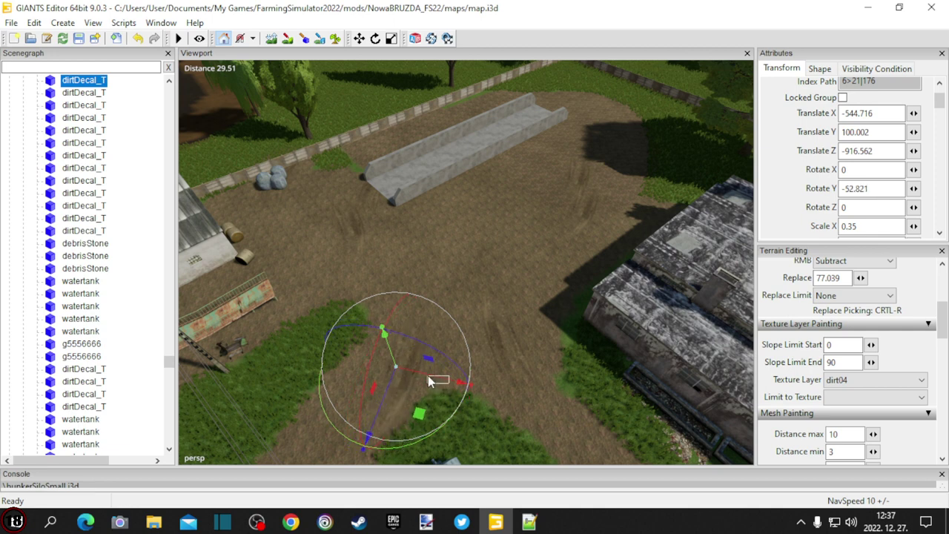
left_click_drag(447, 380, 433, 376)
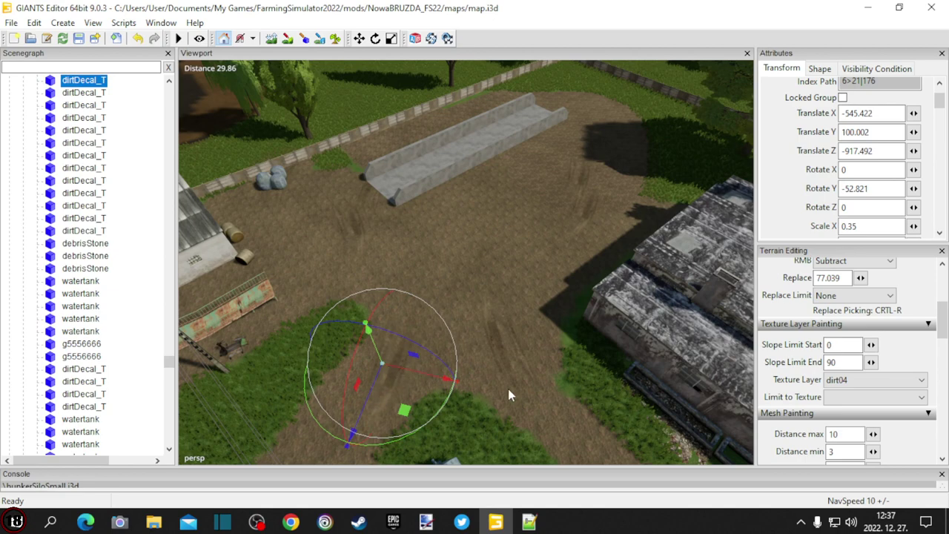
Reposition the dirt decal nearest the silo's entrance to about X -539.5, Z -929.7 and rotate it to about -180, 15.5, -180.
left_click_drag(507, 389, 466, 368, "alt")
scroll(412, 302, "up", 3)
right_click_drag(466, 369, 474, 387)
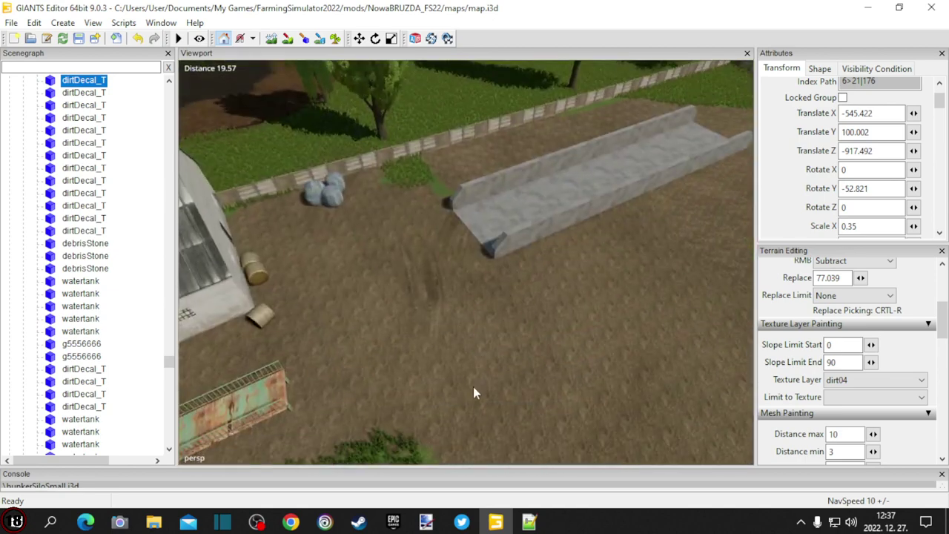
left_click(427, 304)
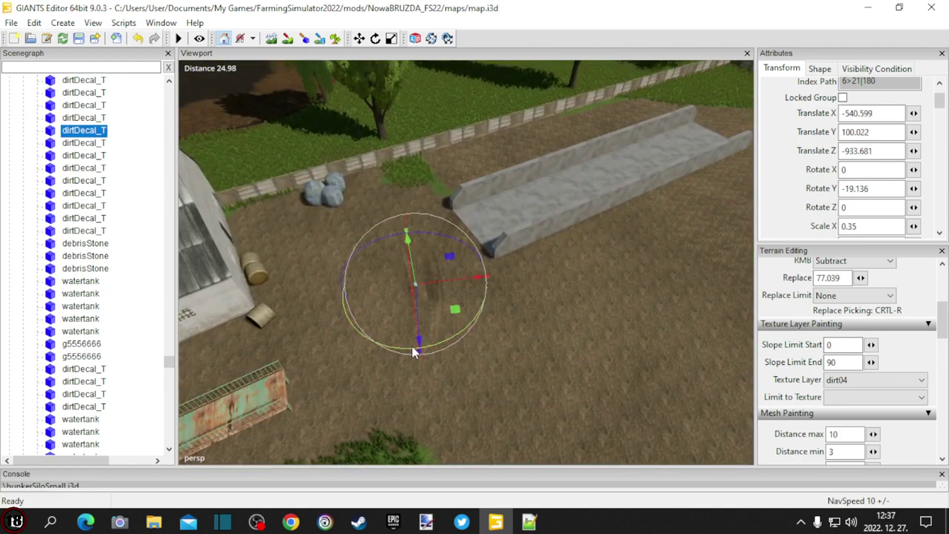
left_click_drag(414, 352, 545, 133)
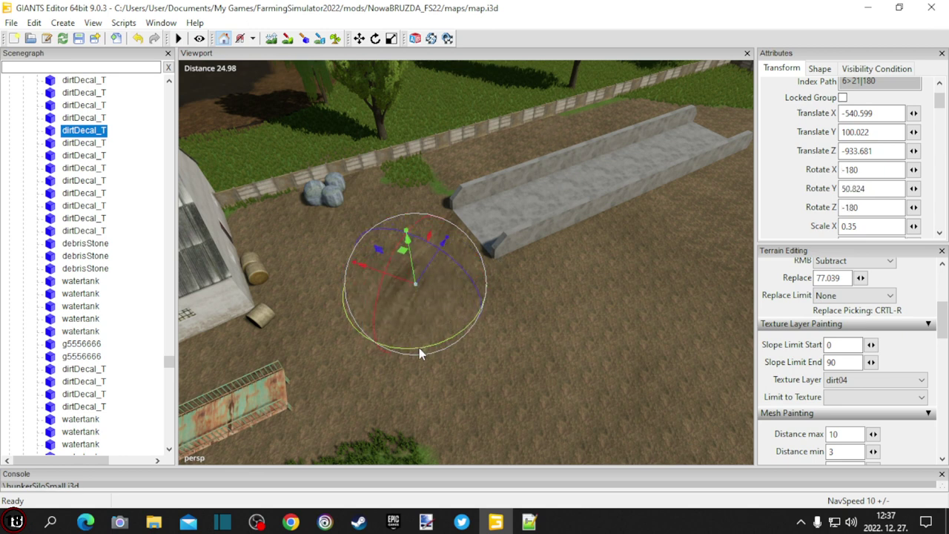
left_click_drag(419, 348, 454, 257)
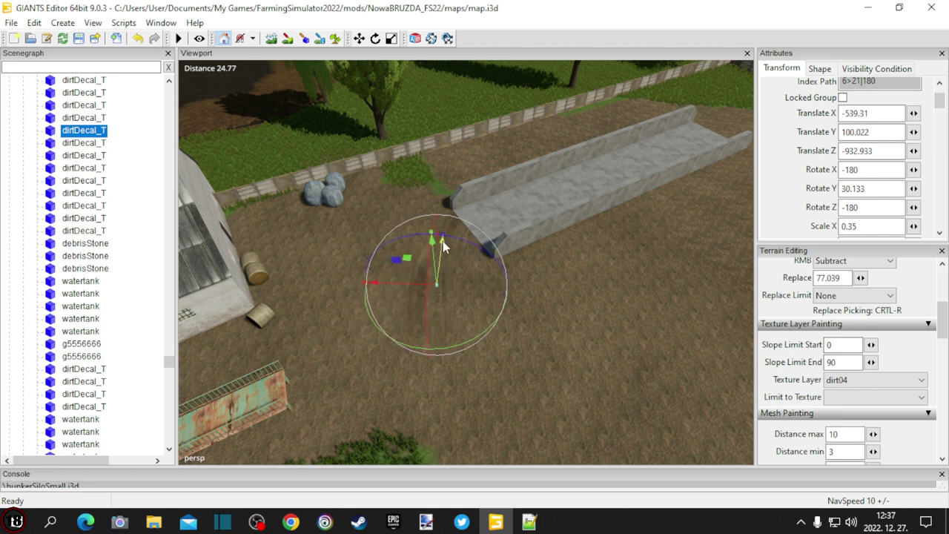
left_click_drag(444, 246, 436, 291)
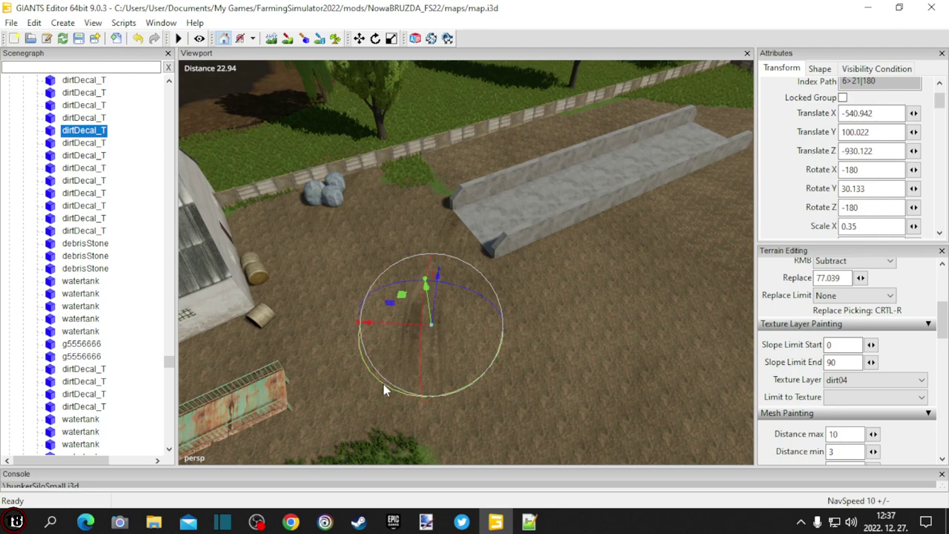
left_click_drag(383, 390, 409, 330)
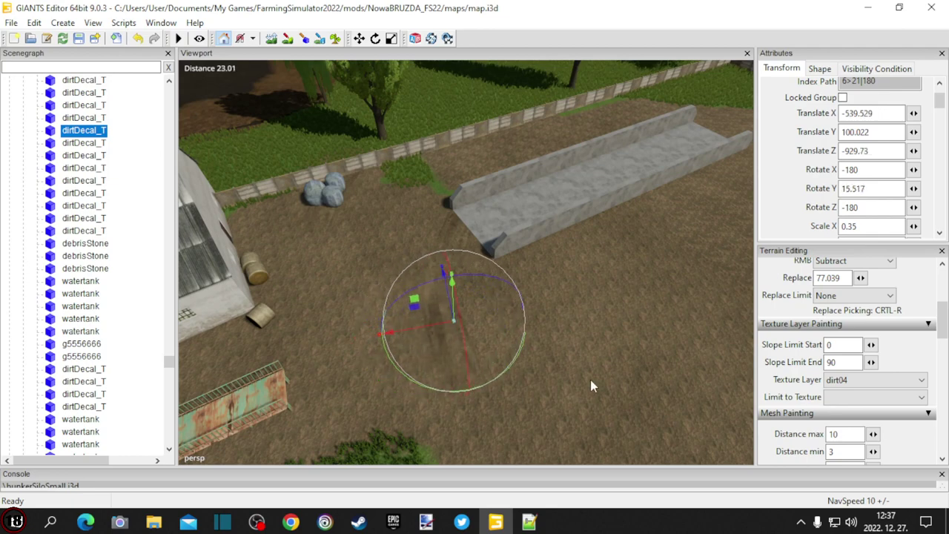
Move the dirt decal beside the silo towards its far end, to about X -503.5, Z -930, and rotate it to about Y -51.7.
left_click_drag(591, 381, 571, 370, "alt")
scroll(335, 384, "down", 3)
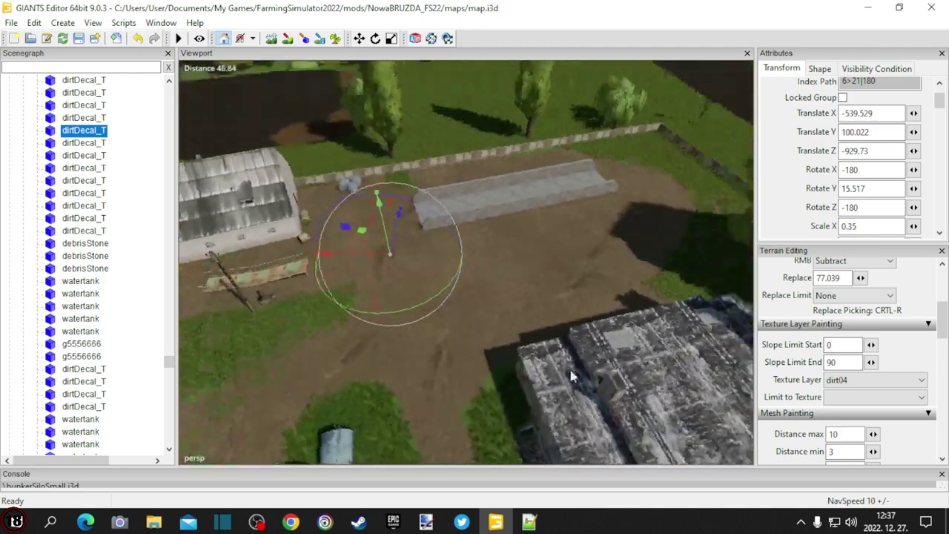
right_click_drag(571, 376, 308, 422)
right_click_drag(651, 381, 521, 333)
left_click(515, 315)
left_click(465, 398)
right_click_drag(466, 398, 499, 424)
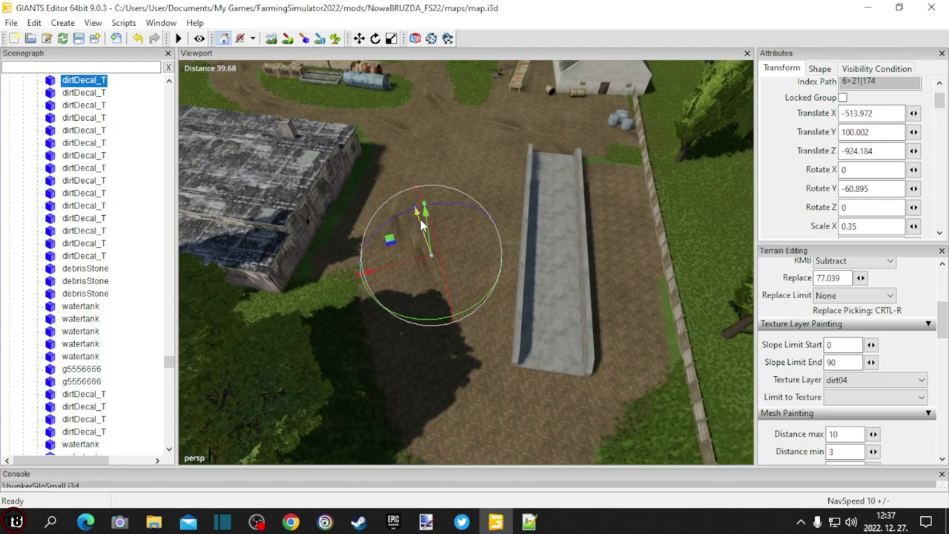
left_click_drag(420, 225, 460, 397)
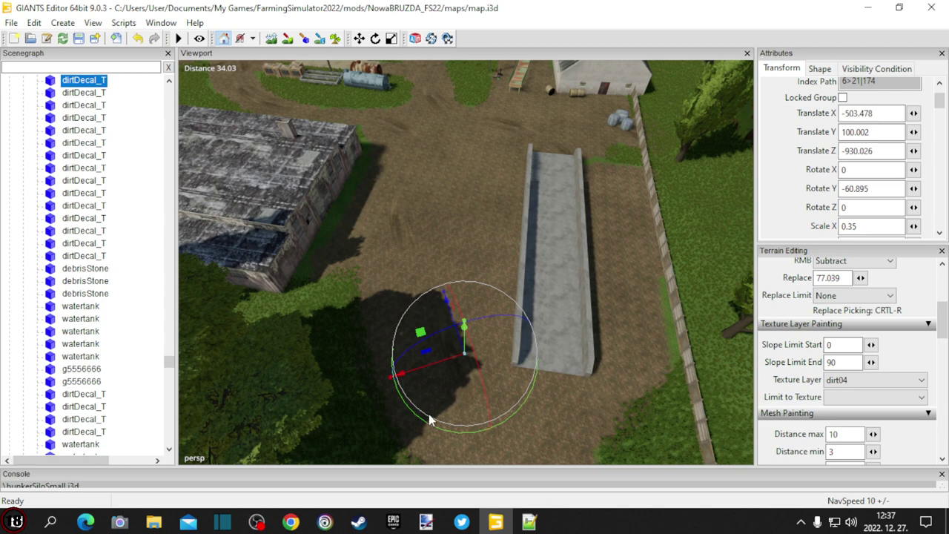
left_click_drag(430, 427, 441, 429)
middle_click_drag(442, 428, 461, 440, "alt")
scroll(461, 440, "up", 2)
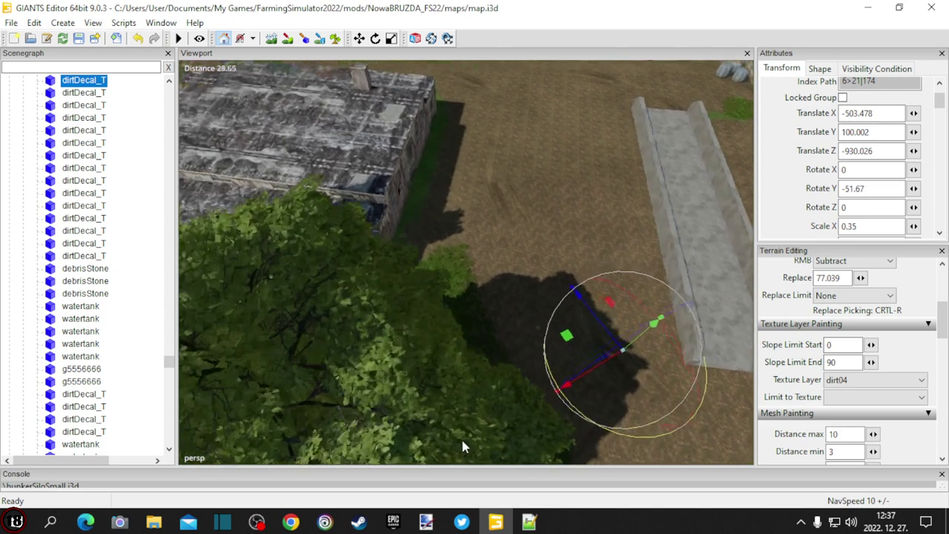
left_click_drag(463, 440, 436, 412, "alt")
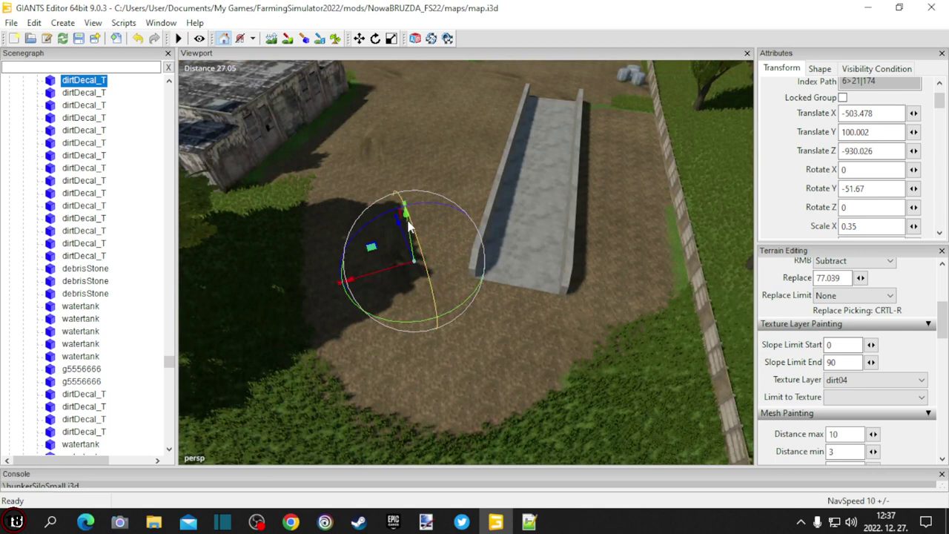
left_click_drag(406, 222, 409, 227)
left_click_drag(407, 219, 406, 199)
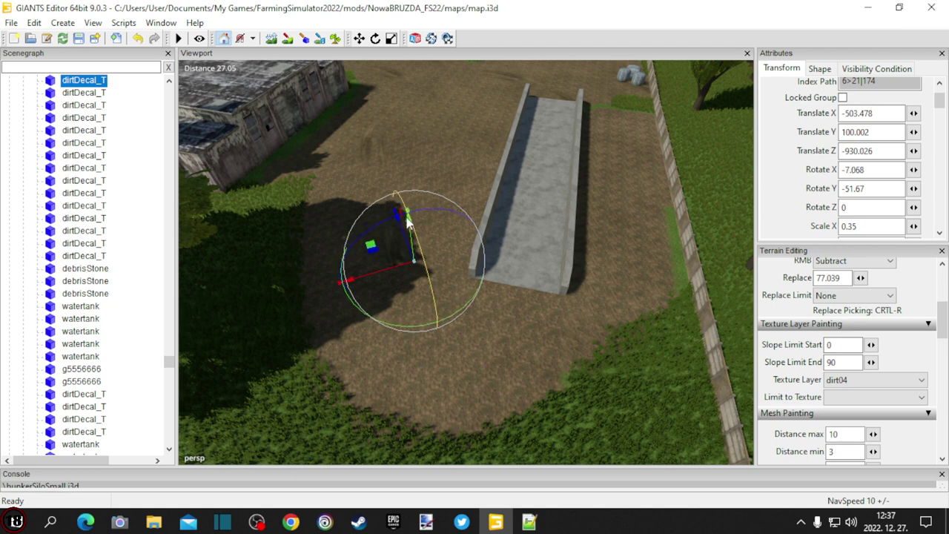
left_click(137, 38)
Move the dirt decal beside the far end of the bunker silo to about X -499.9, Z -932.8.
scroll(330, 211, "up", 5)
left_click_drag(349, 210, 633, 252, "alt")
scroll(452, 186, "down", 3)
middle_click_drag(493, 278, 481, 268, "alt")
left_click_drag(481, 267, 340, 116, "alt")
scroll(339, 146, "up", 4)
right_click_drag(341, 122, 299, 229)
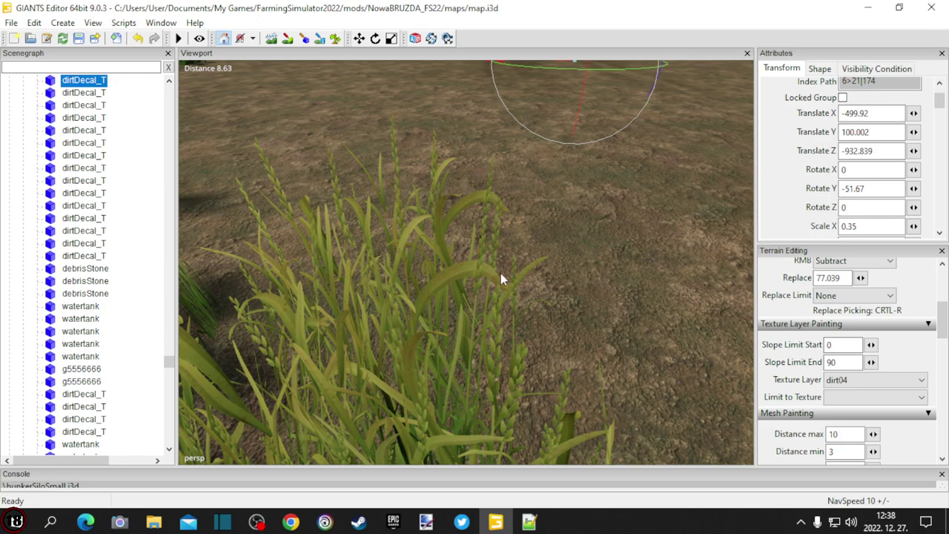
Examine the grass edge and the dirt ground around the bunker silo from close up and from above.
left_click_drag(553, 281, 500, 262, "alt")
scroll(500, 263, "down", 2)
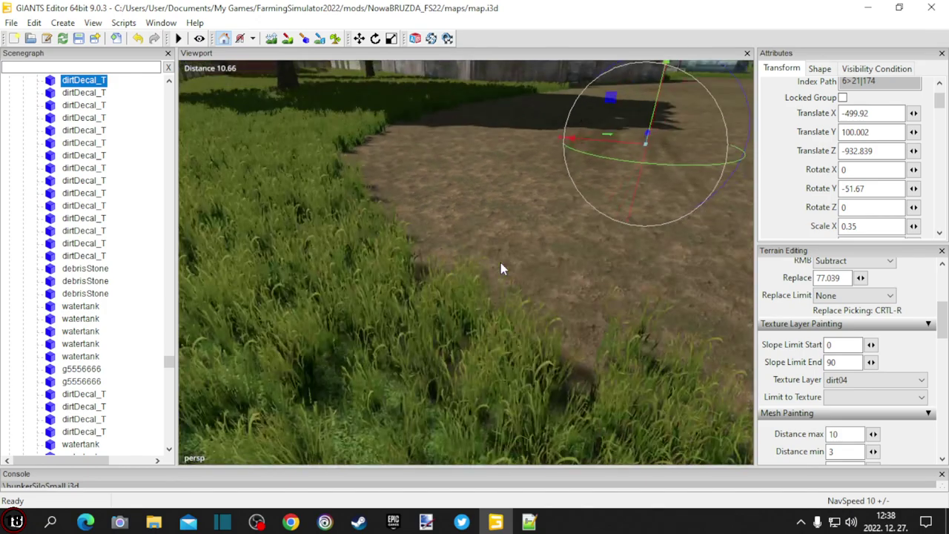
left_click_drag(417, 273, 509, 306, "alt")
scroll(530, 192, "up", 4)
scroll(455, 263, "down", 6)
scroll(509, 306, "down", 4)
scroll(473, 303, "down", 2)
right_click_drag(508, 310, 455, 292)
Delete the whole bunkerSiloSmall group from the scene and save the map.
left_click(460, 291)
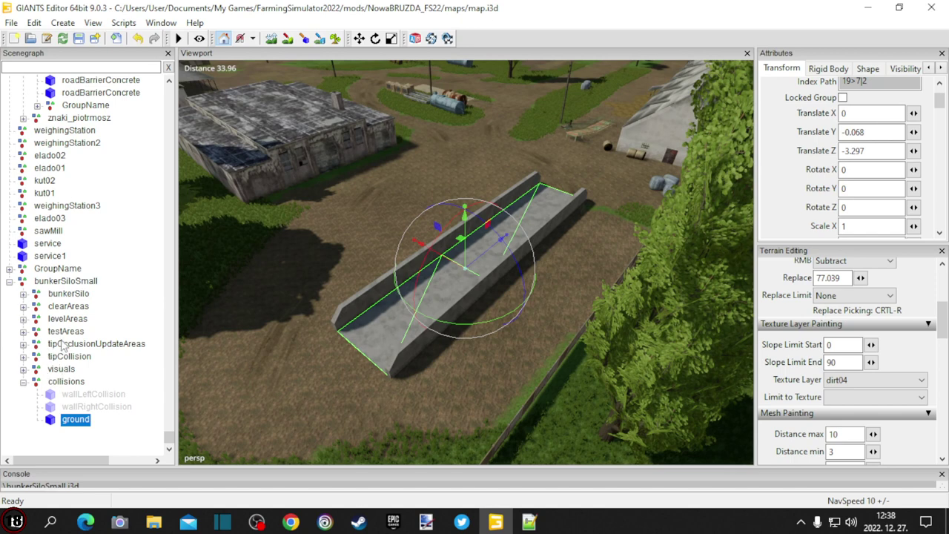
left_click(62, 283)
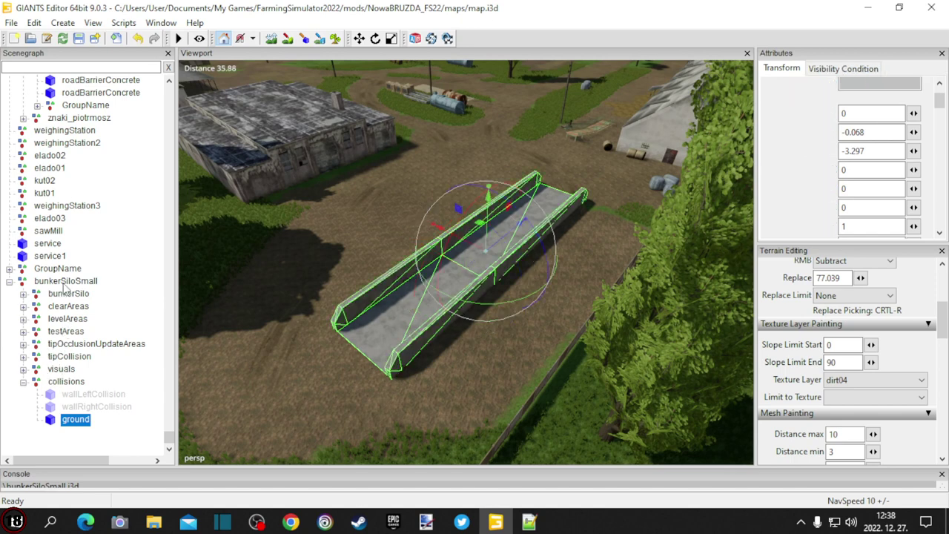
left_click(9, 283)
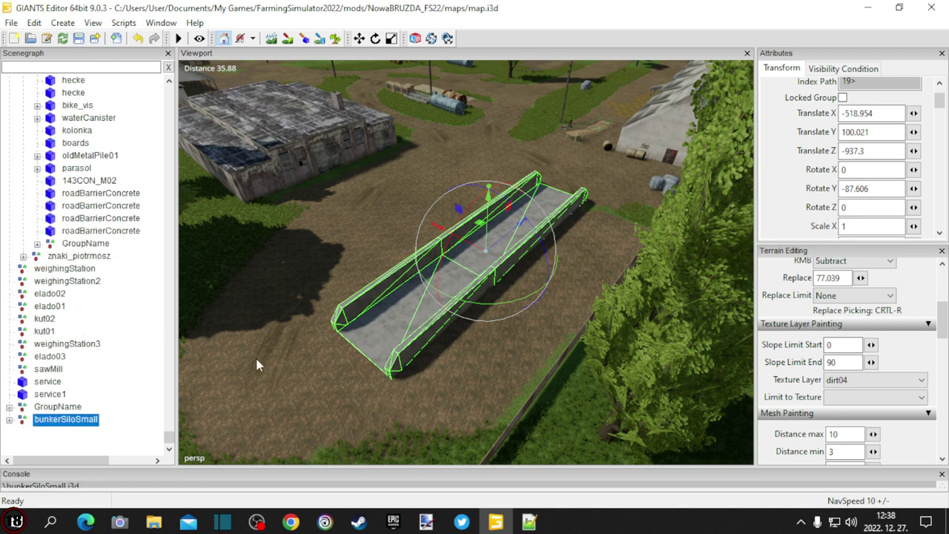
key("Delete")
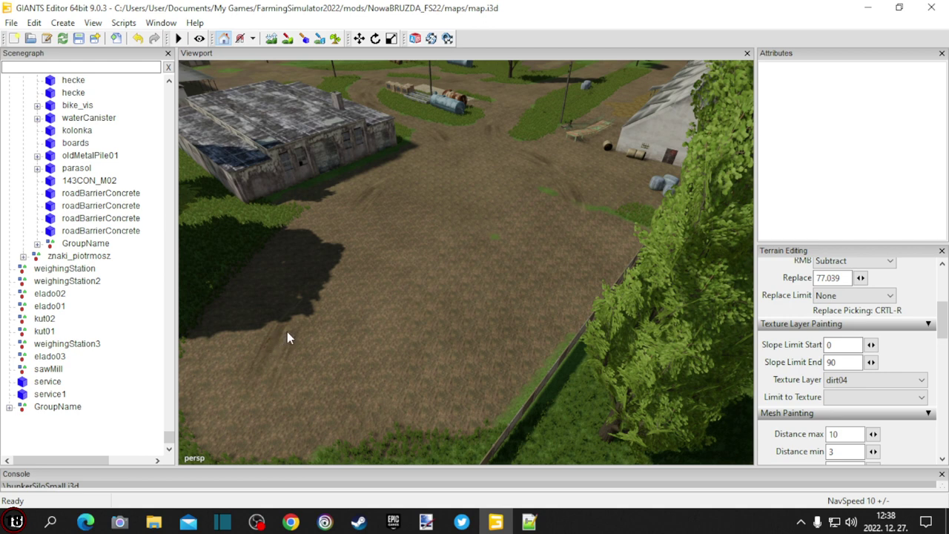
left_click(79, 39)
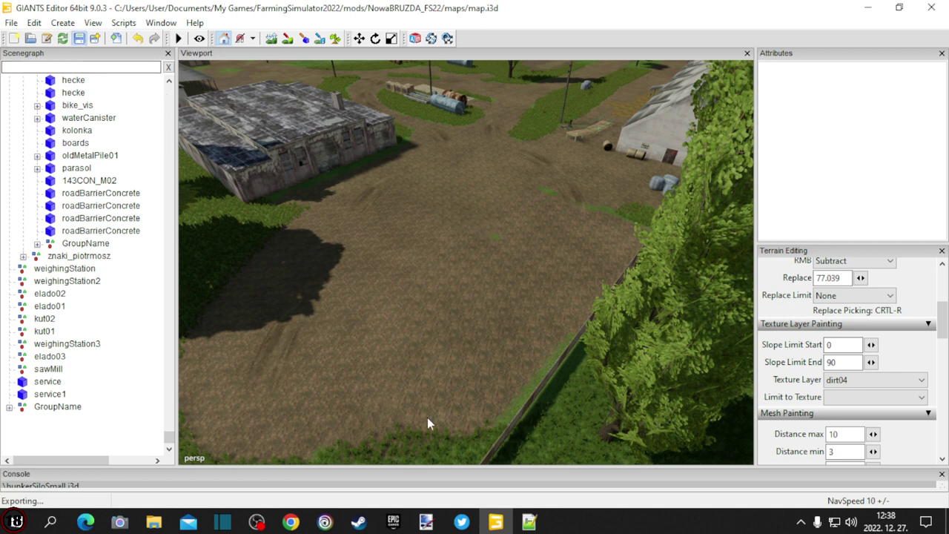
mouse_move(528, 524)
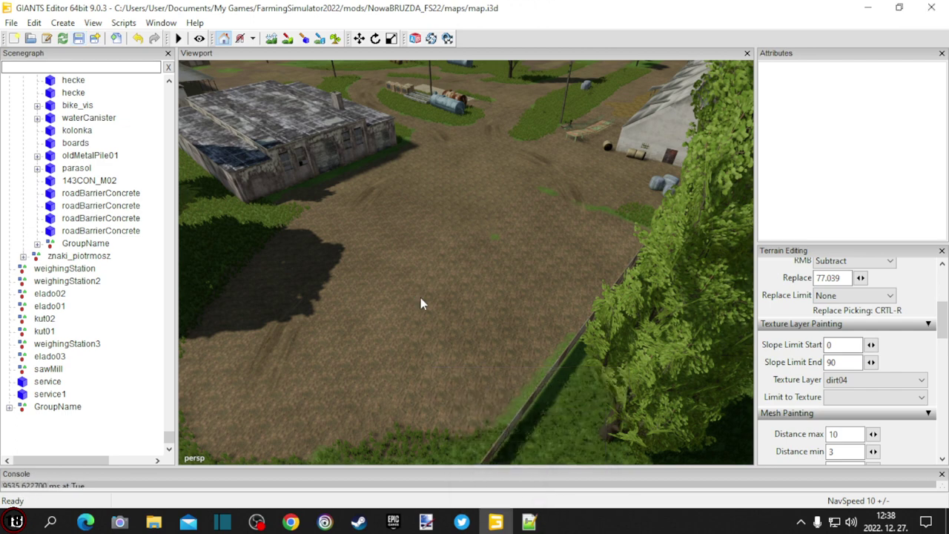
Move the two separate gravestones near the church into the grave rows, to about X -441.1, Z -894.1 and X -443.5, Z -894.4.
left_click_drag(553, 387, 403, 317, "alt")
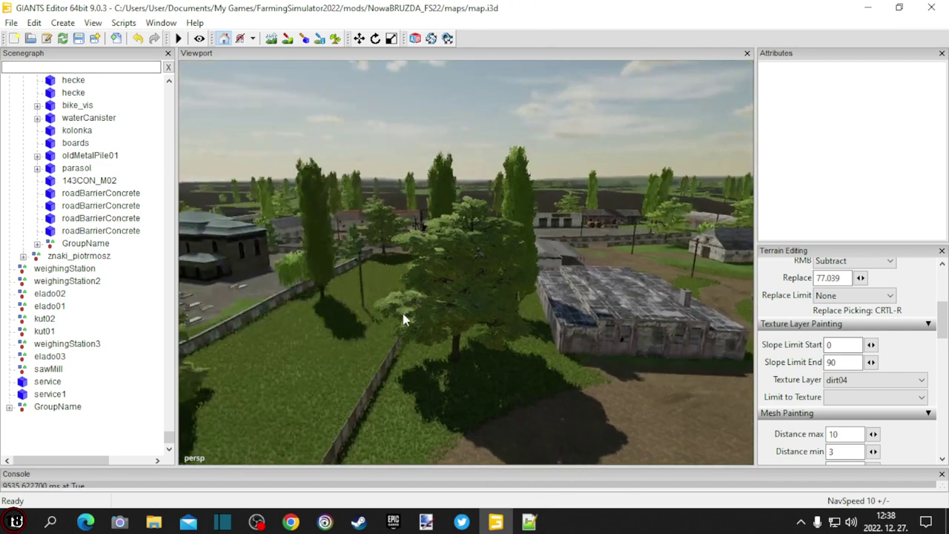
left_click_drag(487, 348, 314, 326, "alt")
right_click_drag(315, 331, 513, 417)
key("d")
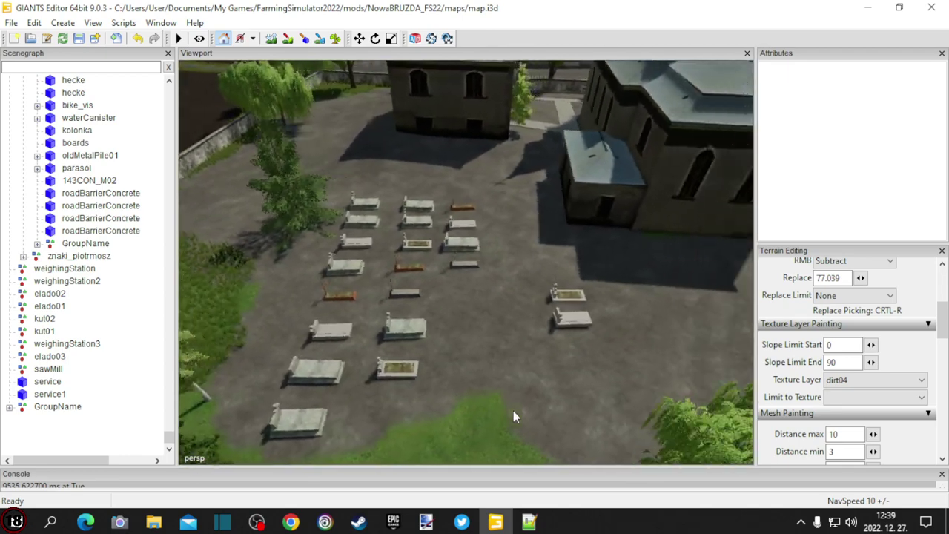
left_click(560, 295)
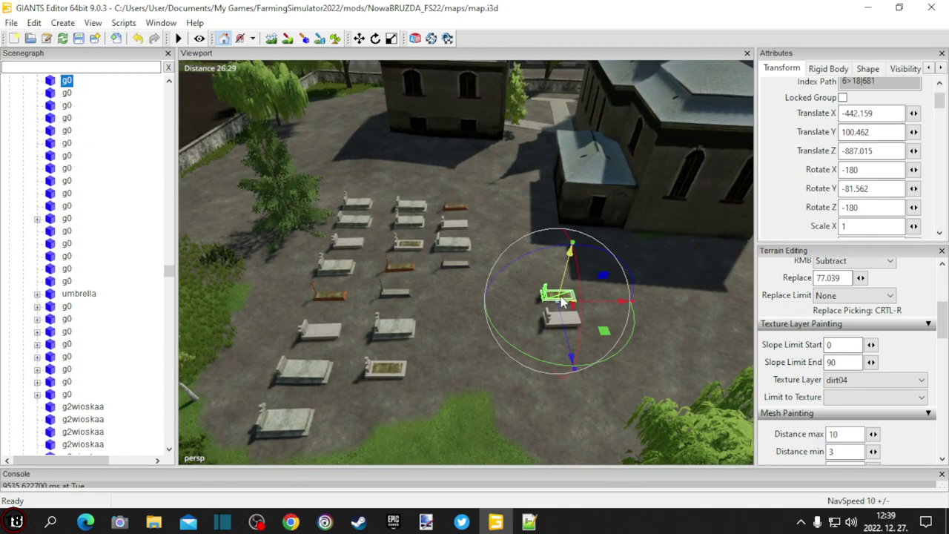
left_click_drag(613, 305, 456, 298)
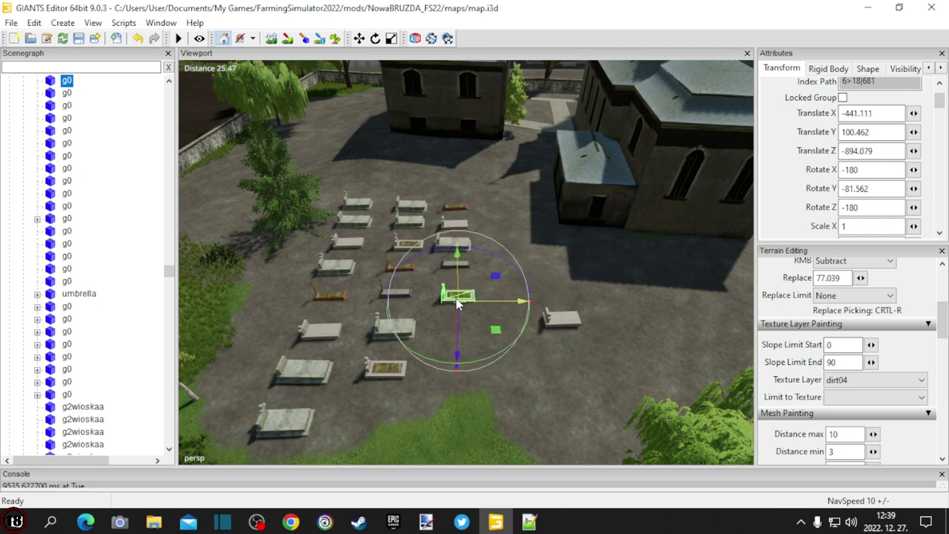
left_click(569, 320)
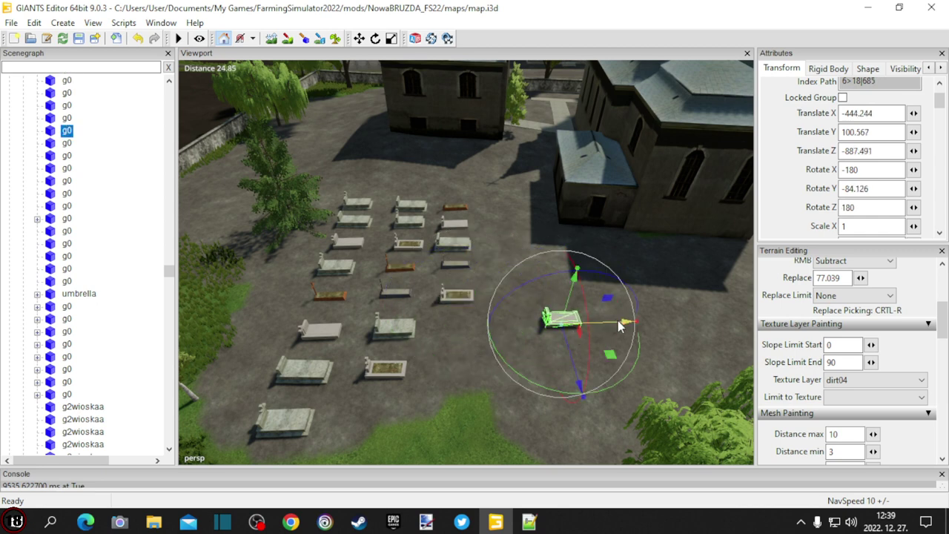
left_click_drag(618, 320, 458, 332)
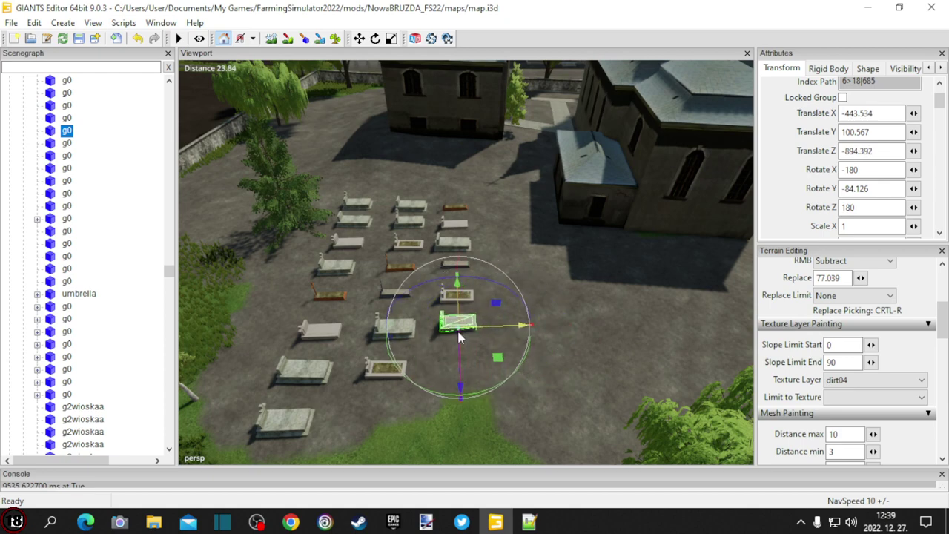
Paint the dirt04 ground texture under all the grave rows and over the grass patch towards the wall.
left_click_drag(568, 338, 659, 375, "alt")
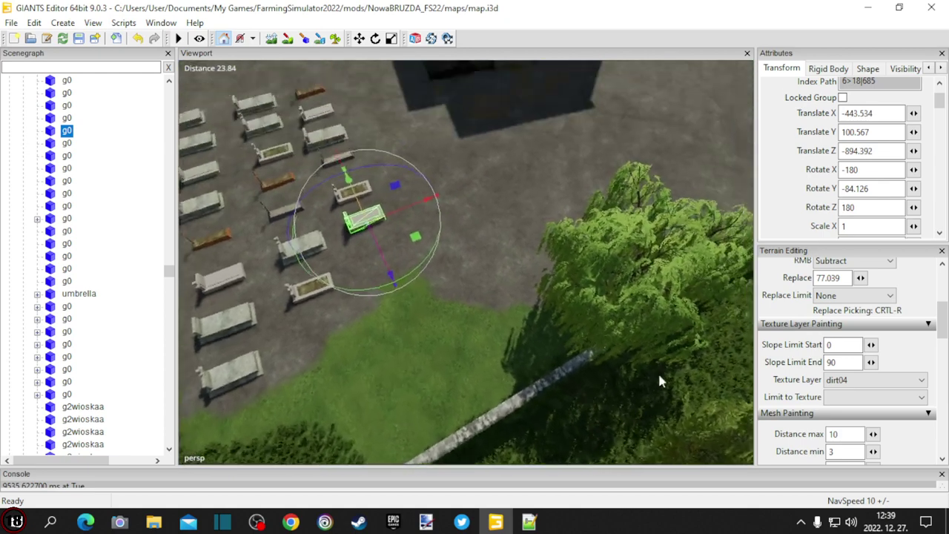
right_click_drag(659, 382, 553, 372)
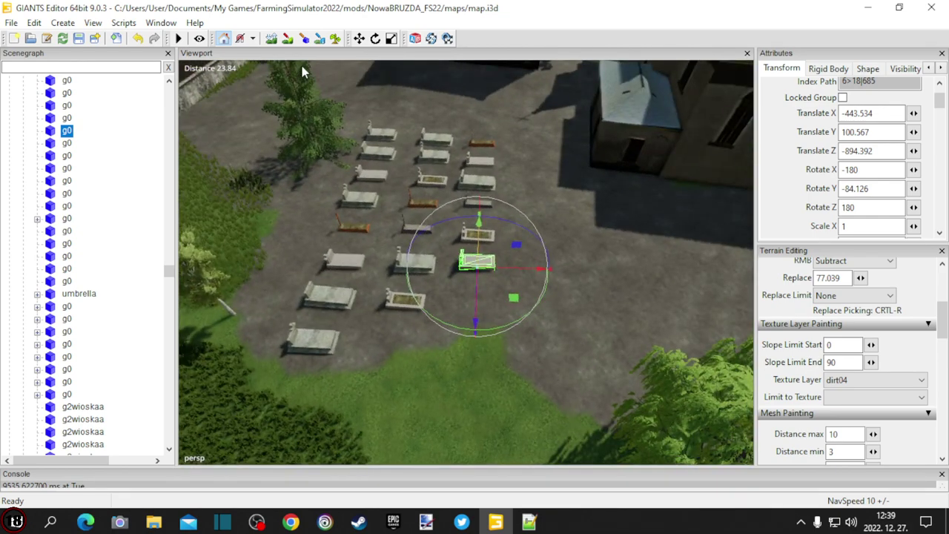
left_click(287, 39)
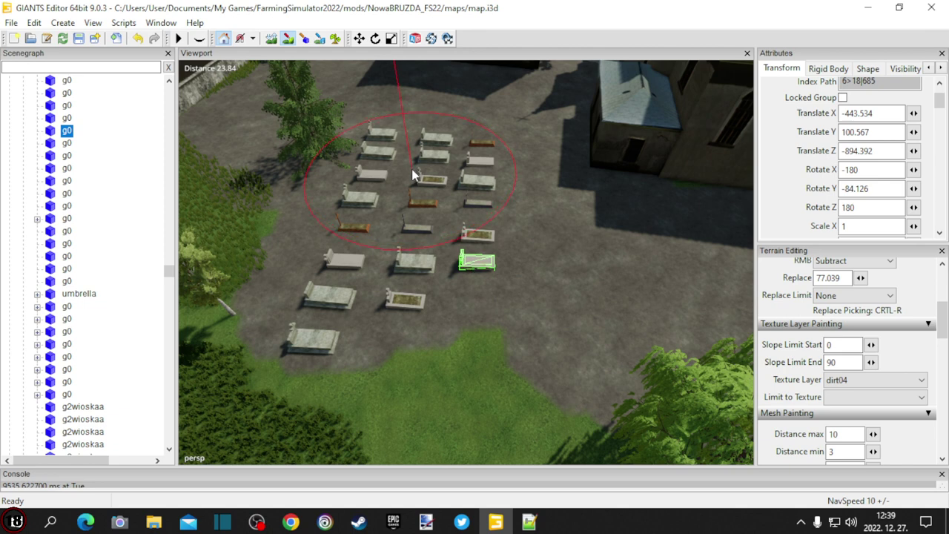
mouse_move(412, 169)
left_mouse_down()
mouse_move(392, 289)
mouse_move(412, 315)
mouse_move(469, 343)
mouse_move(420, 332)
left_mouse_up()
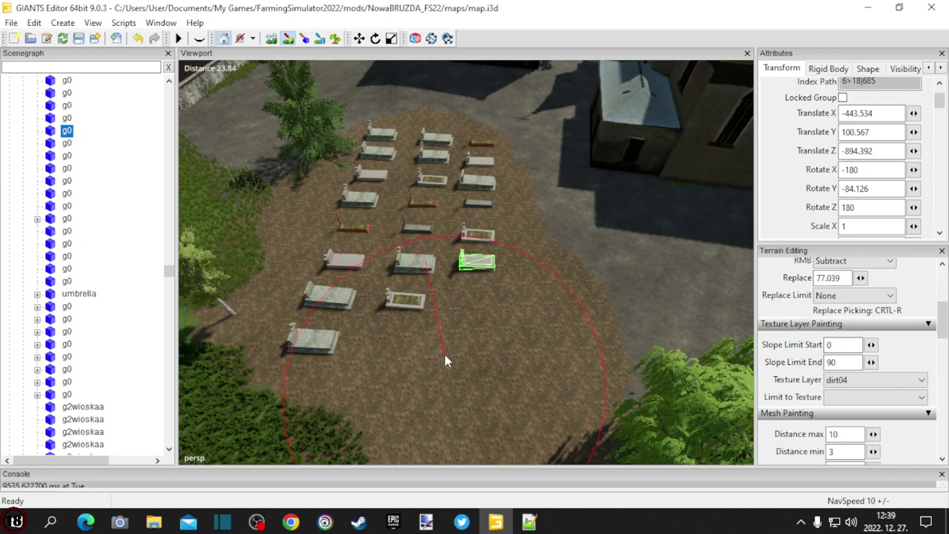
Paint grass foliage in the green middle state over the dirt between the gravestones and the wall.
left_click(334, 41)
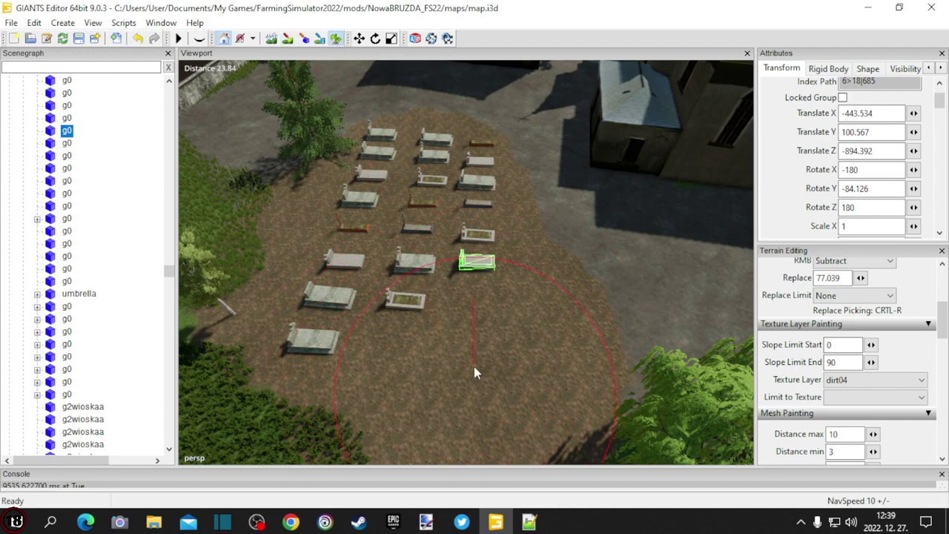
left_click(342, 39)
left_click_drag(367, 139, 422, 214, "alt")
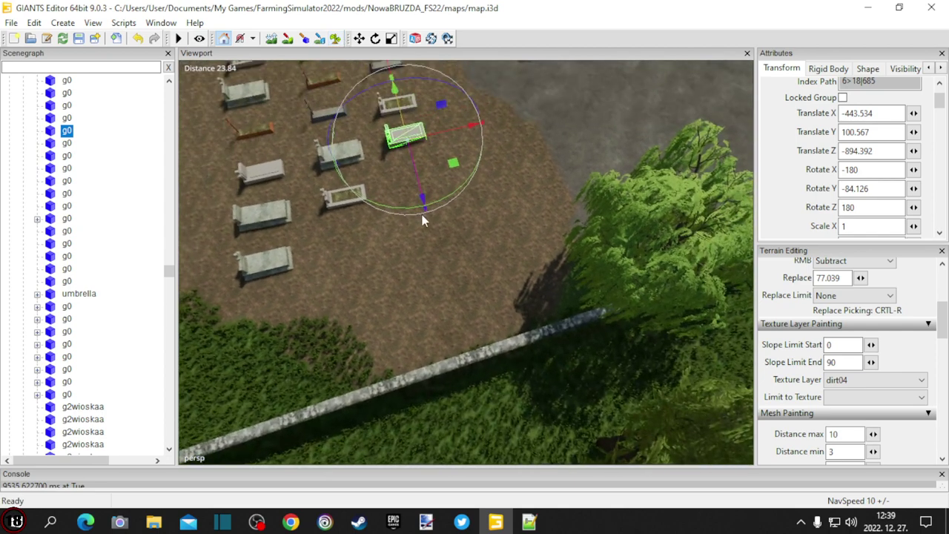
left_click(335, 38)
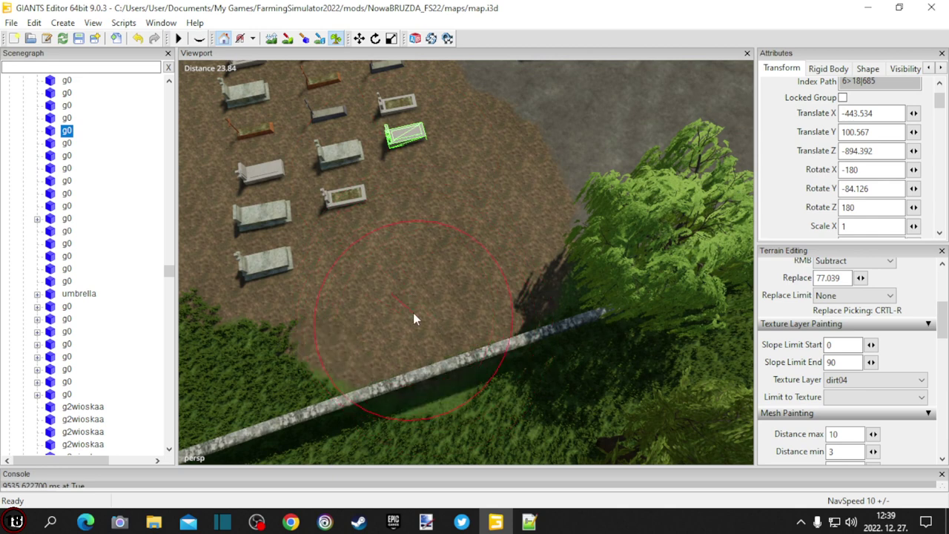
scroll(800, 374, "down", 1)
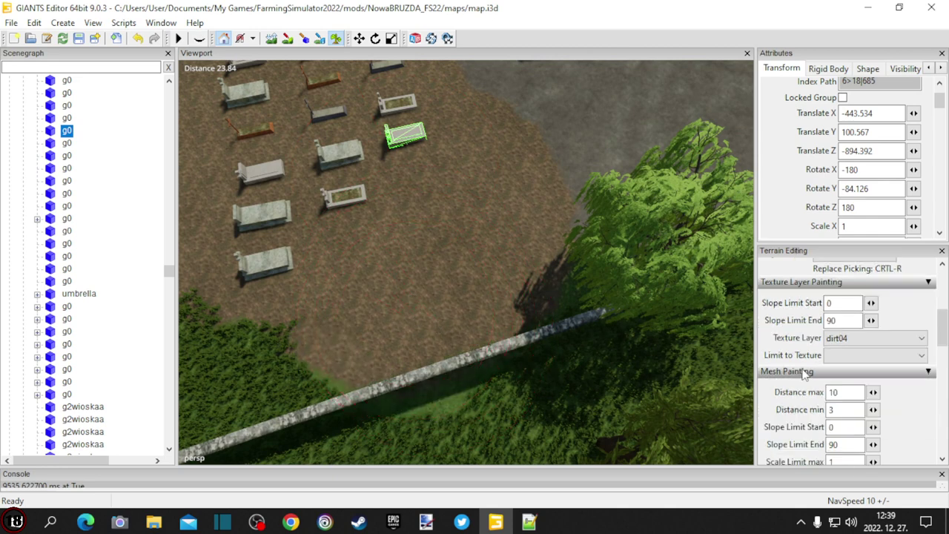
scroll(799, 411, "down", 4)
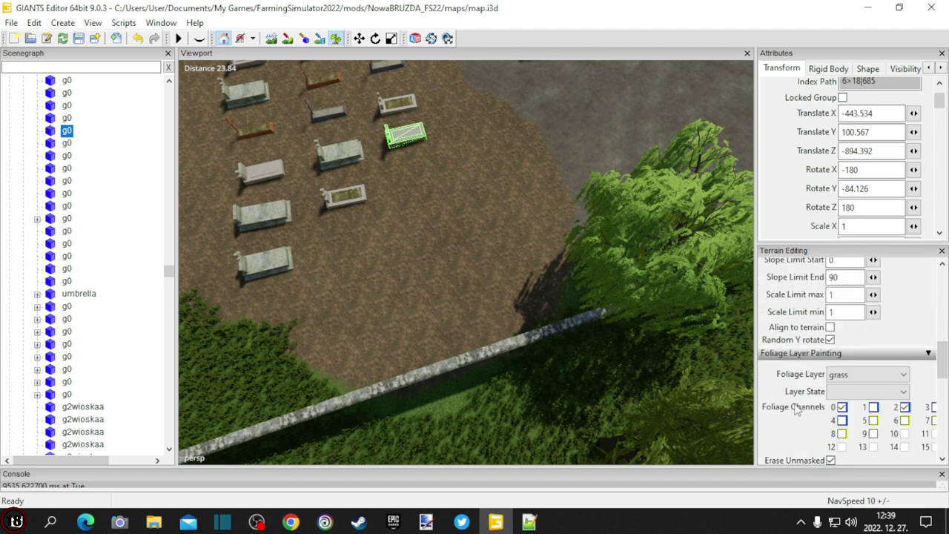
left_click(902, 391)
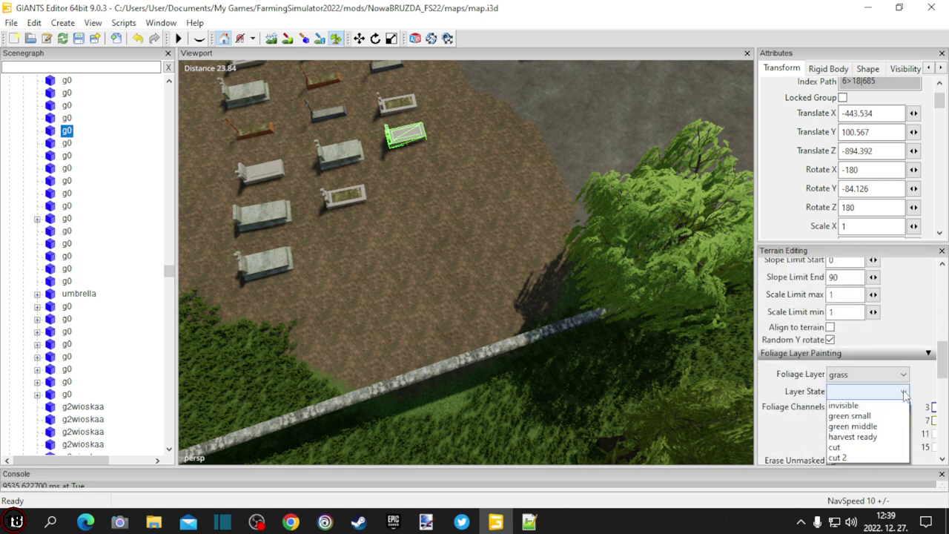
left_click(852, 437)
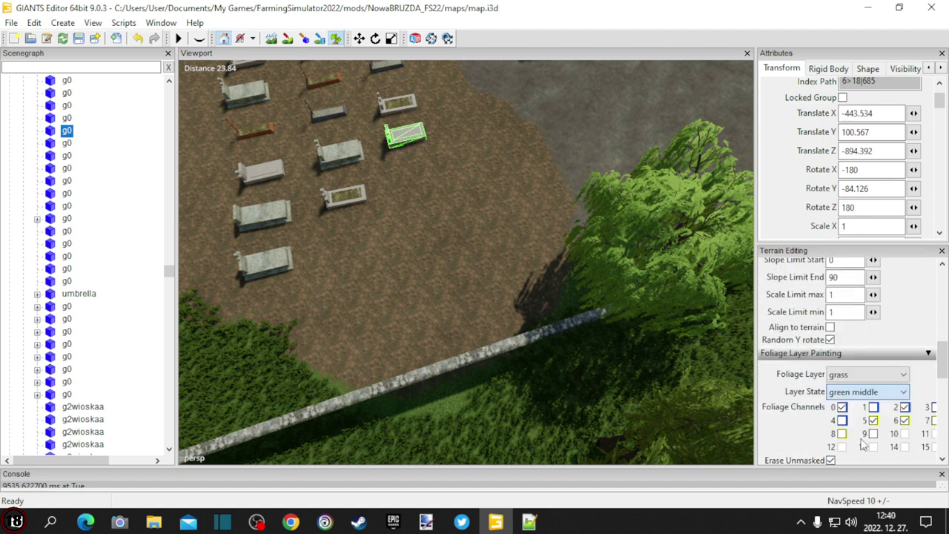
left_click(407, 318)
mouse_move(407, 317)
left_mouse_down()
mouse_move(382, 313)
mouse_move(427, 308)
mouse_move(465, 280)
mouse_move(494, 210)
mouse_move(472, 248)
mouse_move(448, 253)
left_mouse_up()
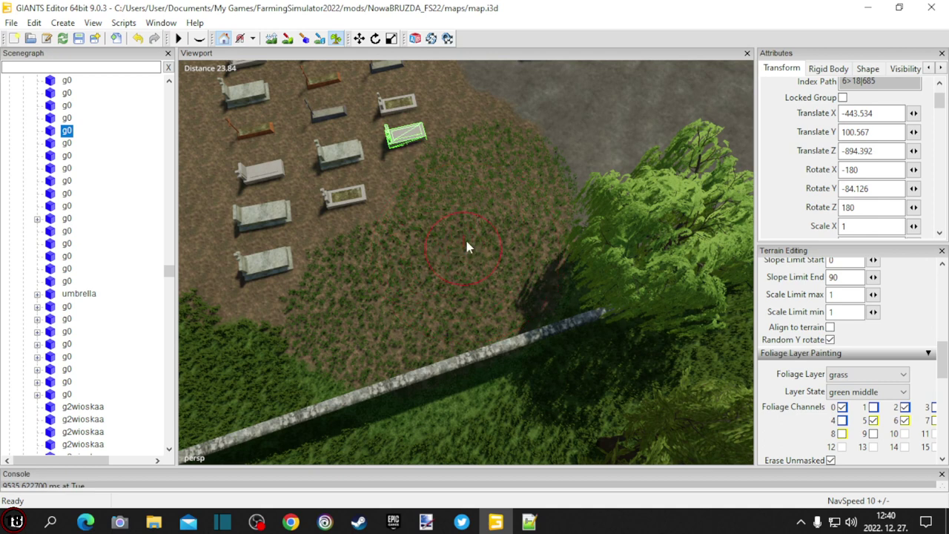
mouse_move(474, 110)
left_mouse_down()
mouse_move(501, 175)
mouse_move(394, 146)
mouse_move(392, 132)
left_mouse_up()
left_click(338, 37)
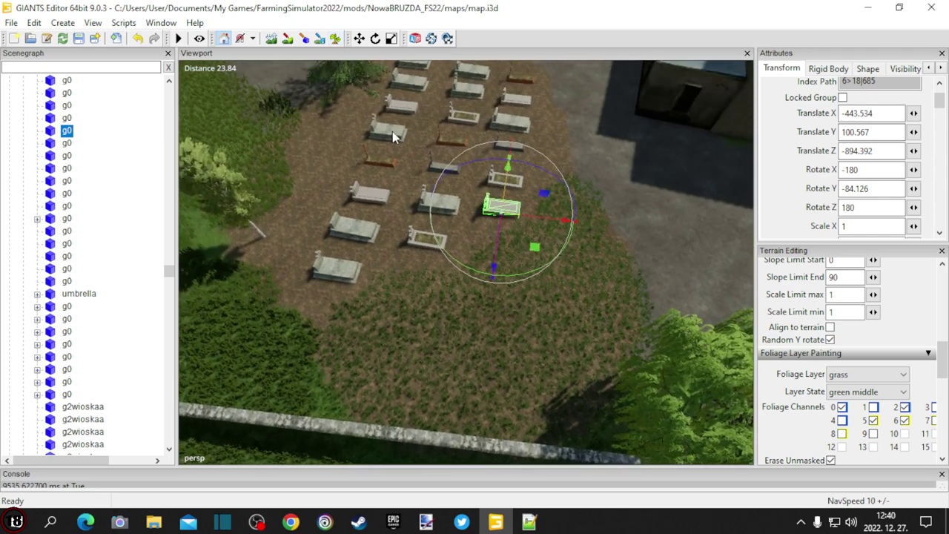
Paint the GRASS ground texture along the wall-facing end and the tree-lined long side of the grave rows.
scroll(798, 309, "up", 3)
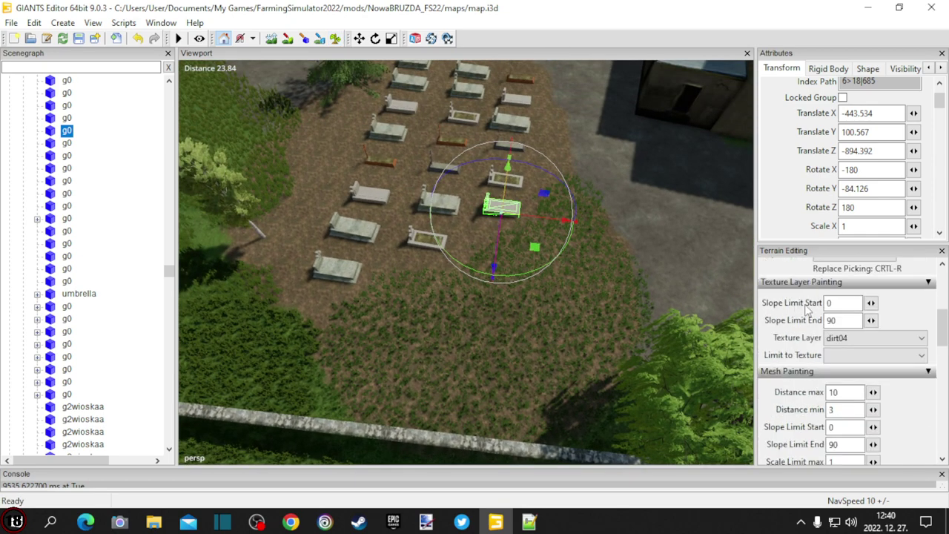
left_click(858, 335)
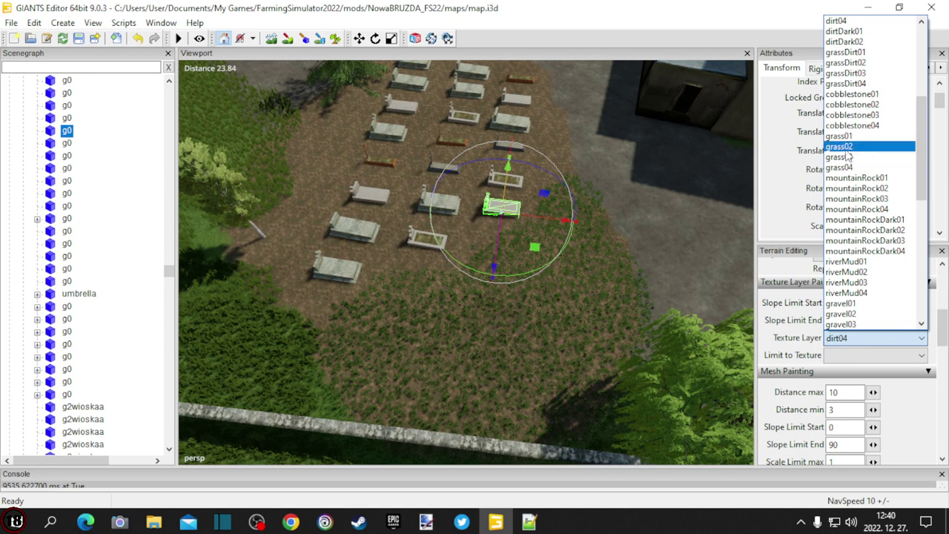
scroll(850, 155, "up", 2)
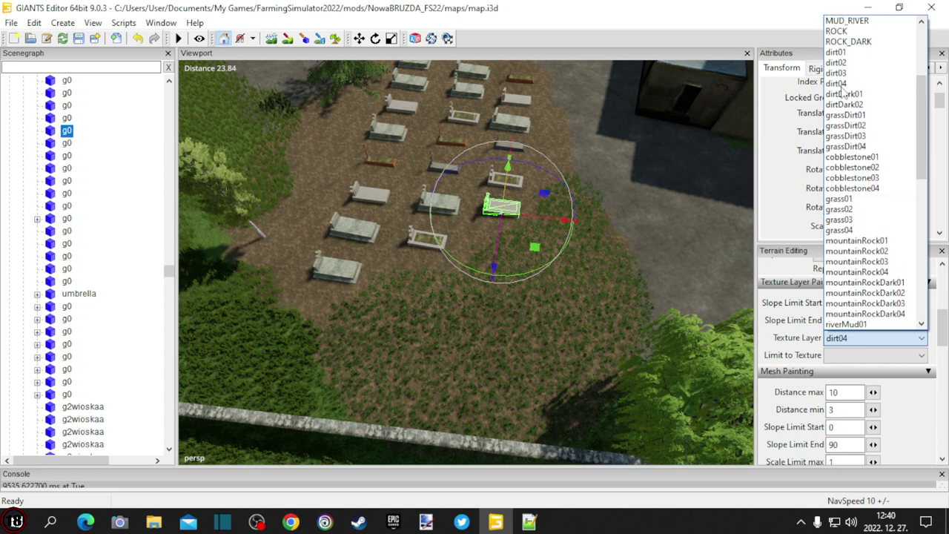
scroll(842, 81, "up", 2)
scroll(839, 74, "up", 2)
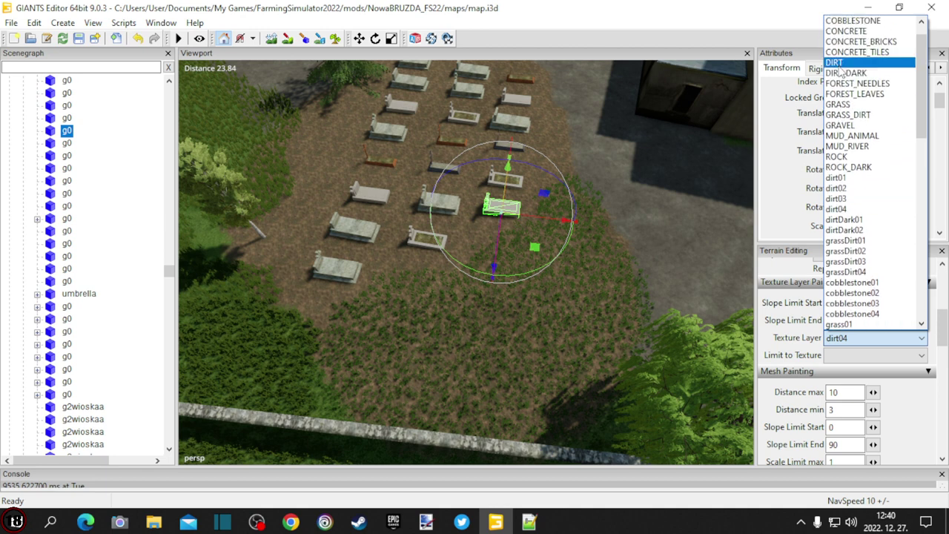
scroll(840, 69, "up", 1)
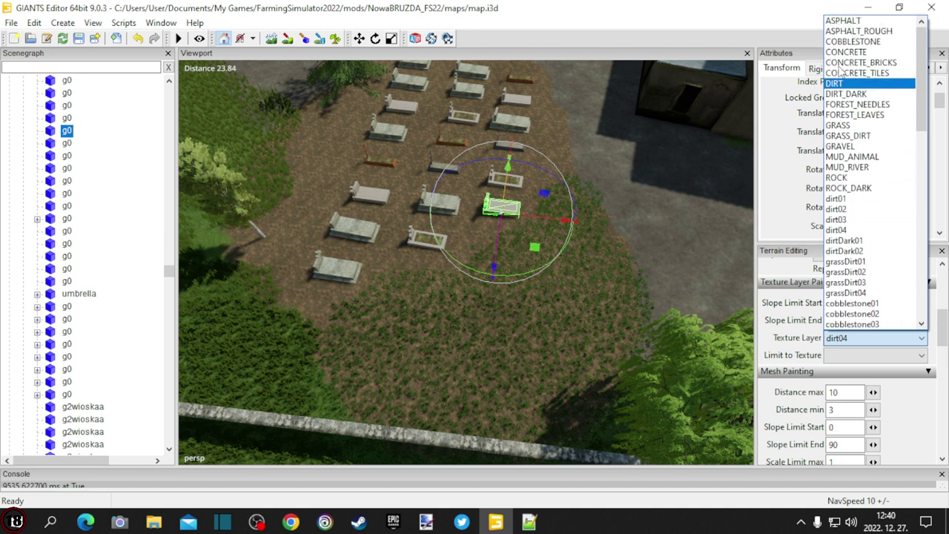
left_click(838, 125)
mouse_move(578, 227)
left_mouse_down()
mouse_move(572, 217)
mouse_move(545, 251)
mouse_move(459, 305)
left_mouse_up()
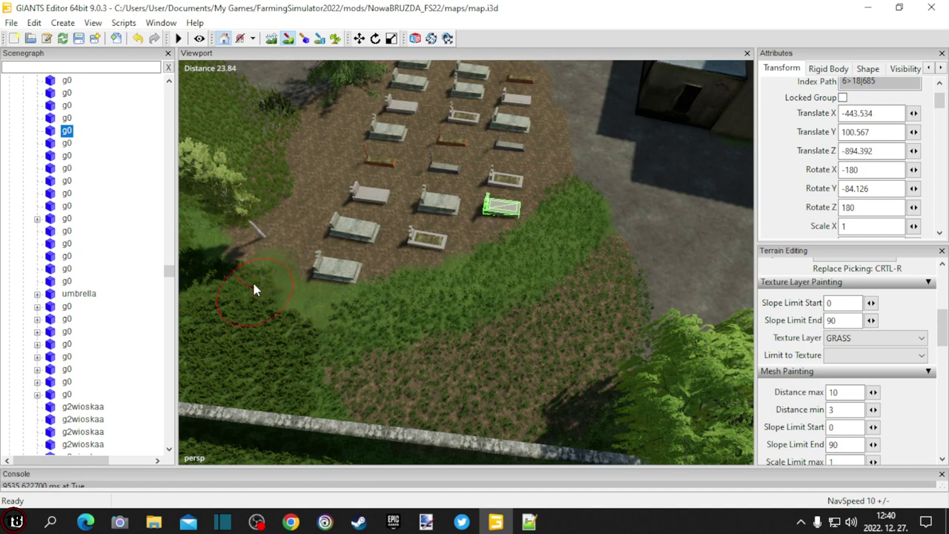
left_click_drag(304, 162, 323, 128)
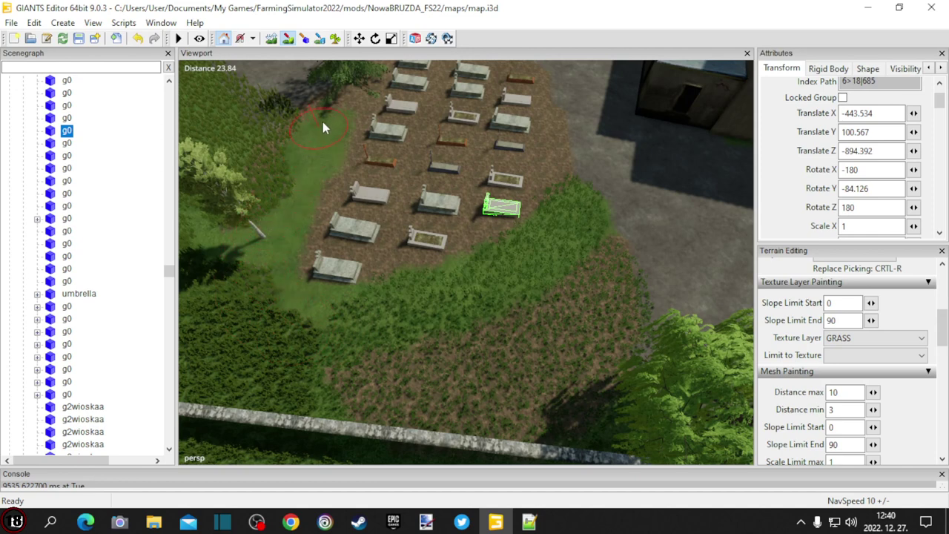
mouse_move(337, 96)
left_mouse_down()
mouse_move(318, 120)
mouse_move(258, 134)
left_mouse_up()
Paint the GRASS texture over the remaining dirt towards the stone wall and along the edge beside the paved yard.
mouse_move(584, 392)
left_mouse_down()
mouse_move(438, 428)
mouse_move(527, 441)
mouse_move(339, 371)
left_mouse_up()
left_click_drag(570, 121, 569, 139)
left_click_drag(570, 176, 569, 206)
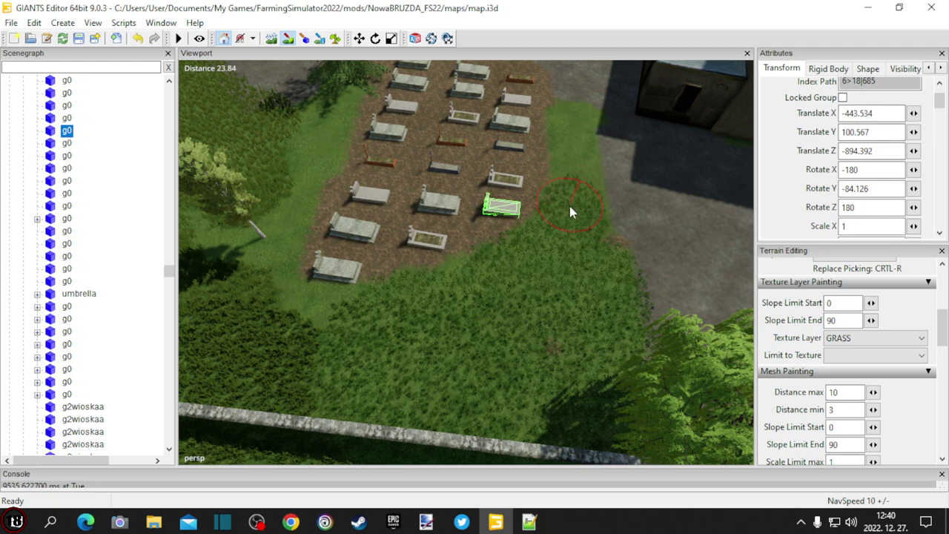
left_click(287, 38)
Extend the GRASS texture around the church-facing end of the grave rows to complete the border.
left_click_drag(447, 210, 455, 92, "alt")
right_click_drag(456, 97, 196, 215)
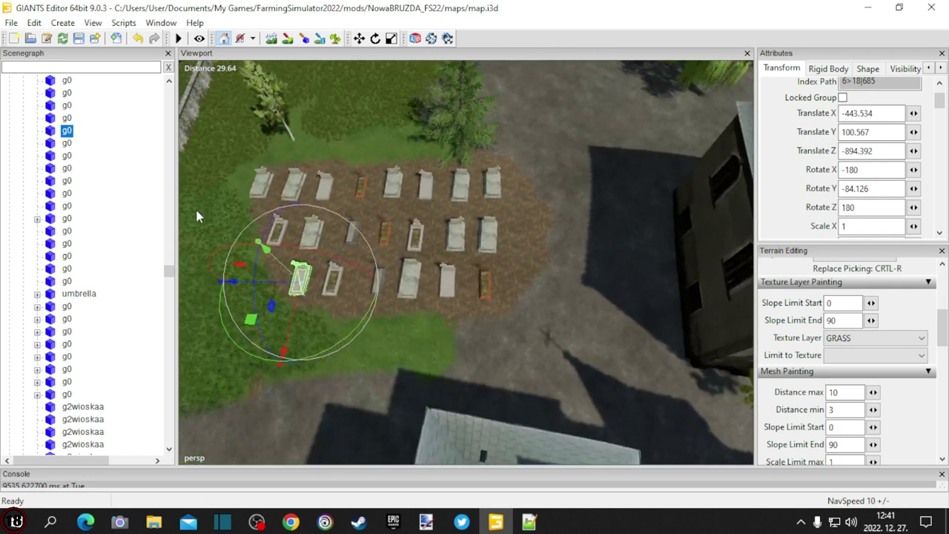
left_click(288, 38)
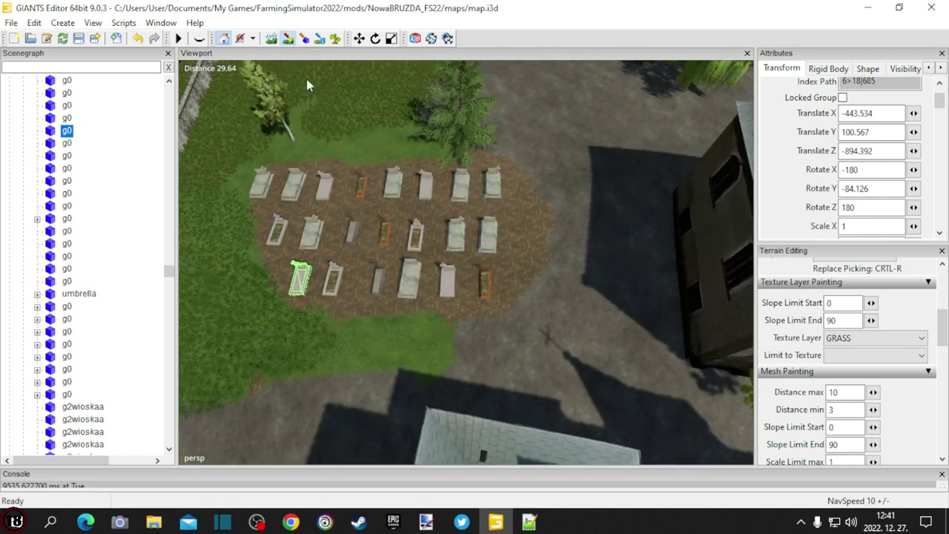
left_click(535, 193)
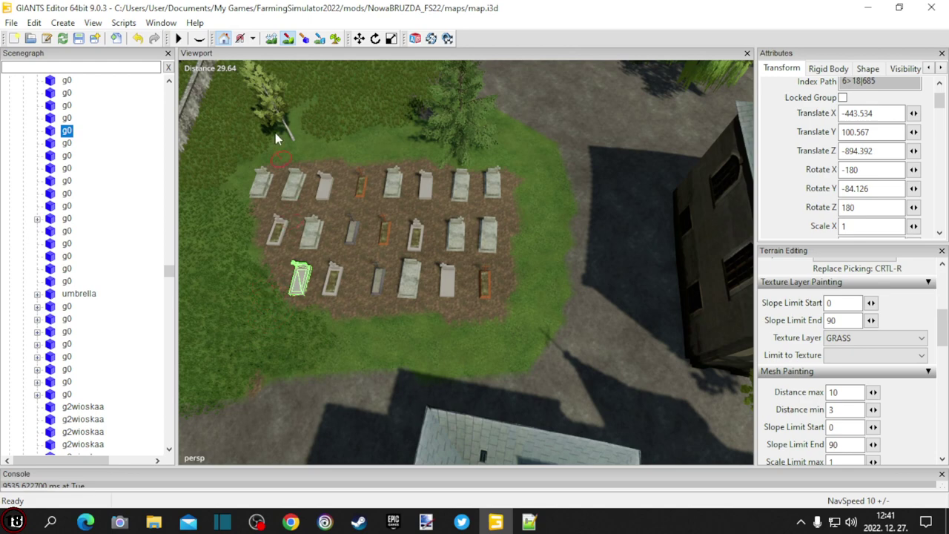
left_click(289, 40)
Paint grass foliage over the whole green border around the grave rows.
middle_click_drag(281, 185, 200, 194, "alt")
left_click_drag(200, 194, 471, 191, "alt")
right_click_drag(471, 192, 501, 168)
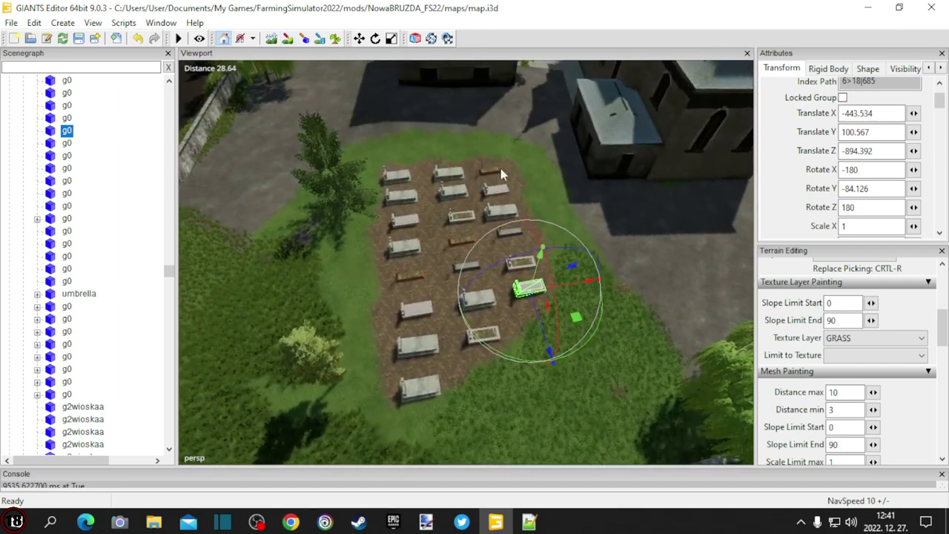
left_click(336, 38)
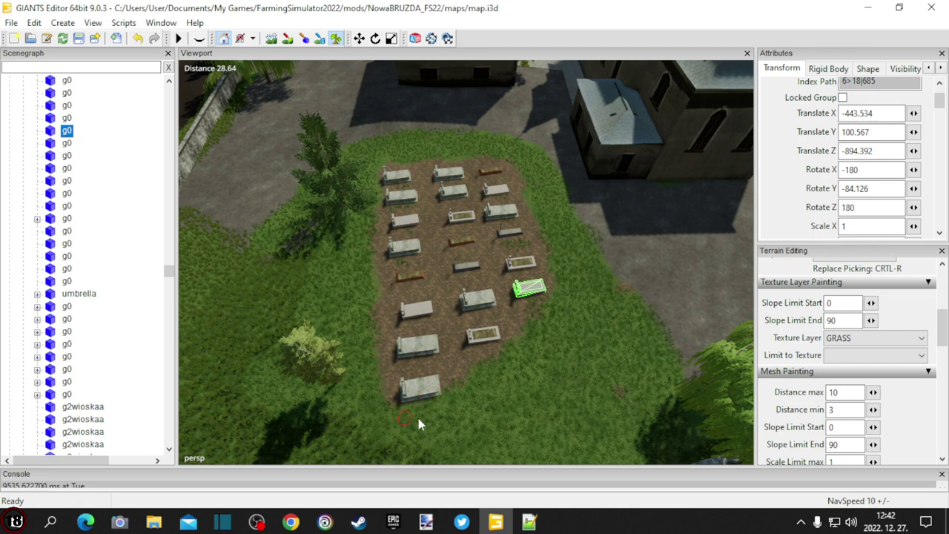
left_click(337, 43)
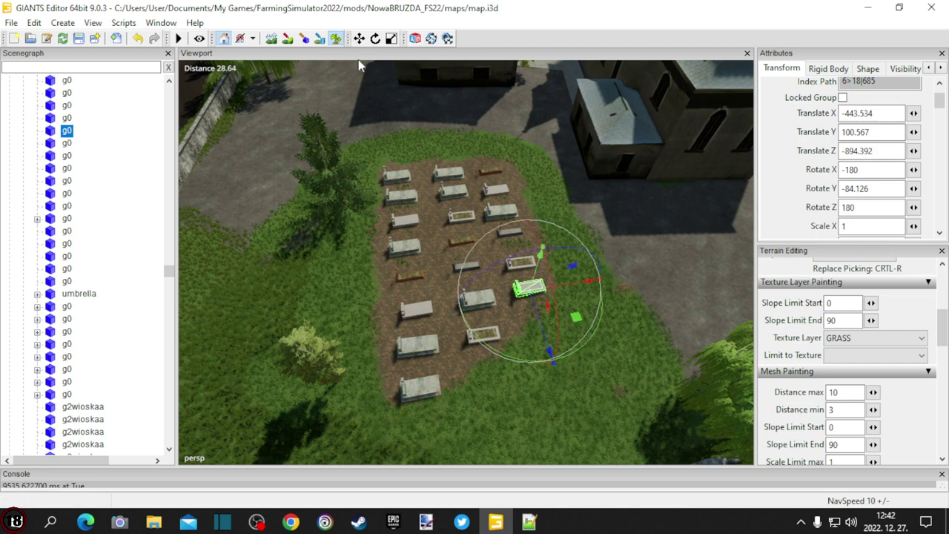
Add small tufts of grass foliage on the dirt between the gravestones.
mouse_move(462, 171)
left_mouse_down("alt")
mouse_move(550, 141)
mouse_move(532, 49)
mouse_move(397, 64)
mouse_move(207, 111)
left_mouse_up("alt")
left_click_drag(426, 161, 455, 222, "alt")
scroll(517, 155, "up", 5)
middle_click_drag(455, 222, 432, 198, "alt")
left_click_drag(432, 198, 424, 177, "alt")
mouse_move(424, 177)
right_mouse_down()
mouse_move(451, 175)
mouse_move(430, 175)
mouse_move(439, 174)
right_mouse_up()
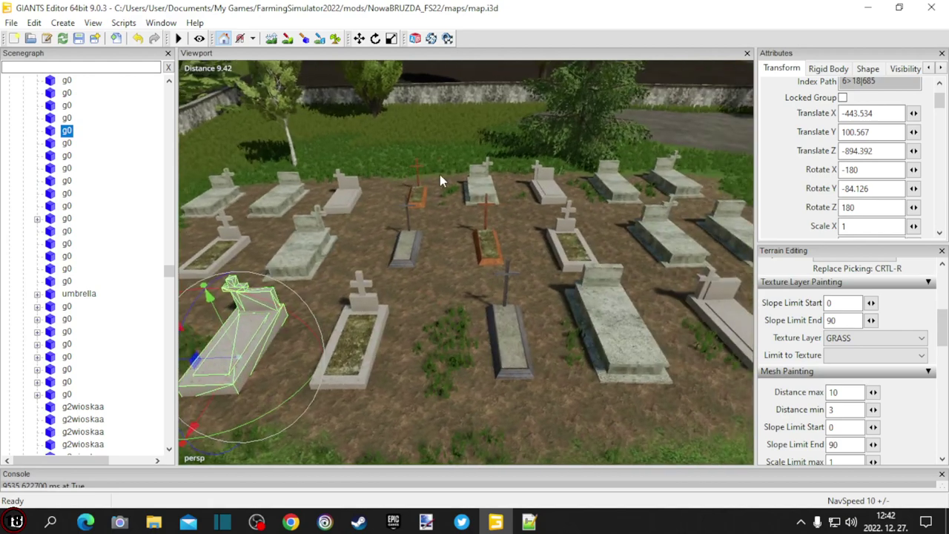
left_click(340, 37)
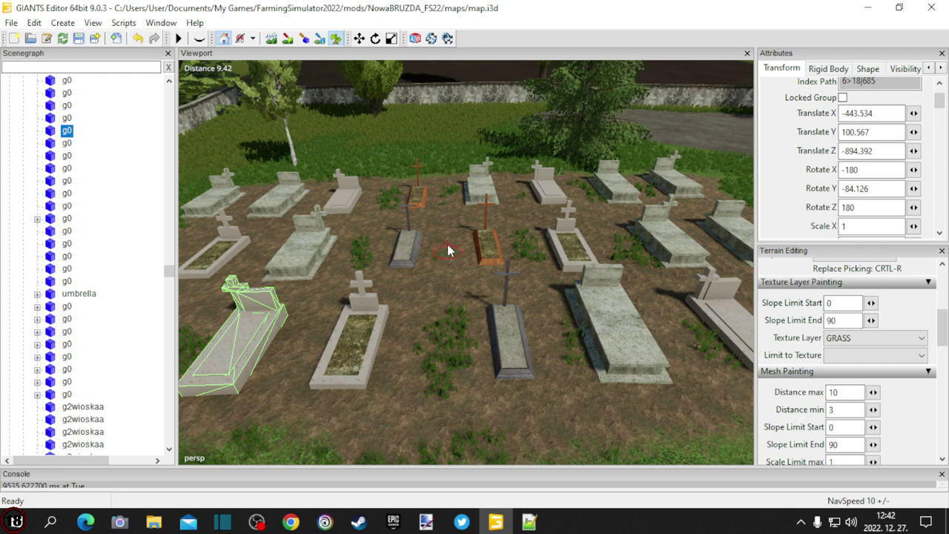
left_click(339, 40)
Paint grass foliage along the outer edge of the green border where it meets the paved yard.
mouse_move(416, 168)
right_mouse_down()
mouse_move(424, 183)
mouse_move(388, 155)
right_mouse_up()
key("d")
key("s")
right_click_drag(495, 231, 604, 290)
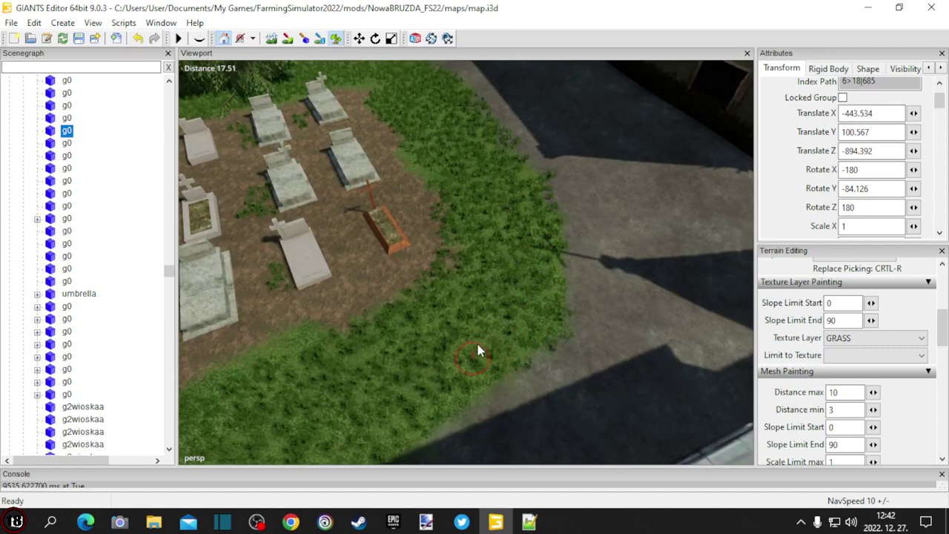
scroll(478, 127, "up", 2)
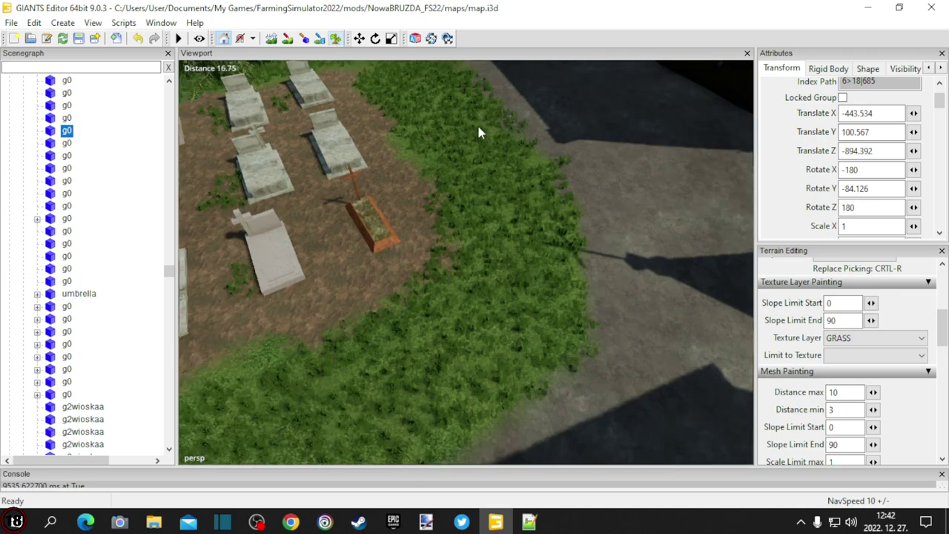
Paint grass foliage over the green ground under the trees in the wall corner by the gate.
left_click_drag(479, 127, 291, 107, "alt")
right_click_drag(290, 111, 455, 216)
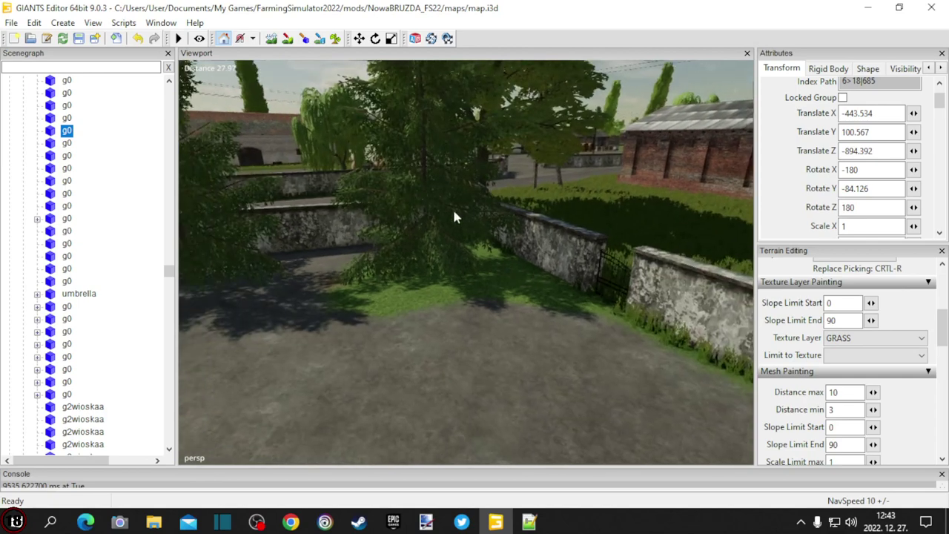
left_click(337, 39)
mouse_move(482, 304)
left_mouse_down()
mouse_move(443, 250)
mouse_move(434, 269)
mouse_move(386, 294)
mouse_move(518, 309)
mouse_move(512, 265)
mouse_move(439, 249)
mouse_move(605, 295)
left_mouse_up()
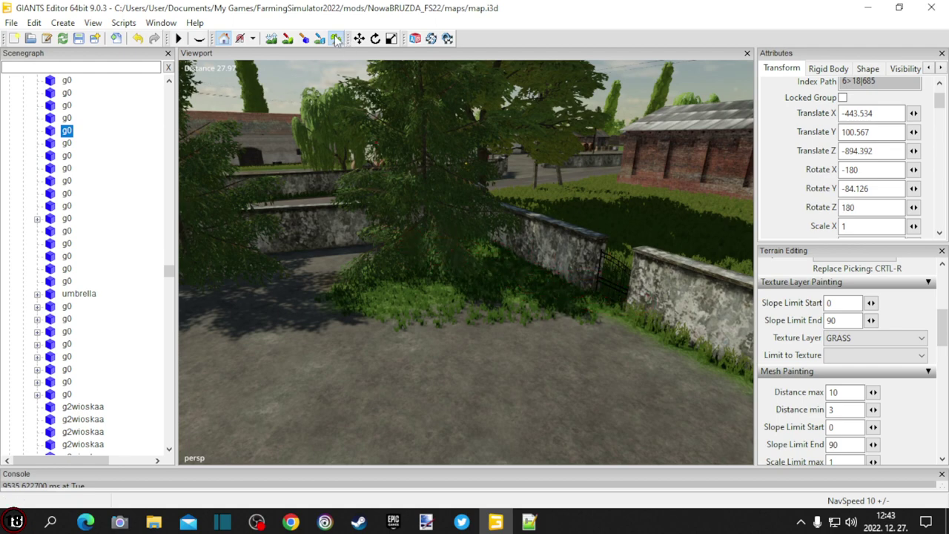
Paint the GRASS texture and grass foliage on the paved ground beneath the neighbouring spruce at the wall.
left_click_drag(488, 152, 315, 126, "alt")
mouse_move(316, 126)
right_mouse_down("alt")
mouse_move(437, 182)
mouse_move(584, 224)
mouse_move(558, 154)
mouse_move(547, 194)
mouse_move(557, 232)
right_mouse_up("alt")
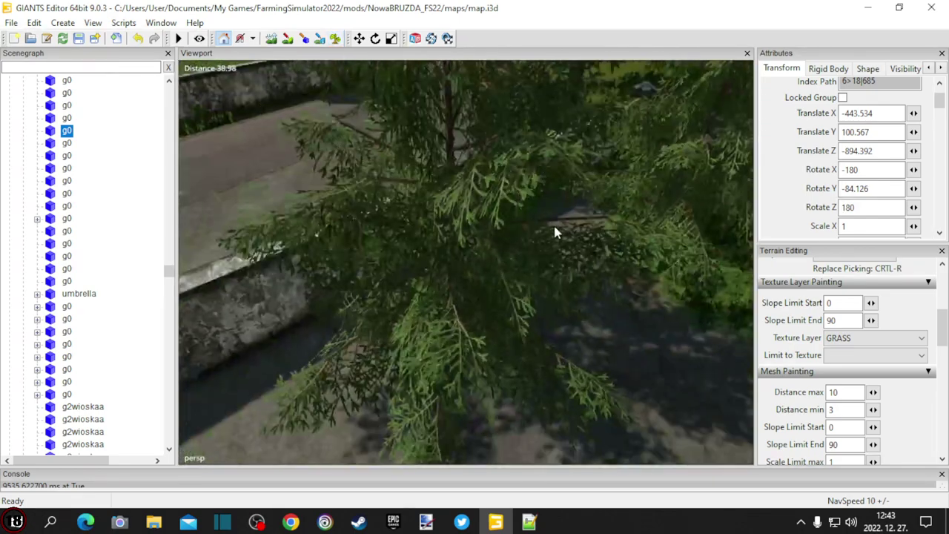
left_click(287, 38)
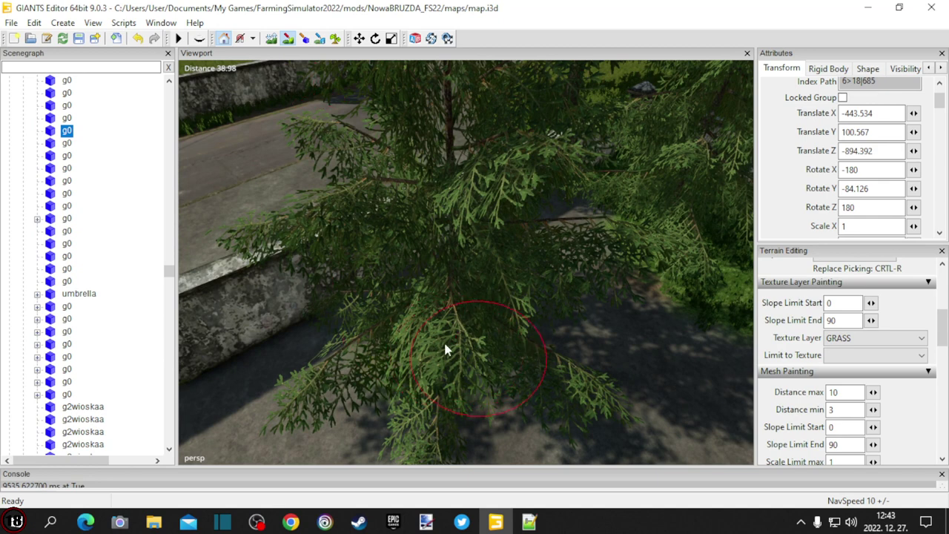
left_click(336, 38)
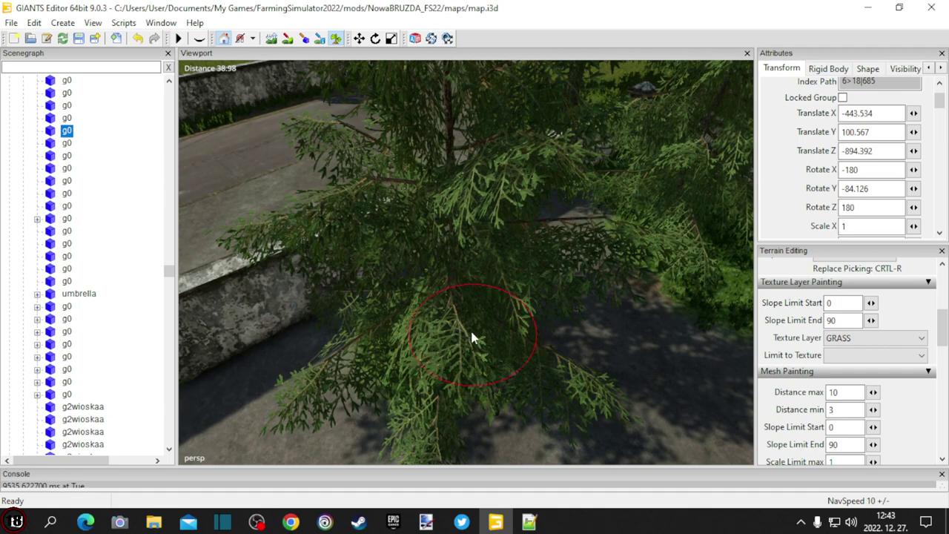
left_click(337, 40)
Raise the sunken spruce beside the wall to about Translate Y 99.8.
mouse_move(519, 245)
left_mouse_down("alt")
mouse_move(632, 355)
mouse_move(356, 250)
mouse_move(374, 234)
mouse_move(437, 278)
mouse_move(496, 263)
mouse_move(518, 282)
mouse_move(595, 279)
left_mouse_up("alt")
scroll(374, 234, "up", 6)
scroll(518, 282, "down", 4)
right_click_drag(596, 285, 467, 252)
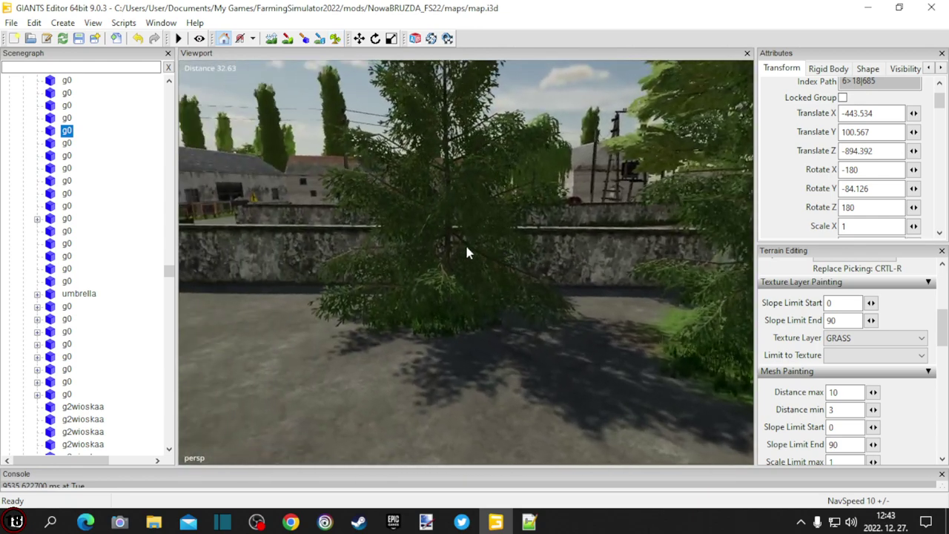
left_click(450, 240)
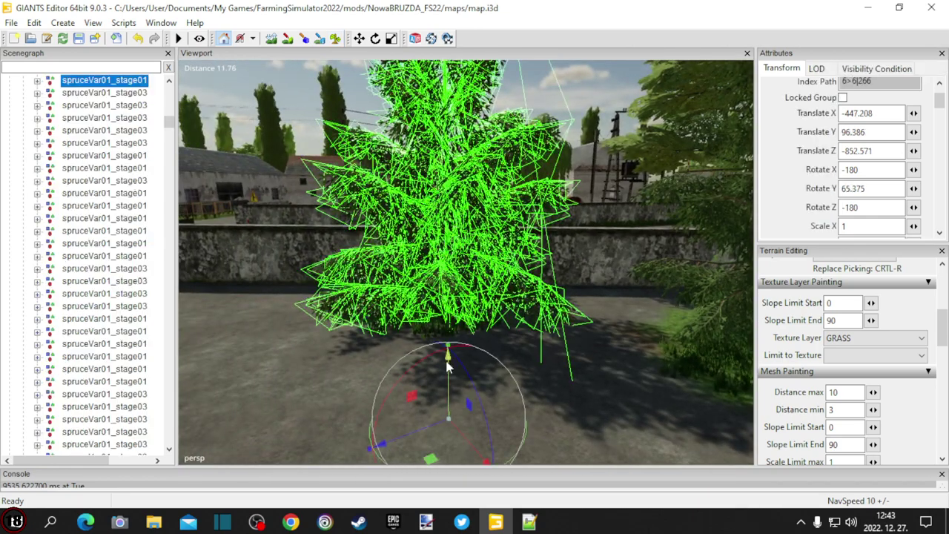
left_click_drag(447, 364, 408, 187)
Raise the spruce in the wall corner near the gate to about Translate Y 100.5.
left_click_drag(314, 239, 472, 271, "alt")
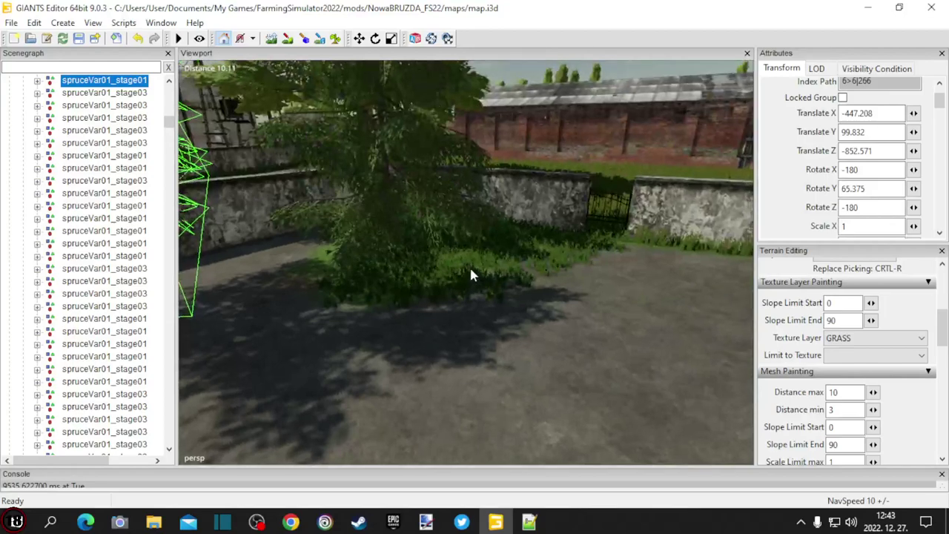
left_click(385, 174)
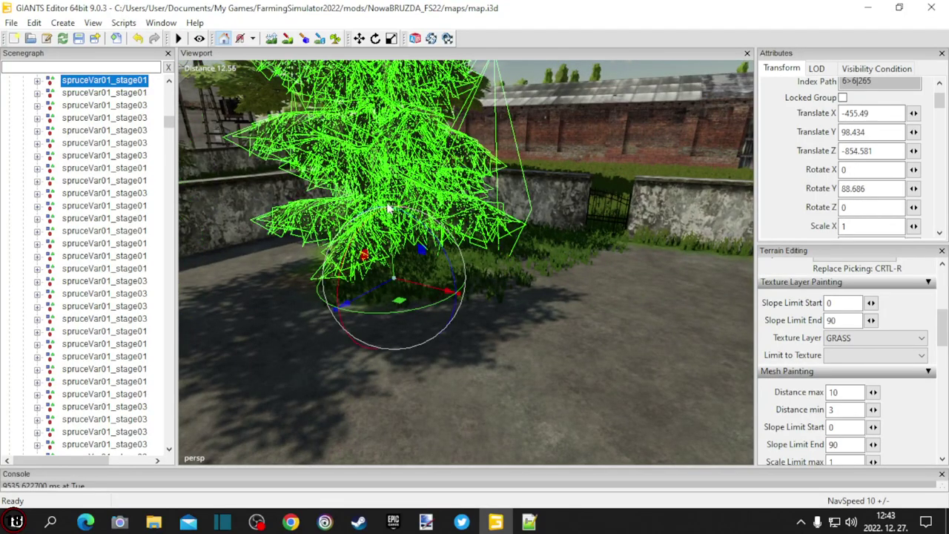
left_click_drag(392, 237, 391, 178)
Raise the spruce between the churchyard wall and the paved sidewalk to about Translate Y 100.1.
right_click_drag(607, 287, 580, 310)
left_click_drag(543, 296, 359, 360, "alt")
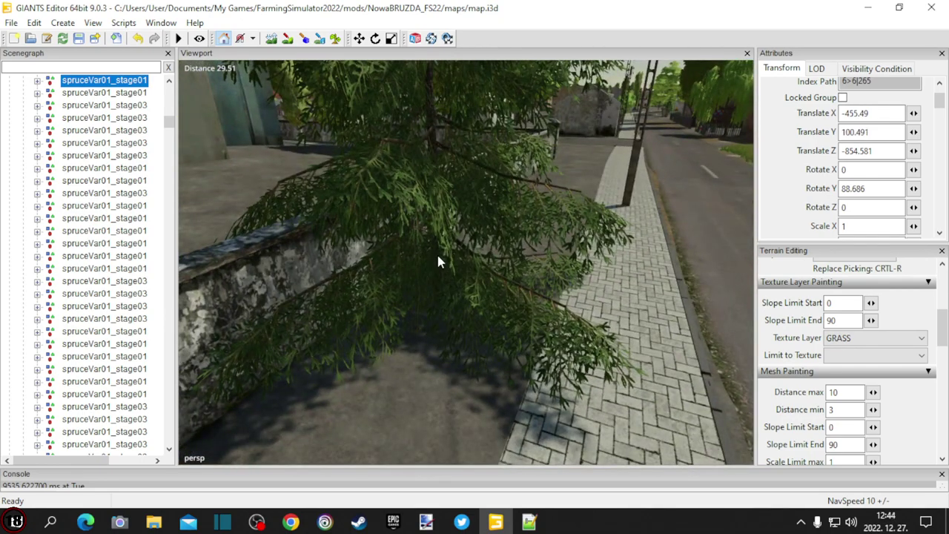
left_click(438, 261)
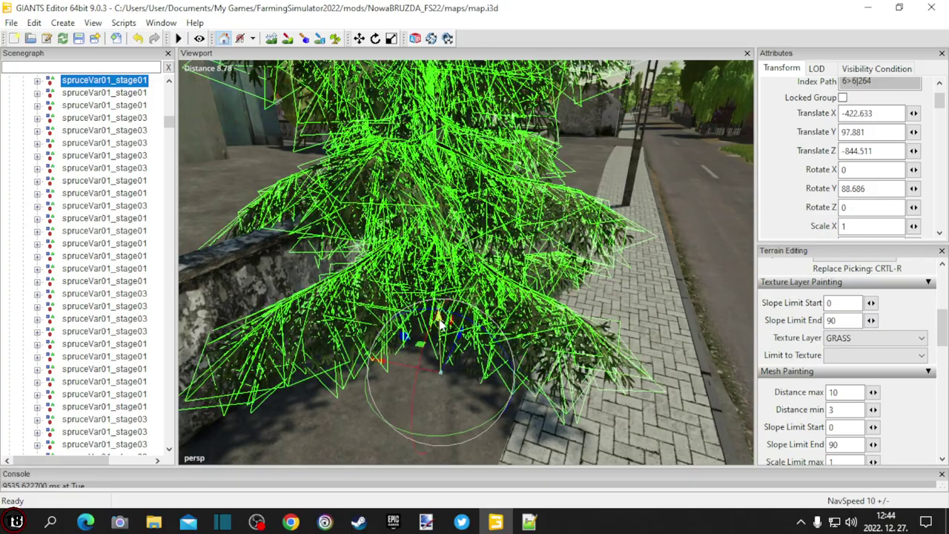
left_click_drag(440, 324, 471, 254)
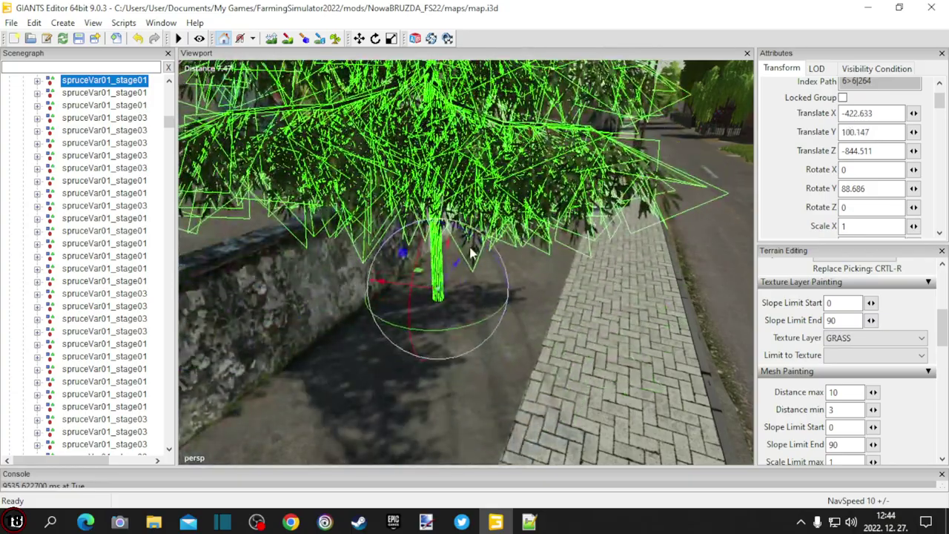
Paint a patch of GRASS texture and grass foliage around the trunk of the spruce beside the sidewalk.
left_click(288, 38)
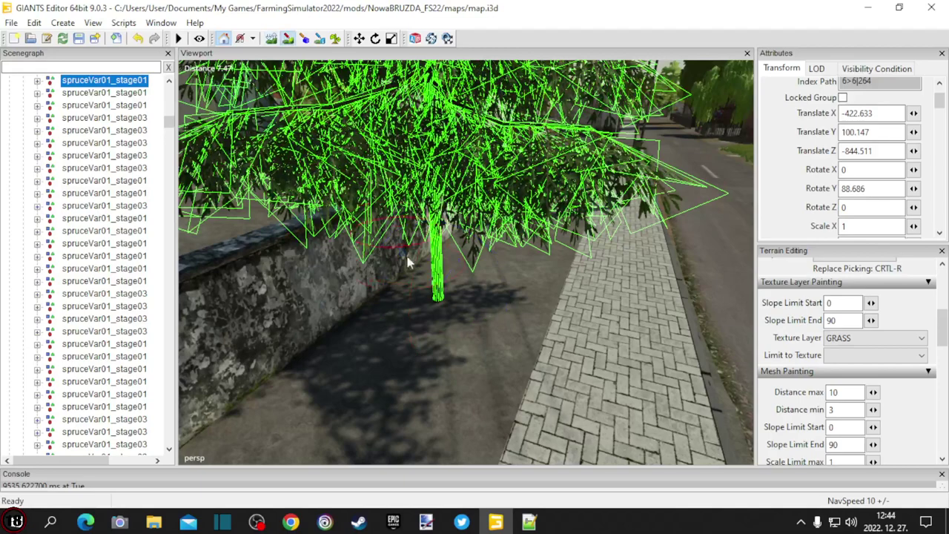
mouse_move(425, 295)
left_mouse_down()
mouse_move(430, 314)
mouse_move(401, 323)
mouse_move(432, 314)
mouse_move(427, 301)
mouse_move(436, 308)
left_mouse_up()
left_click(335, 38)
key("4")
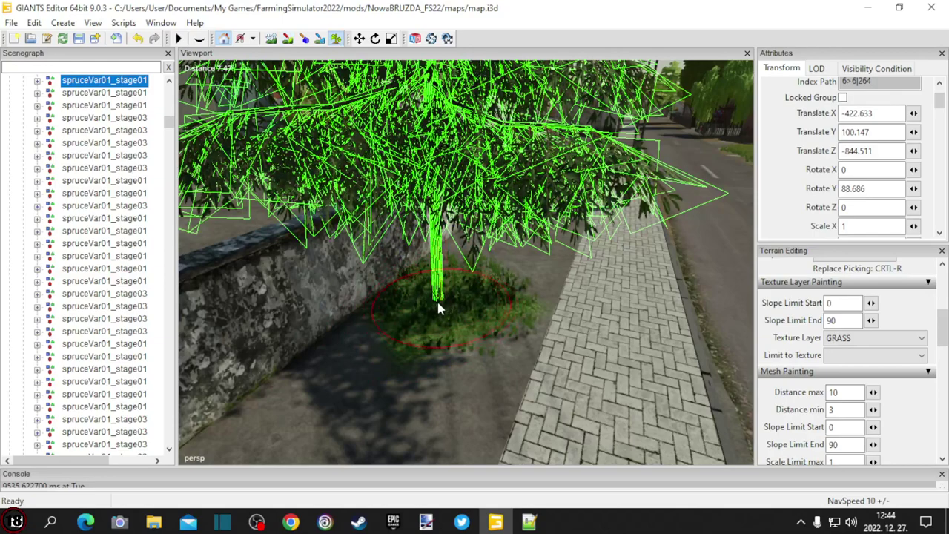
left_click(335, 38)
Paint a patch of GRASS texture and grass foliage over the sunken willow in the churchyard's wall corner.
left_click_drag(341, 118, 316, 110, "alt")
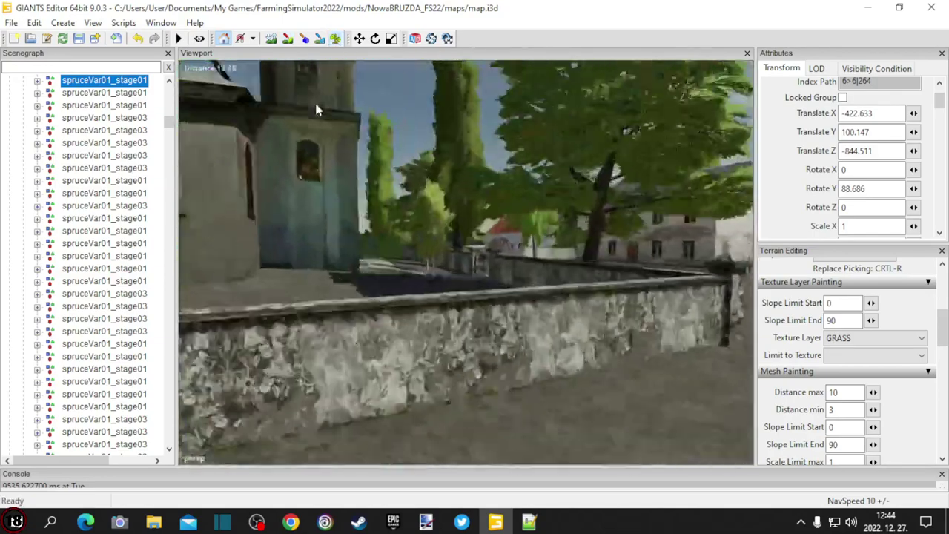
right_click_drag(316, 109, 529, 297)
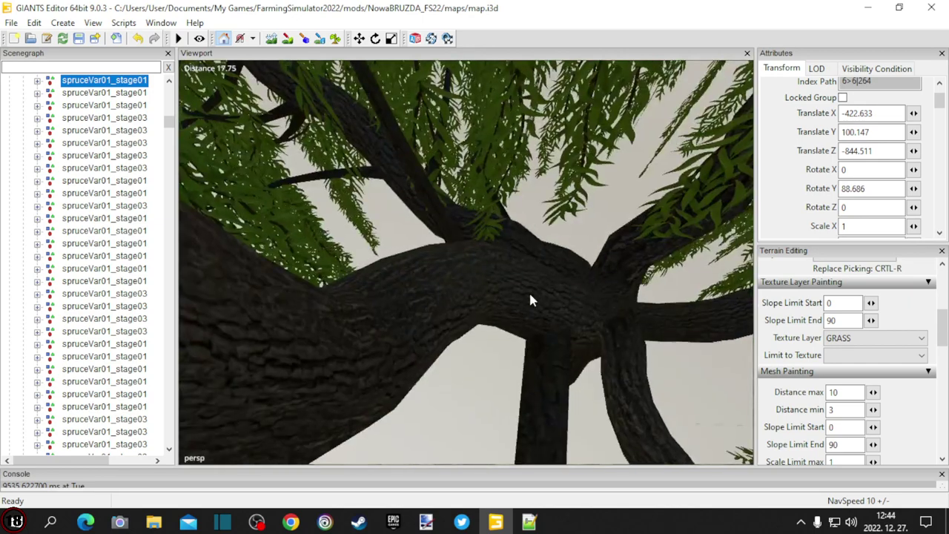
left_click(529, 294)
scroll(528, 295, "down", 5)
right_click(527, 296)
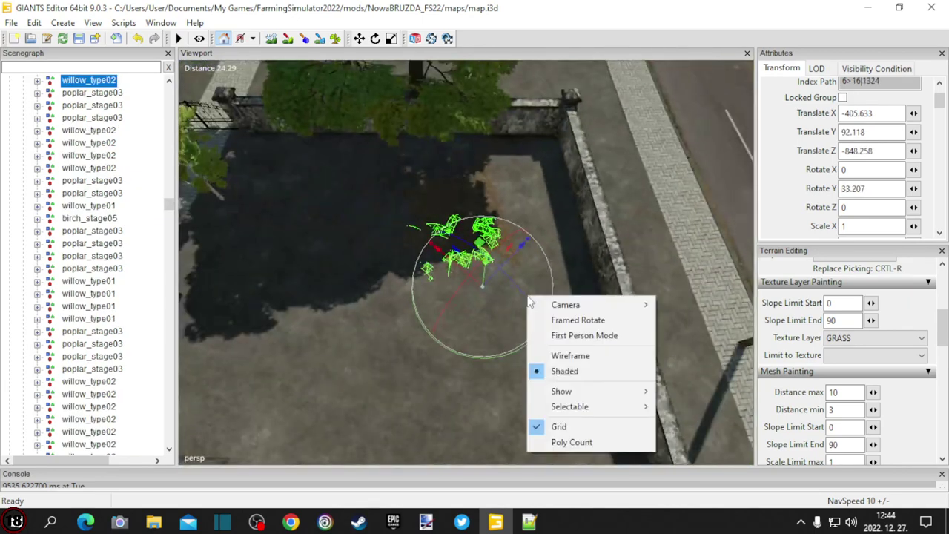
left_click(520, 294)
scroll(498, 297, "down", 5)
left_click_drag(491, 299, 533, 326, "alt")
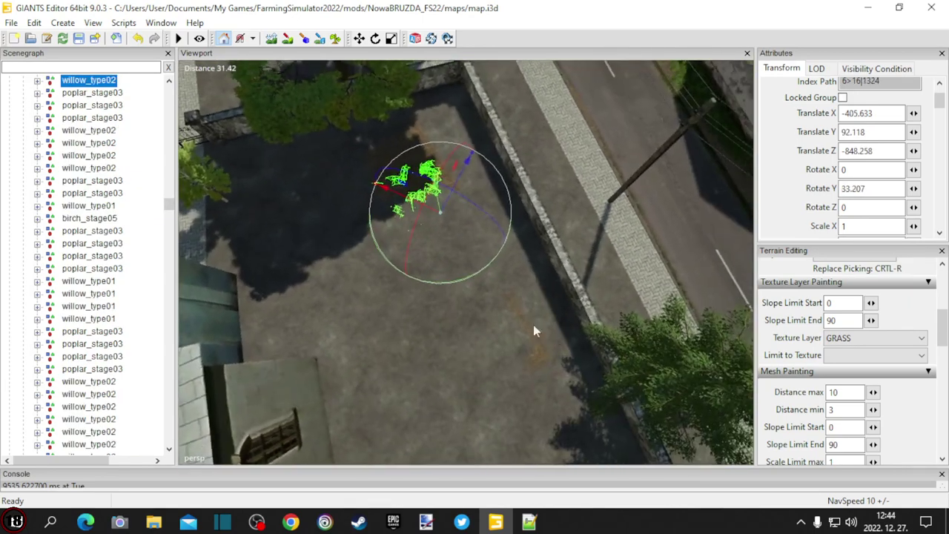
left_click(289, 40)
mouse_move(410, 231)
left_mouse_down()
mouse_move(421, 202)
mouse_move(446, 202)
mouse_move(411, 160)
mouse_move(444, 201)
left_mouse_up()
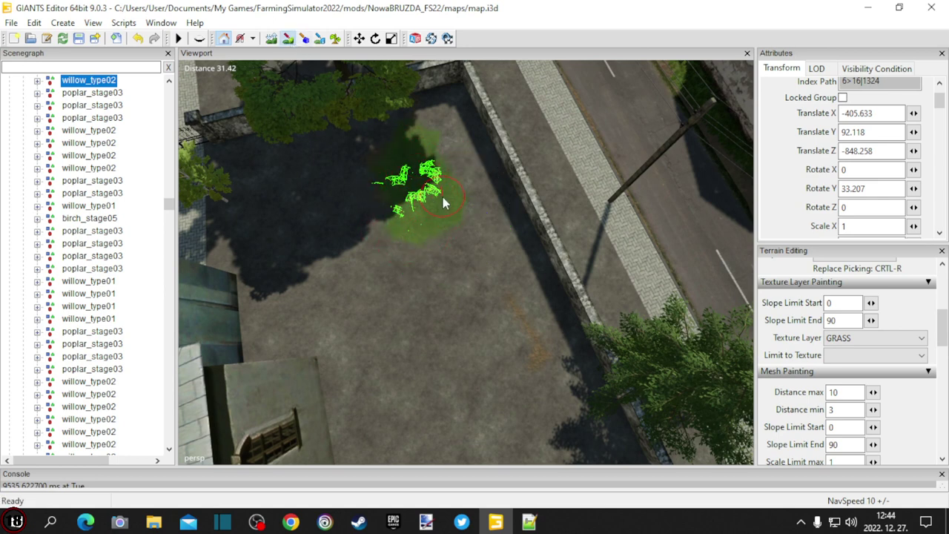
left_click(336, 38)
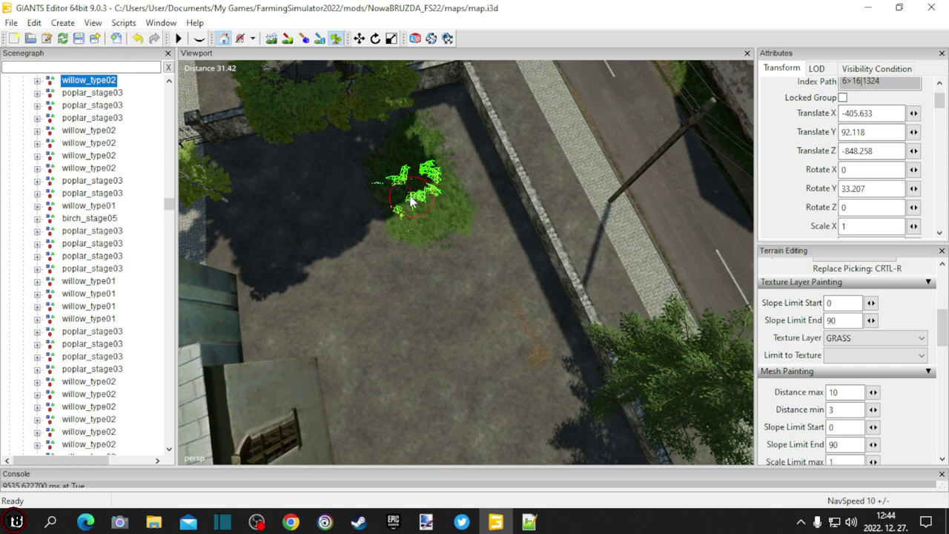
left_click(334, 40)
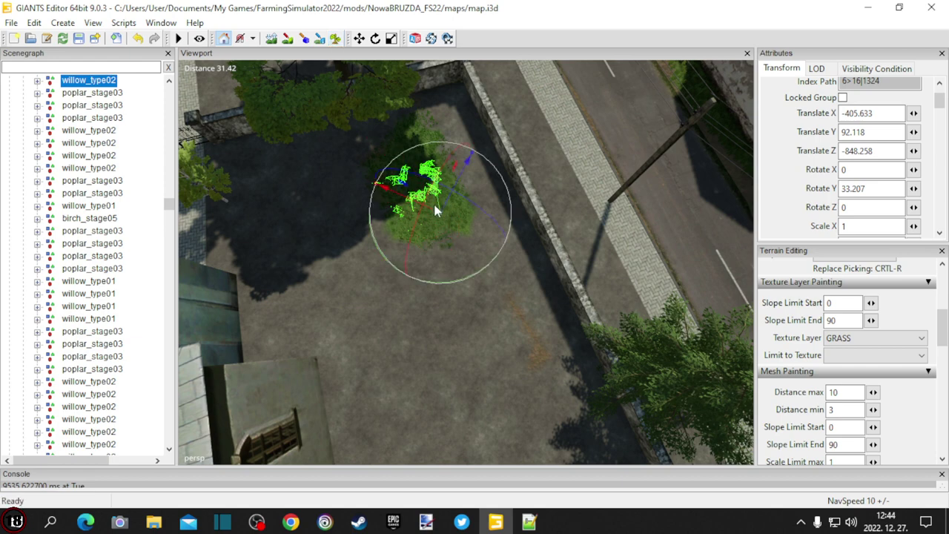
Raise the sunken willow onto the grass patch at about Translate X -406.1, Y 100.0, Z -850.6.
key("ctrl+b")
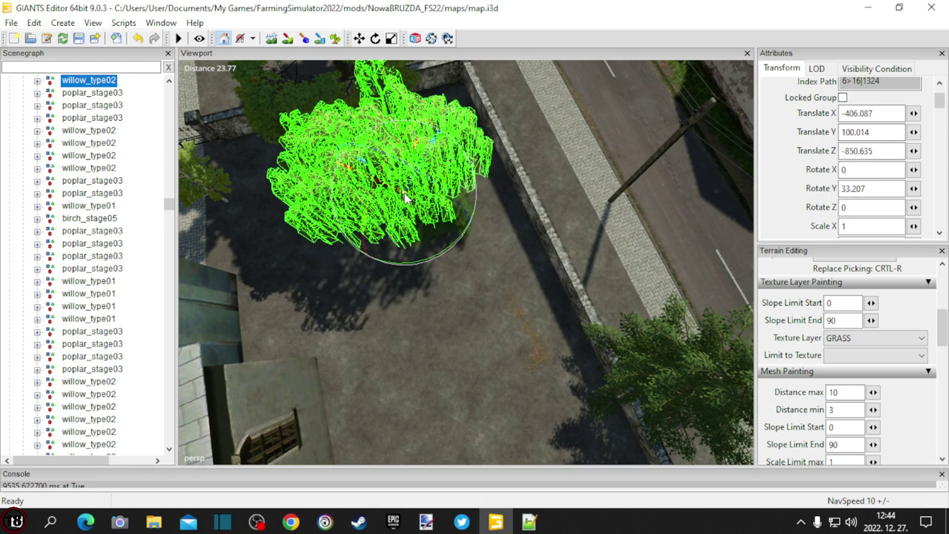
left_click_drag(453, 294, 563, 80, "alt")
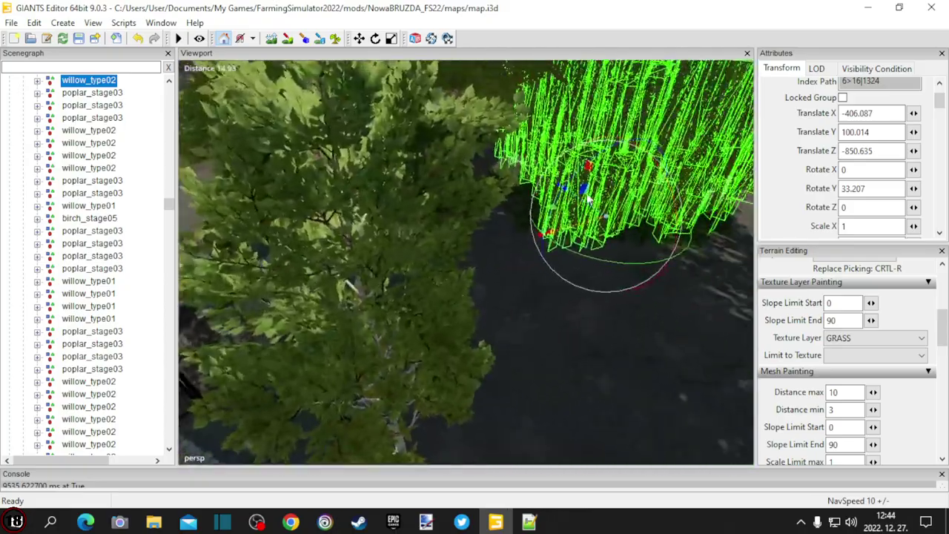
Paint GRASS texture around the trunks of the two small trees flanking the paved path inside the gate.
mouse_move(414, 309)
right_mouse_down()
mouse_move(379, 315)
mouse_move(472, 334)
mouse_move(658, 334)
mouse_move(490, 334)
mouse_move(549, 331)
right_mouse_up()
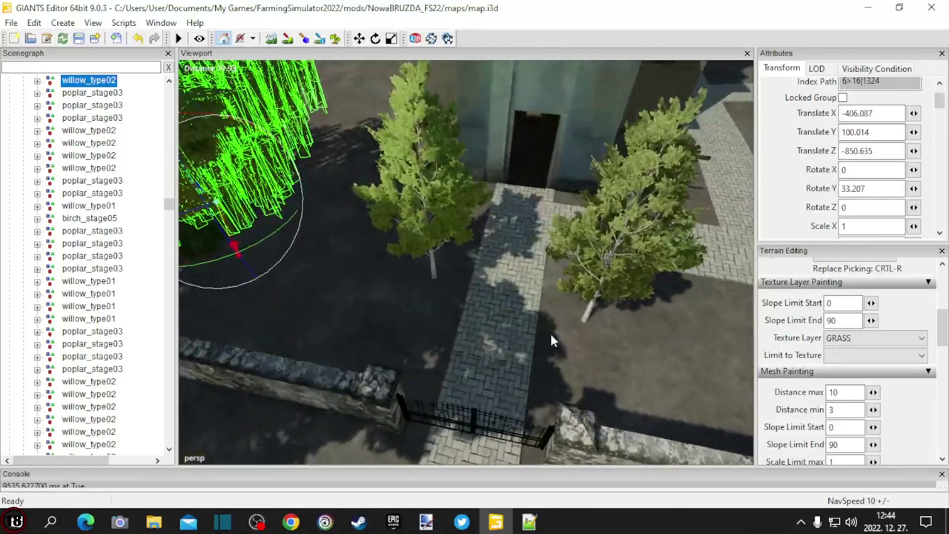
left_click(287, 39)
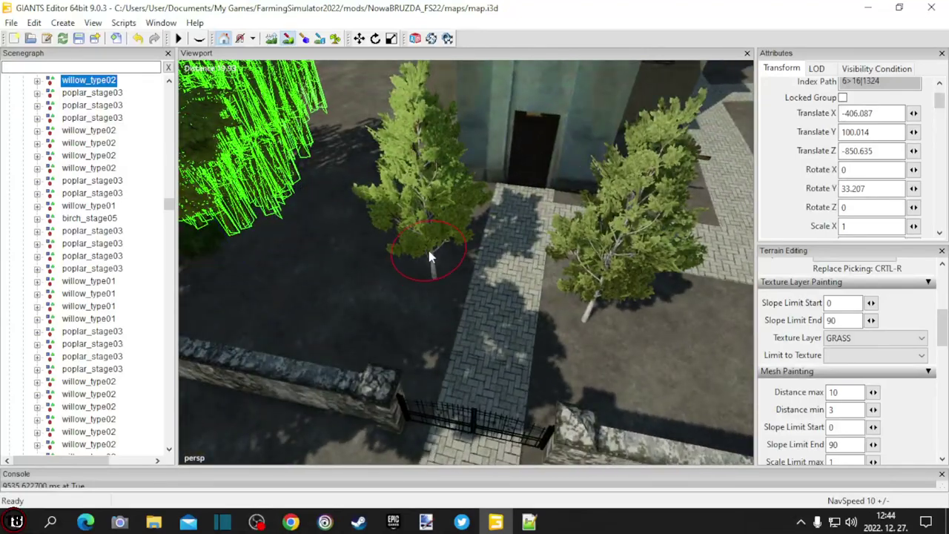
left_click(428, 275)
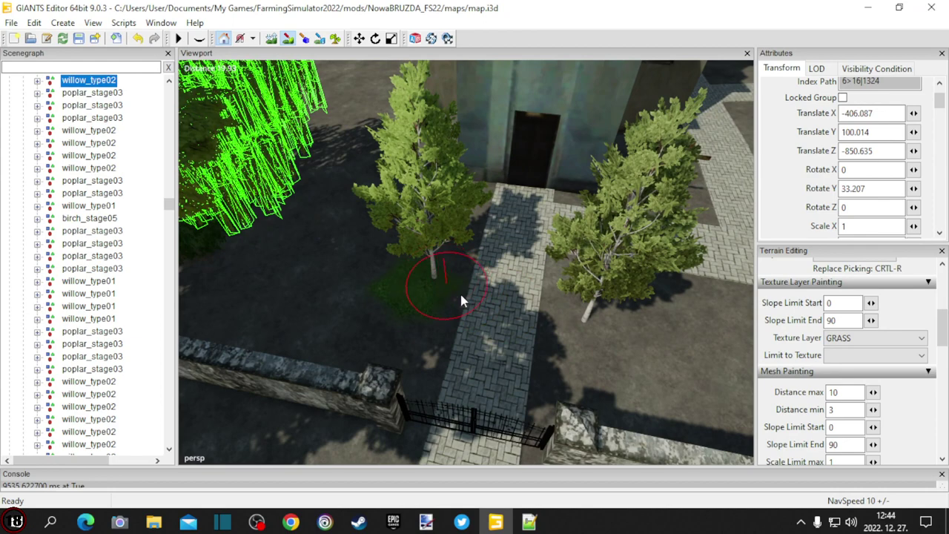
left_click(592, 316)
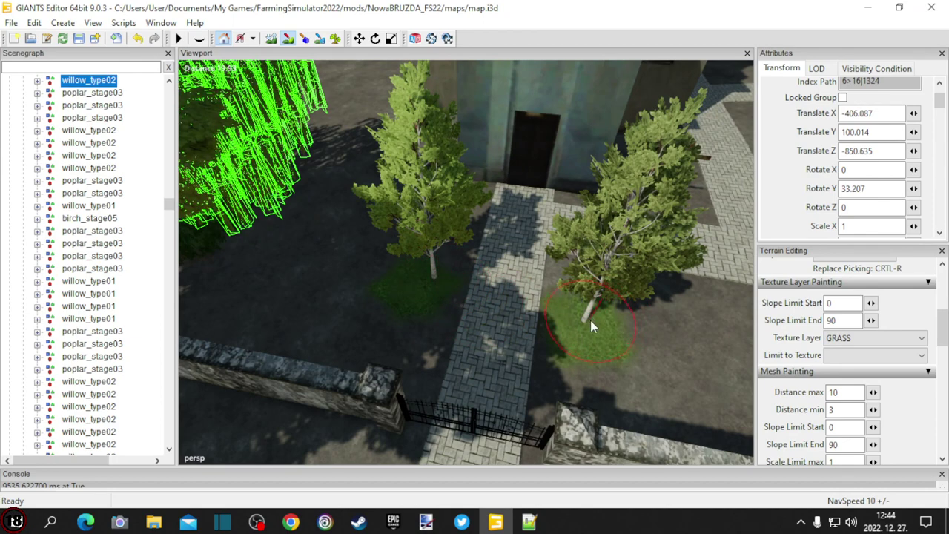
left_click(435, 273)
Add grass foliage to the painted patches around both small trees beside the paved path.
left_click(335, 38)
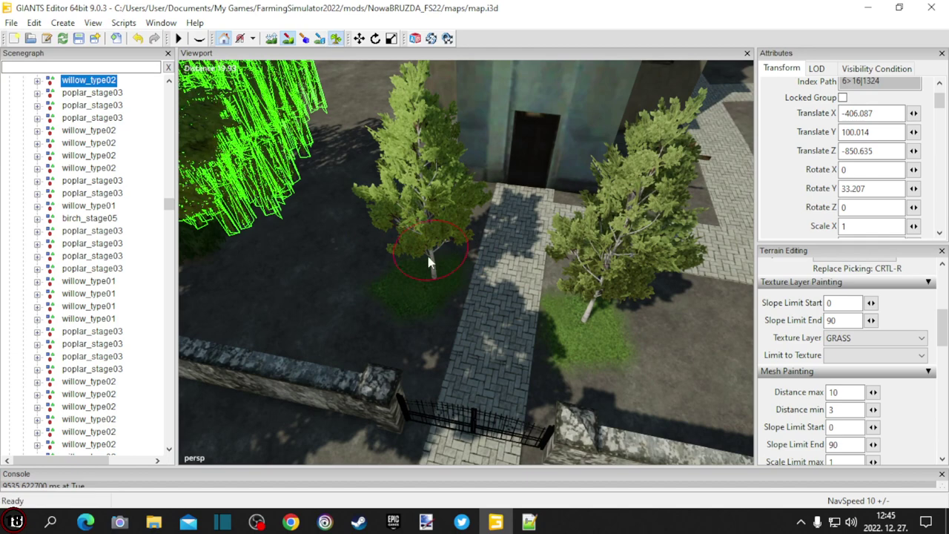
left_click(419, 275)
left_click(421, 280)
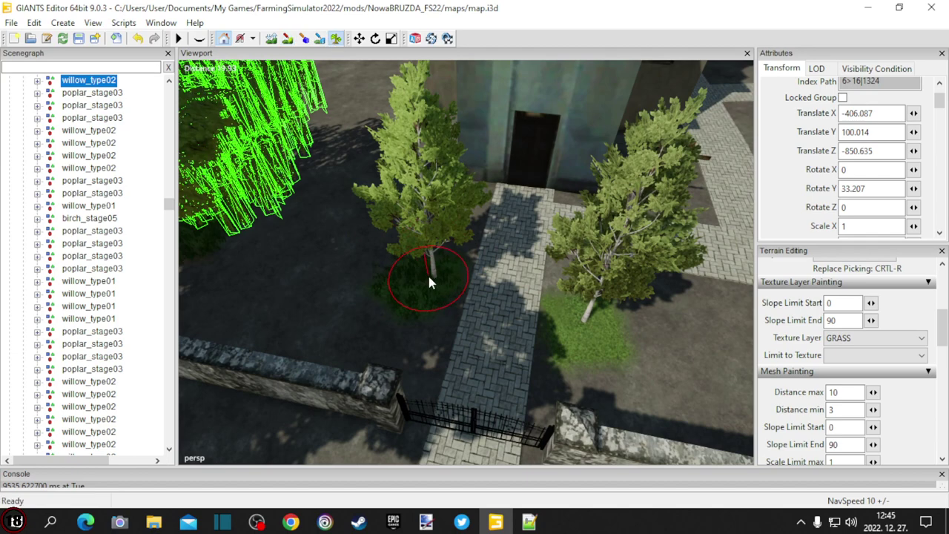
left_click(597, 329)
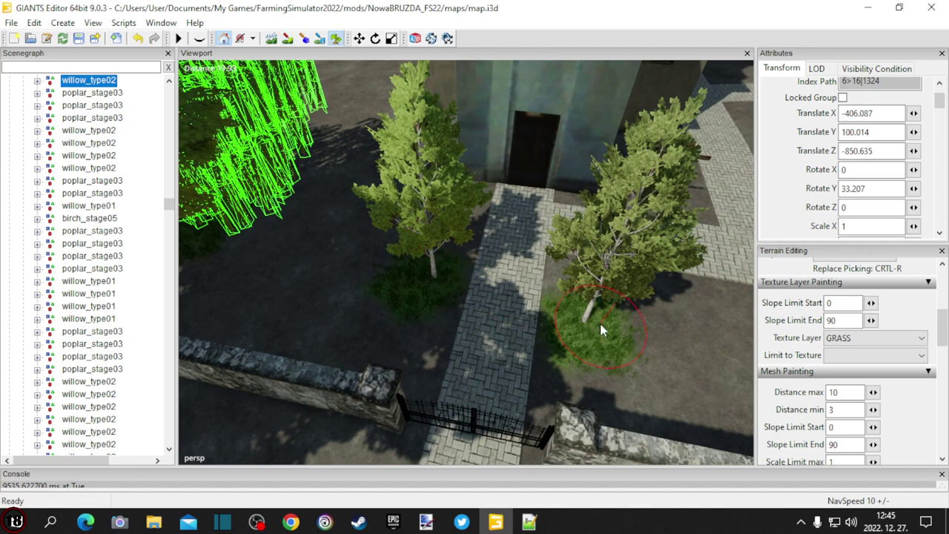
left_click(338, 41)
Move the oak outside the churchyard wall away from the wall to about Translate X -396.3, Z -850.2.
mouse_move(476, 249)
left_mouse_down("alt")
mouse_move(612, 219)
mouse_move(358, 210)
mouse_move(333, 165)
mouse_move(568, 220)
mouse_move(439, 333)
mouse_move(445, 272)
left_mouse_up("alt")
scroll(597, 215, "down", 3)
scroll(333, 165, "up", 3)
scroll(548, 224, "up", 3)
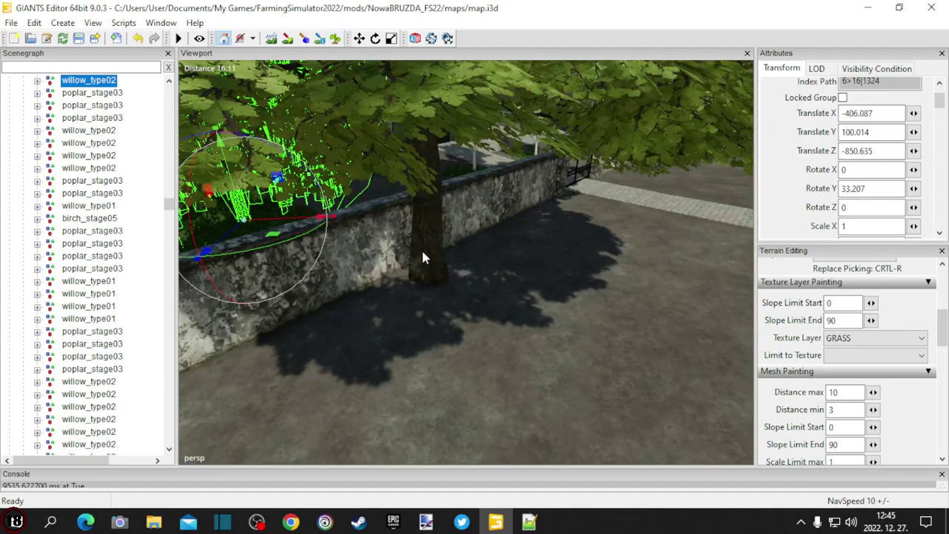
left_click(422, 249)
left_click(443, 306)
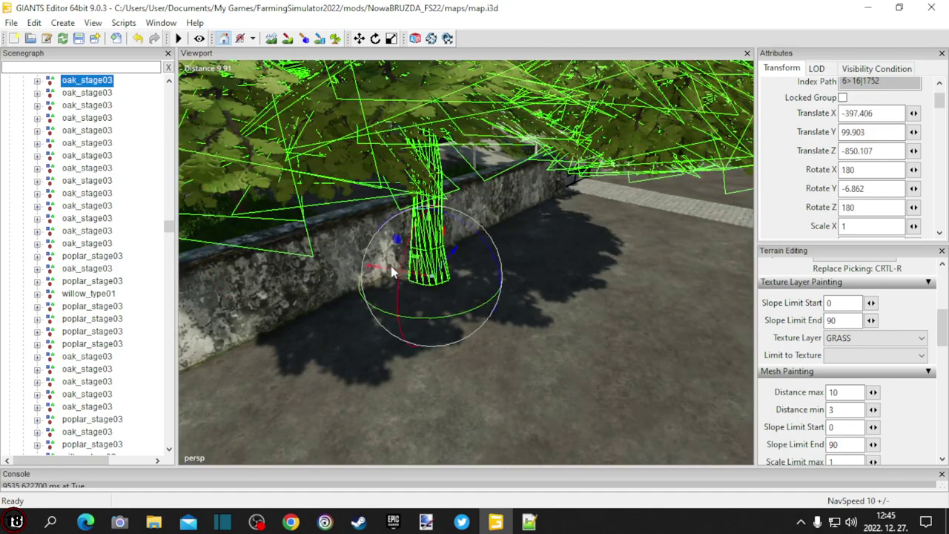
left_click_drag(392, 268, 431, 276)
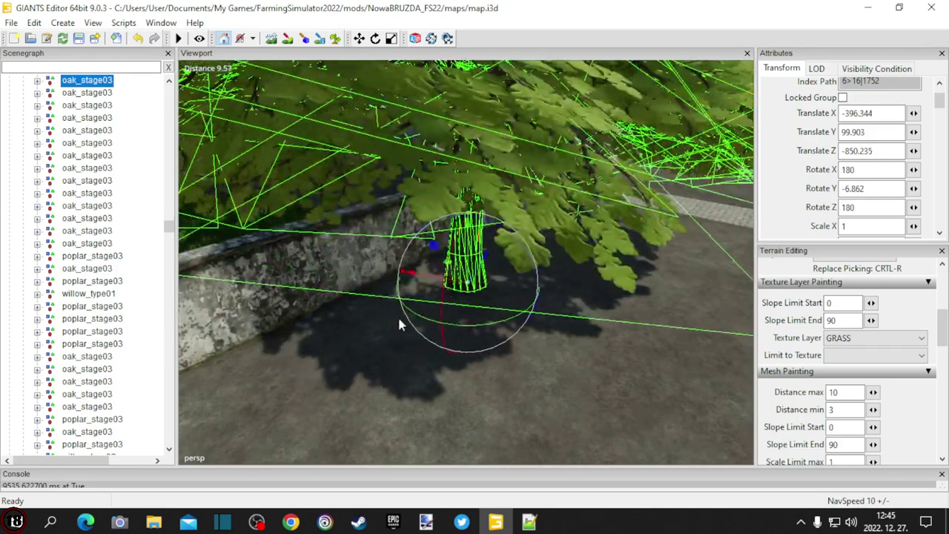
Paint a patch of GRASS texture and grass foliage around the trunk of the oak outside the wall.
left_click_drag(398, 316, 463, 315, "alt")
right_click_drag(462, 320, 293, 279)
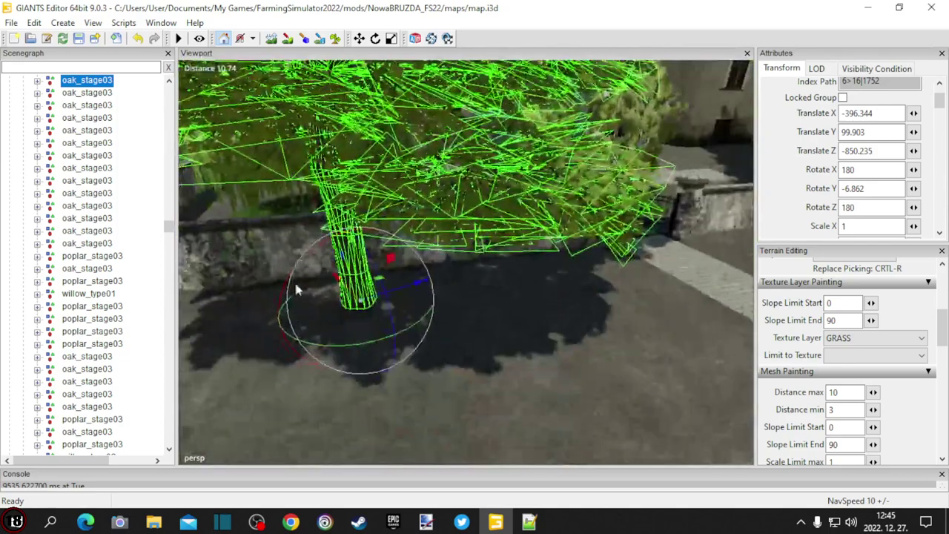
left_click(288, 37)
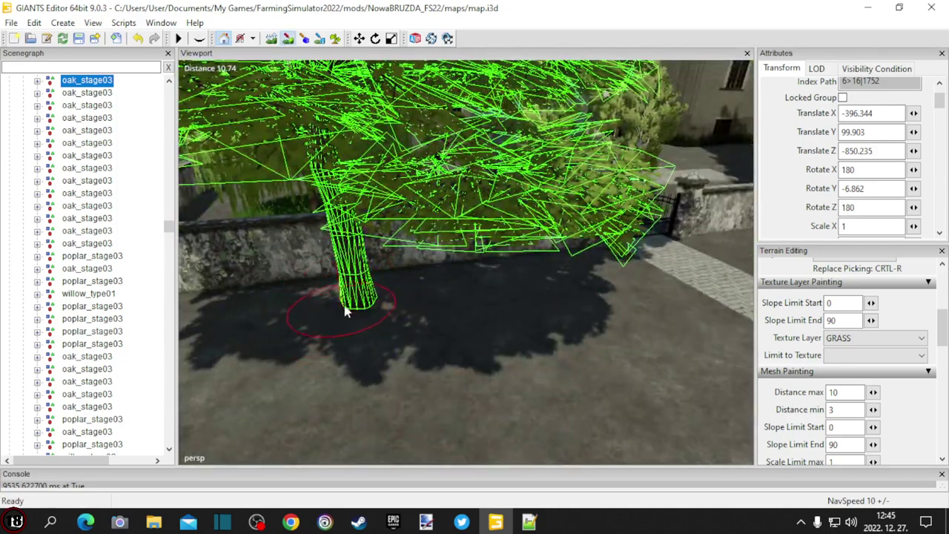
mouse_move(364, 306)
left_mouse_down()
mouse_move(339, 299)
mouse_move(381, 339)
mouse_move(368, 281)
mouse_move(376, 293)
left_mouse_up()
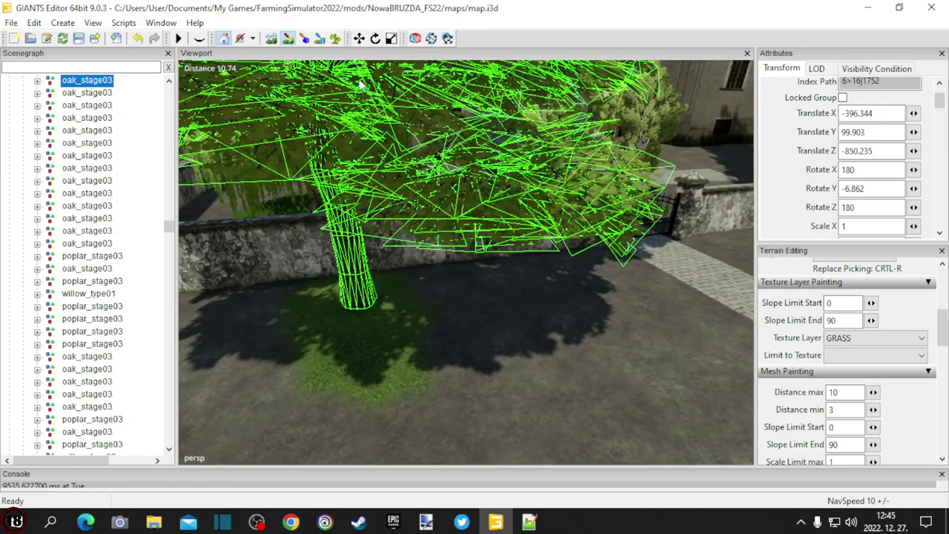
left_click(337, 38)
mouse_move(349, 297)
left_mouse_down()
mouse_move(331, 292)
mouse_move(393, 332)
mouse_move(335, 309)
mouse_move(362, 317)
left_mouse_up()
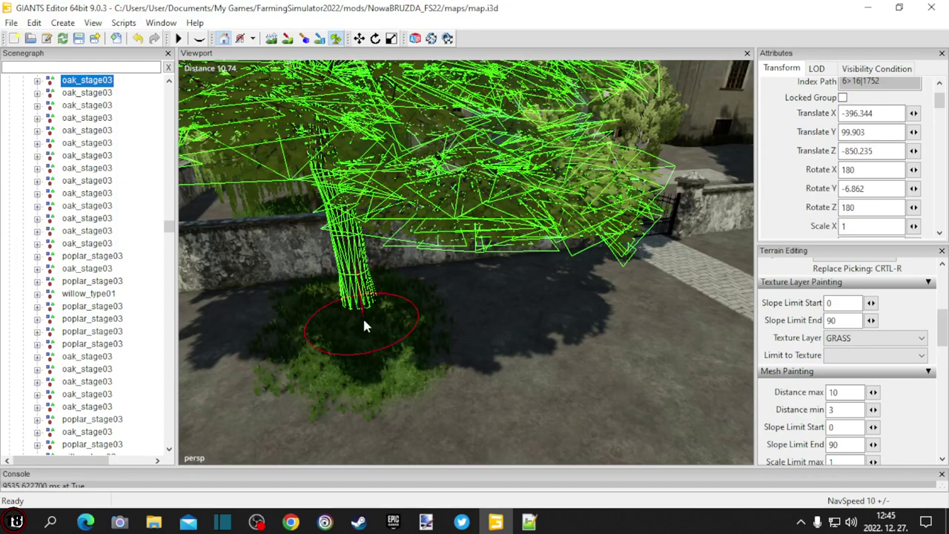
left_click(335, 40)
Move the poplar standing against the outer side of the wall away to about Translate X -390.4, Z -870.5.
mouse_move(370, 245)
middle_mouse_down("alt")
mouse_move(400, 222)
mouse_move(325, 201)
middle_mouse_up("alt")
mouse_move(326, 201)
left_mouse_down("alt")
mouse_move(321, 142)
mouse_move(371, 228)
mouse_move(513, 238)
left_mouse_up("alt")
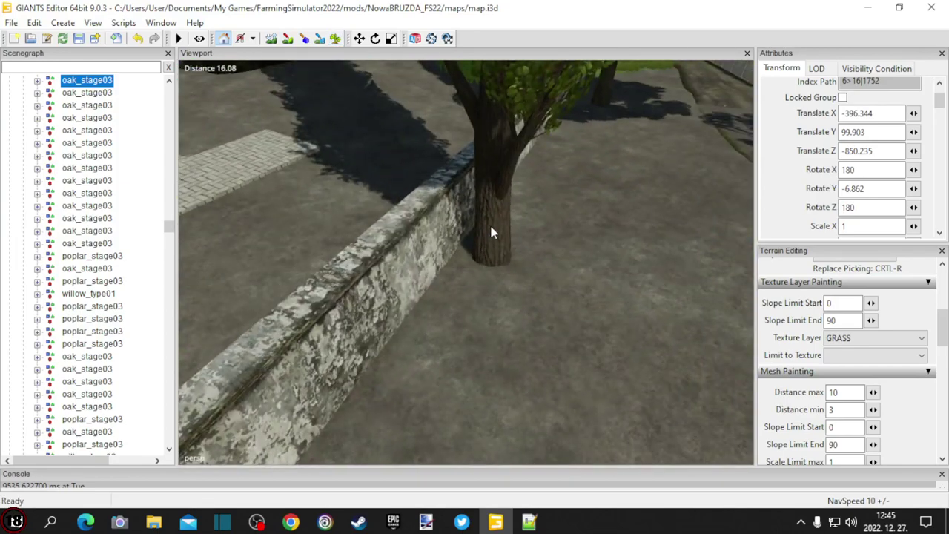
left_click(490, 225)
left_click_drag(443, 321, 478, 317, "alt")
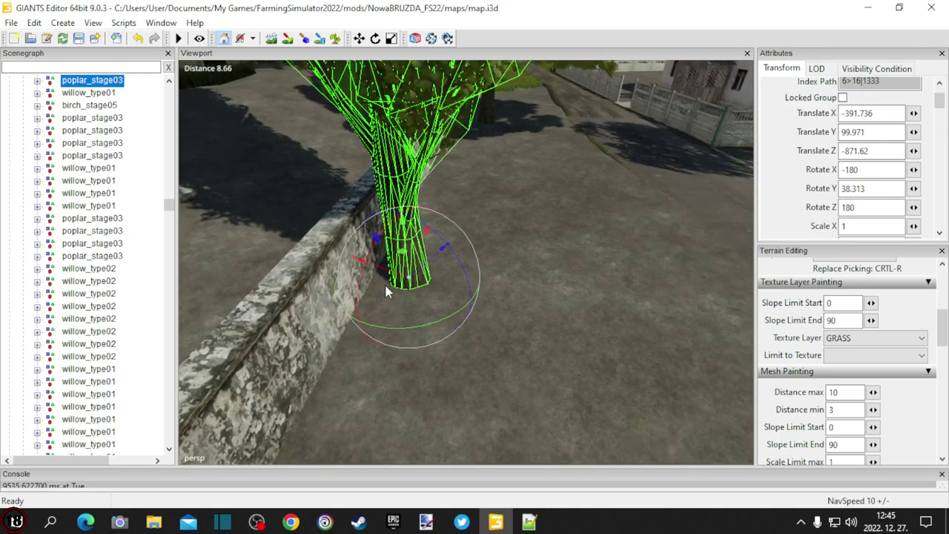
left_click_drag(380, 270, 493, 294)
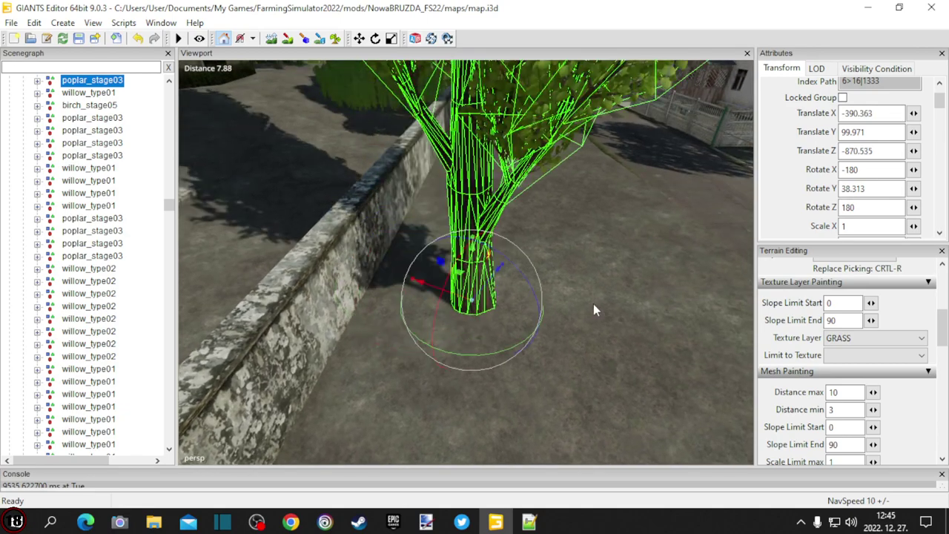
Paint a patch of GRASS texture and grass foliage around the trunk of the poplar outside the wall.
left_click_drag(593, 303, 464, 275, "alt")
right_click_drag(465, 280, 435, 304)
left_click(288, 38)
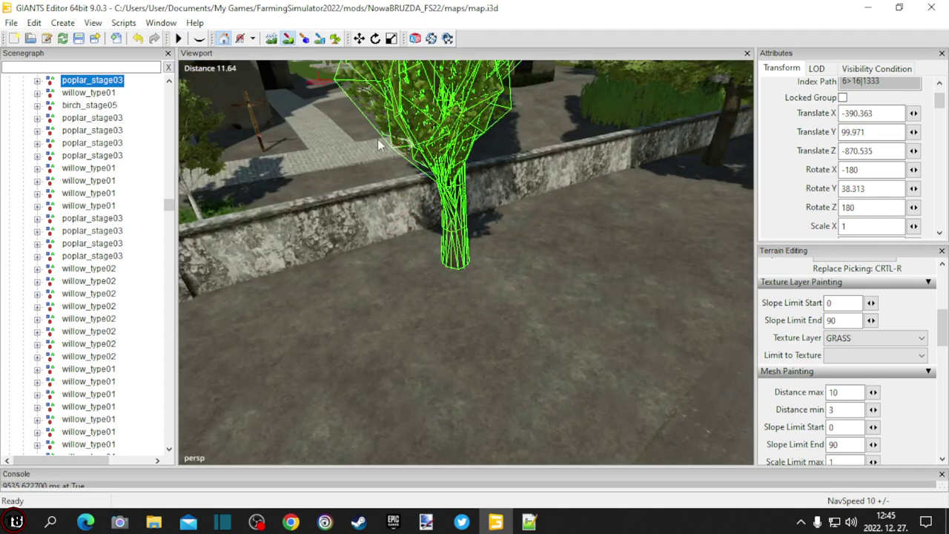
mouse_move(465, 265)
left_mouse_down()
mouse_move(460, 256)
mouse_move(473, 245)
mouse_move(441, 258)
mouse_move(471, 240)
mouse_move(425, 233)
mouse_move(464, 259)
left_mouse_up()
left_click(333, 39)
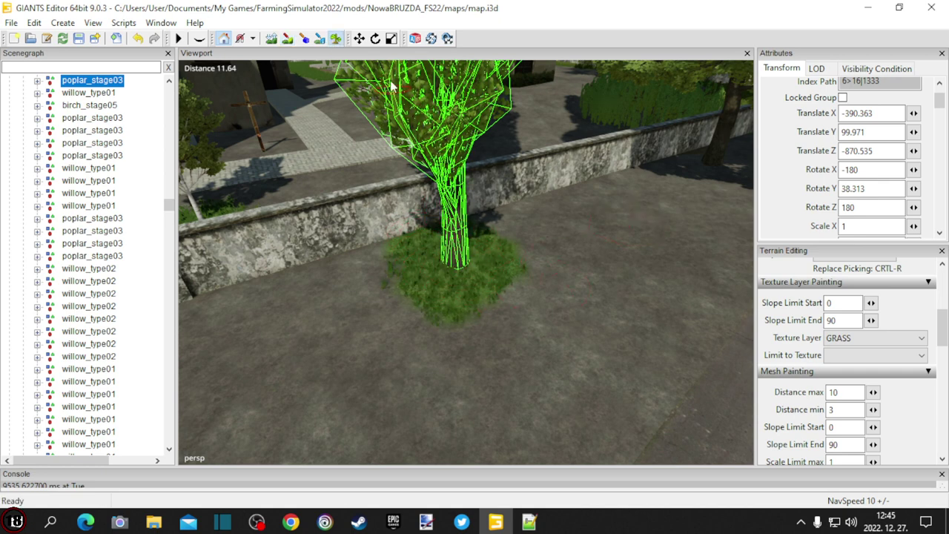
left_click(337, 39)
Paint GRASS texture and grass foliage beneath the sunken willow between the church and the churchyard wall.
mouse_move(445, 222)
left_mouse_down("alt")
mouse_move(453, 229)
mouse_move(280, 72)
mouse_move(573, 55)
mouse_move(579, 43)
left_mouse_up("alt")
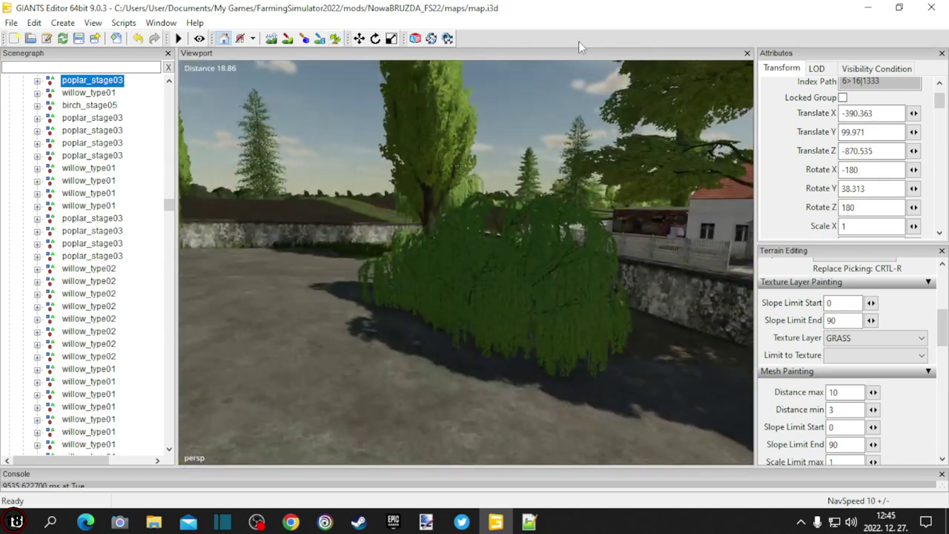
right_click_drag(490, 299, 521, 394)
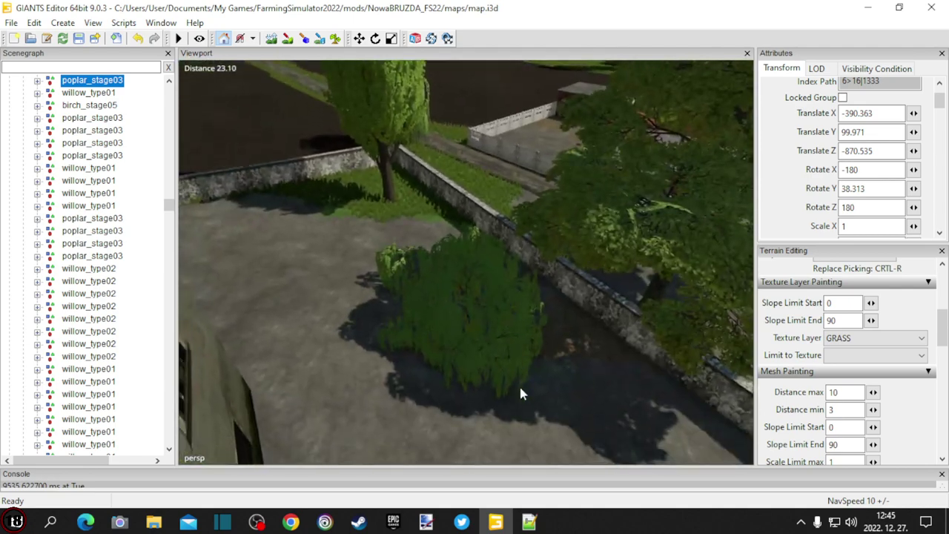
left_click(287, 39)
left_click(336, 39)
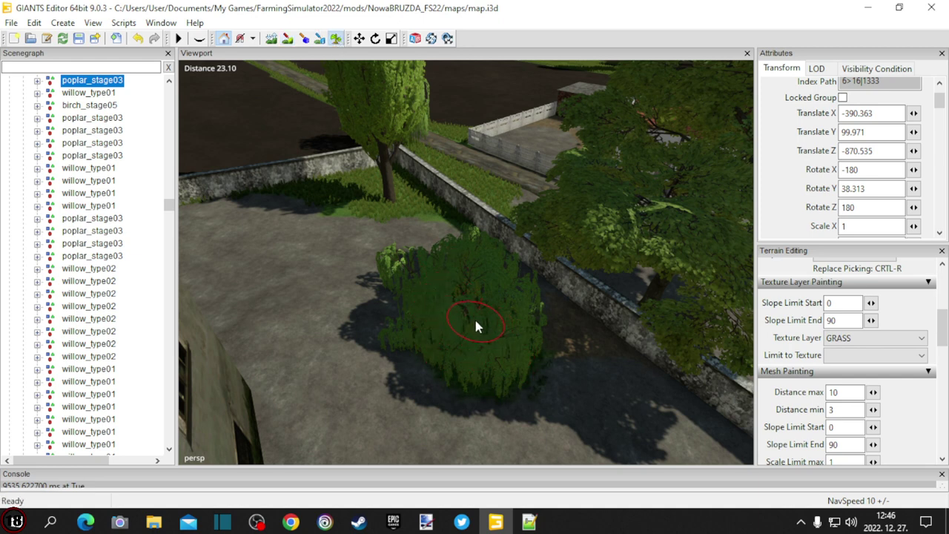
mouse_move(368, 112)
left_mouse_down("alt")
mouse_move(380, 217)
mouse_move(363, 44)
mouse_move(377, 113)
left_mouse_up("alt")
scroll(378, 227, "up", 3)
left_click(336, 39)
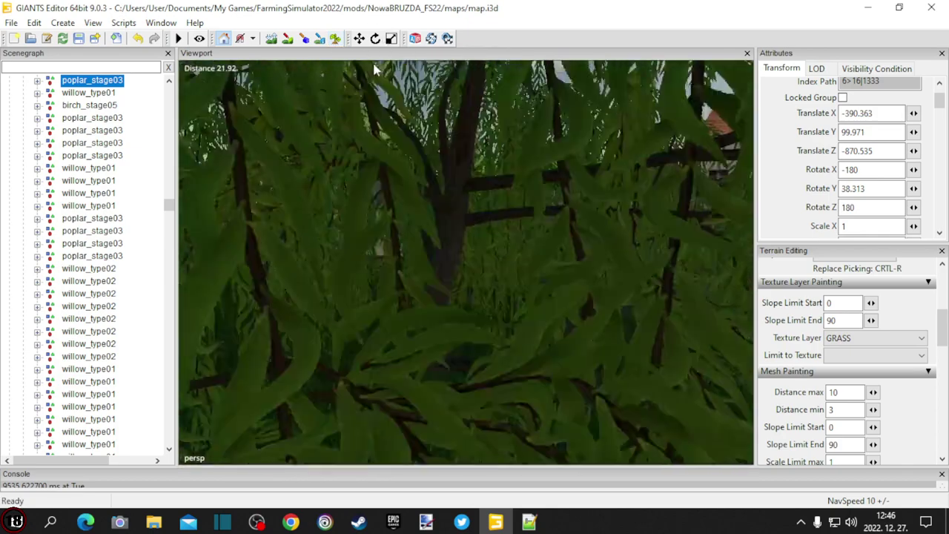
Raise the sunken willow between the church and the wall to about Translate X -393.9, Y 100.6, Z -892.3.
scroll(376, 112, "up", 3)
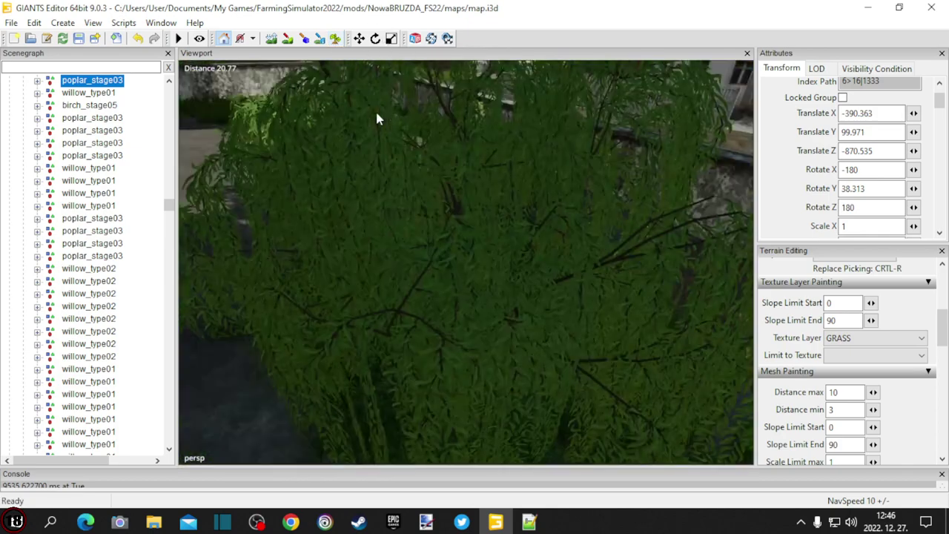
left_click(455, 206)
scroll(455, 206, "down", 3)
left_click_drag(455, 206, 413, 242, "alt")
scroll(435, 108, "up", 1)
scroll(447, 245, "down", 3)
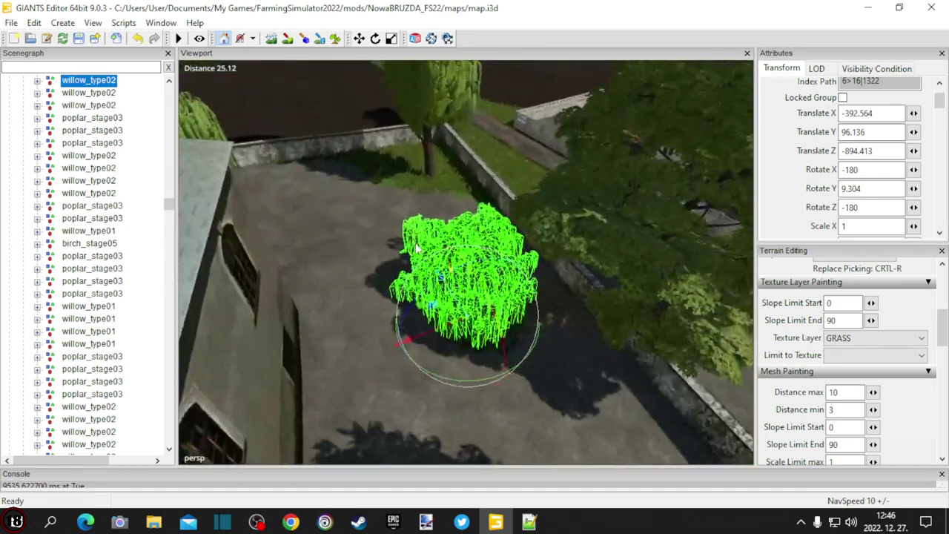
key("ctrl+b")
left_click(472, 306)
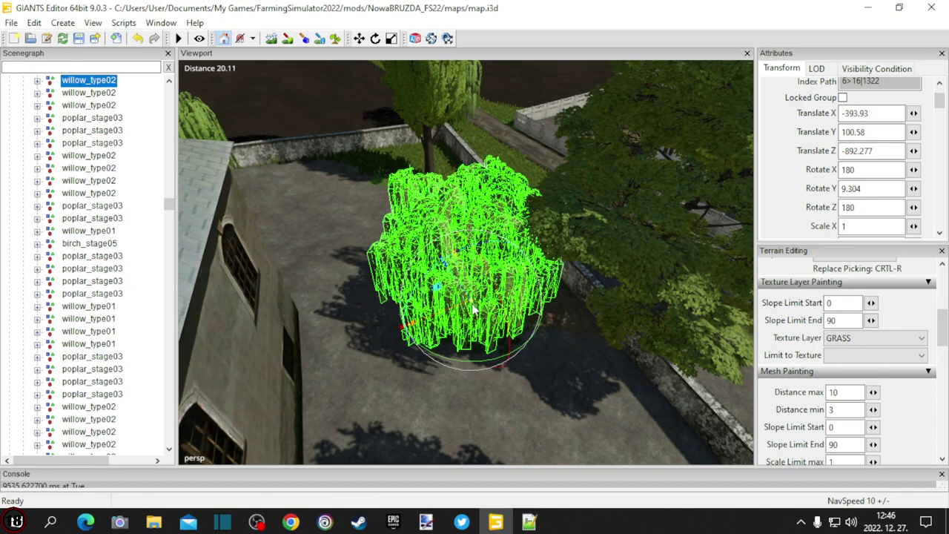
Paint GRASS texture and grass foliage around the trunk of the tree standing on the outer side of the churchyard wall.
middle_click_drag(472, 306, 385, 163)
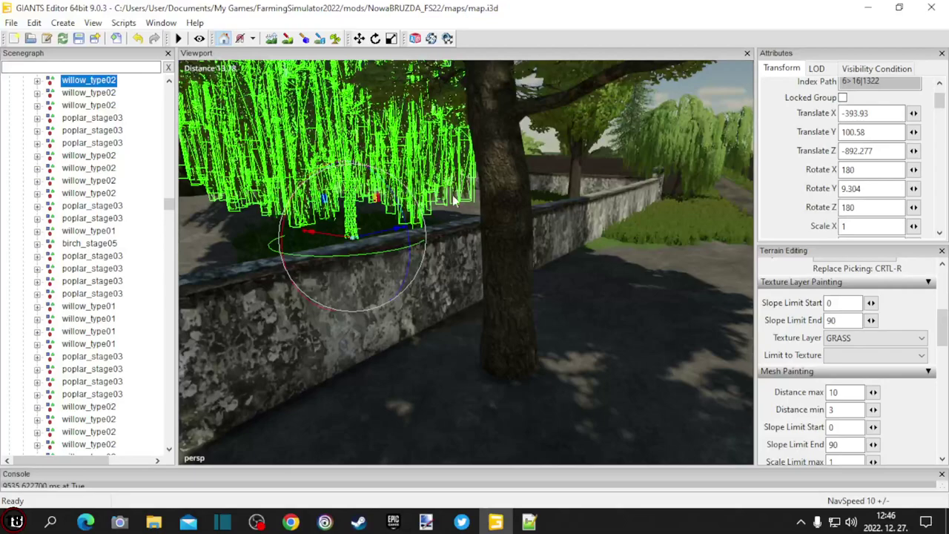
left_click(287, 38)
mouse_move(517, 345)
left_mouse_down()
mouse_move(481, 356)
mouse_move(492, 329)
mouse_move(556, 370)
mouse_move(489, 322)
left_mouse_up()
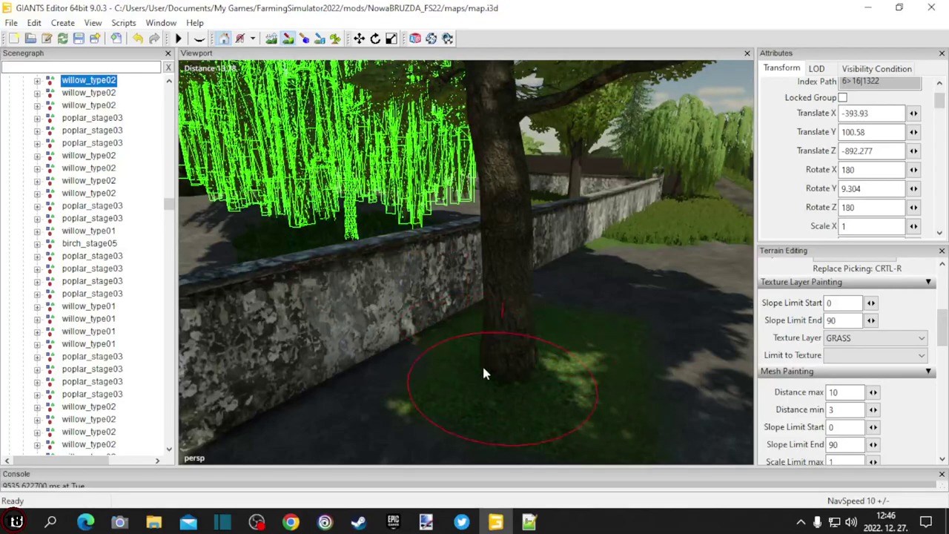
left_click(334, 38)
mouse_move(507, 363)
left_mouse_down()
mouse_move(491, 344)
mouse_move(524, 342)
mouse_move(515, 334)
mouse_move(525, 332)
left_mouse_up()
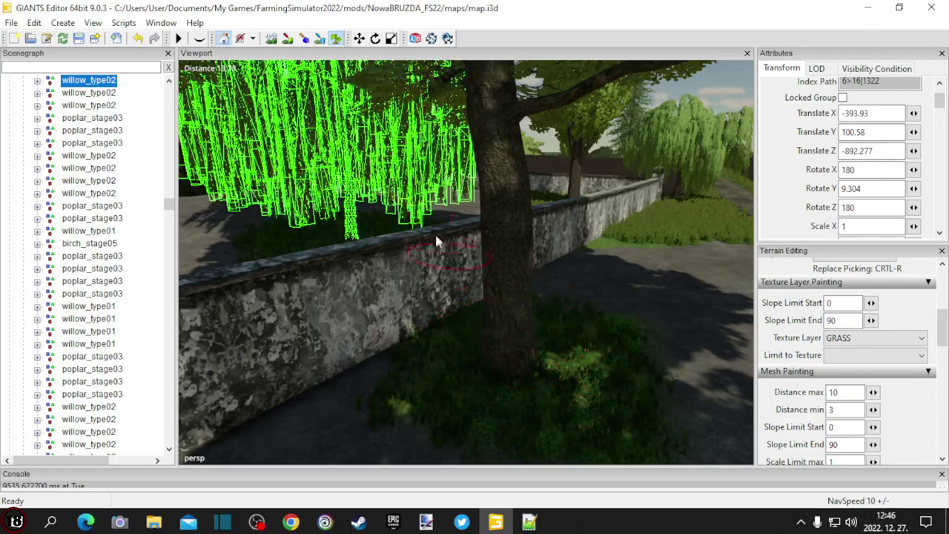
left_click(330, 39)
Paint GRASS texture and grass foliage around the tree between the wooden picket fence and the red brick house.
mouse_move(338, 159)
left_mouse_down("alt")
mouse_move(370, 215)
mouse_move(570, 212)
left_mouse_up("alt")
left_click_drag(419, 242, 314, 269, "alt")
mouse_move(315, 275)
right_mouse_down()
mouse_move(681, 230)
mouse_move(558, 203)
mouse_move(458, 165)
mouse_move(645, 275)
mouse_move(565, 271)
mouse_move(619, 264)
mouse_move(498, 282)
mouse_move(527, 205)
mouse_move(453, 205)
mouse_move(431, 216)
mouse_move(517, 261)
mouse_move(486, 267)
mouse_move(582, 249)
mouse_move(445, 159)
mouse_move(361, 242)
mouse_move(342, 225)
mouse_move(345, 289)
right_mouse_up()
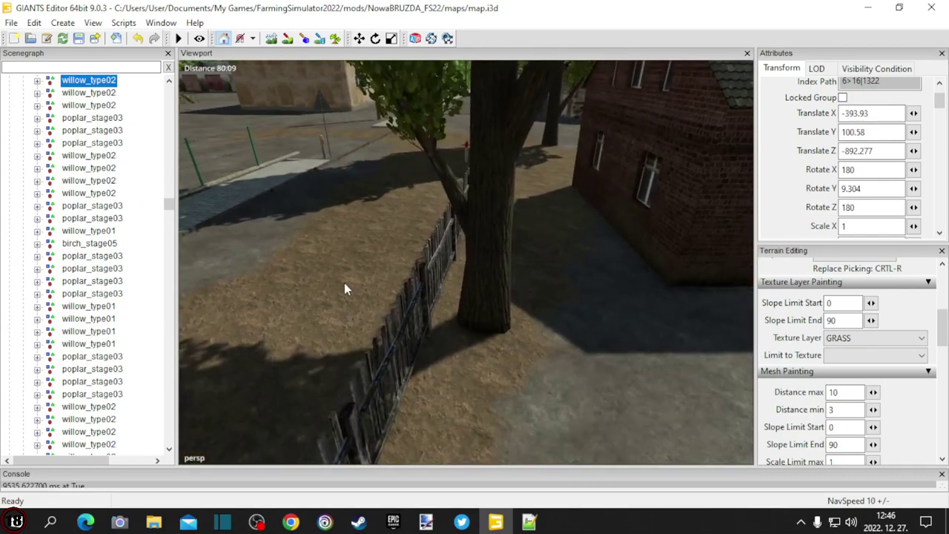
left_click(288, 39)
mouse_move(489, 297)
left_mouse_down()
mouse_move(482, 334)
mouse_move(464, 305)
mouse_move(462, 318)
mouse_move(406, 162)
left_mouse_up()
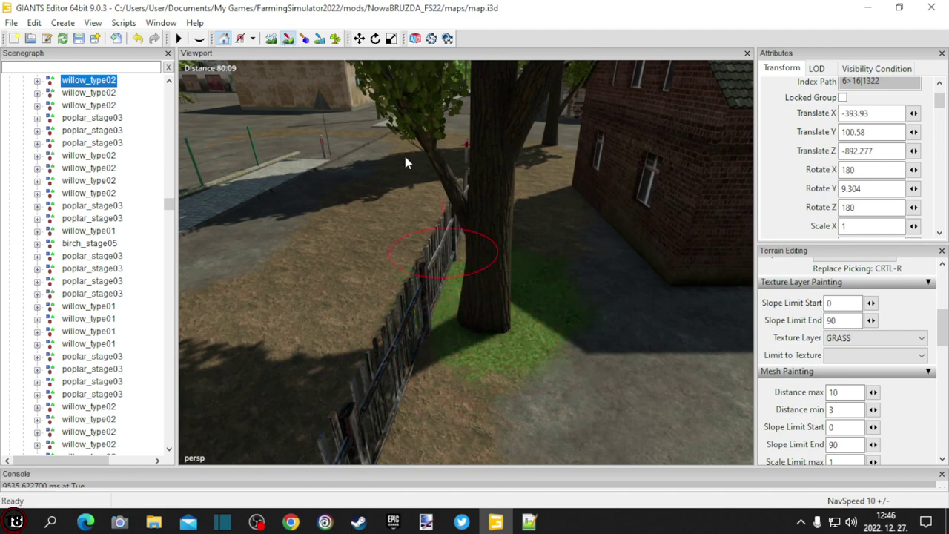
left_click(335, 39)
mouse_move(481, 303)
left_mouse_down()
mouse_move(487, 313)
mouse_move(476, 316)
mouse_move(501, 333)
left_mouse_up()
left_click(336, 43)
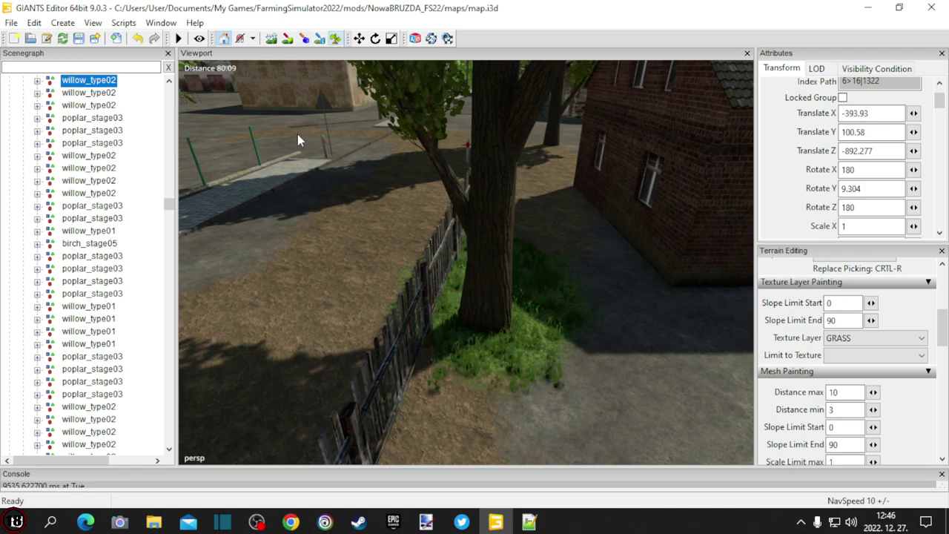
Paint GRASS texture and grass foliage around the tree at the picket fence on the dirt patch beyond the tiled roof.
mouse_move(297, 135)
left_mouse_down("alt")
mouse_move(435, 61)
mouse_move(350, 12)
mouse_move(322, 80)
left_mouse_up("alt")
right_click_drag(322, 80, 342, 77)
left_click(288, 39)
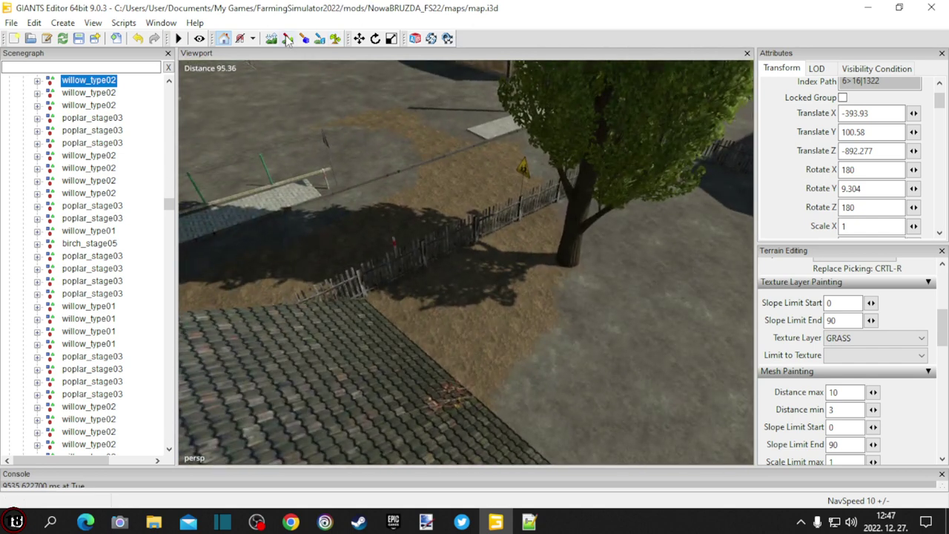
left_click_drag(601, 273, 577, 269)
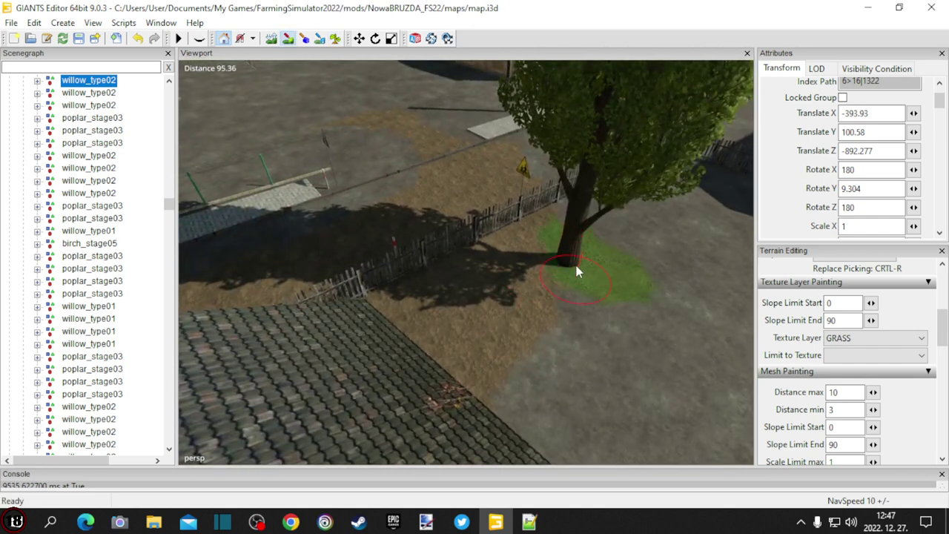
left_click_drag(513, 252, 539, 275)
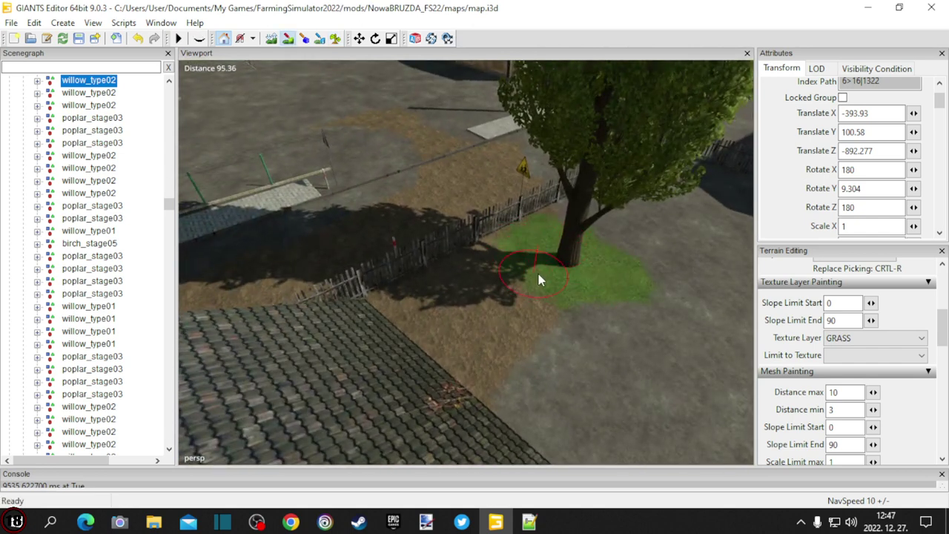
left_click(336, 39)
mouse_move(557, 252)
left_mouse_down()
mouse_move(607, 282)
mouse_move(551, 277)
mouse_move(536, 245)
mouse_move(546, 268)
left_mouse_up()
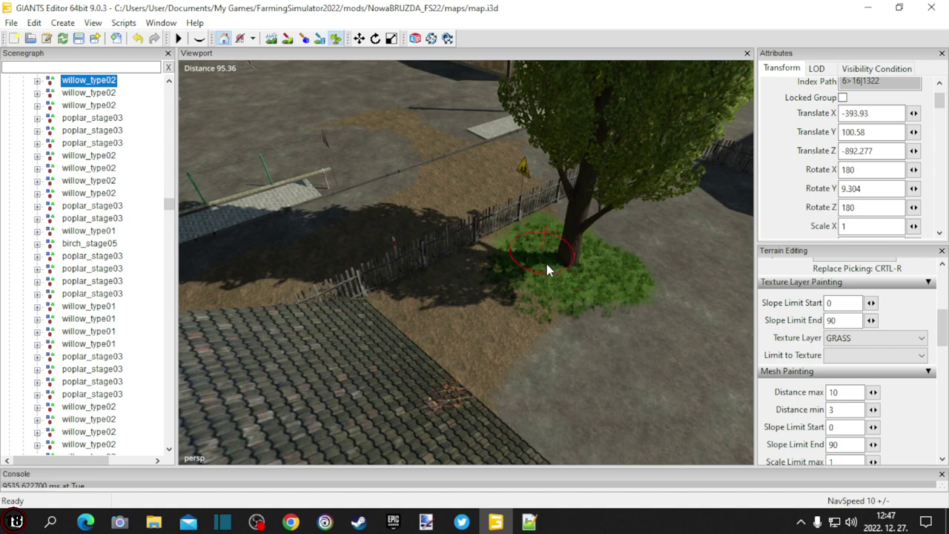
left_click(336, 39)
Duplicate the large spruceVar01_stage03 tree standing at the field edge beside the dirt track.
left_click_drag(585, 177, 318, 68, "alt")
left_click_drag(576, 163, 536, 240, "alt")
scroll(439, 137, "up", 2)
scroll(534, 159, "up", 3)
right_click_drag(536, 246, 512, 208)
scroll(386, 167, "up", 3)
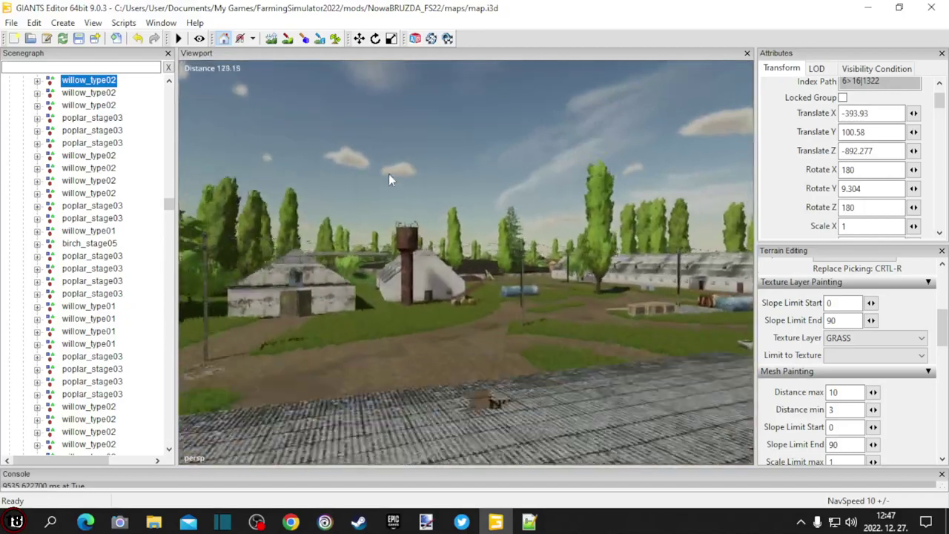
left_click_drag(388, 174, 158, 281, "alt")
scroll(606, 252, "down", 3)
scroll(606, 254, "down", 3)
middle_click_drag(158, 285, 571, 287)
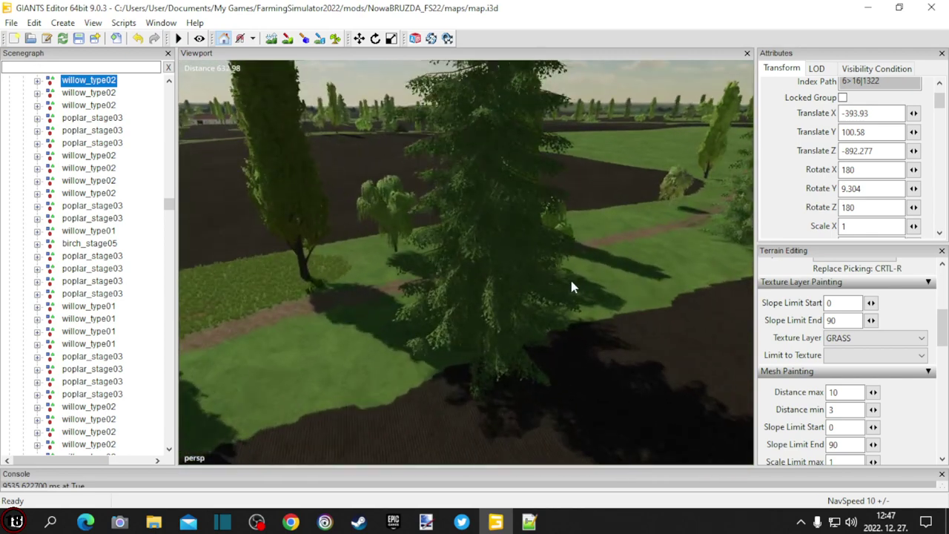
left_click(488, 284)
right_click(488, 286)
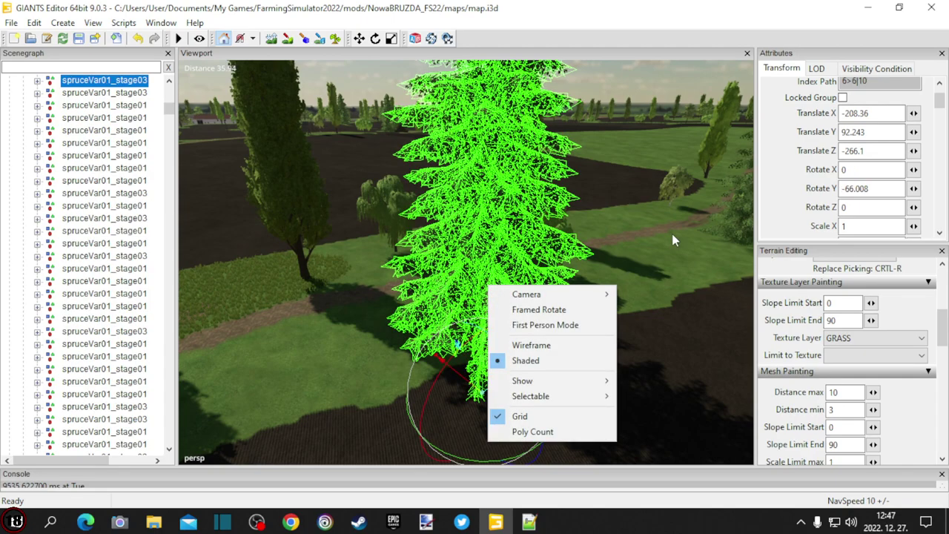
left_click(508, 264)
left_click_drag(680, 263, 309, 214, "alt")
scroll(465, 215, "up", 5)
left_click_drag(531, 252, 513, 301, "alt")
middle_click_drag(515, 307, 499, 320)
scroll(499, 317, "down", 3)
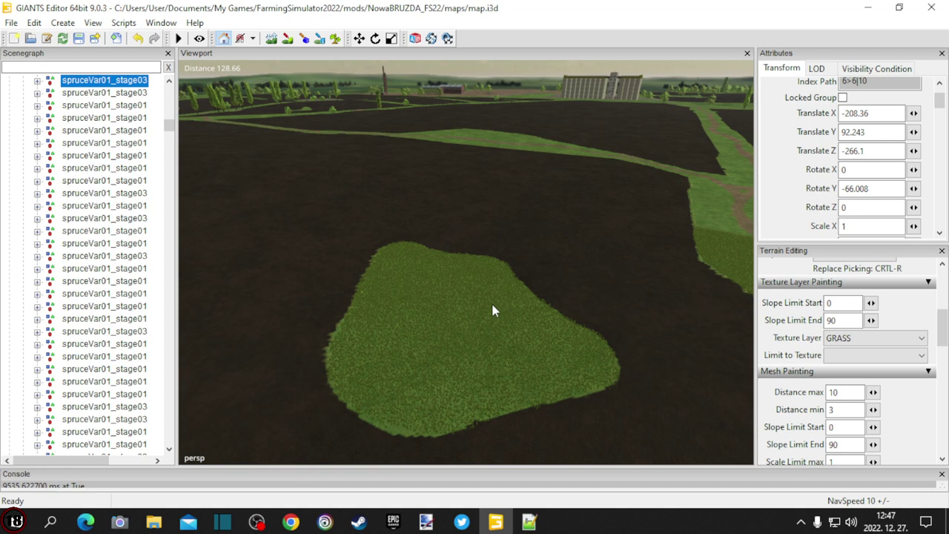
key("ctrl+d")
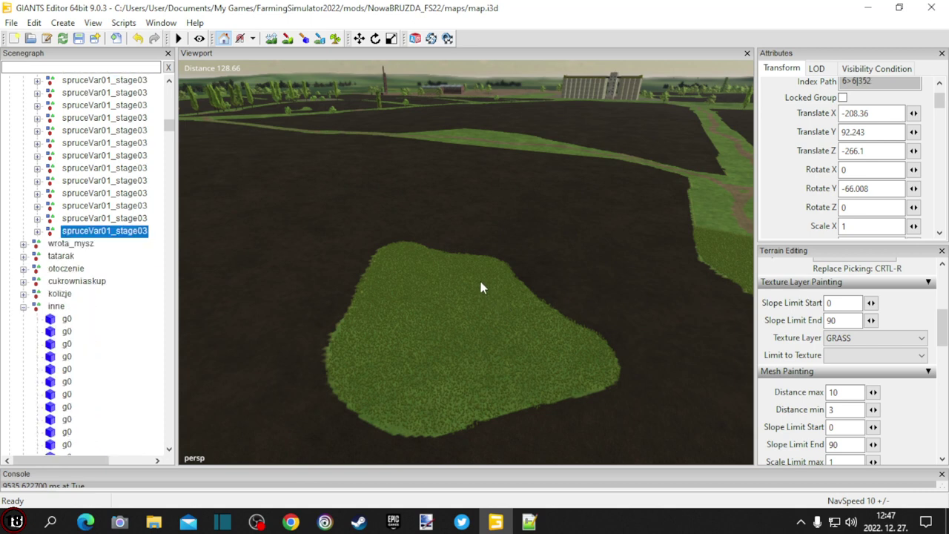
Plant spruce copies with interactive placement all over the grass patch in the ploughed field, the last at about Translate X -55.5, Z -319.6.
key("ctrl+b")
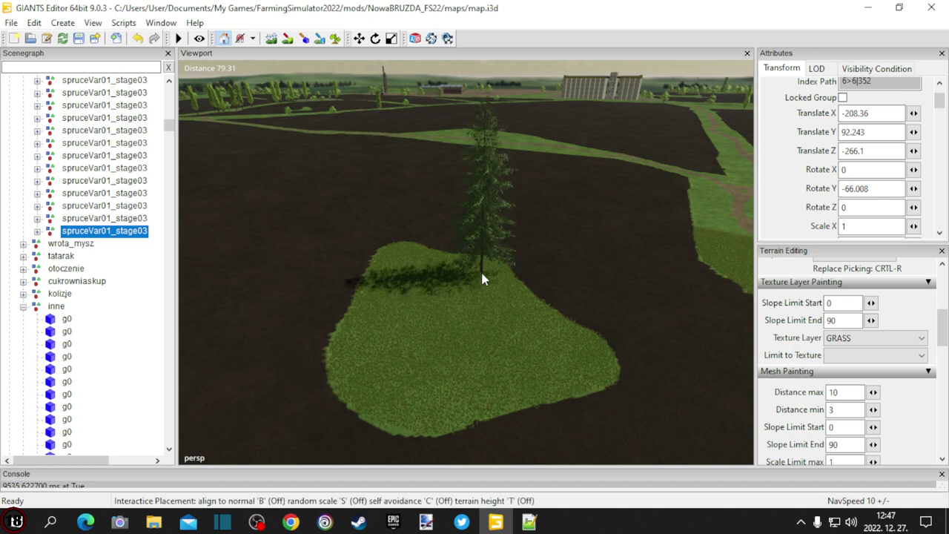
left_click(485, 274)
left_click(443, 266)
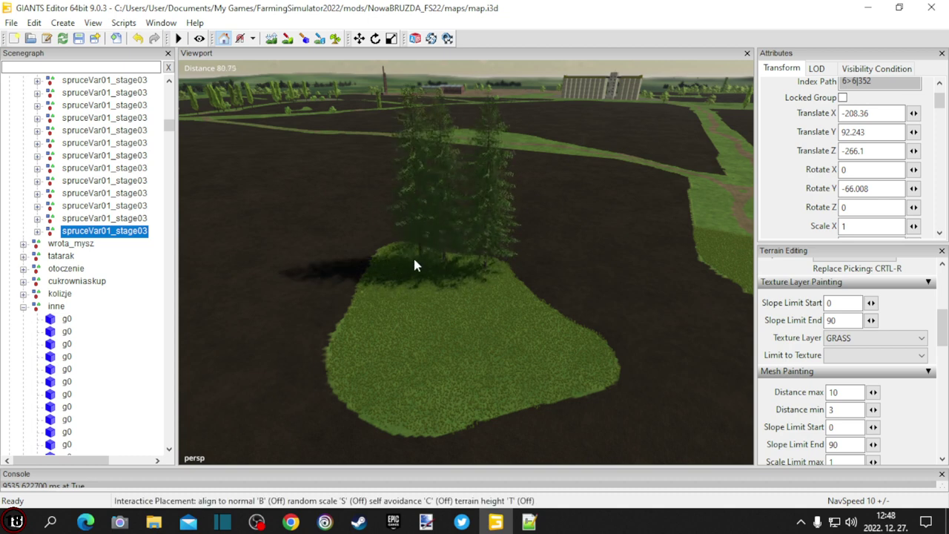
left_click(393, 273)
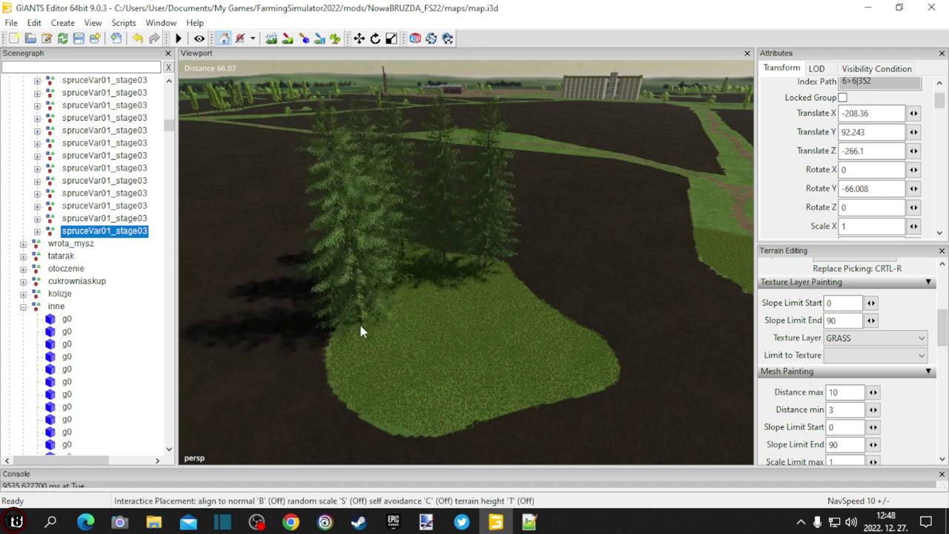
left_click(344, 380)
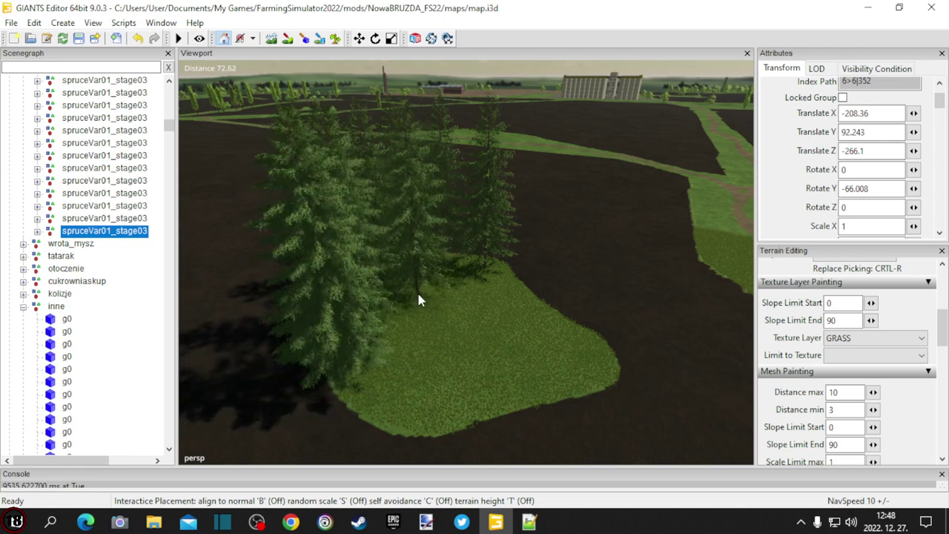
left_click(407, 377)
left_click(478, 407)
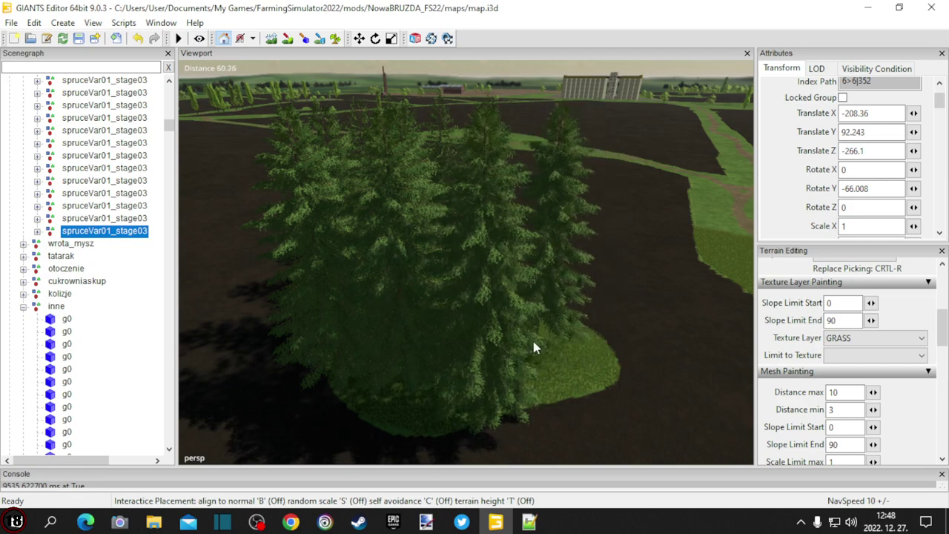
left_click(532, 344)
left_click(576, 370)
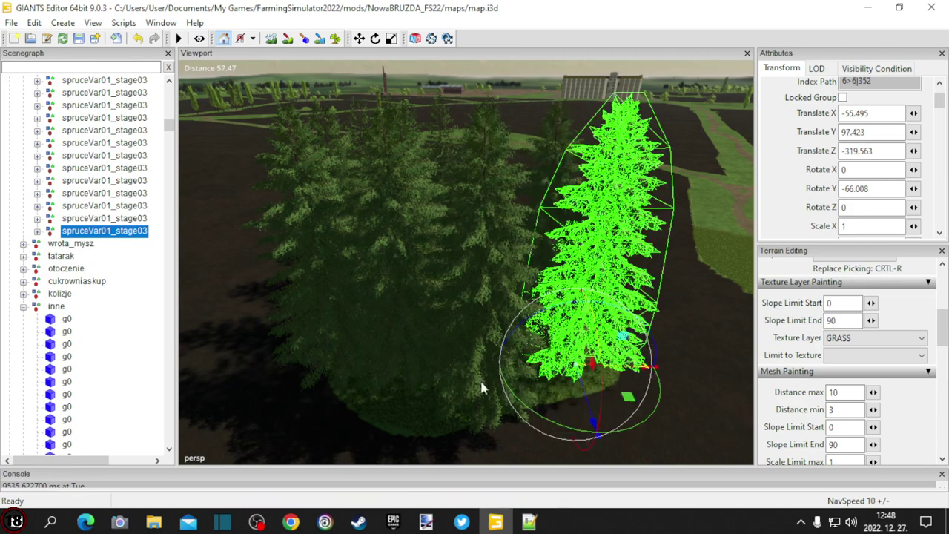
Inspect the fields, village and farmyard from above and look through the end of the scene graph.
left_click_drag(409, 366, 269, 368, "alt")
left_click_drag(621, 365, 624, 343, "alt")
right_click_drag(625, 349, 642, 300)
scroll(404, 340, "down", 10)
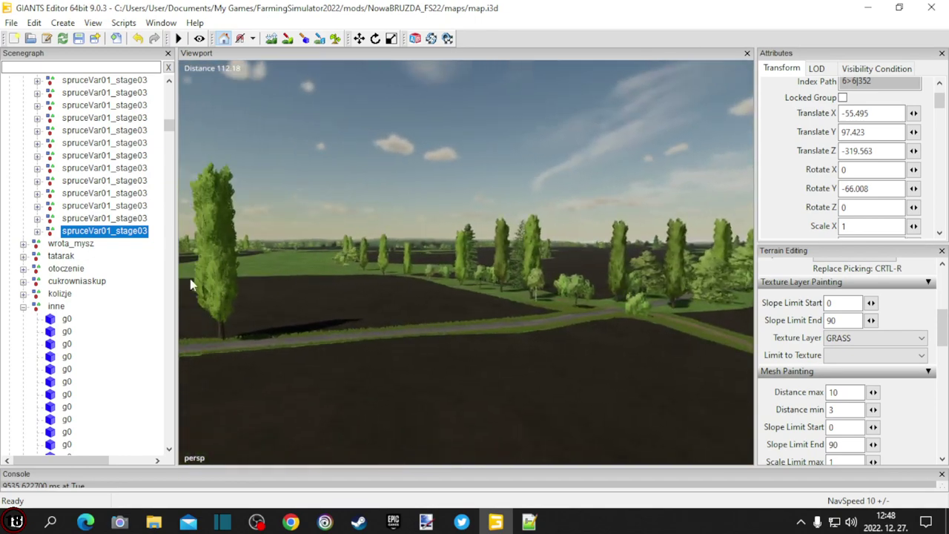
left_click_drag(171, 124, 166, 450)
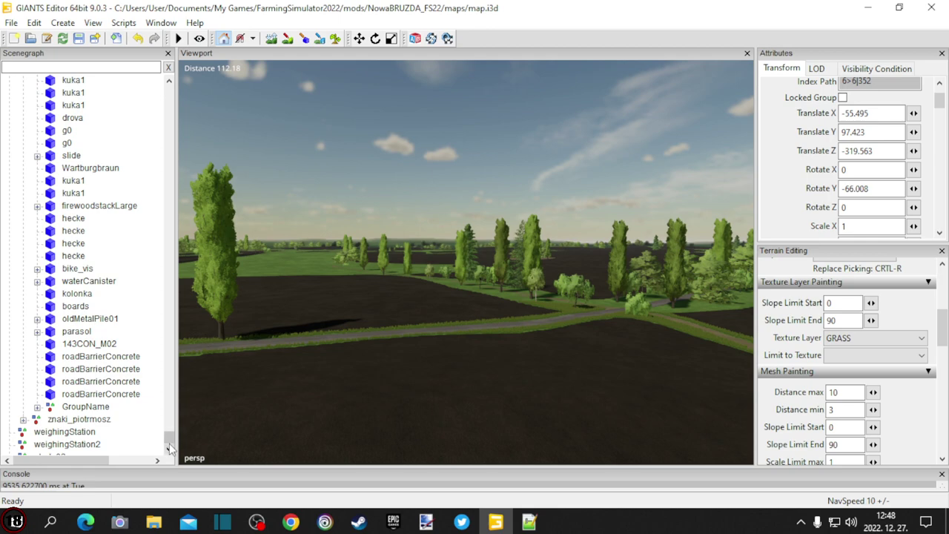
left_click_drag(170, 439, 161, 471)
left_click_drag(527, 392, 589, 387, "alt")
right_click_drag(587, 393, 587, 443)
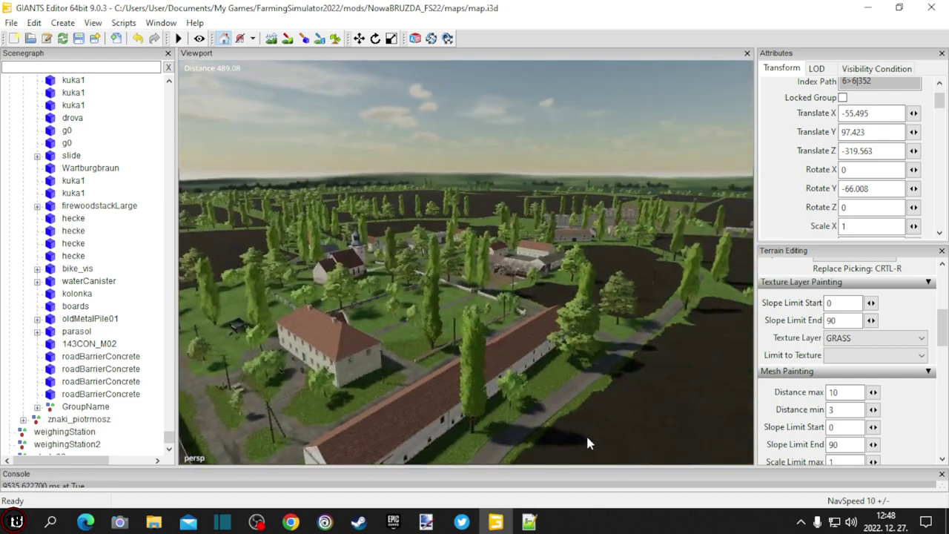
right_click_drag(356, 386, 404, 366)
left_click_drag(405, 362, 609, 448, "alt")
scroll(369, 401, "up", 6)
right_click_drag(609, 454, 344, 450)
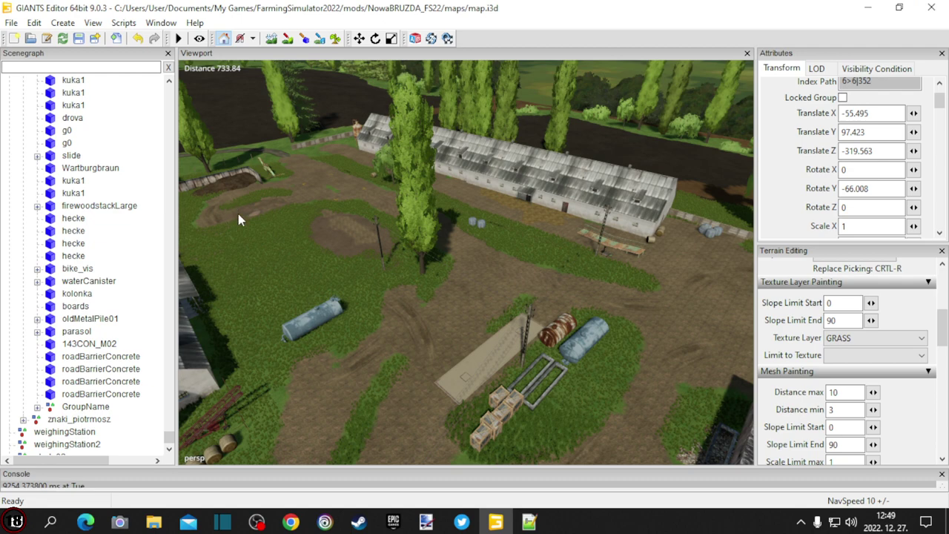
Close the map editor, the placeables.xml file and the bunkerSiloSmall and maps folder windows.
left_click(932, 11)
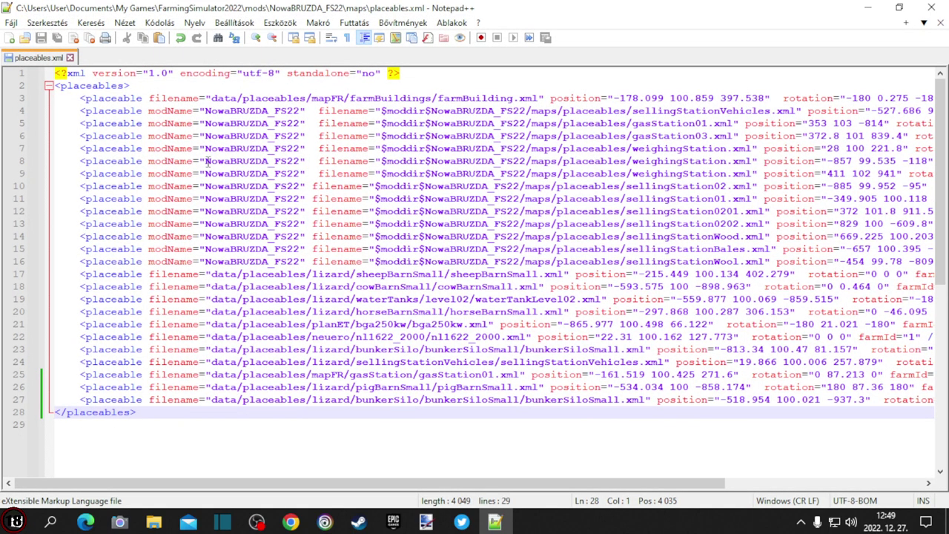
left_click(931, 9)
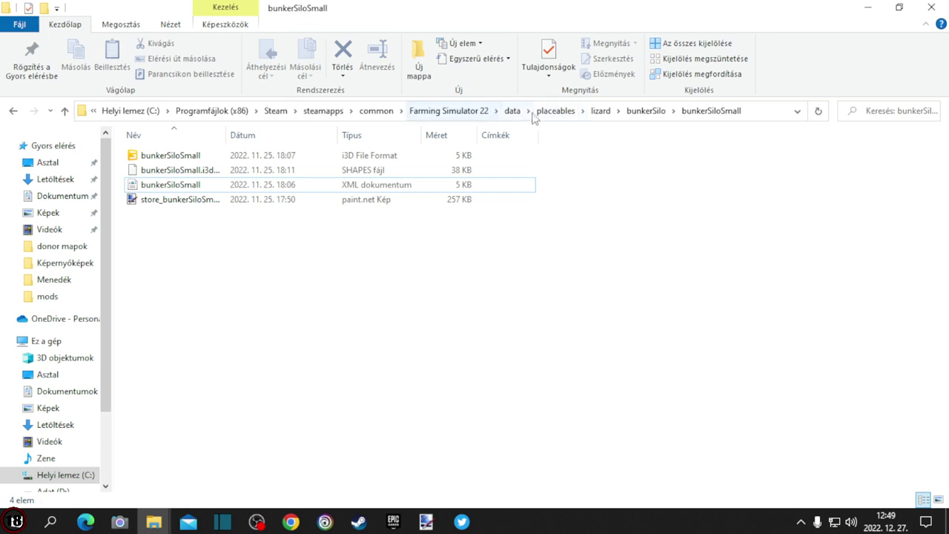
left_click(928, 9)
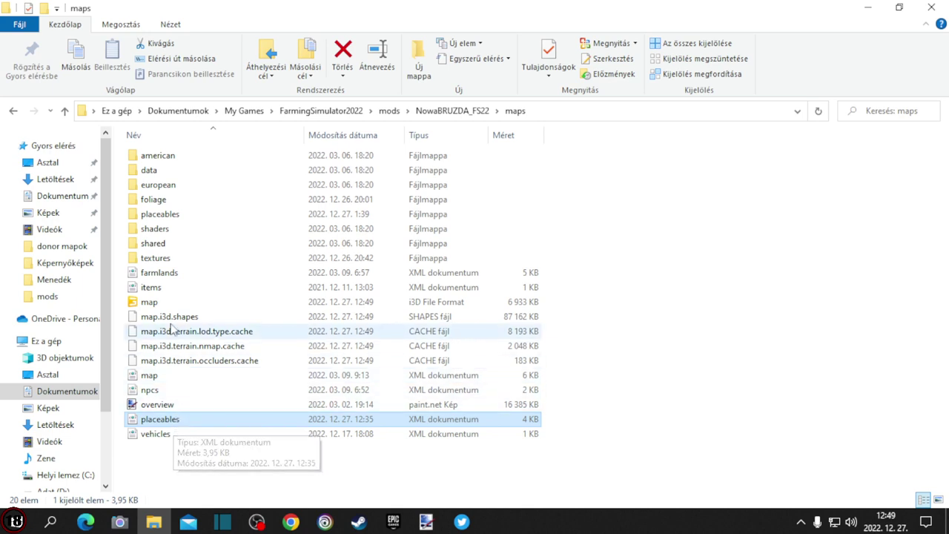
left_click(931, 9)
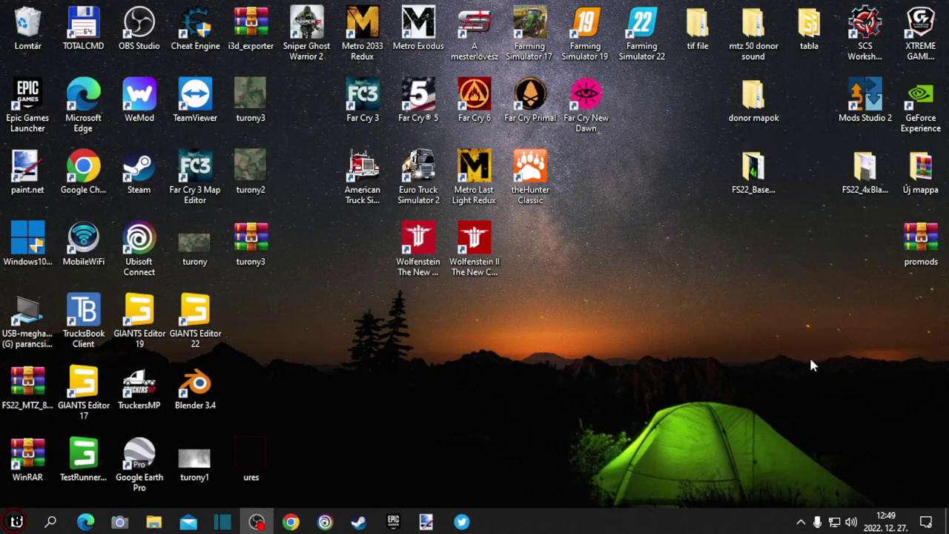
Launch Farming Simulator 22 and set up a new career in an empty save slot on the NowaBRUZDA_FS22 map.
double_click(636, 26)
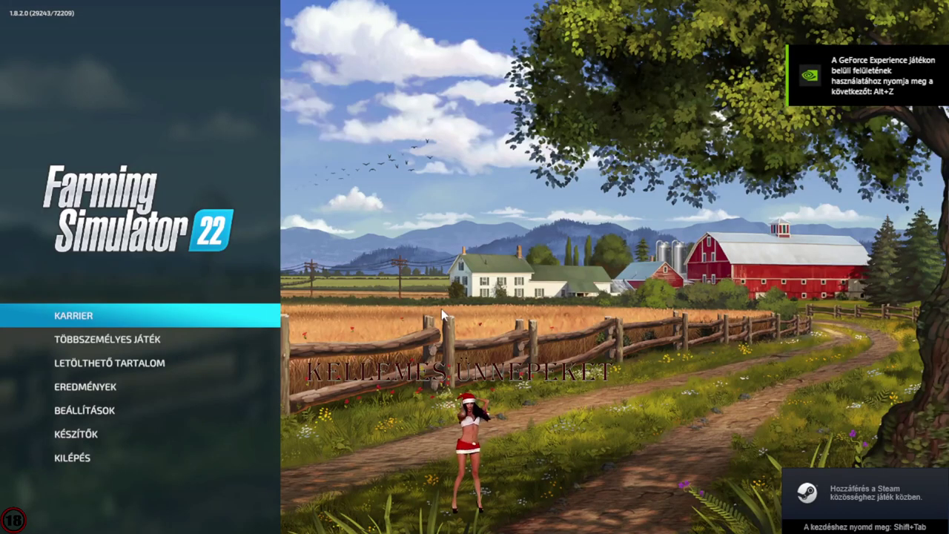
left_click(80, 327)
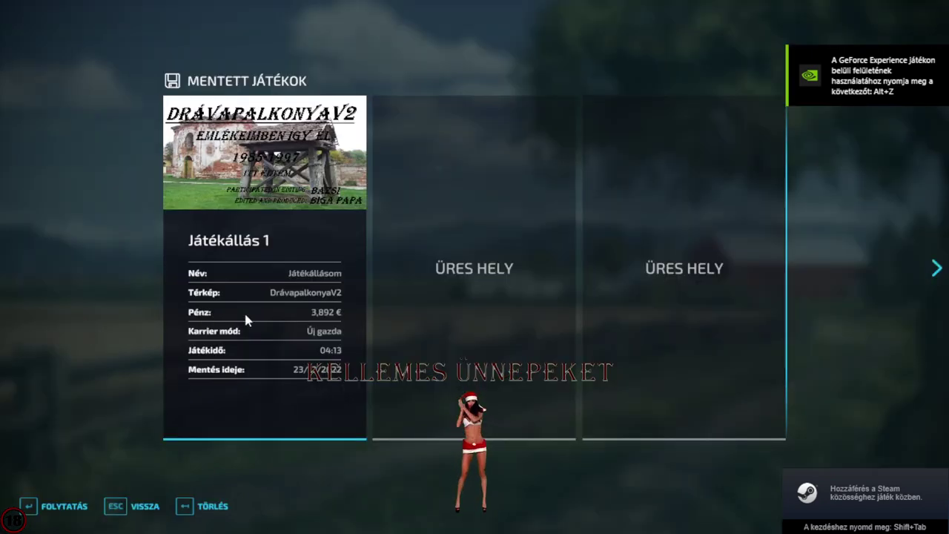
left_click(434, 304)
left_click(269, 332)
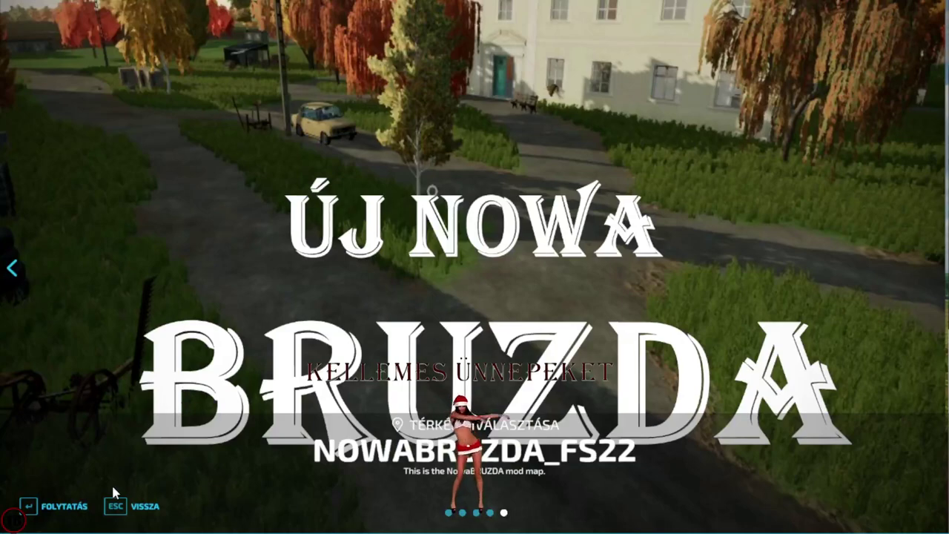
left_click(59, 507)
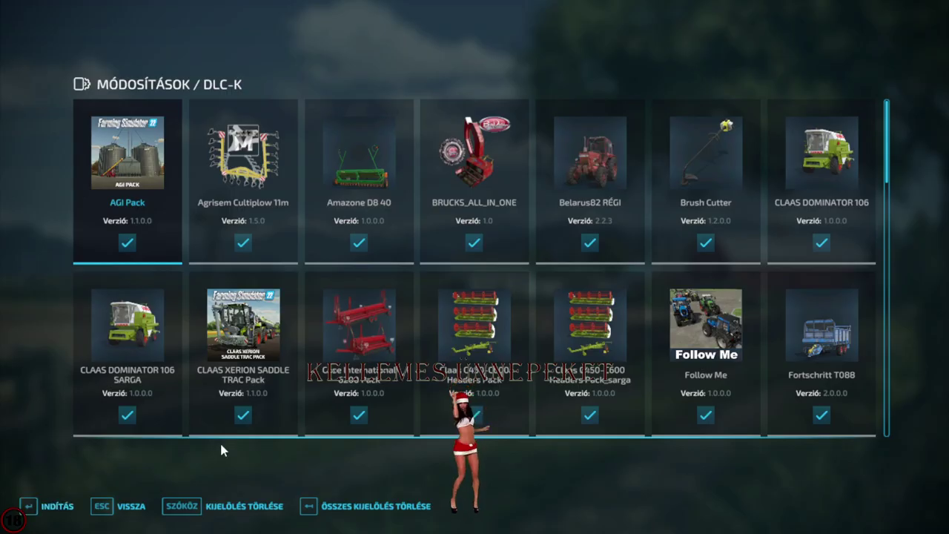
Deselect all mods and DLCs, start the NowaBRUZDA_FS22 game and accept the preselected character.
left_click(333, 506)
left_click(67, 506)
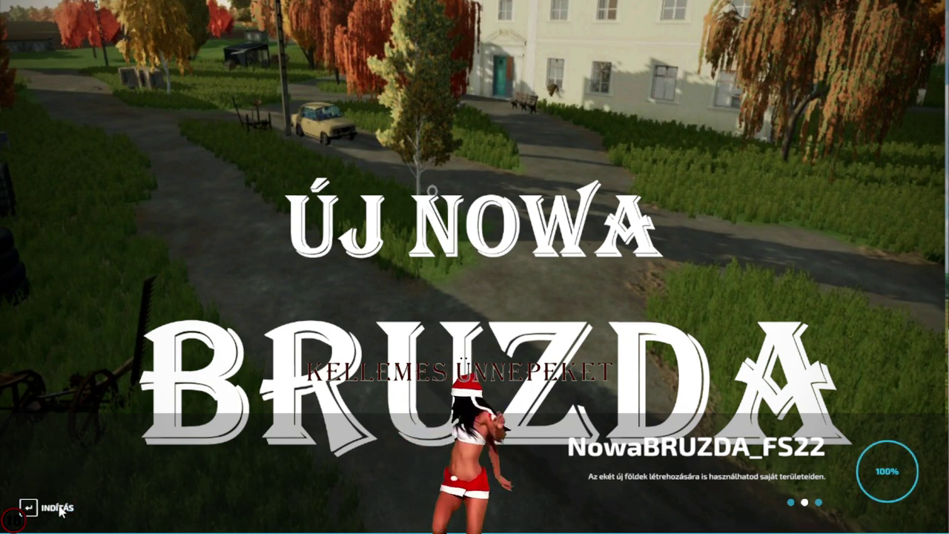
key("Return")
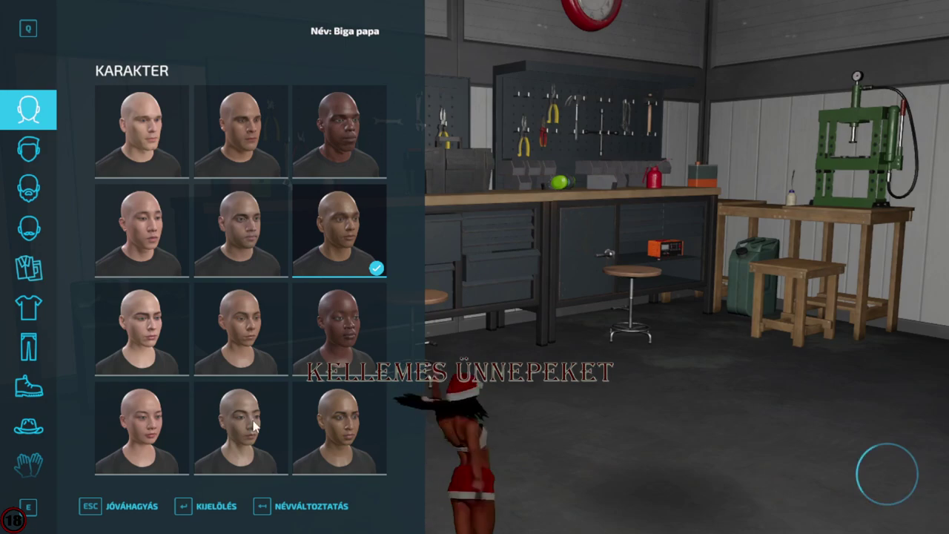
left_click(124, 507)
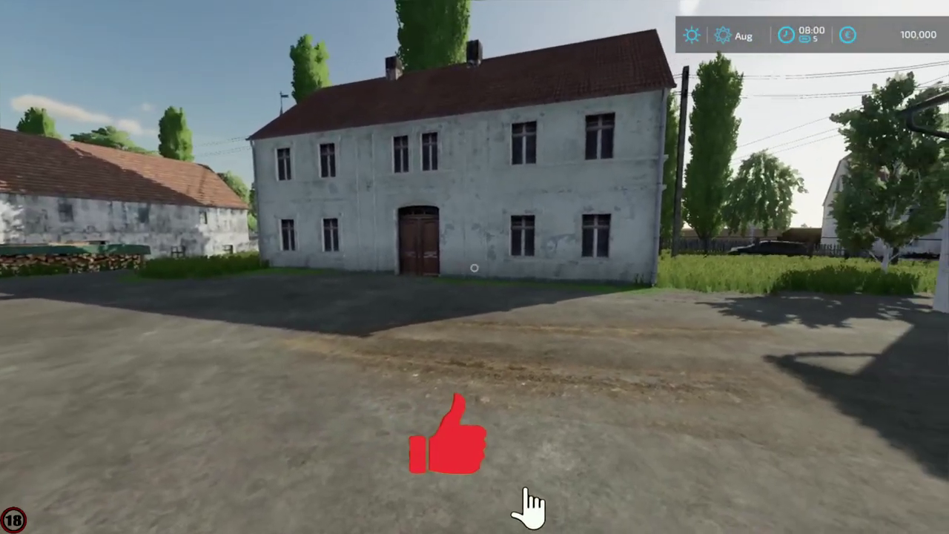
Open the developer console in the game and read back through the map's loading log for warnings and errors.
key("grave")
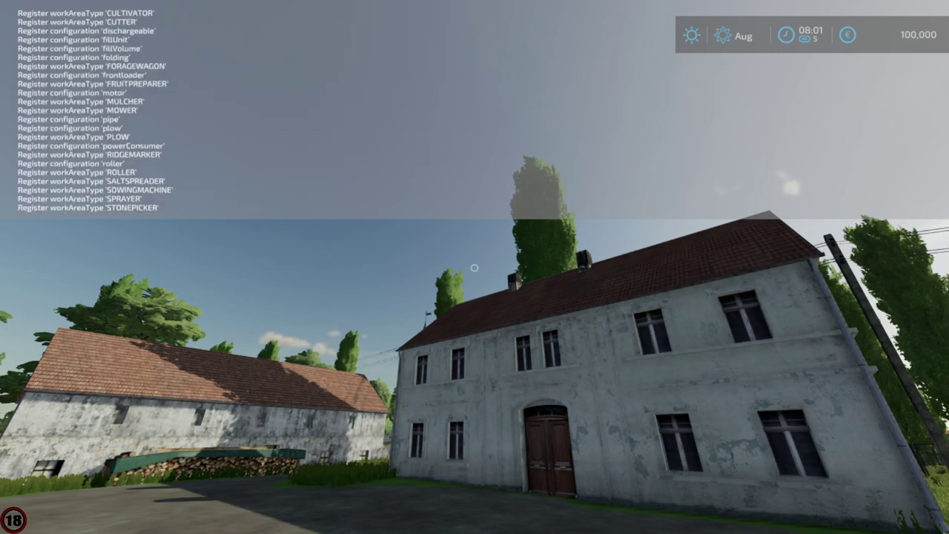
scroll(474, 267, "up", 15)
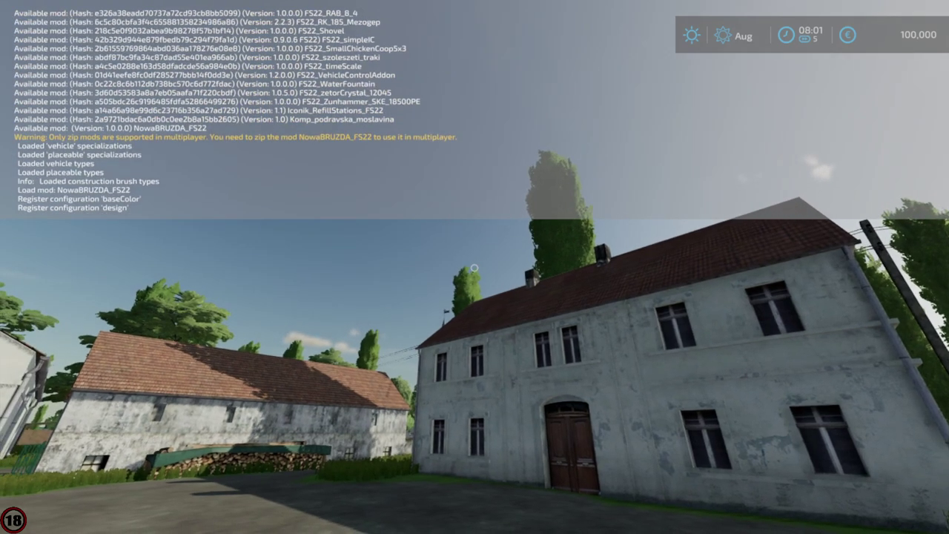